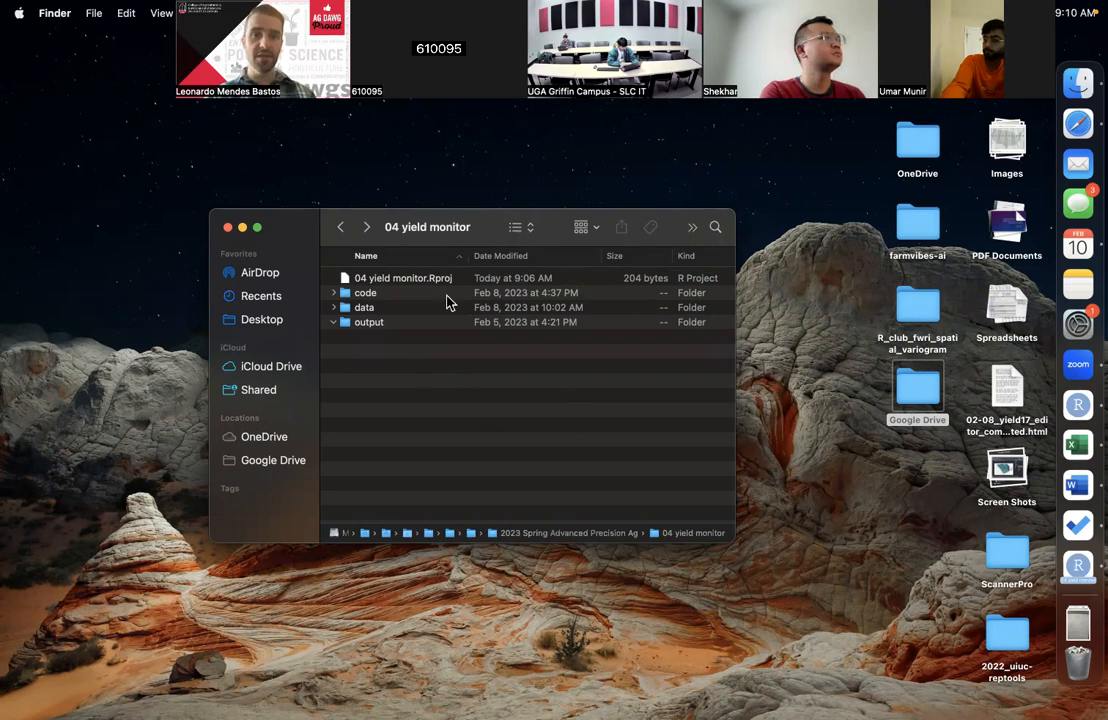
pyautogui.click(410, 288)
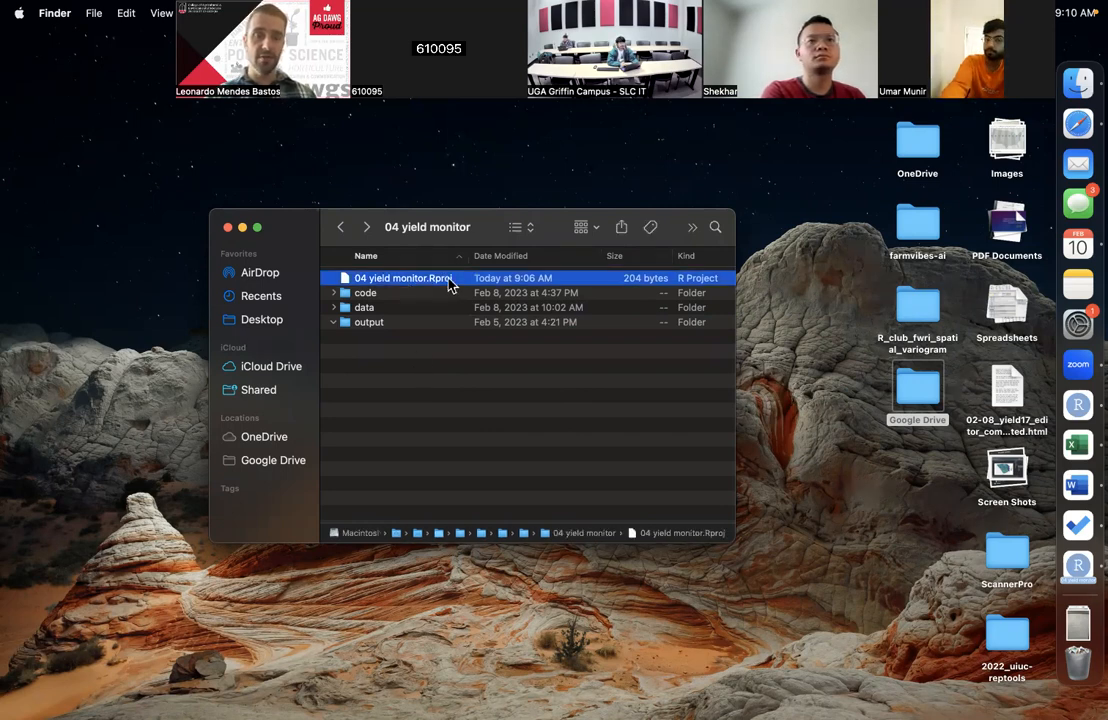
pyautogui.click(440, 394)
pyautogui.click(415, 280)
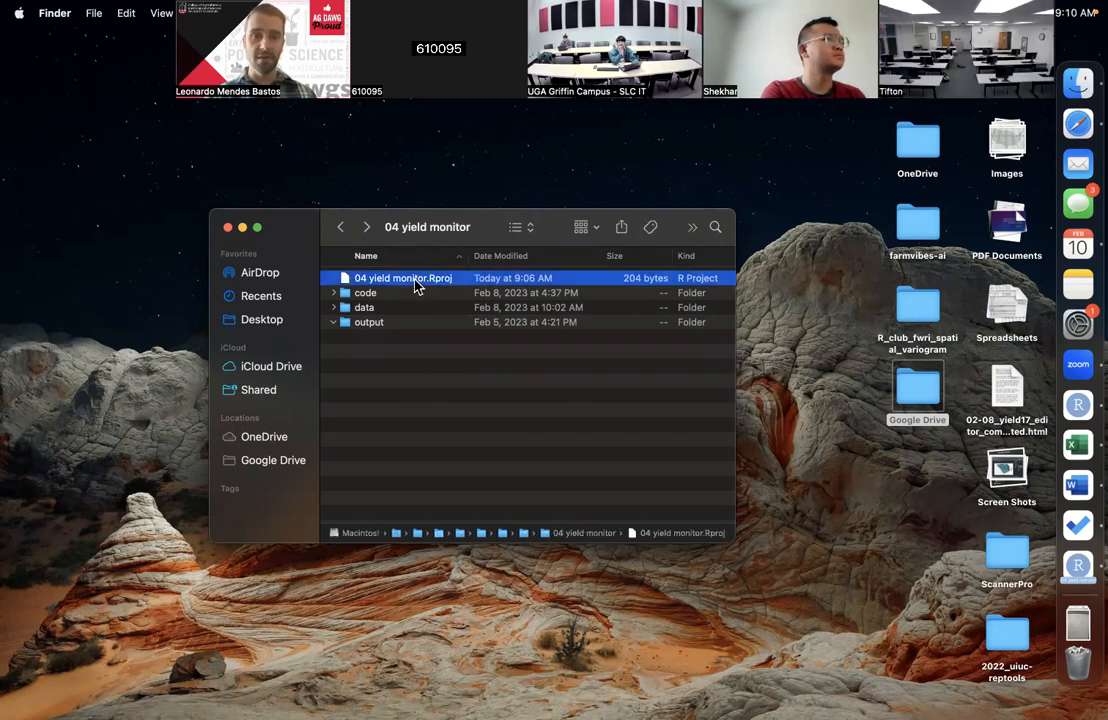
pyautogui.click(414, 430)
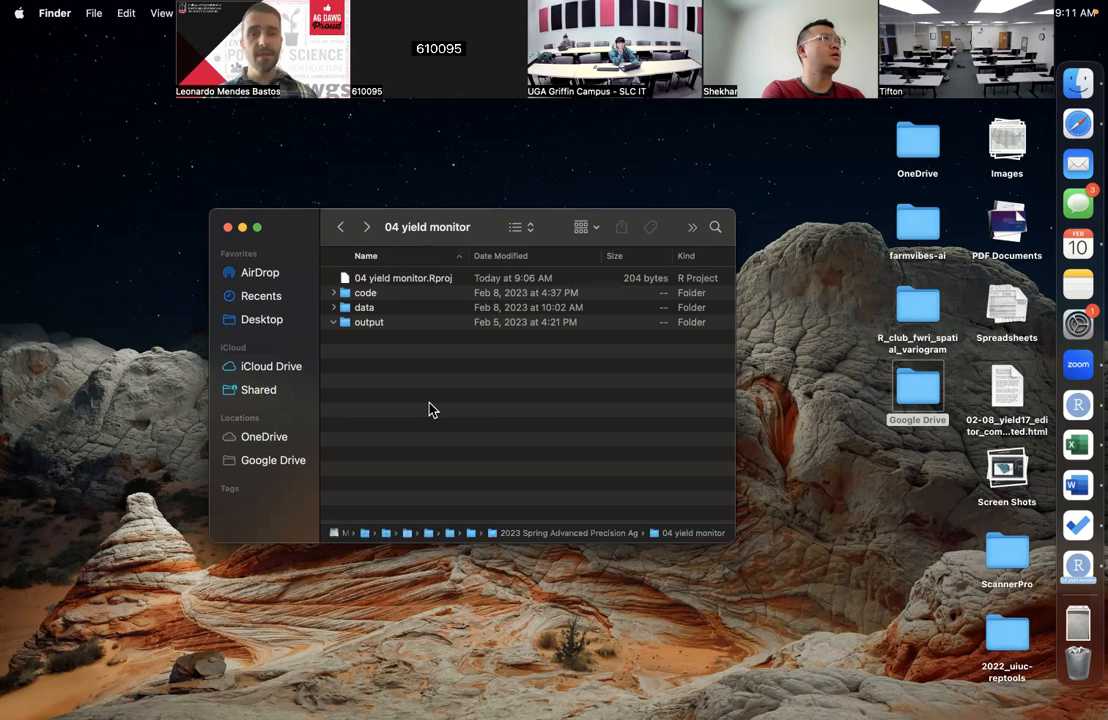
# Step: Look through the script files in the code folder and return to the 04 yield monitor folder
pyautogui.doubleClick(366, 294)
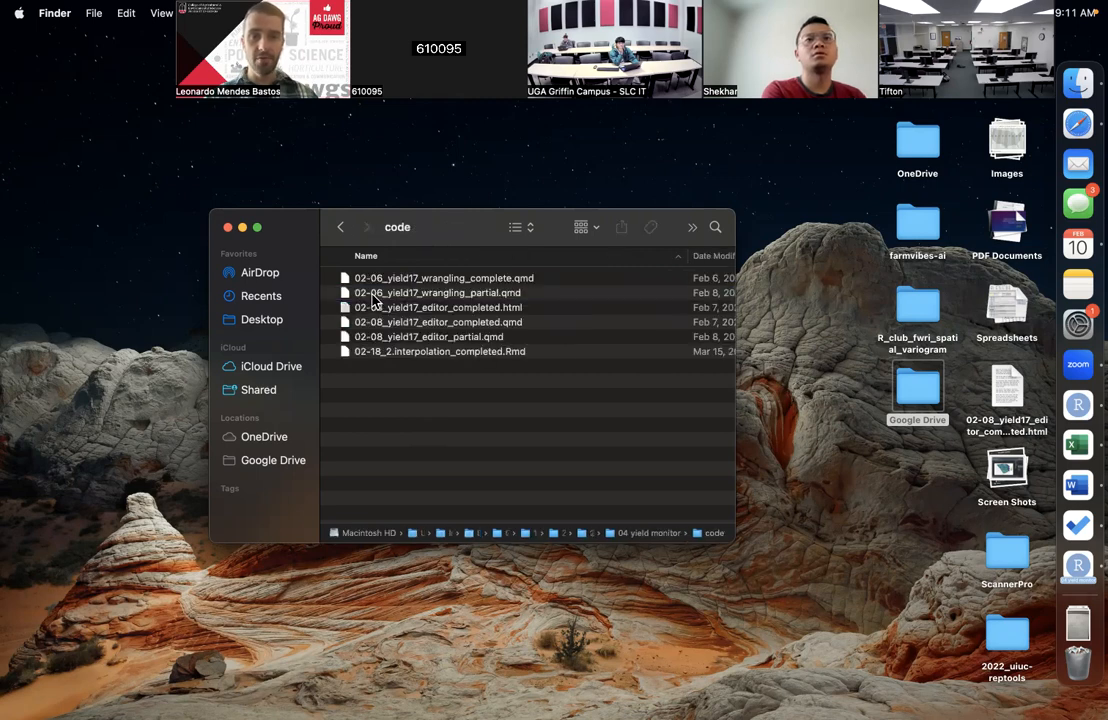
pyautogui.click(425, 297)
pyautogui.click(445, 421)
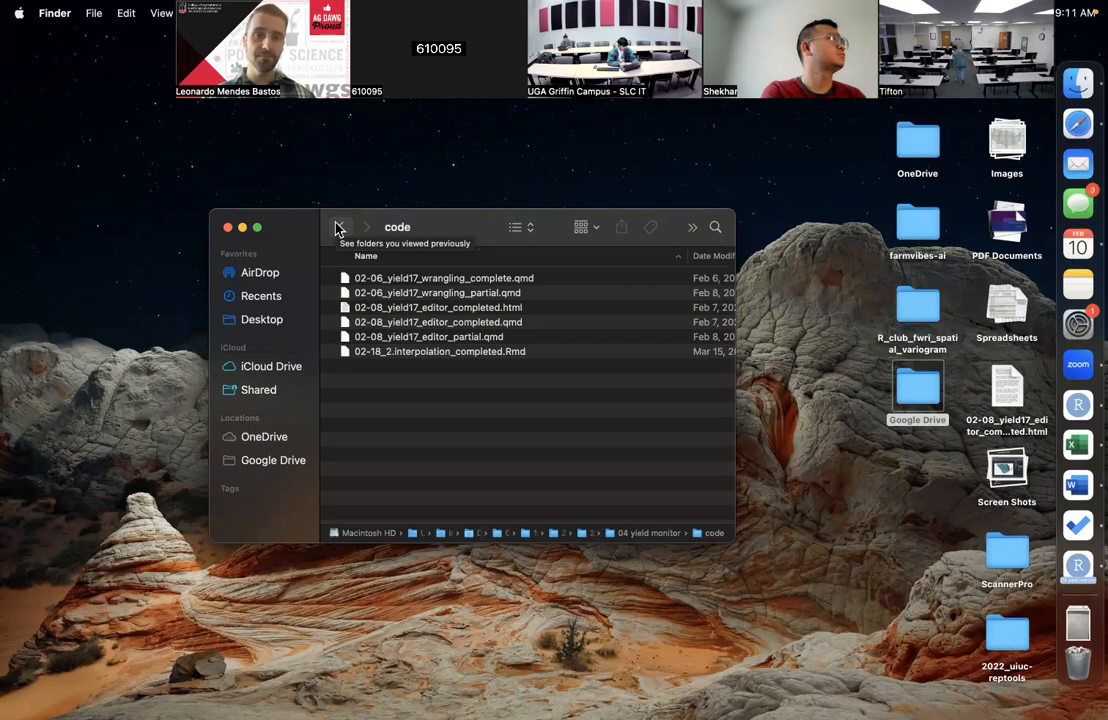
pyautogui.click(341, 228)
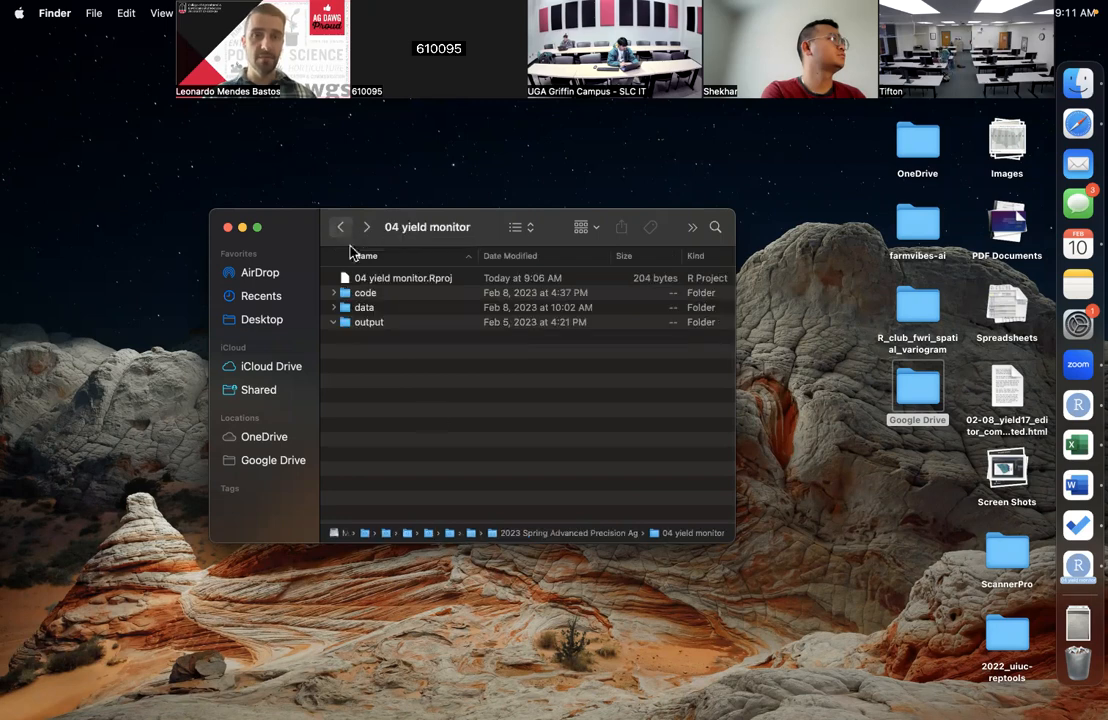
# Step: Open the 04 yield monitor.Rproj project in RStudio
pyautogui.click(446, 280)
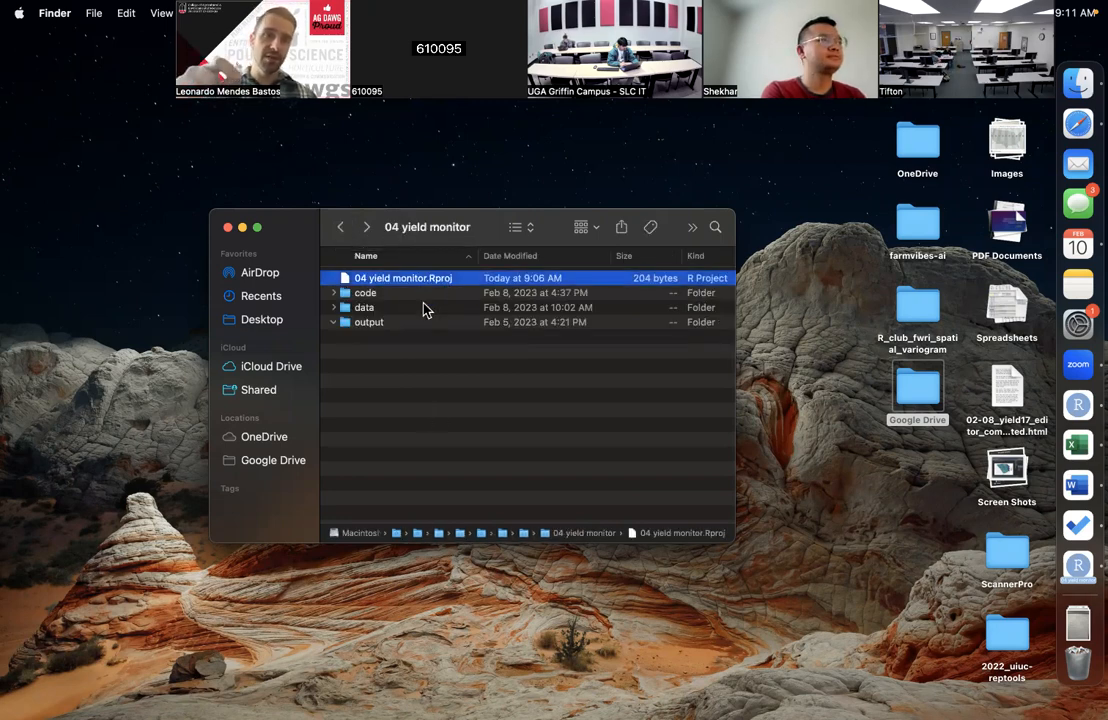
pyautogui.click(397, 369)
pyautogui.doubleClick(387, 282)
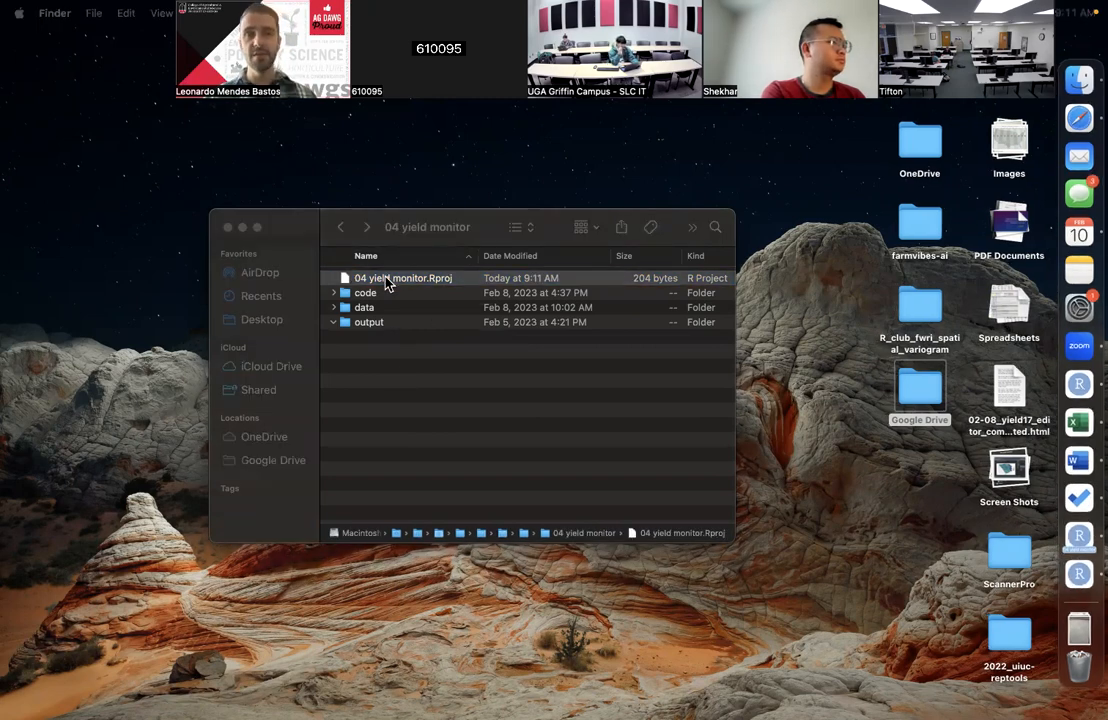
pyautogui.click(402, 426)
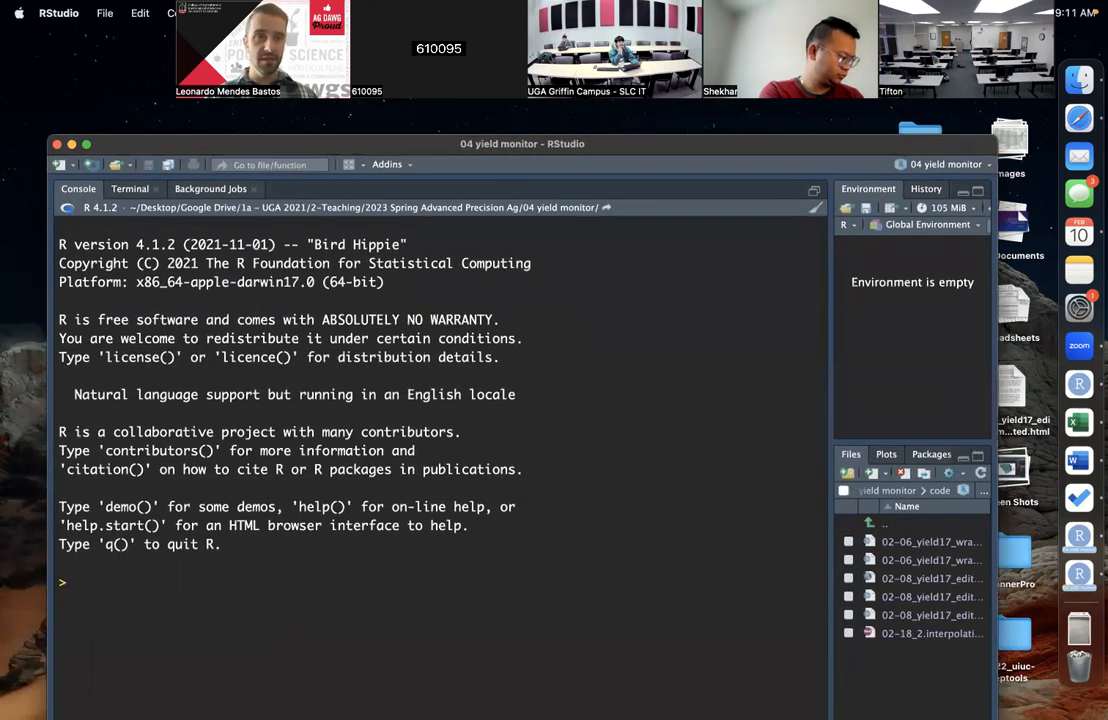
# Step: Move the RStudio window to the upper-left of the desktop, enlarge it, and widen the Environment and Files panes
pyautogui.click(149, 29)
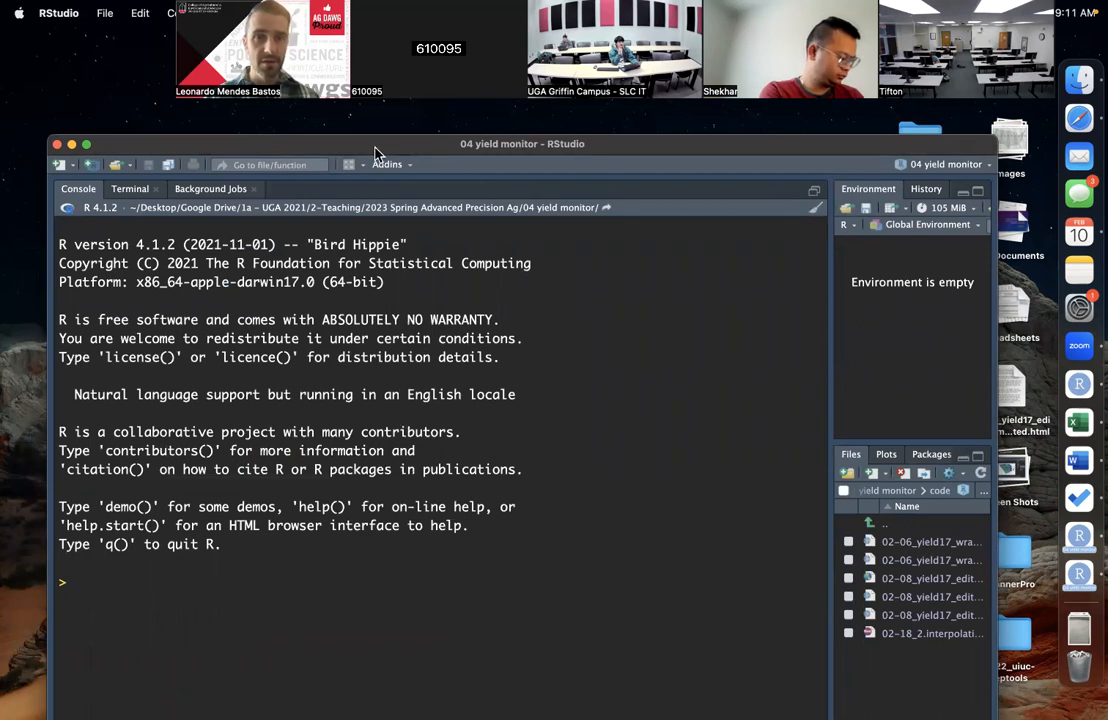
pyautogui.click(167, 36)
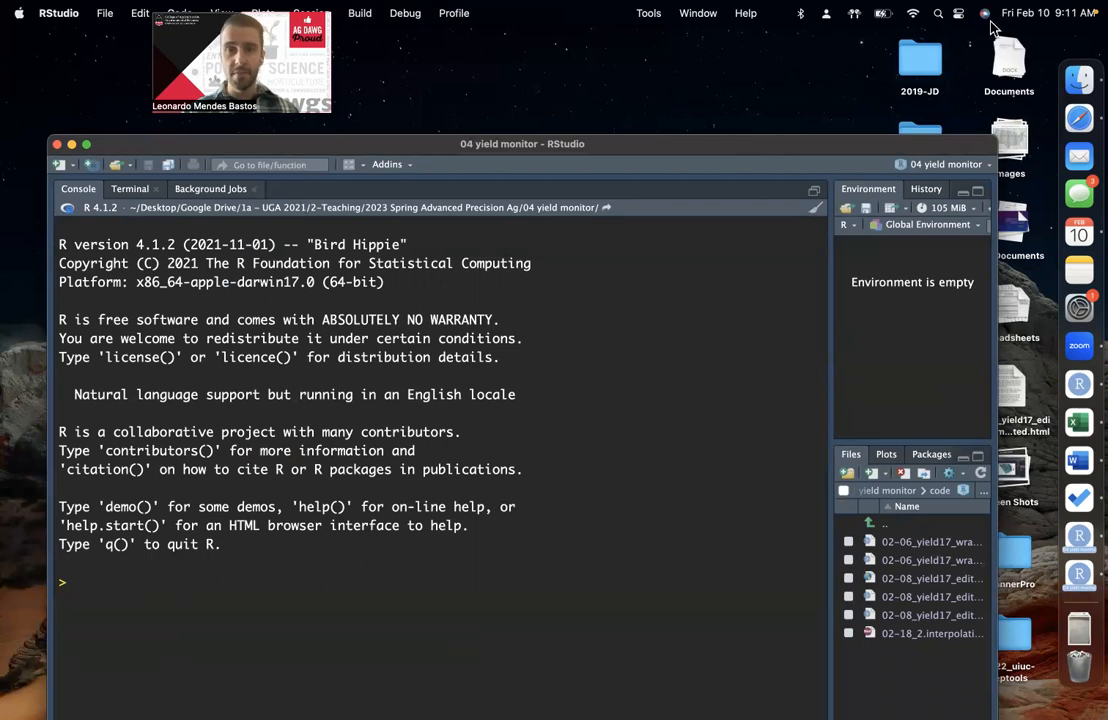
pyautogui.moveTo(640, 144); pyautogui.dragTo(596, 38)
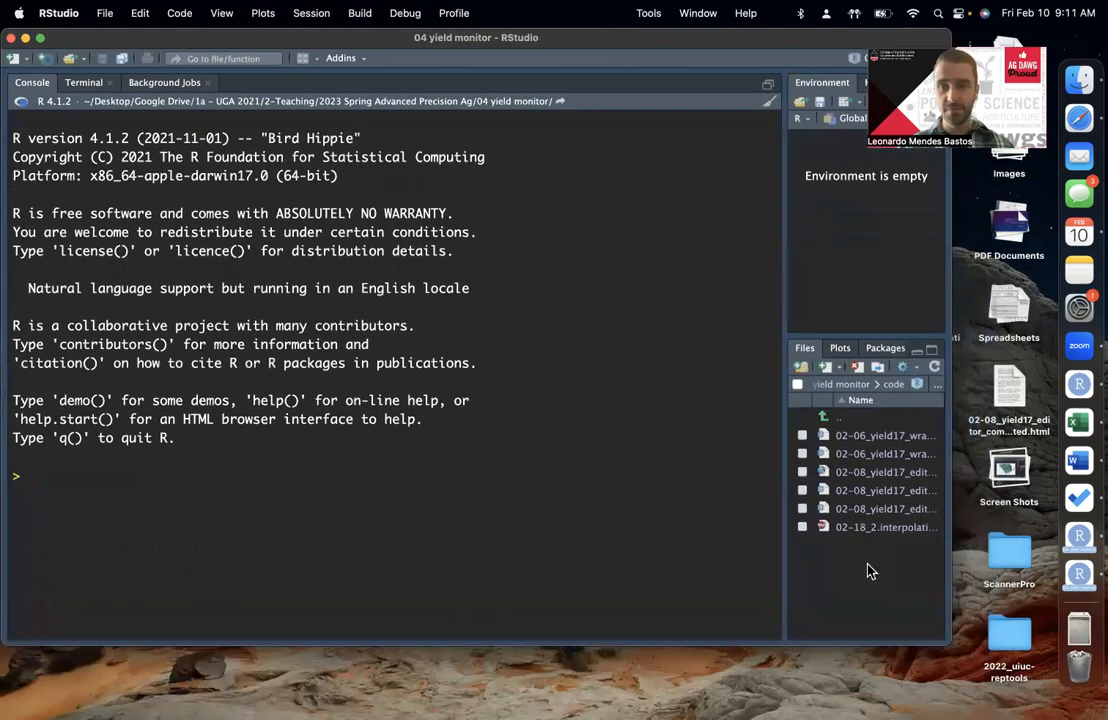
pyautogui.moveTo(948, 642); pyautogui.dragTo(1028, 695)
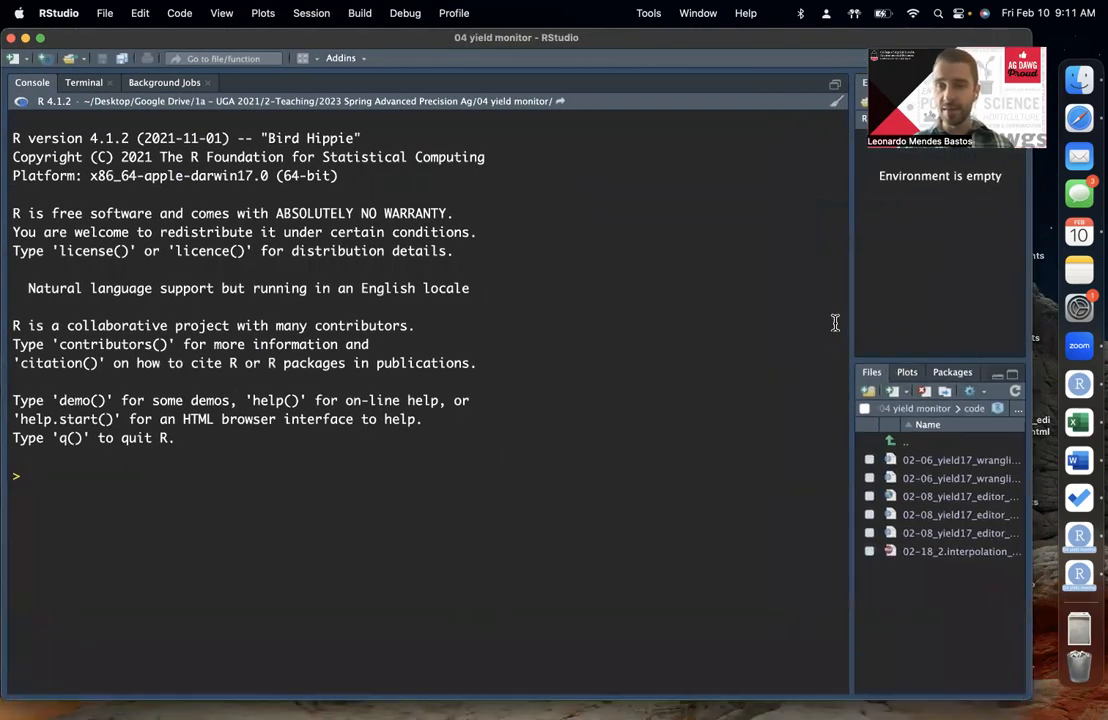
pyautogui.moveTo(851, 346); pyautogui.dragTo(769, 346)
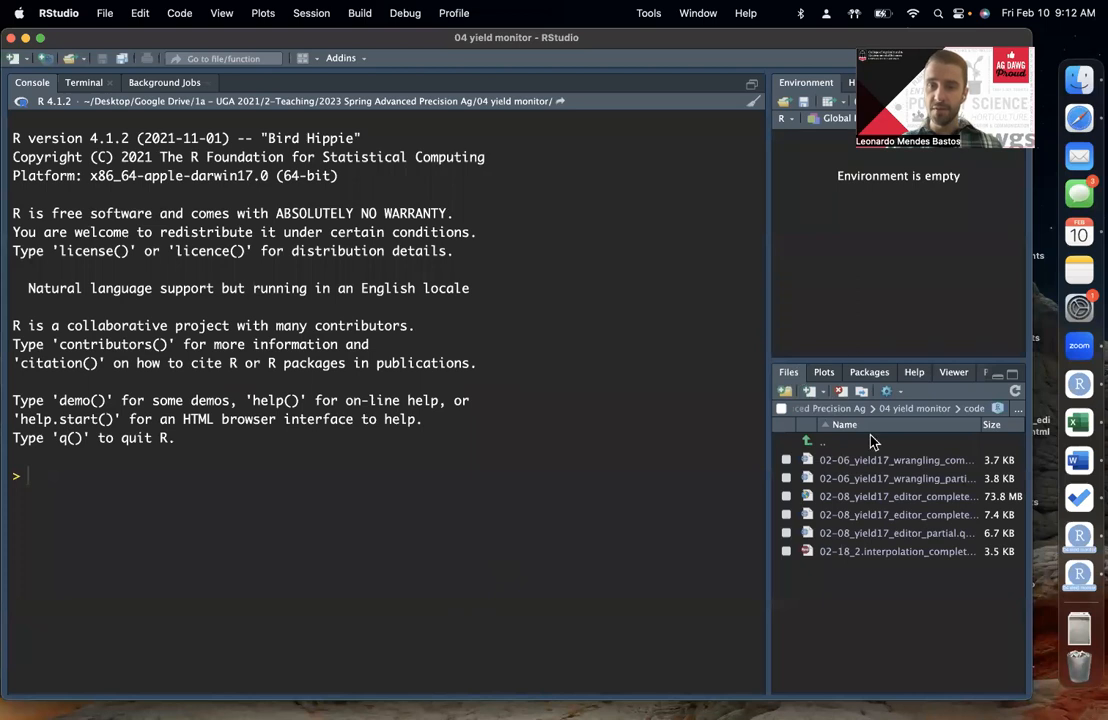
# Step: Go to the project root, enter the code folder, and open 02-08_yield17_editor_partial.qmd
pyautogui.click(997, 408)
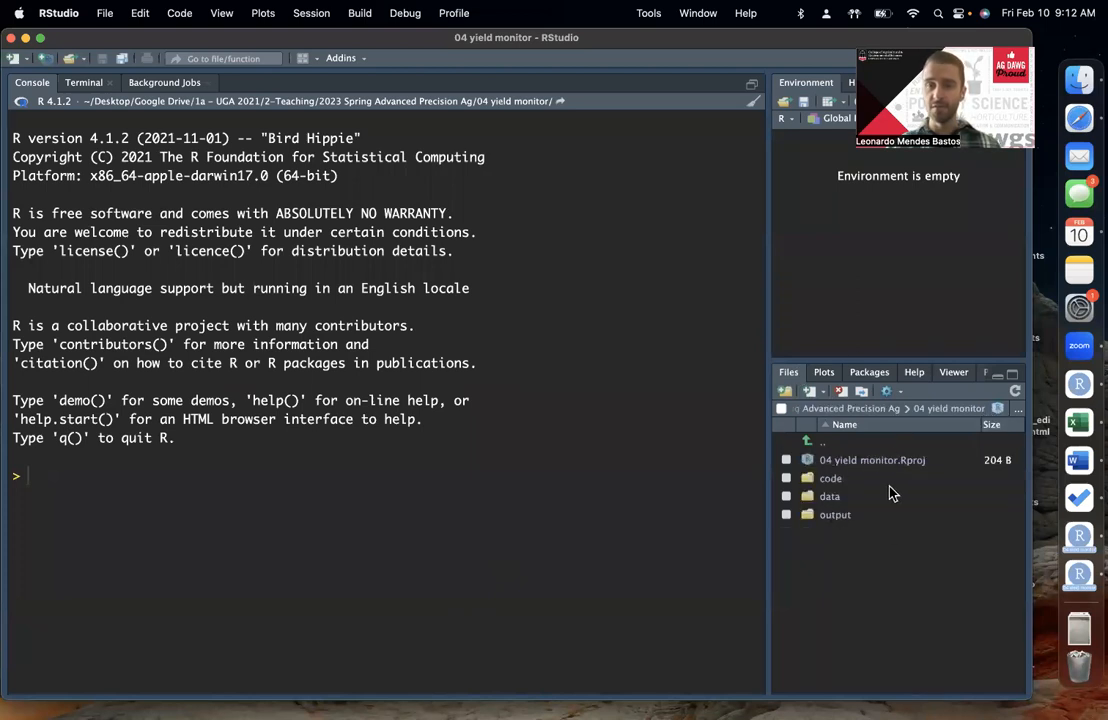
pyautogui.click(834, 479)
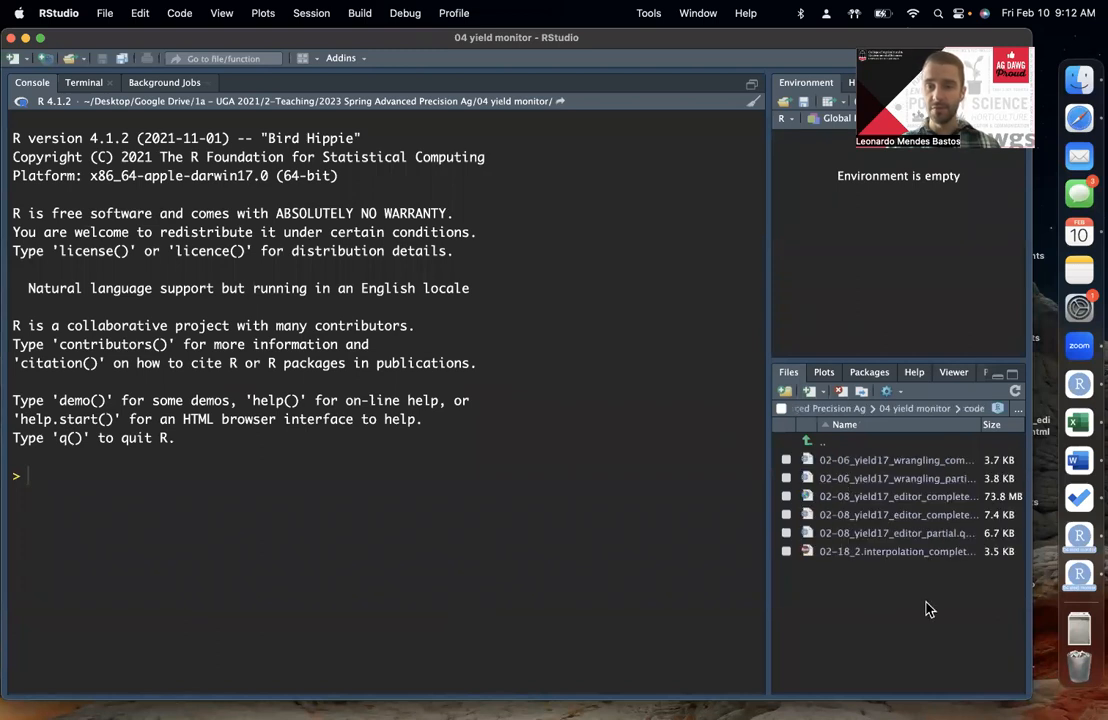
pyautogui.click(897, 536)
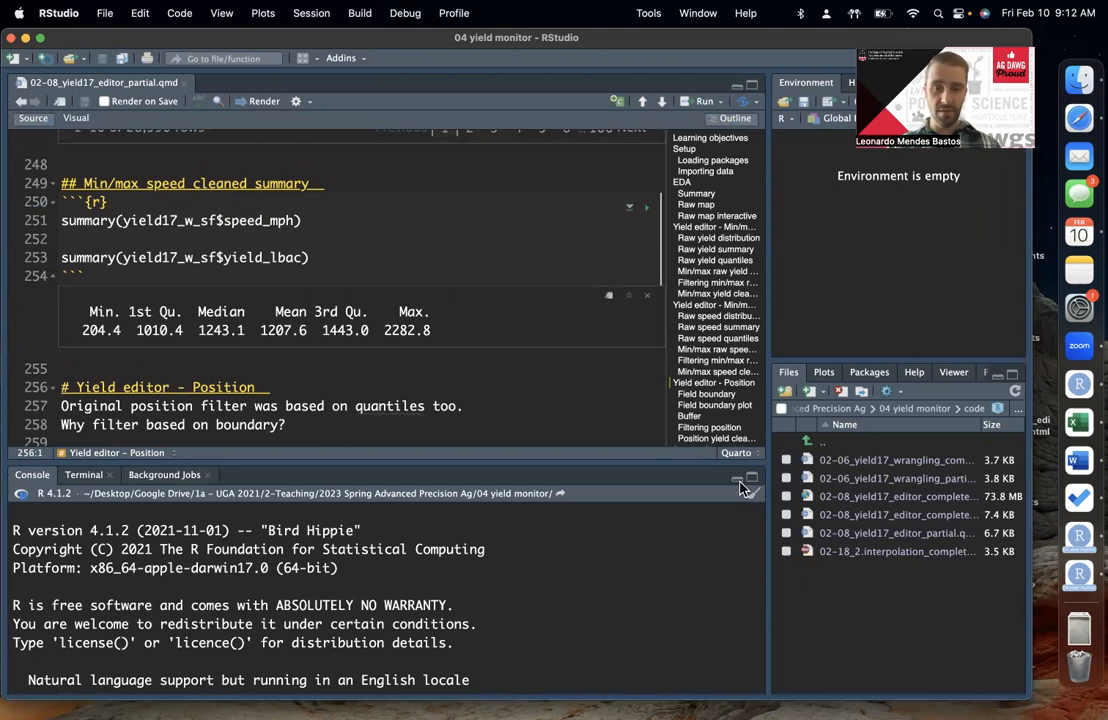
# Step: Minimize the console, enlarge the interface text, and widen the source editor to show the Yield editor - Position section
pyautogui.click(737, 478)
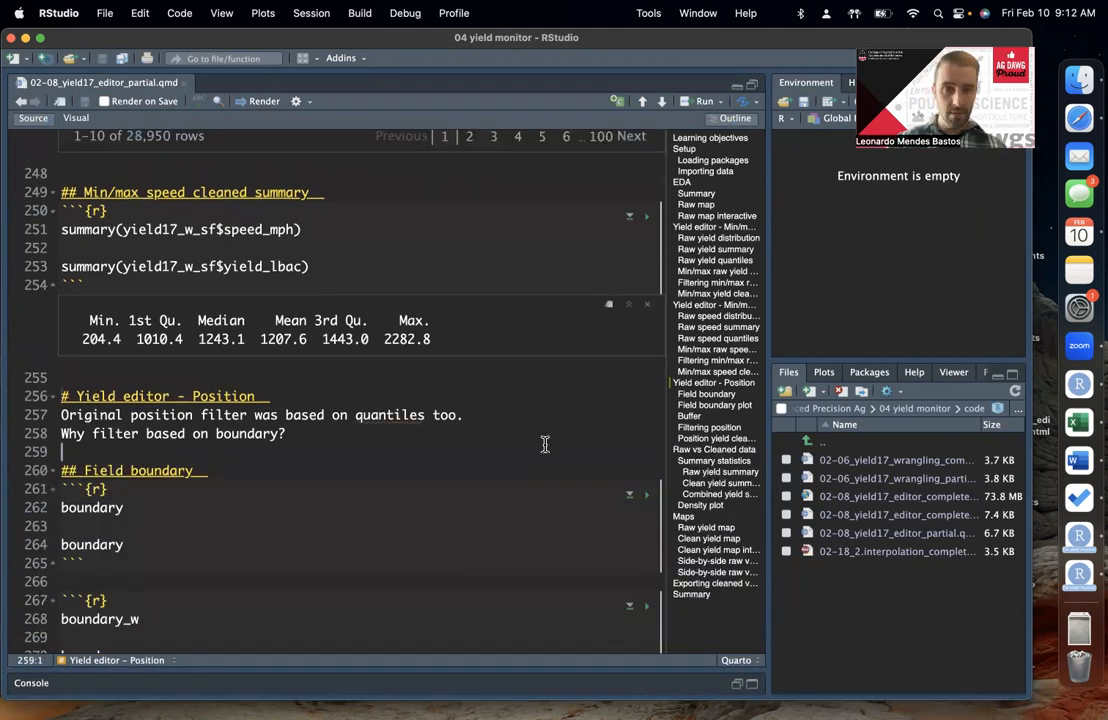
pyautogui.press('super+equal')
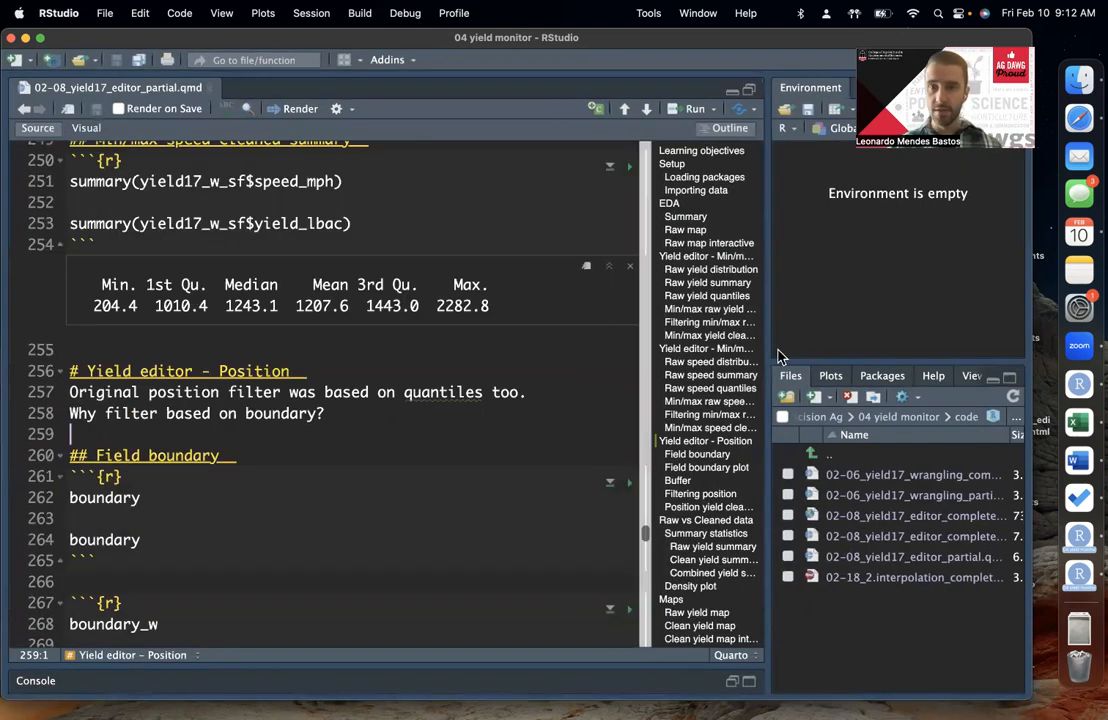
pyautogui.moveTo(766, 353); pyautogui.dragTo(842, 354)
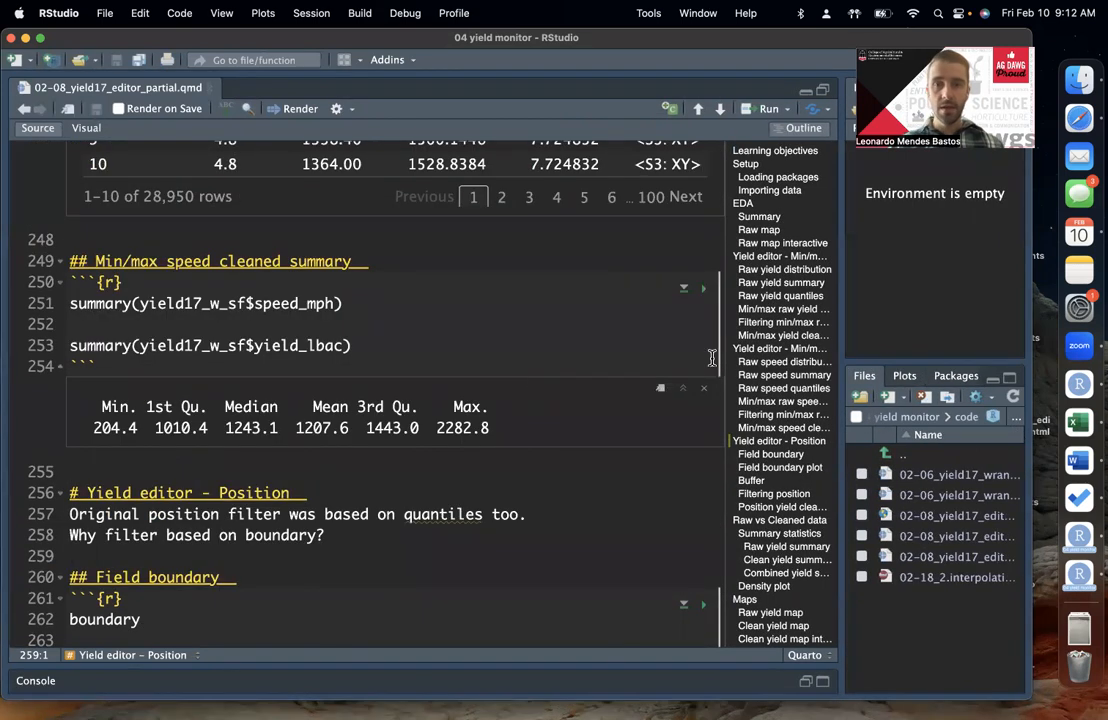
pyautogui.scroll(-3, 572, 376)
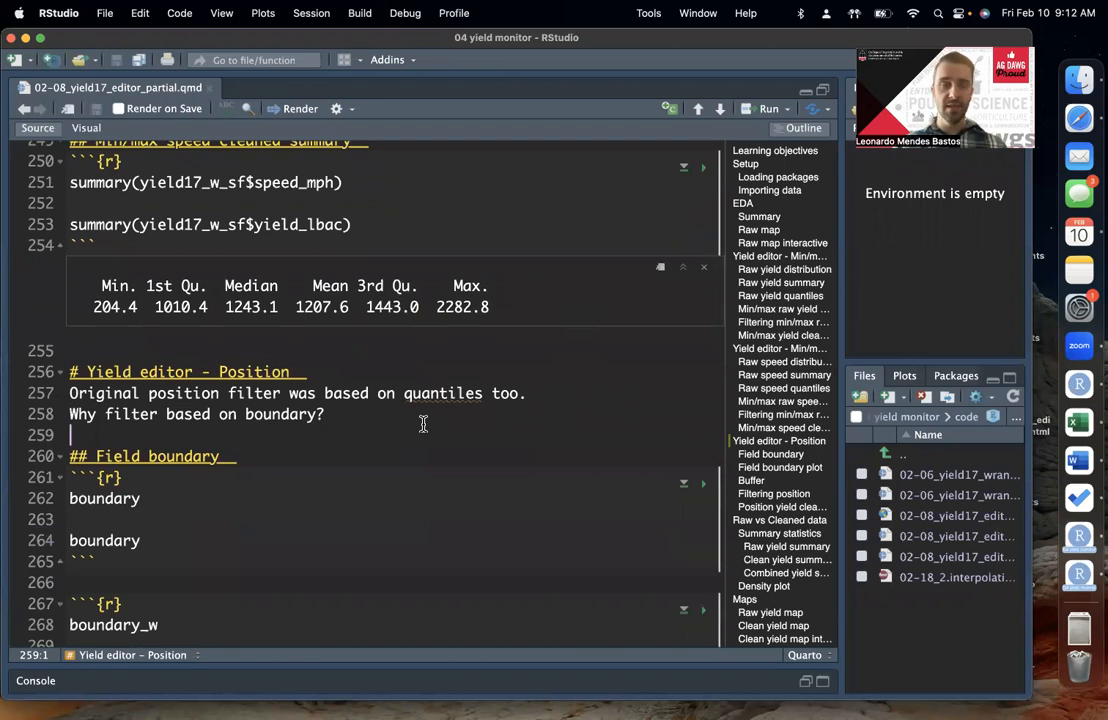
pyautogui.click(423, 419)
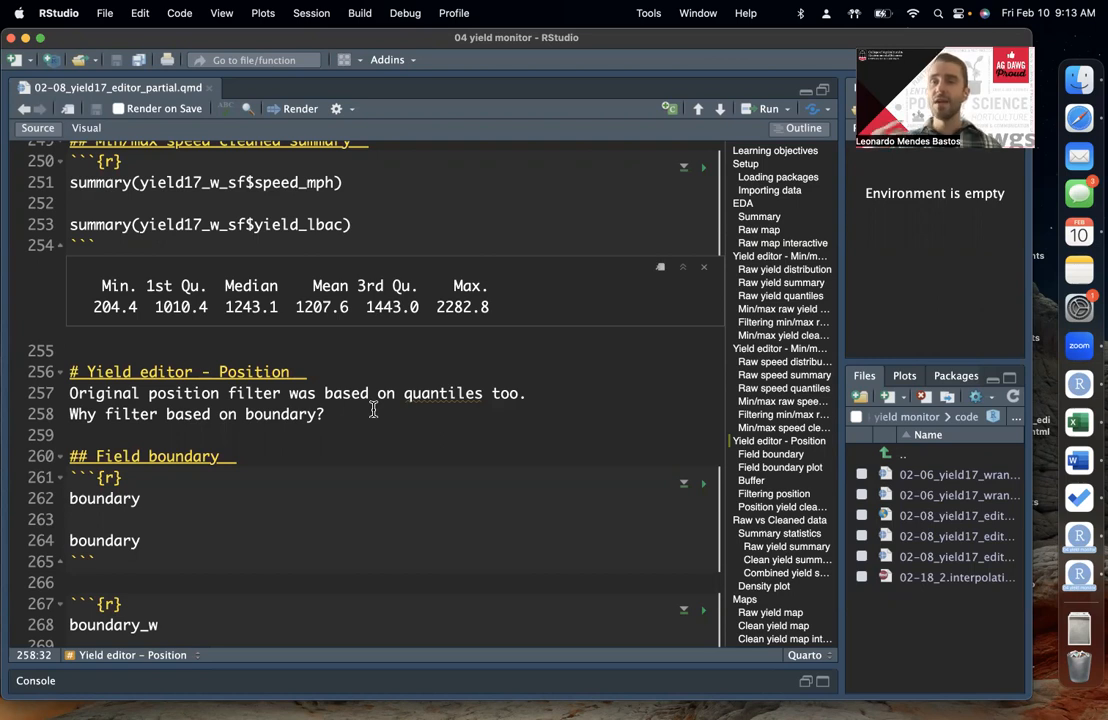
pyautogui.press('BackSpace')
pyautogui.press('BackSpace')
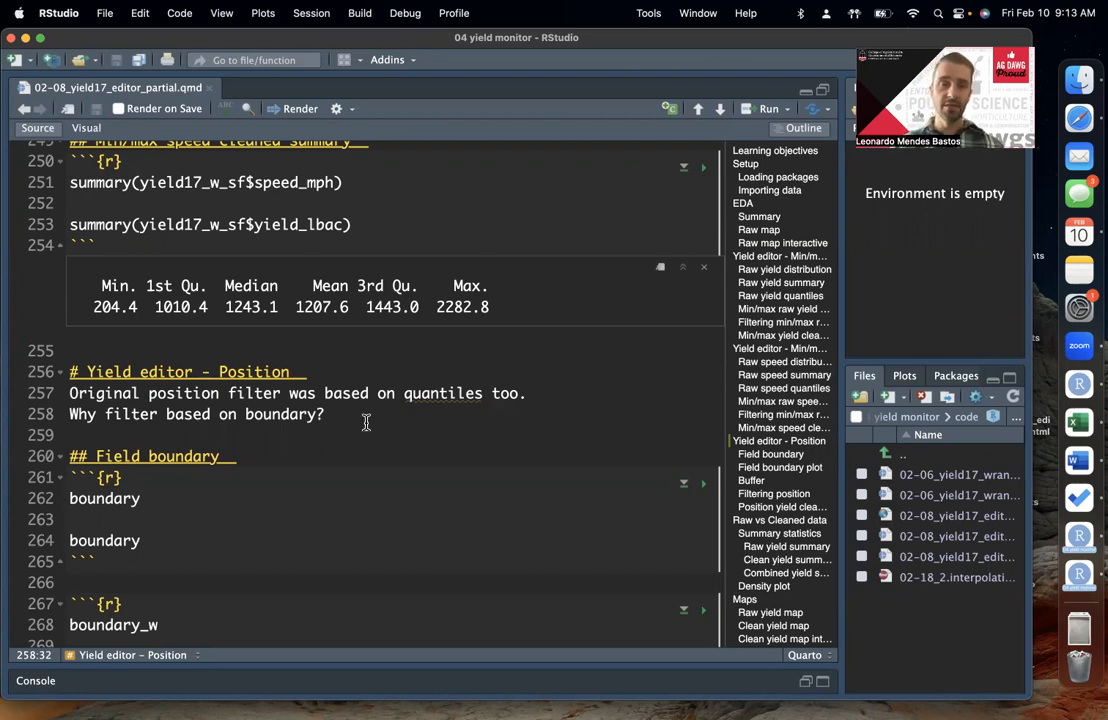
pyautogui.click(476, 445)
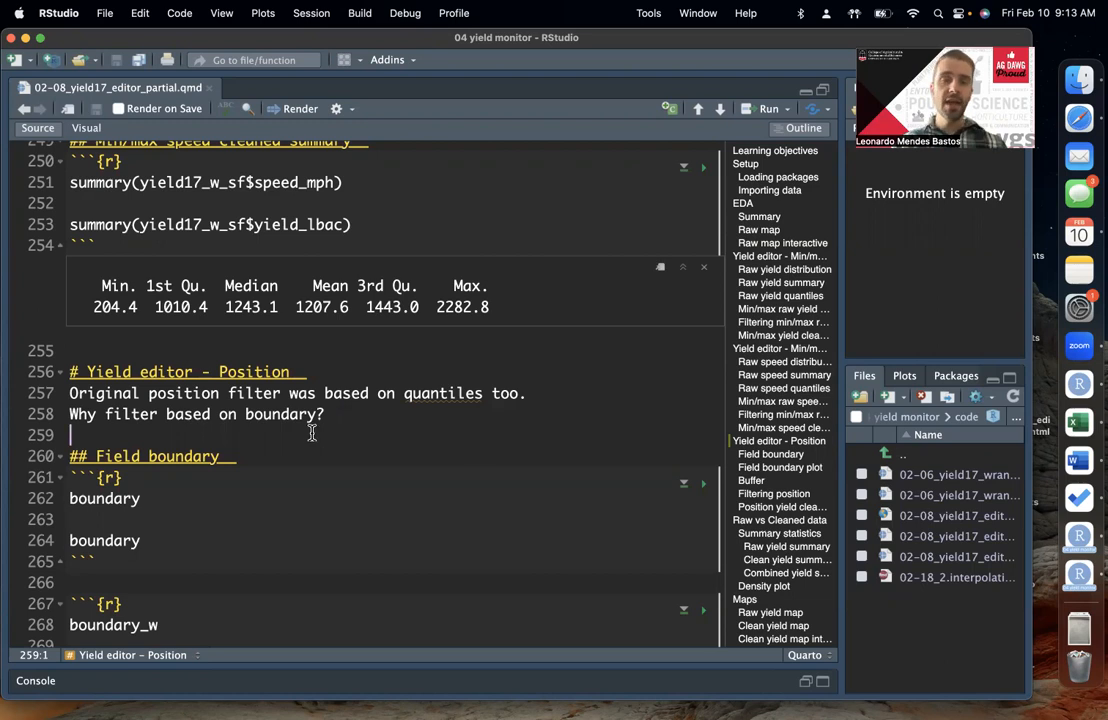
pyautogui.doubleClick(344, 415)
pyautogui.click(342, 415)
pyautogui.click(344, 415)
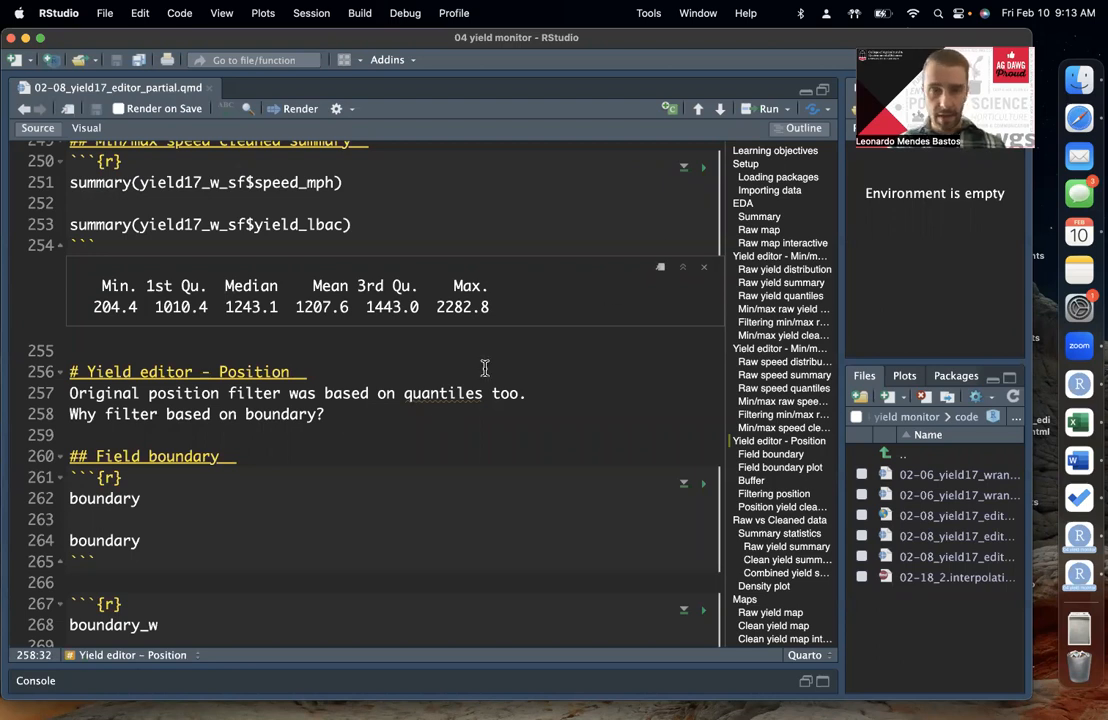
# Step: Place the cursor at the Field boundary heading and widen the source editor slightly more
pyautogui.scroll(-3, 321, 387)
pyautogui.press('Down')
pyautogui.press('Down')
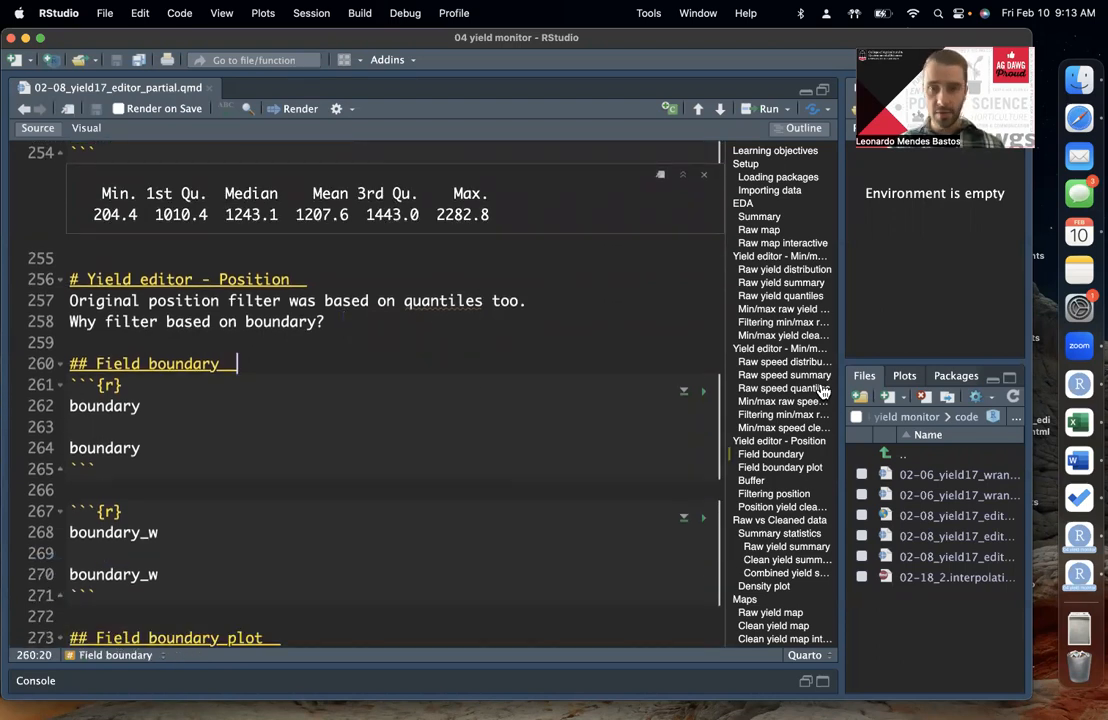
pyautogui.scroll(-1, 828, 457)
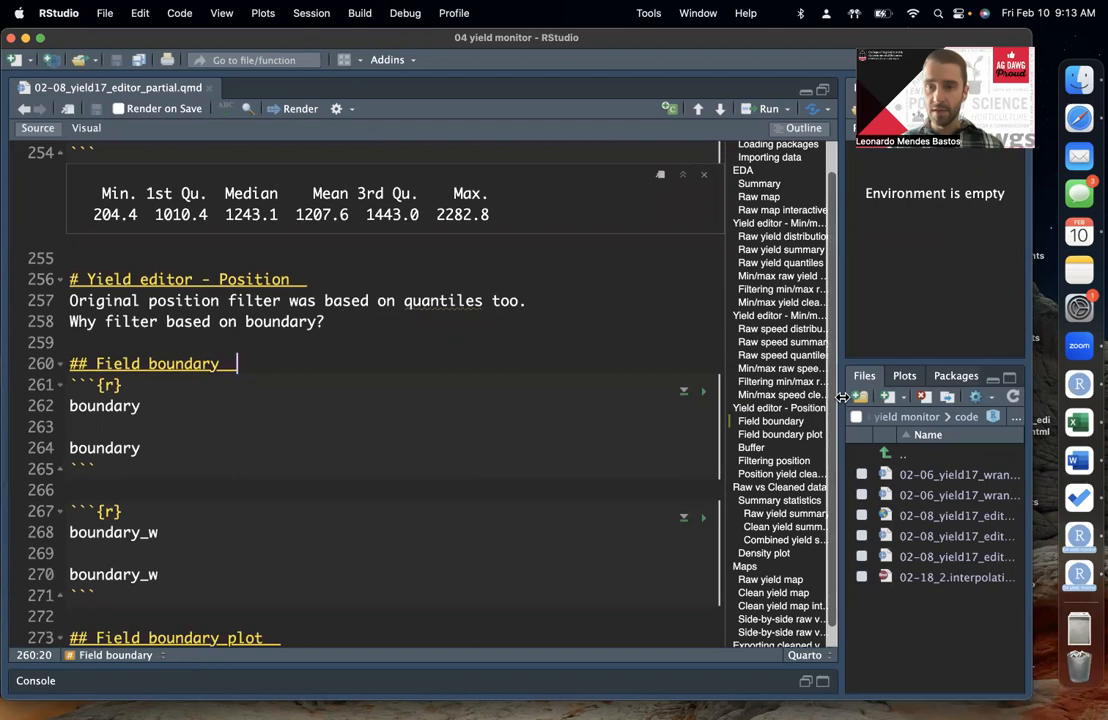
pyautogui.moveTo(842, 397); pyautogui.dragTo(862, 397)
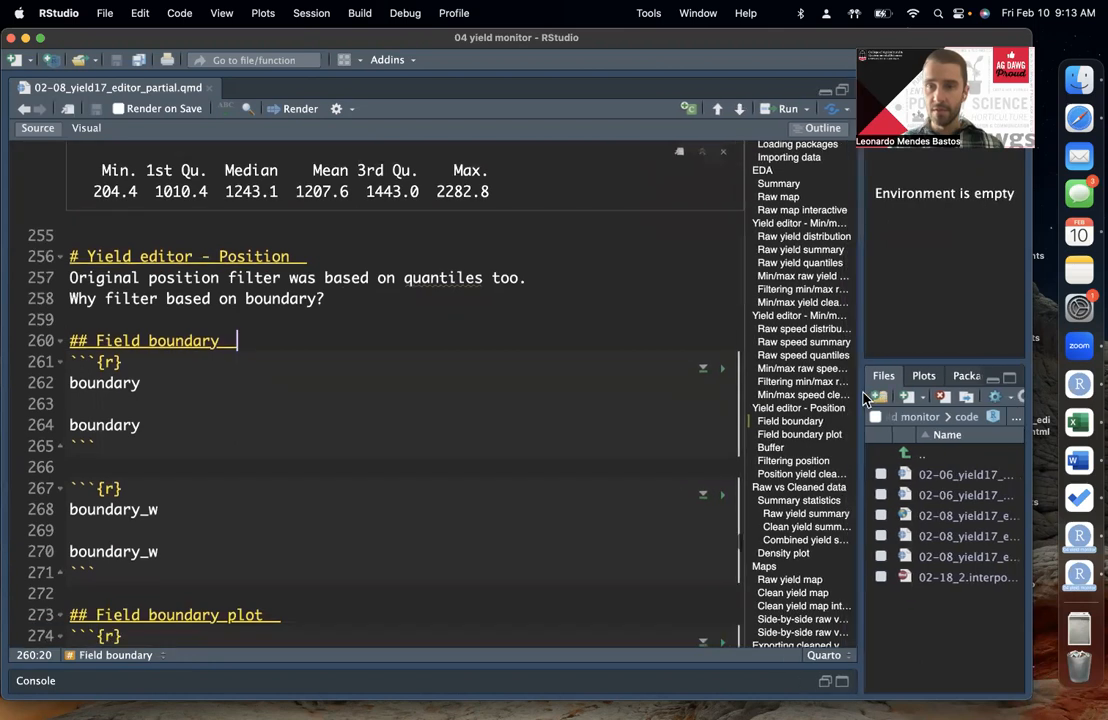
# Step: Use the document outline to jump to Yield editor - Position and place the cursor at the end of the boundary question
pyautogui.click(824, 130)
pyautogui.click(828, 131)
pyautogui.click(826, 132)
pyautogui.click(827, 136)
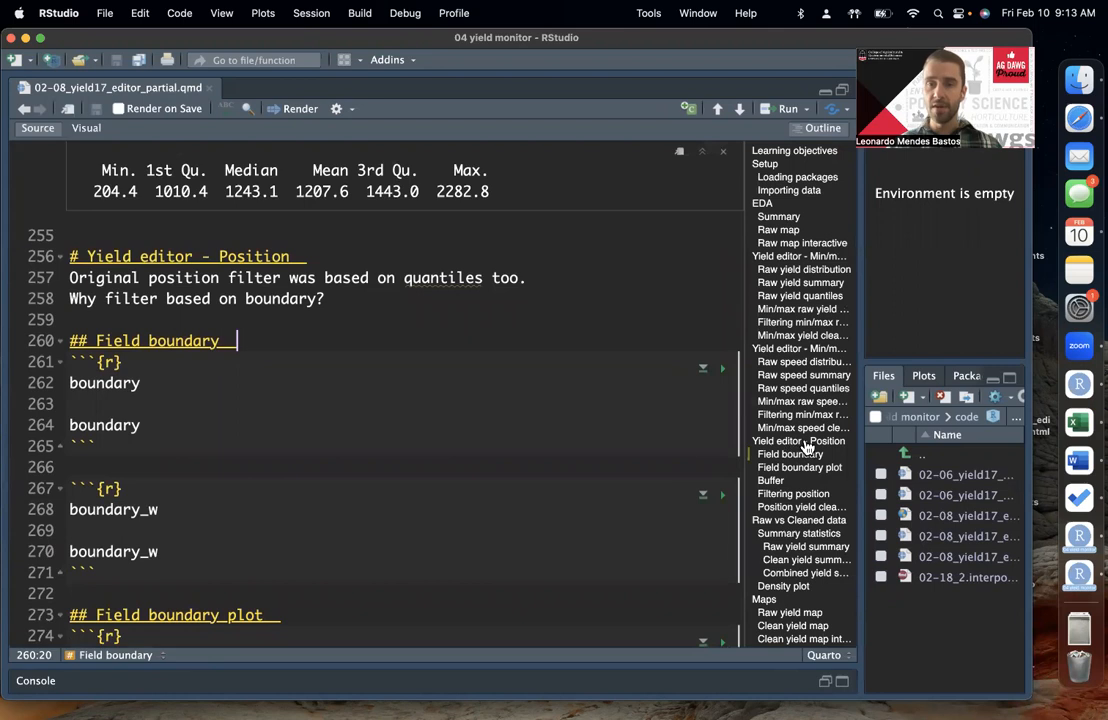
pyautogui.click(770, 442)
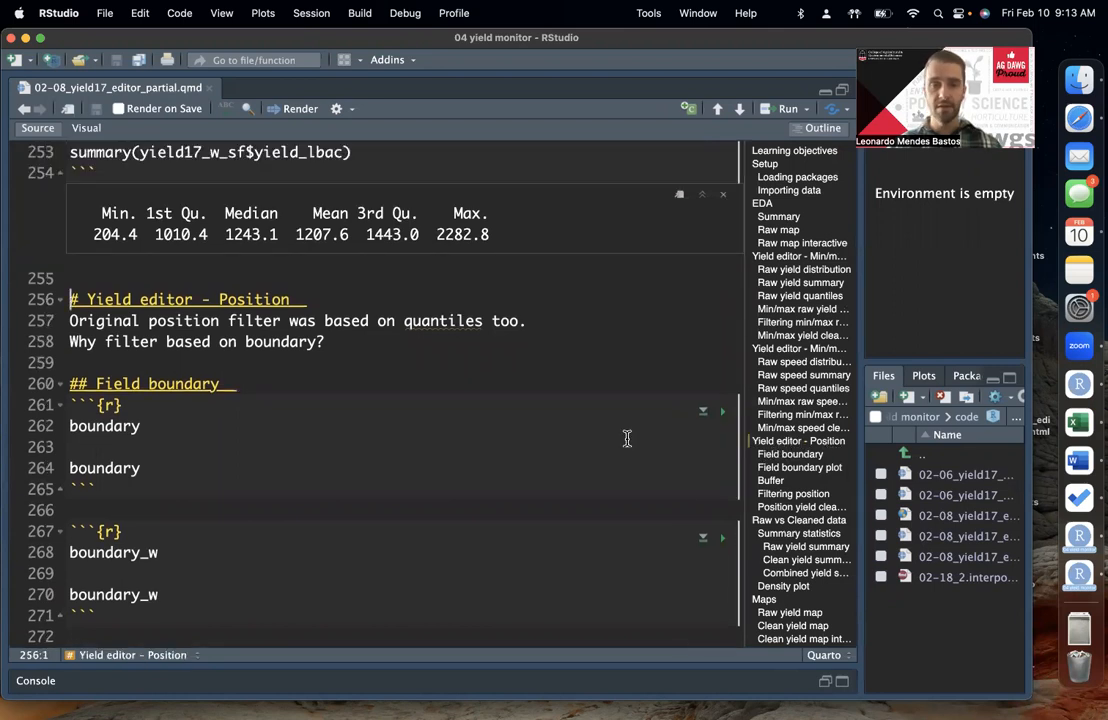
pyautogui.click(420, 350)
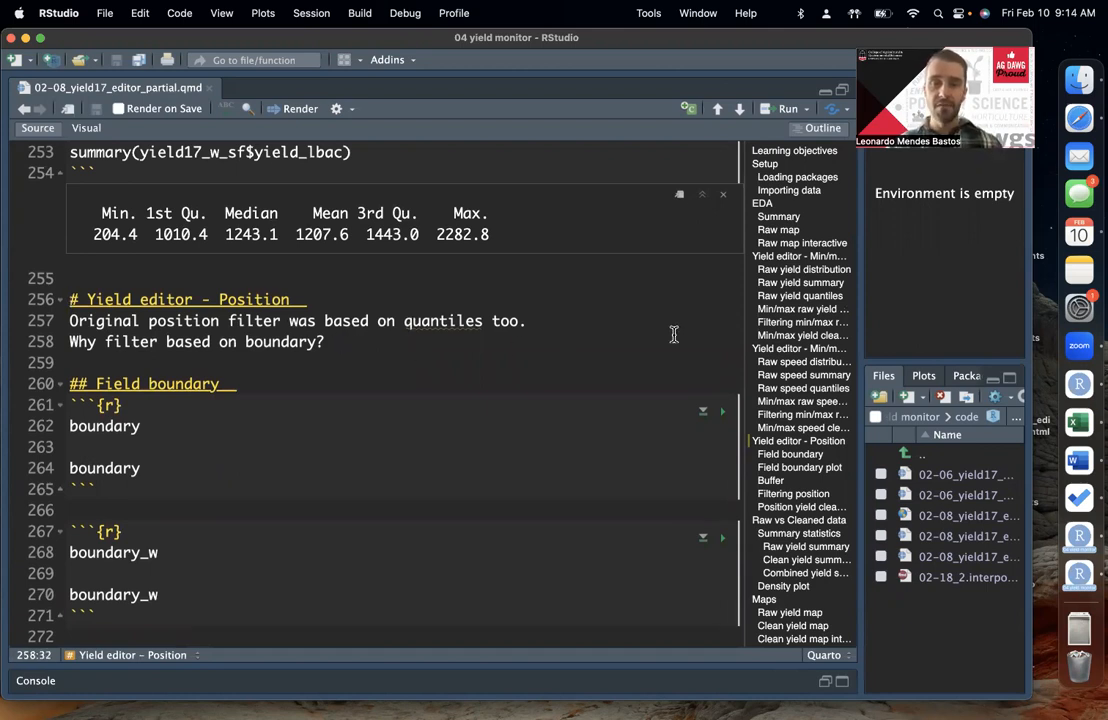
# Step: Run all code chunks above the first Field boundary chunk
pyautogui.scroll(5, 660, 340)
pyautogui.scroll(-4, 635, 340)
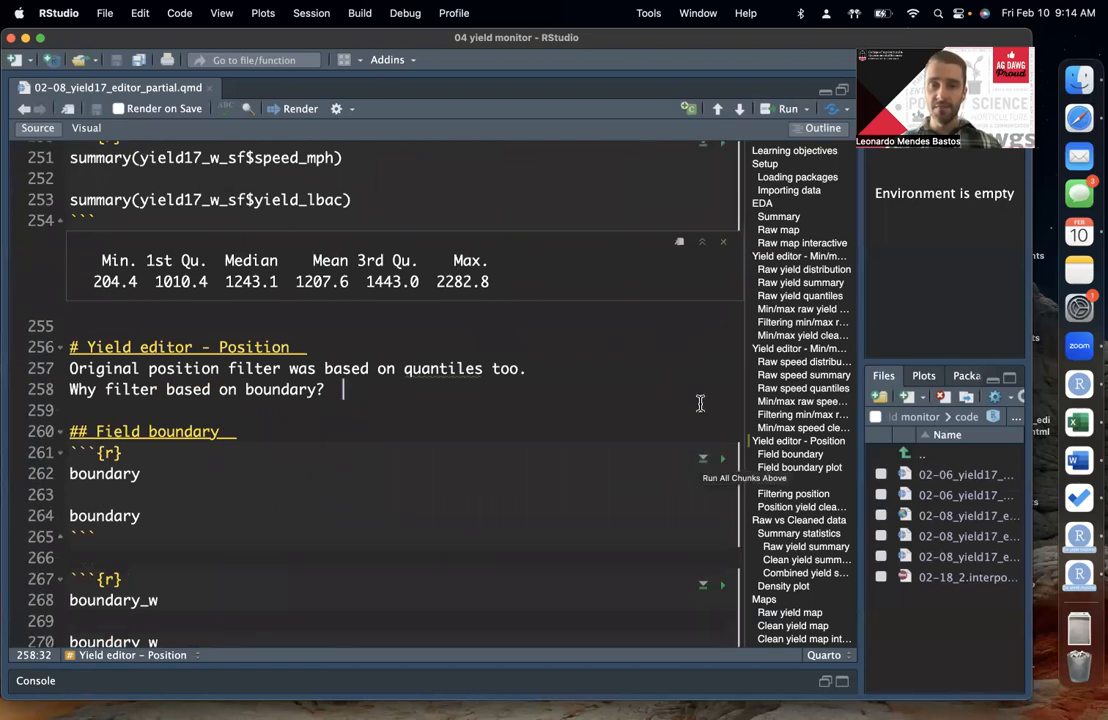
pyautogui.click(703, 460)
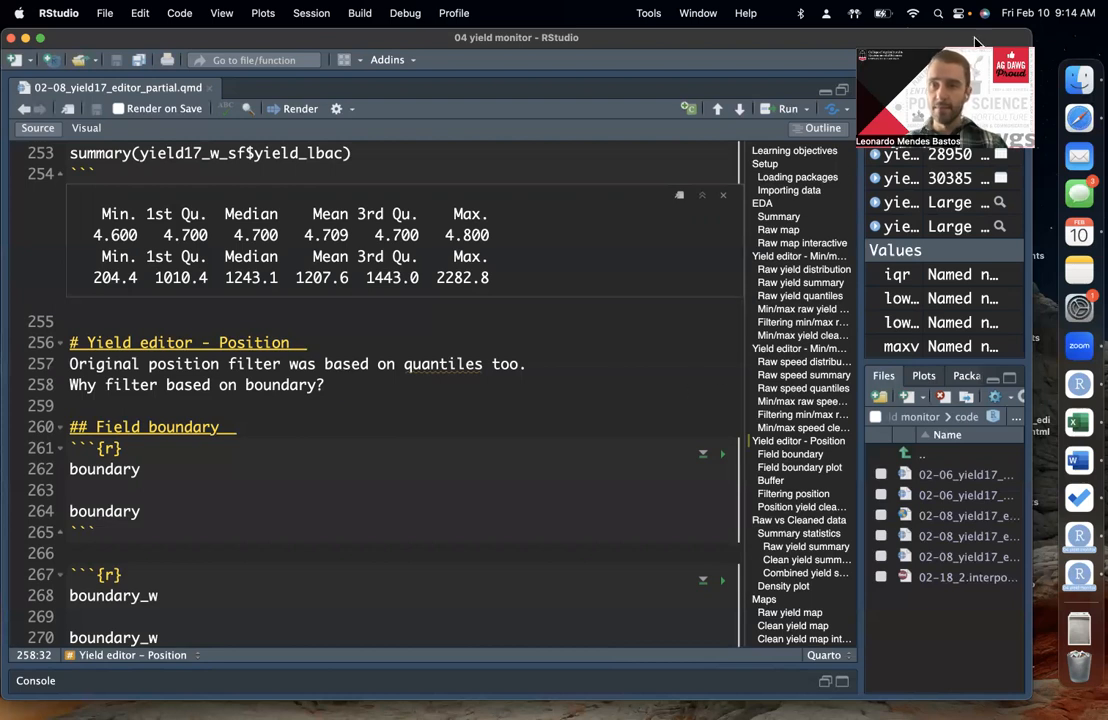
# Step: Examine the Min/max speed cleaned summary chunk that summarizes speed_mph and yield_lbac from yield17_w_sf
pyautogui.scroll(5, 487, 322)
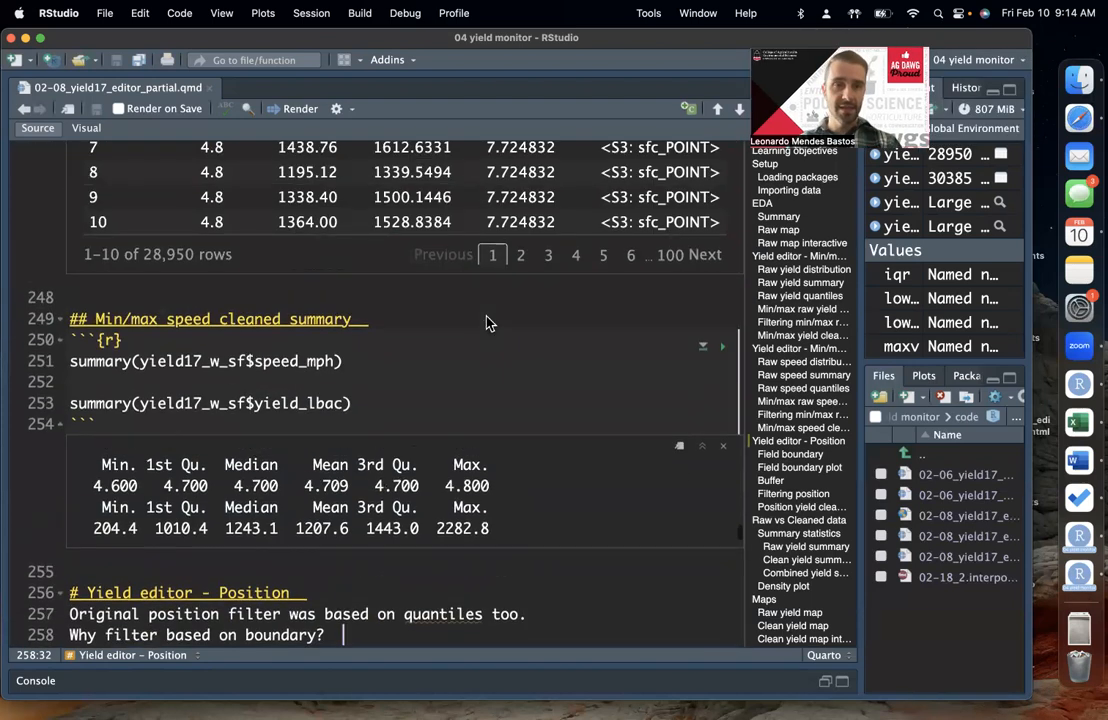
pyautogui.doubleClick(193, 362)
pyautogui.click(228, 362)
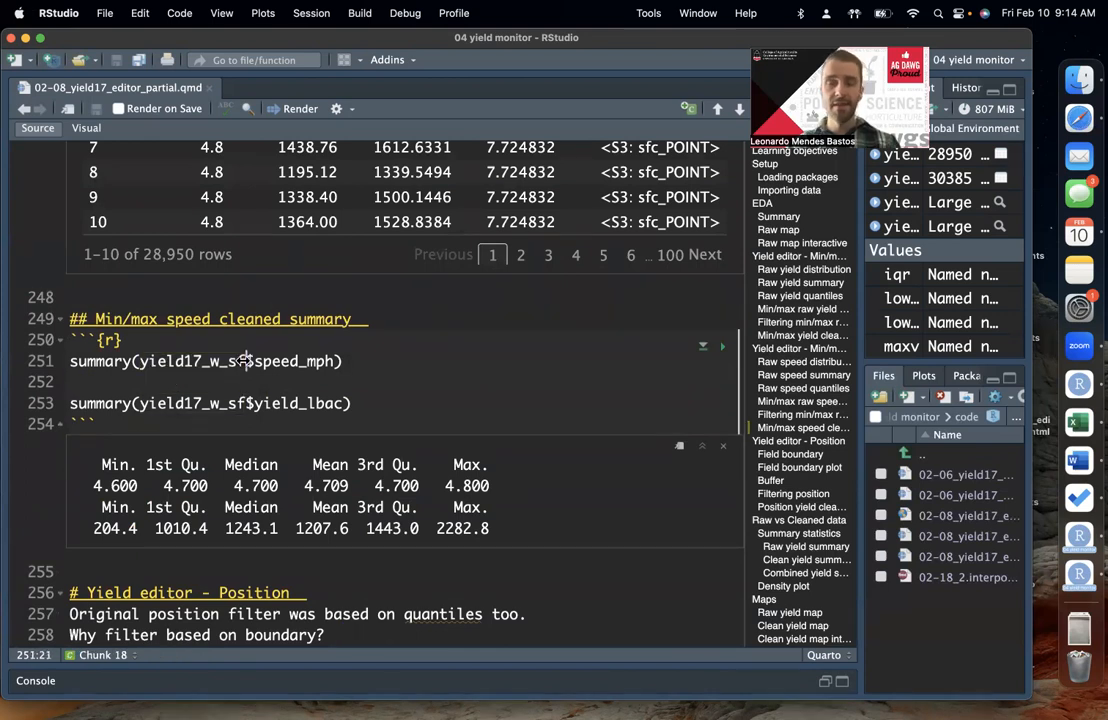
# Step: Examine the yield17_w_sf object used in both summary calls of the Min/max speed cleaned summary chunk
pyautogui.doubleClick(228, 362)
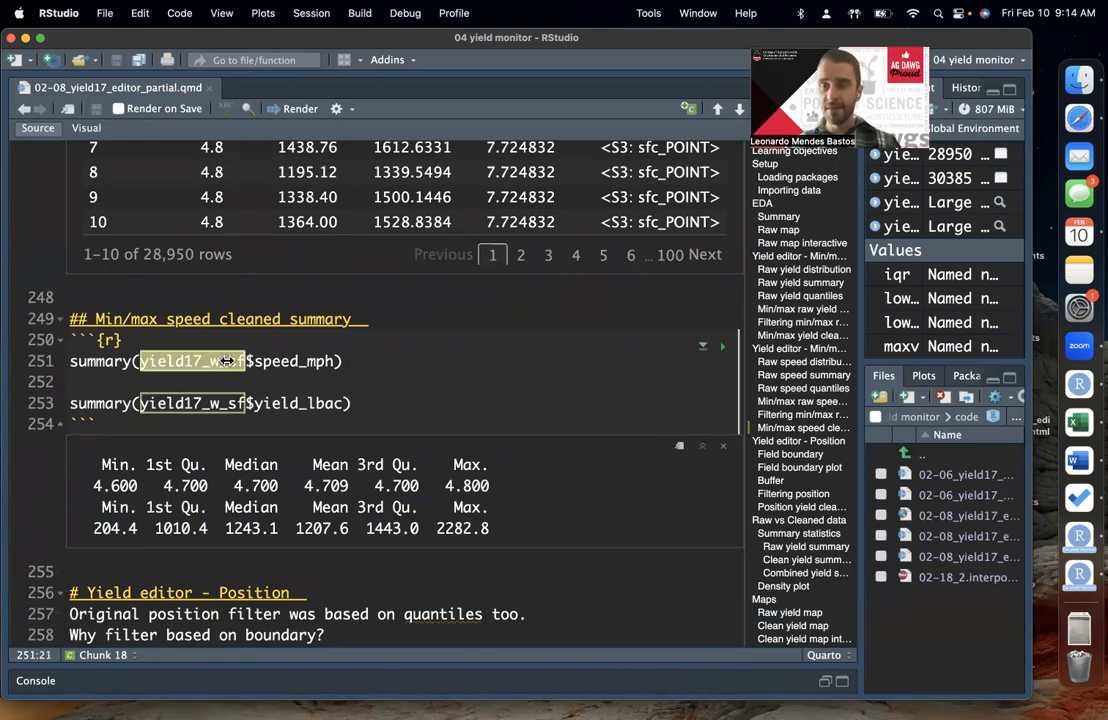
pyautogui.click(228, 362)
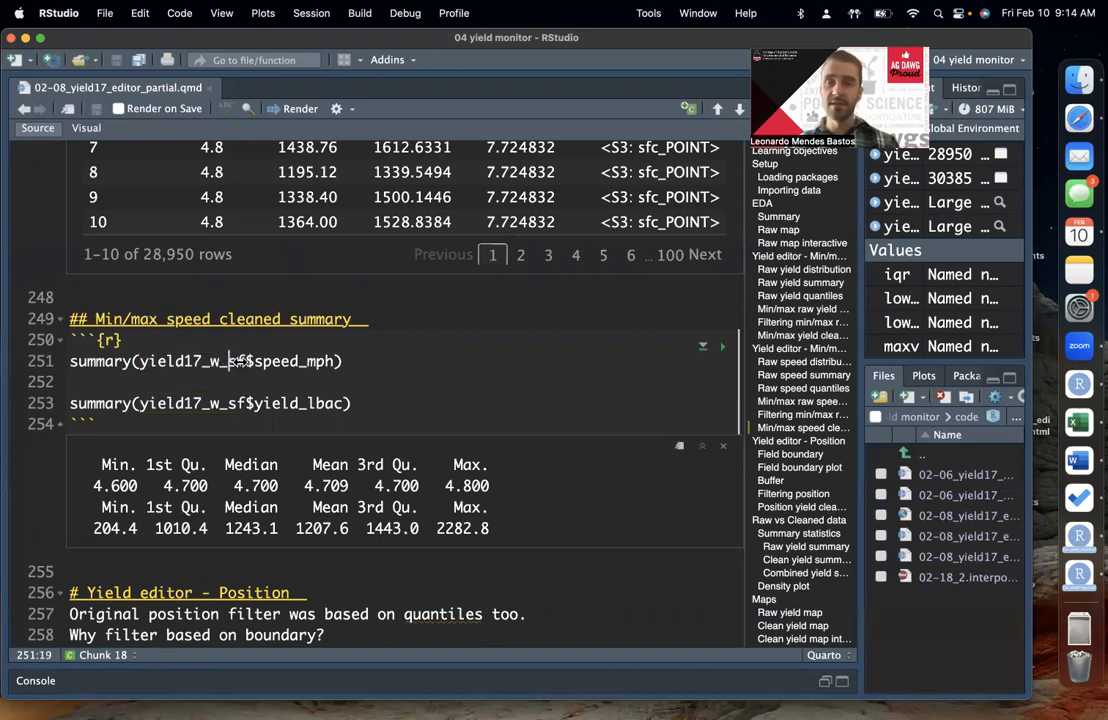
pyautogui.click(286, 364)
pyautogui.doubleClick(223, 359)
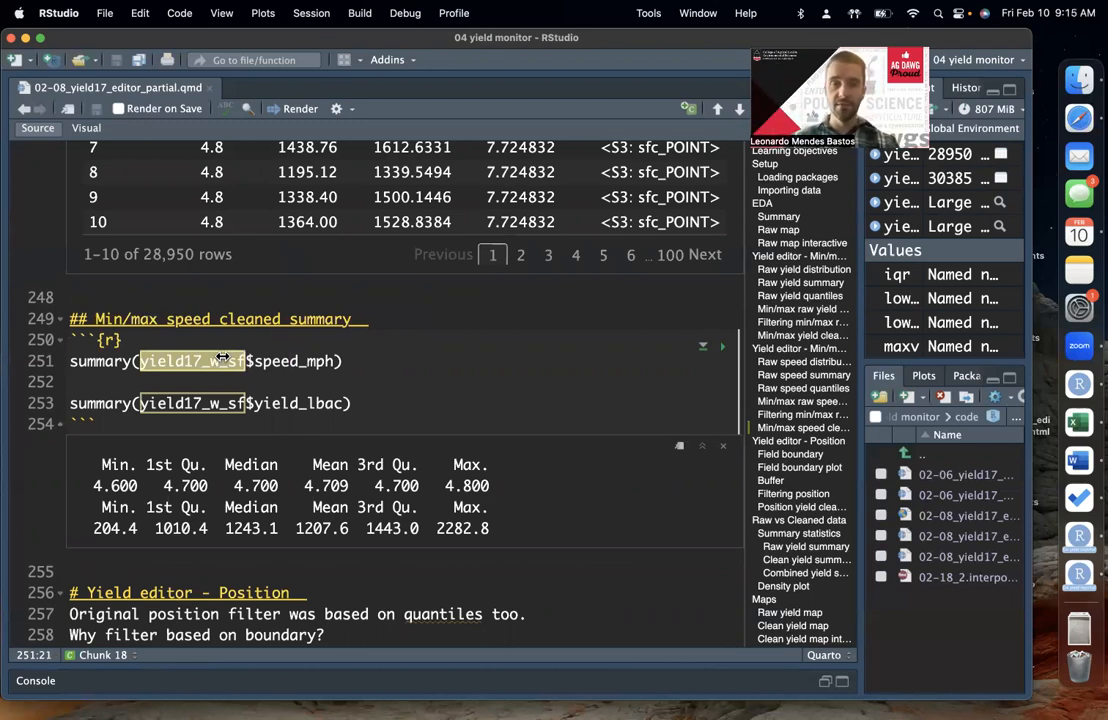
pyautogui.doubleClick(209, 402)
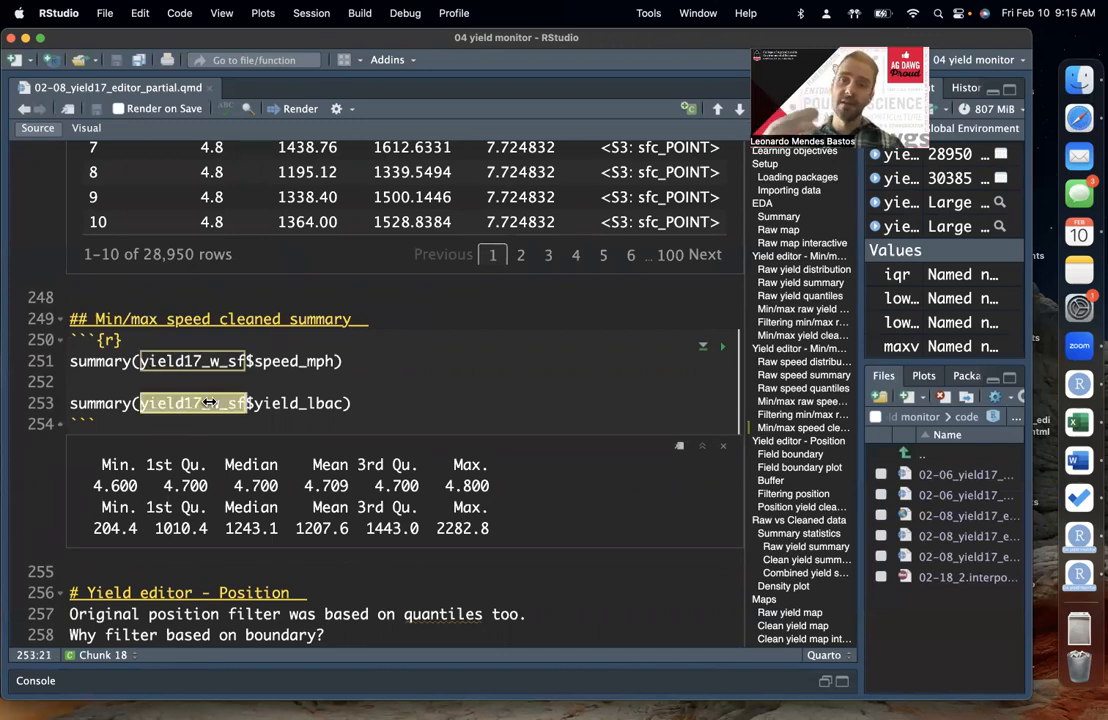
pyautogui.press('Down')
pyautogui.click(379, 389)
# Step: Go to the first Field boundary chunk and place the cursor at the end of its first boundary line
pyautogui.scroll(-5, 330, 420)
pyautogui.click(267, 460)
pyautogui.scroll(-1, 267, 460)
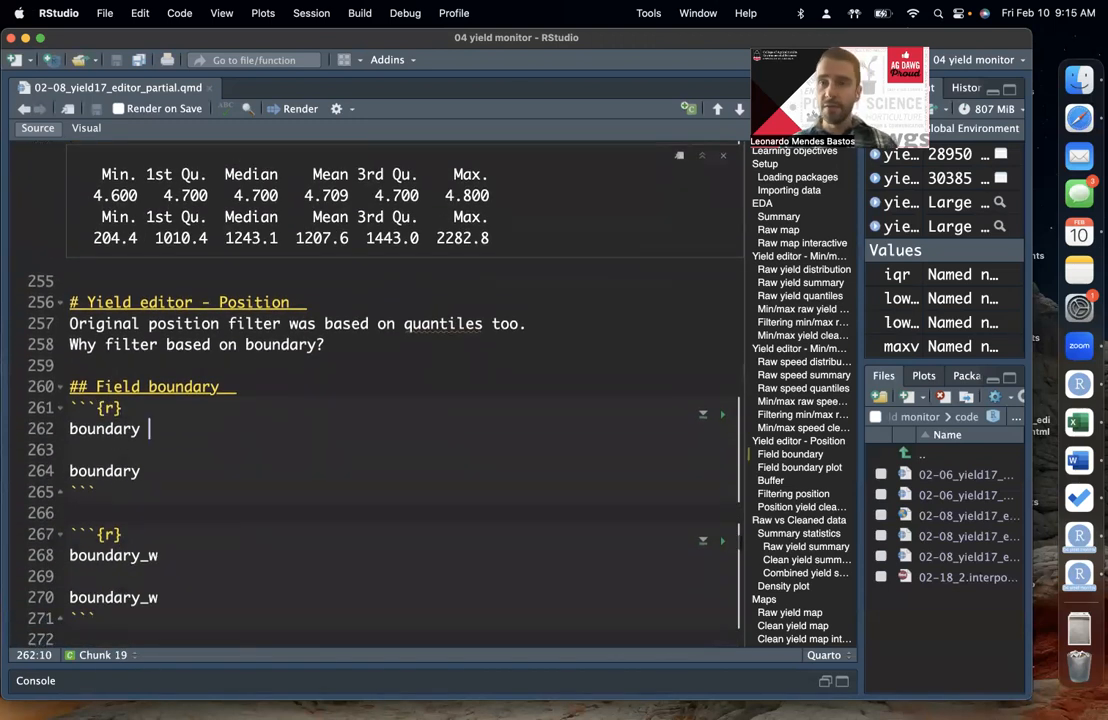
pyautogui.click(810, 43)
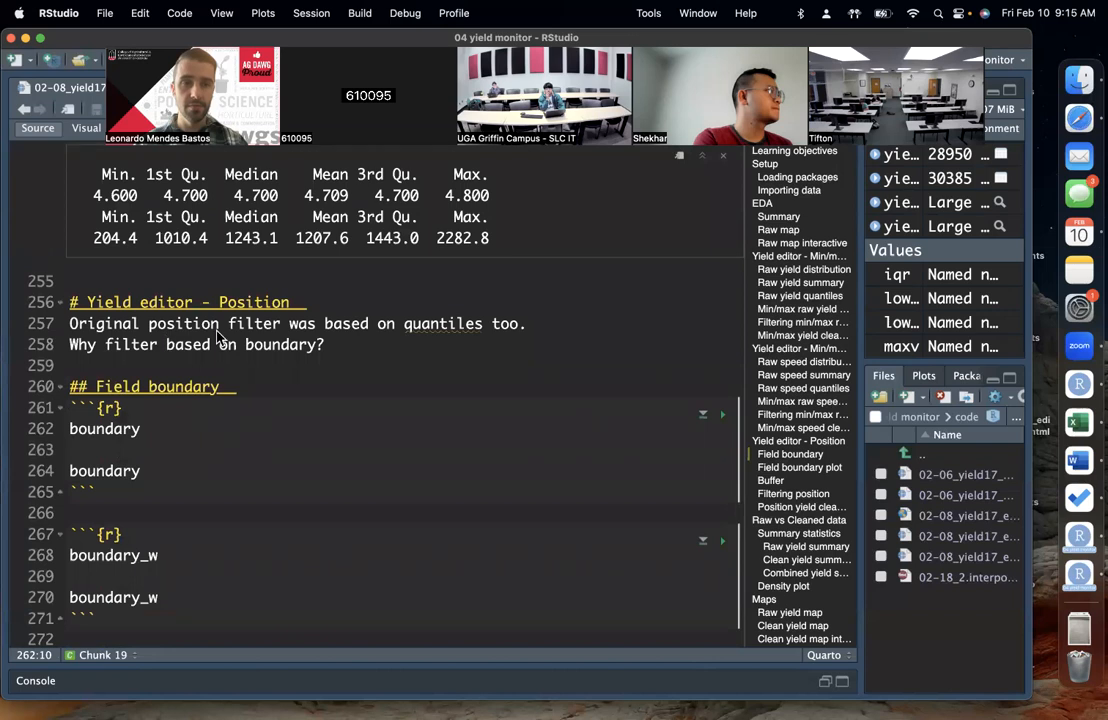
# Step: Run the summary(yield17_w_sf$speed_mph) line in the Min/max speed cleaned summary chunk
pyautogui.scroll(5, 200, 320)
pyautogui.doubleClick(200, 364)
pyautogui.click(247, 383)
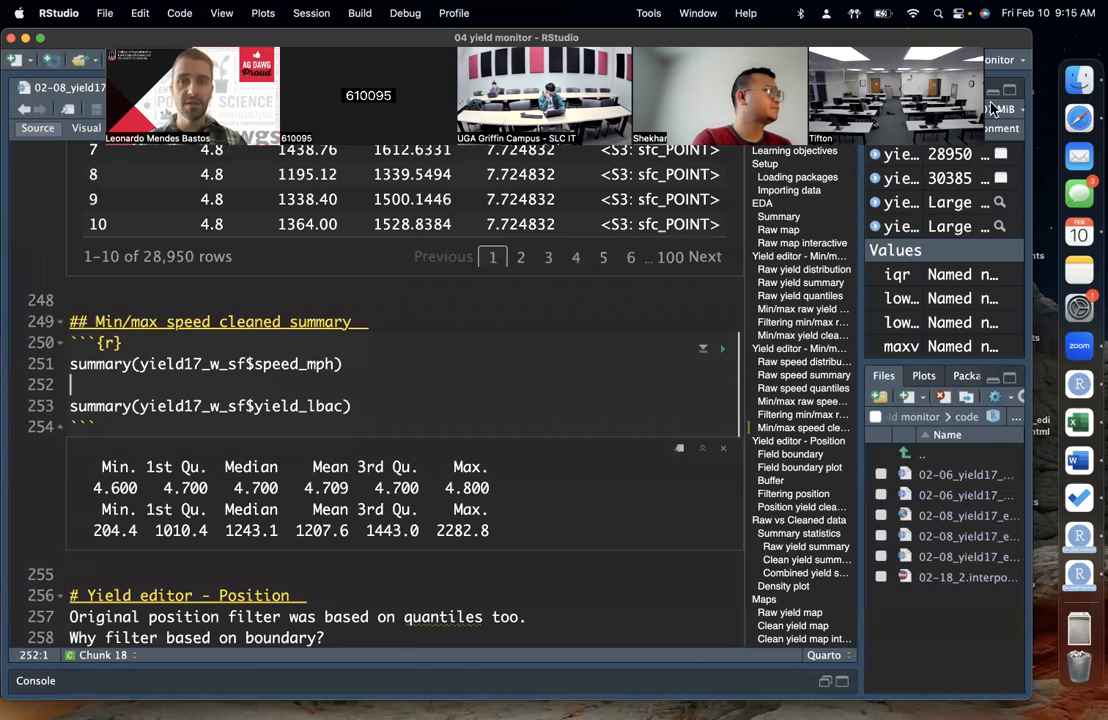
pyautogui.click(992, 106)
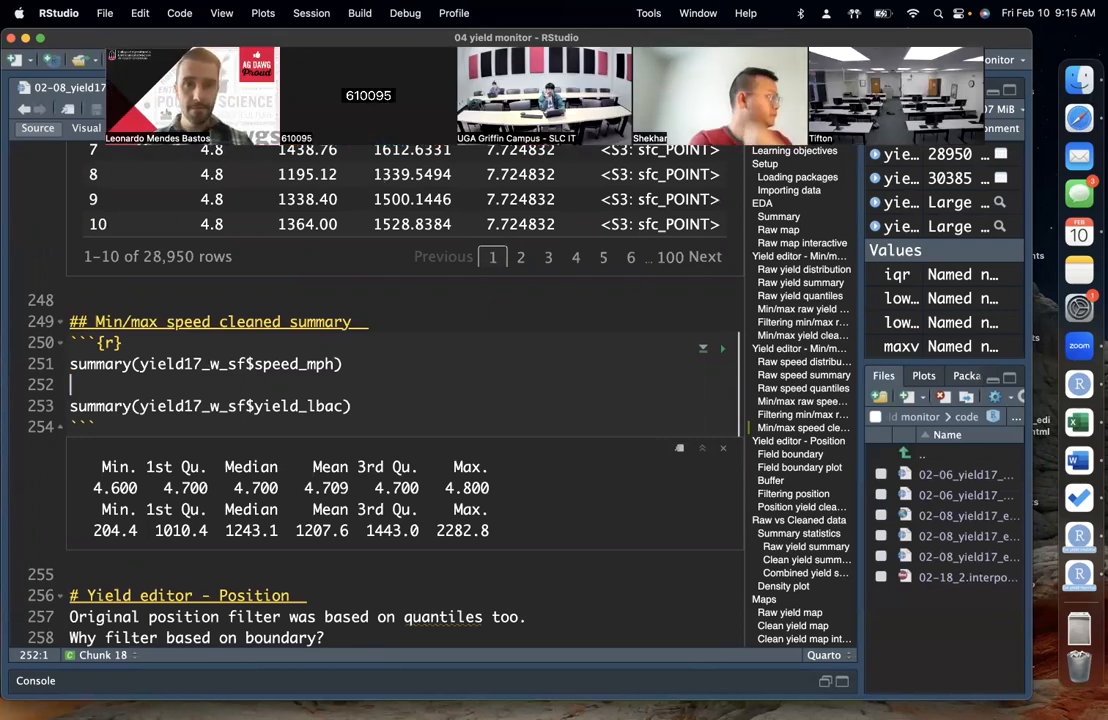
pyautogui.click(301, 364)
pyautogui.click(385, 370)
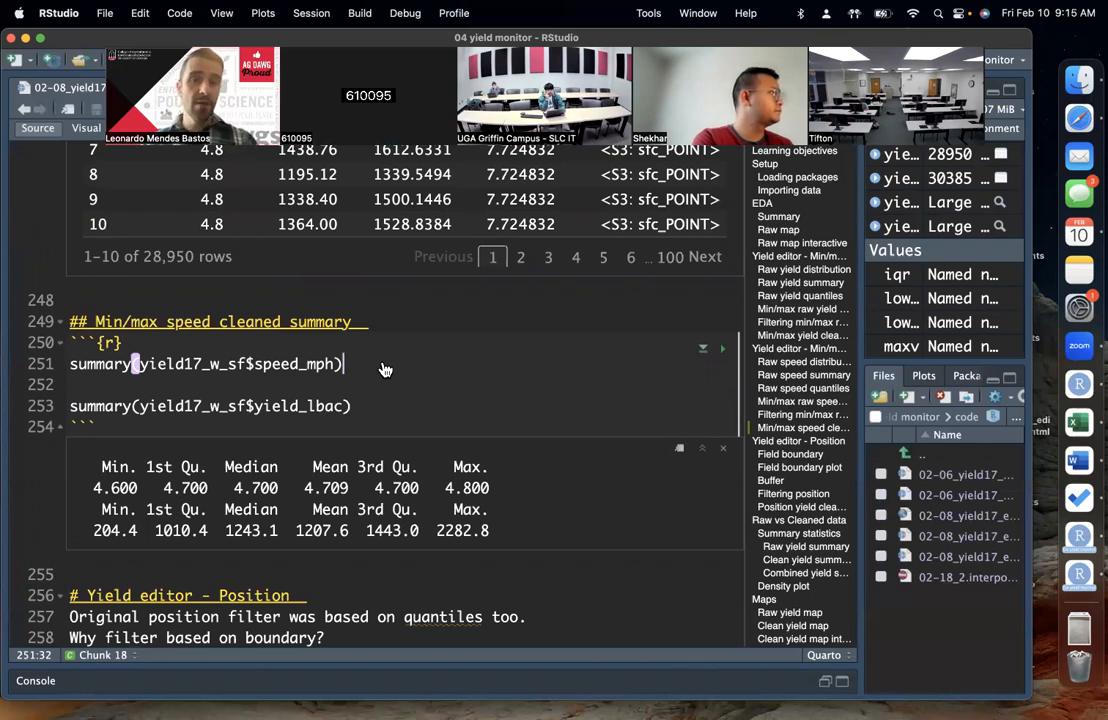
pyautogui.press('super+shift+Return')
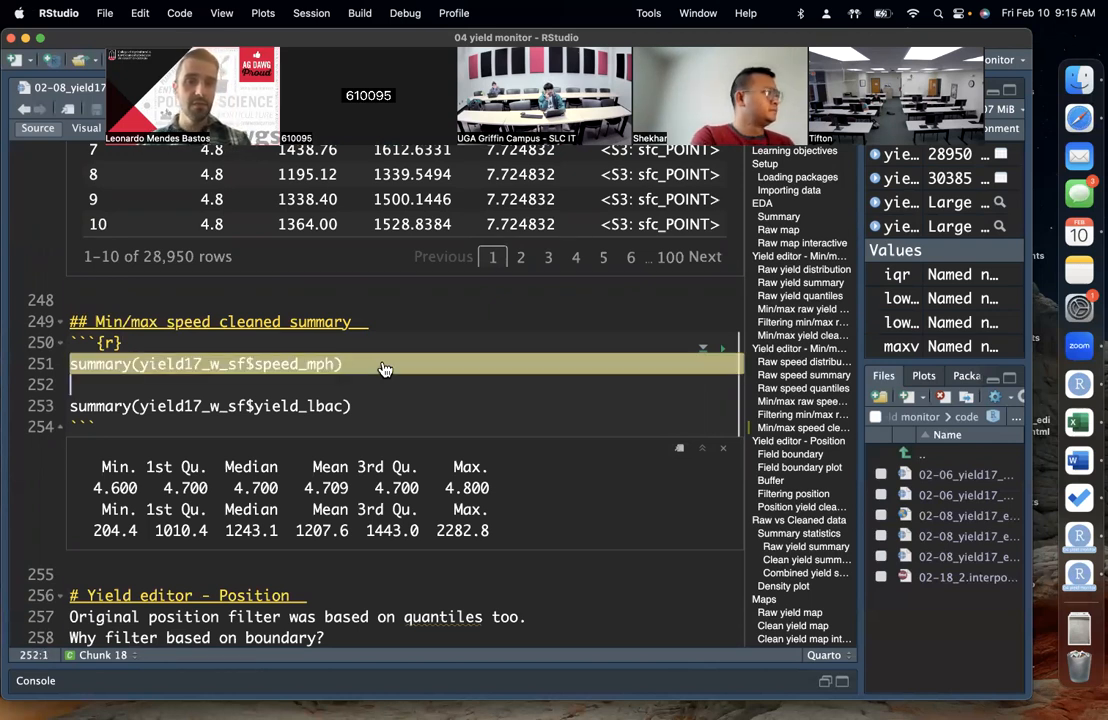
# Step: Return to the first Field boundary chunk and place the cursor after the first boundary name
pyautogui.scroll(-2, 399, 373)
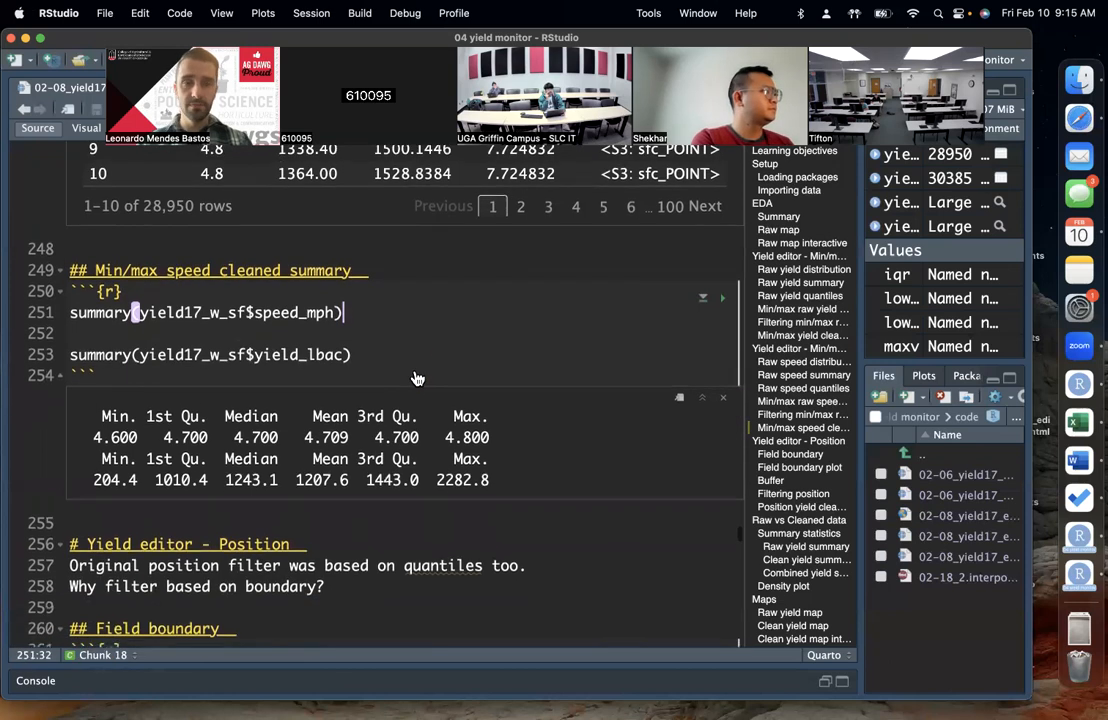
pyautogui.scroll(-6, 416, 378)
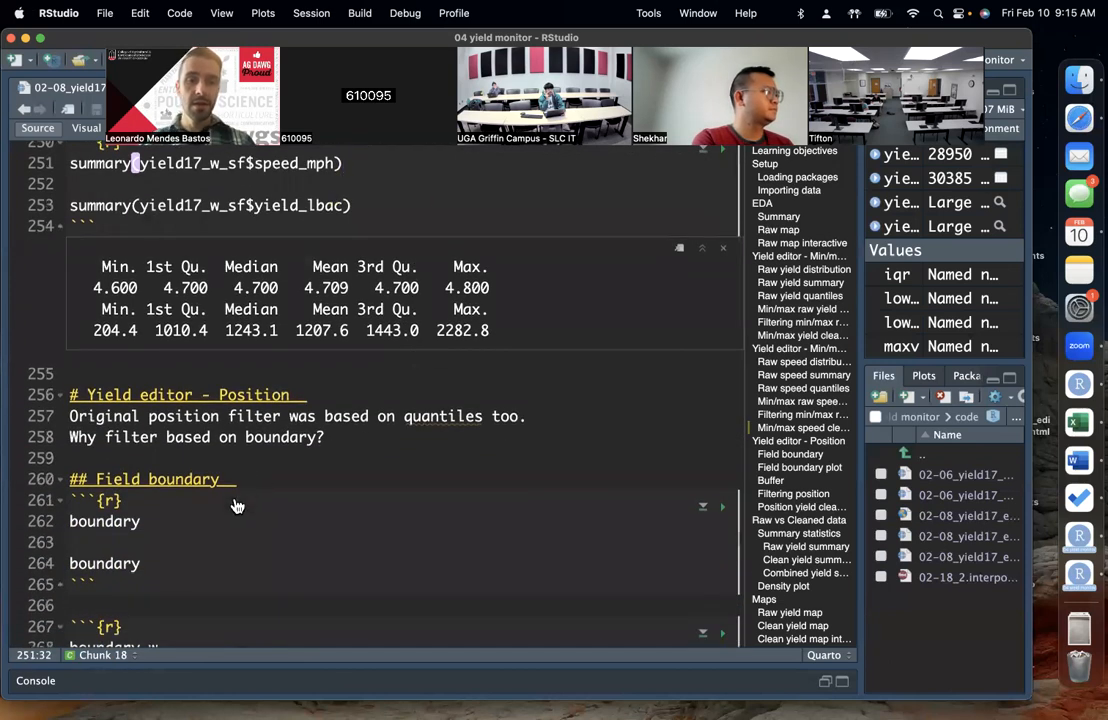
pyautogui.click(212, 521)
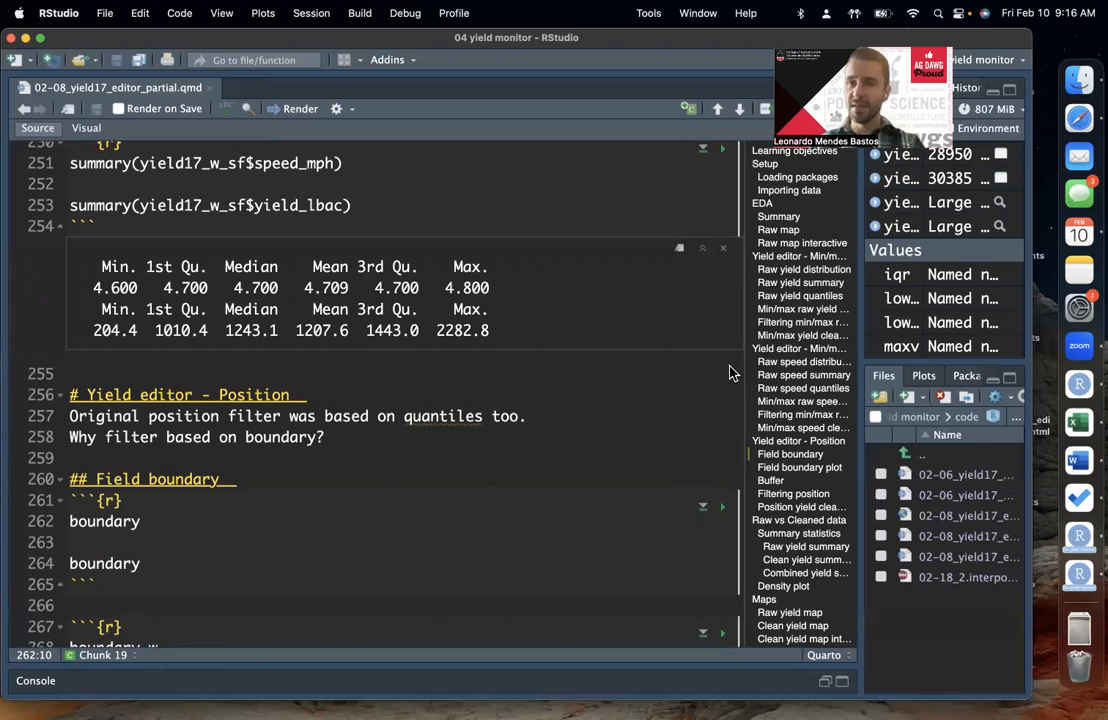
pyautogui.press('Up')
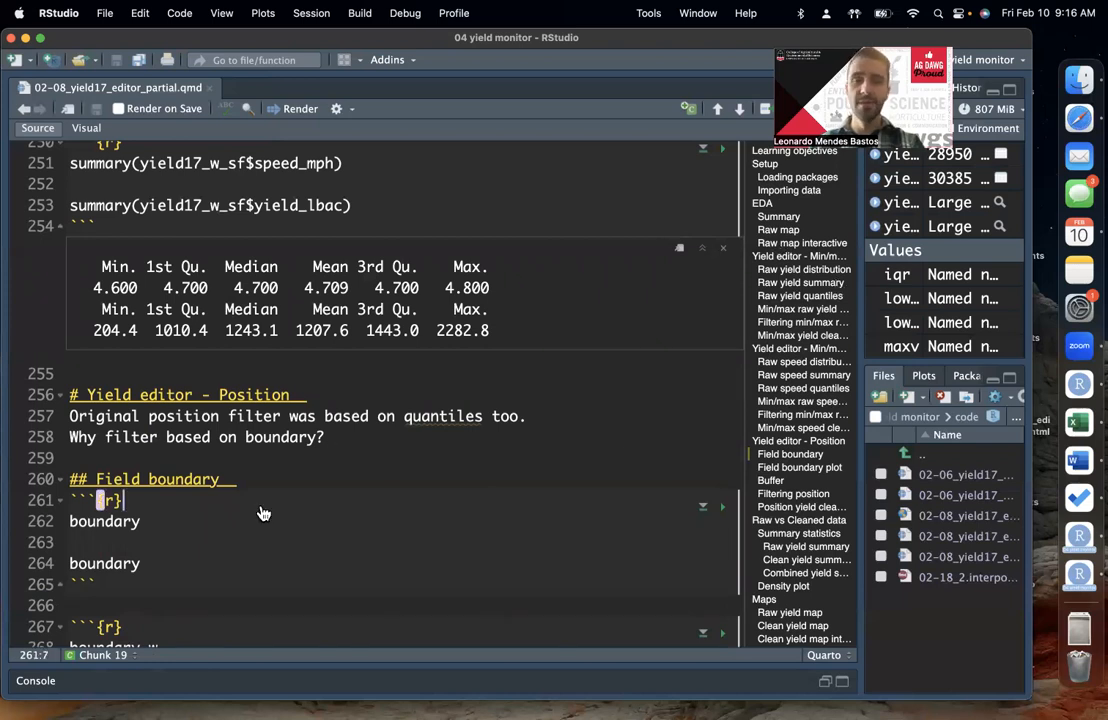
pyautogui.press('Down')
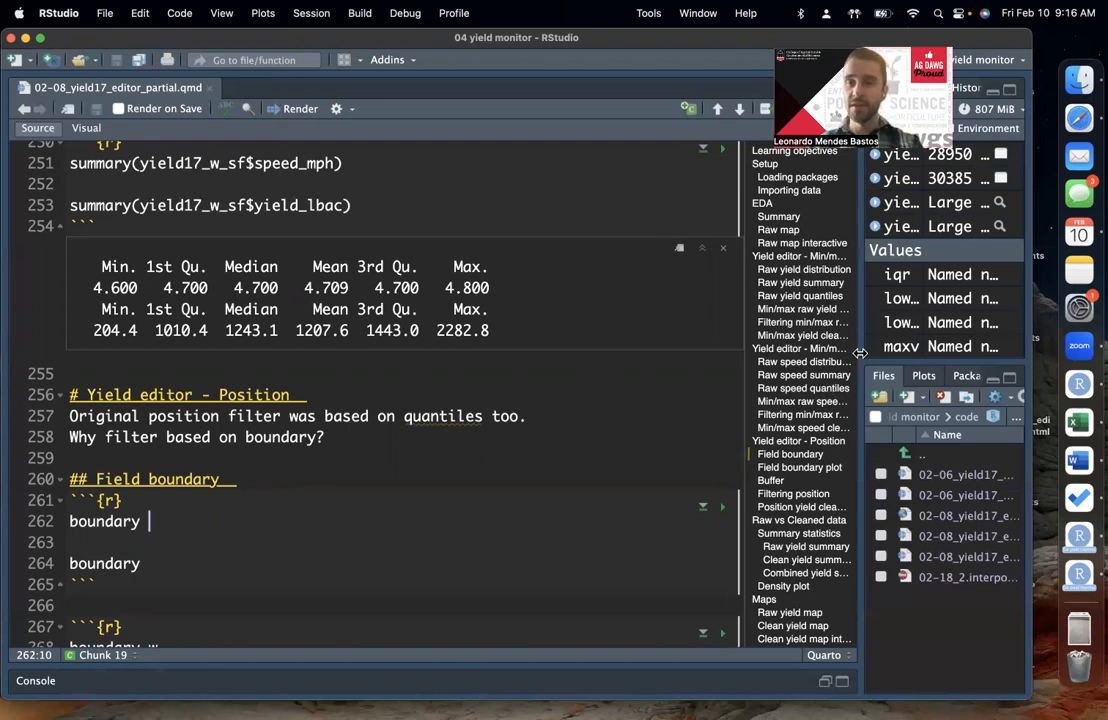
# Step: Browse to the data folder of the 04 yield monitor project and adjust the source editor's width beside the file list
pyautogui.moveTo(859, 353); pyautogui.dragTo(796, 353)
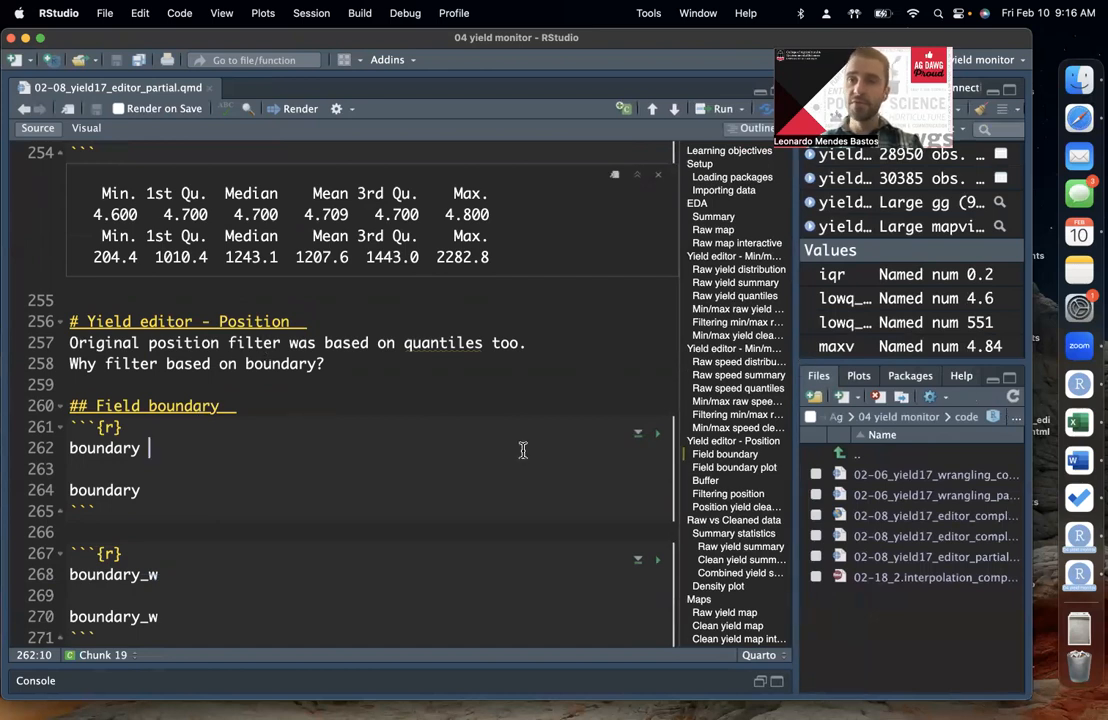
pyautogui.click(992, 416)
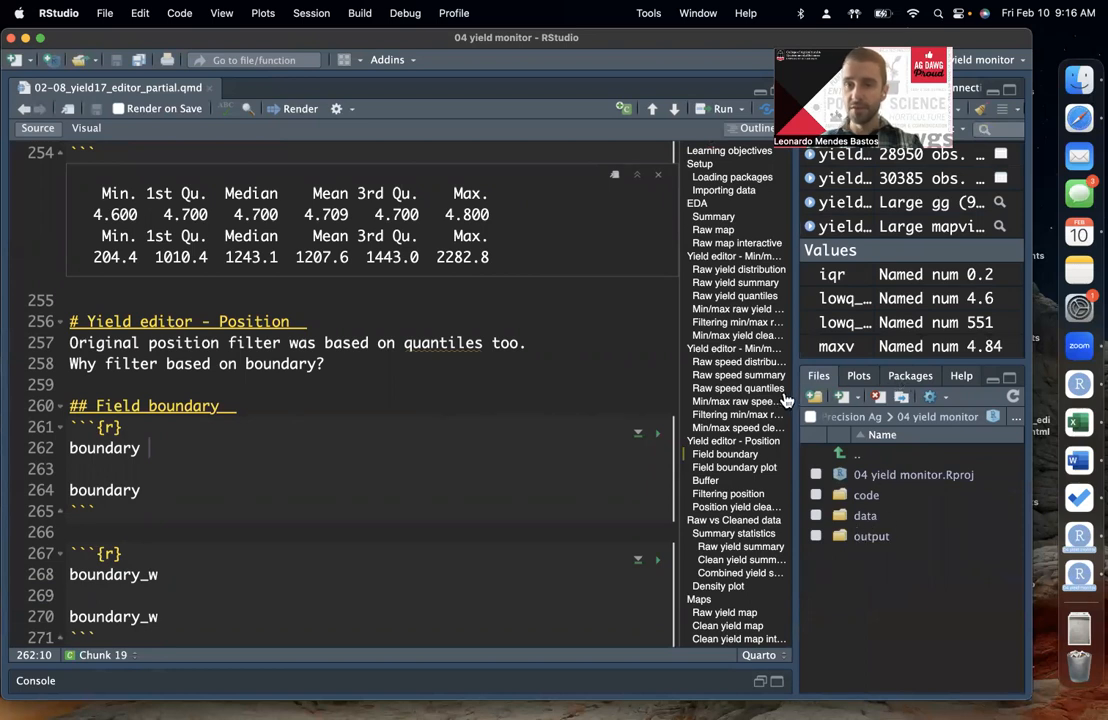
pyautogui.moveTo(797, 390); pyautogui.dragTo(855, 392)
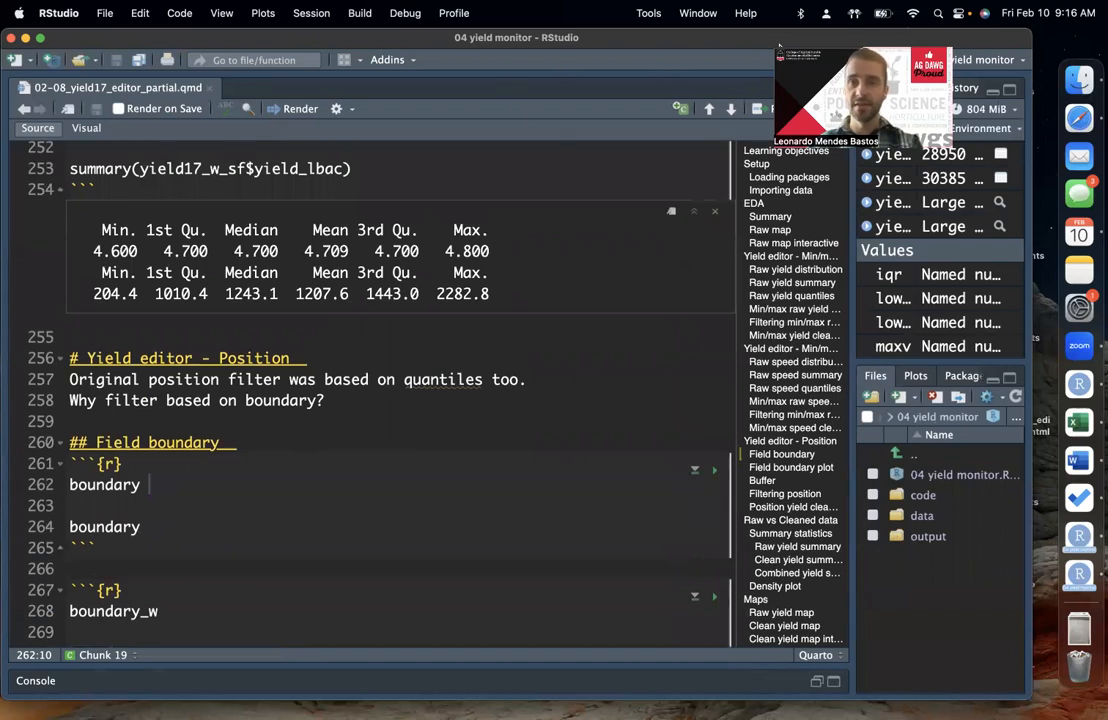
pyautogui.moveTo(806, 92); pyautogui.dragTo(665, 162)
pyautogui.click(687, 101)
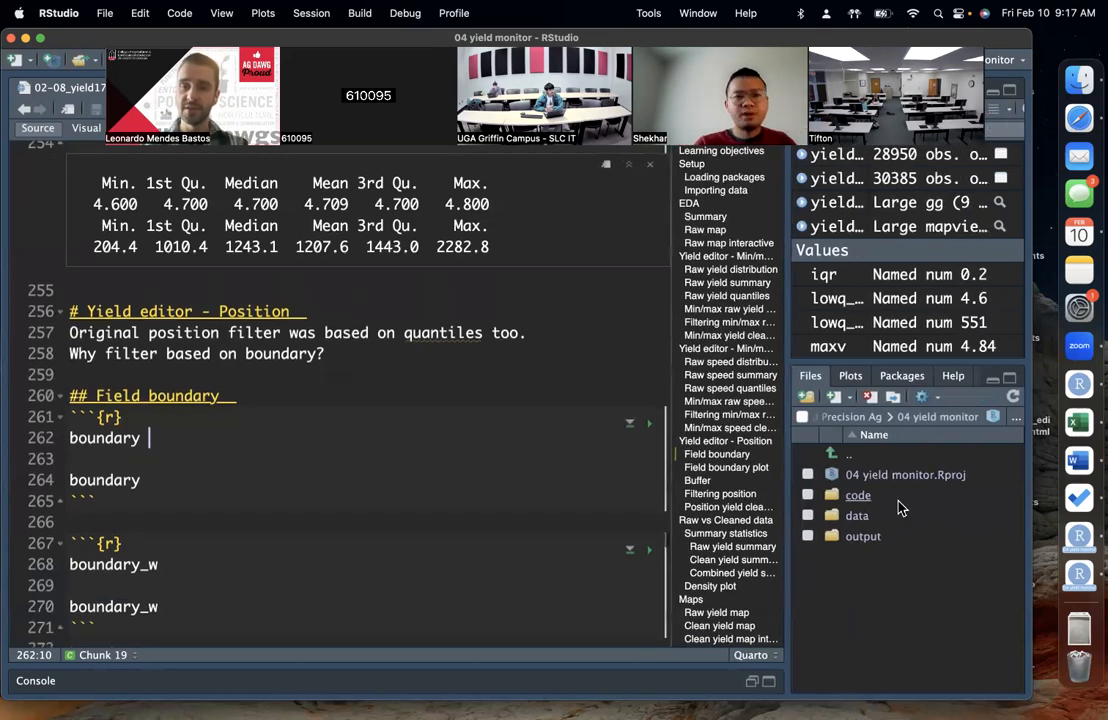
pyautogui.click(857, 515)
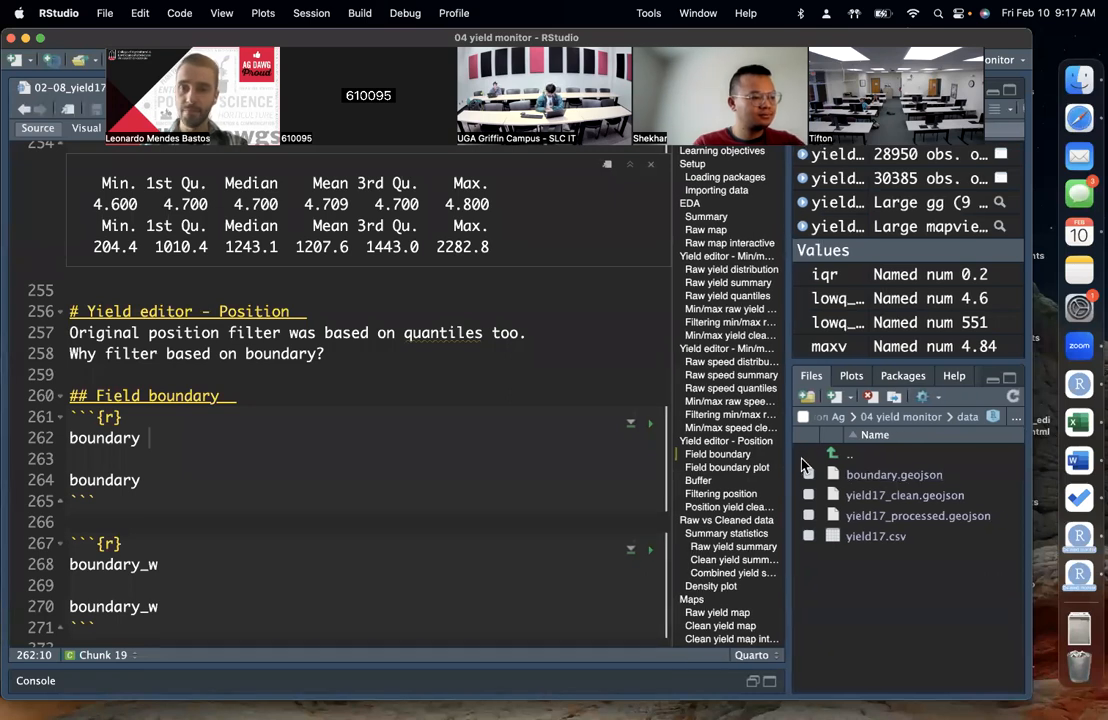
pyautogui.moveTo(791, 465); pyautogui.dragTo(830, 467)
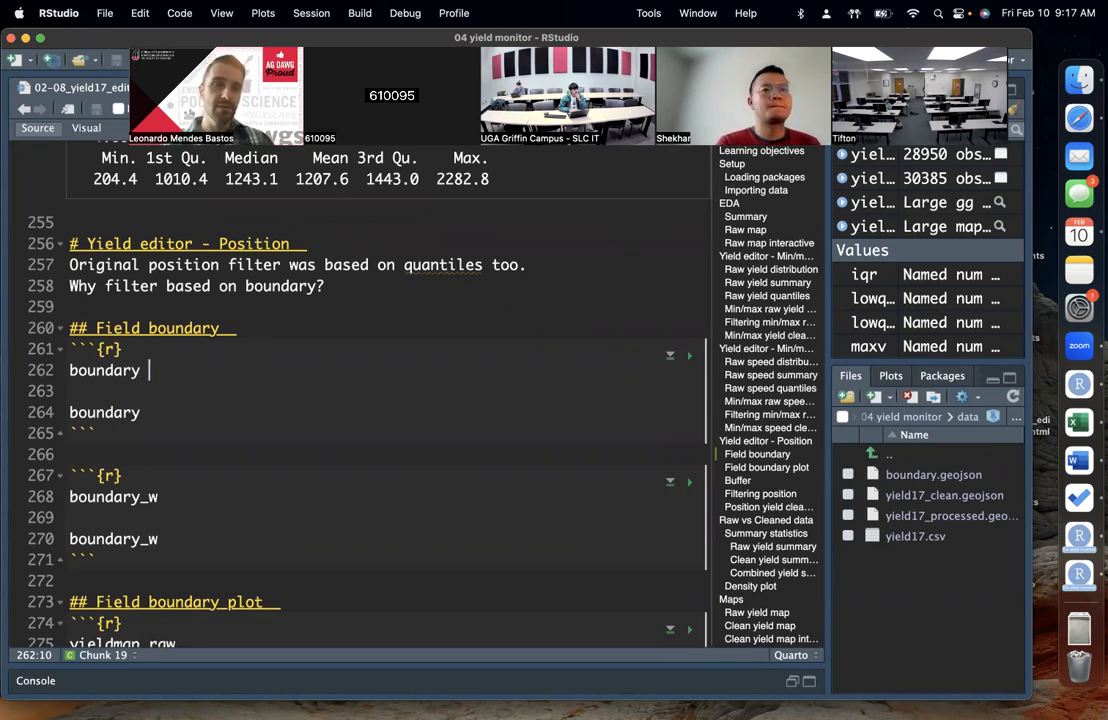
pyautogui.click(176, 385)
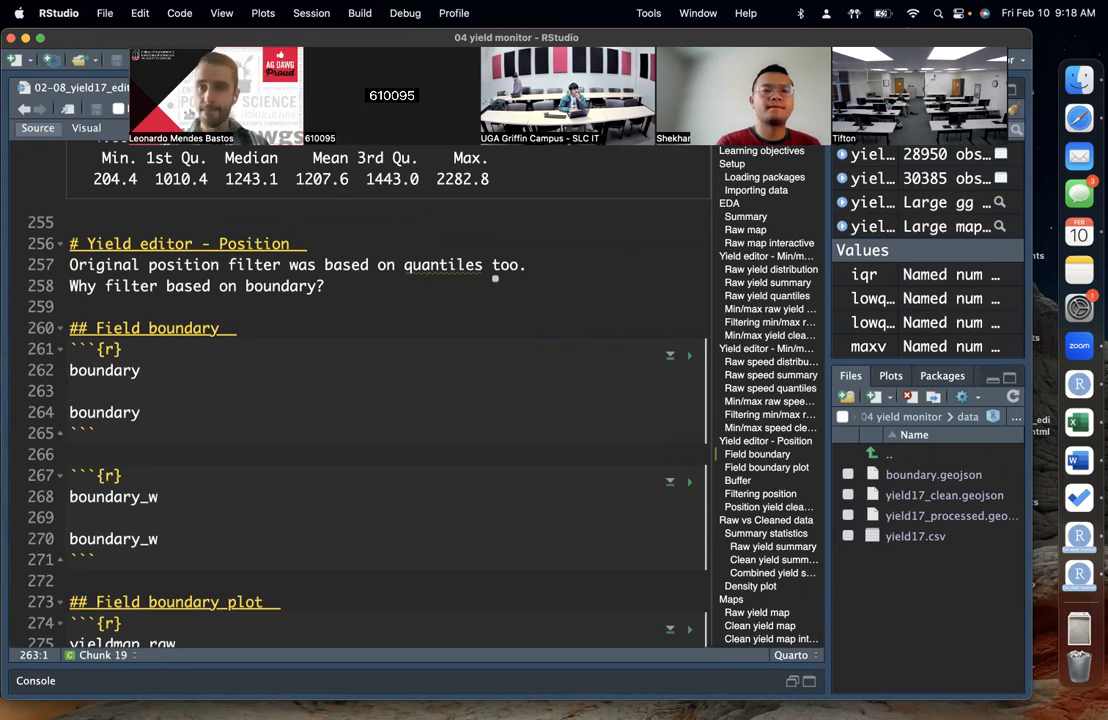
pyautogui.click(1013, 114)
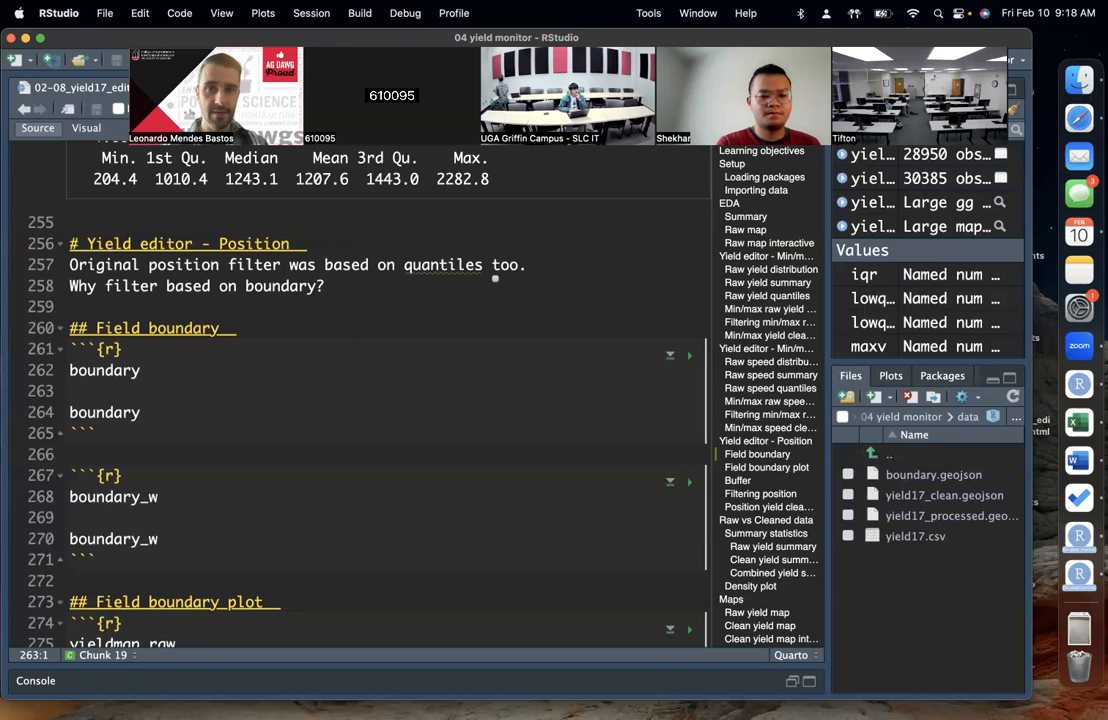
pyautogui.click(152, 370)
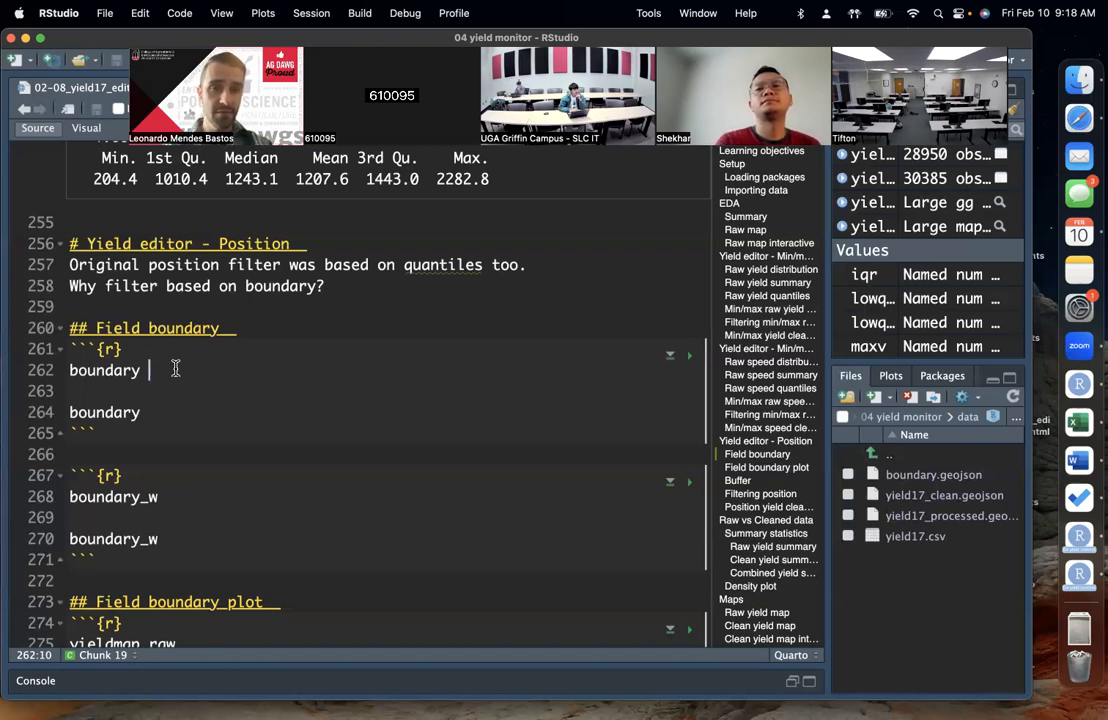
# Step: Review the object and column names in the yield_lbac summary call above the Yield editor - Position section
pyautogui.scroll(1, 175, 369)
pyautogui.click(344, 319)
pyautogui.scroll(4, 335, 345)
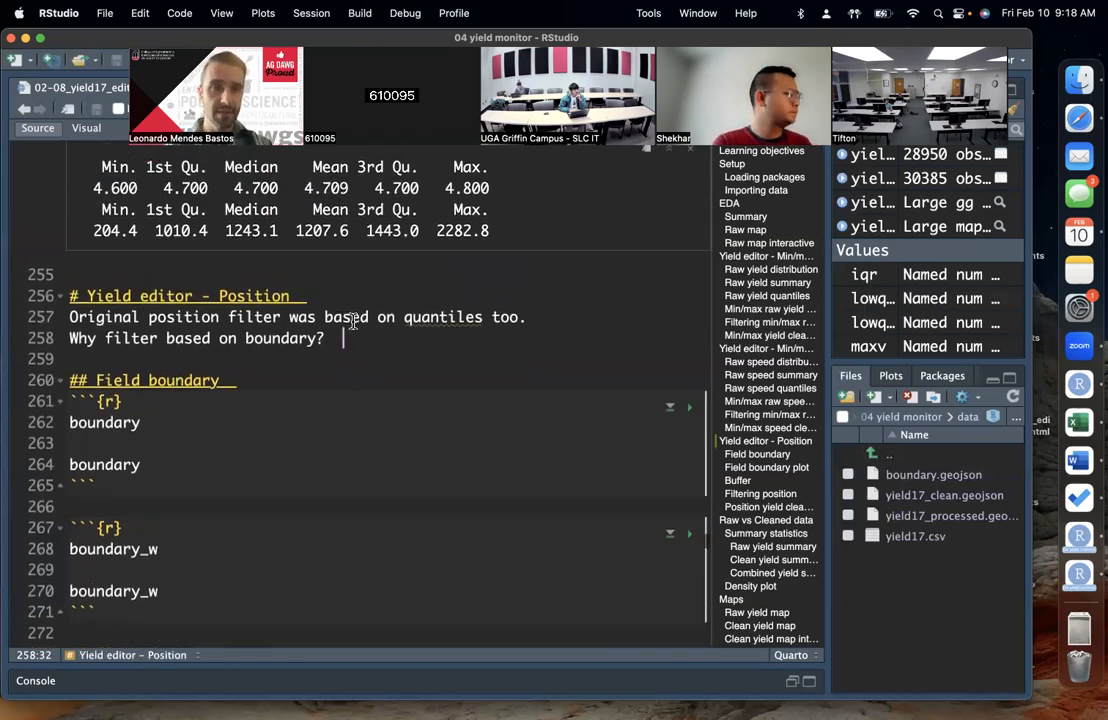
pyautogui.scroll(1, 335, 345)
pyautogui.click(315, 257)
pyautogui.click(215, 241)
pyautogui.click(217, 256)
pyautogui.doubleClick(217, 256)
pyautogui.click(248, 256)
pyautogui.doubleClick(283, 256)
pyautogui.click(283, 256)
pyautogui.doubleClick(222, 256)
pyautogui.click(262, 256)
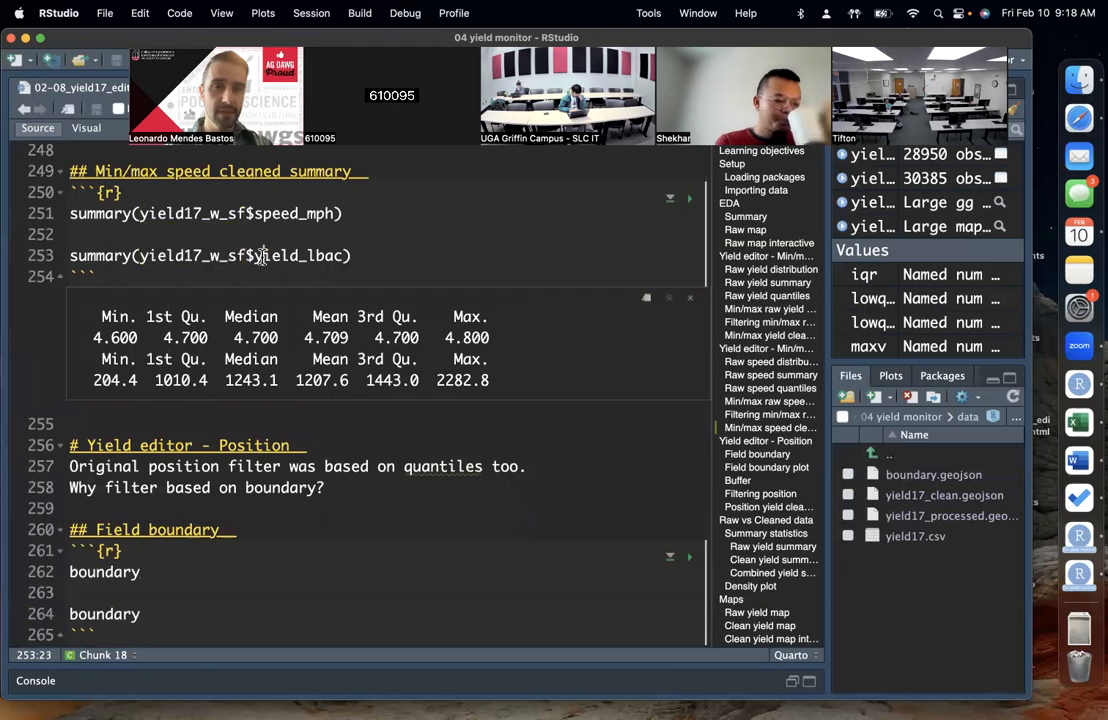
pyautogui.doubleClick(300, 256)
pyautogui.doubleClick(200, 256)
# Step: Put the cursor back at the end of line 262 in the first Field boundary chunk, keeping the chunks below in view
pyautogui.scroll(-5, 220, 420)
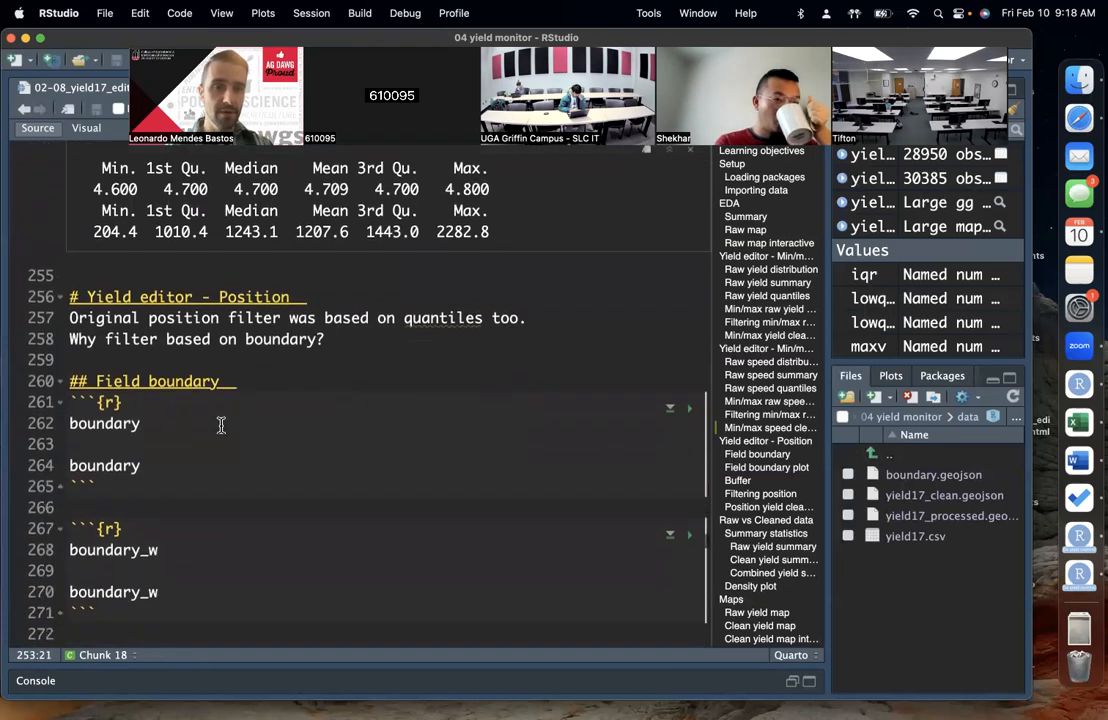
pyautogui.click(222, 408)
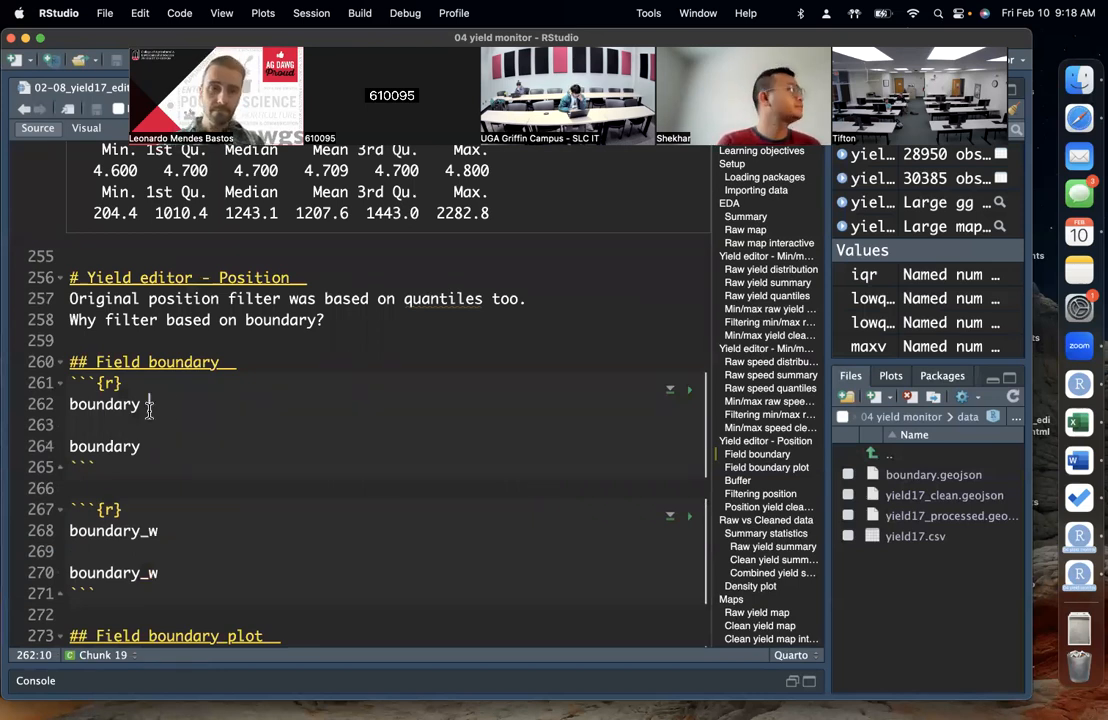
pyautogui.scroll(-1, 205, 385)
pyautogui.scroll(-1, 220, 370)
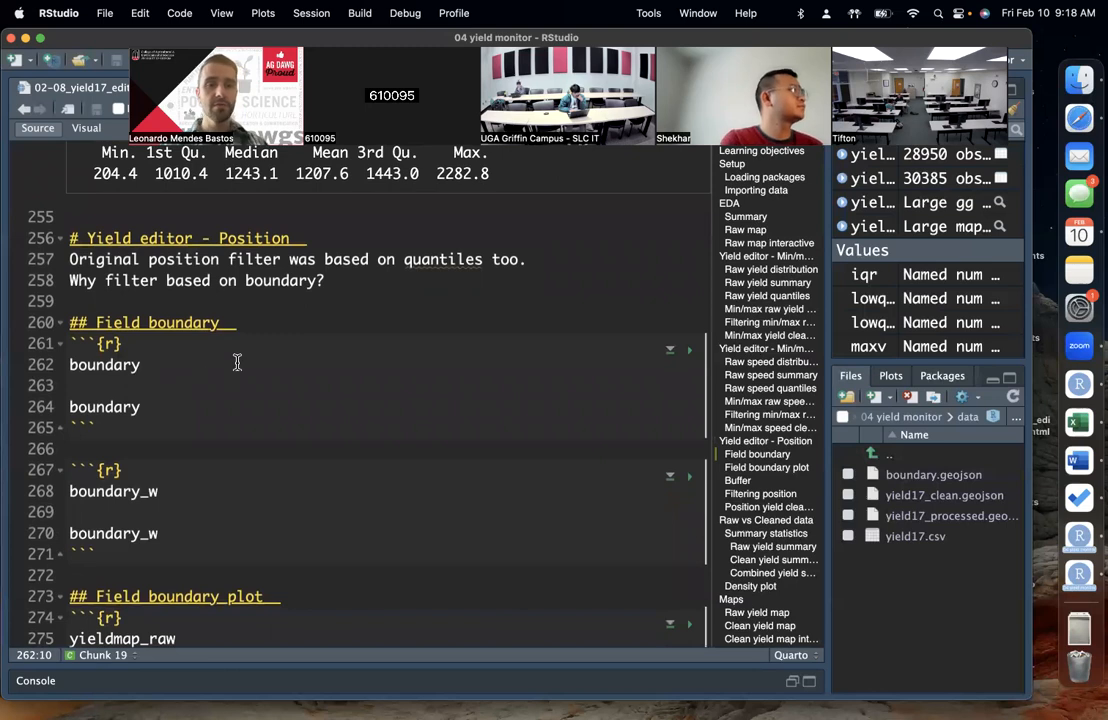
pyautogui.scroll(-1, 237, 362)
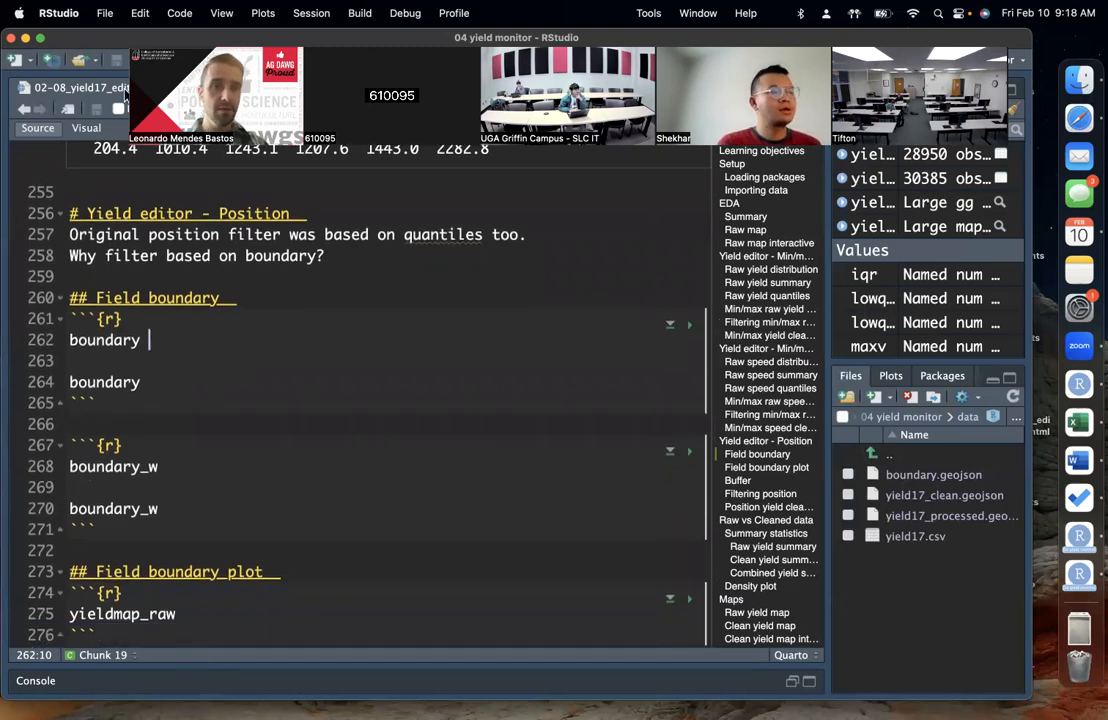
pyautogui.click(229, 68)
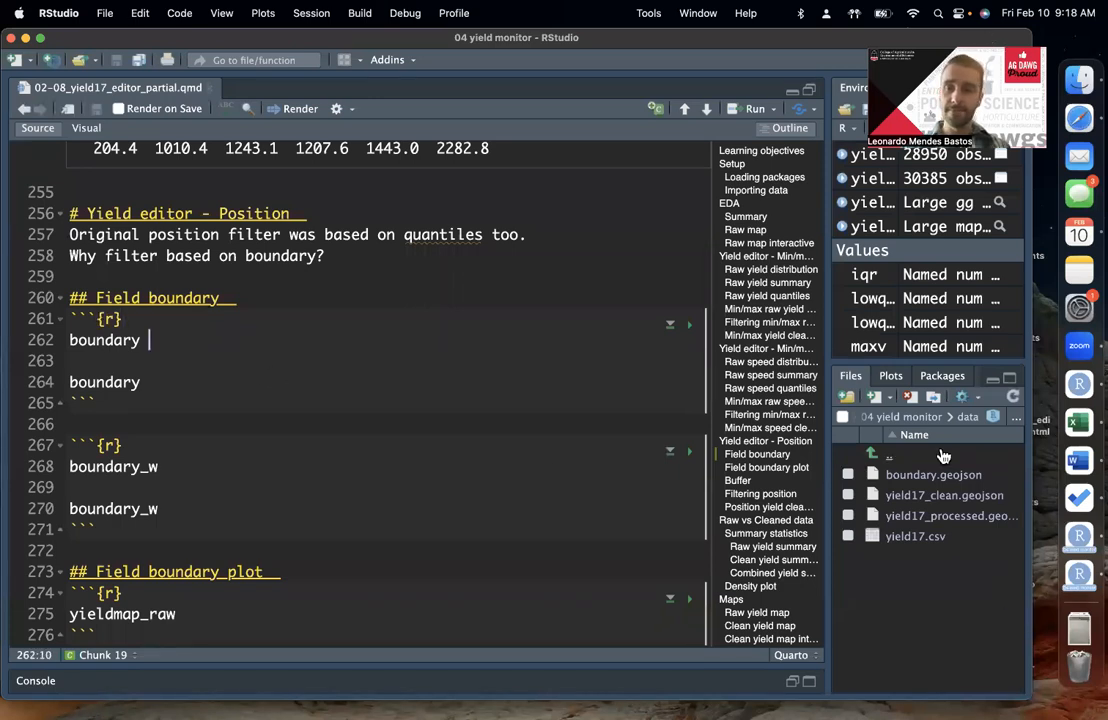
pyautogui.moveTo(828, 499)
pyautogui.mouseDown()
pyautogui.moveTo(805, 505)
pyautogui.moveTo(806, 473)
pyautogui.moveTo(830, 478)
pyautogui.mouseUp()
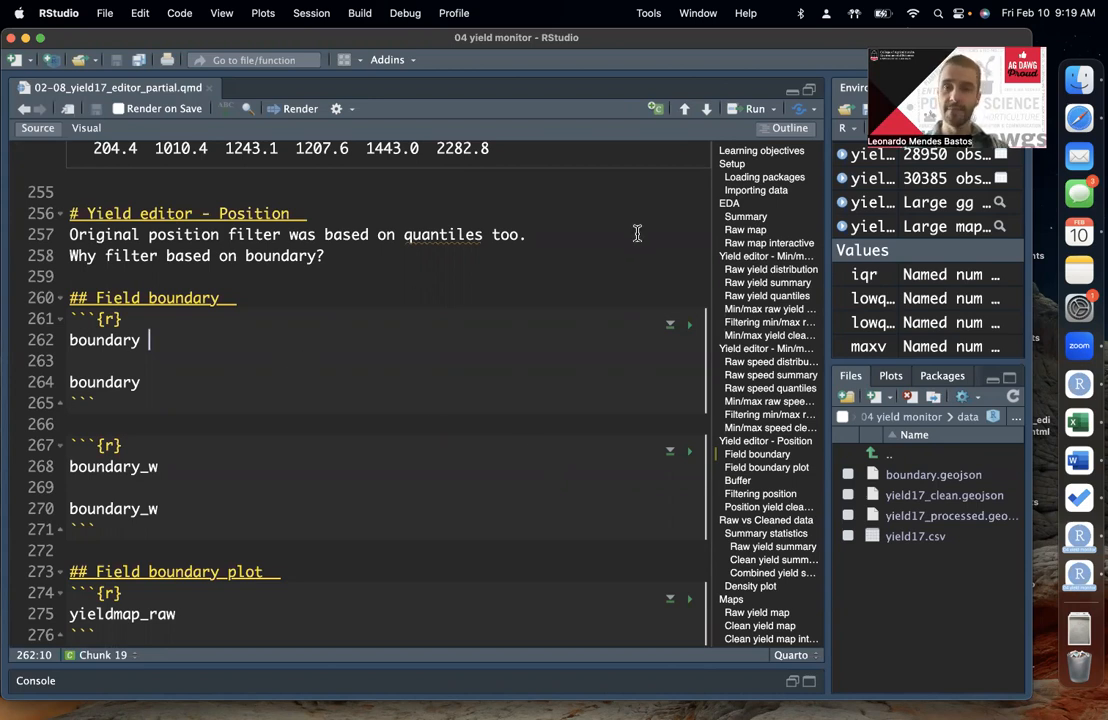
pyautogui.click(916, 44)
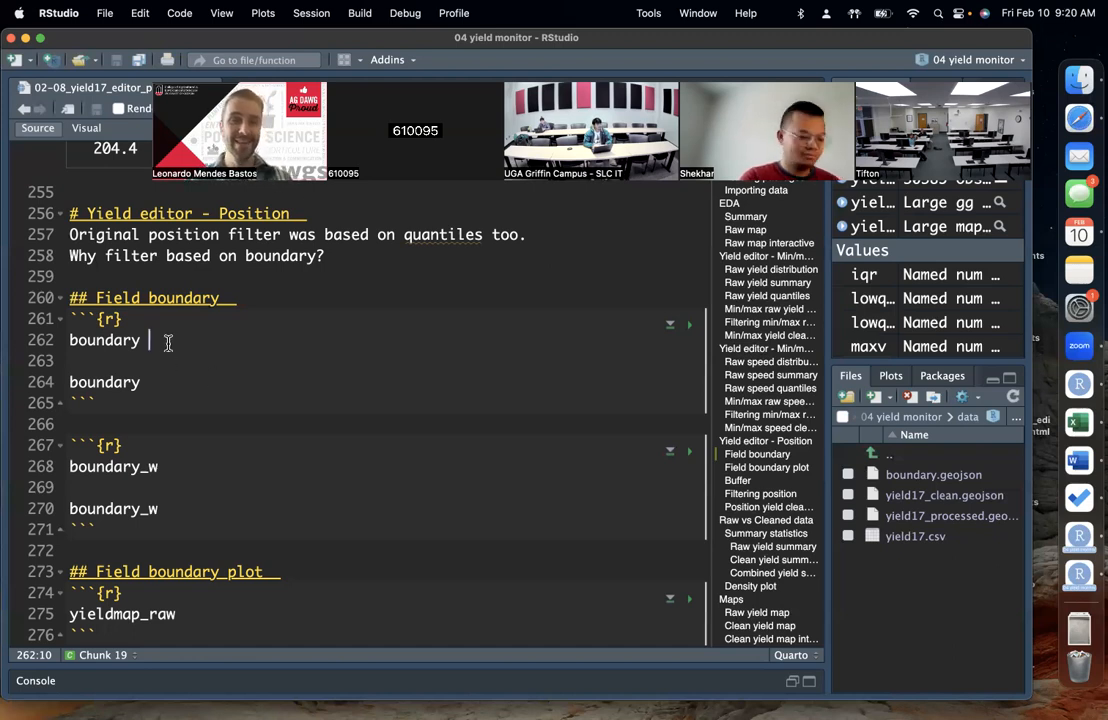
pyautogui.click(147, 126)
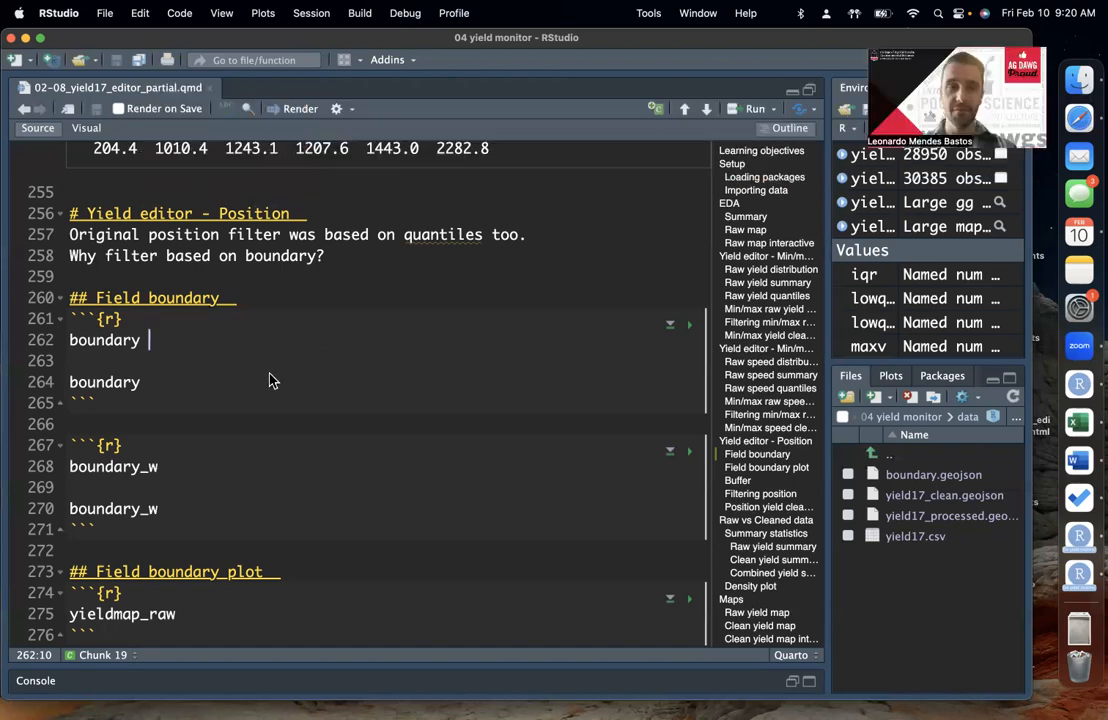
# Step: Assign a read_sf() call to boundary on line 262 of the first Field boundary chunk
pyautogui.write('<- read')
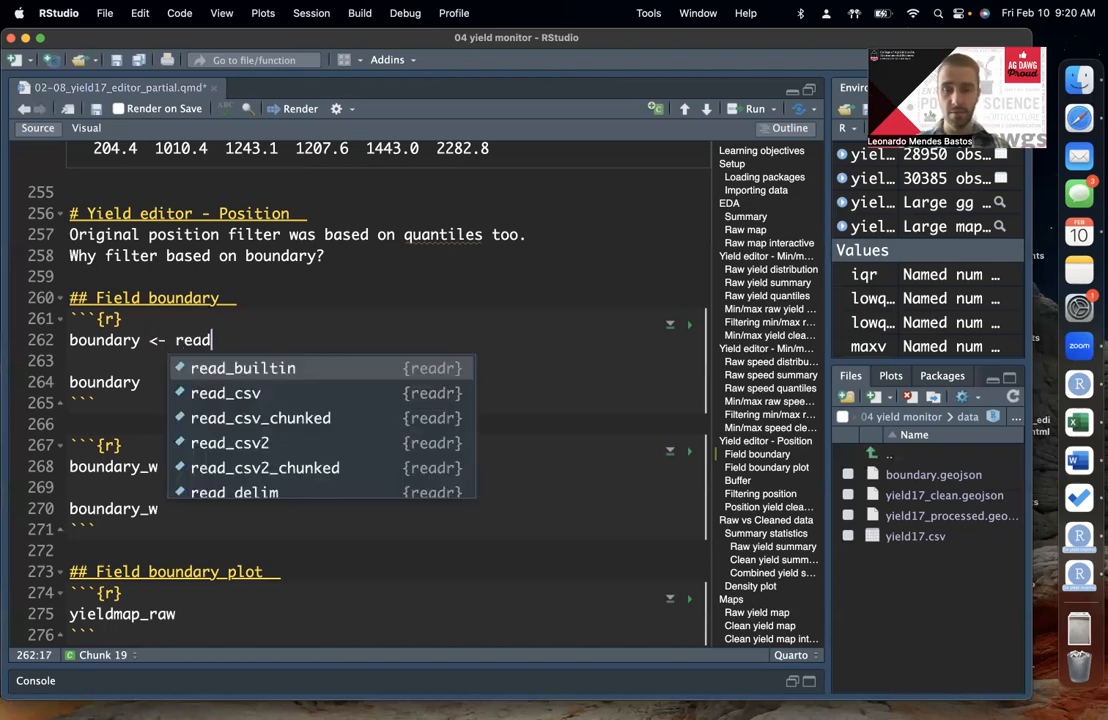
pyautogui.write('_')
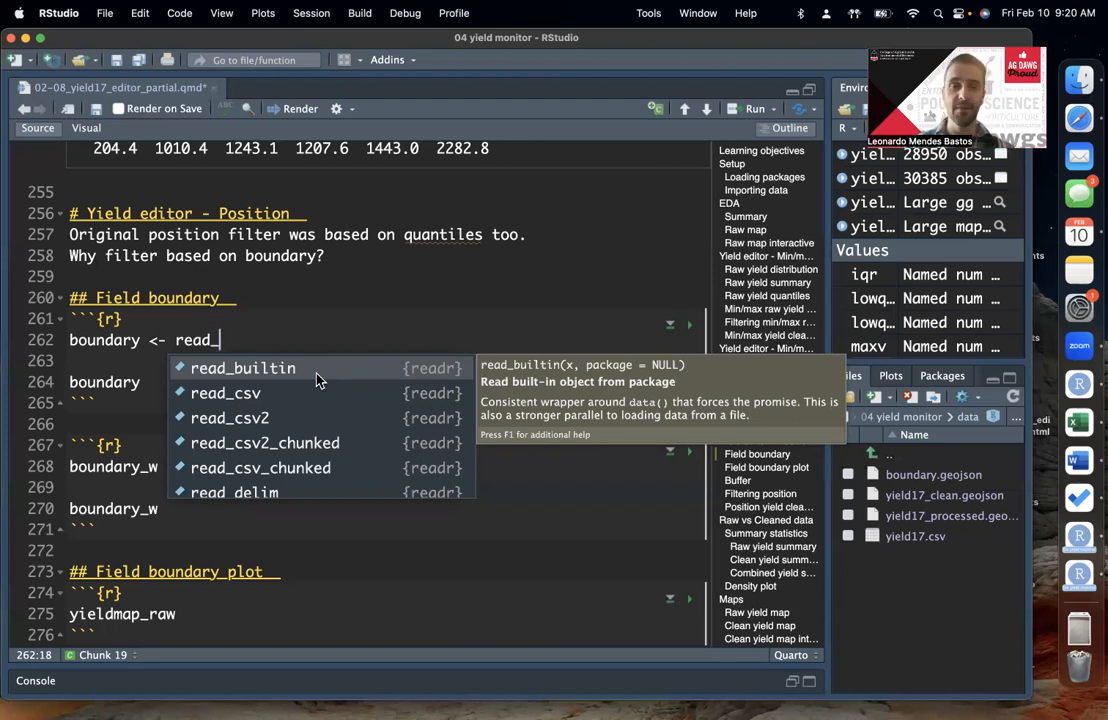
pyautogui.click(265, 388)
pyautogui.press('BackSpace')
pyautogui.press('BackSpace')
pyautogui.press('BackSpace')
pyautogui.press('BackSpace')
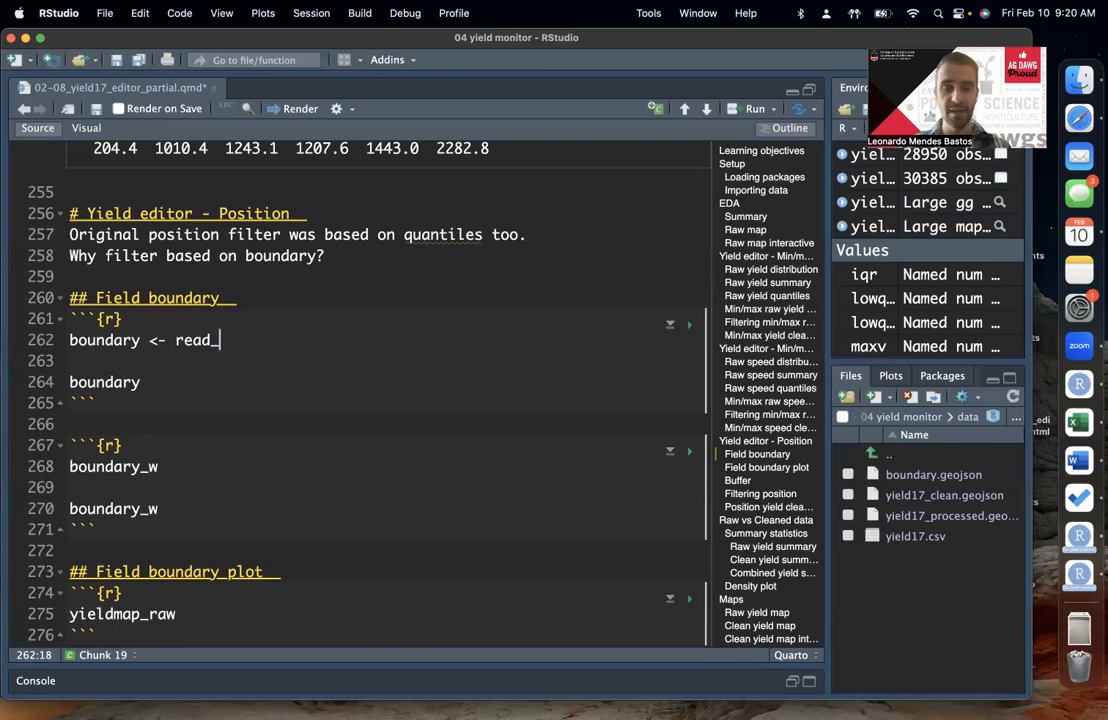
pyautogui.press('Tab')
pyautogui.write('s')
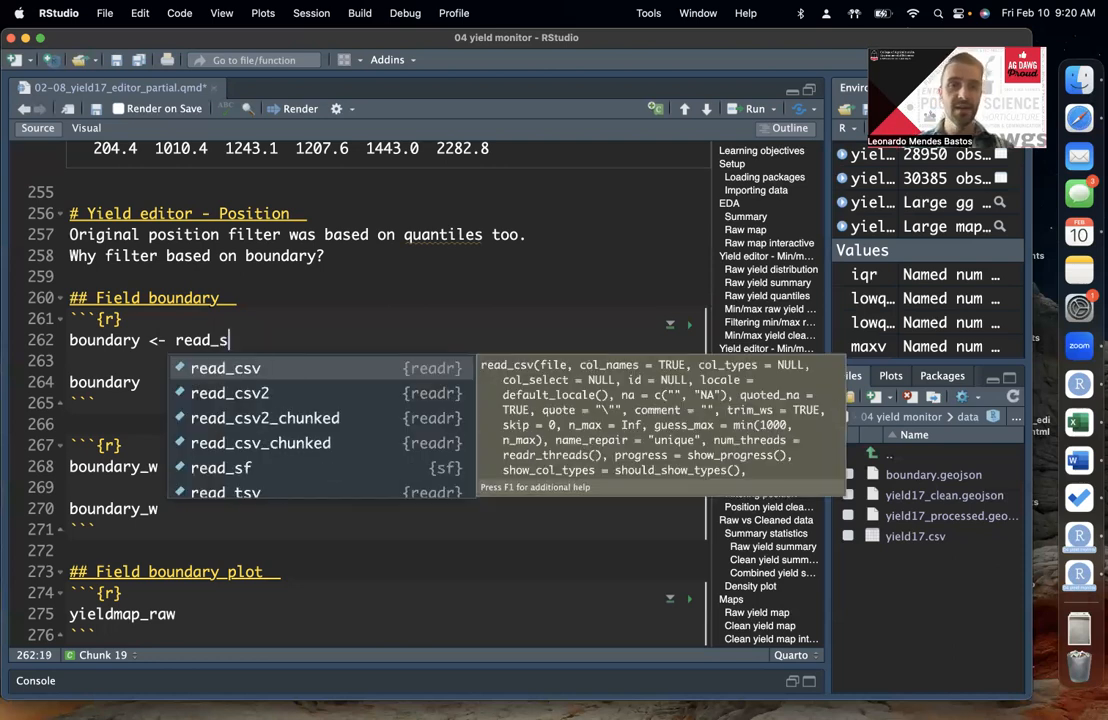
pyautogui.press('Down')
pyautogui.press('Down')
pyautogui.press('Down')
pyautogui.press('Down')
pyautogui.press('Return')
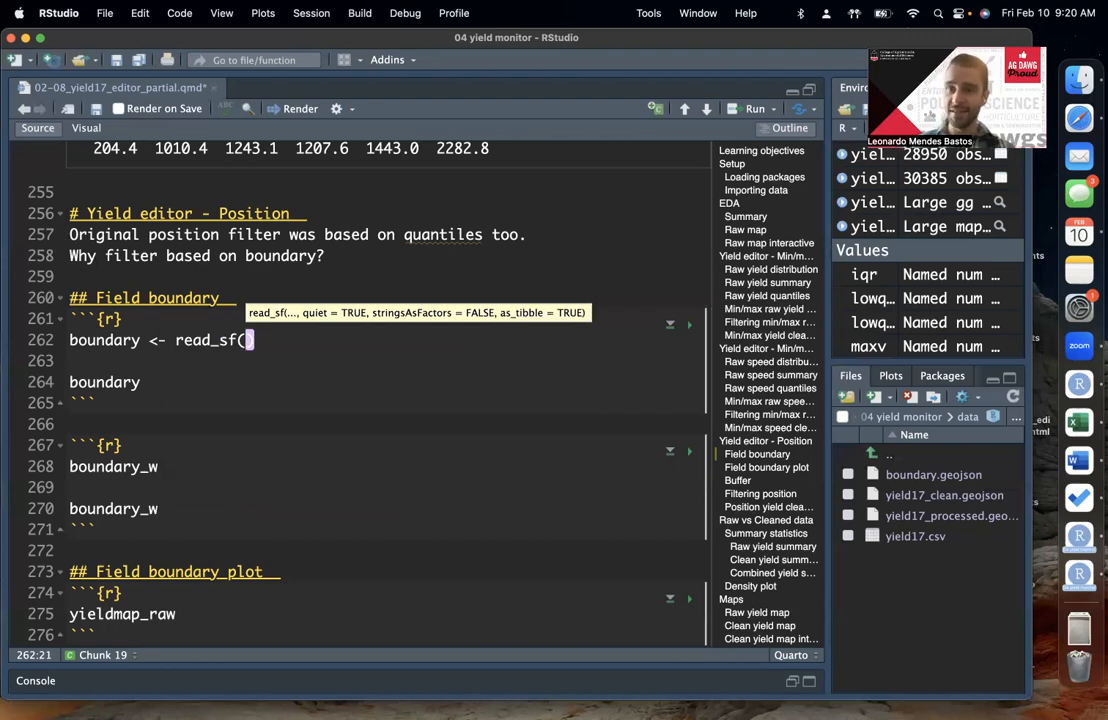
# Step: Give read_sf() the quoted relative file path "../data/boundary.geojson" as its argument
pyautogui.click(272, 339)
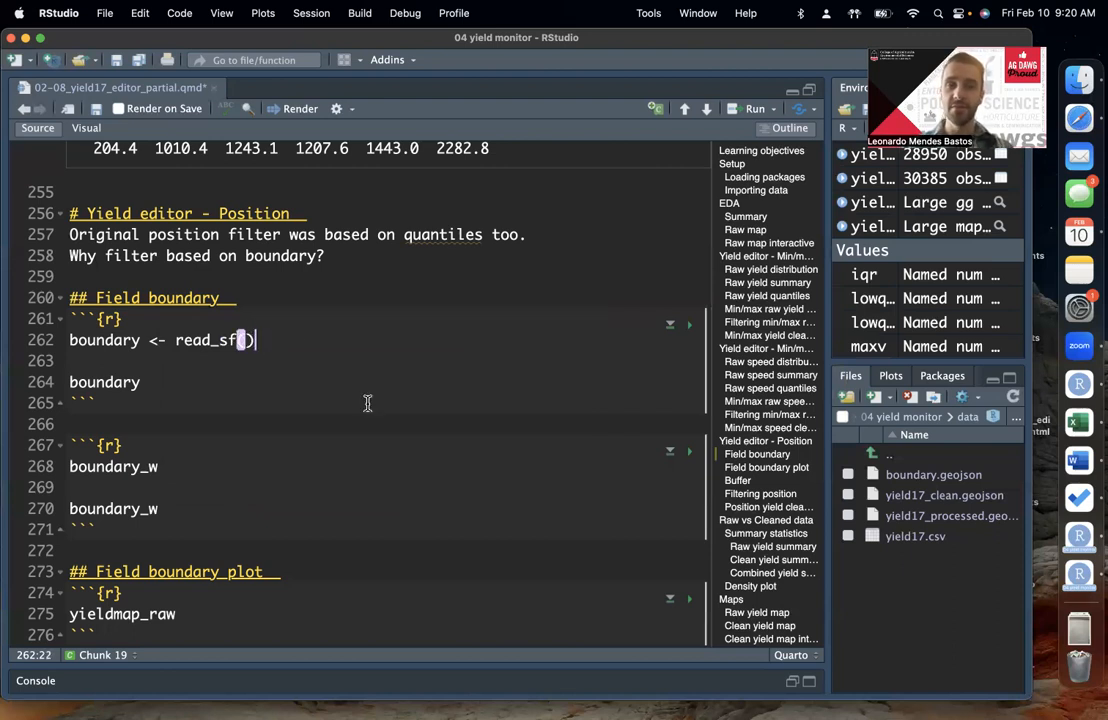
pyautogui.press('Left')
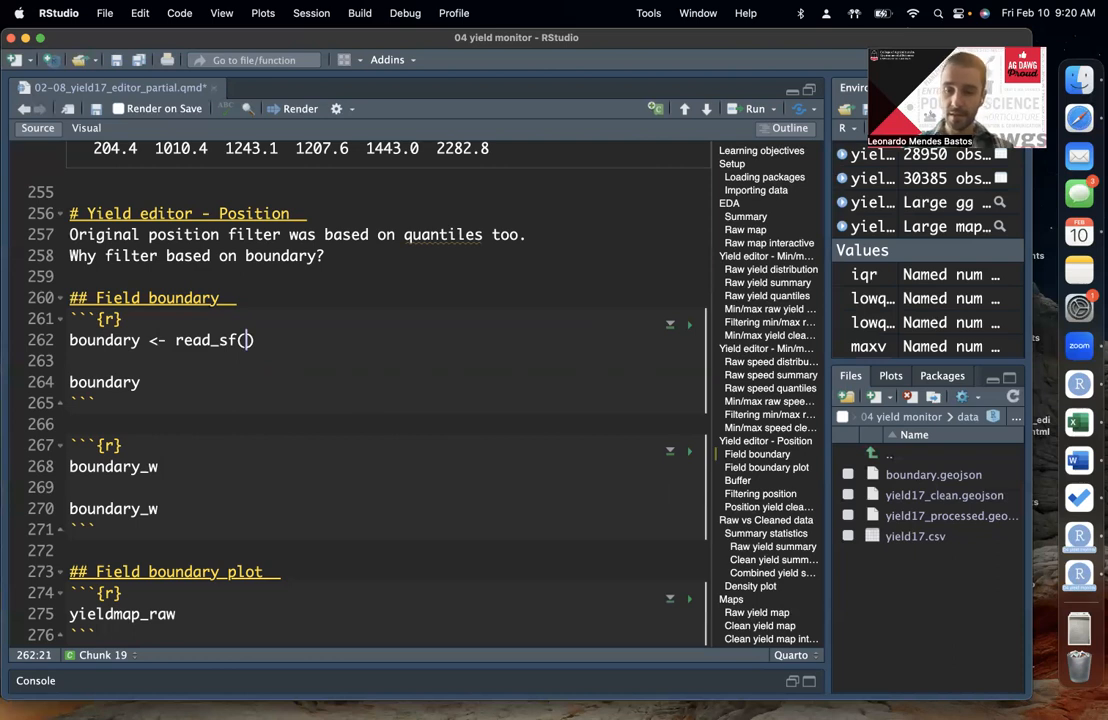
pyautogui.write('"')
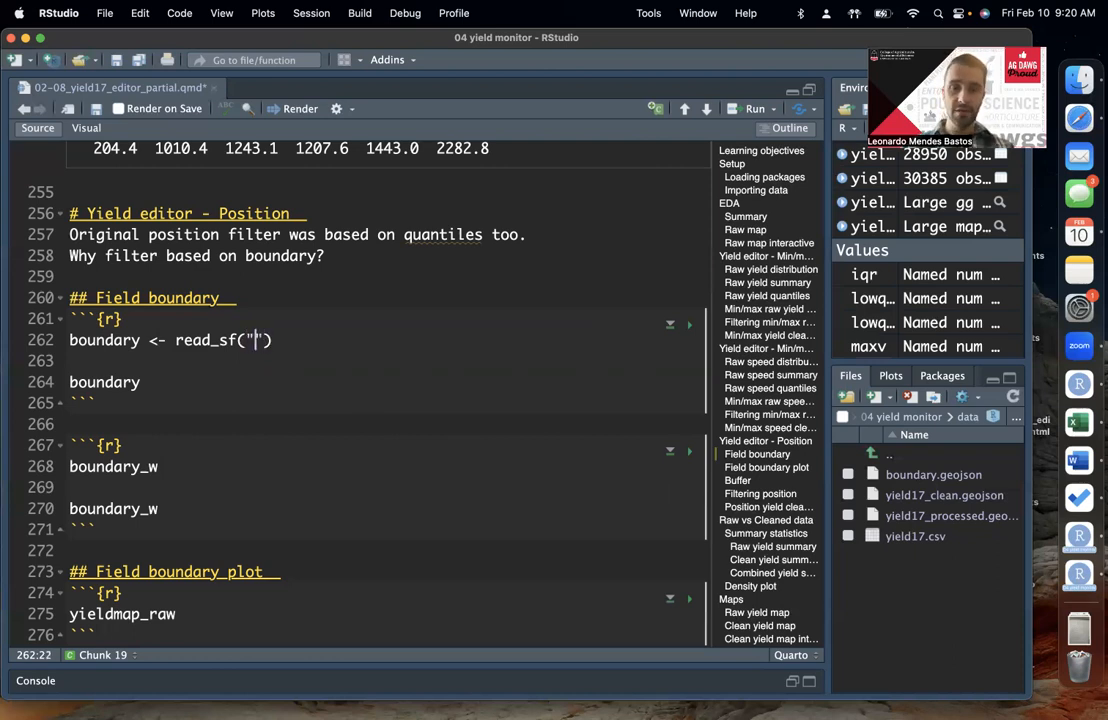
pyautogui.write('../')
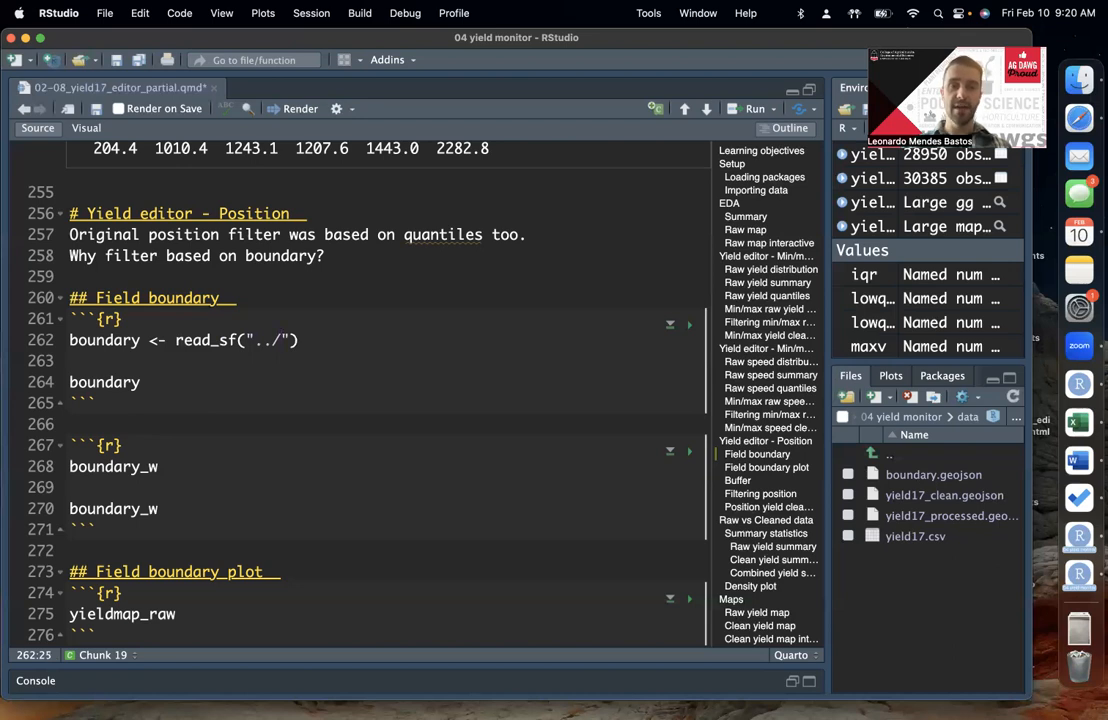
pyautogui.press('Down')
pyautogui.press('Down')
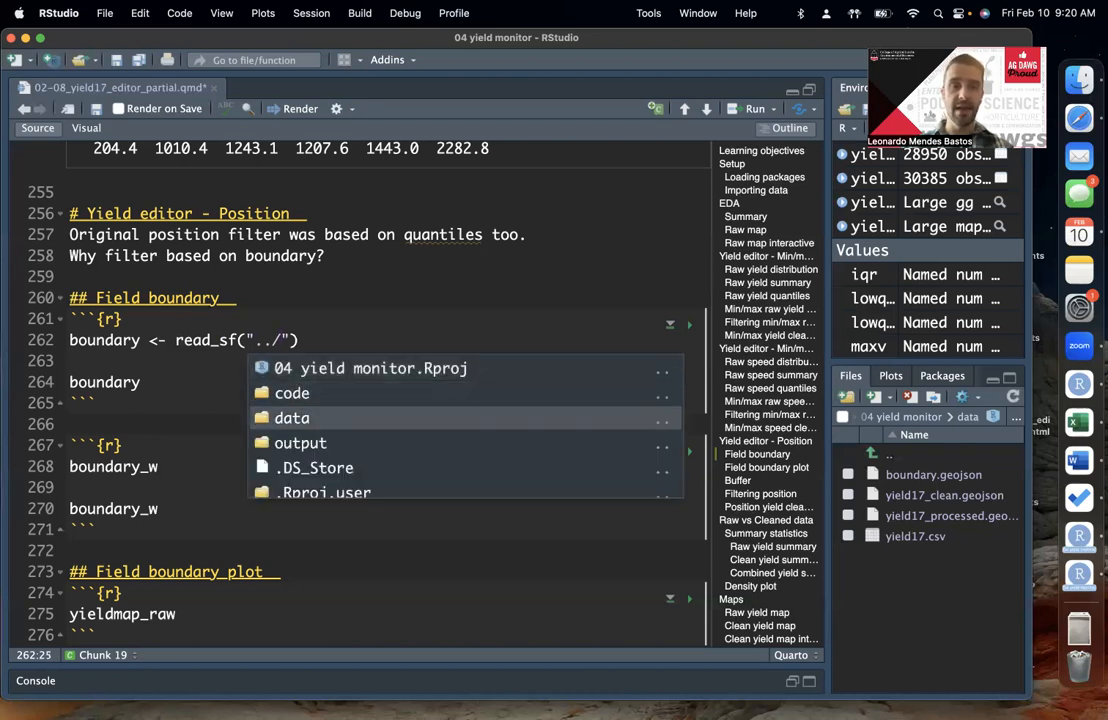
pyautogui.press('Return')
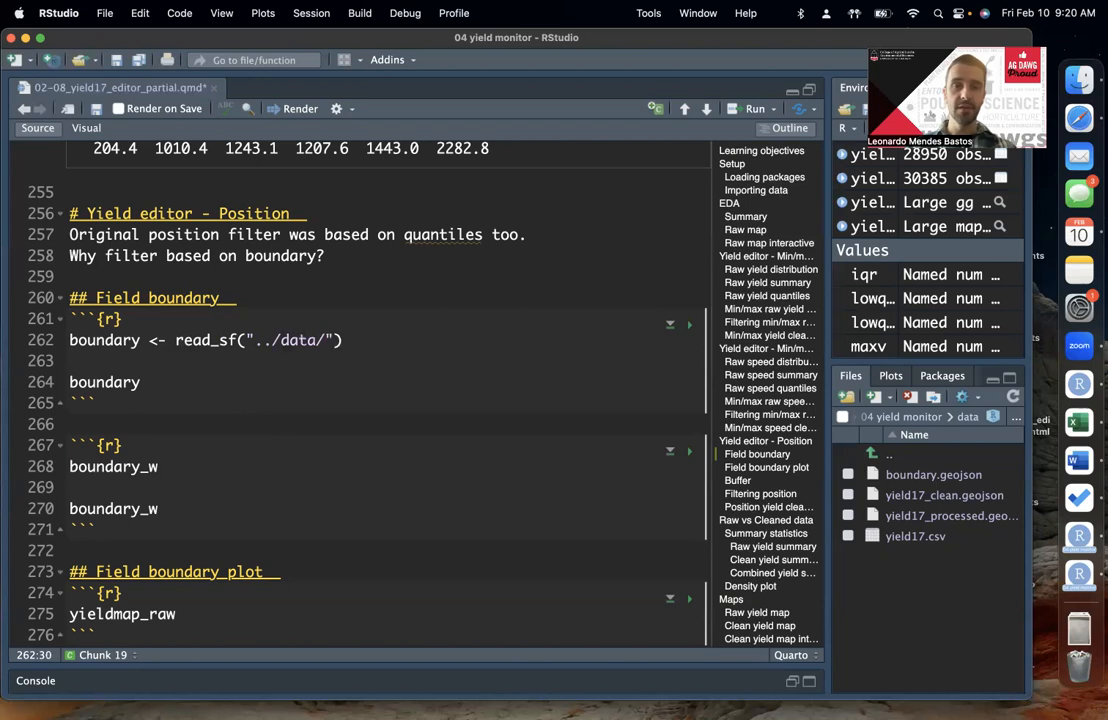
pyautogui.press('Tab')
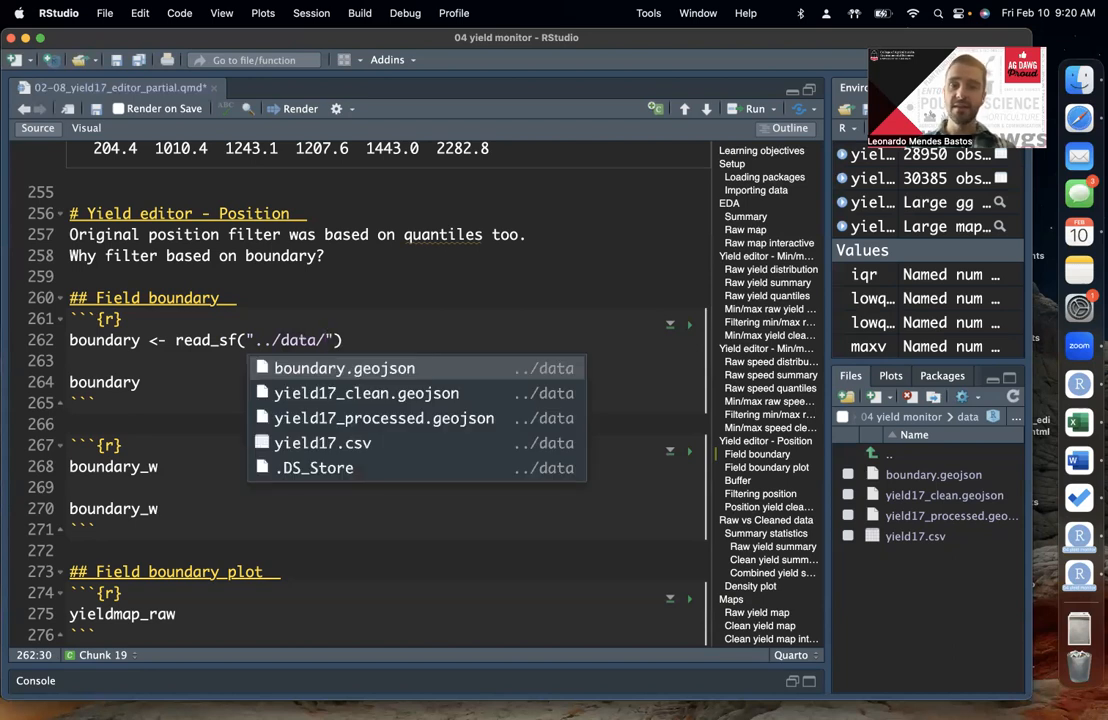
pyautogui.press('Return')
pyautogui.press('Right')
pyautogui.press('Right')
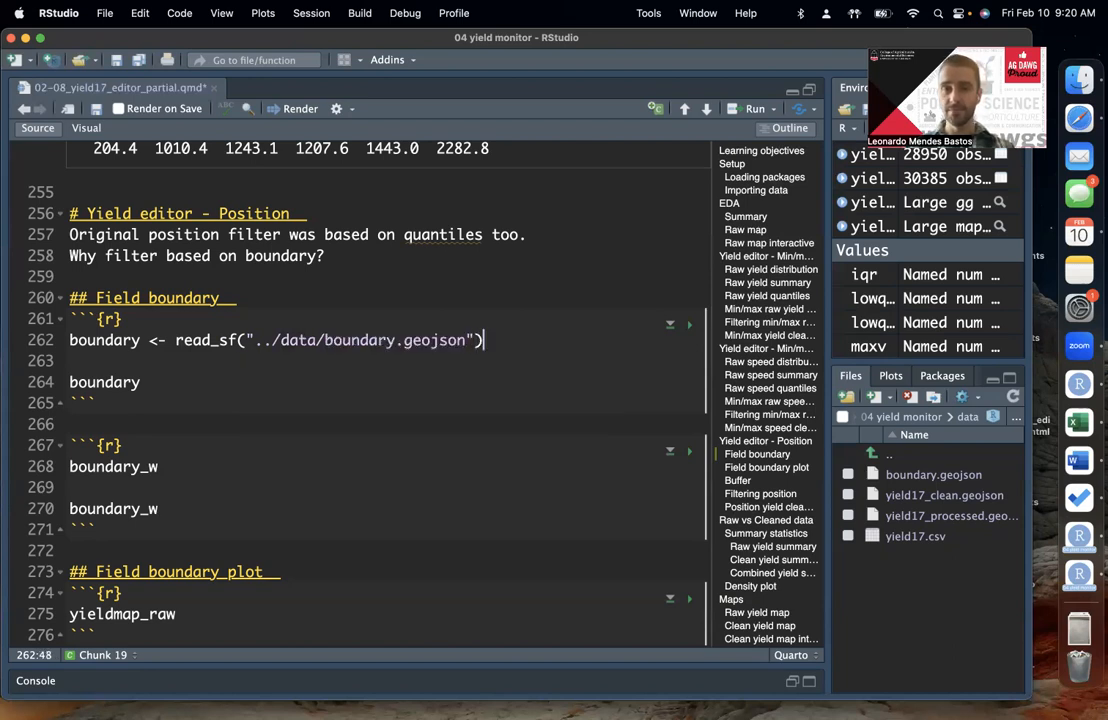
# Step: Run the boundary import line and print the boundary object below the chunk
pyautogui.press('super+Return')
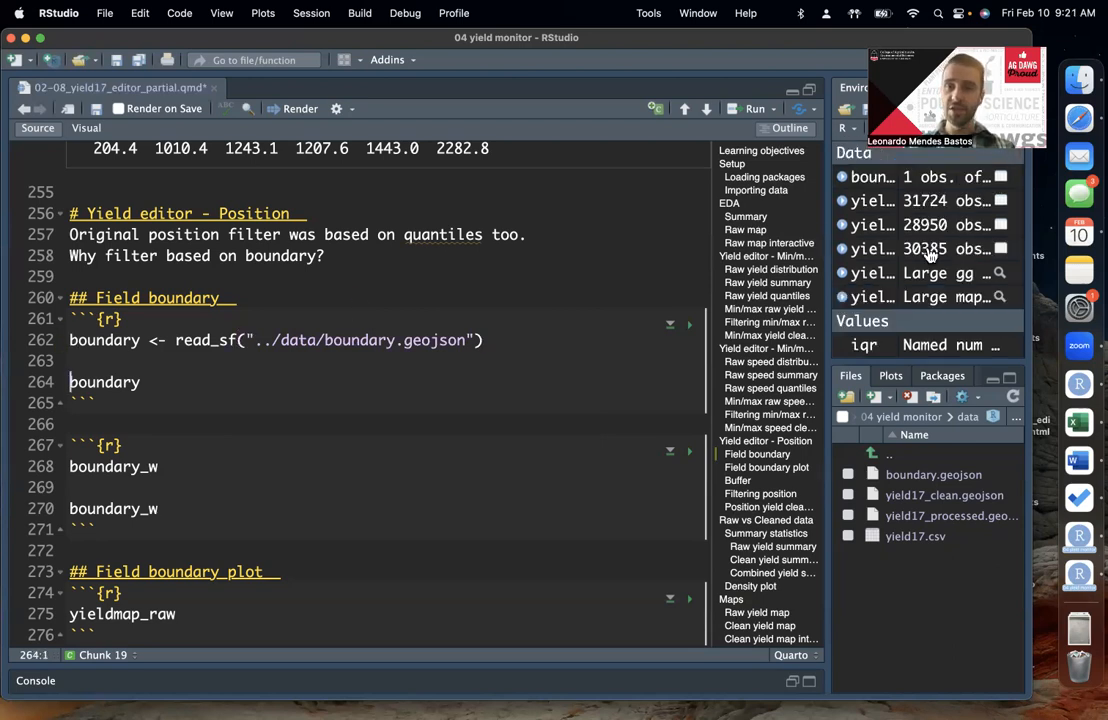
pyautogui.click(151, 380)
pyautogui.press('super+Return')
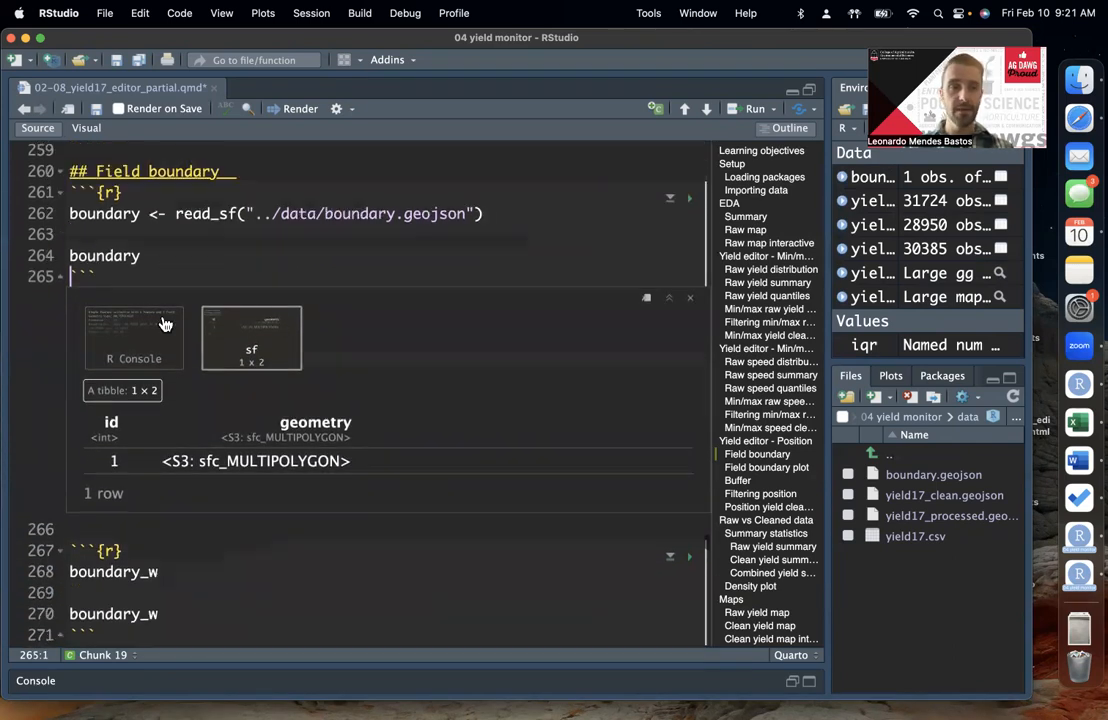
# Step: Examine the geometry type and geodetic CRS in the console output of the boundary object
pyautogui.click(149, 256)
pyautogui.click(138, 362)
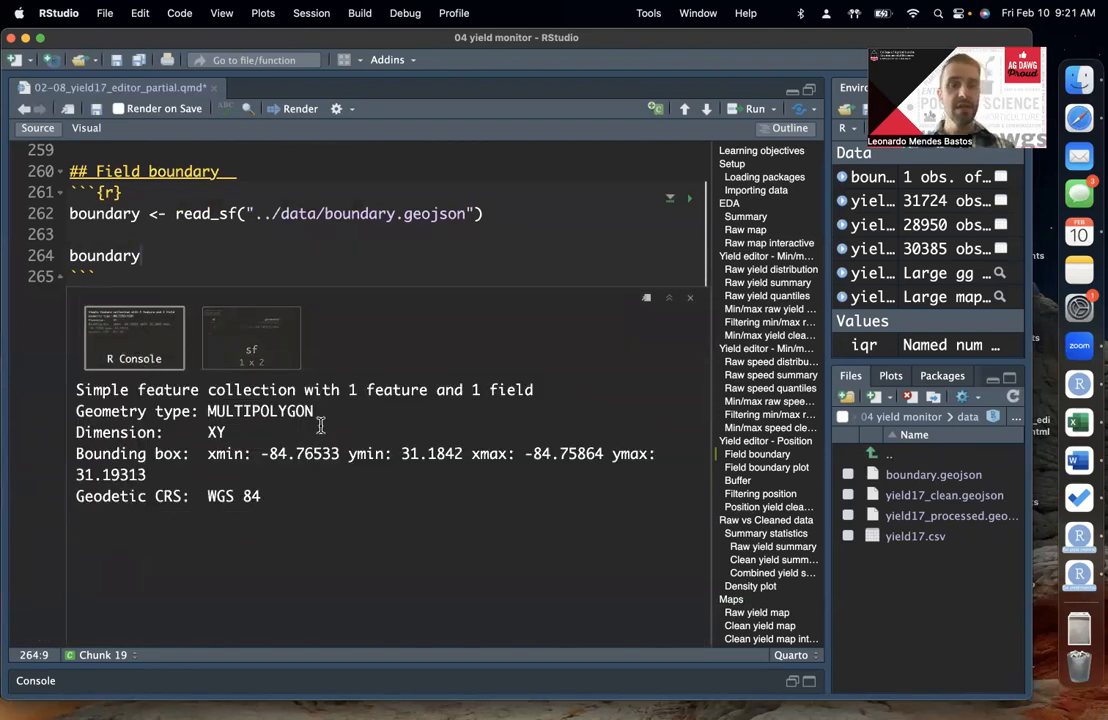
pyautogui.doubleClick(245, 412)
pyautogui.click(240, 417)
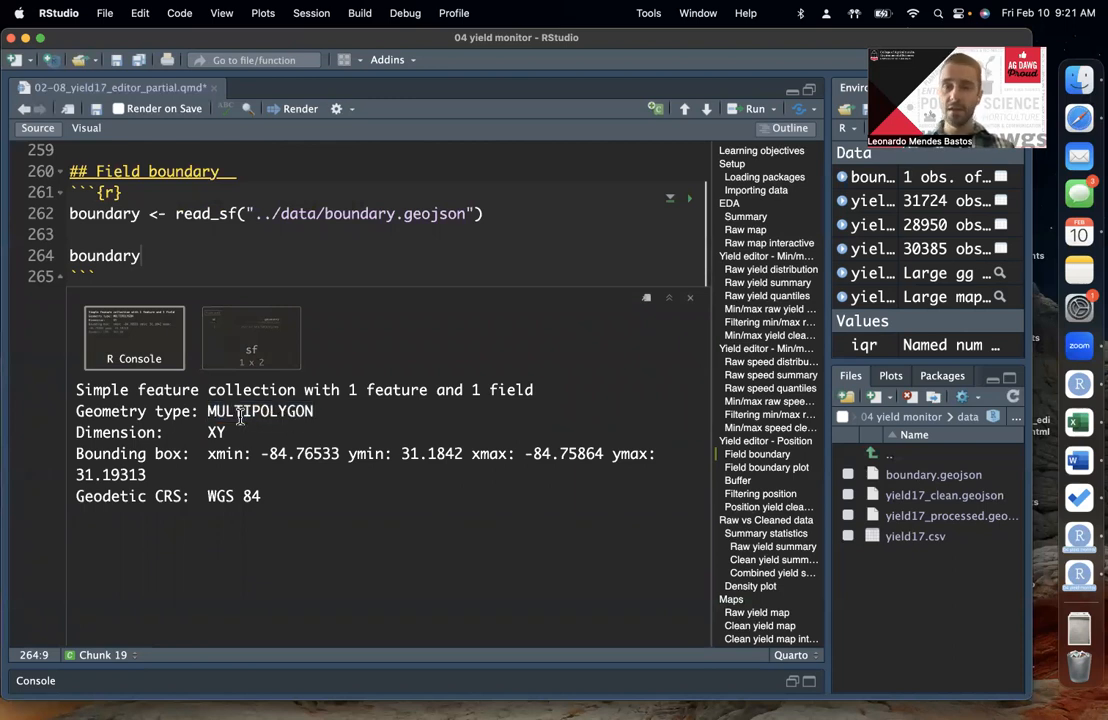
pyautogui.moveTo(76, 496); pyautogui.dragTo(122, 493)
pyautogui.click(182, 495)
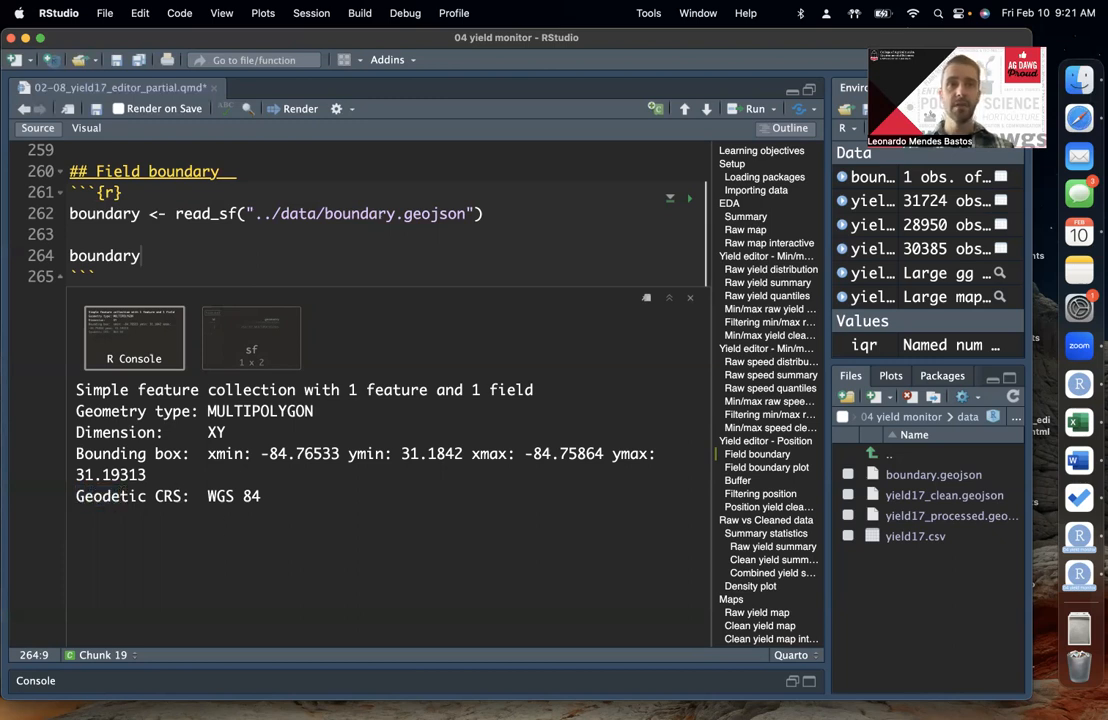
pyautogui.doubleClick(166, 495)
pyautogui.click(200, 496)
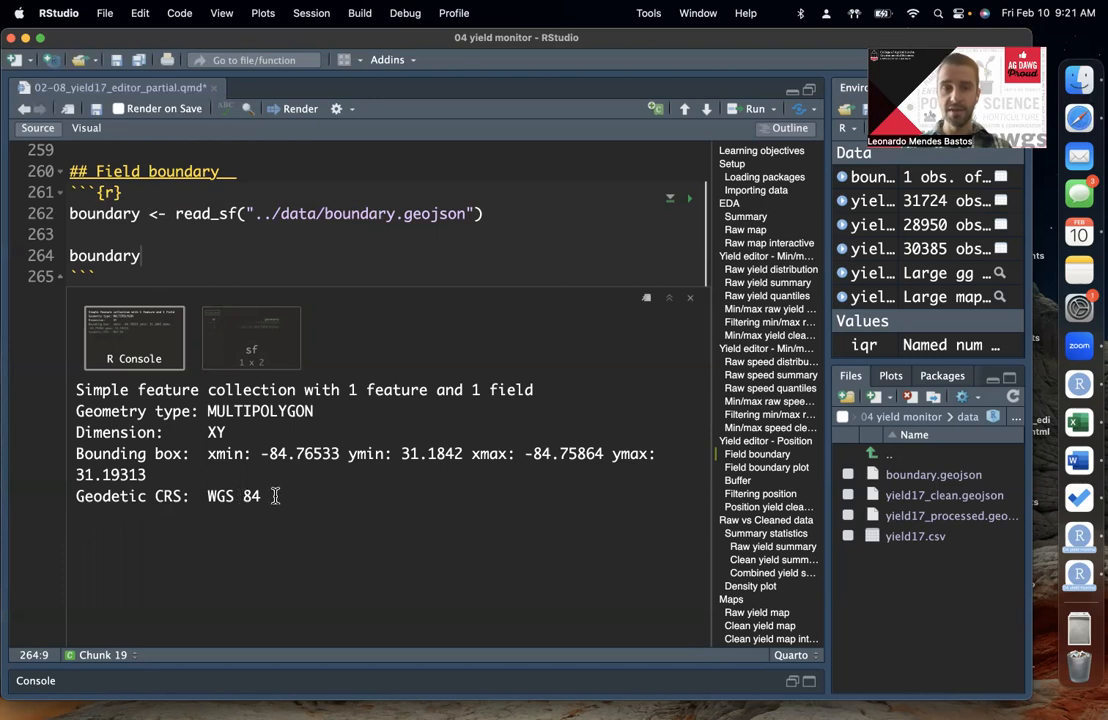
pyautogui.scroll(1, 339, 491)
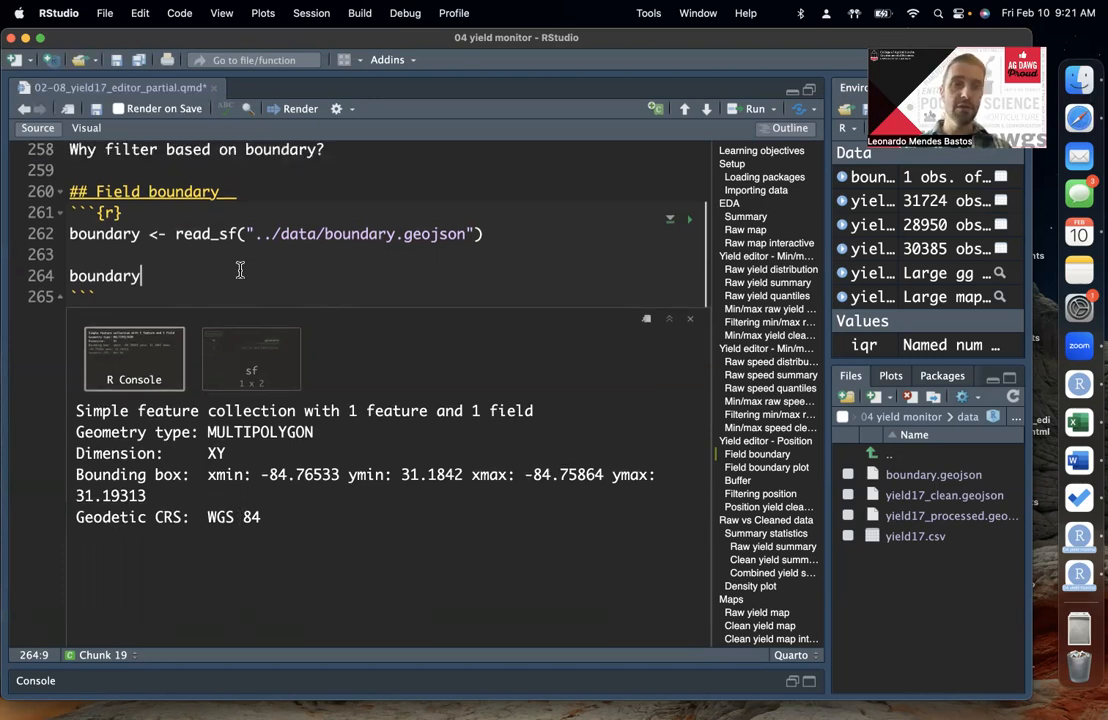
# Step: Examine the id and geometry columns in the sf table output of the boundary object
pyautogui.click(212, 335)
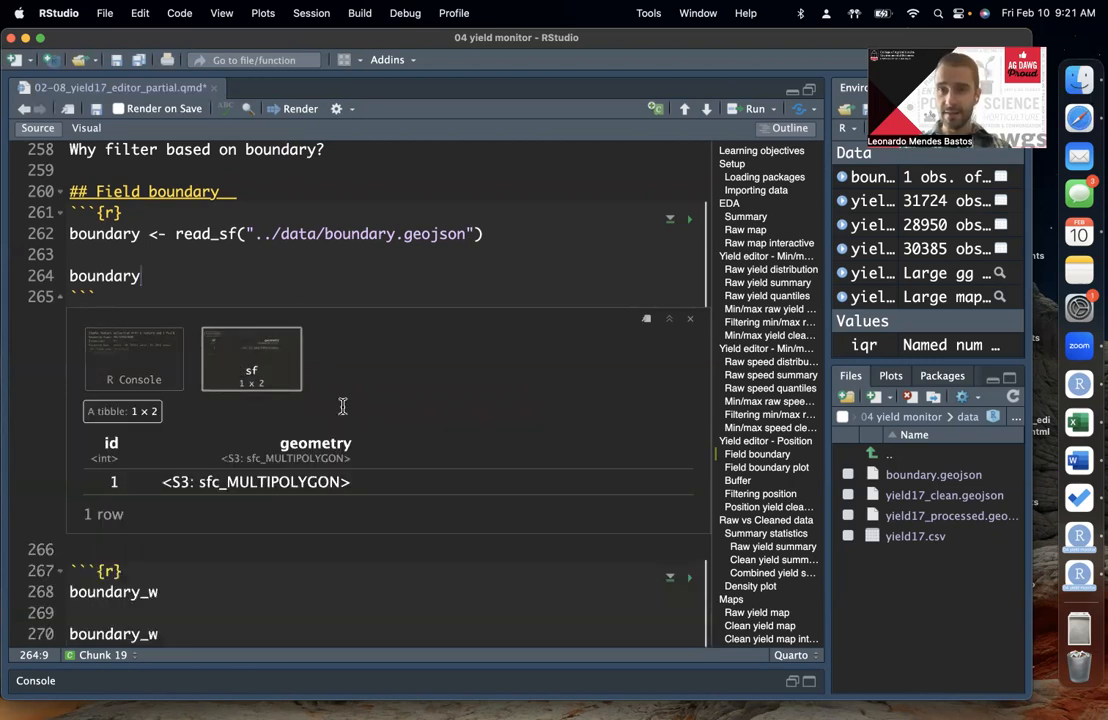
pyautogui.click(161, 251)
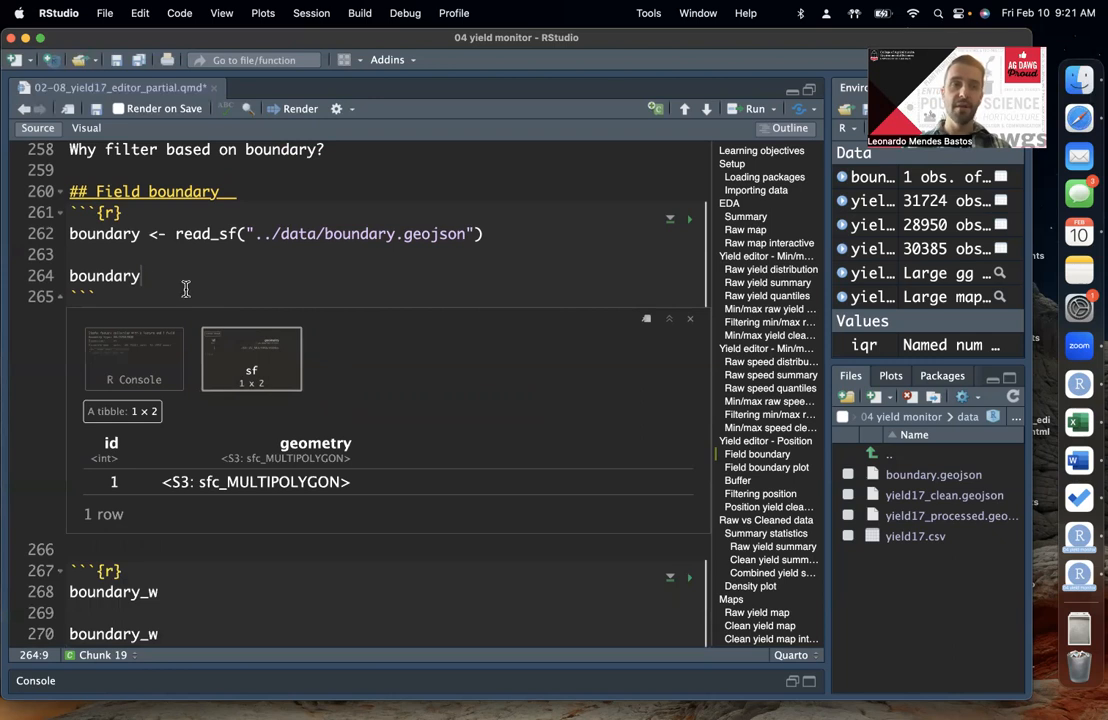
pyautogui.scroll(-1, 233, 235)
pyautogui.moveTo(106, 416); pyautogui.dragTo(379, 408)
pyautogui.click(380, 407)
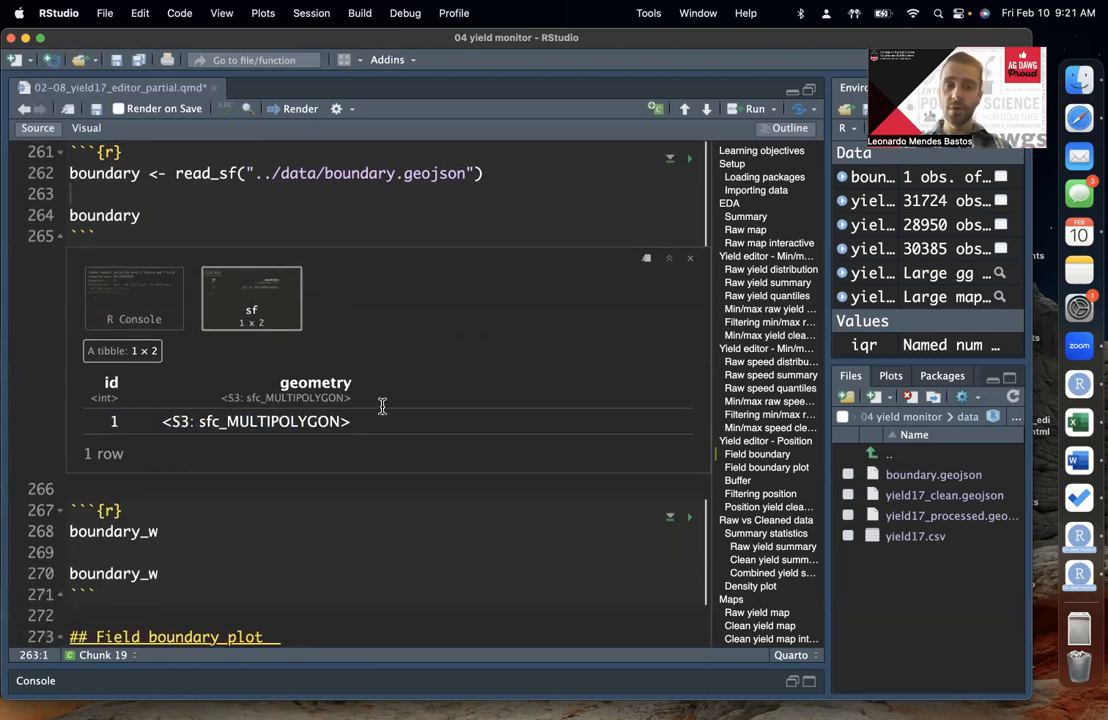
pyautogui.doubleClick(113, 418)
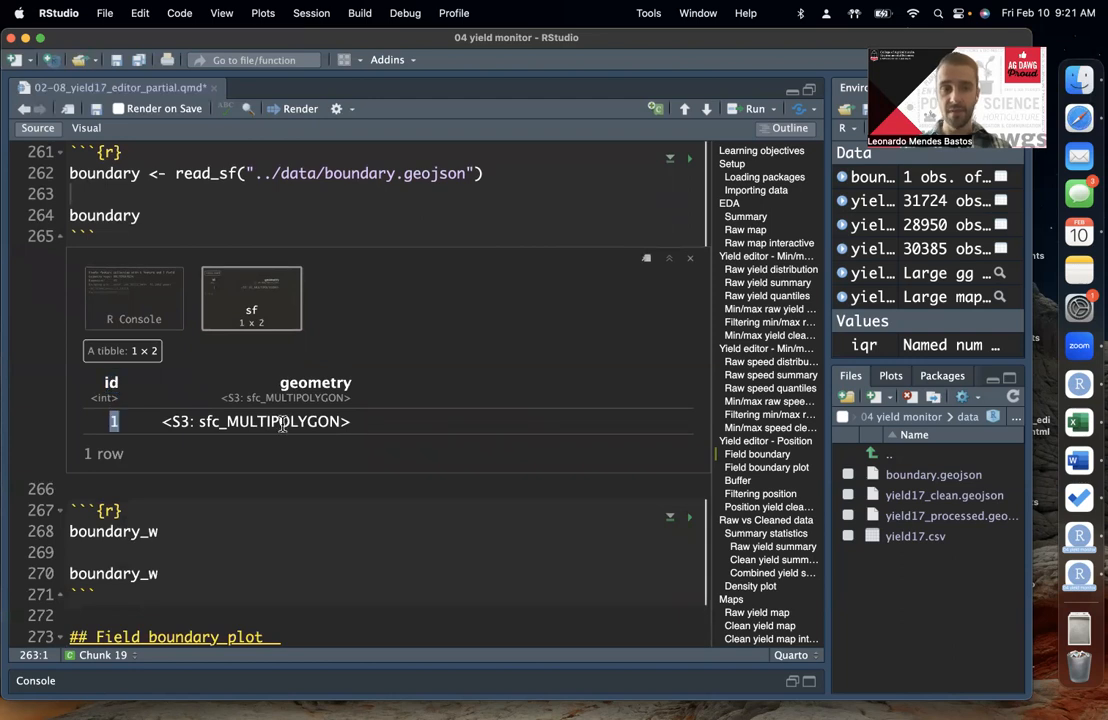
pyautogui.doubleClick(324, 377)
pyautogui.click(359, 407)
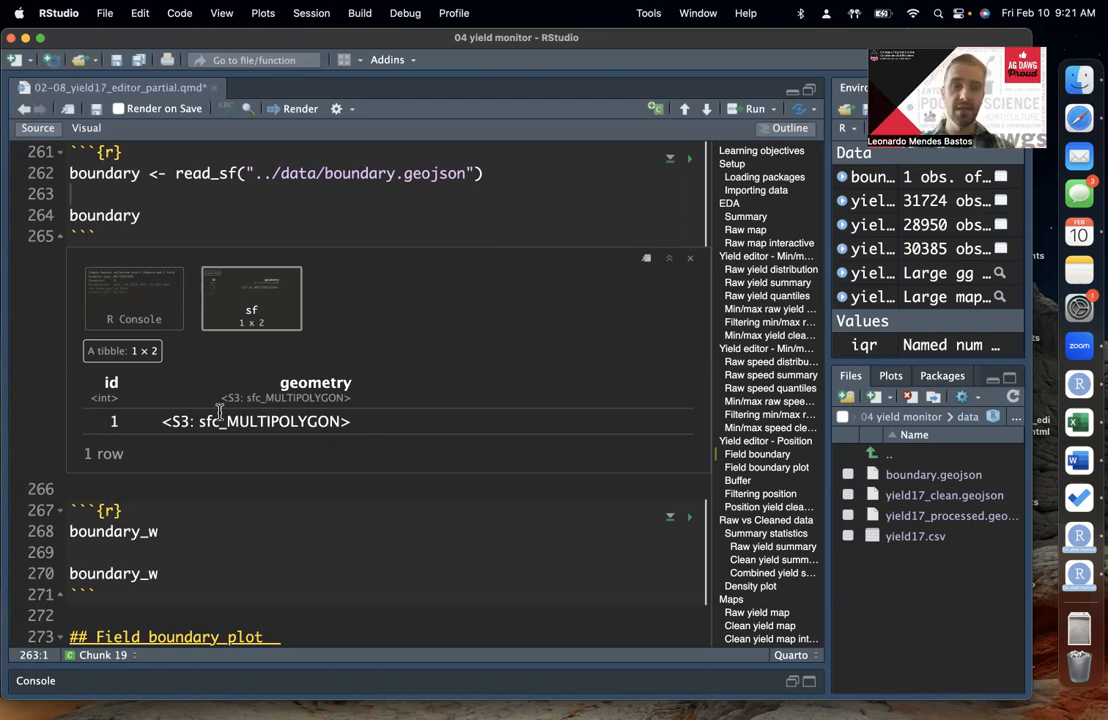
pyautogui.doubleClick(139, 383)
pyautogui.click(282, 455)
pyautogui.doubleClick(266, 435)
pyautogui.click(293, 434)
# Step: Assign boundary to boundary_w on line 268 of the second Field boundary chunk and continue it with a %>% pipe onto a new line
pyautogui.scroll(-2, 425, 470)
pyautogui.scroll(2, 425, 470)
pyautogui.scroll(-3, 425, 472)
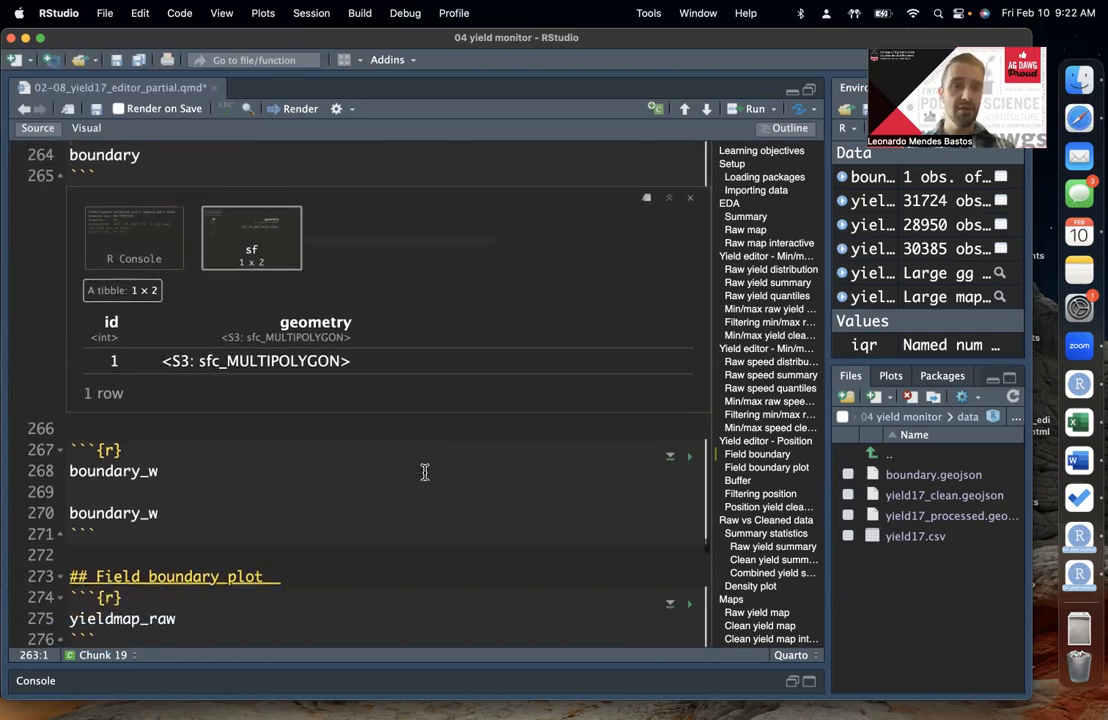
pyautogui.click(245, 430)
pyautogui.click(218, 413)
pyautogui.scroll(-2, 334, 410)
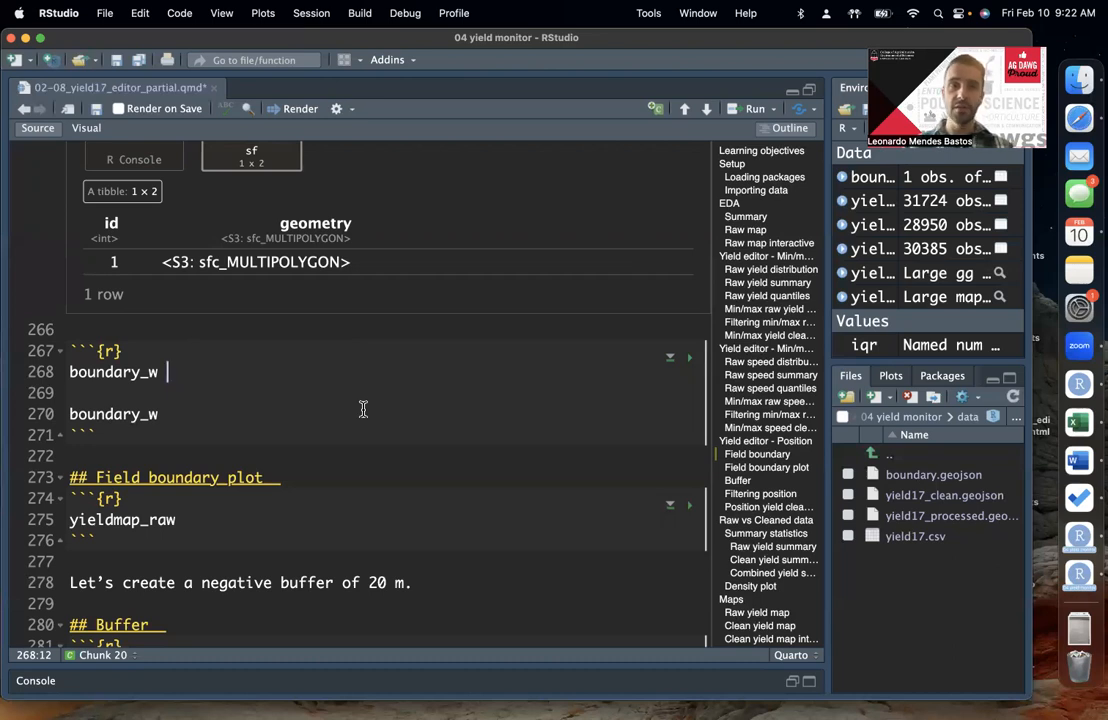
pyautogui.write('<- ')
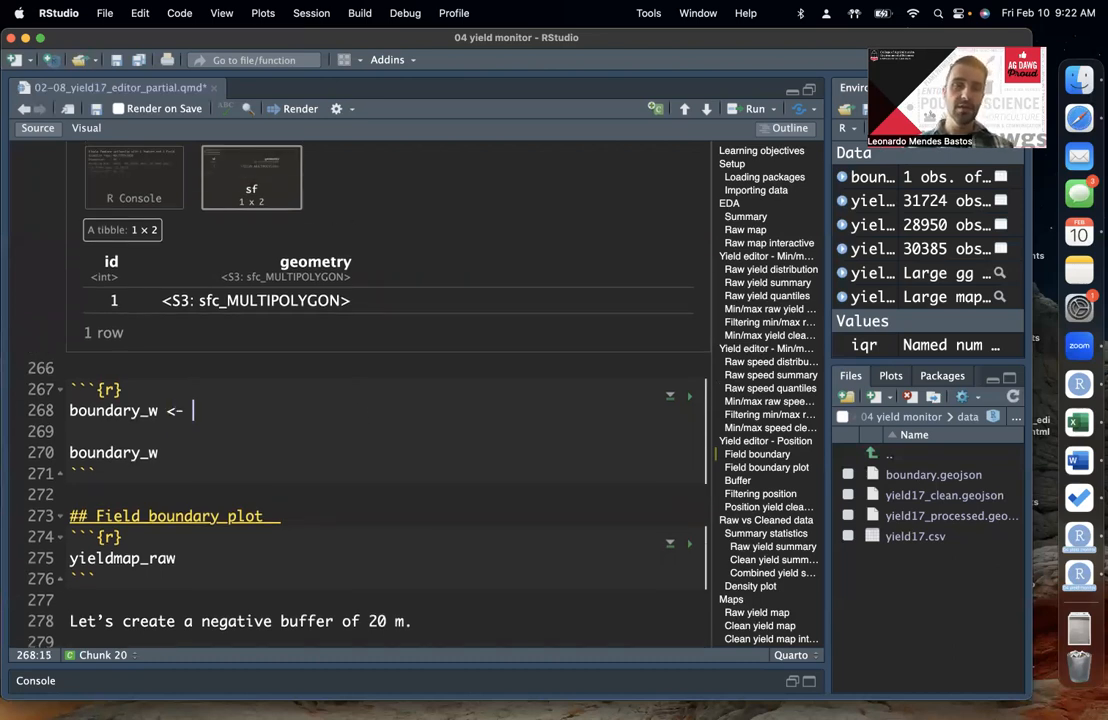
pyautogui.write('bounda')
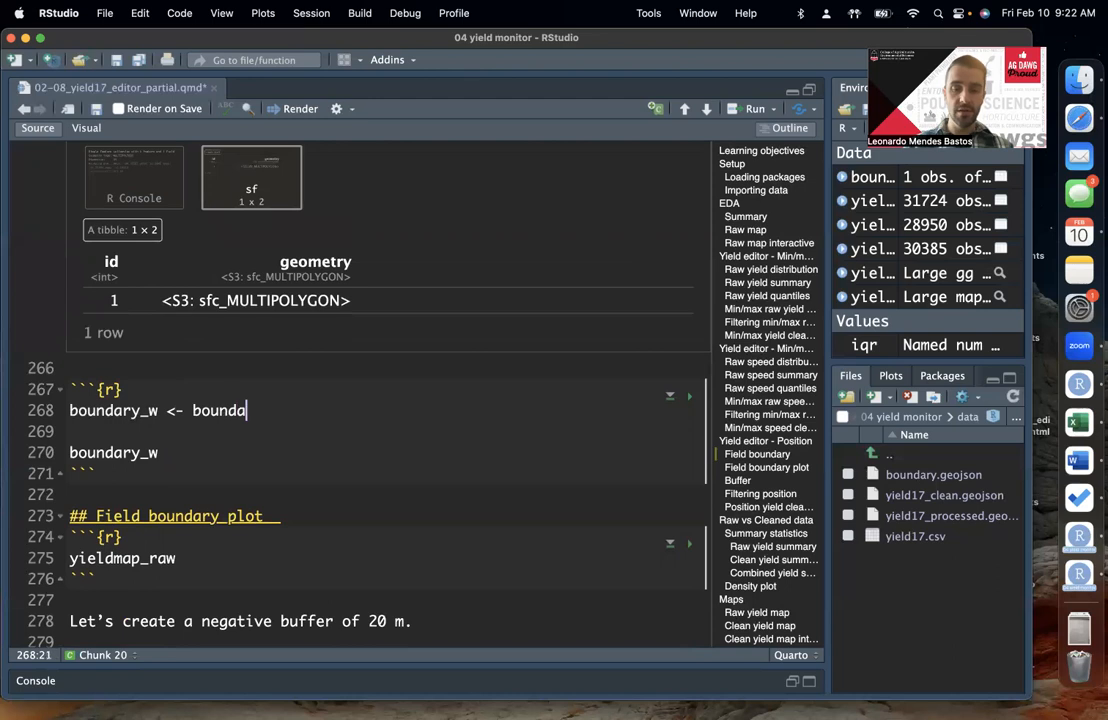
pyautogui.write('ry')
pyautogui.scroll(-2, 385, 395)
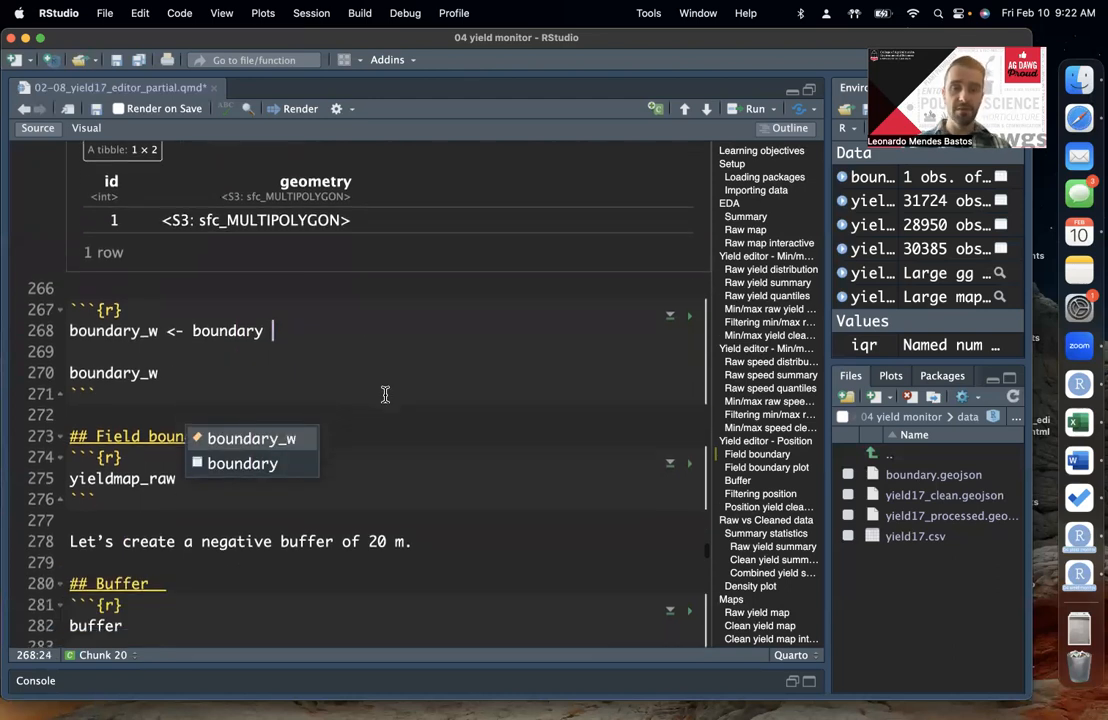
pyautogui.write('%>%')
pyautogui.press('Return')
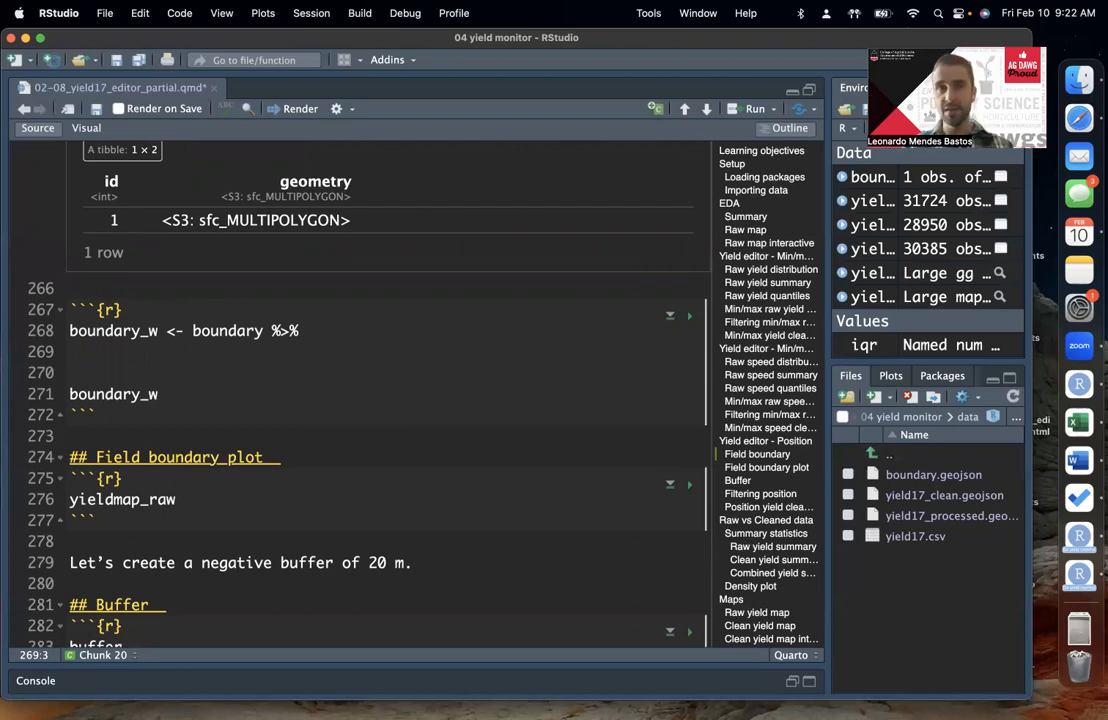
# Step: Complete the boundary_w pipe on line 269 with st_transform(crs = 6345)
pyautogui.write('st_tr')
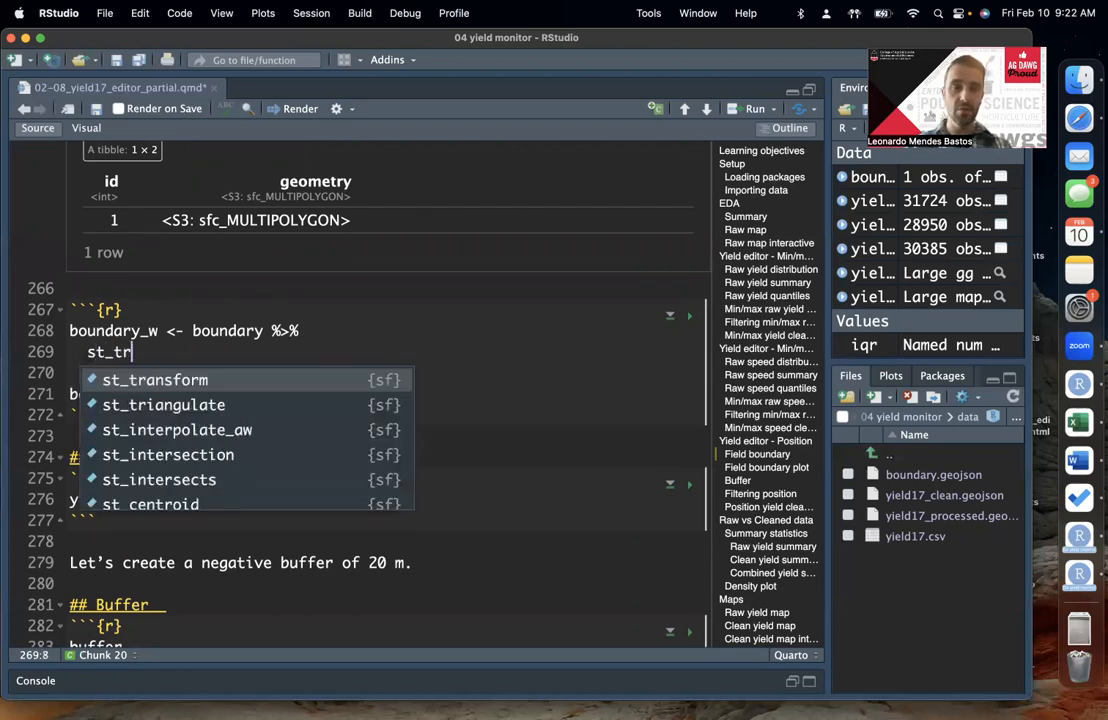
pyautogui.press('Return')
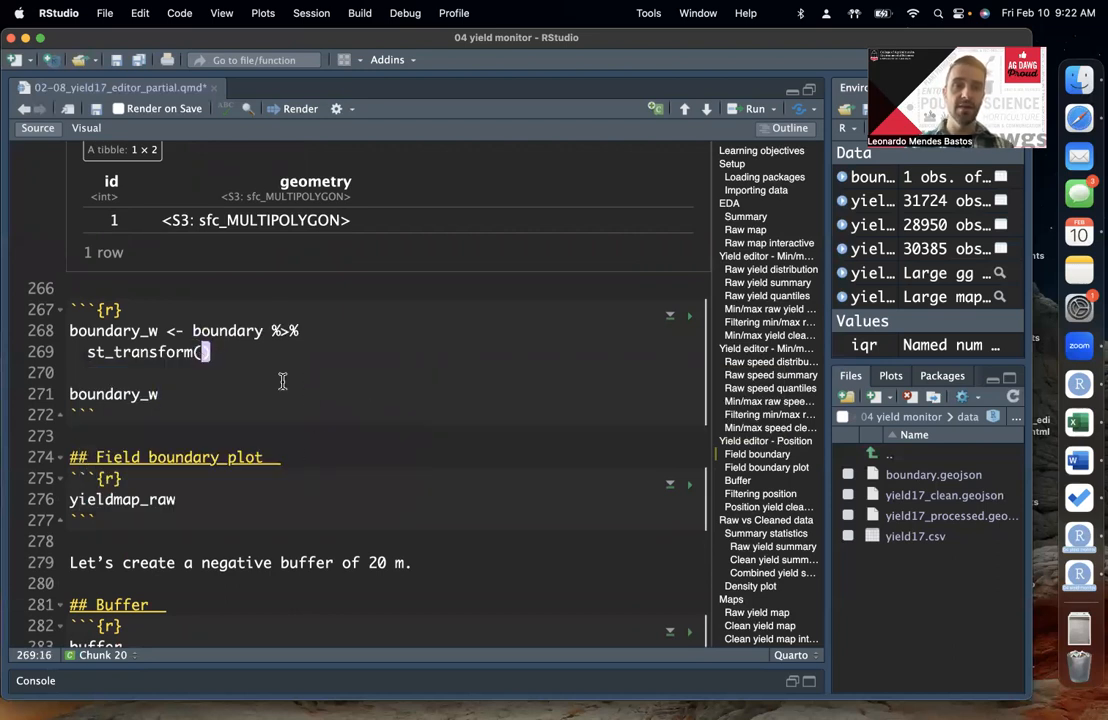
pyautogui.press('Tab')
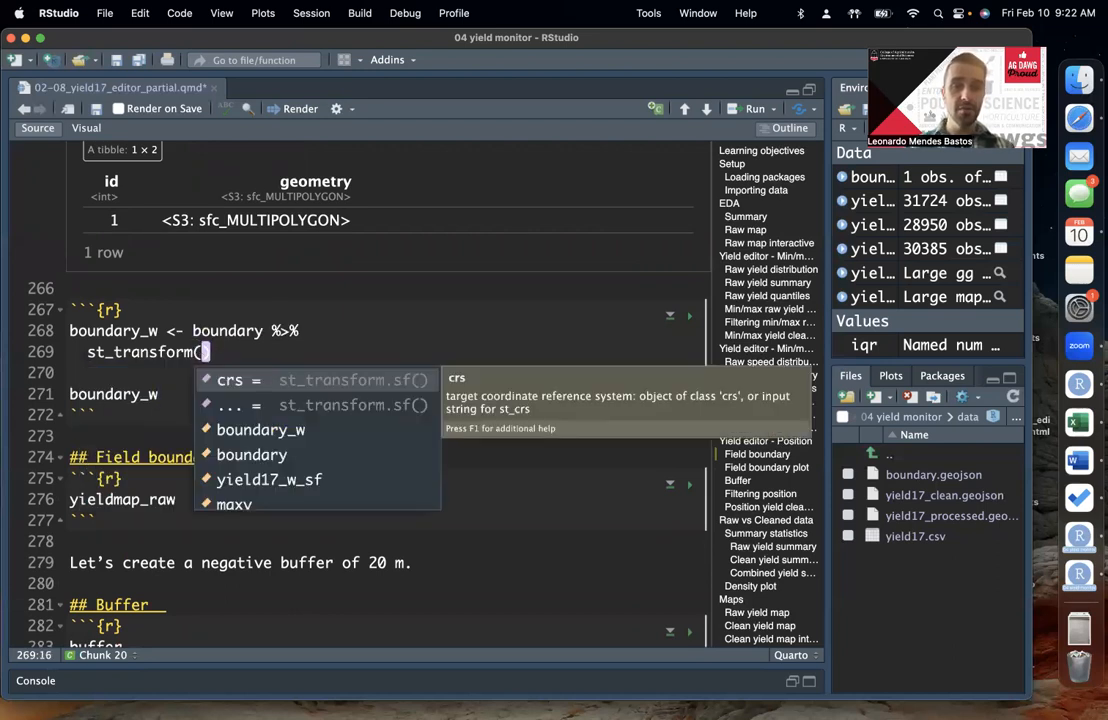
pyautogui.press('Return')
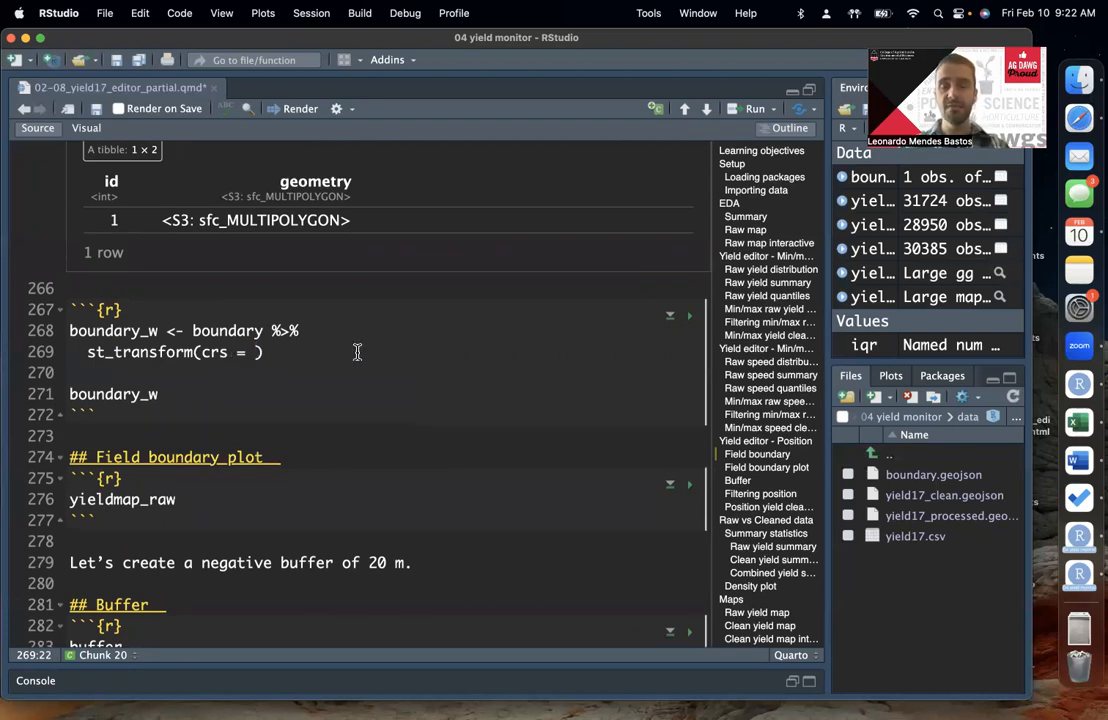
pyautogui.scroll(-1, 383, 341)
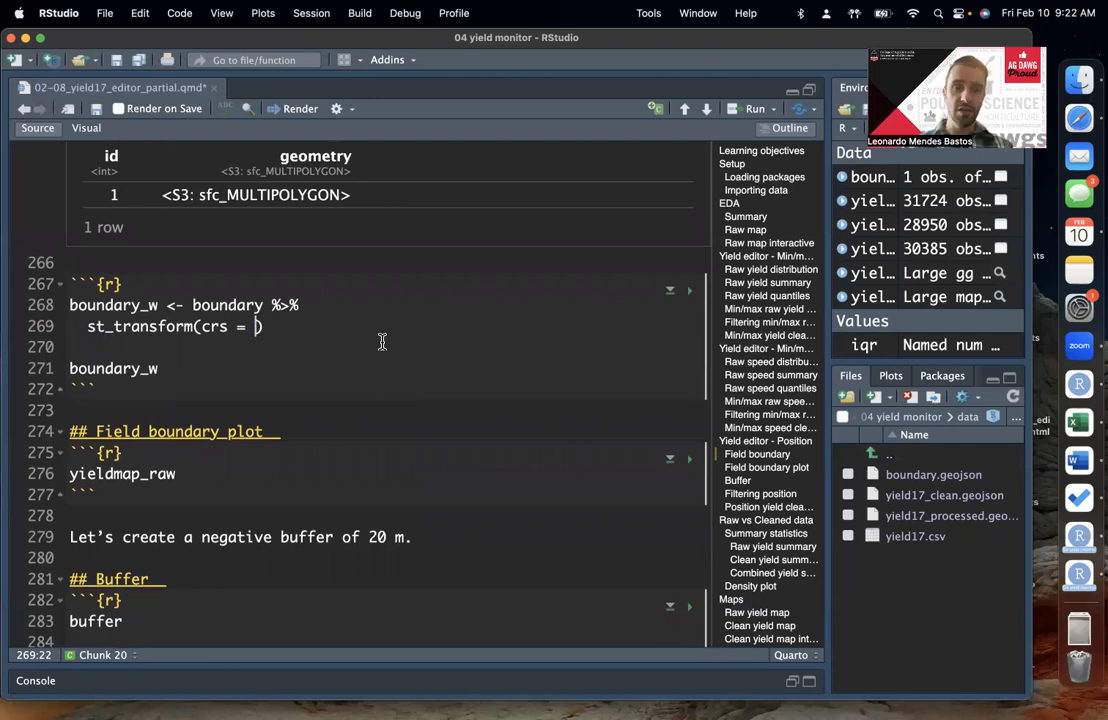
pyautogui.write('6')
pyautogui.write('345')
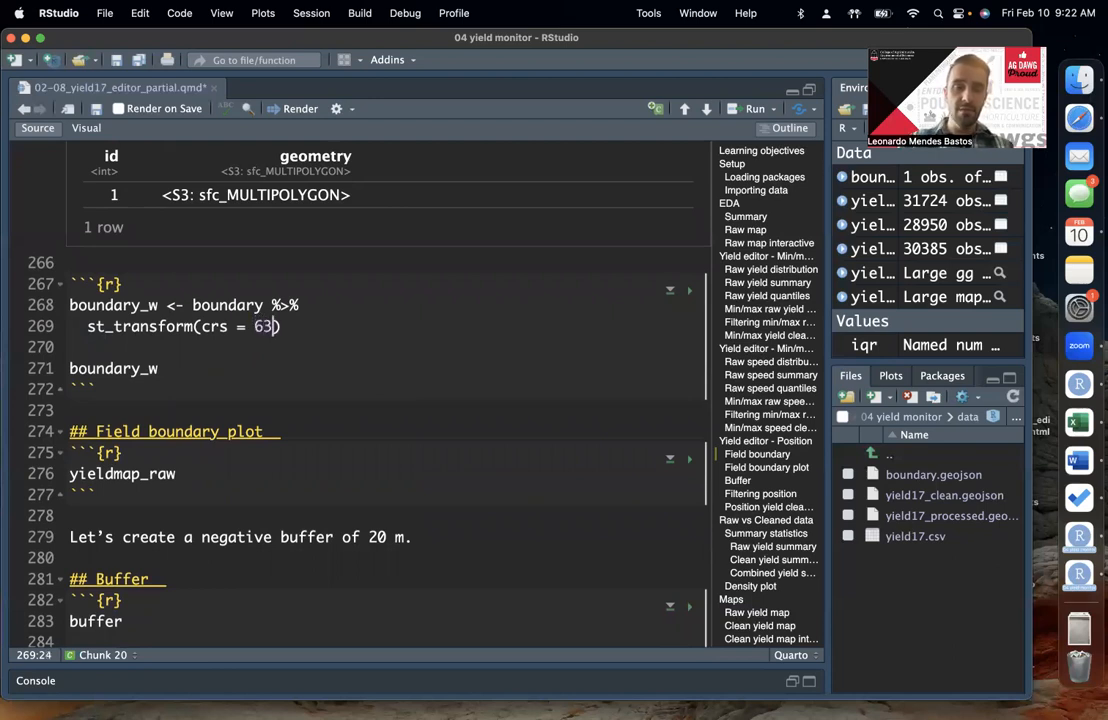
pyautogui.click(246, 326)
pyautogui.click(302, 326)
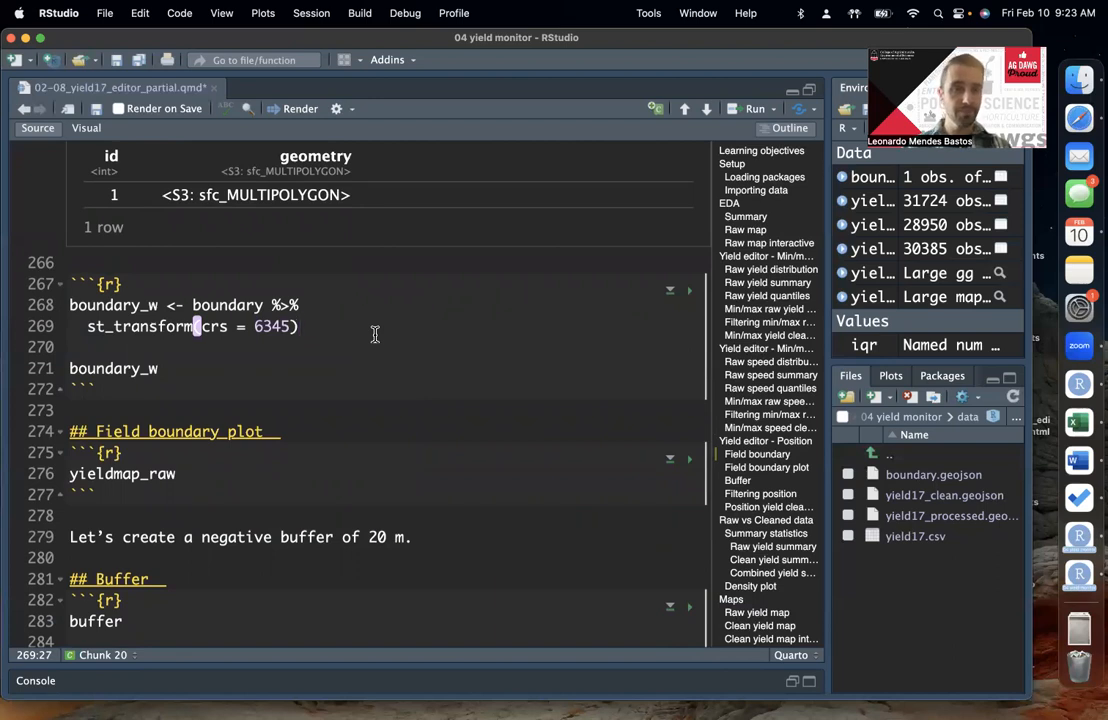
# Step: Run the boundary_w assignment and print boundary_w below the chunk
pyautogui.press('super+Return')
pyautogui.press('super+Return')
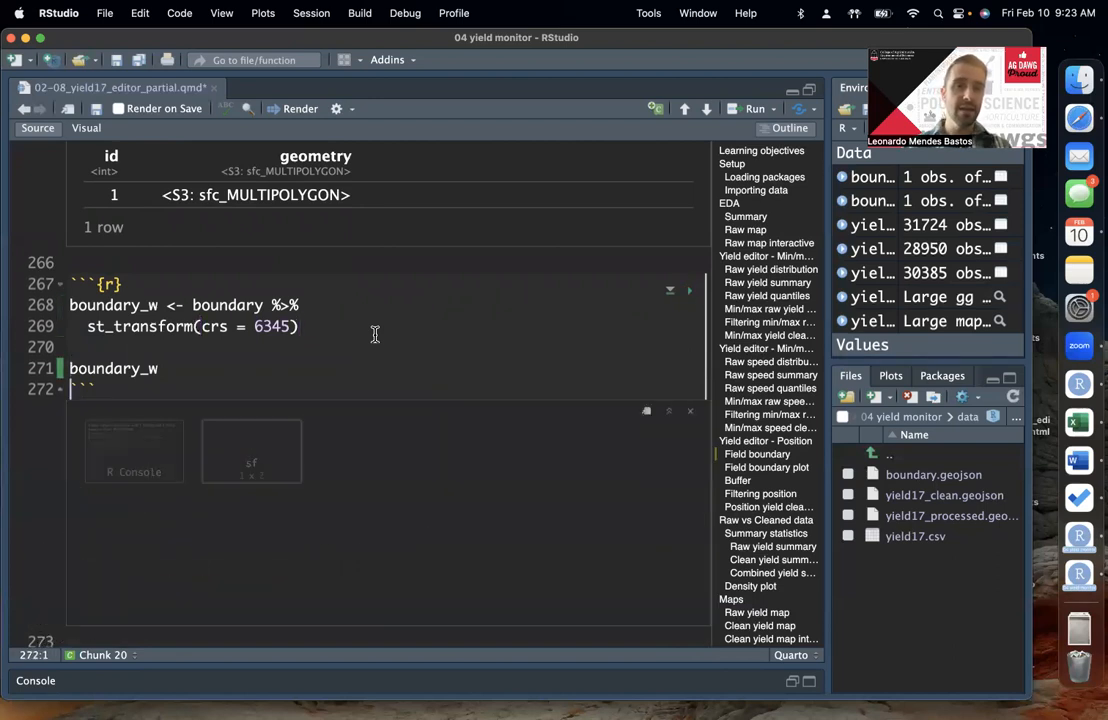
pyautogui.click(237, 328)
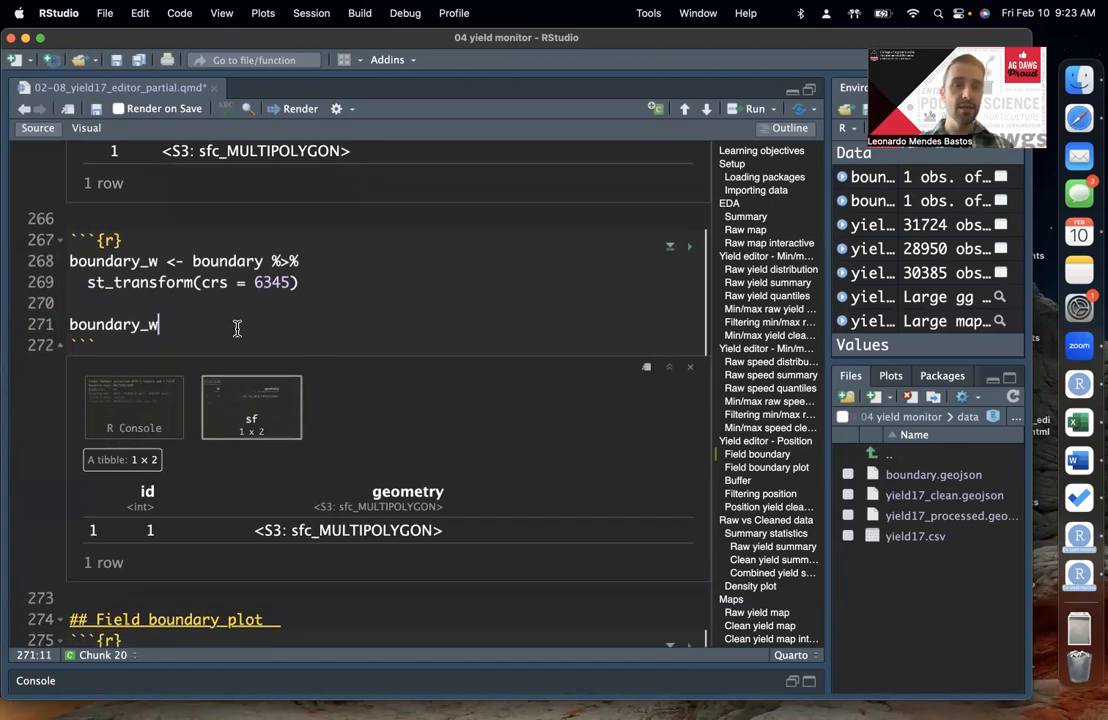
# Step: Examine the projected CRS and its UTM zone in the console output of boundary_w
pyautogui.click(143, 413)
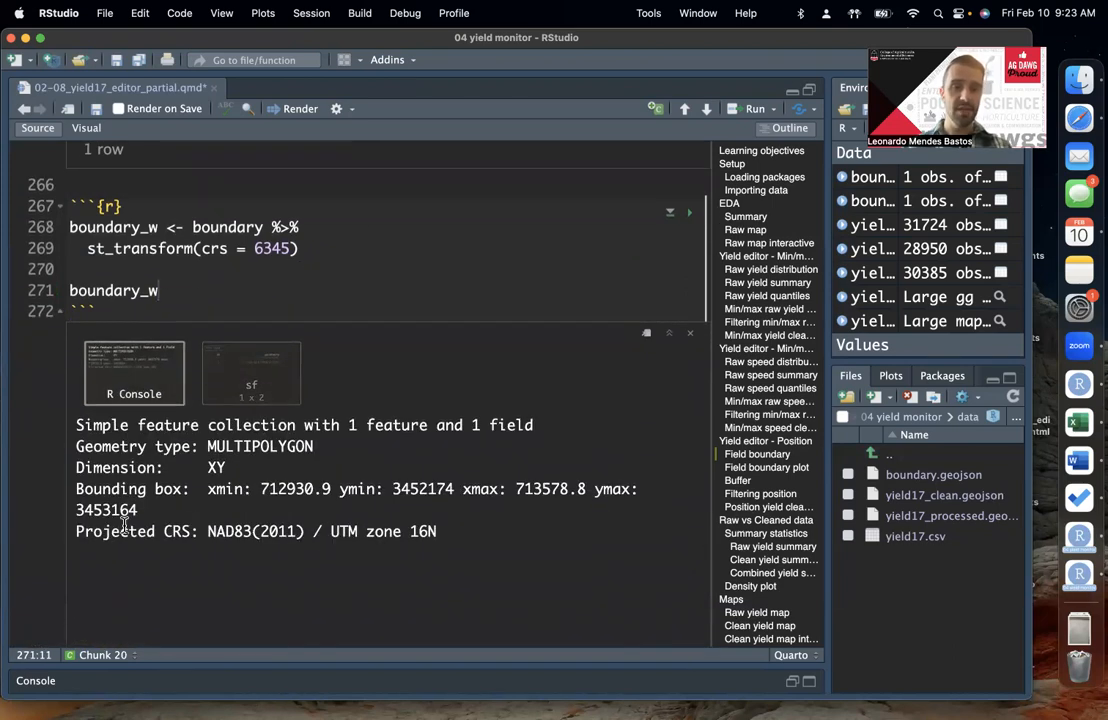
pyautogui.moveTo(72, 533); pyautogui.dragTo(203, 535)
pyautogui.click(255, 538)
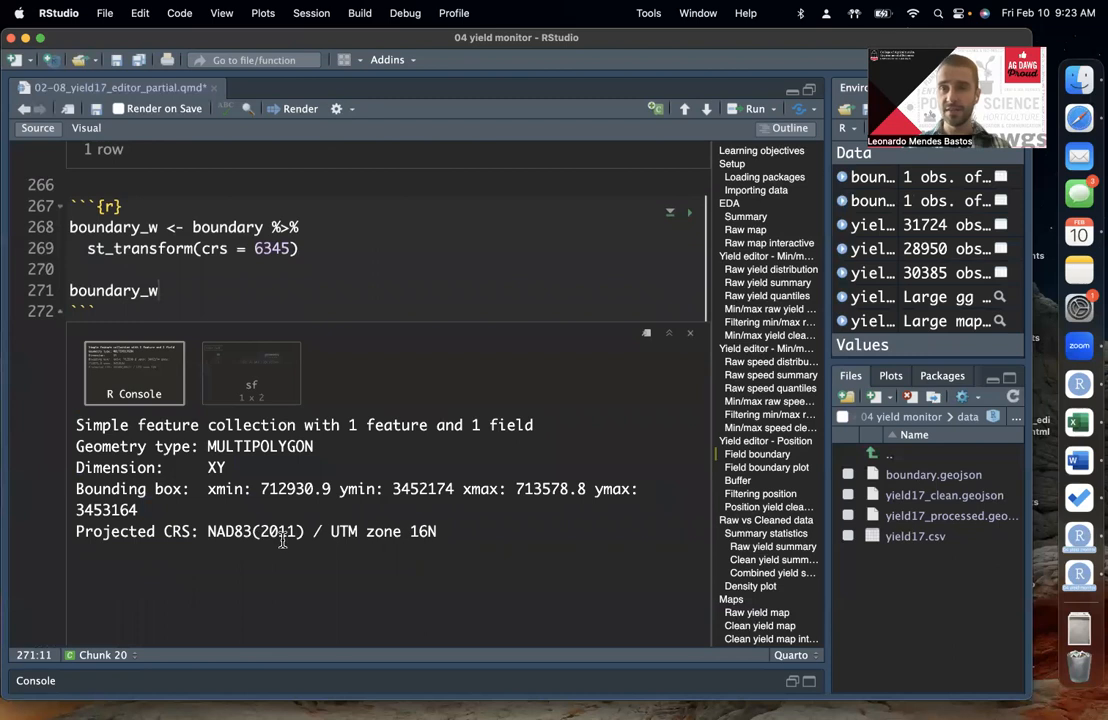
pyautogui.doubleClick(272, 247)
pyautogui.click(312, 288)
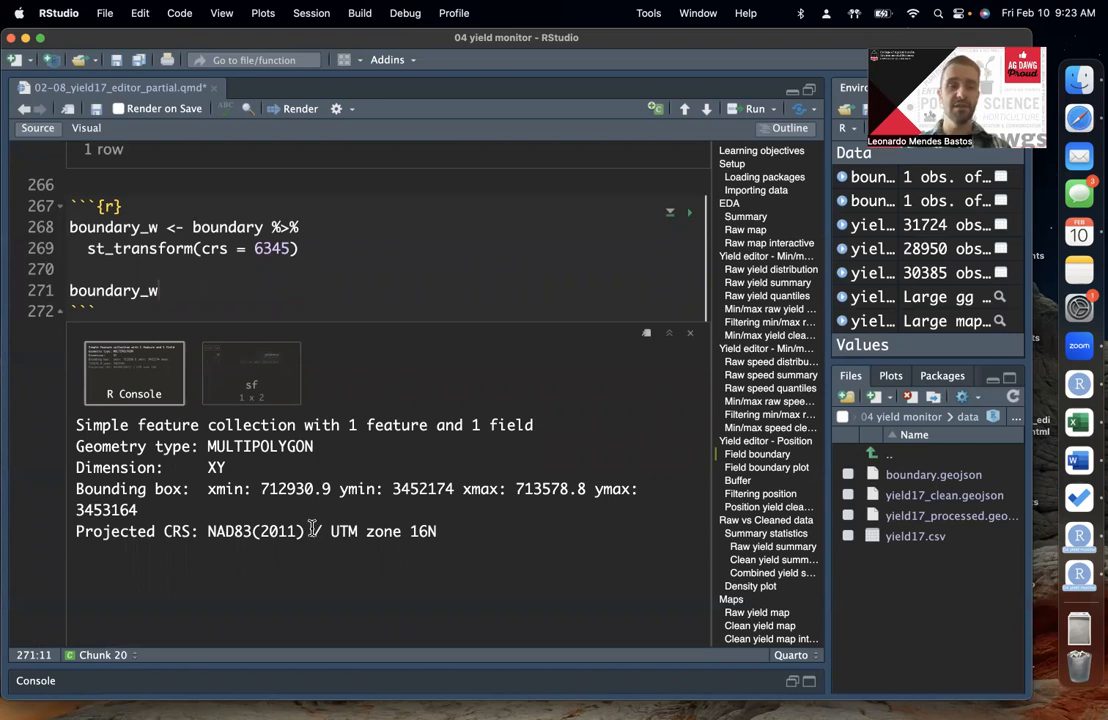
pyautogui.doubleClick(447, 531)
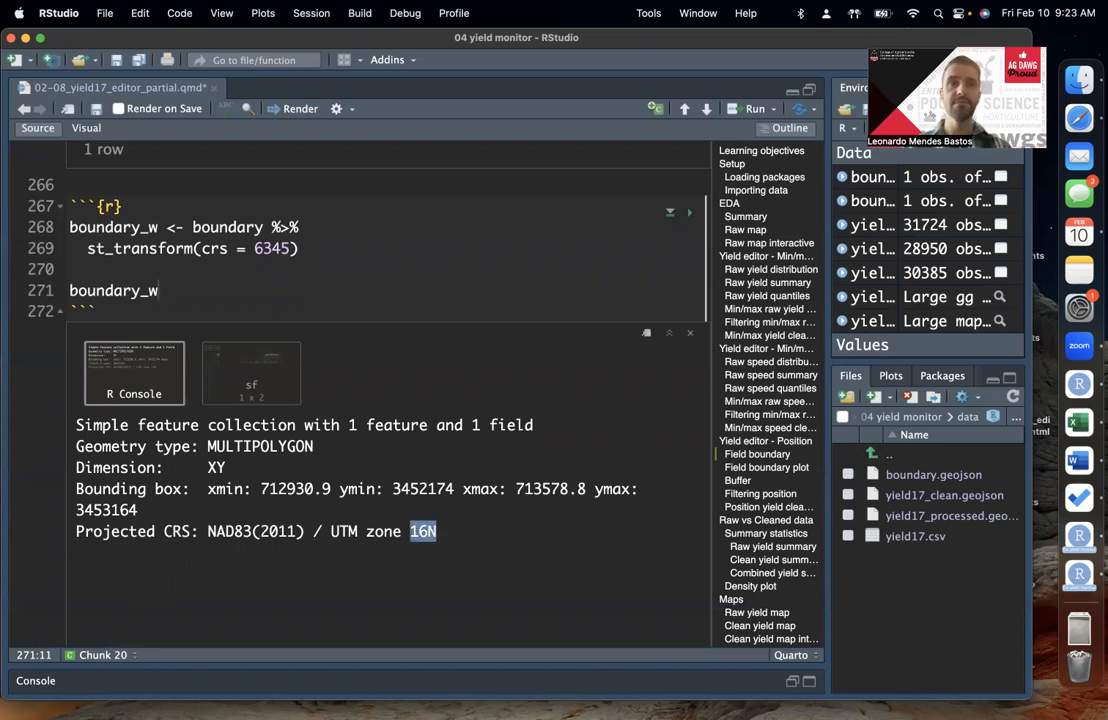
# Step: Run yieldmap_raw in the Field boundary plot chunk to draw the raw yield map below it
pyautogui.scroll(-5, 390, 435)
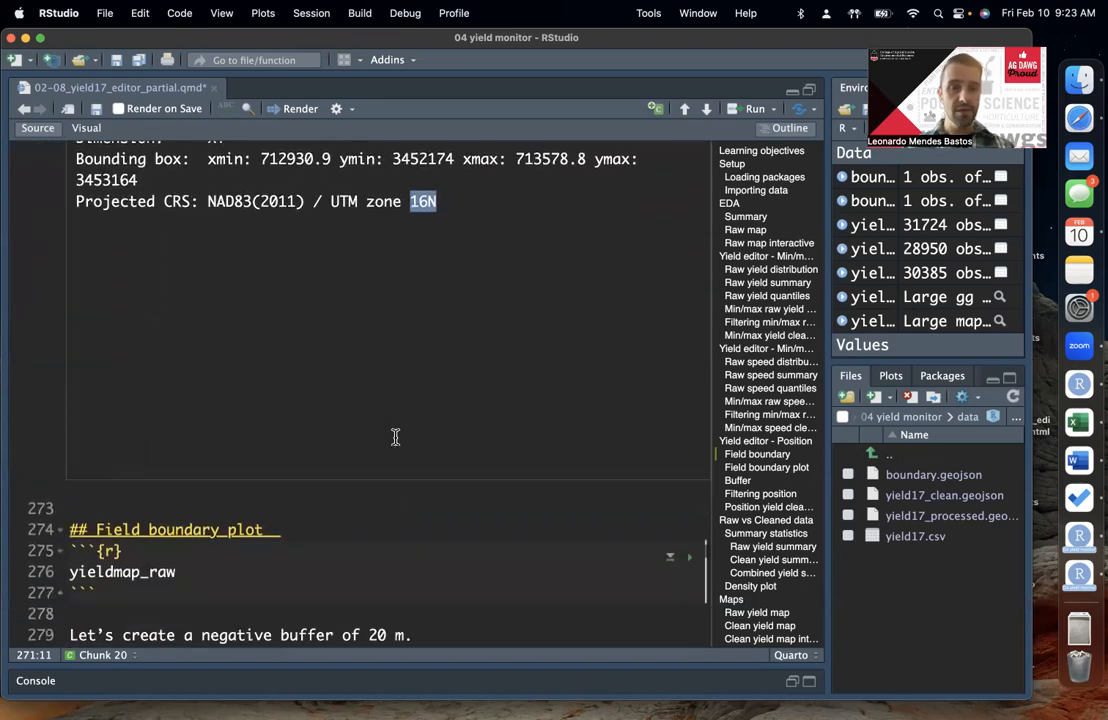
pyautogui.click(270, 526)
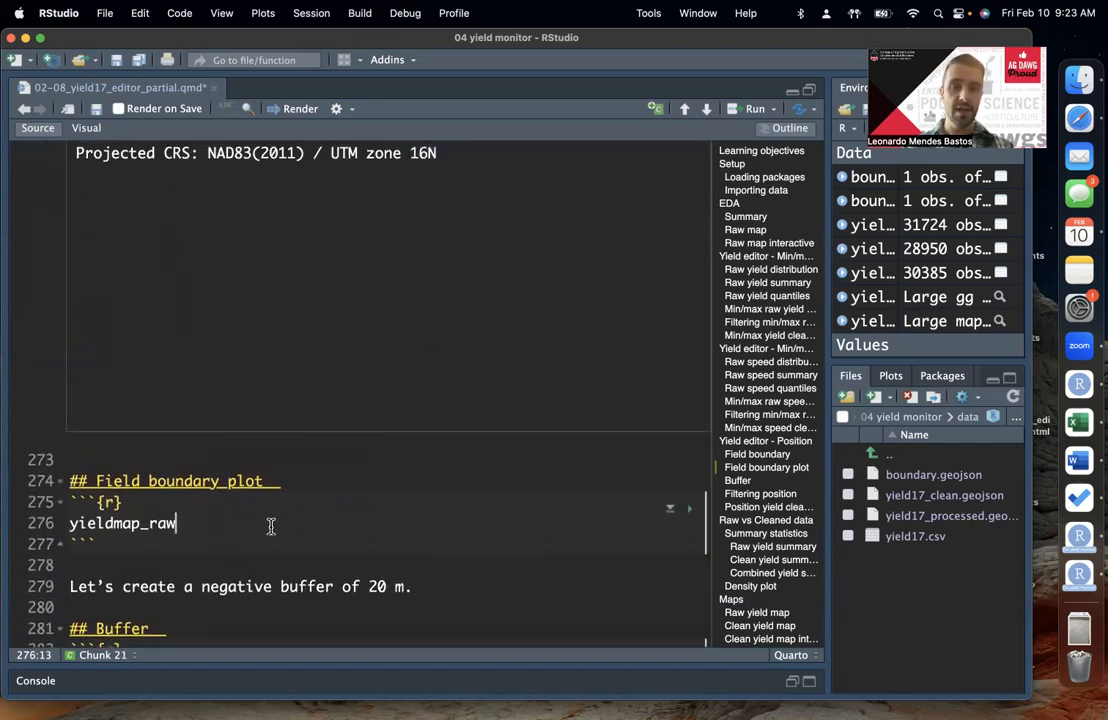
pyautogui.scroll(-2, 270, 526)
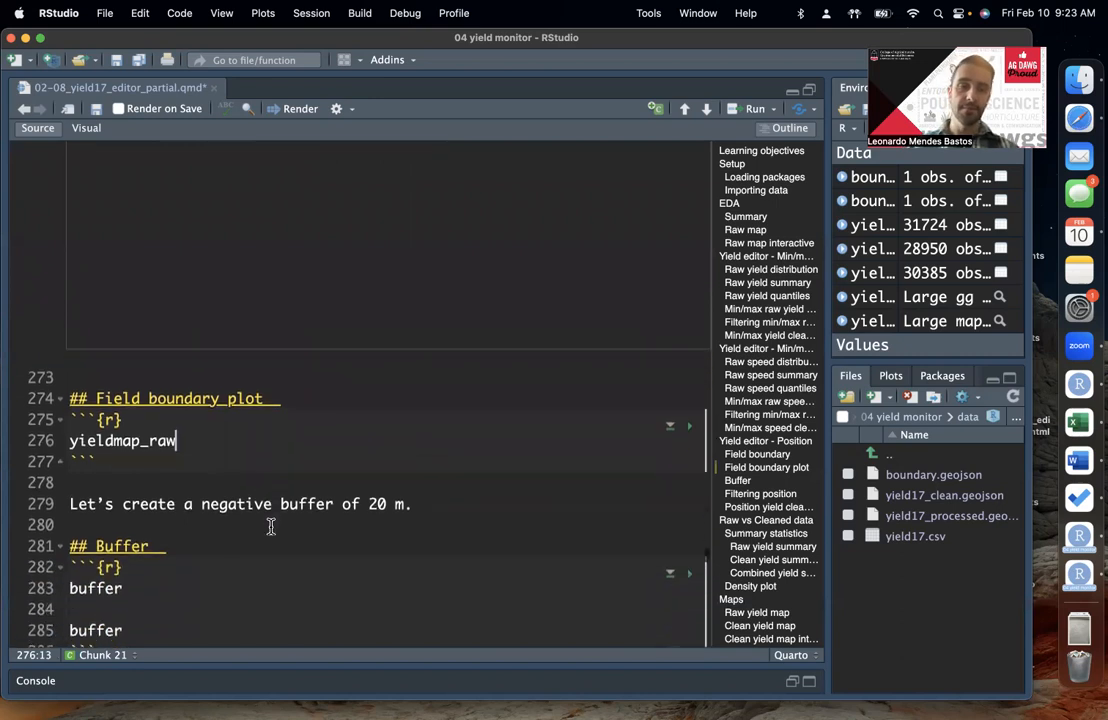
pyautogui.click(143, 404)
pyautogui.doubleClick(143, 404)
pyautogui.click(185, 403)
pyautogui.scroll(-1, 185, 403)
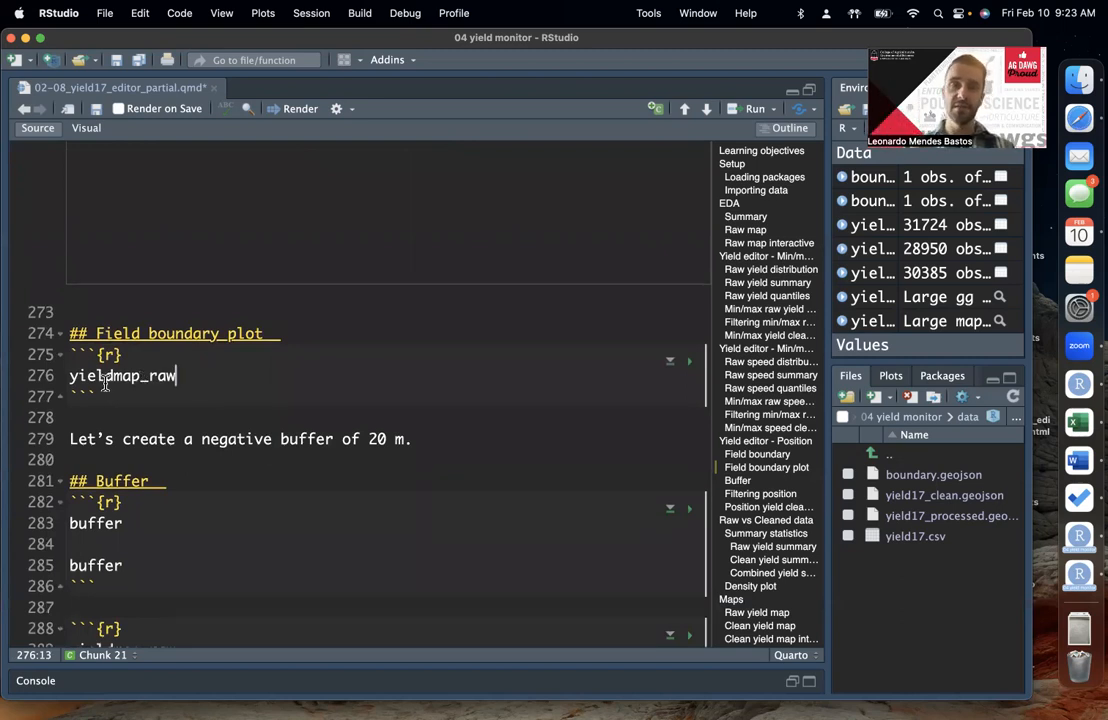
pyautogui.doubleClick(148, 377)
pyautogui.click(183, 376)
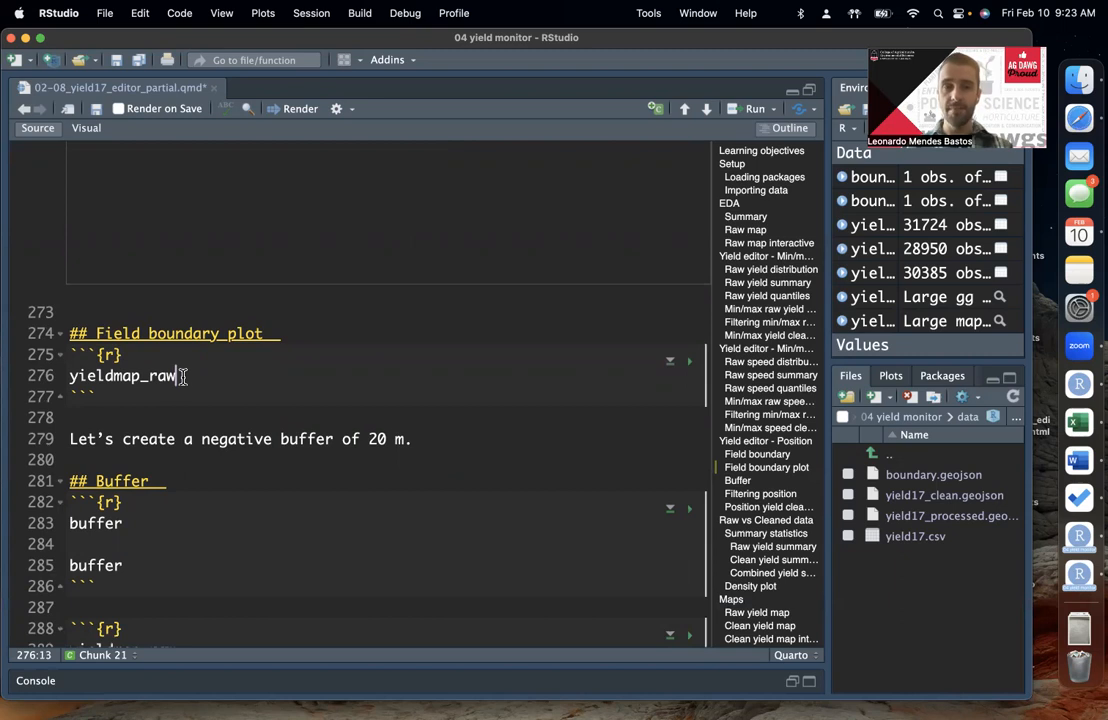
pyautogui.press('super+Return')
pyautogui.scroll(-1, 235, 378)
pyautogui.click(138, 336)
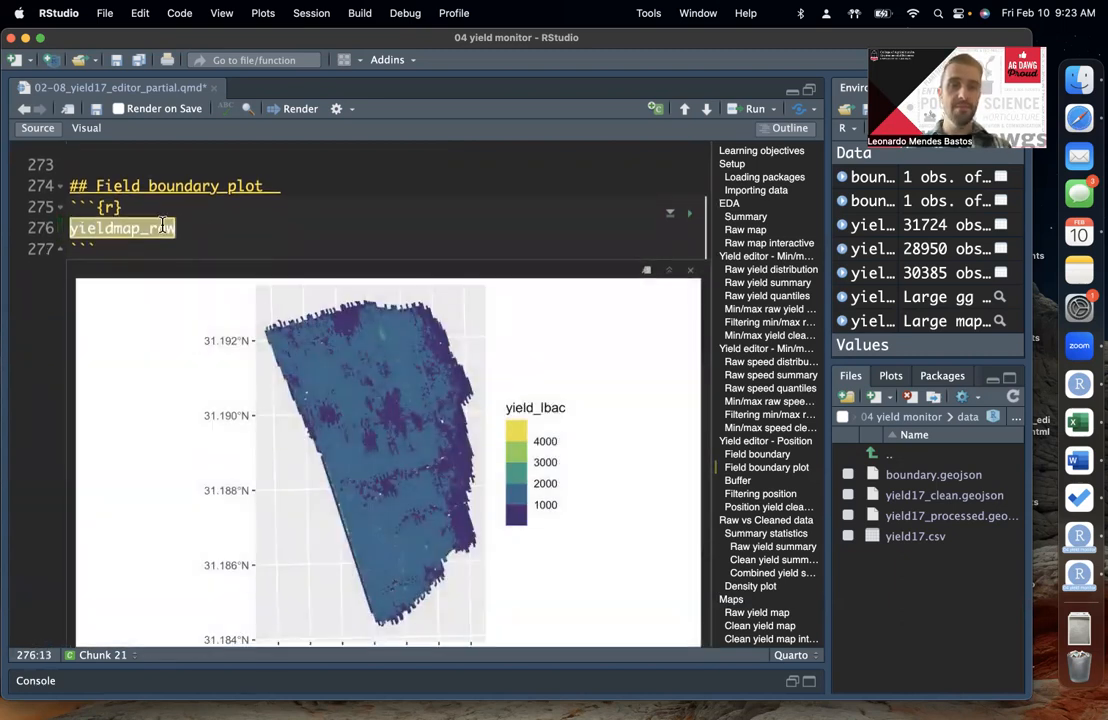
pyautogui.click(199, 226)
pyautogui.click(301, 236)
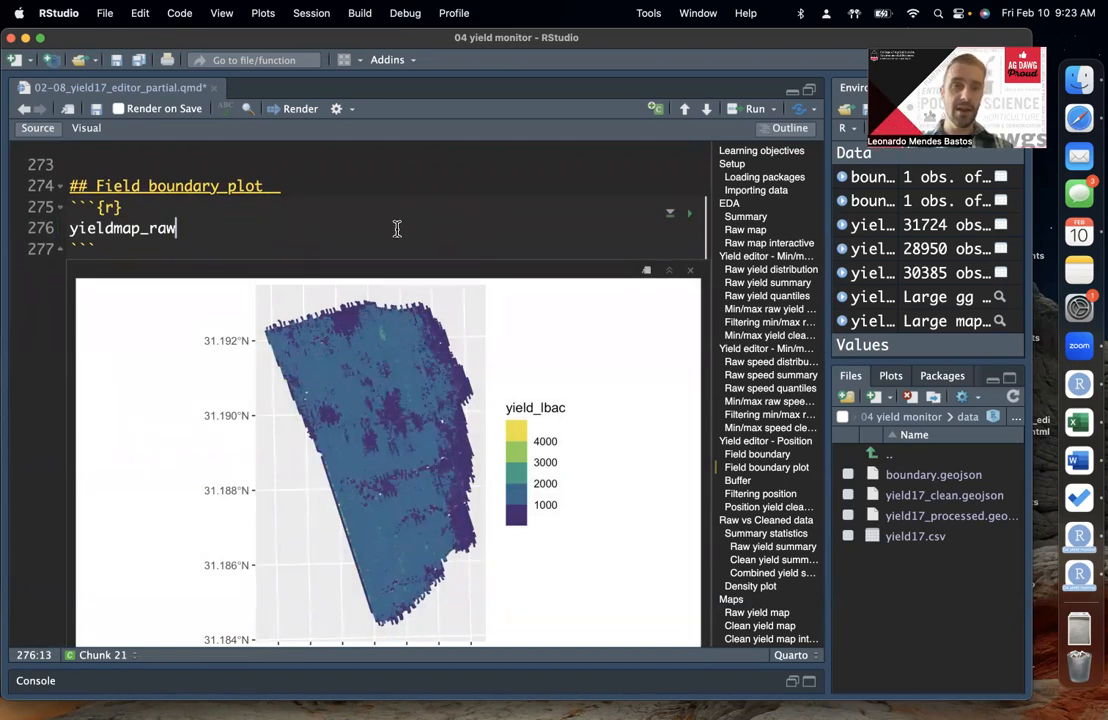
pyautogui.press('super+Return')
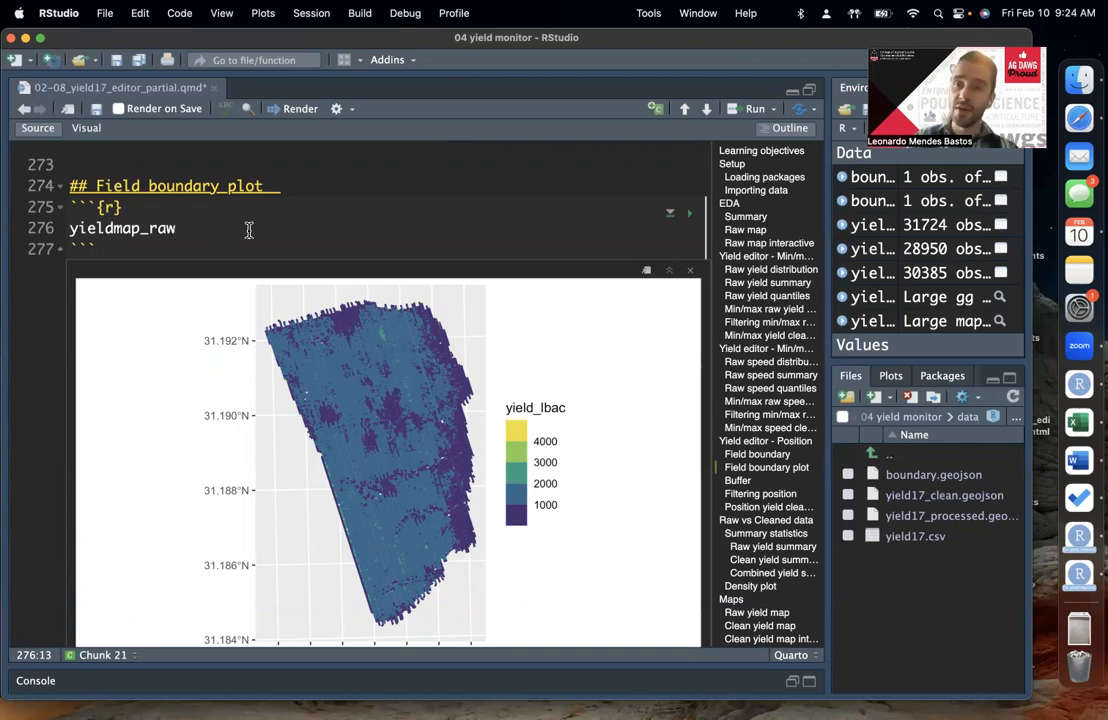
# Step: Append + to yieldmap_raw on line 276 and continue the plot code on a new line
pyautogui.doubleClick(155, 234)
pyautogui.click(228, 236)
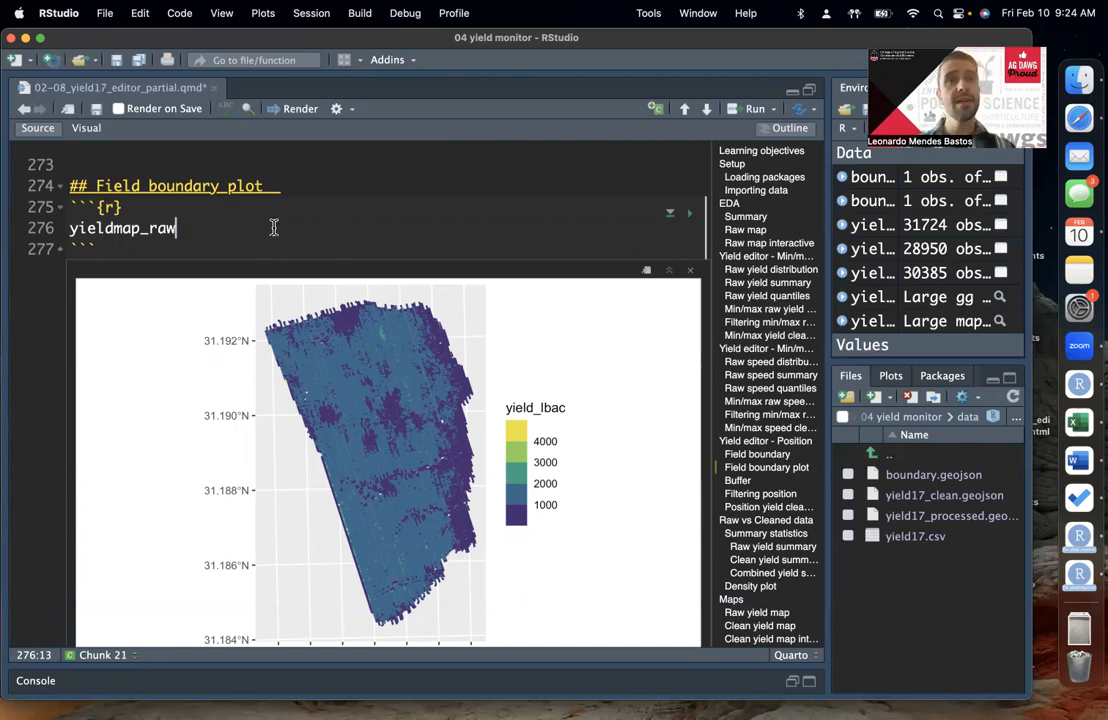
pyautogui.doubleClick(146, 233)
pyautogui.click(179, 229)
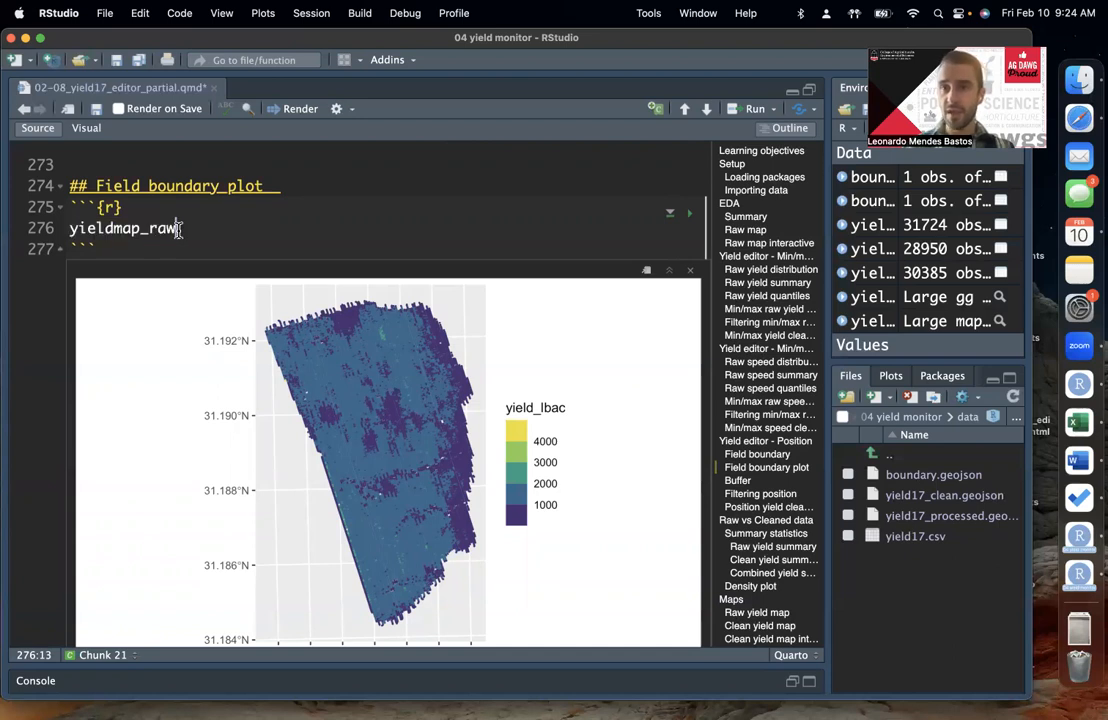
pyautogui.write('+')
pyautogui.press('Return')
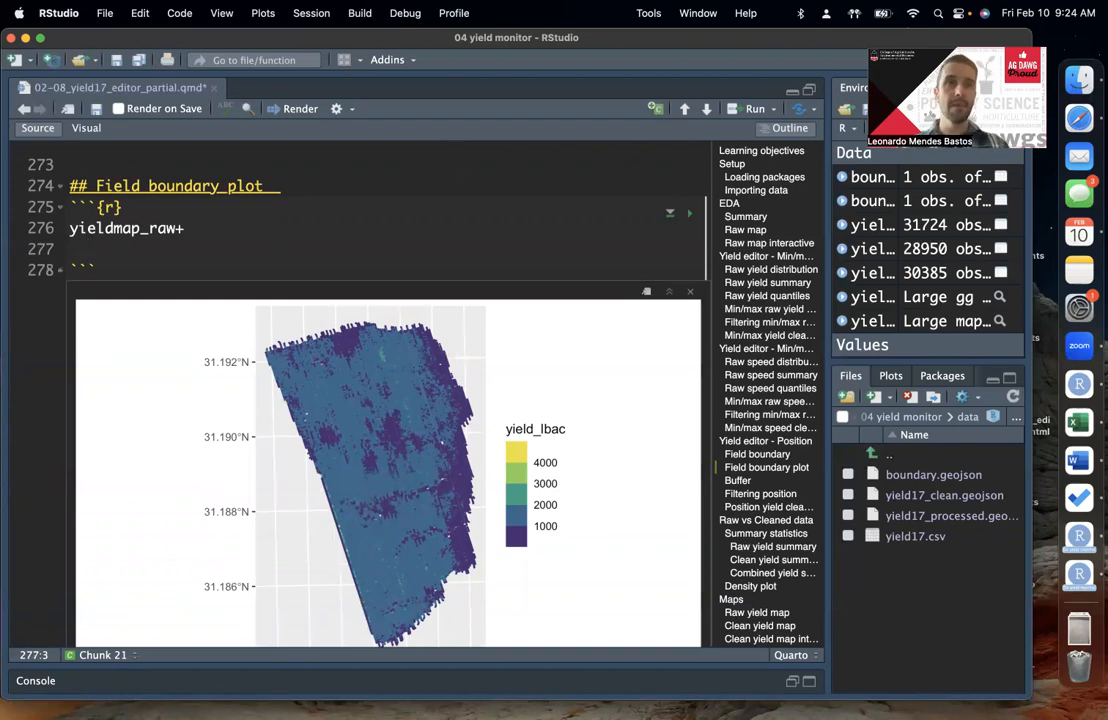
# Step: Add a geom_sf(data = boundary_w) layer on line 277 of the Field boundary plot chunk
pyautogui.scroll(-1, 169, 224)
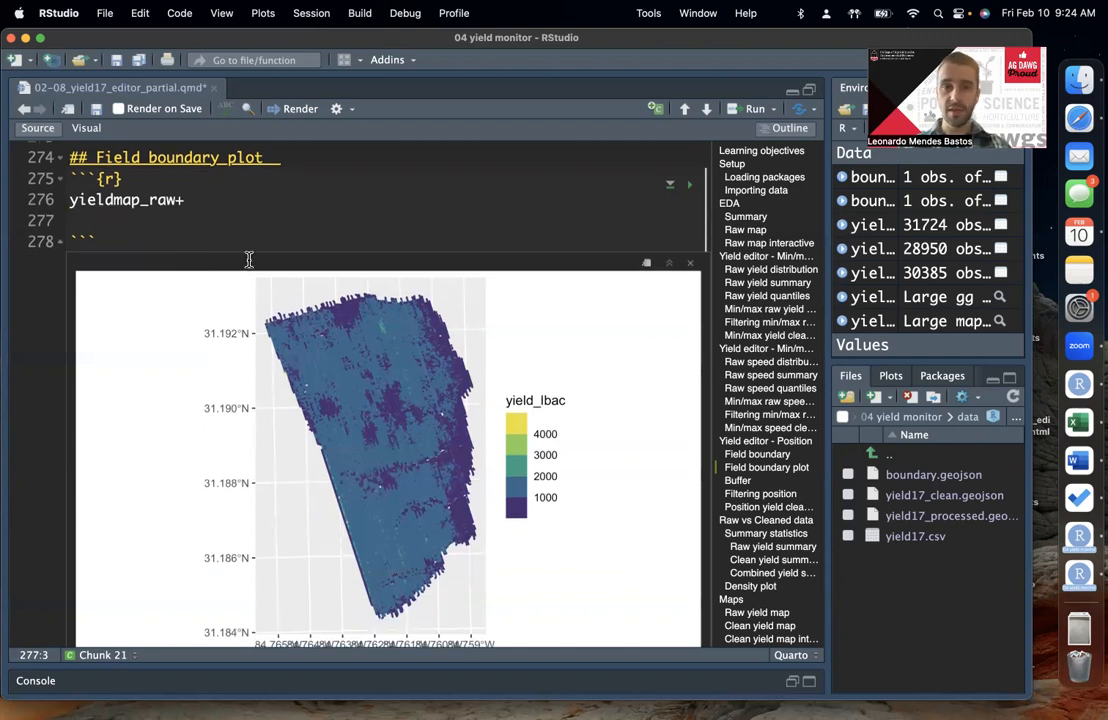
pyautogui.write('geom')
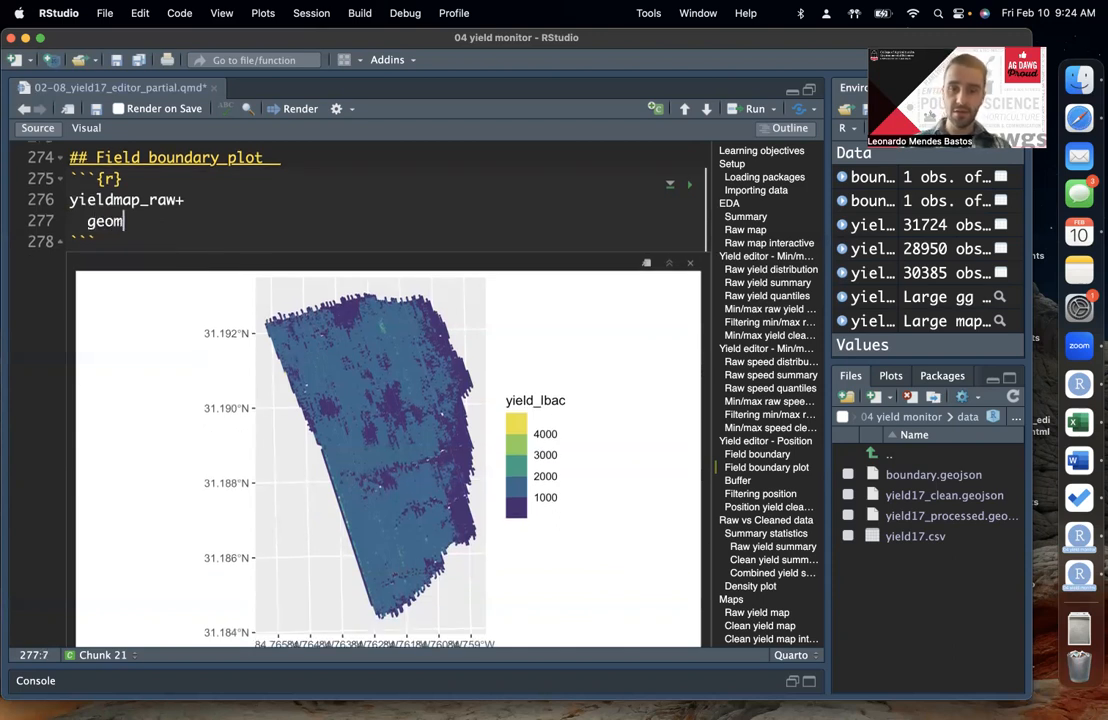
pyautogui.write('_sf(')
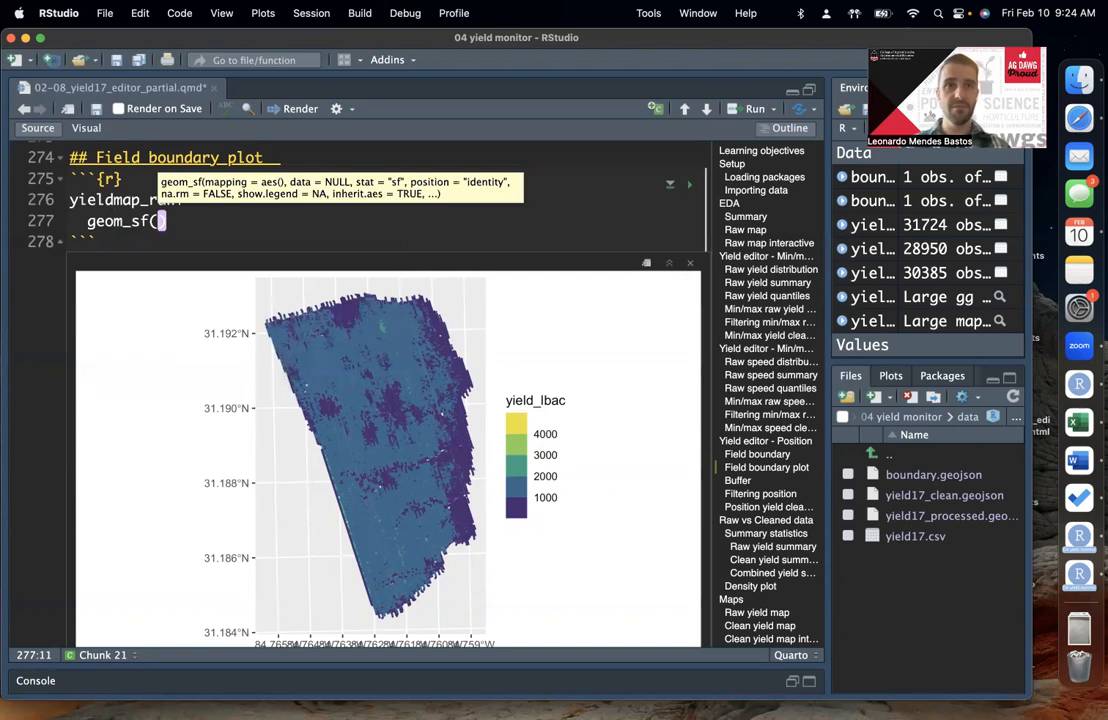
pyautogui.write('data =')
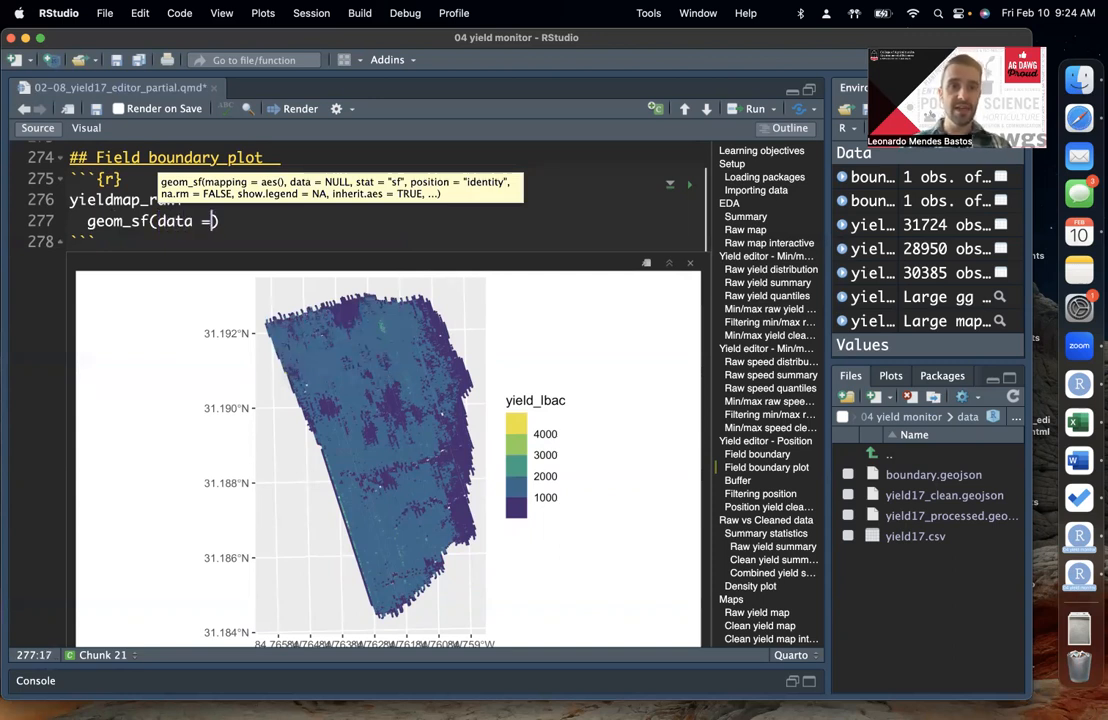
pyautogui.click(306, 235)
pyautogui.scroll(1, 309, 232)
pyautogui.click(222, 262)
pyautogui.write('bounda')
pyautogui.press('Down')
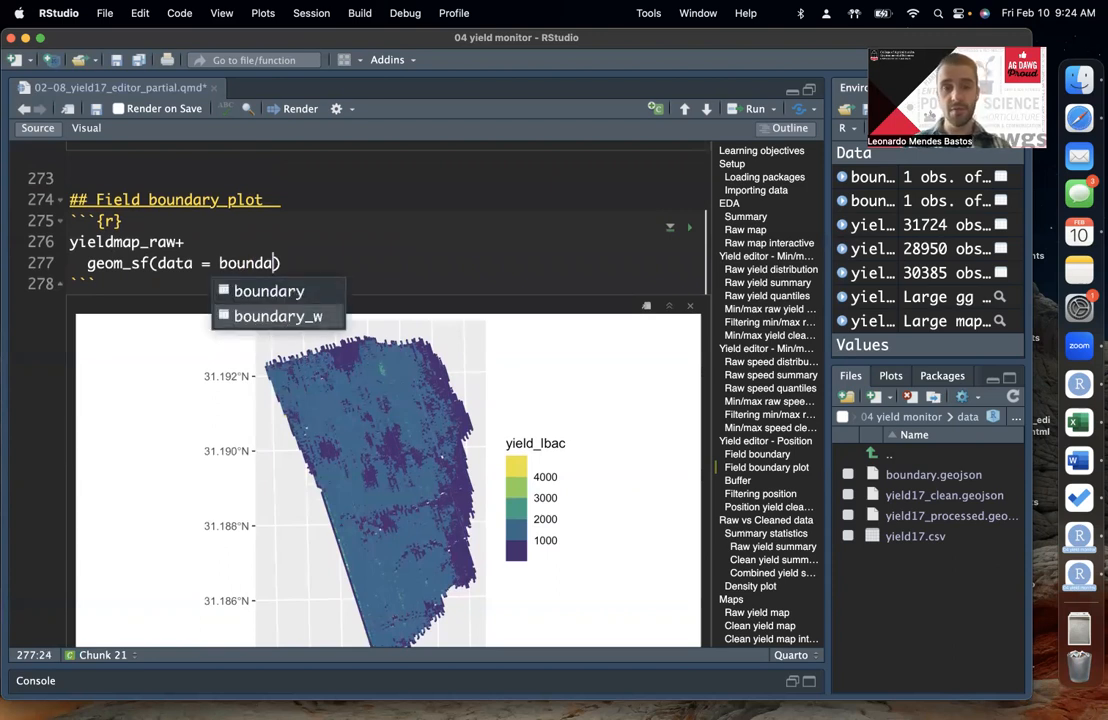
pyautogui.press('Return')
pyautogui.press('Right')
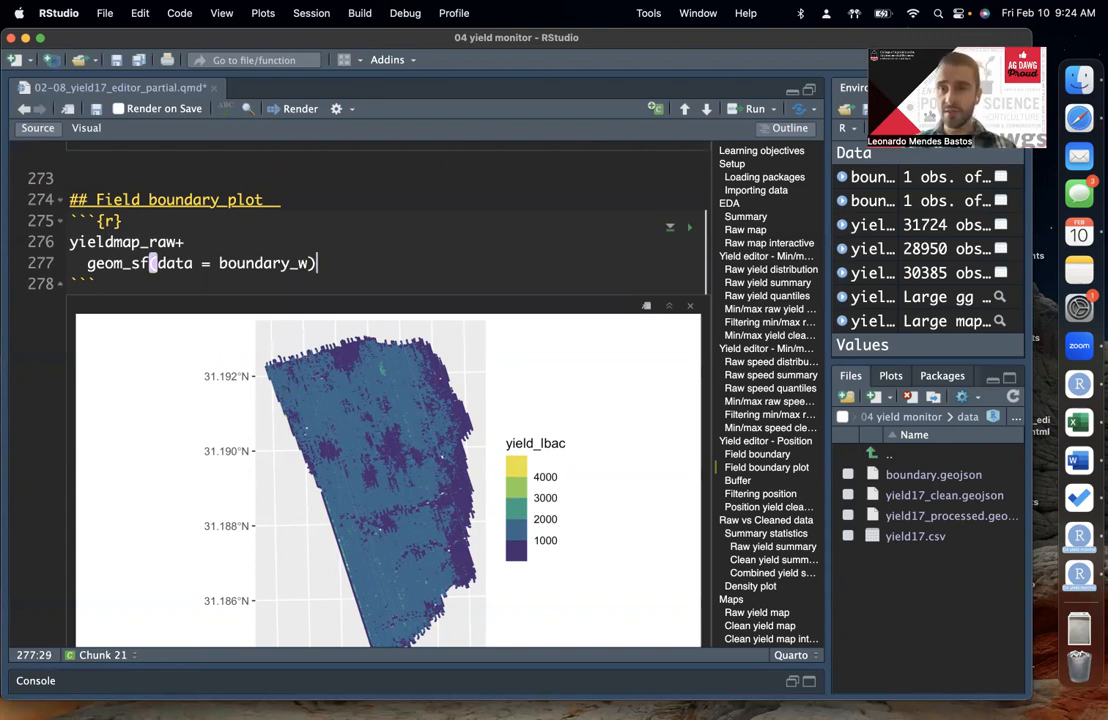
# Step: Run the yieldmap_raw plot with the boundary_w layer and view the resulting map
pyautogui.press('super+Return')
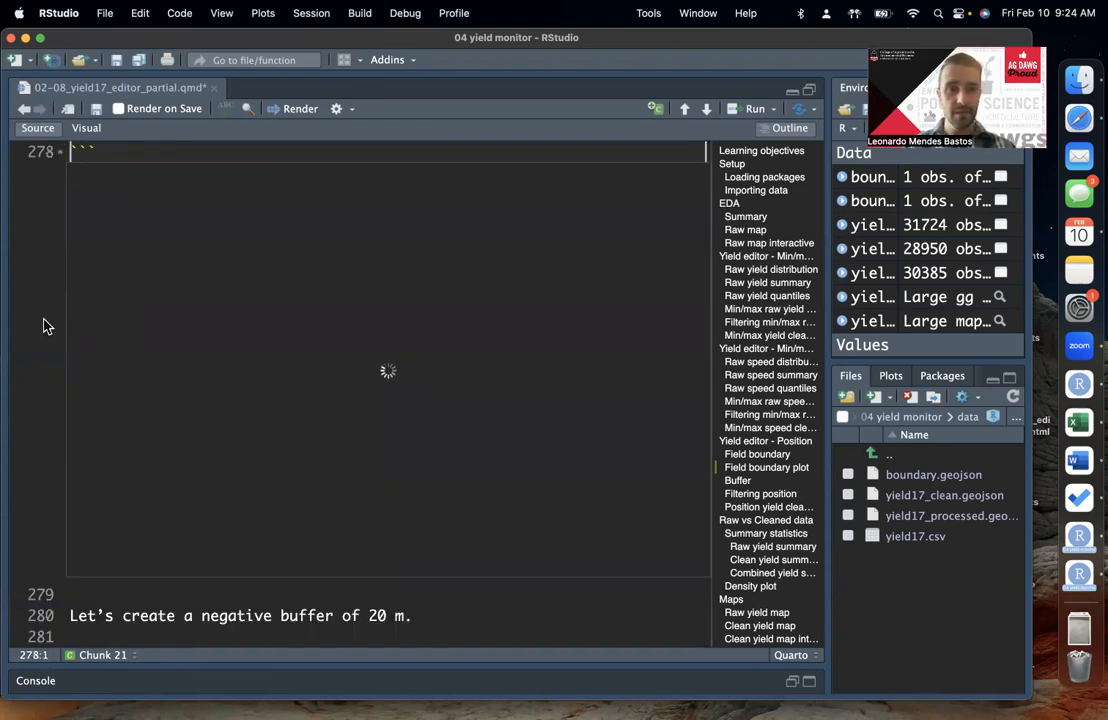
pyautogui.scroll(4, 43, 325)
pyautogui.scroll(-1, 378, 252)
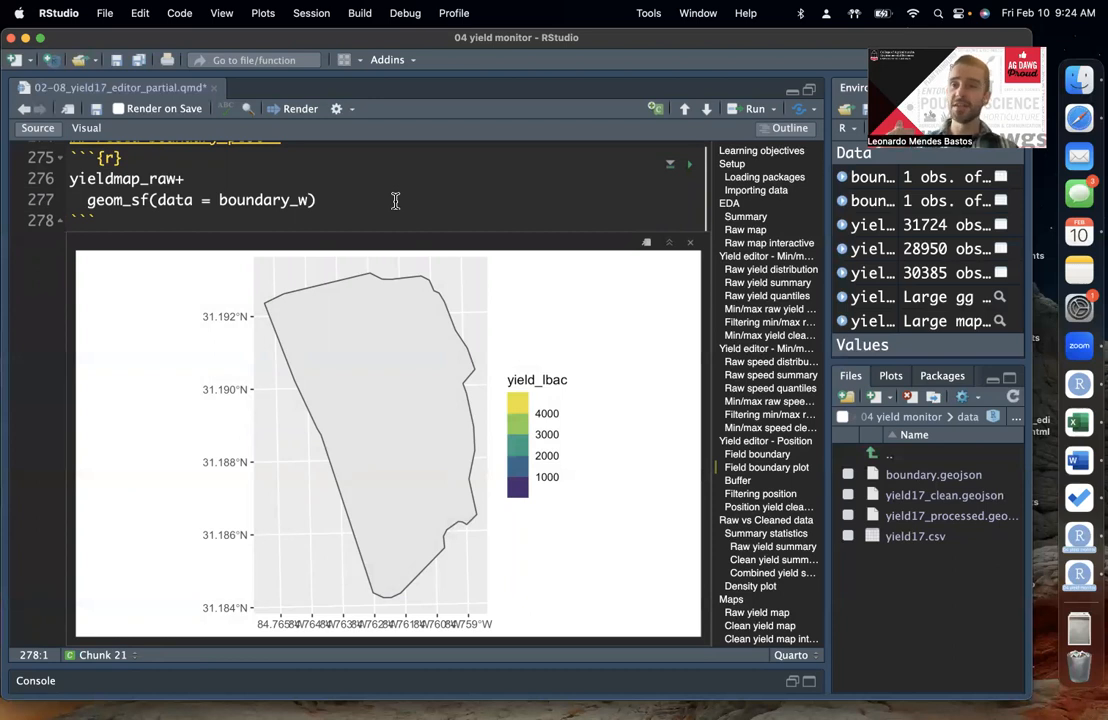
# Step: Add fill = NA on its own line in the boundary_w geom_sf layer and rerun the plot
pyautogui.click(309, 196)
pyautogui.write(',')
pyautogui.press('Return')
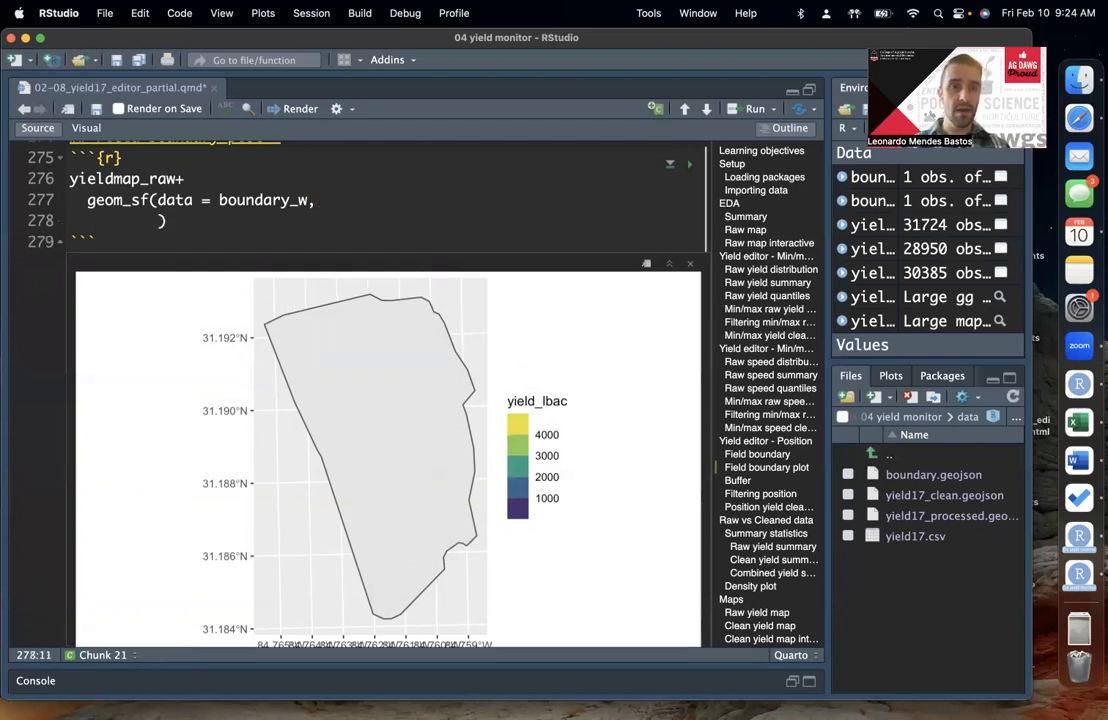
pyautogui.press('Return')
pyautogui.write('fill = NA')
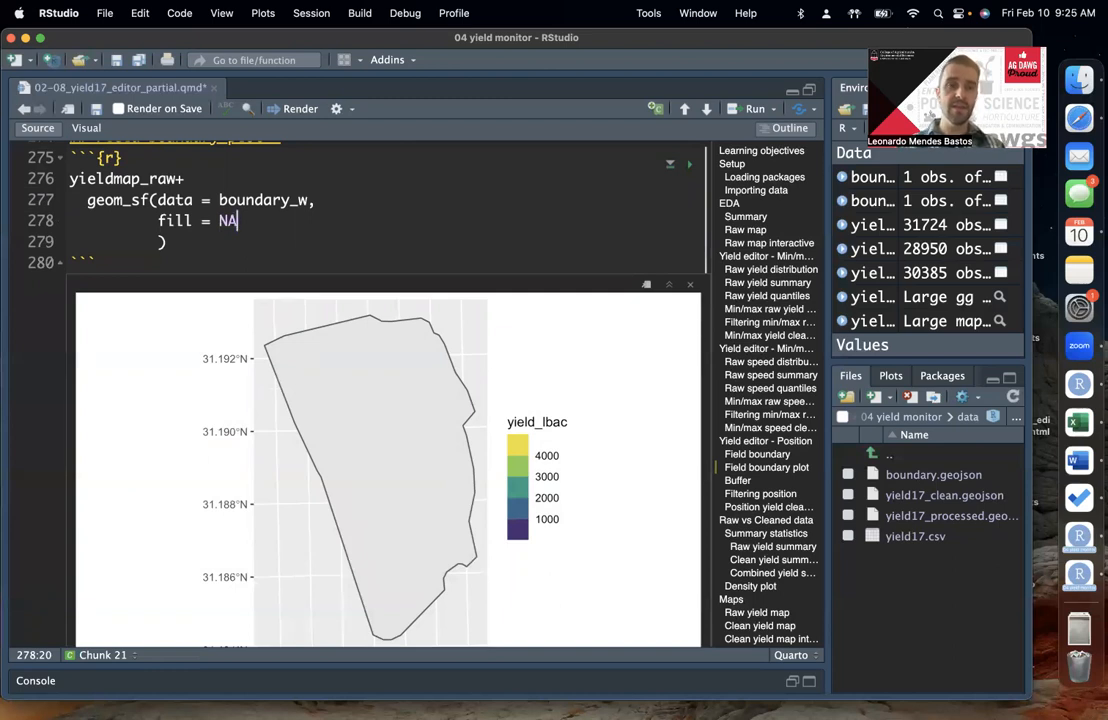
pyautogui.press('super+Return')
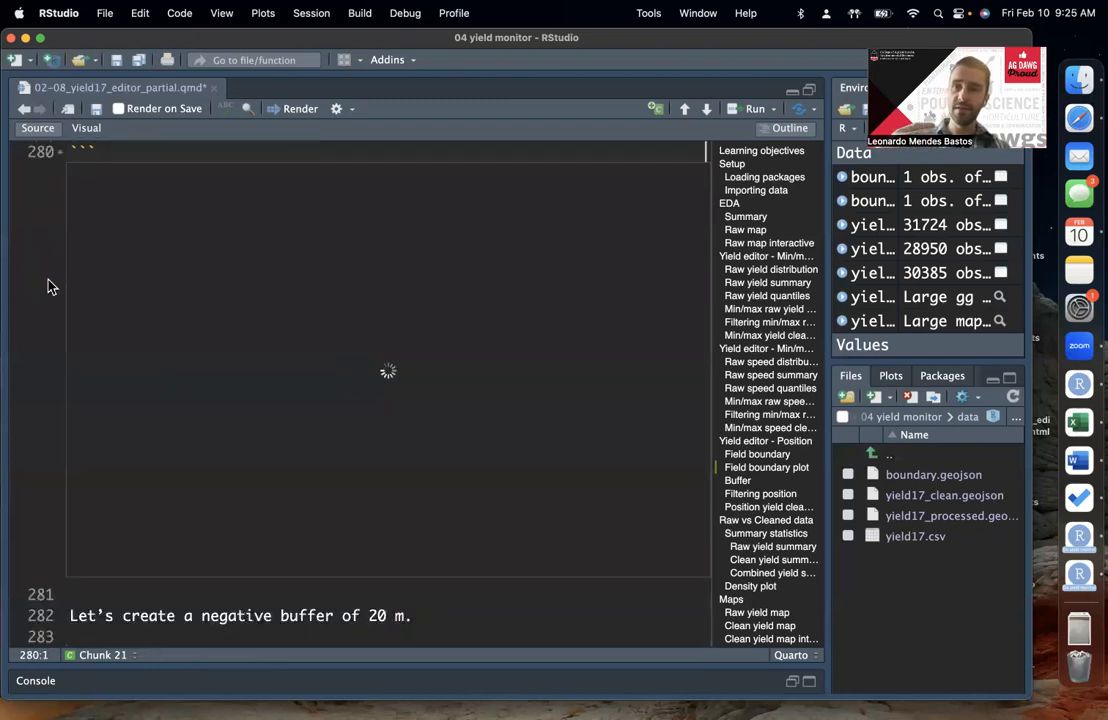
# Step: Examine the raw yield map with the field boundary outline drawn around it
pyautogui.scroll(1, 284, 445)
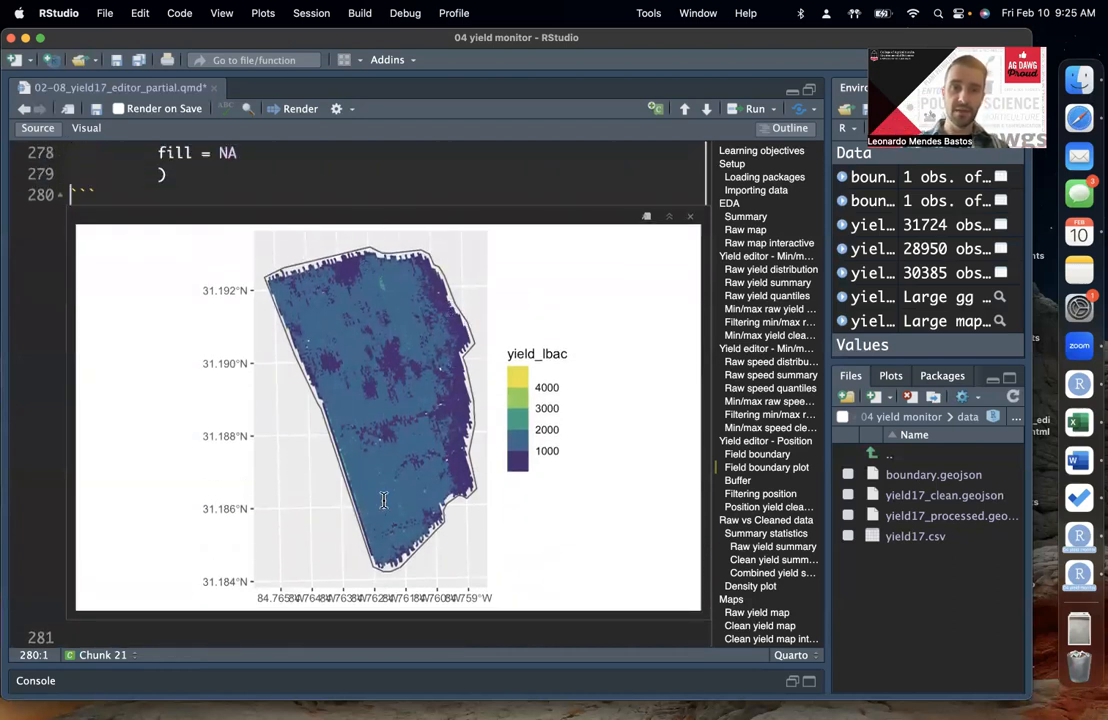
pyautogui.scroll(1, 383, 500)
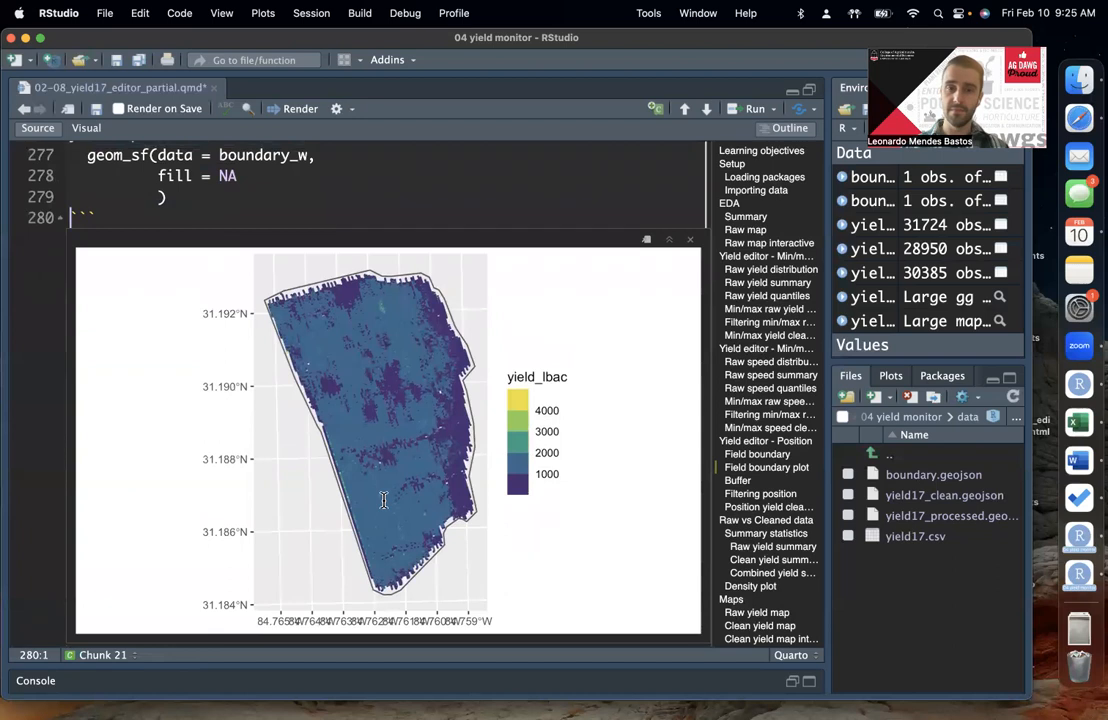
pyautogui.scroll(2, 383, 500)
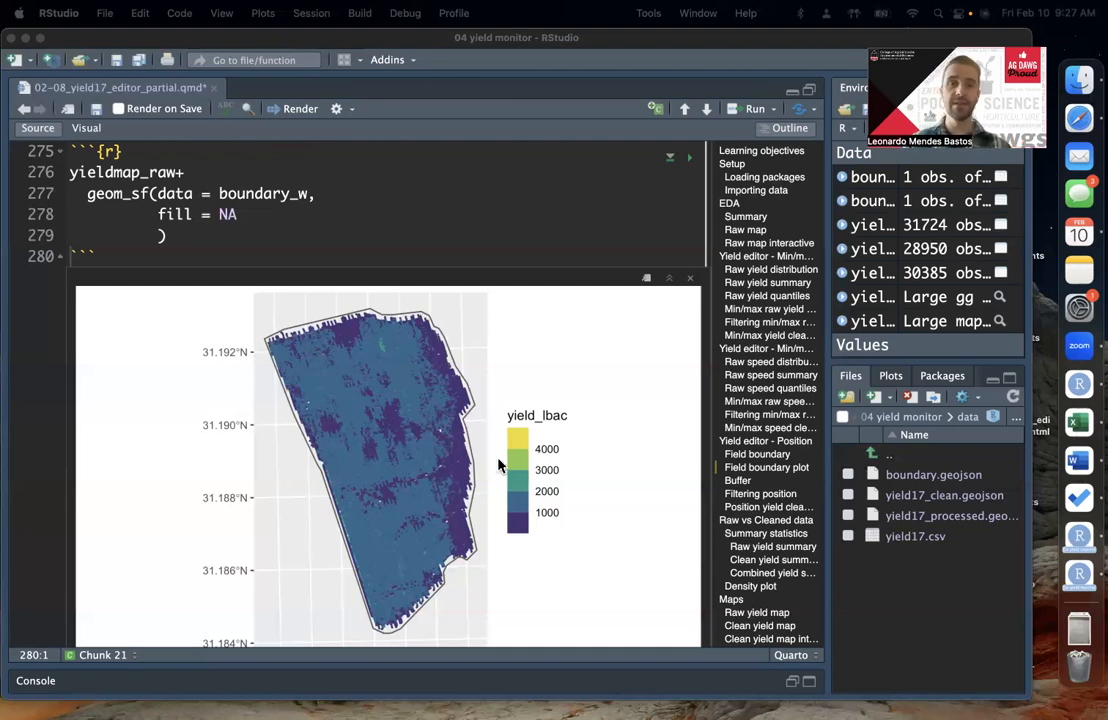
pyautogui.scroll(-2, 500, 465)
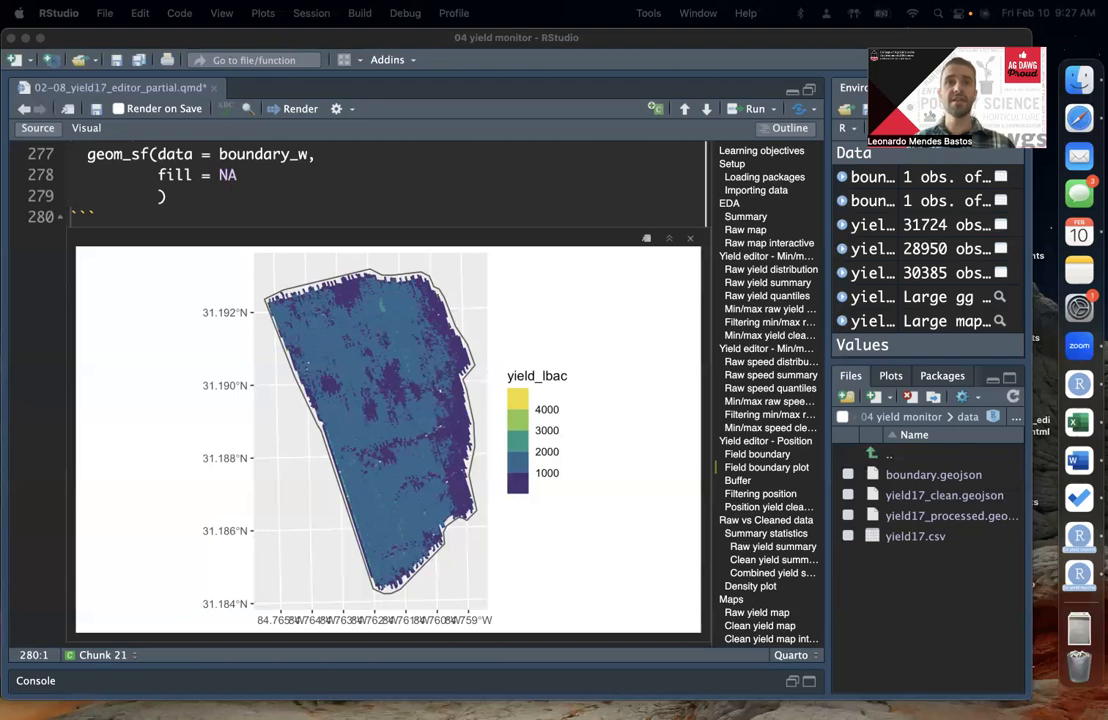
pyautogui.scroll(-1, 345, 273)
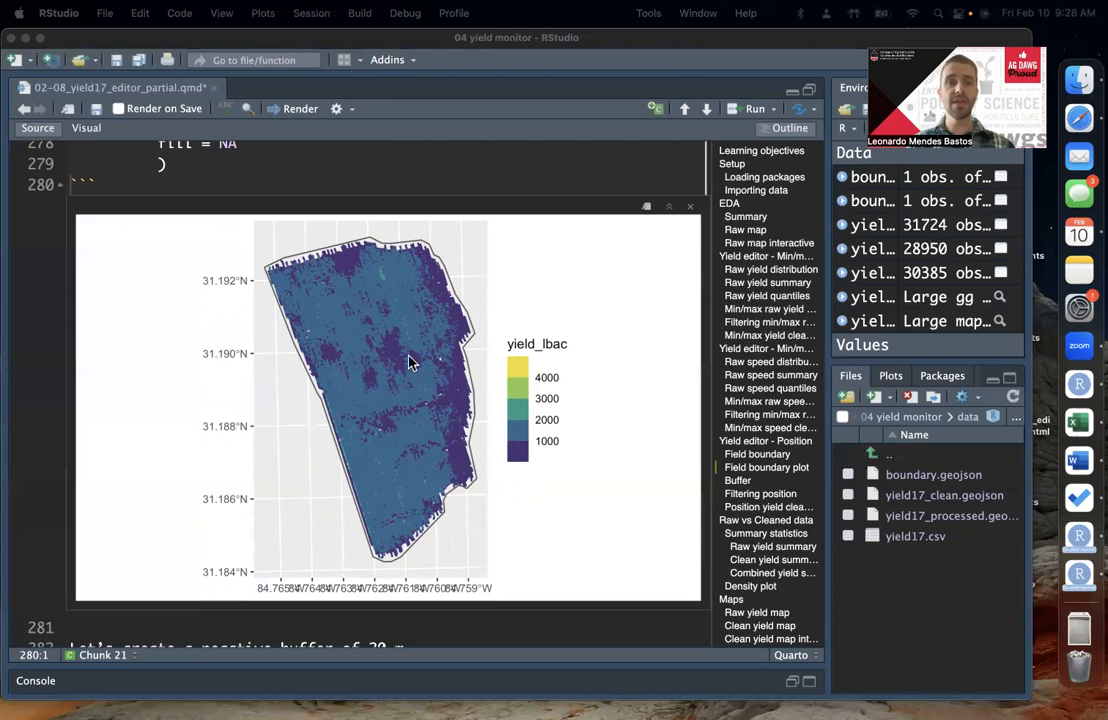
# Step: In the Buffer chunk, assign boundary_w to buffer and pipe it with %>% into a new line
pyautogui.scroll(-5, 408, 358)
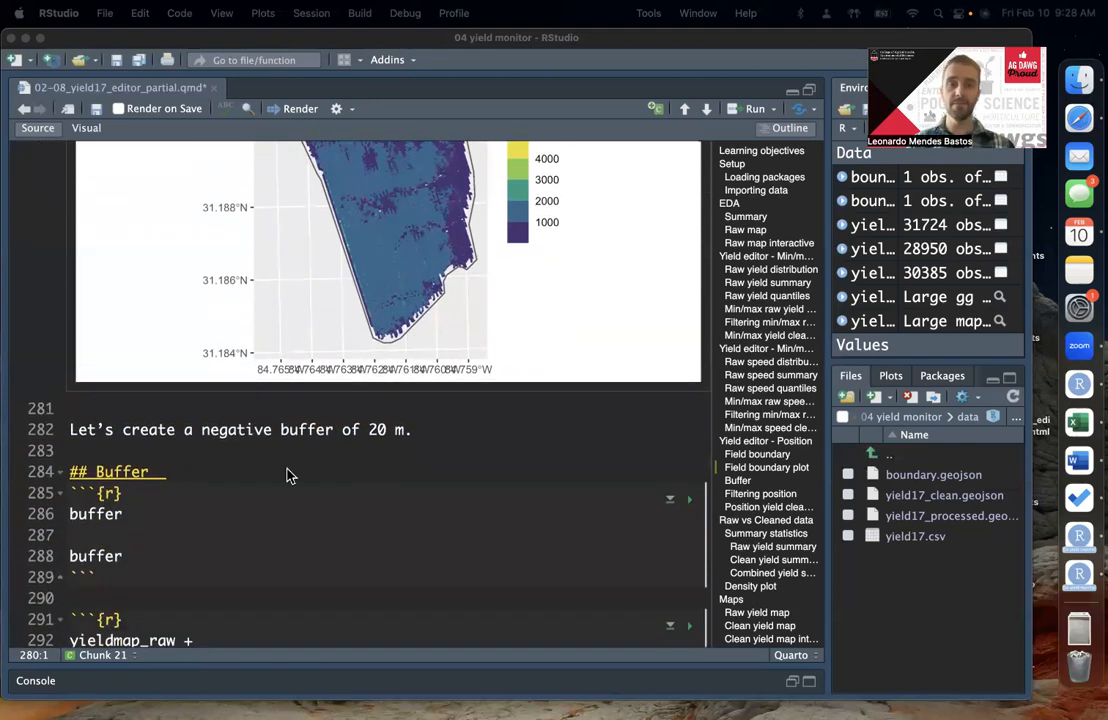
pyautogui.click(240, 507)
pyautogui.scroll(-3, 240, 507)
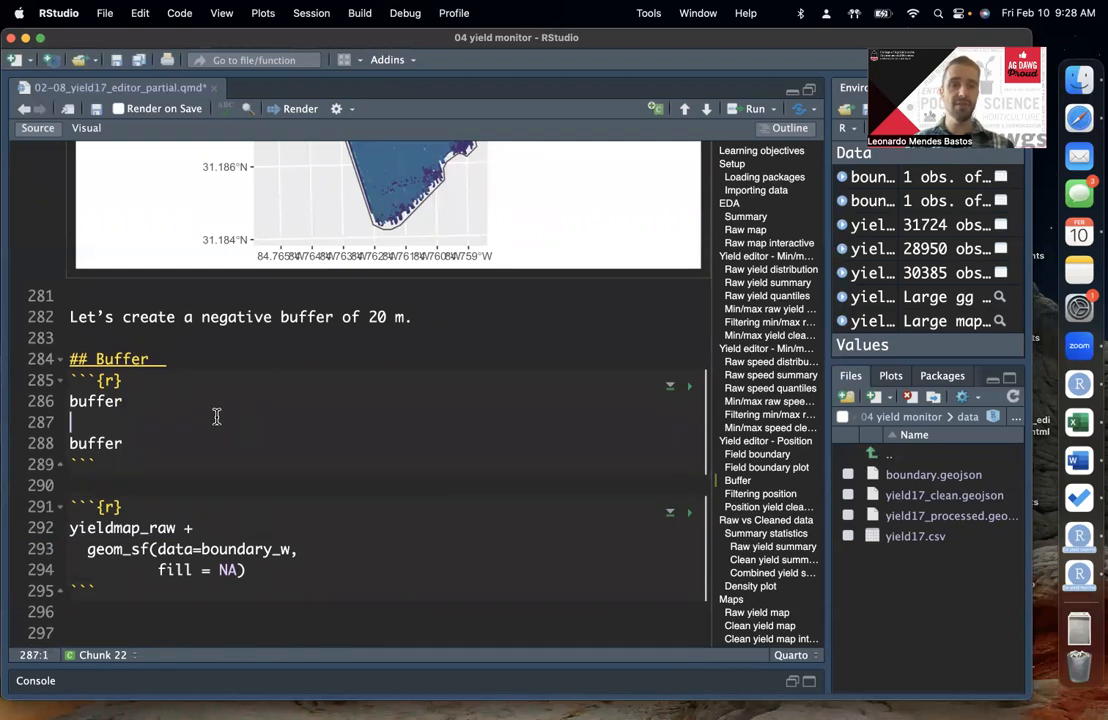
pyautogui.scroll(-2, 216, 416)
pyautogui.write('<- ')
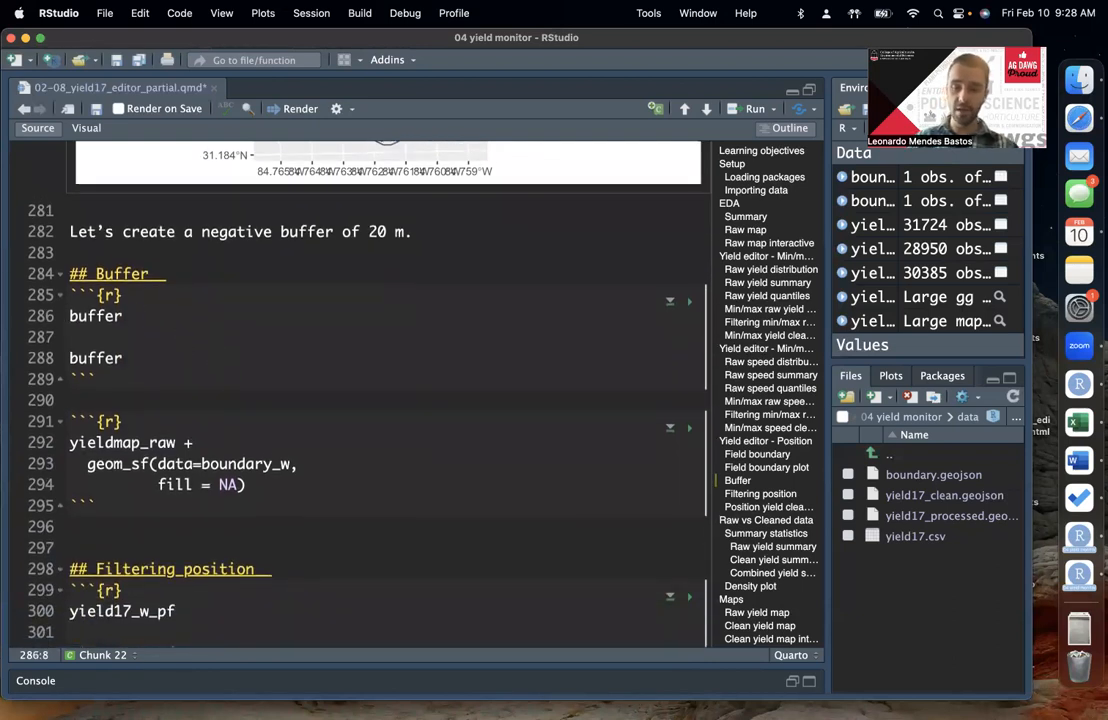
pyautogui.write('bou')
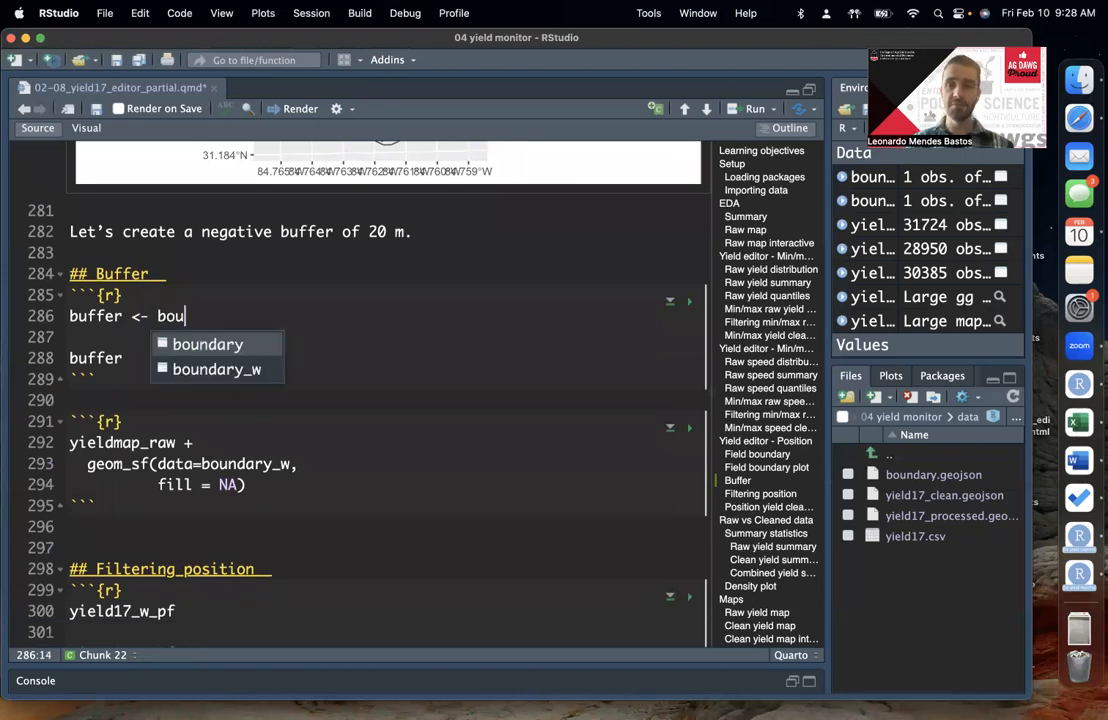
pyautogui.press('Down')
pyautogui.press('Return')
pyautogui.press('Down')
pyautogui.press('Up')
pyautogui.press('End')
pyautogui.write('%>%')
pyautogui.press('Return')
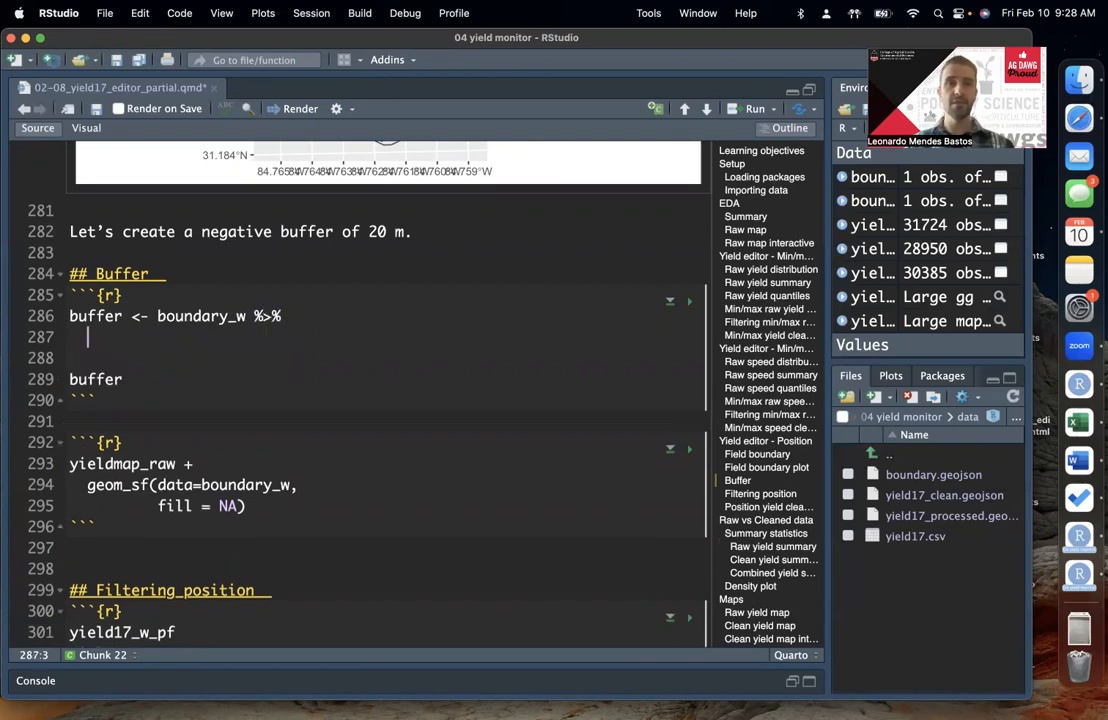
# Step: Add st_buffer(dist = -20) on line 287 to complete the buffer pipeline
pyautogui.write('st_bu')
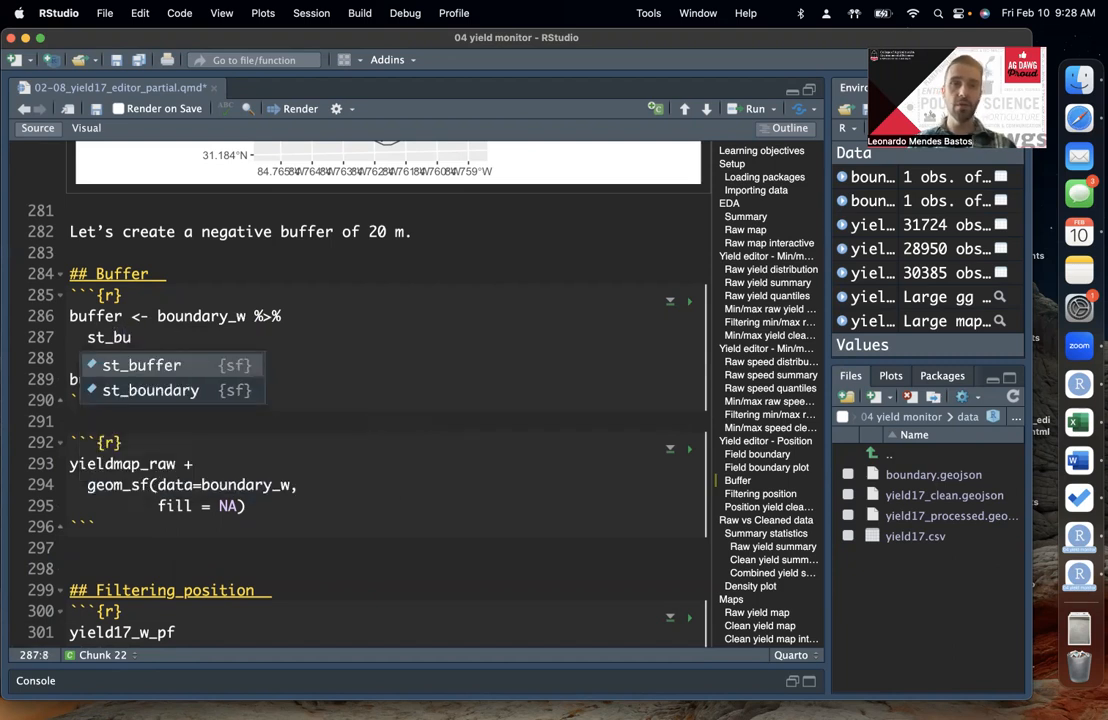
pyautogui.press('Return')
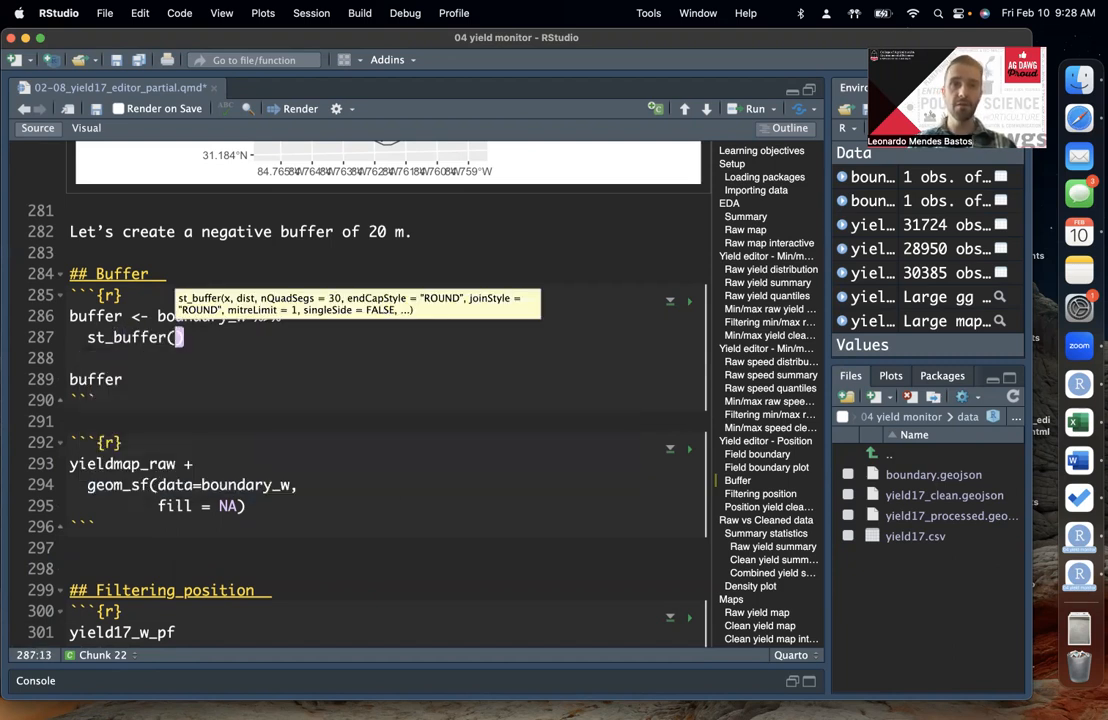
pyautogui.press('Right')
pyautogui.press('Left')
pyautogui.press('Tab')
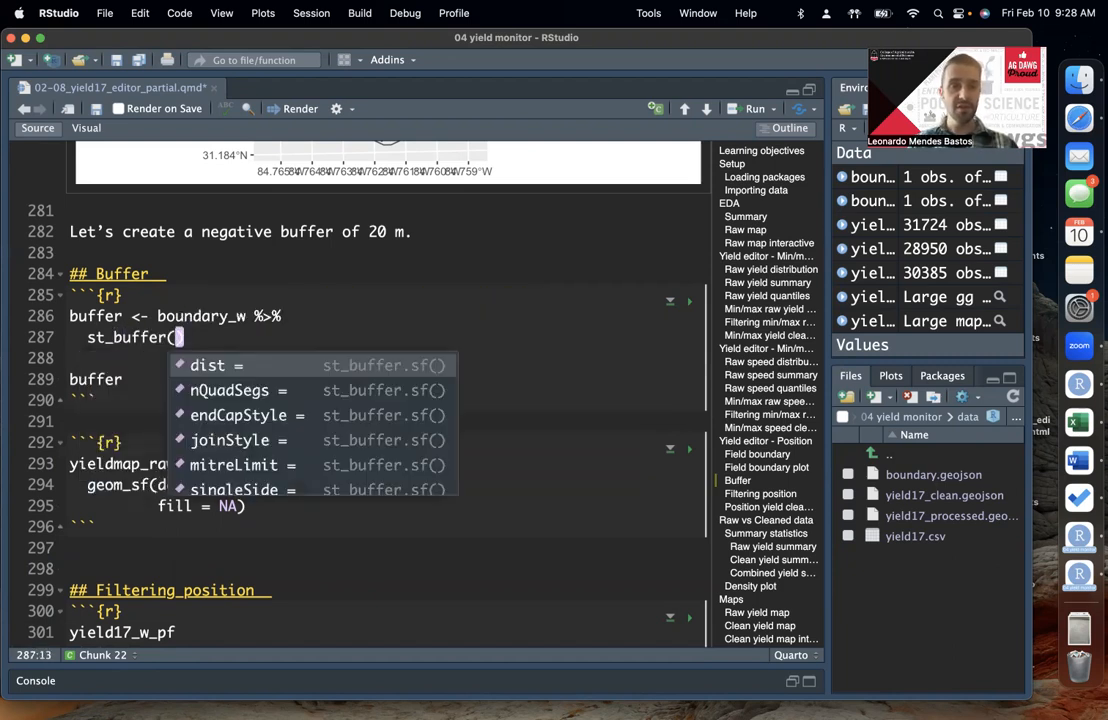
pyautogui.press('Return')
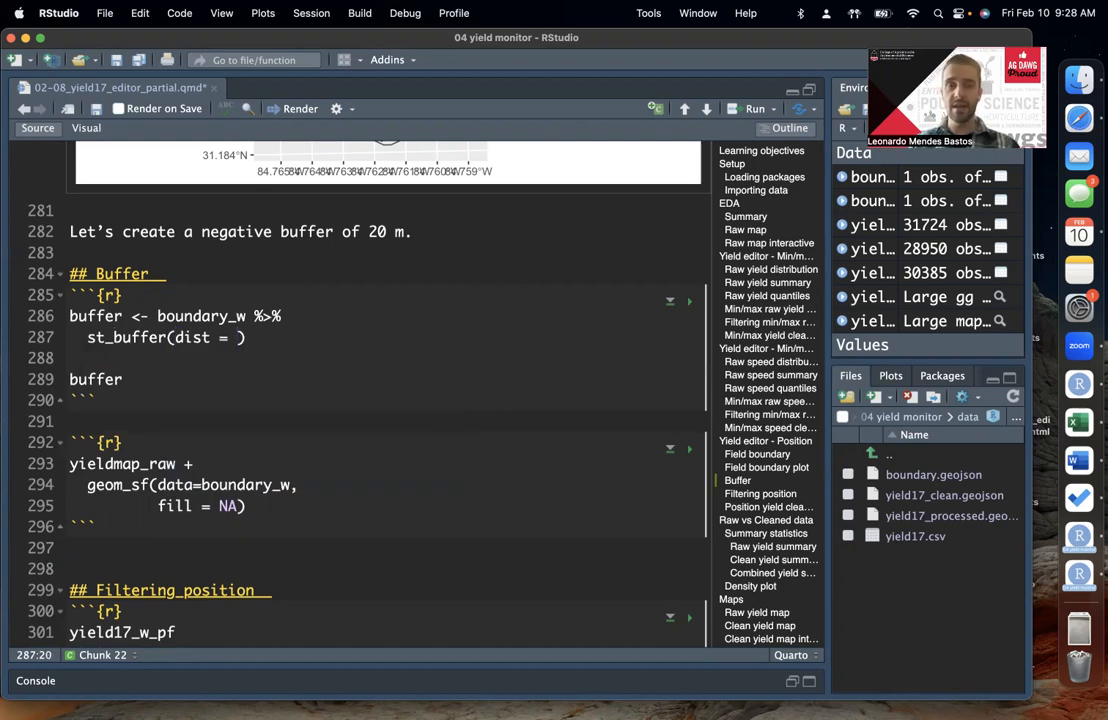
pyautogui.write('-20')
pyautogui.press('Left')
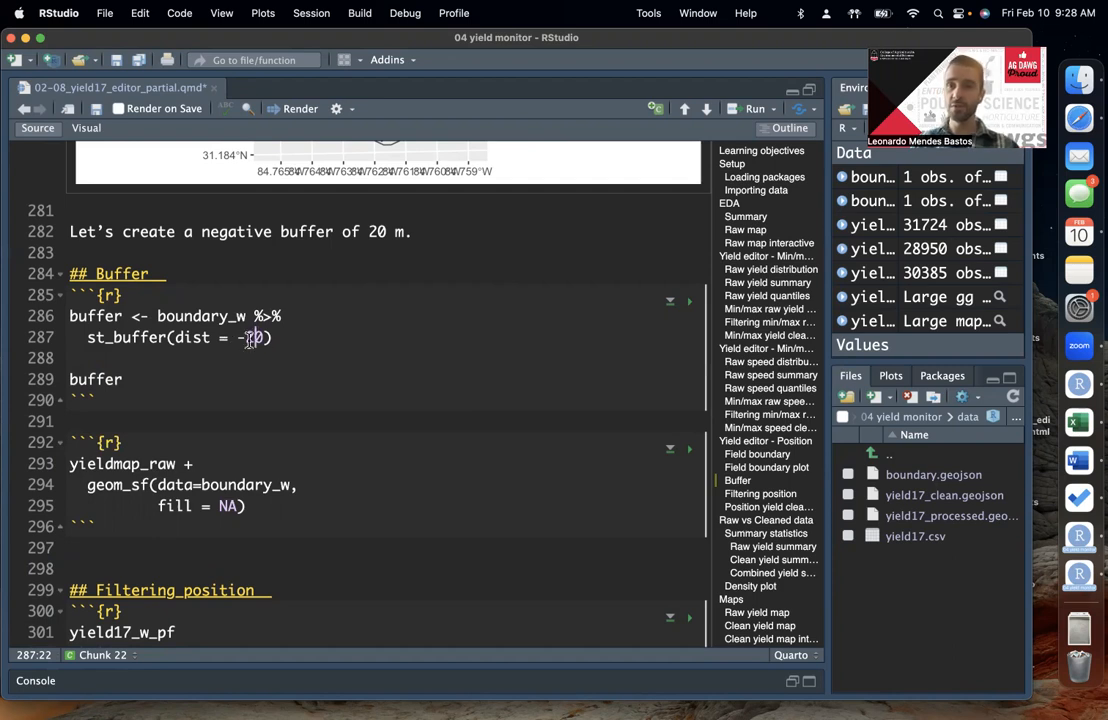
# Step: Review how the boundary_w input and the -20 distance work together in the buffer code
pyautogui.scroll(2, 250, 338)
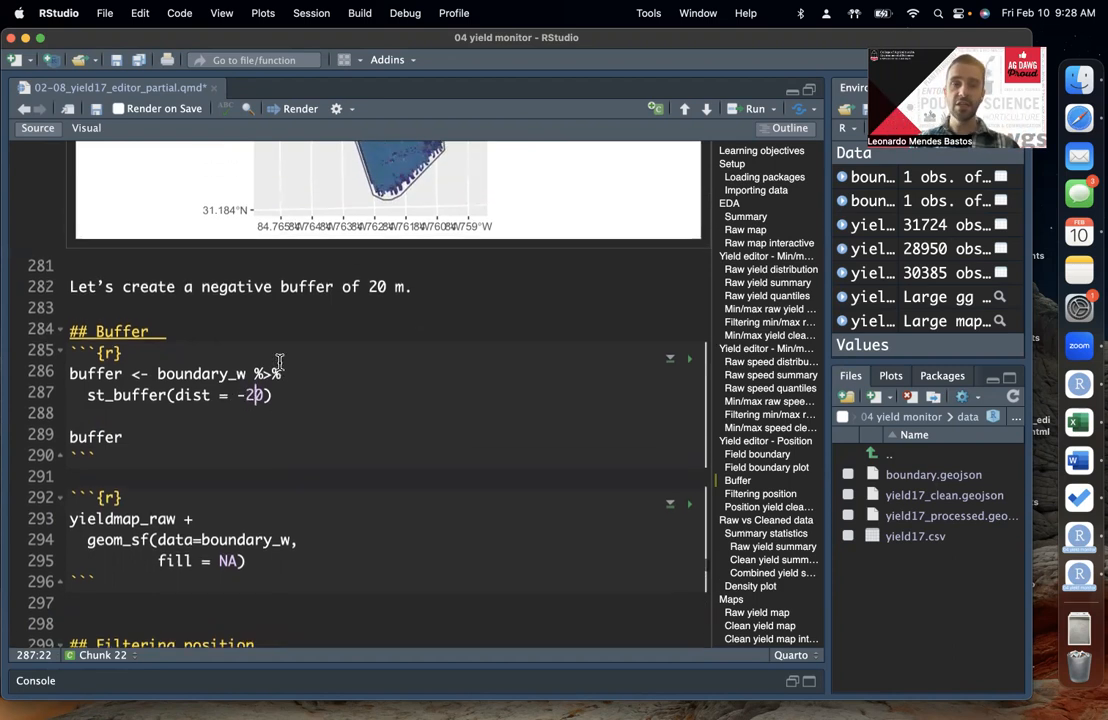
pyautogui.doubleClick(258, 395)
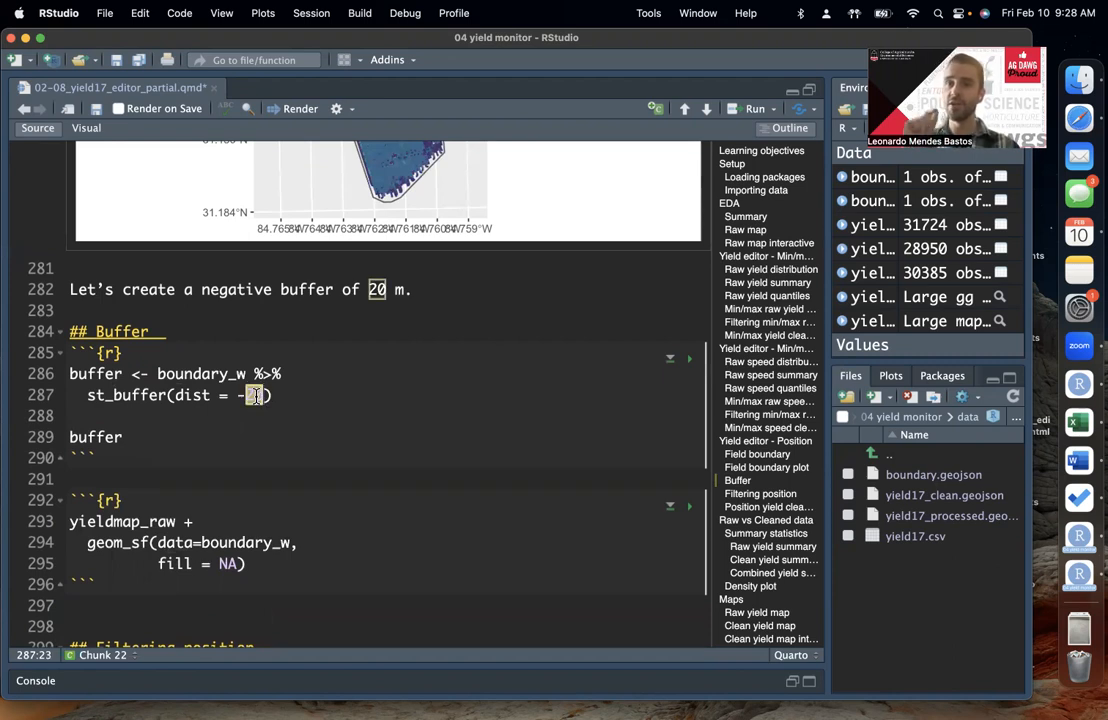
pyautogui.click(213, 373)
pyautogui.doubleClick(215, 374)
pyautogui.click(220, 374)
pyautogui.doubleClick(222, 375)
pyautogui.click(224, 375)
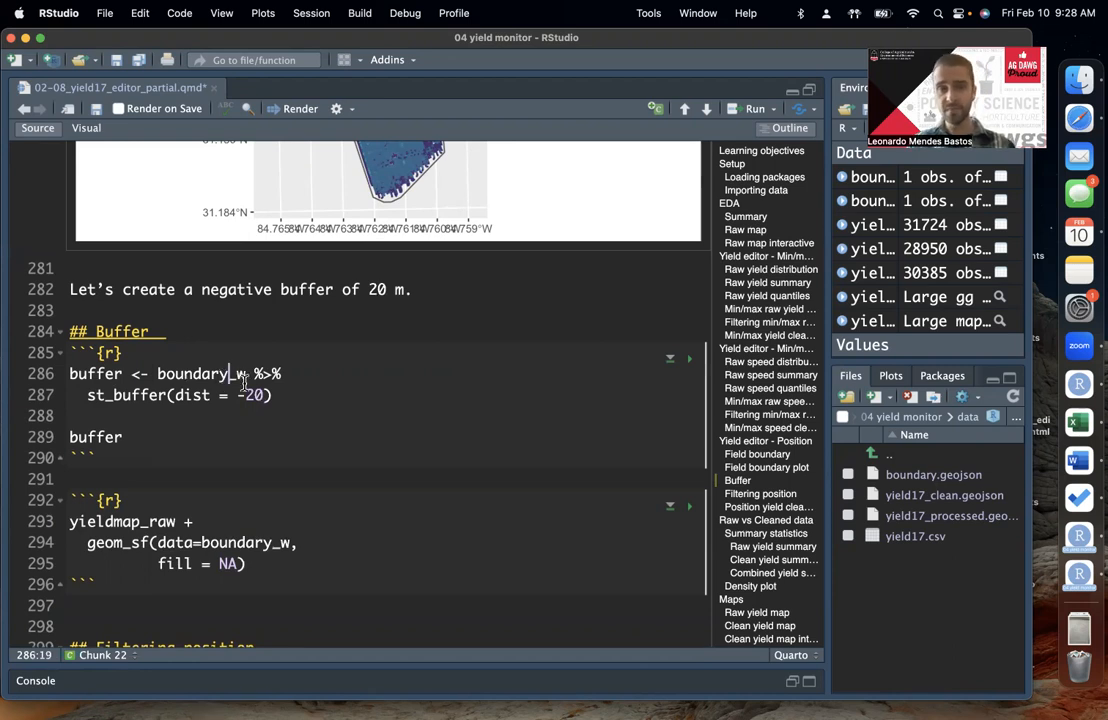
pyautogui.doubleClick(255, 396)
pyautogui.doubleClick(217, 375)
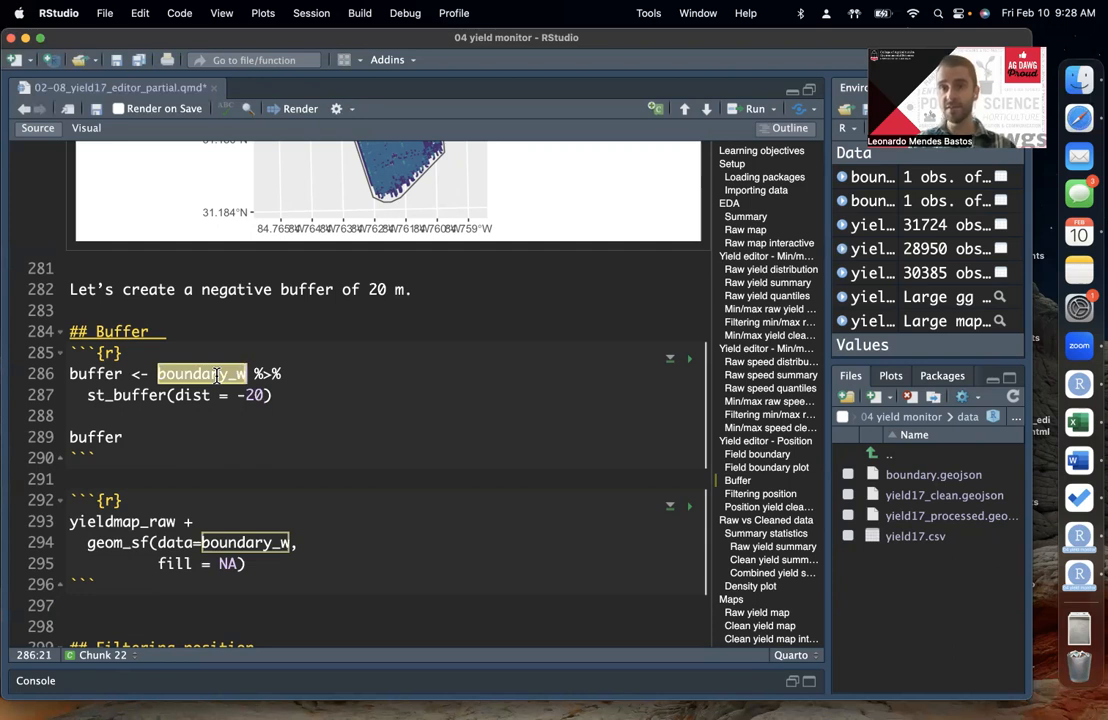
pyautogui.doubleClick(255, 396)
pyautogui.click(277, 399)
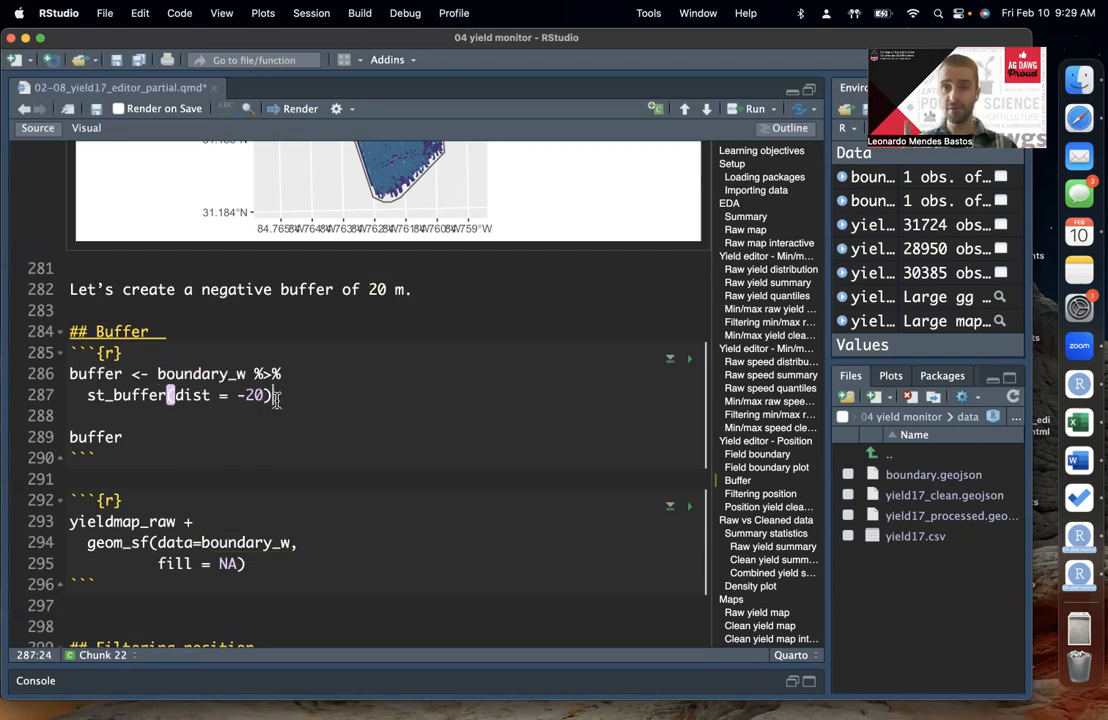
pyautogui.scroll(2, 276, 399)
pyautogui.click(230, 432)
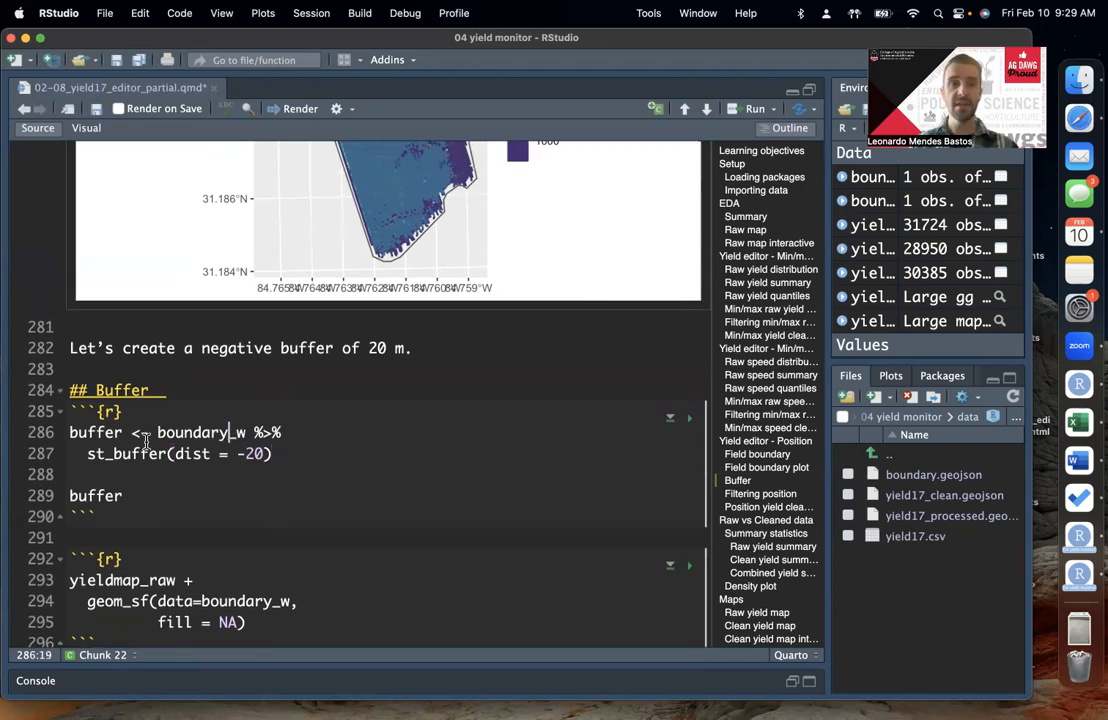
pyautogui.doubleClick(222, 432)
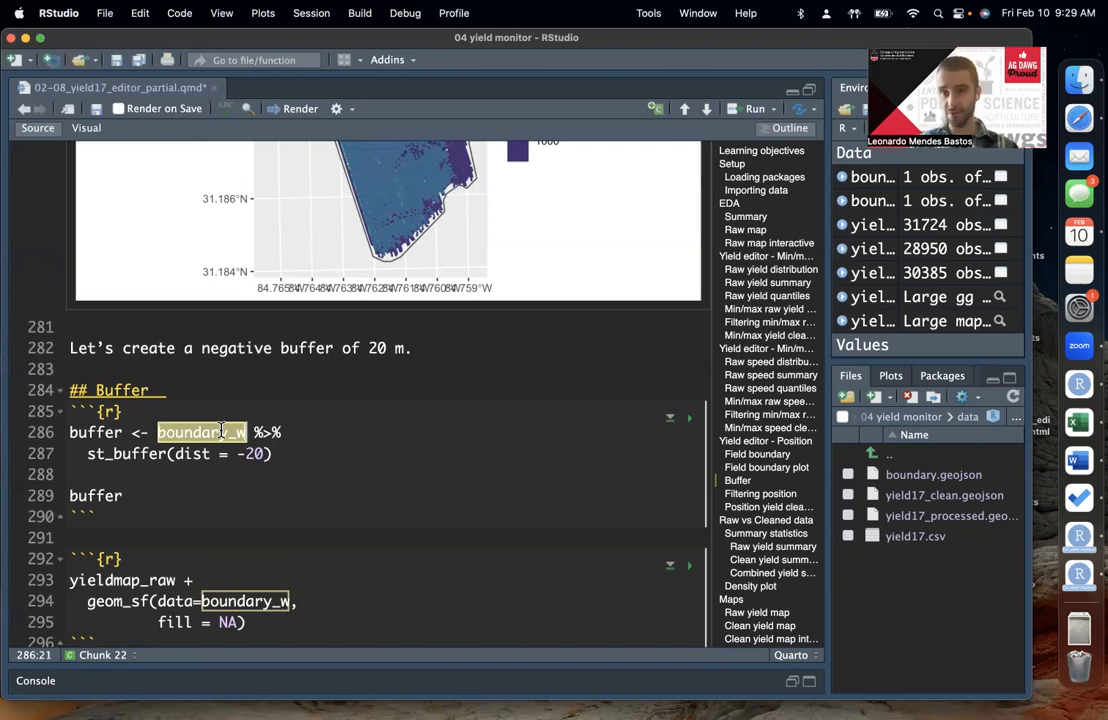
pyautogui.click(211, 430)
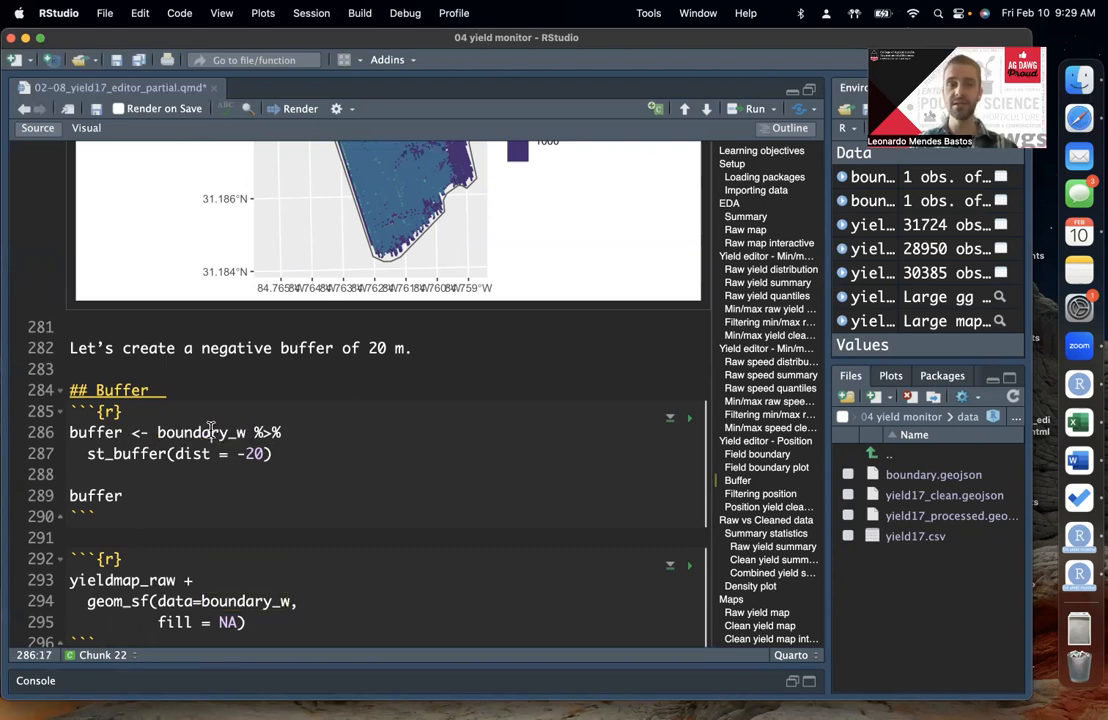
pyautogui.doubleClick(254, 453)
pyautogui.click(257, 452)
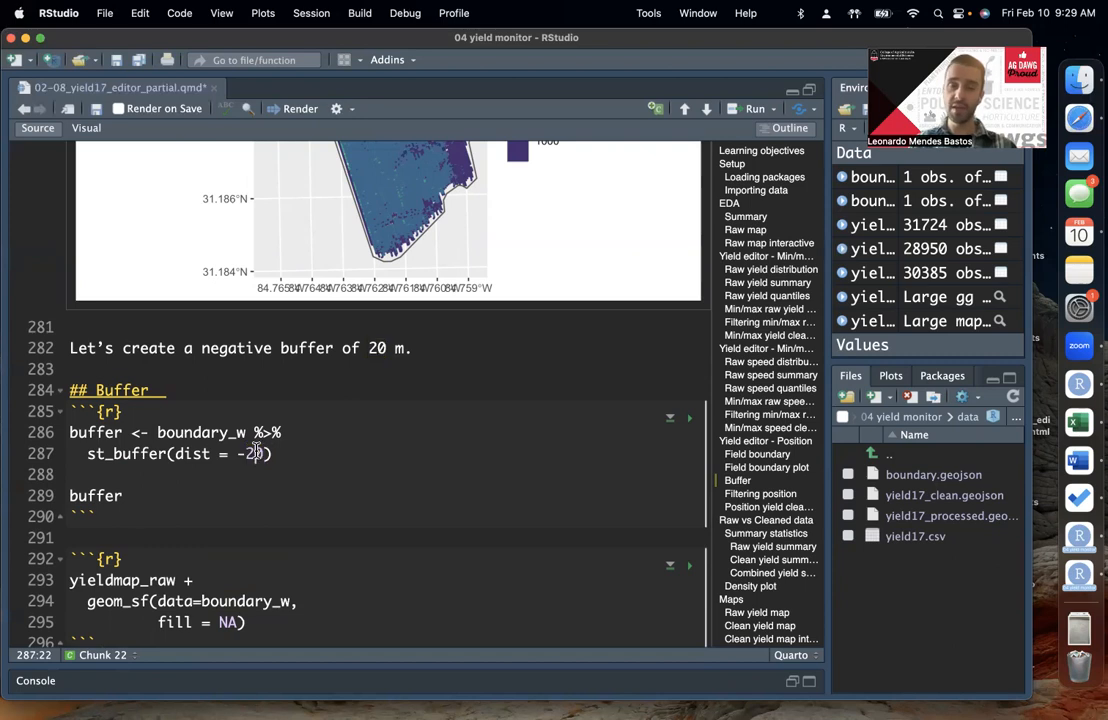
pyautogui.doubleClick(215, 432)
pyautogui.click(215, 432)
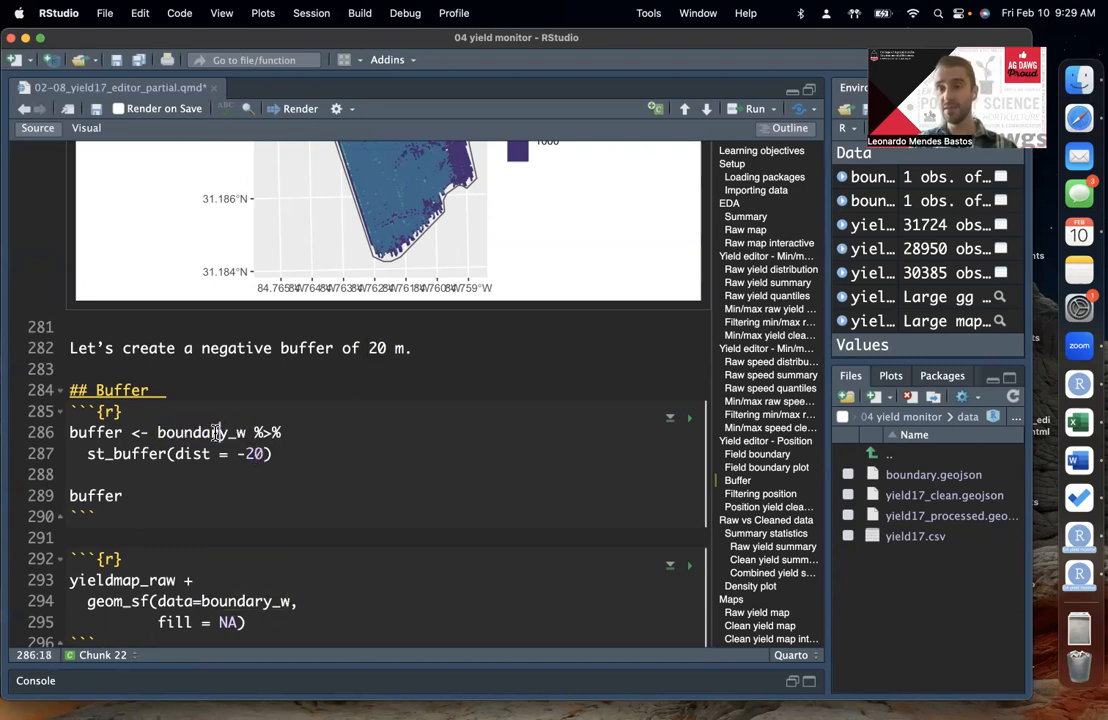
# Step: Run the buffer assignment and print the buffer object below the chunk
pyautogui.click(276, 450)
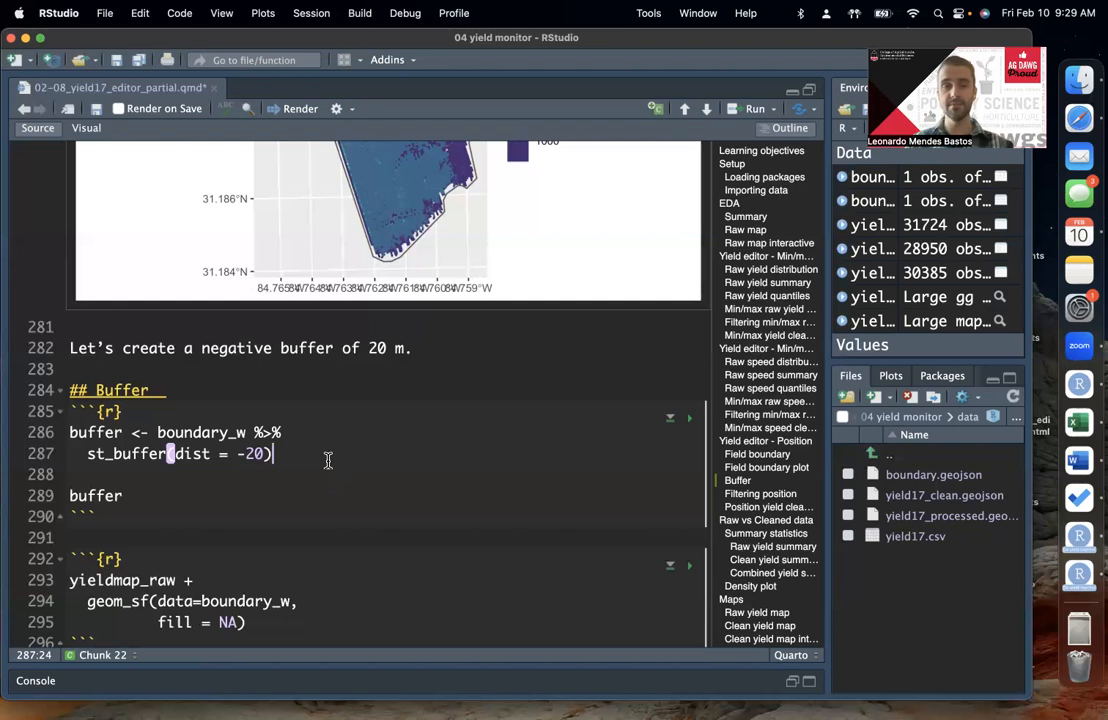
pyautogui.press('super+Return')
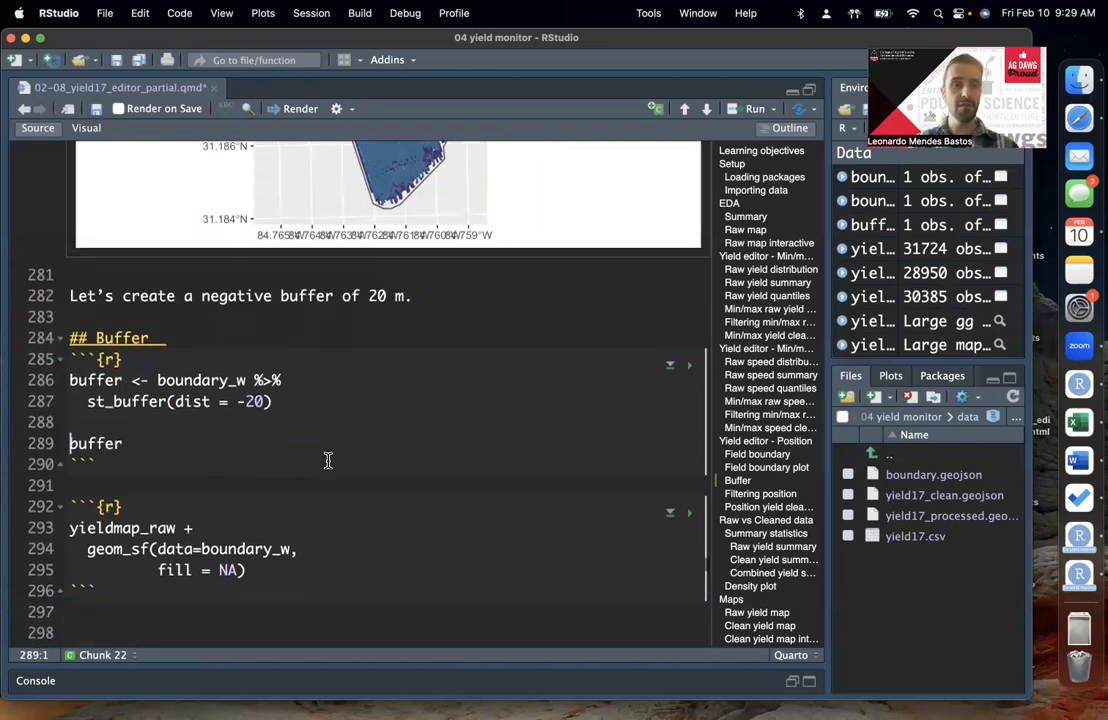
pyautogui.scroll(-3, 326, 459)
pyautogui.click(172, 390)
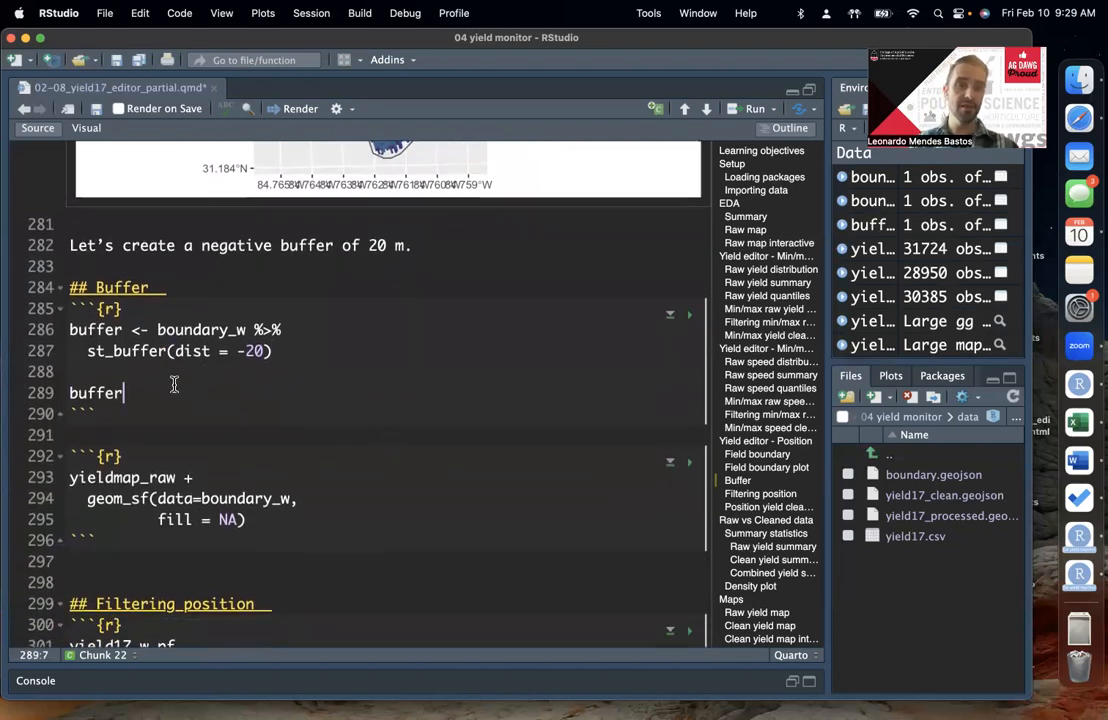
pyautogui.press('super+Return')
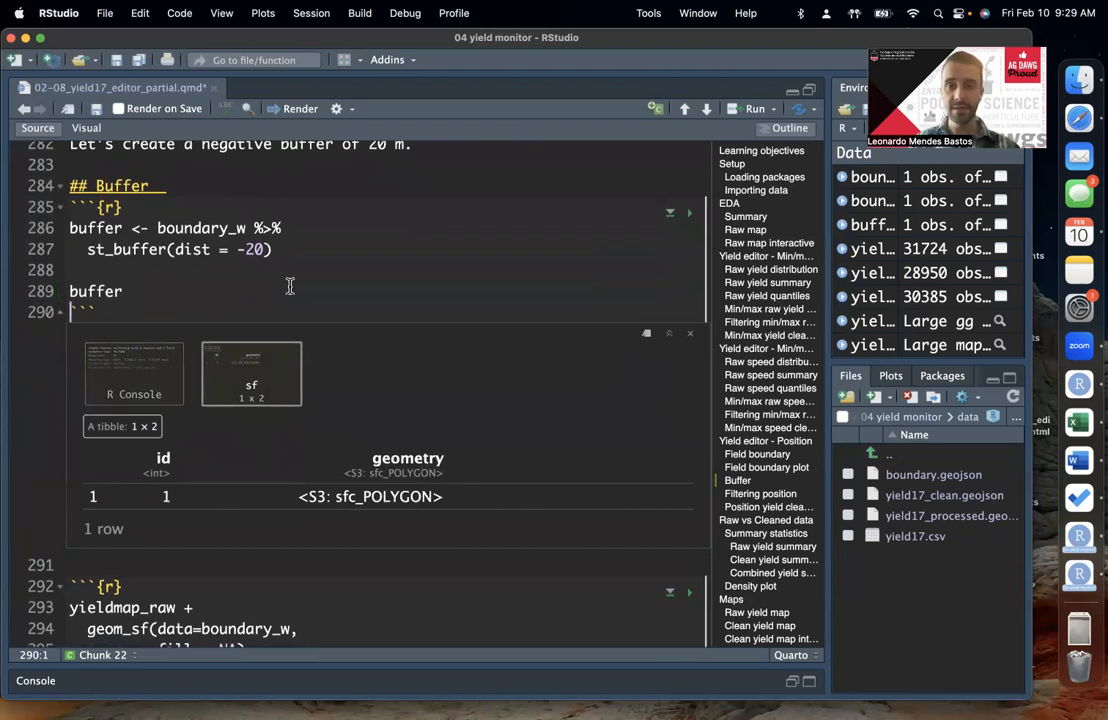
pyautogui.press('XF86AudioRaiseVolume')
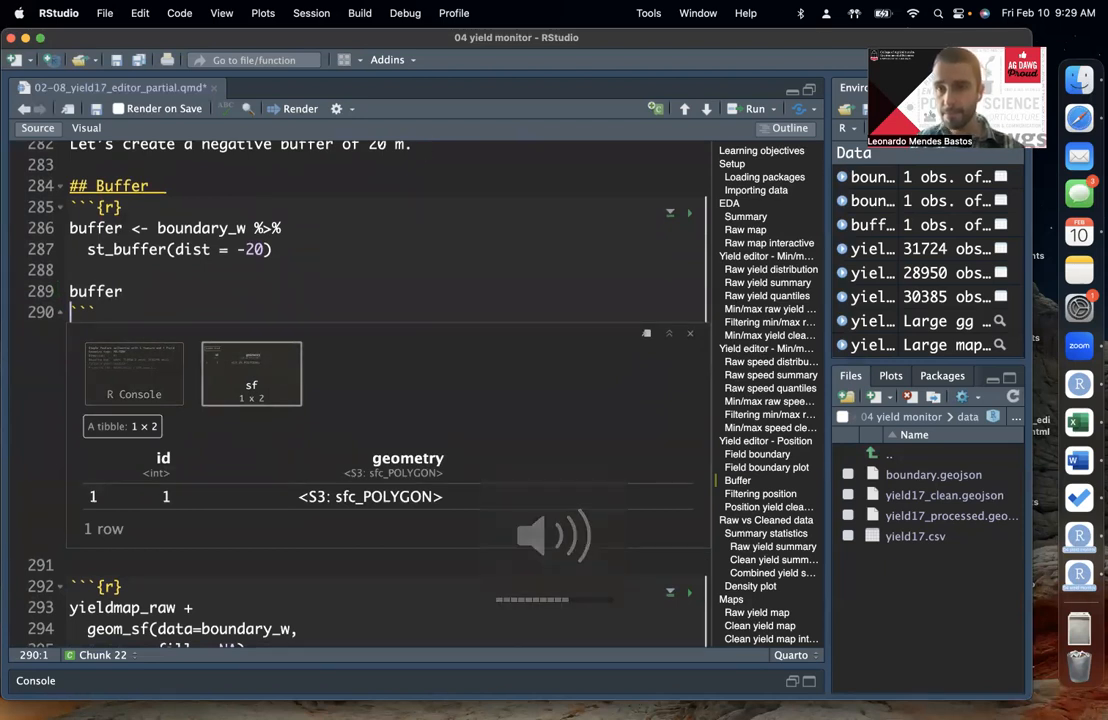
pyautogui.click(930, 42)
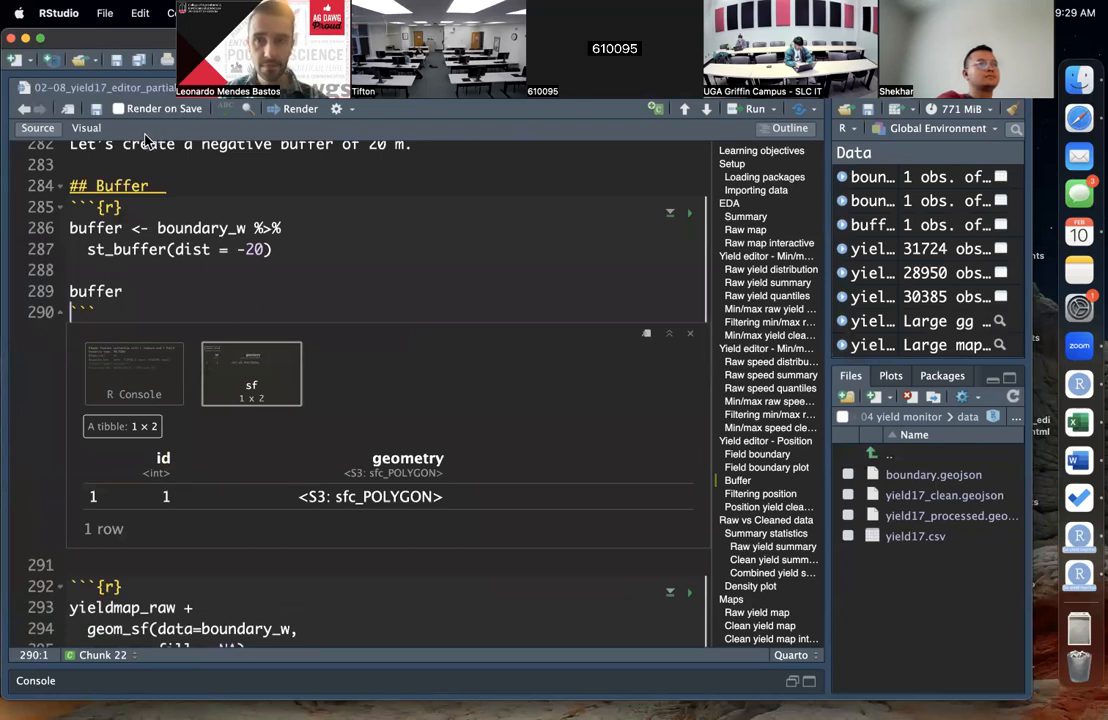
pyautogui.click(172, 293)
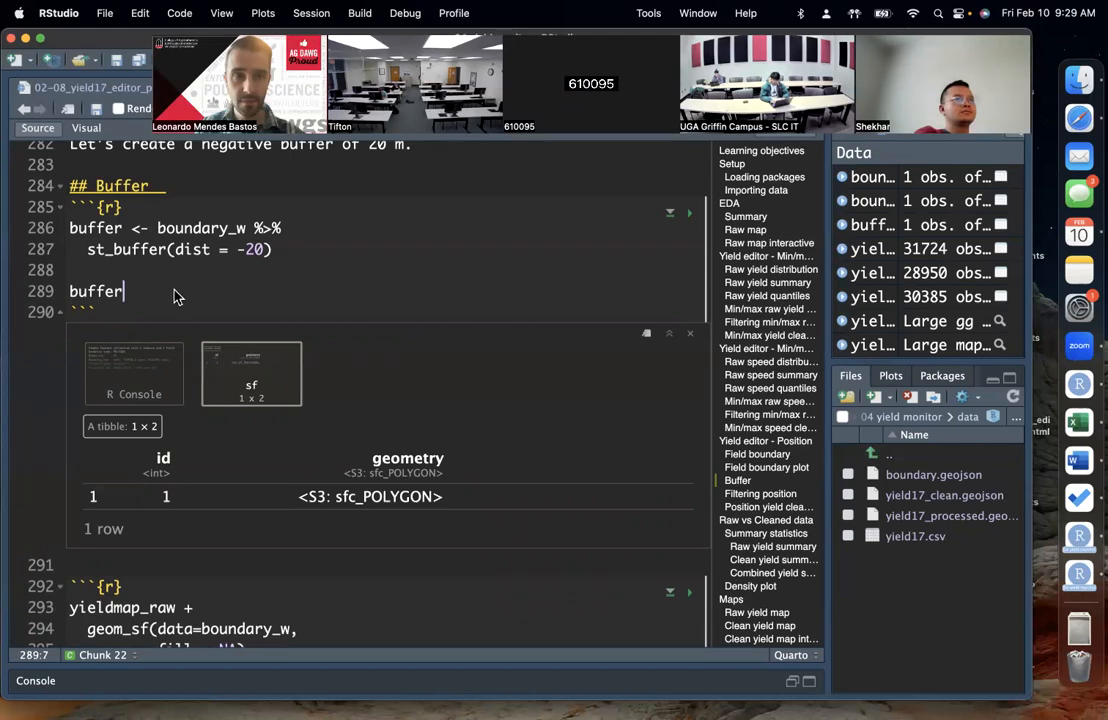
pyautogui.scroll(1, 257, 298)
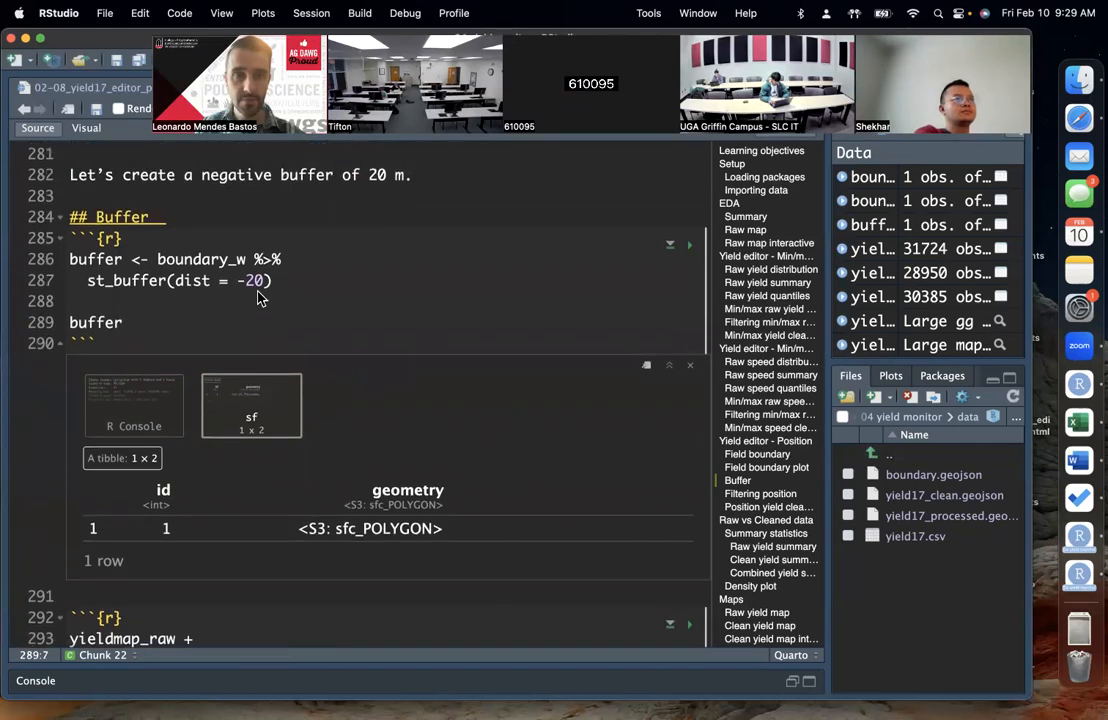
pyautogui.scroll(1, 214, 306)
pyautogui.doubleClick(255, 306)
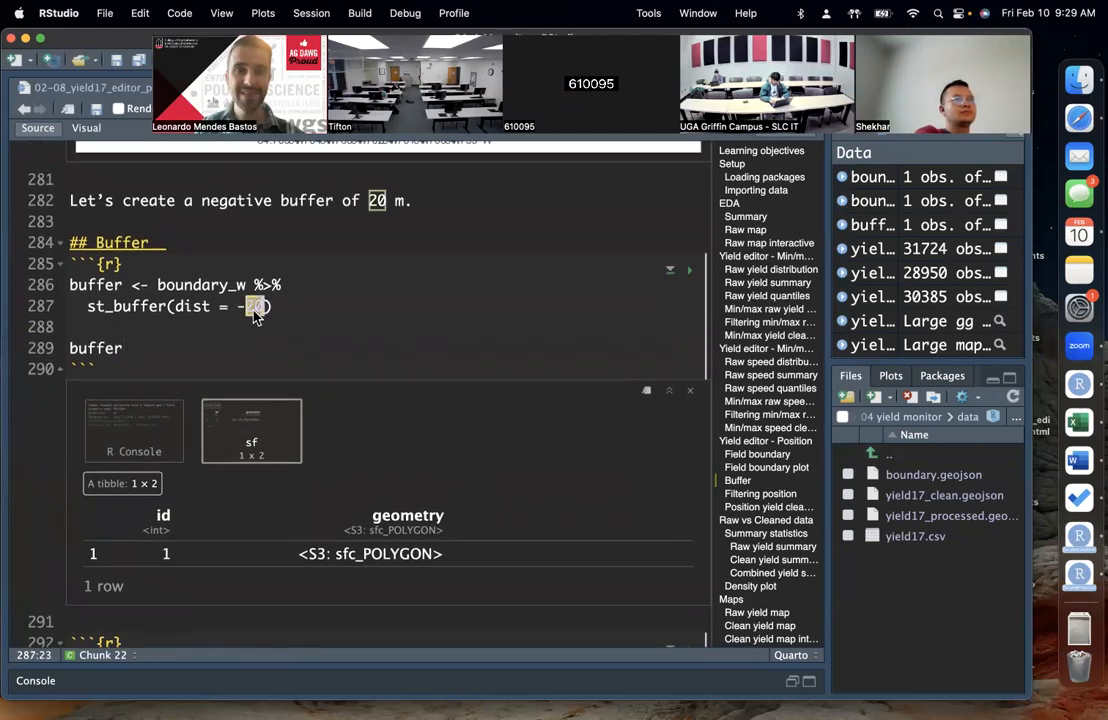
pyautogui.click(254, 308)
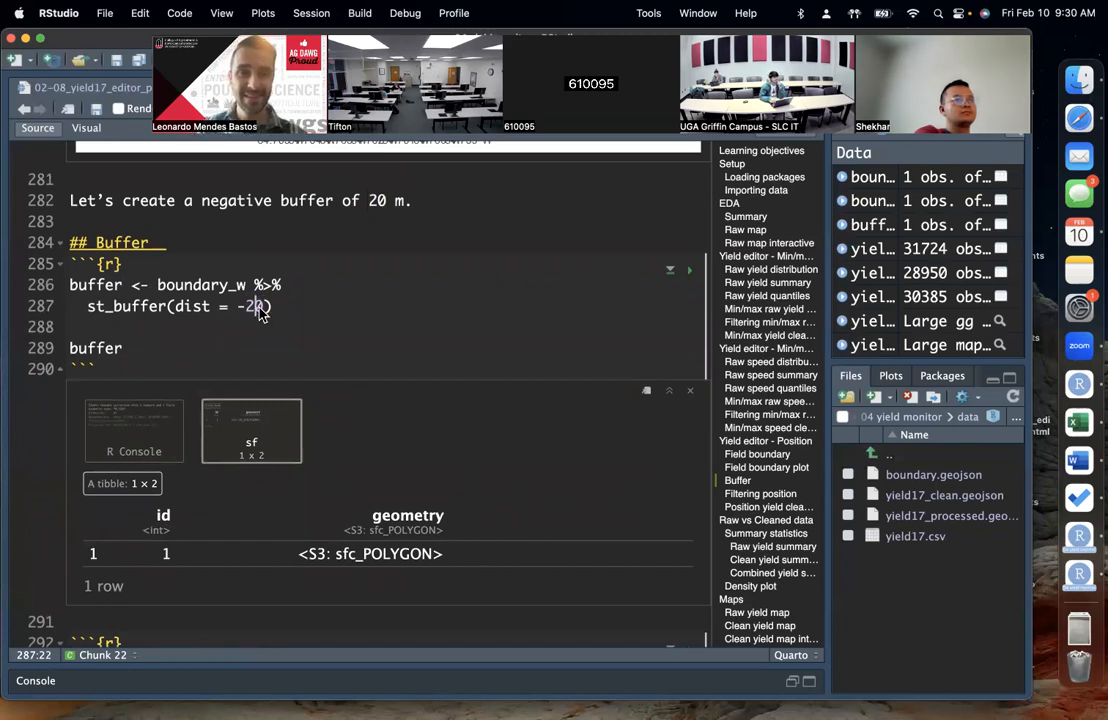
# Step: Review the -20 distance in the st_buffer code against the field boundary drawn on the yield map above it
pyautogui.doubleClick(260, 307)
pyautogui.click(302, 317)
pyautogui.scroll(2, 303, 322)
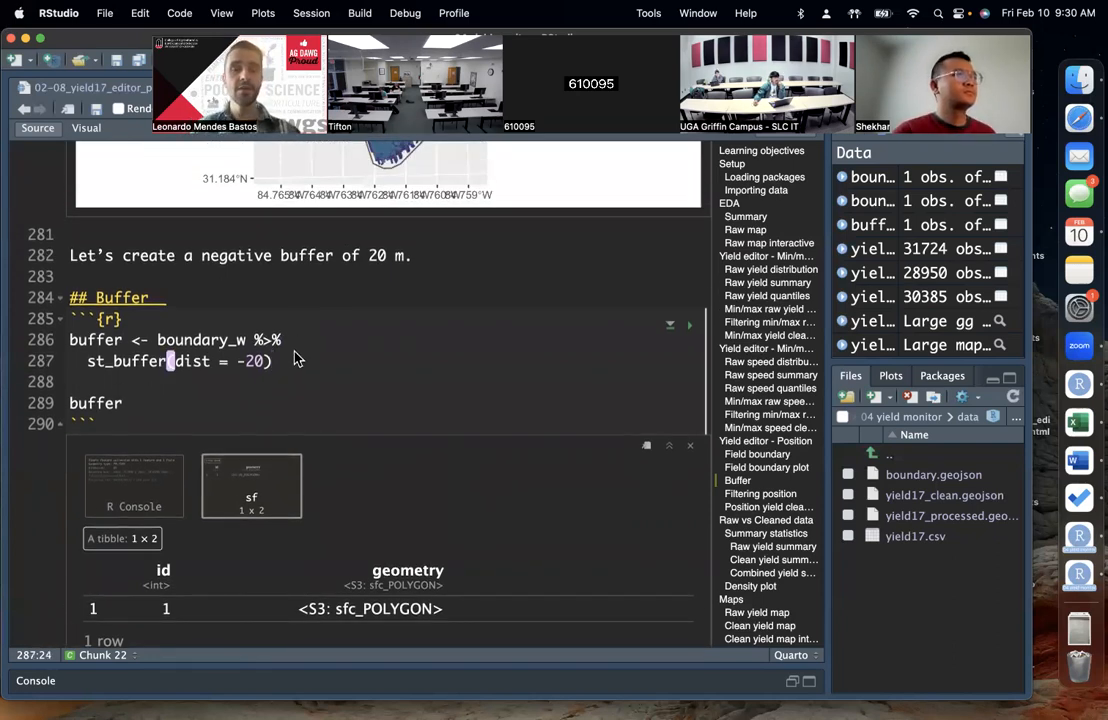
pyautogui.scroll(2, 297, 358)
pyautogui.scroll(2, 297, 358)
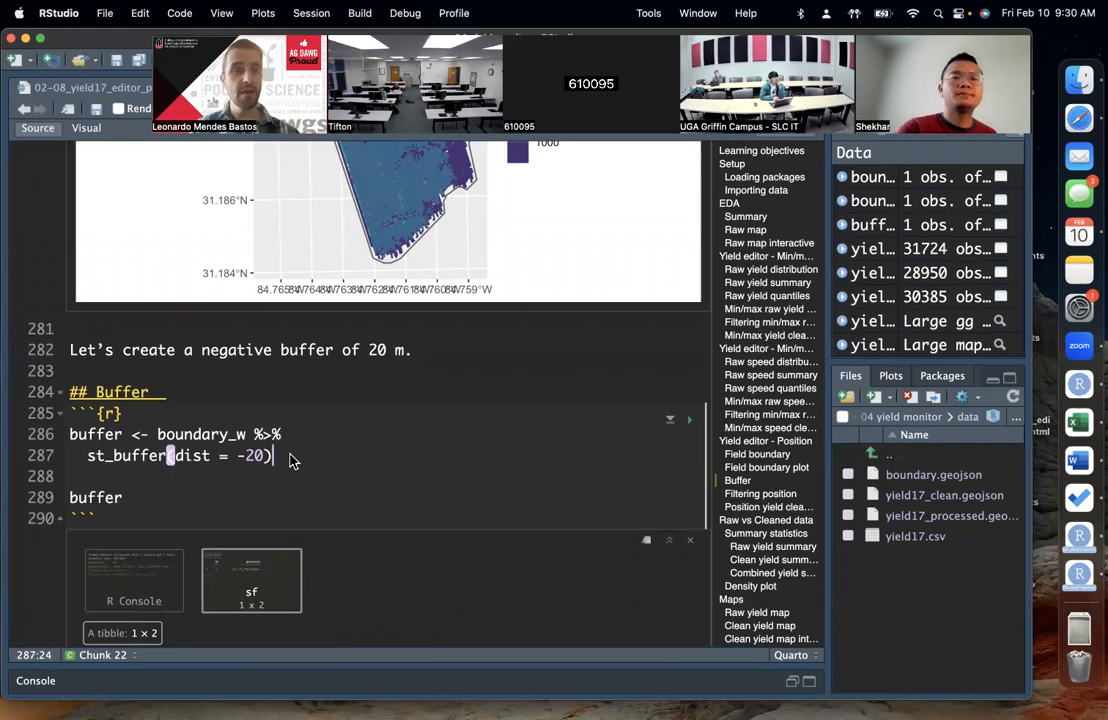
pyautogui.scroll(4, 290, 460)
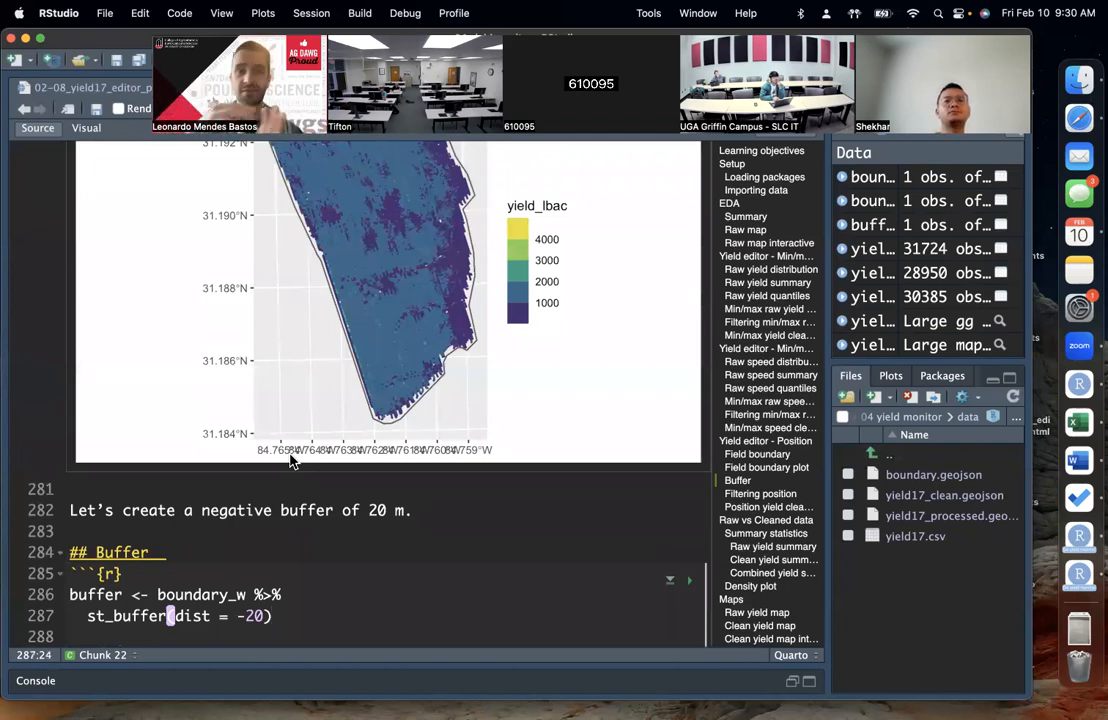
pyautogui.click(312, 604)
pyautogui.scroll(-1, 312, 608)
pyautogui.click(314, 589)
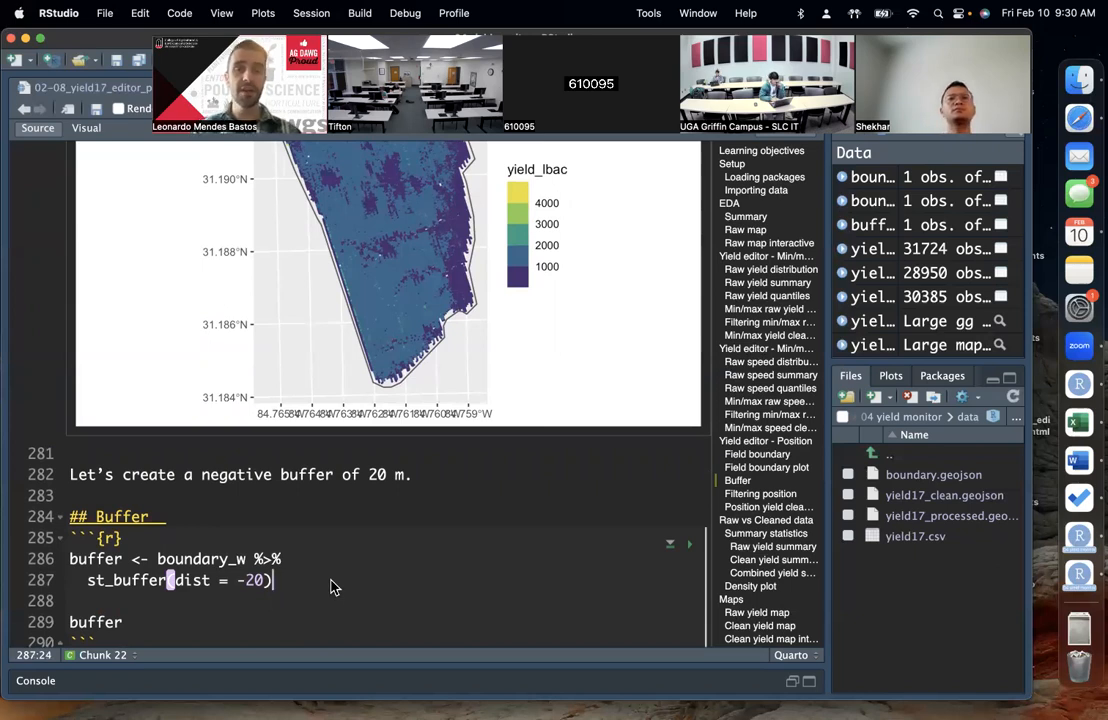
pyautogui.scroll(-1, 331, 586)
pyautogui.click(302, 537)
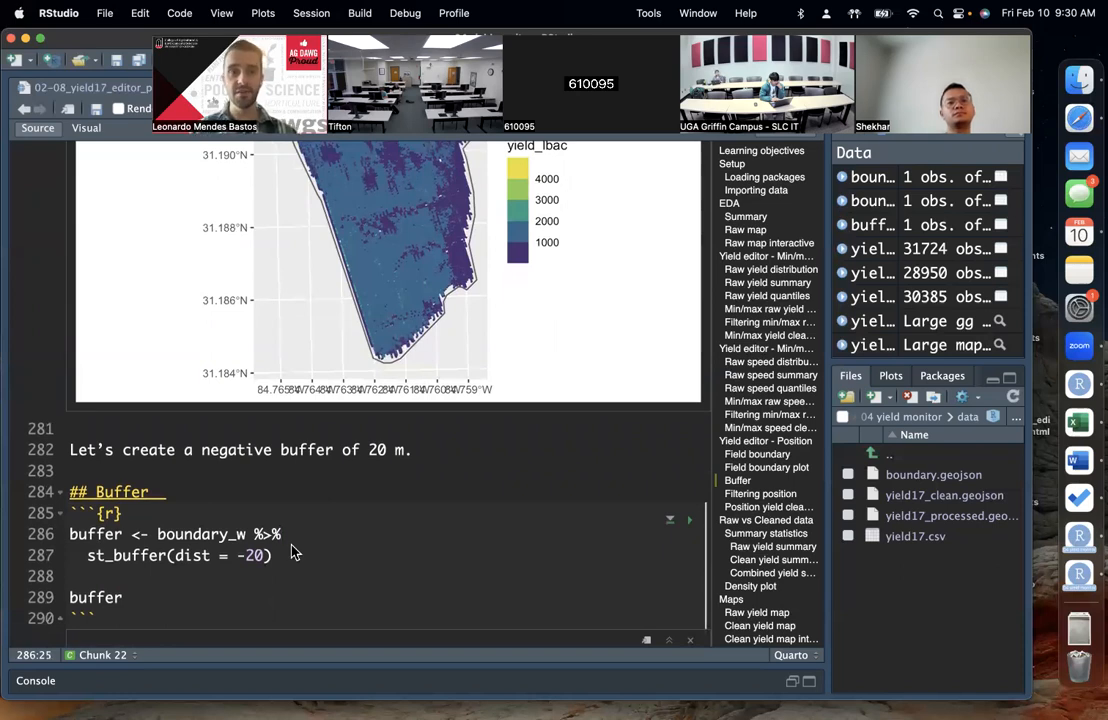
pyautogui.doubleClick(252, 557)
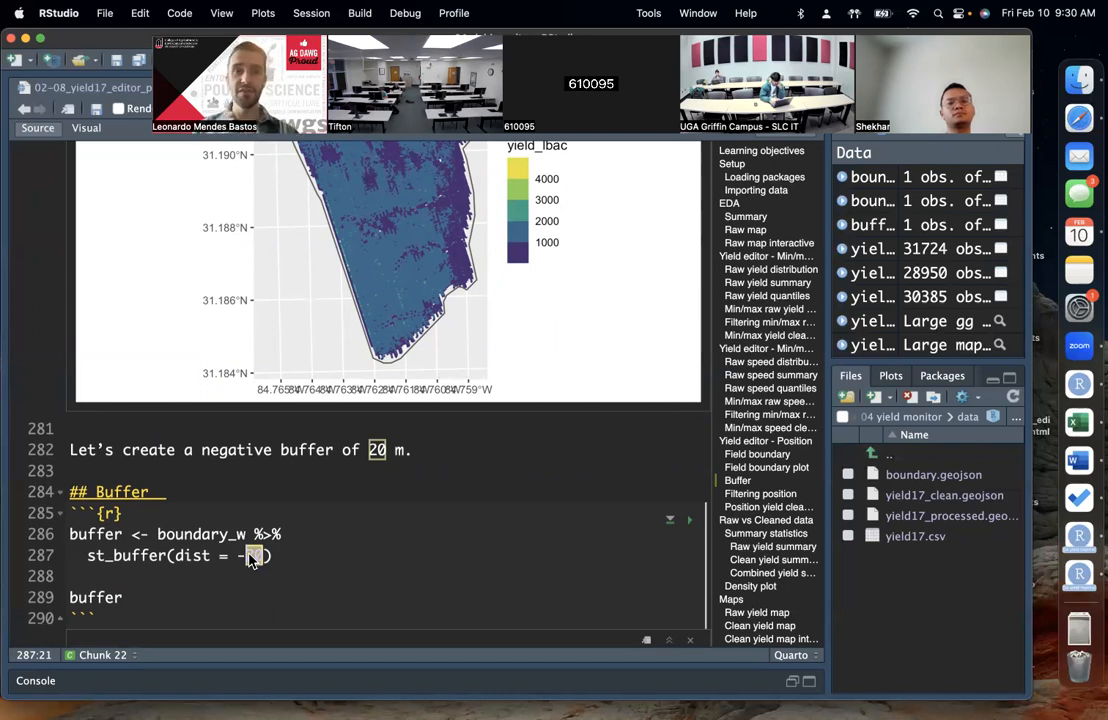
pyautogui.scroll(3, 415, 560)
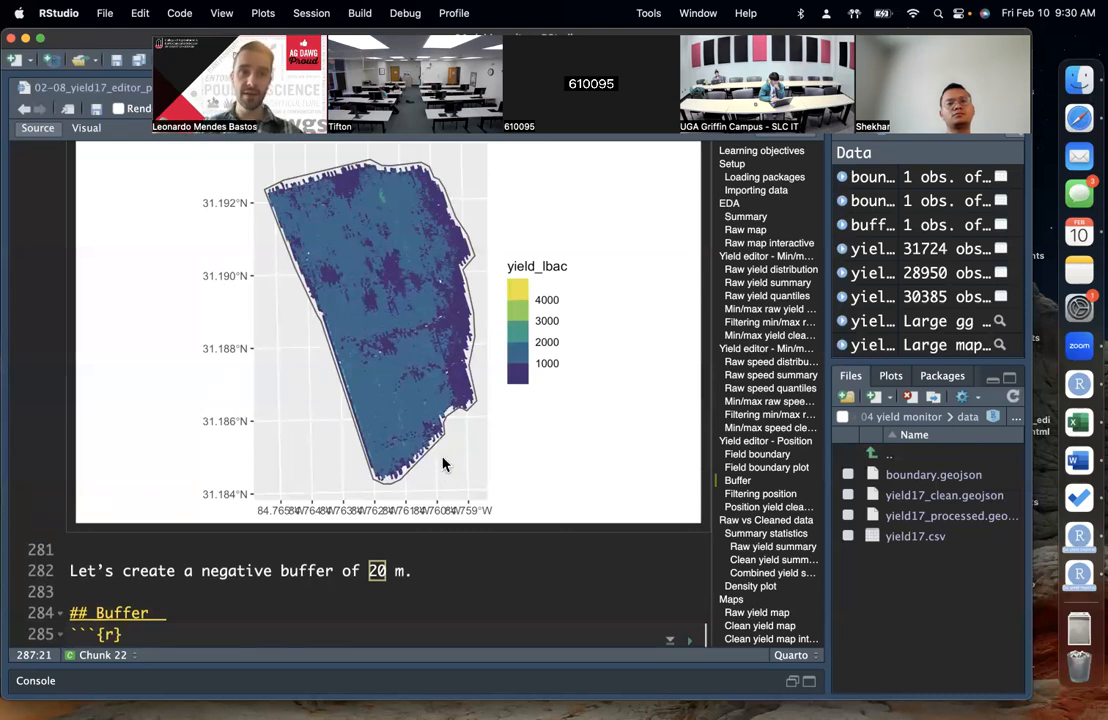
pyautogui.scroll(1, 350, 425)
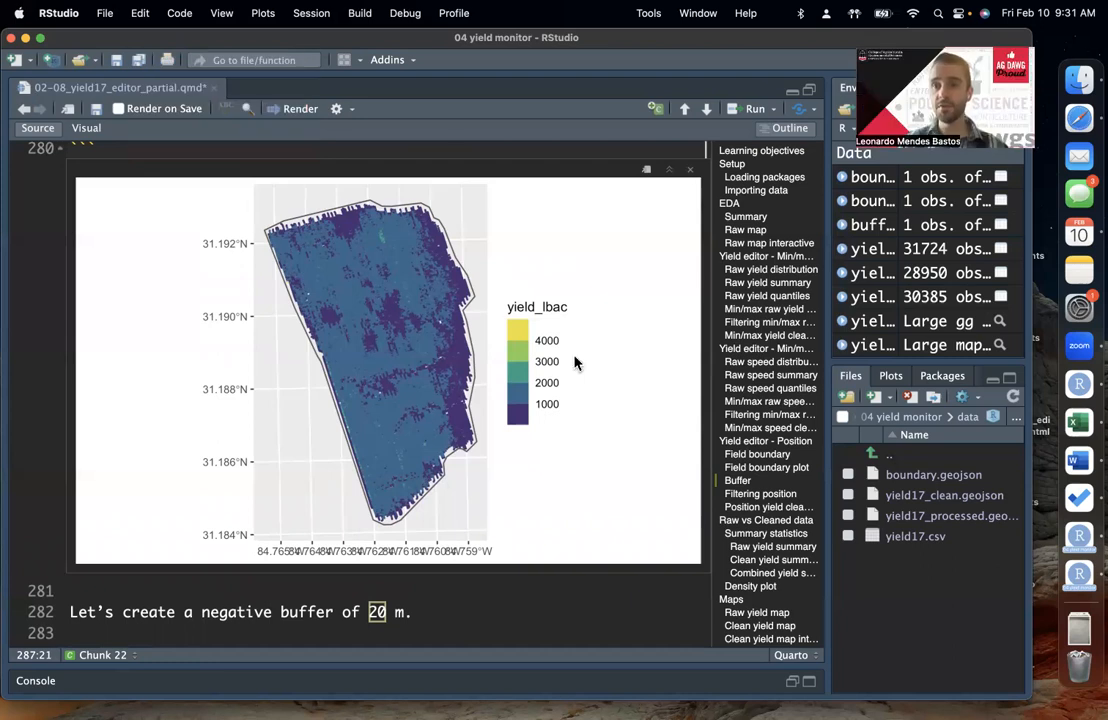
pyautogui.scroll(-1, 384, 388)
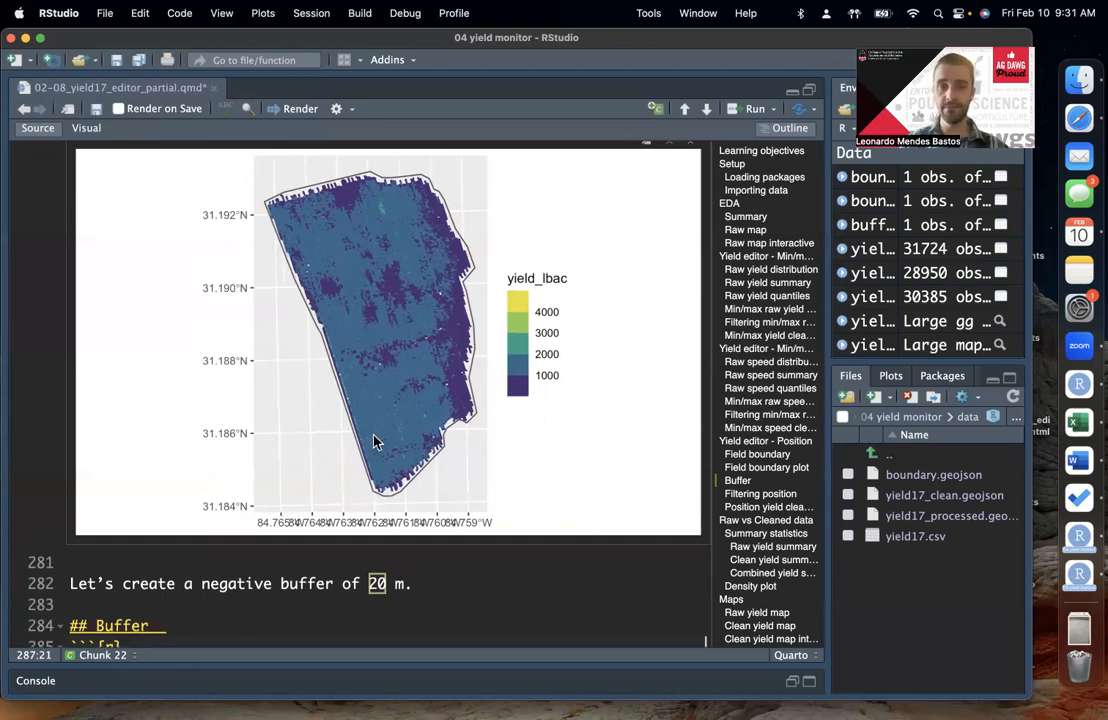
pyautogui.click(255, 583)
pyautogui.click(279, 610)
pyautogui.scroll(-1, 289, 631)
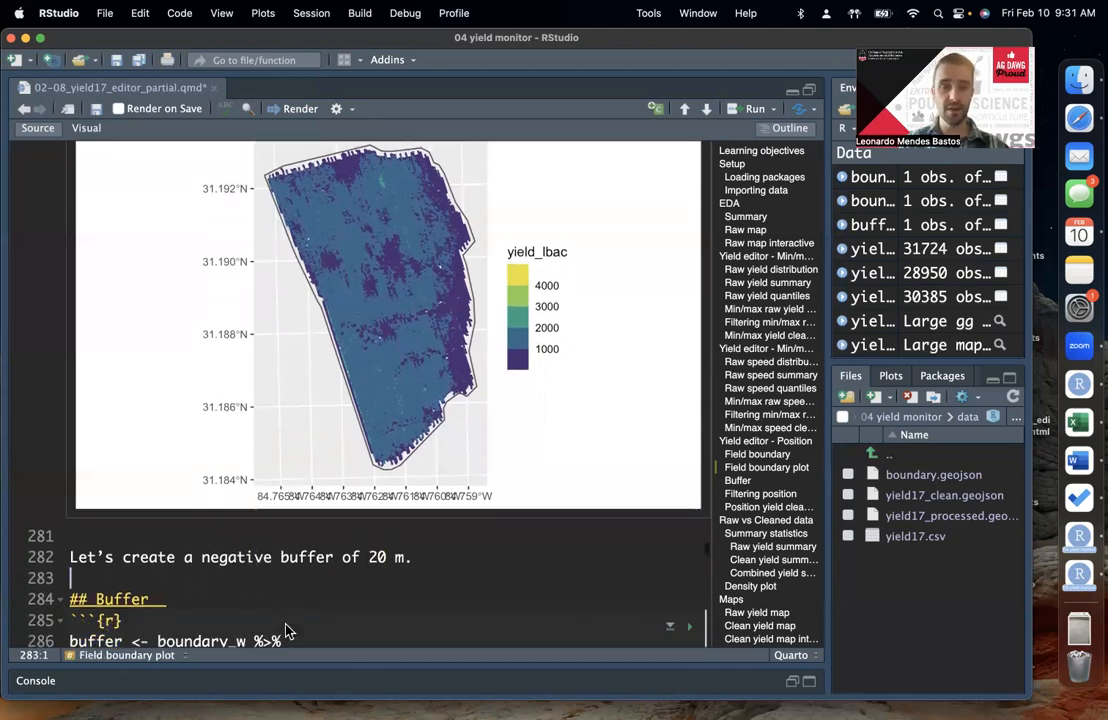
# Step: Run the unnamed chunk after the Buffer chunk to plot yieldmap_raw with the boundary_w outline
pyautogui.scroll(-10, 285, 631)
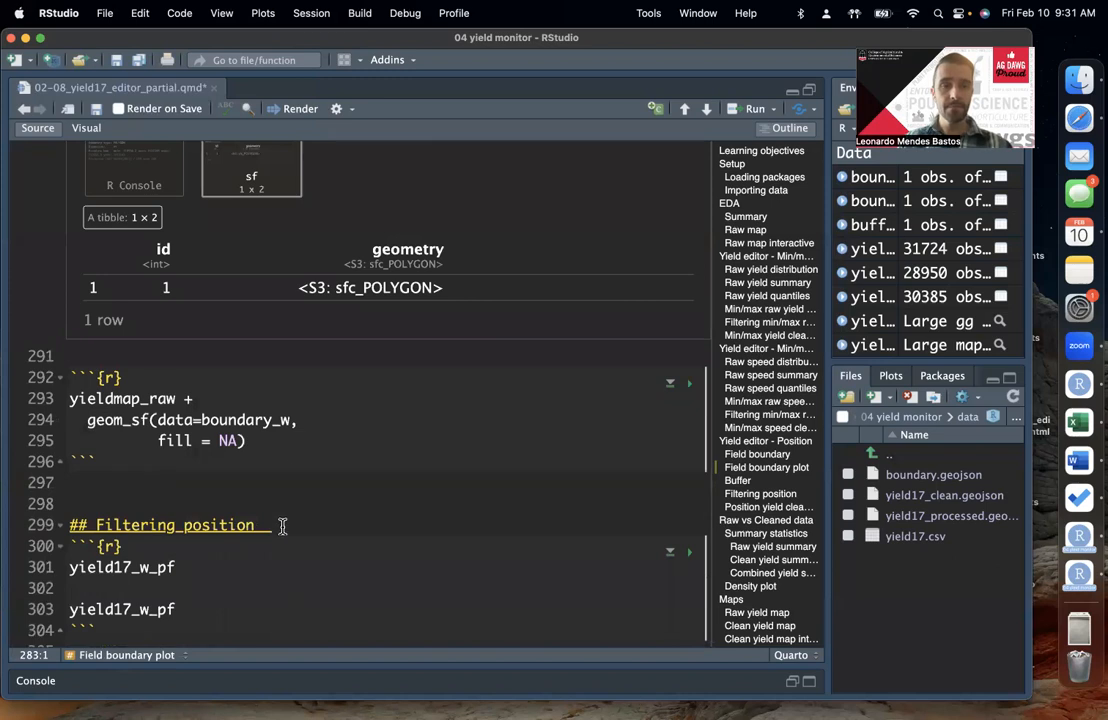
pyautogui.click(299, 441)
pyautogui.scroll(-2, 299, 440)
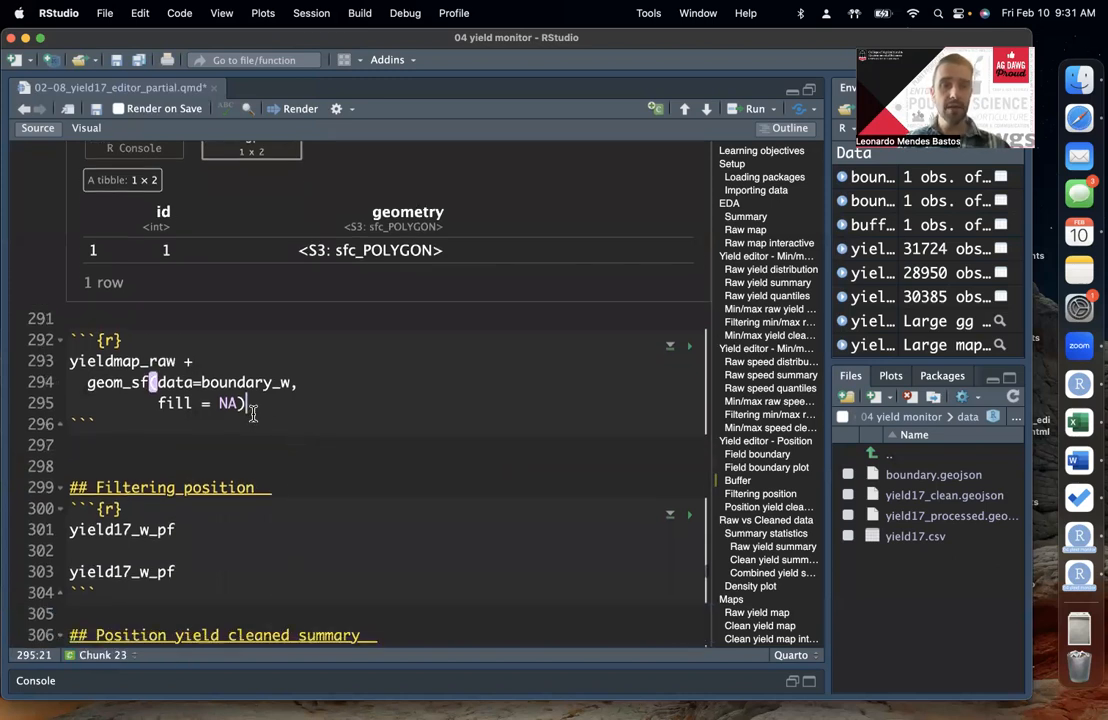
pyautogui.scroll(5, 272, 400)
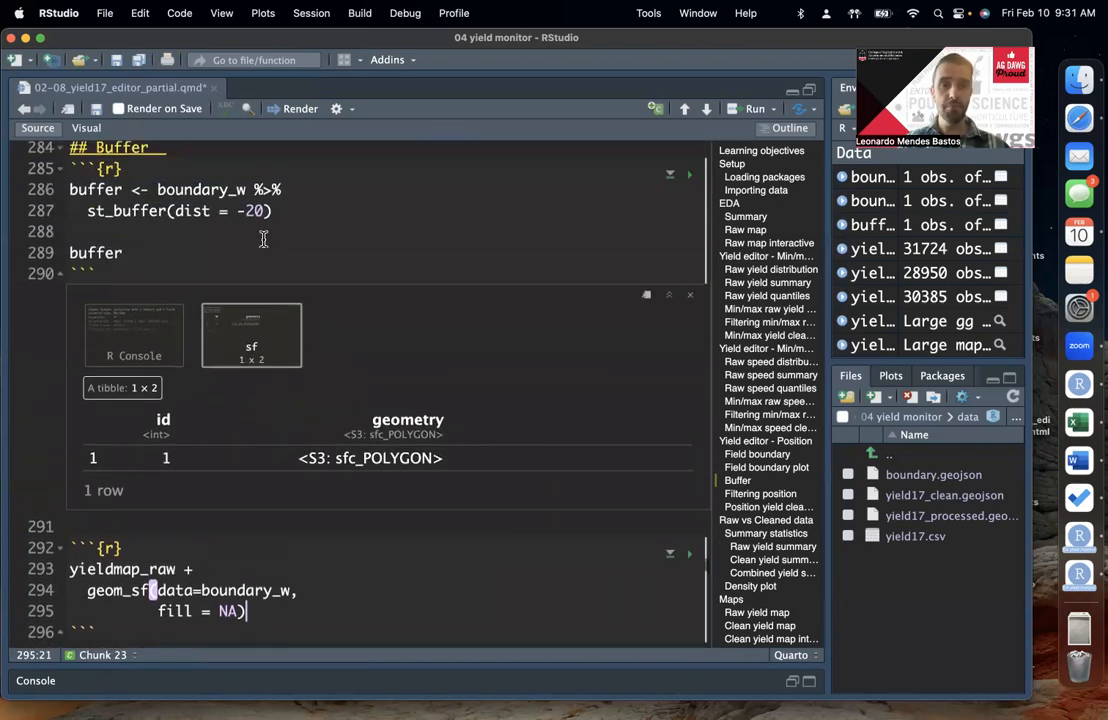
pyautogui.click(299, 210)
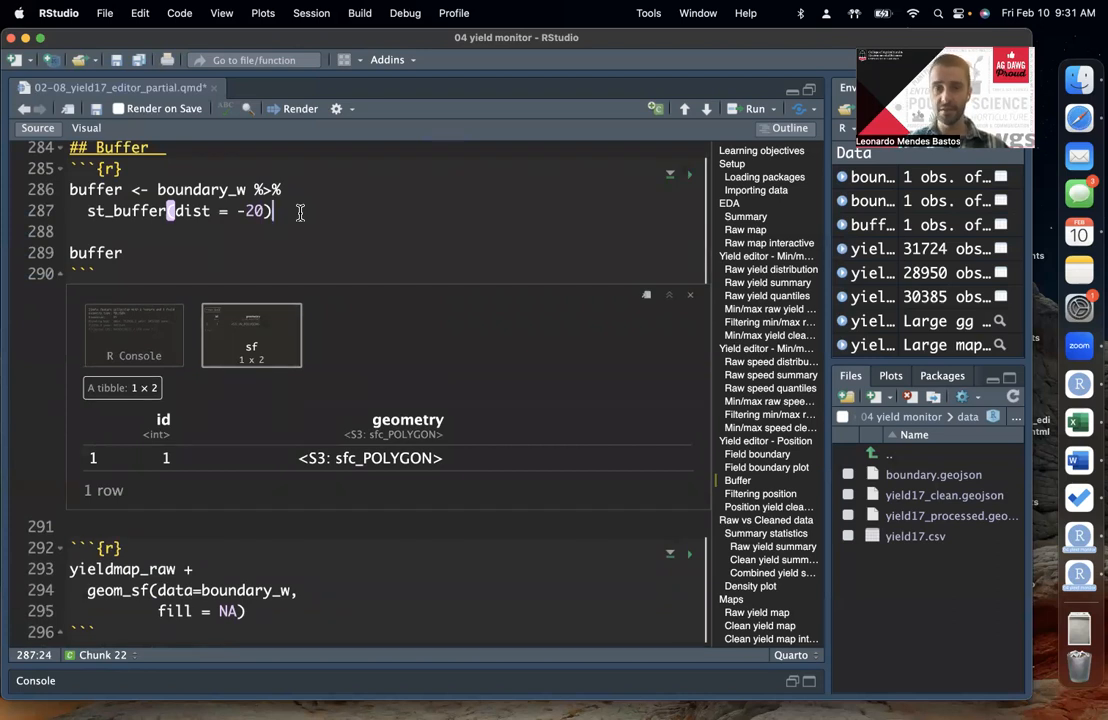
pyautogui.scroll(-5, 320, 300)
pyautogui.click(267, 423)
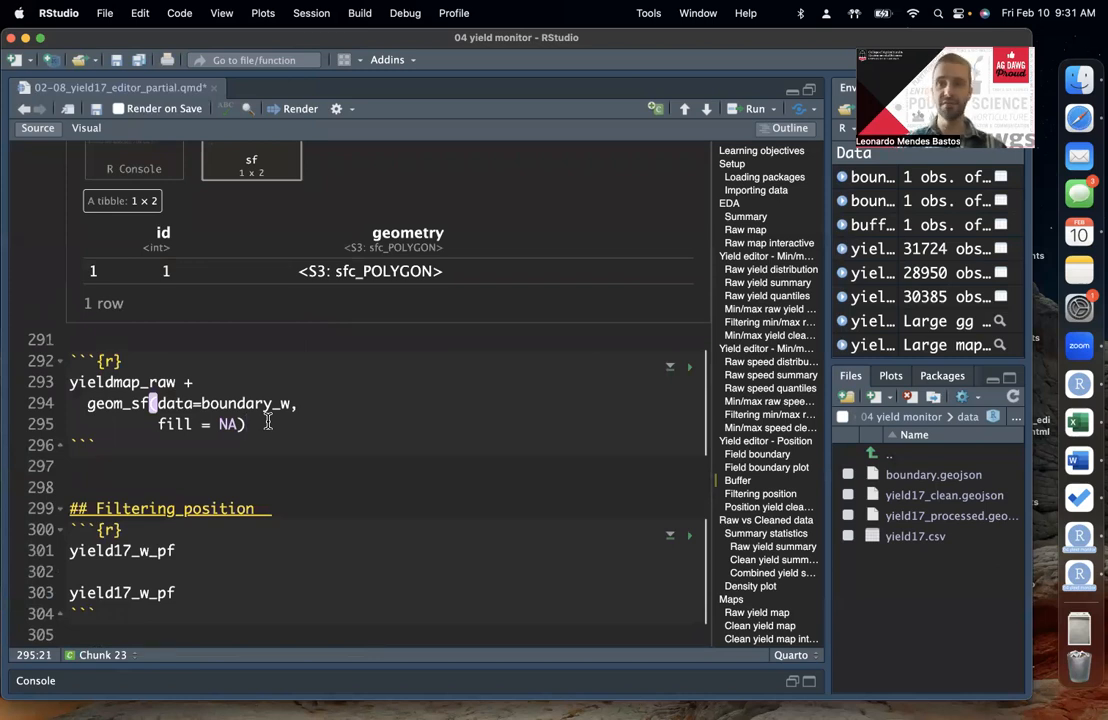
pyautogui.scroll(-2, 300, 420)
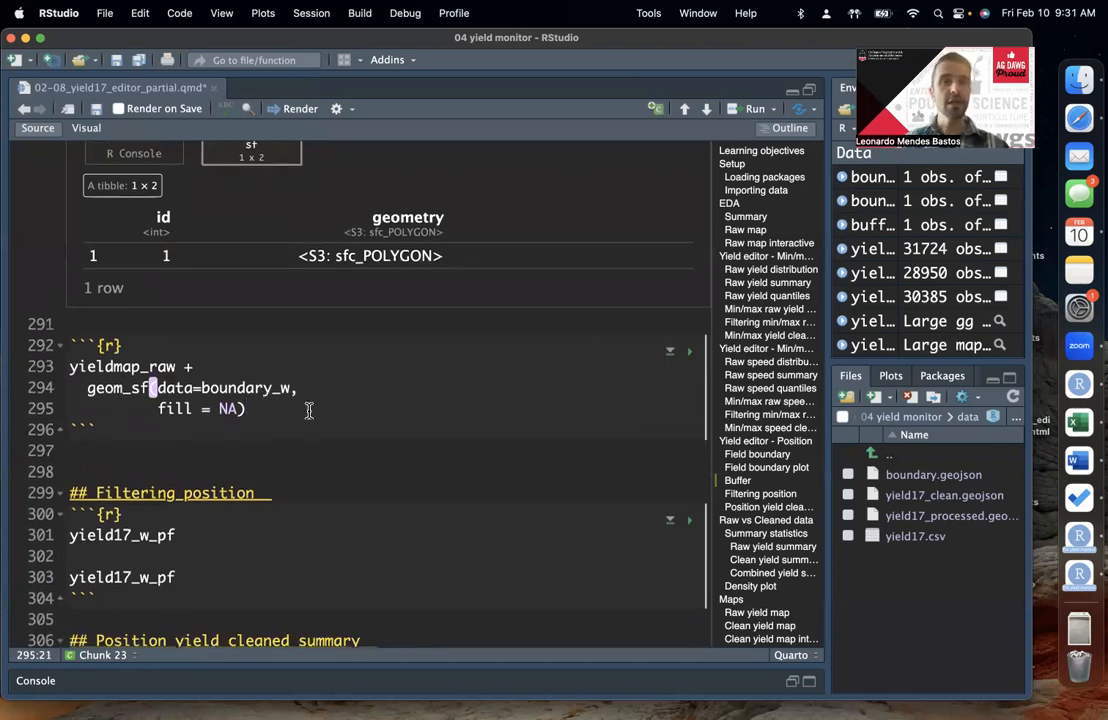
pyautogui.click(276, 377)
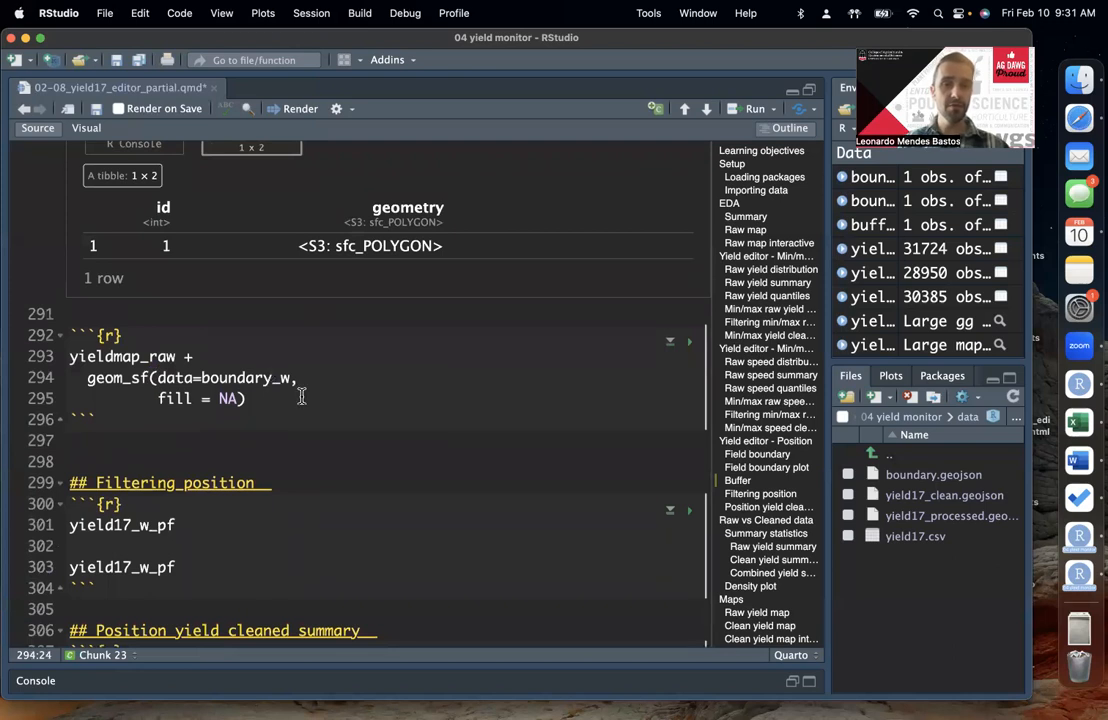
pyautogui.click(296, 400)
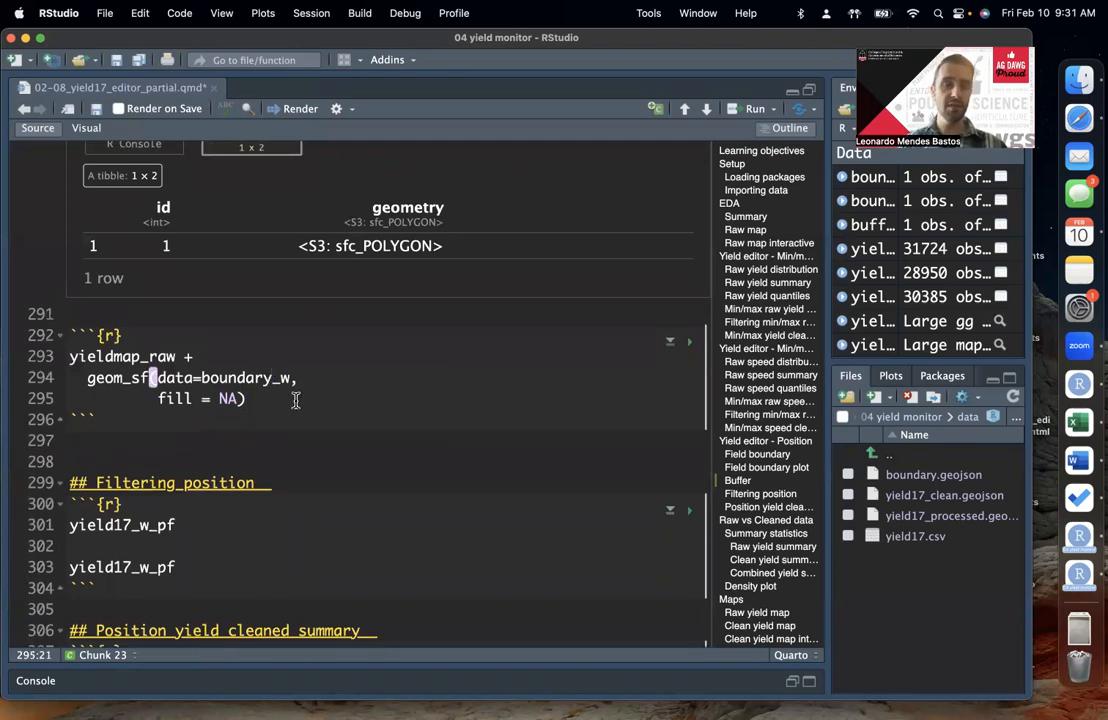
pyautogui.press('super+Return')
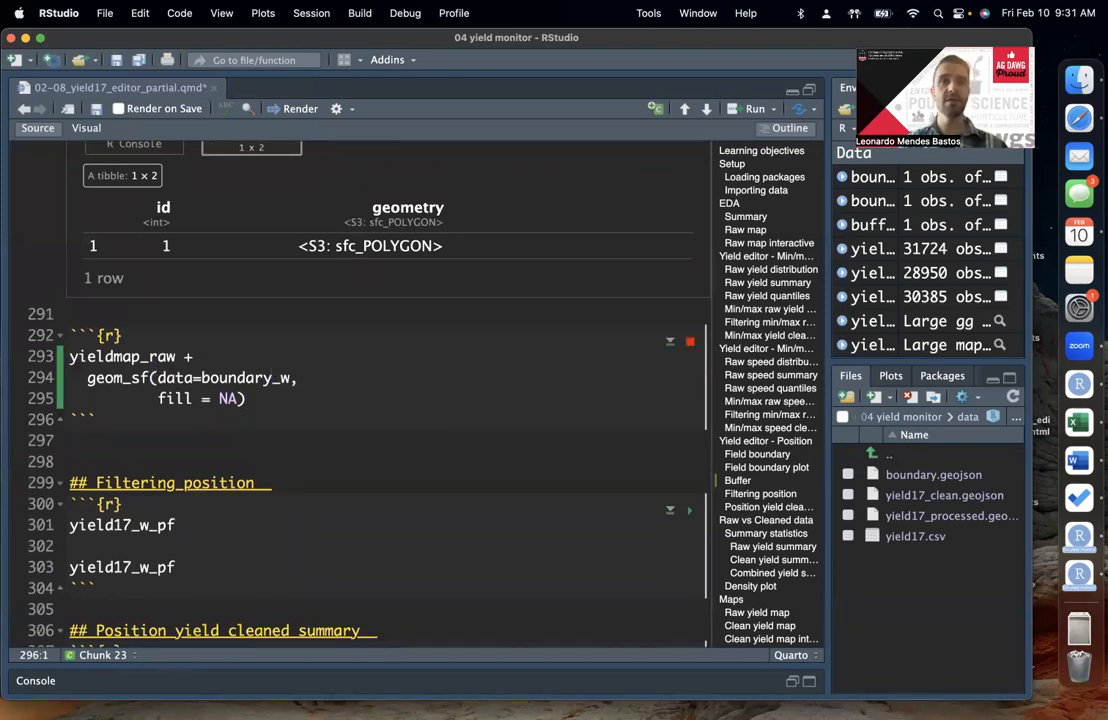
# Step: Extend the map code after the boundary_w layer with + and a new geom_sf layer using data = buffer
pyautogui.click(275, 269)
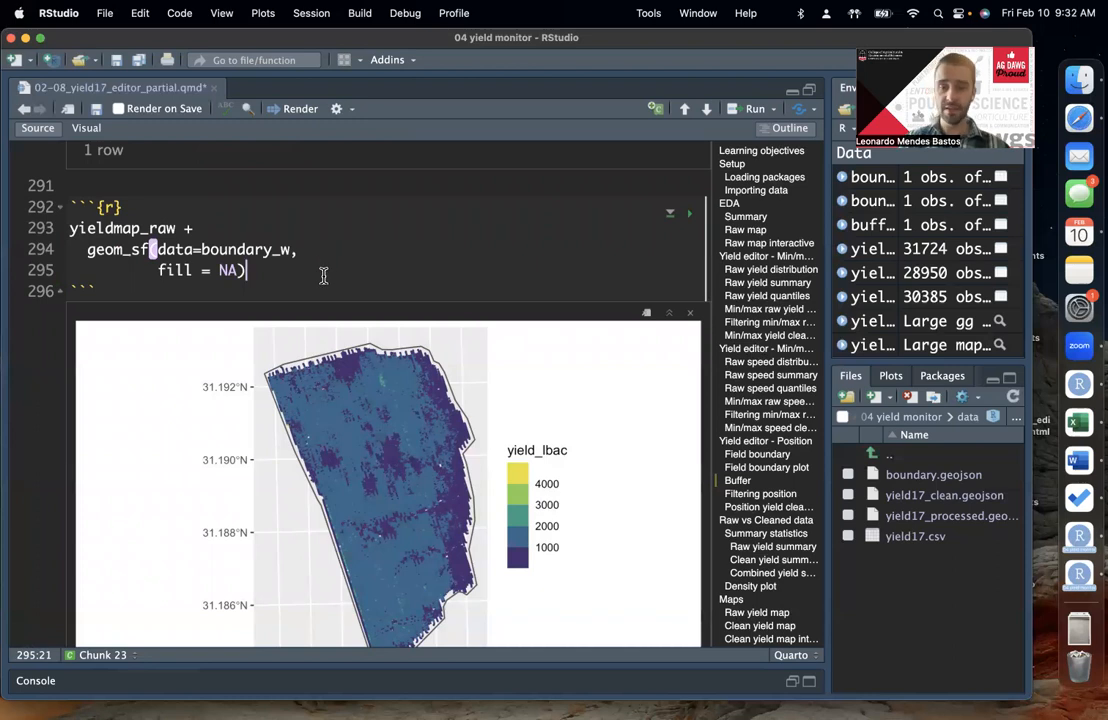
pyautogui.write('+')
pyautogui.press('Return')
pyautogui.write('g')
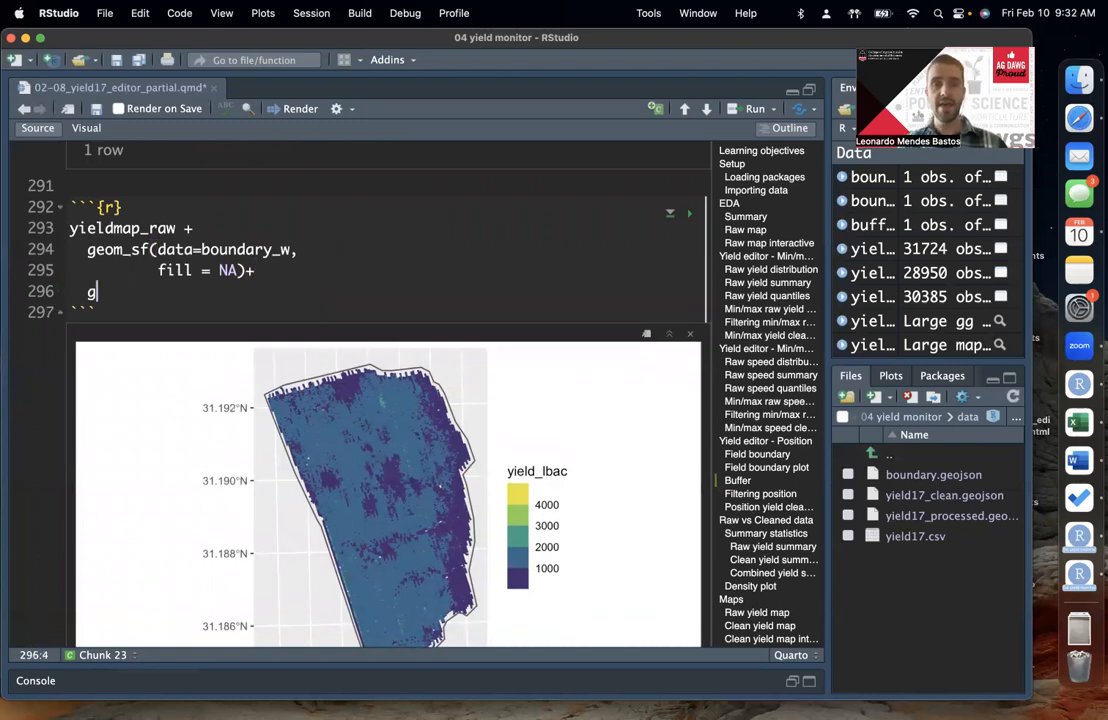
pyautogui.write('eom_sf(')
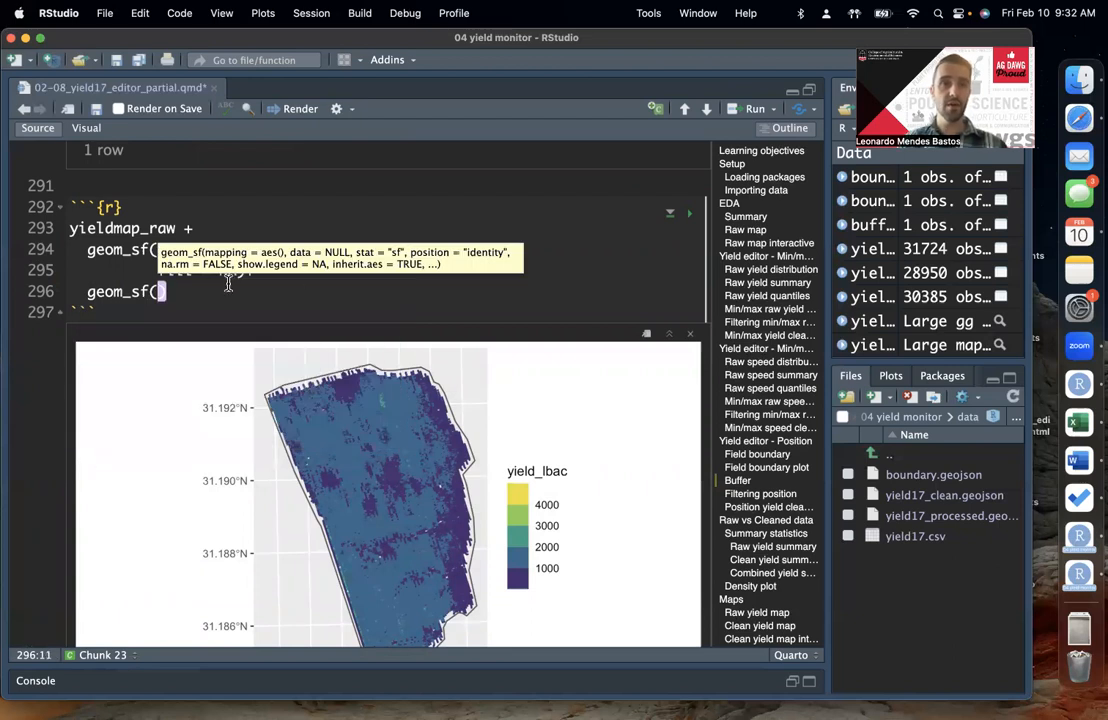
pyautogui.write('data = buffer')
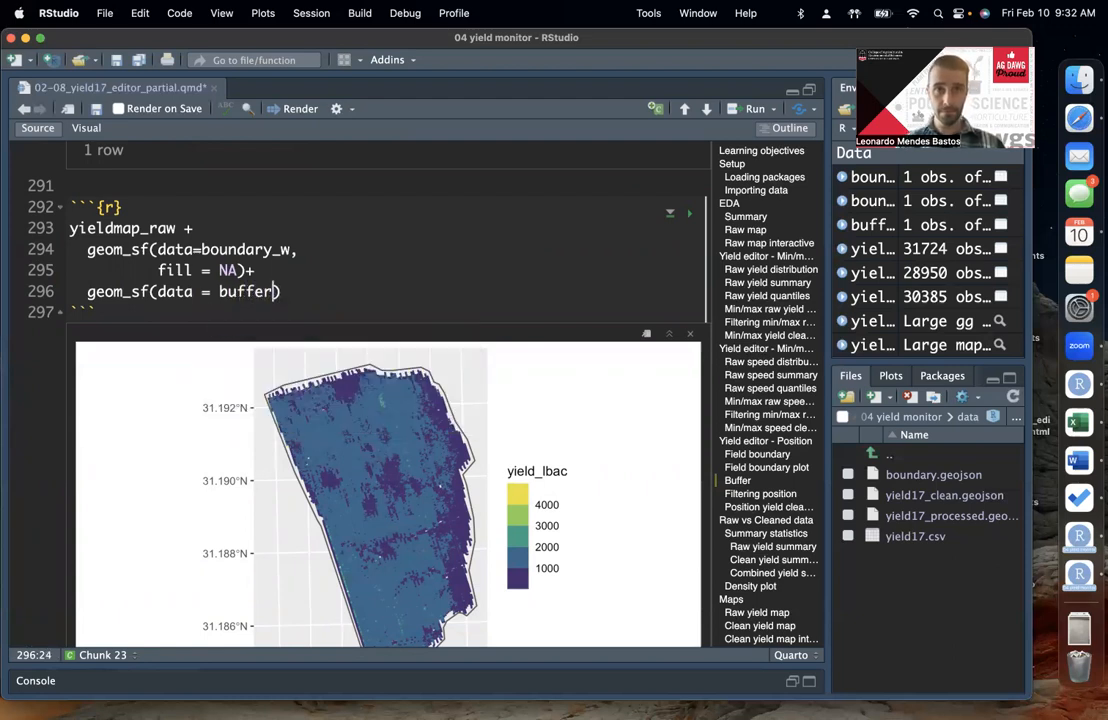
pyautogui.write(',')
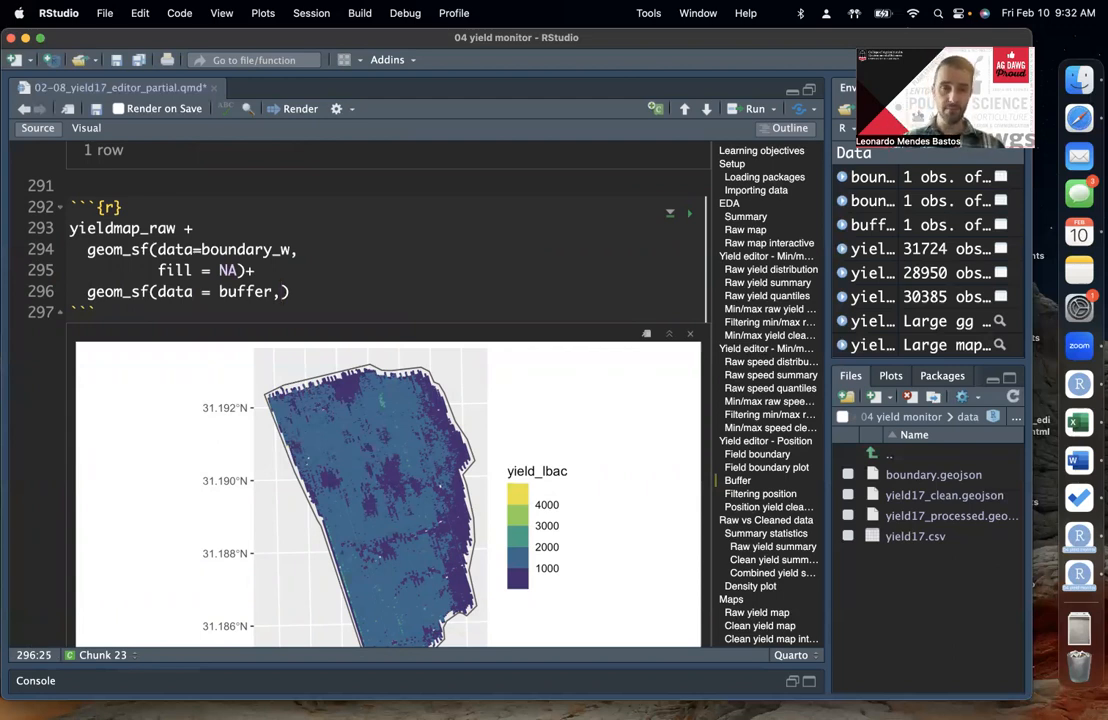
# Step: Add fill = NA and color = "orange" to the buffer layer on separate lines, and run the map code
pyautogui.press('Return')
pyautogui.press('Return')
pyautogui.write('fill = NA')
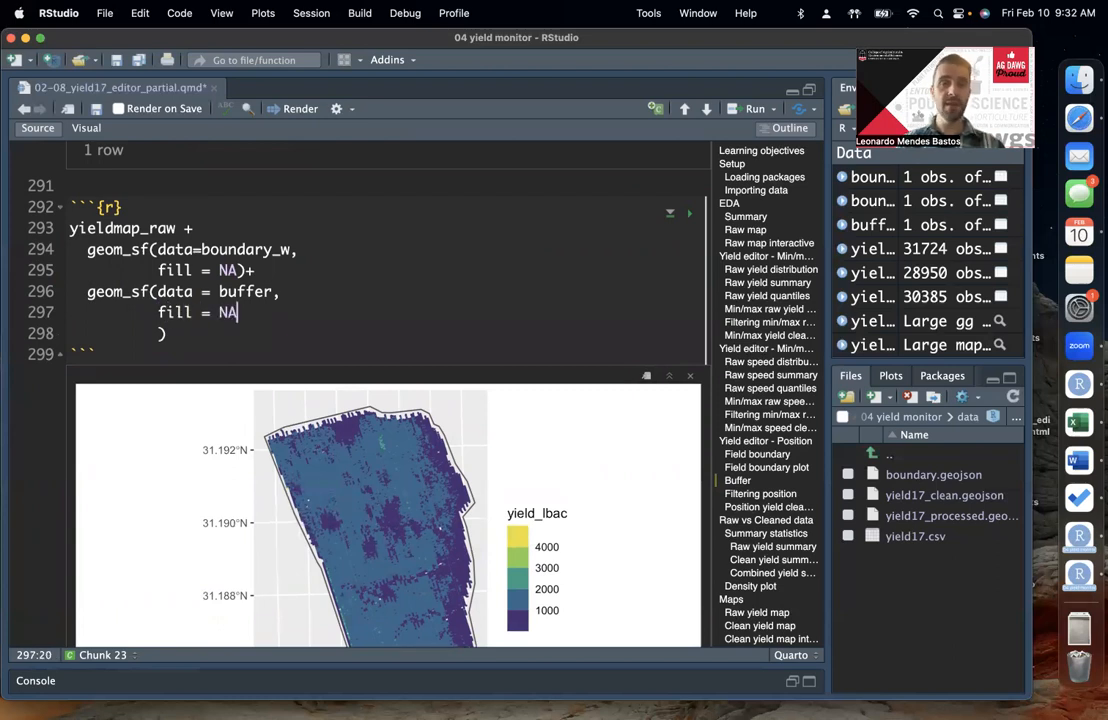
pyautogui.write(',')
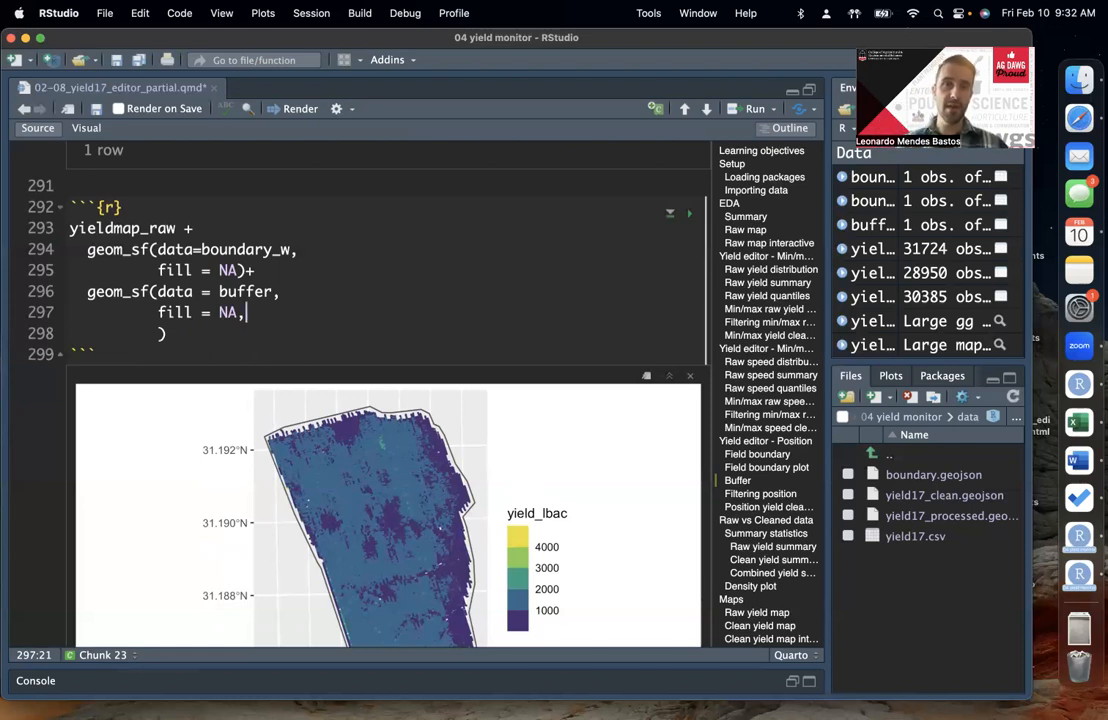
pyautogui.press('Return')
pyautogui.write('color = ')
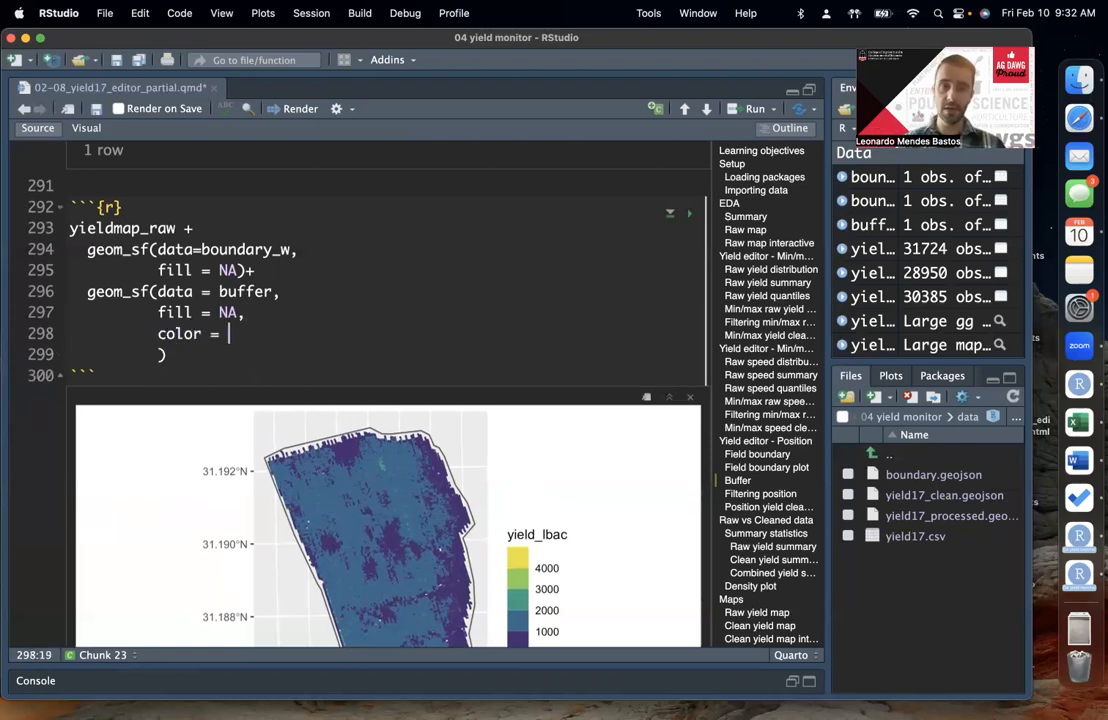
pyautogui.write('"orange"')
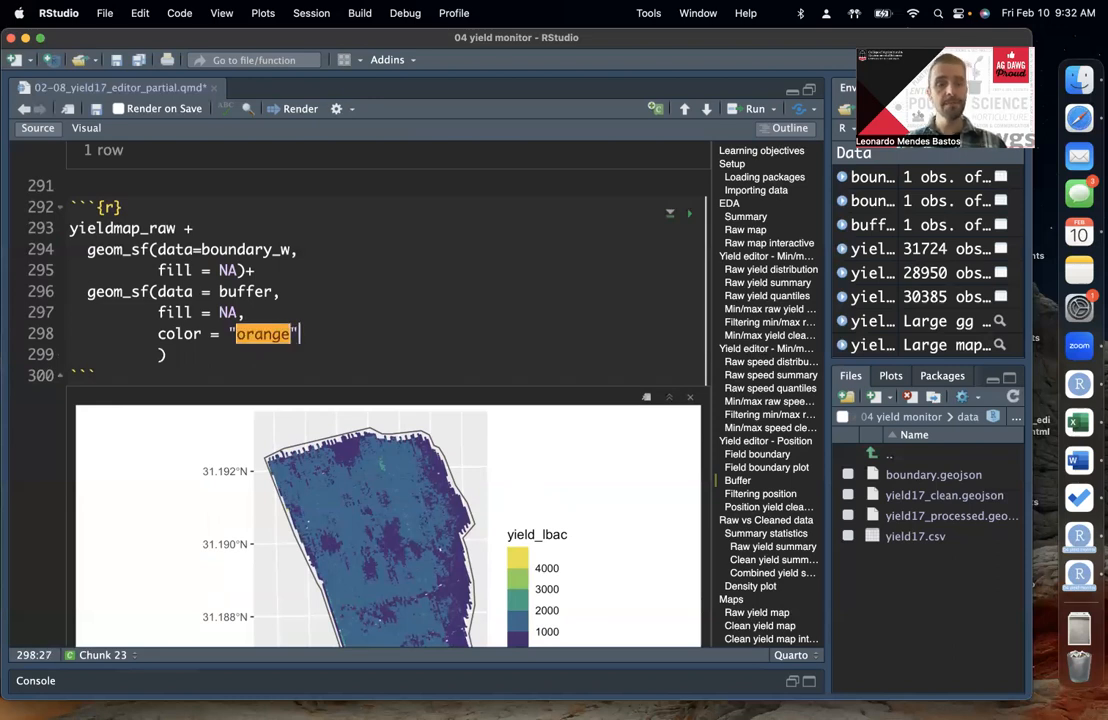
pyautogui.press('super+Return')
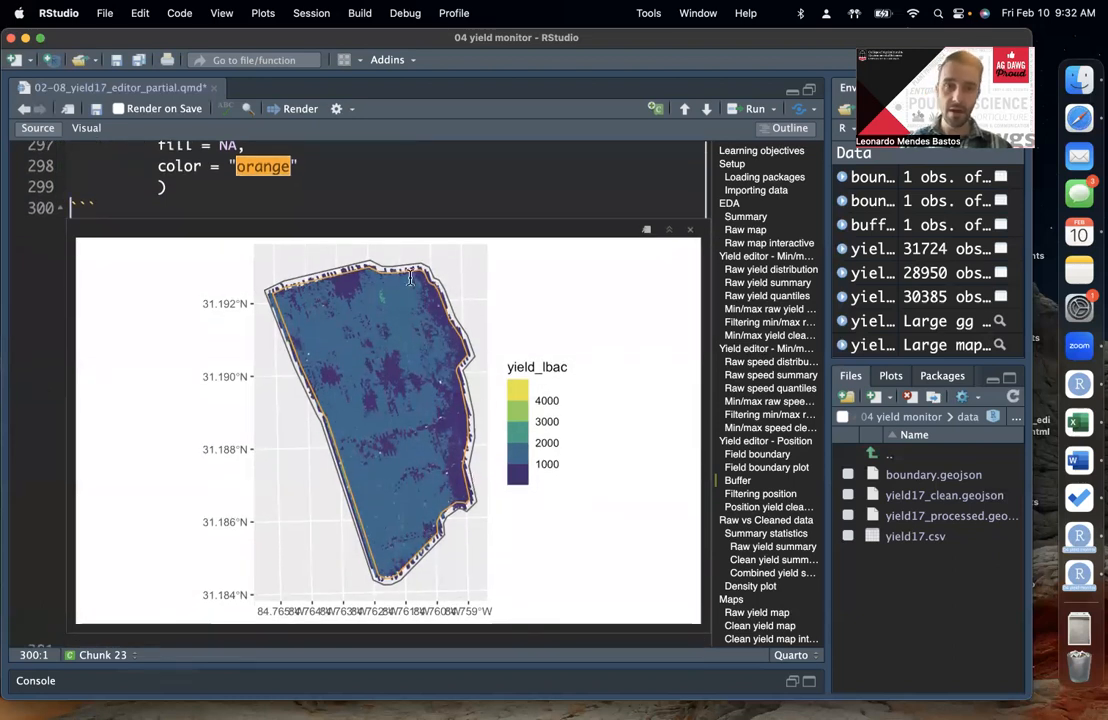
# Step: Examine the buffer outline against the field boundary and the yield points along the field edges
pyautogui.scroll(1, 470, 280)
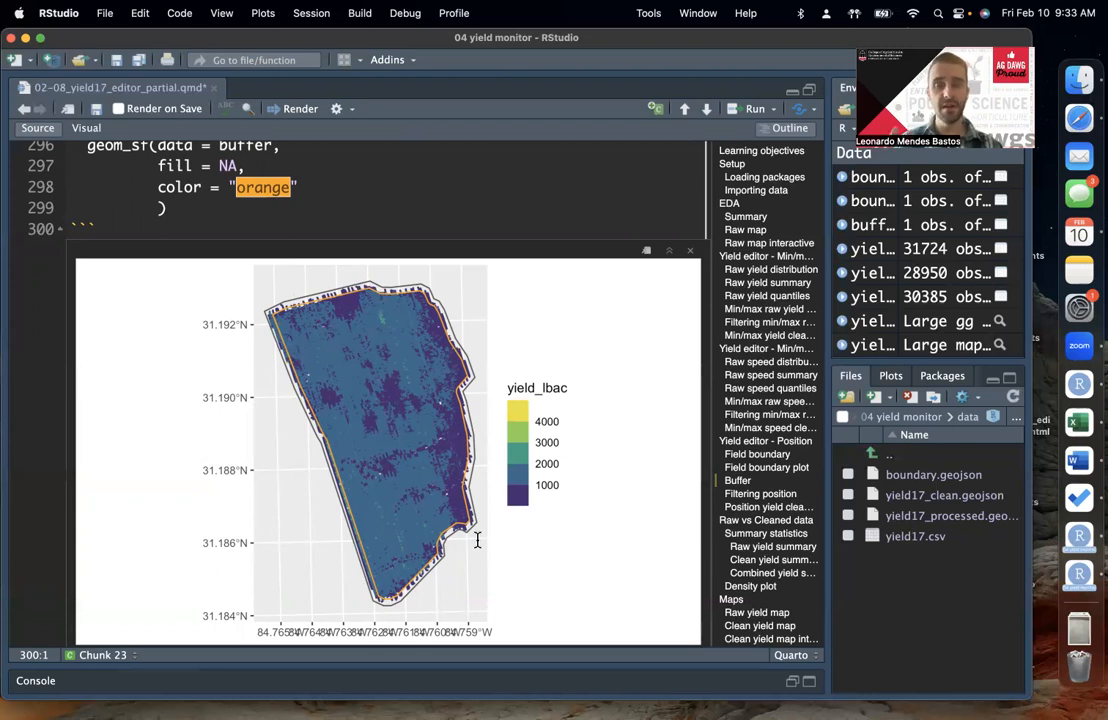
pyautogui.click(240, 205)
pyautogui.scroll(2, 240, 205)
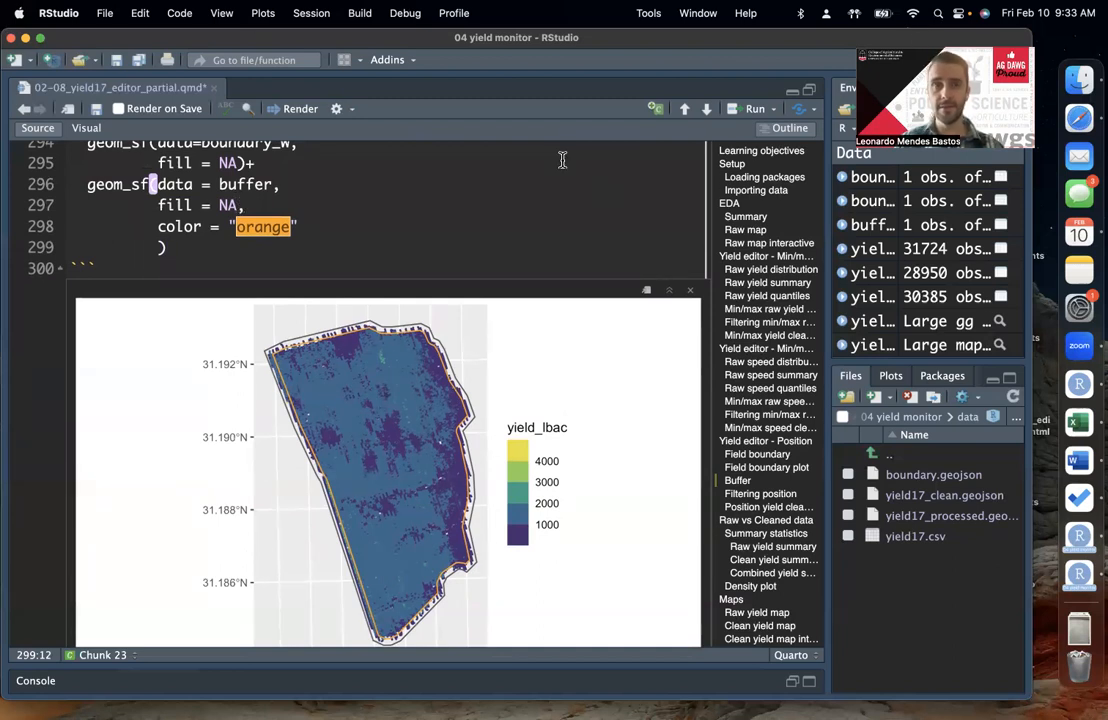
pyautogui.scroll(-10, 237, 410)
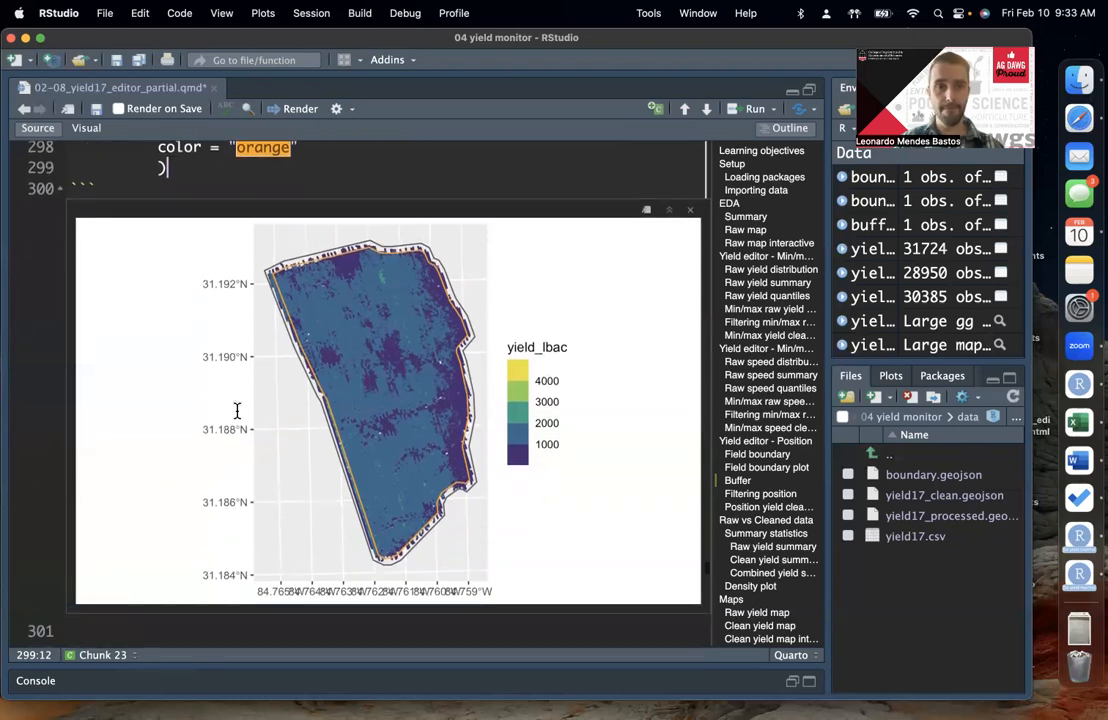
pyautogui.scroll(3, 237, 458)
pyautogui.scroll(2, 237, 458)
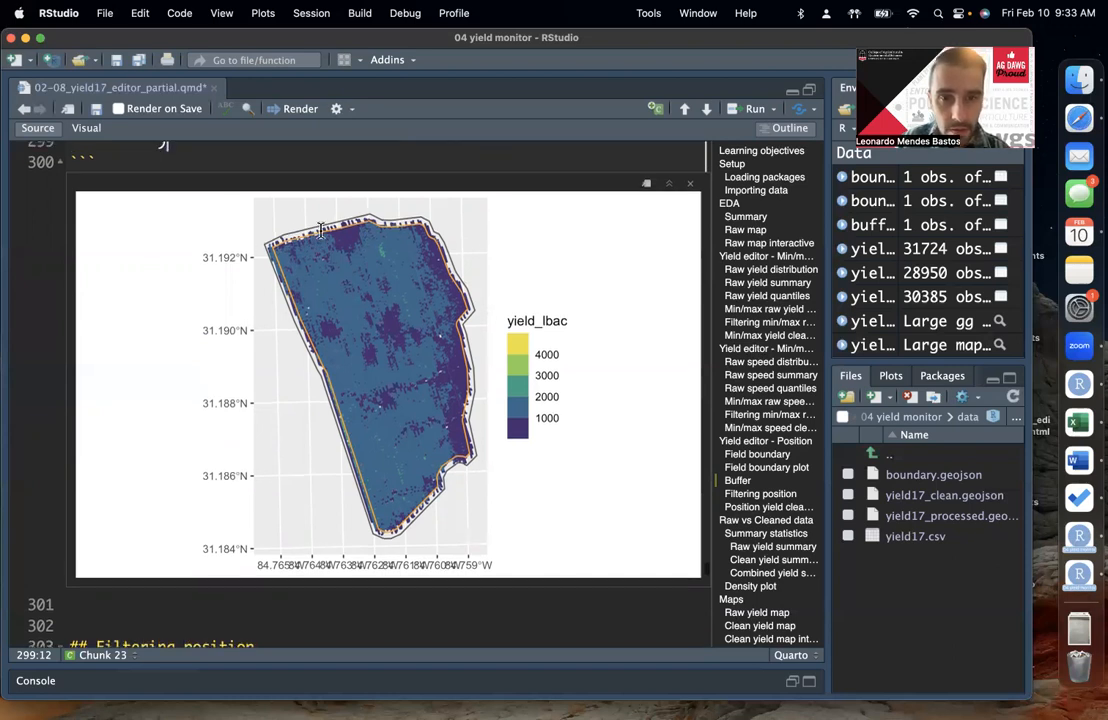
pyautogui.scroll(1, 315, 235)
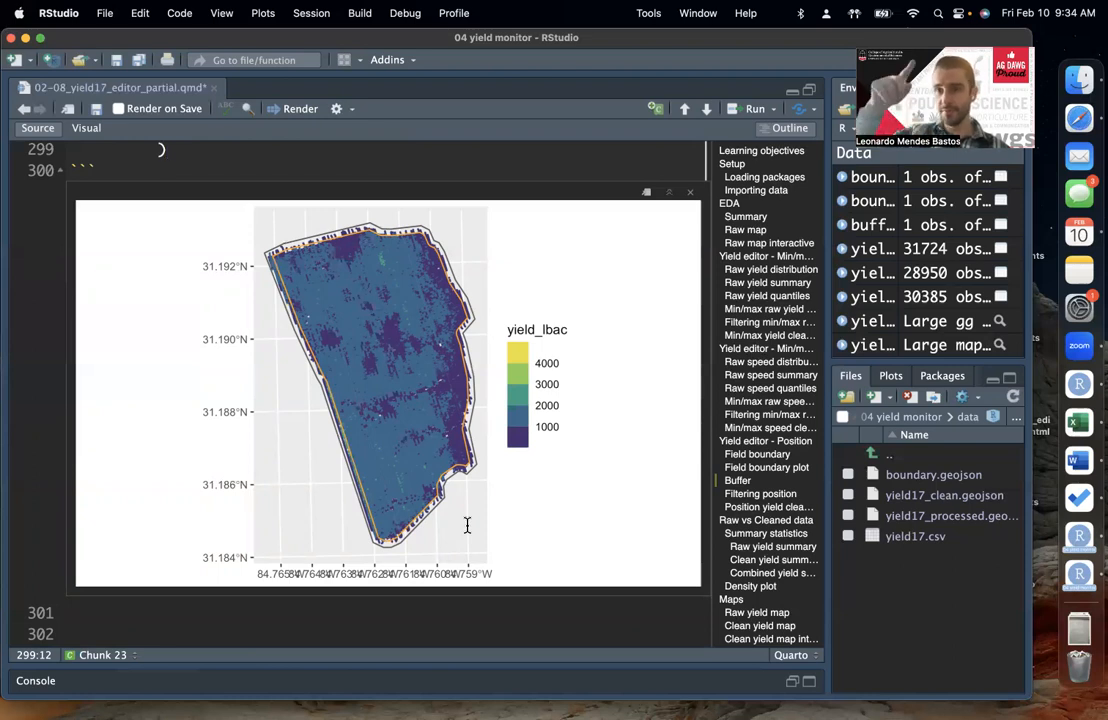
pyautogui.scroll(5, 430, 400)
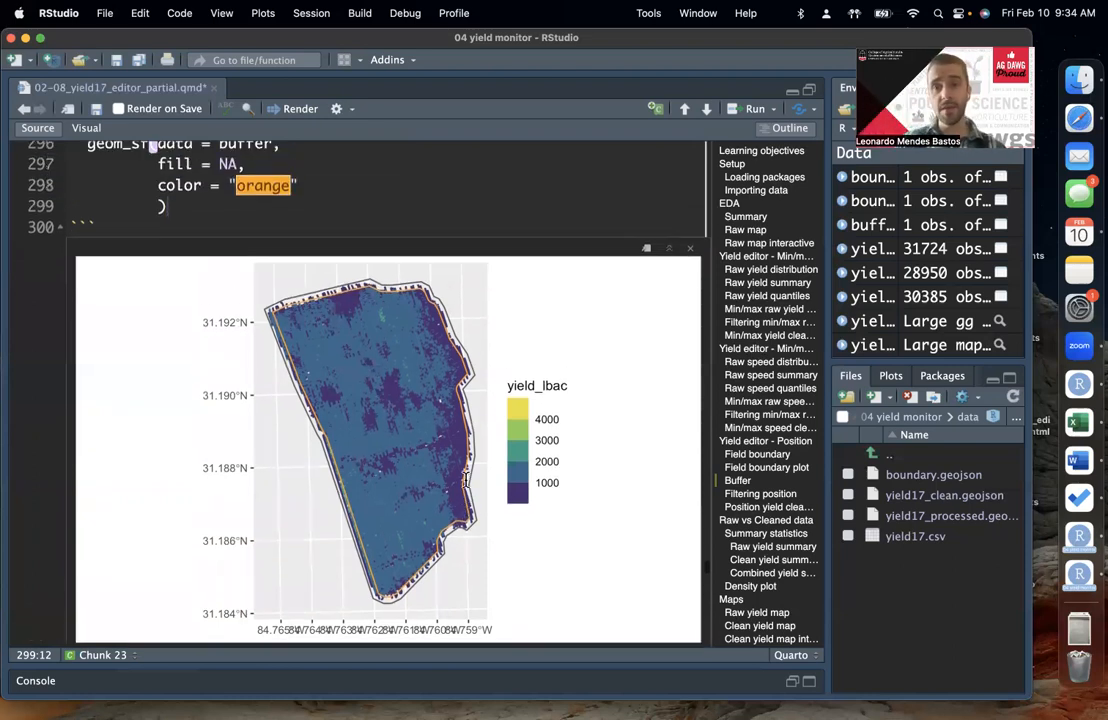
# Step: Examine the buffer outline on the yield map and the incomplete code in the Filtering position chunk
pyautogui.click(325, 227)
pyautogui.scroll(-5, 382, 252)
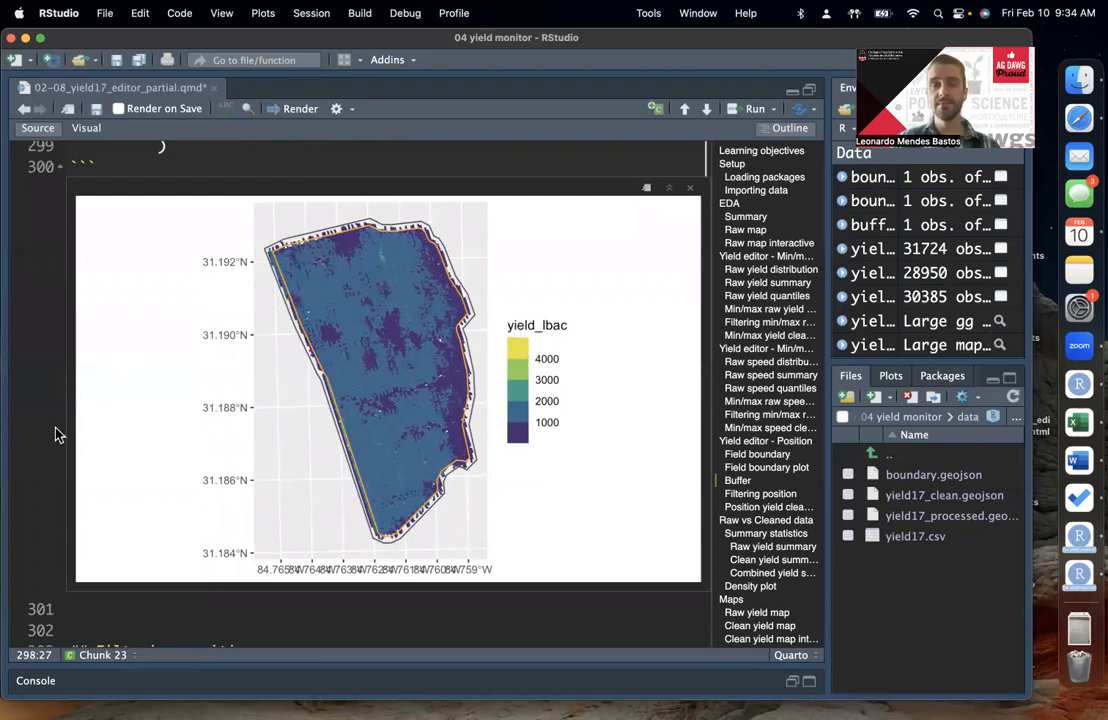
pyautogui.scroll(-10, 62, 420)
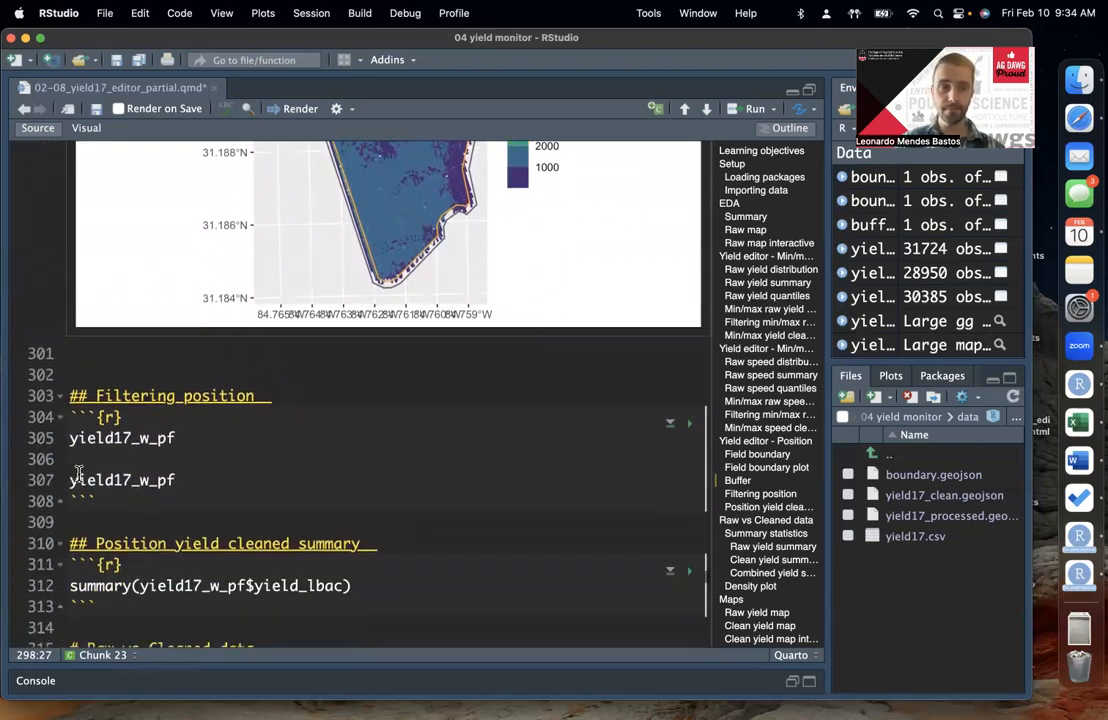
pyautogui.click(253, 444)
pyautogui.scroll(8, 253, 444)
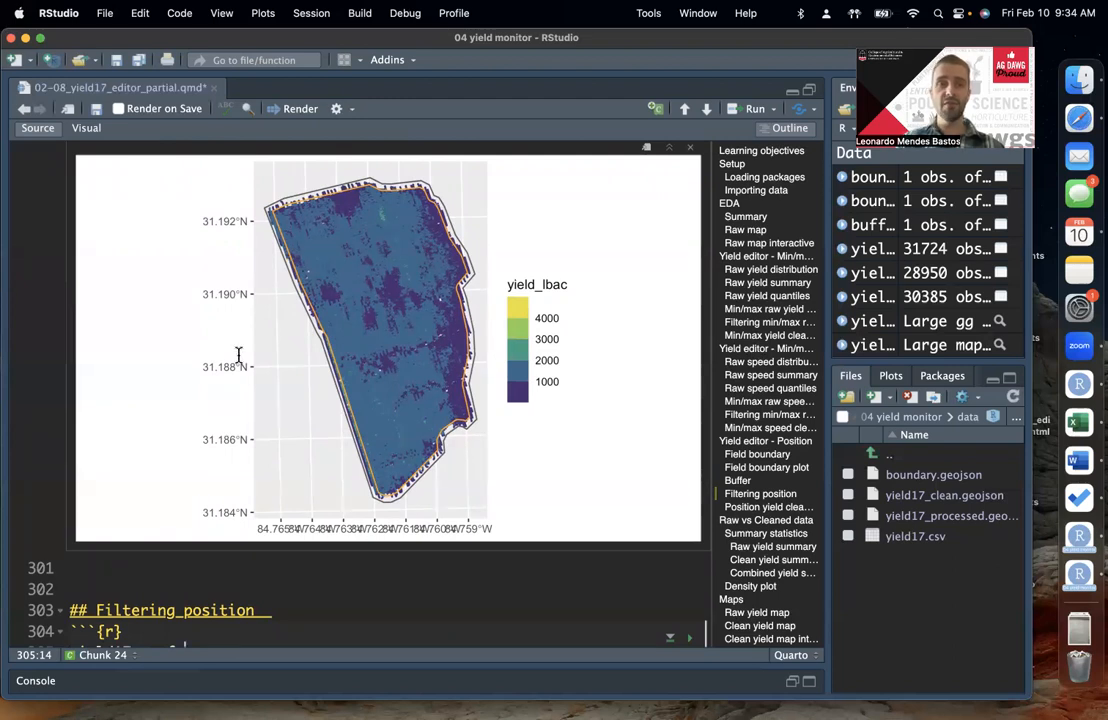
pyautogui.scroll(-5, 236, 381)
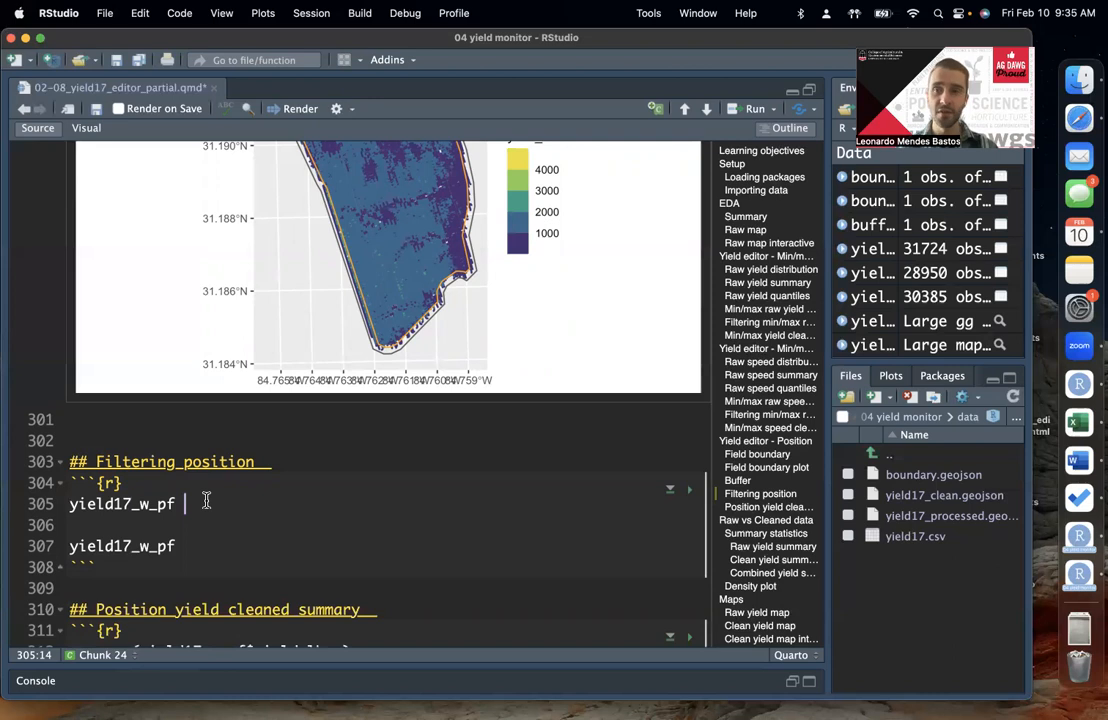
pyautogui.scroll(-3, 206, 500)
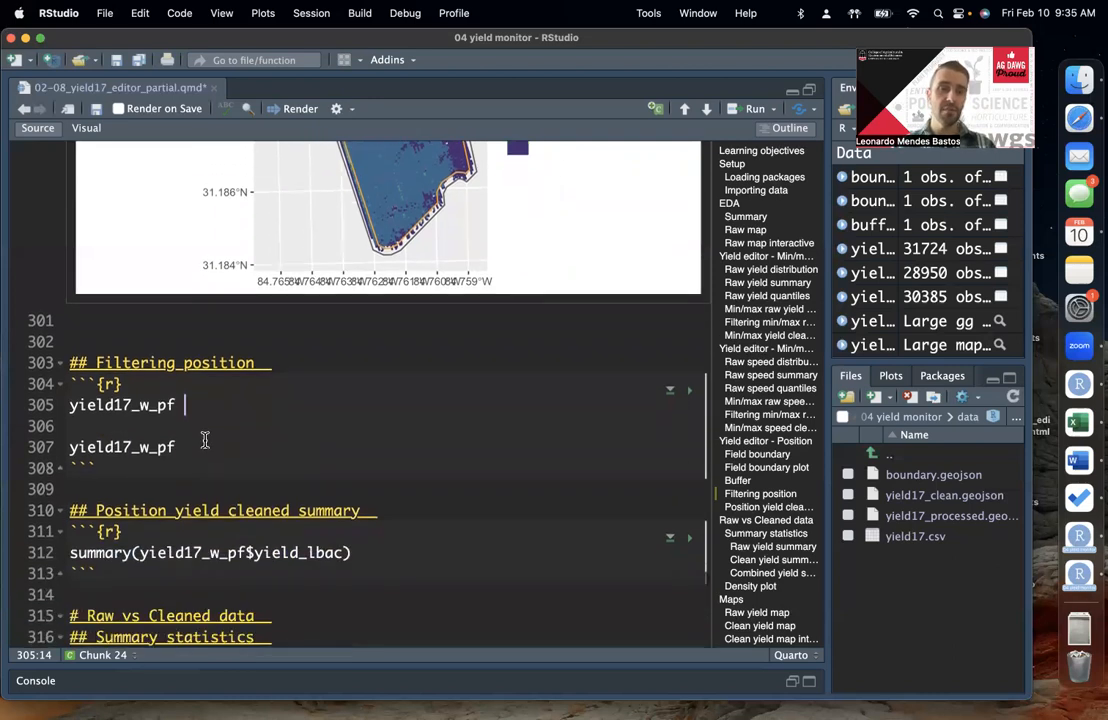
pyautogui.scroll(-1, 204, 411)
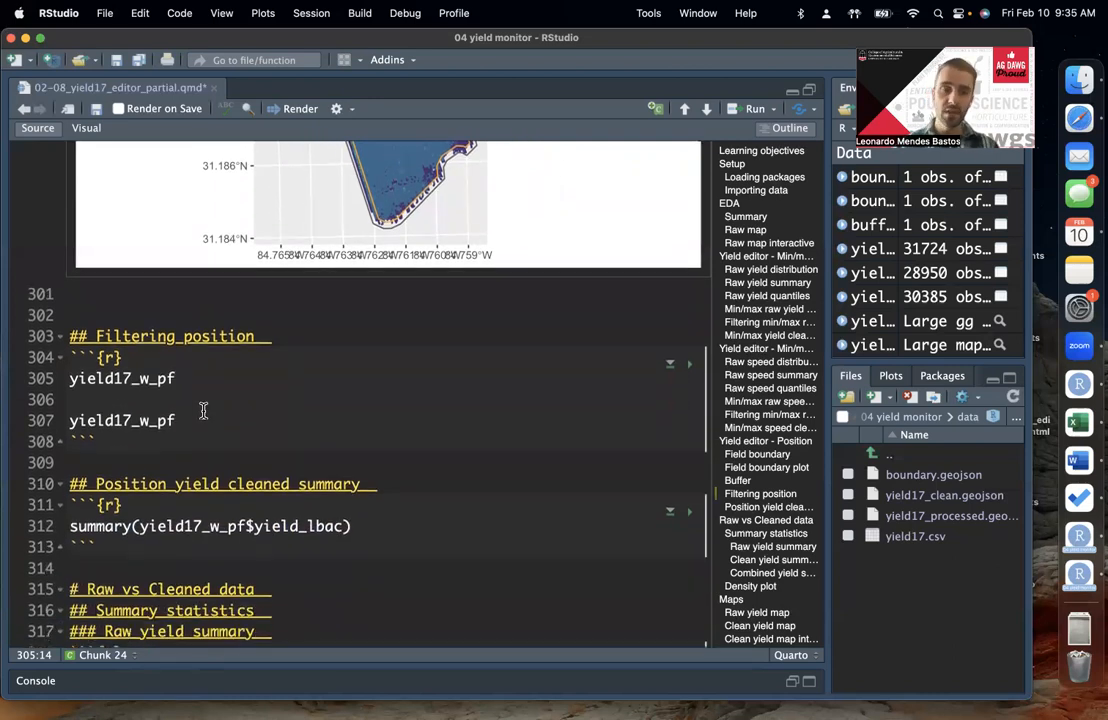
# Step: In the Filtering position chunk, assign yield17_w_sf to yield17_w_pf and extend it with a %>% pipe onto a new line
pyautogui.click(159, 374)
pyautogui.click(174, 376)
pyautogui.click(194, 377)
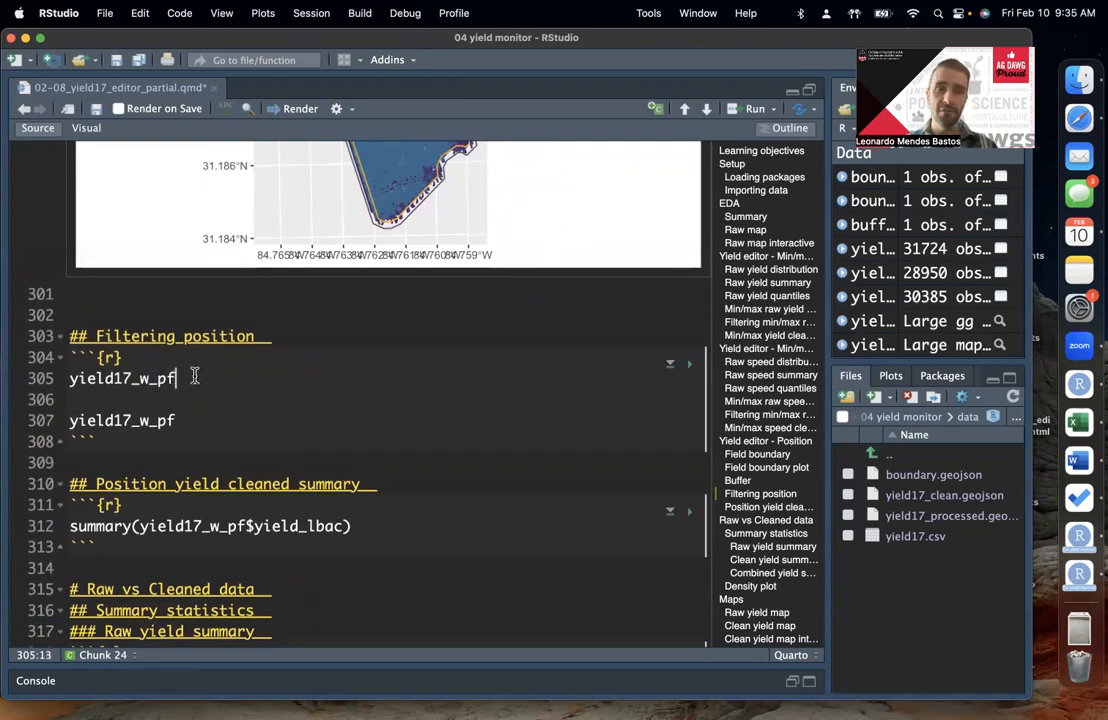
pyautogui.write('<-')
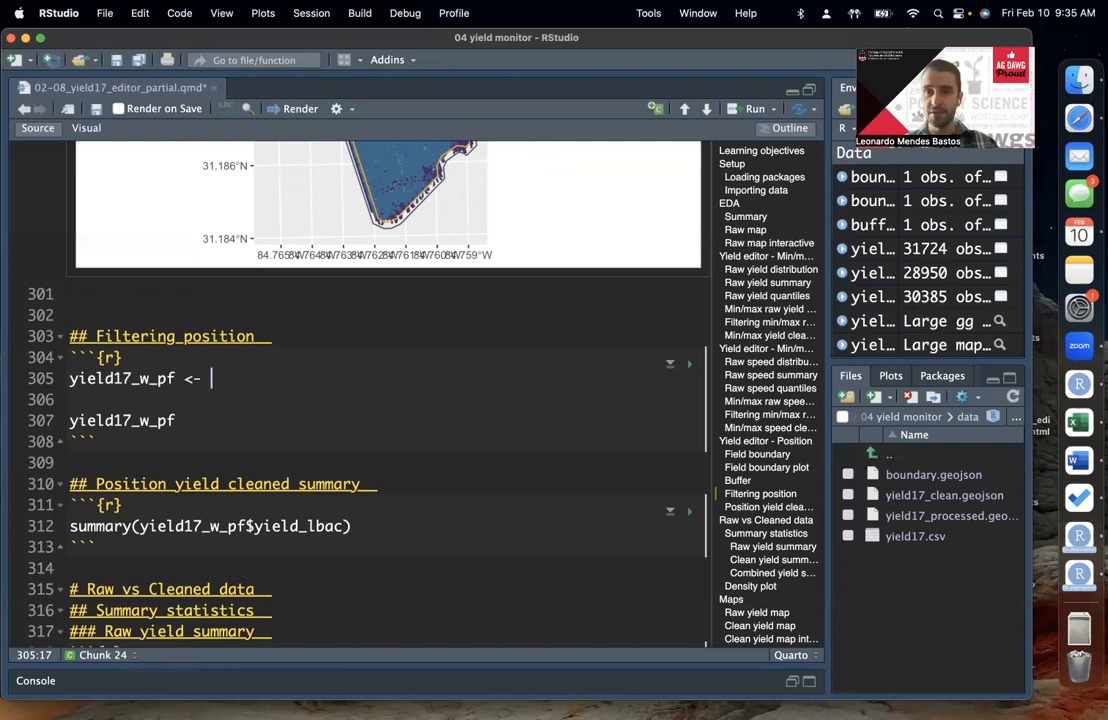
pyautogui.write('yield17_')
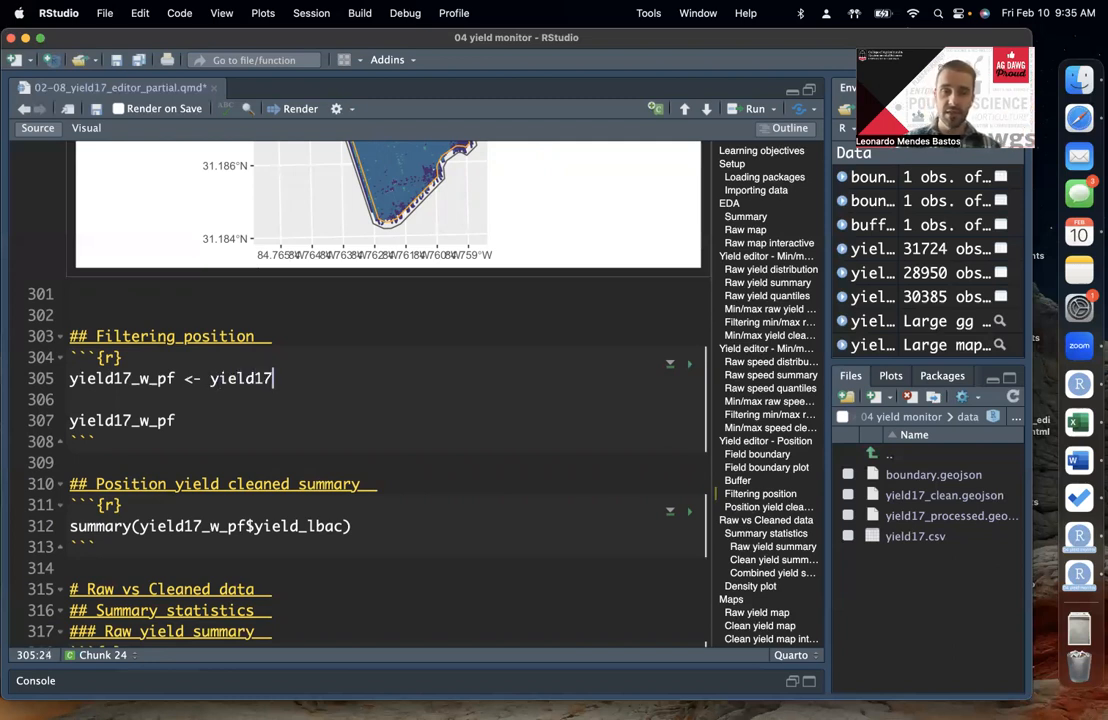
pyautogui.write('w_')
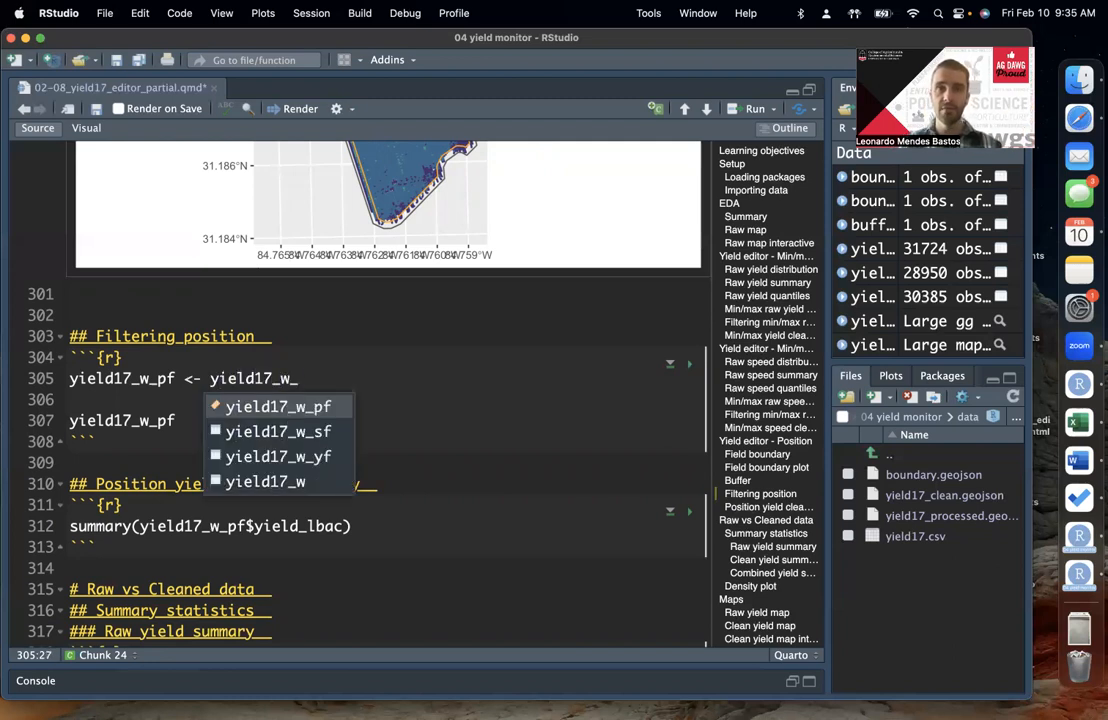
pyautogui.write('sf')
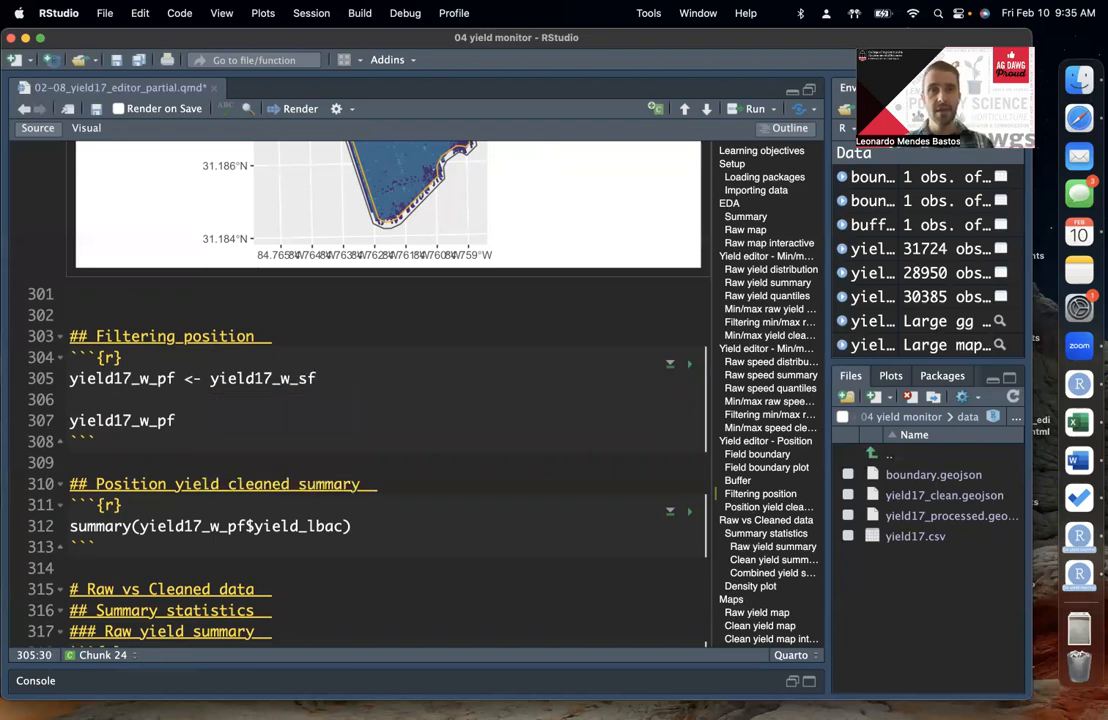
pyautogui.write(' %>%')
pyautogui.press('Return')
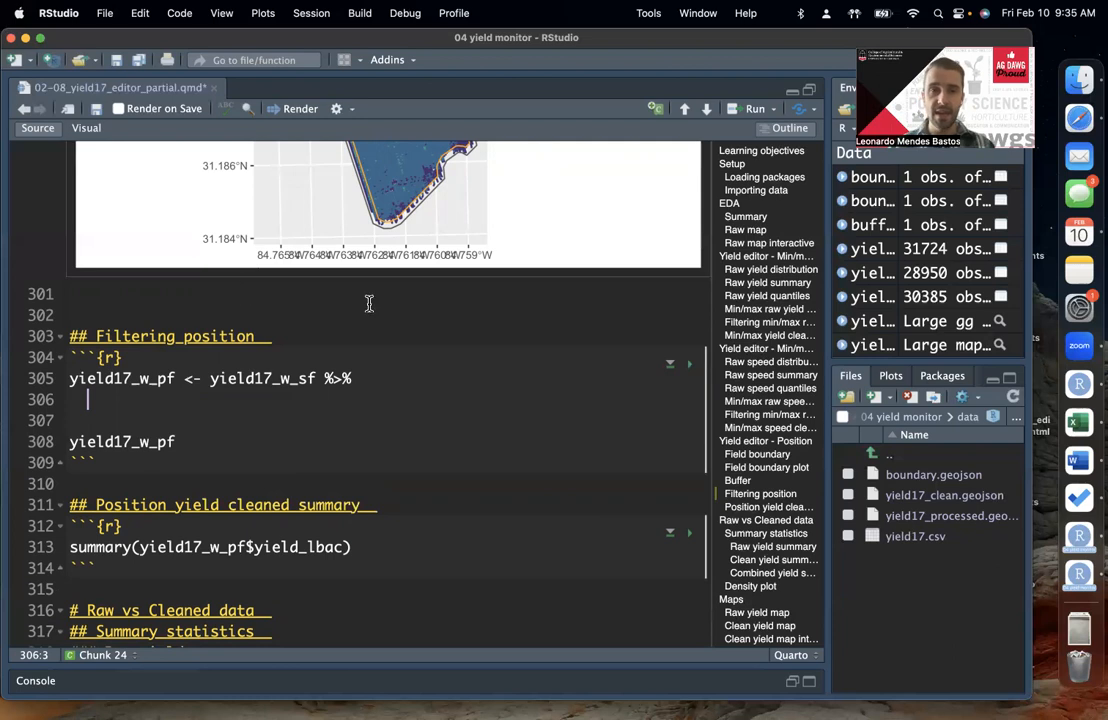
# Step: Add an st_intersection() call on the new line after the yield17_w_sf pipe
pyautogui.scroll(5, 366, 304)
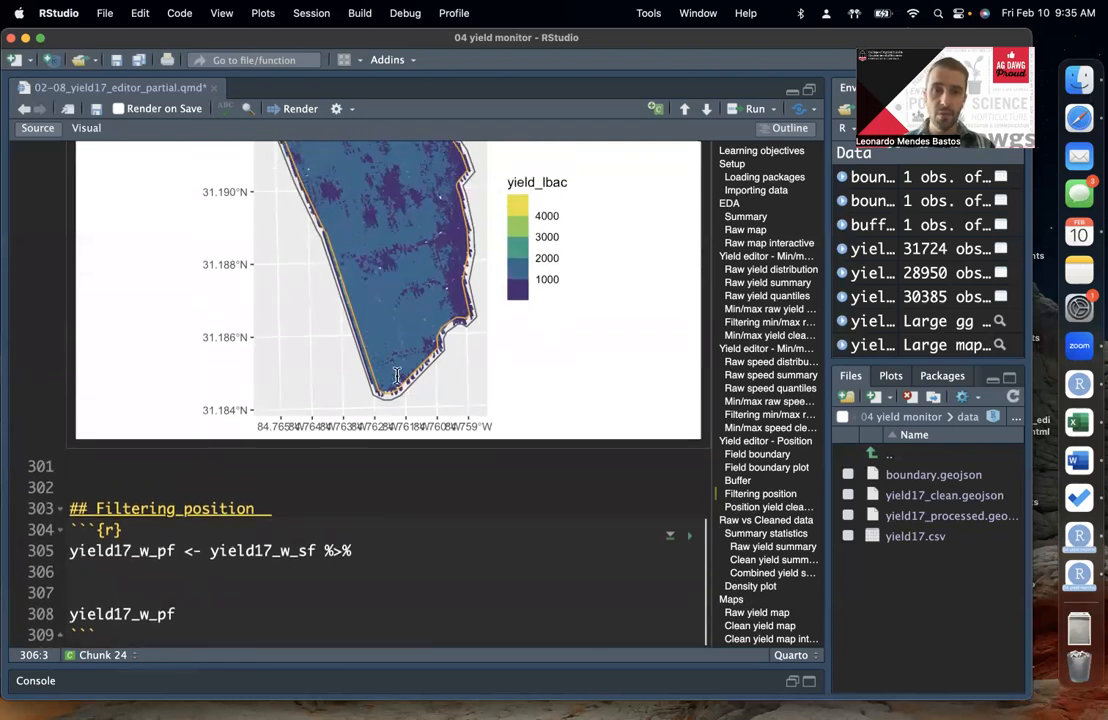
pyautogui.scroll(2, 273, 224)
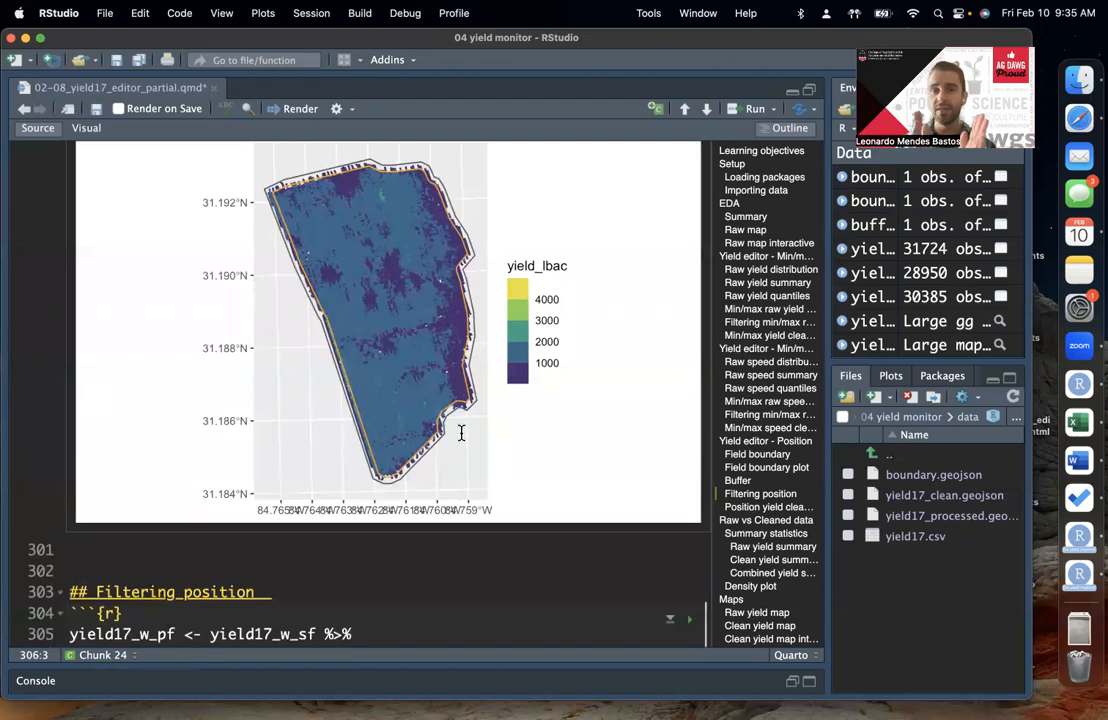
pyautogui.scroll(-2, 461, 432)
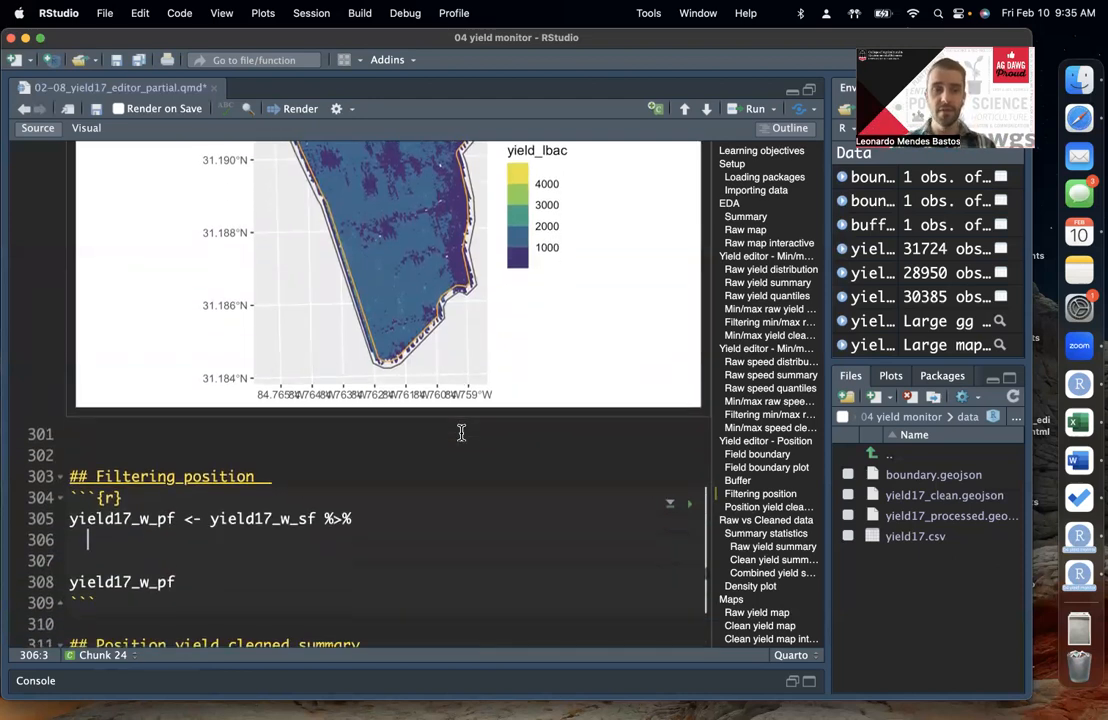
pyautogui.scroll(-1, 190, 530)
pyautogui.click(175, 530)
pyautogui.click(163, 519)
pyautogui.write('st_inter')
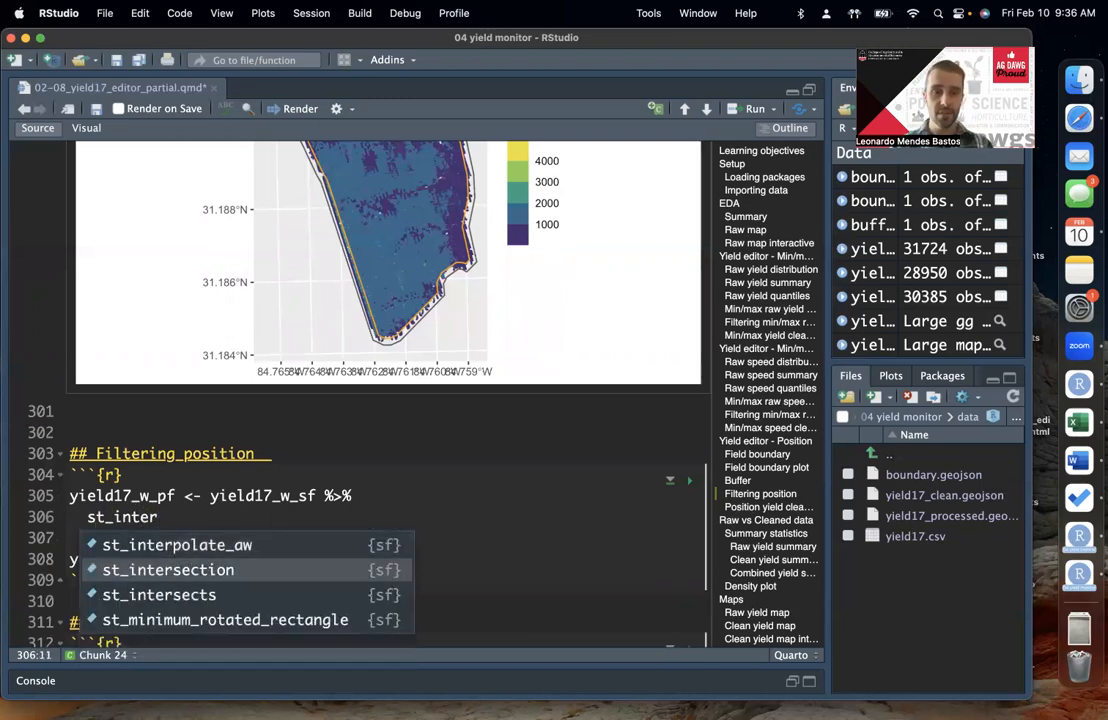
pyautogui.press('Return')
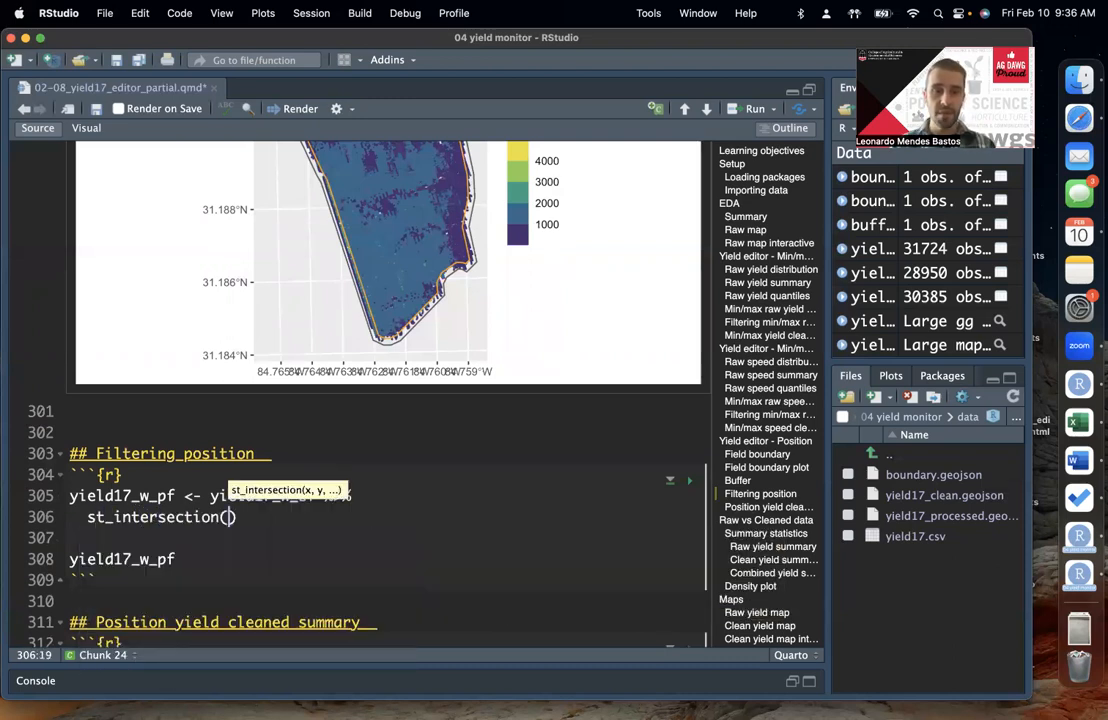
# Step: Pass buffer as the argument of st_intersection(), run the yield17_w_pf assignment and print yield17_w_pf
pyautogui.press('Left')
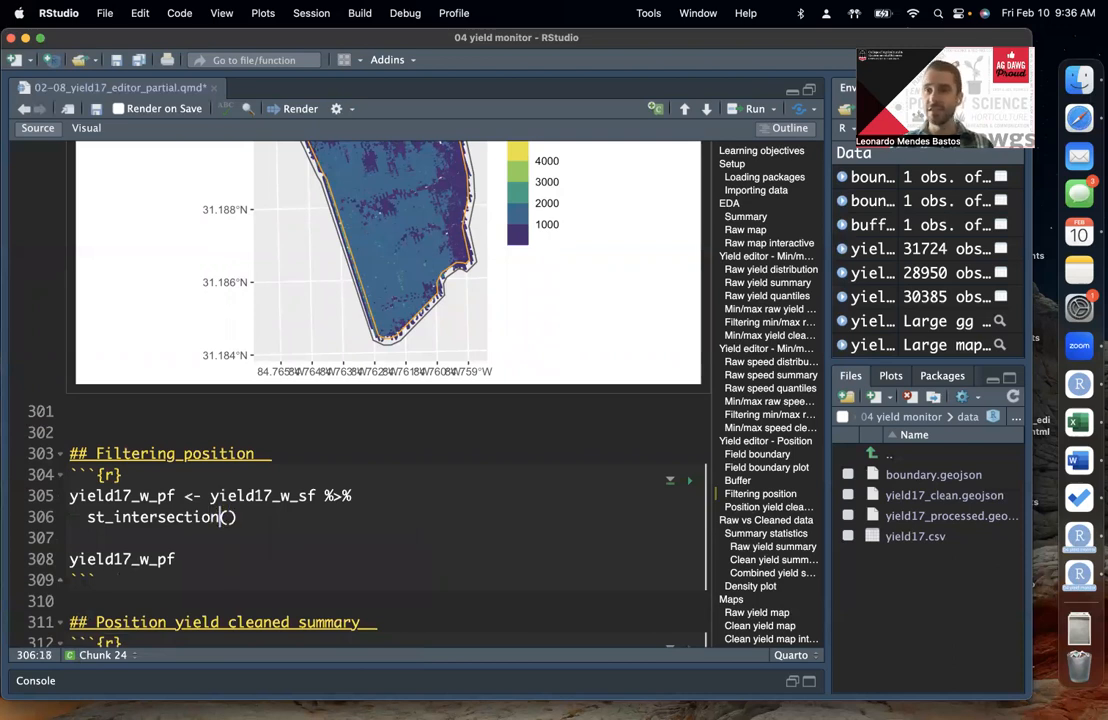
pyautogui.press('Left')
pyautogui.press('Left')
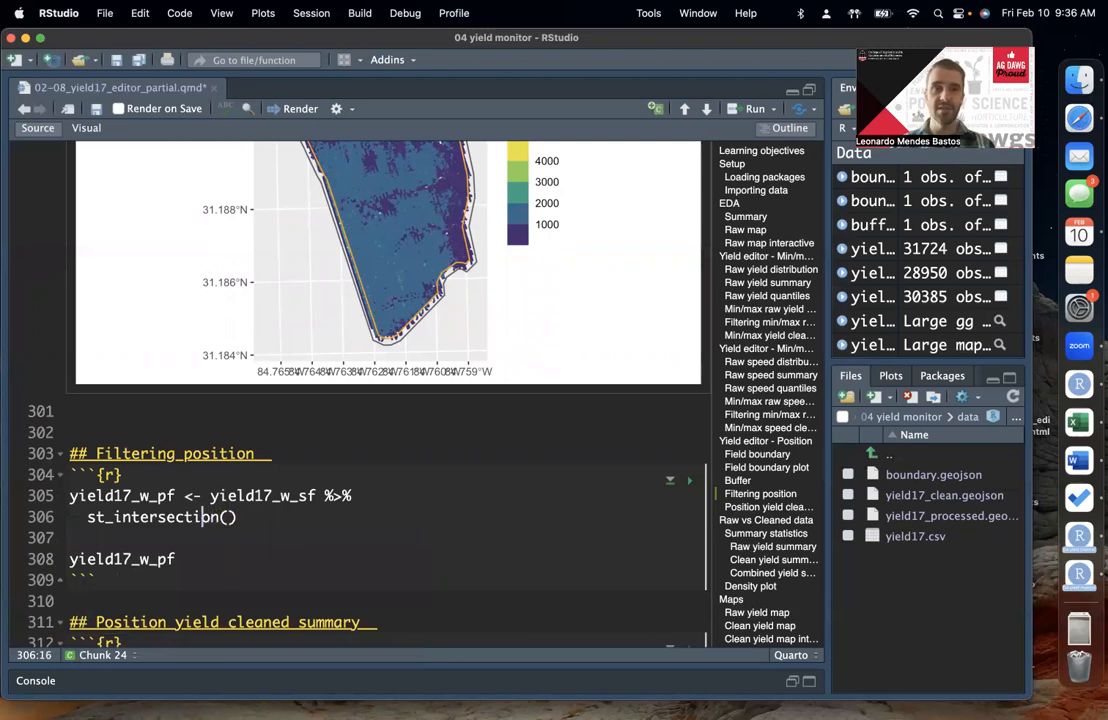
pyautogui.press('Right')
pyautogui.press('Right')
pyautogui.press('Right')
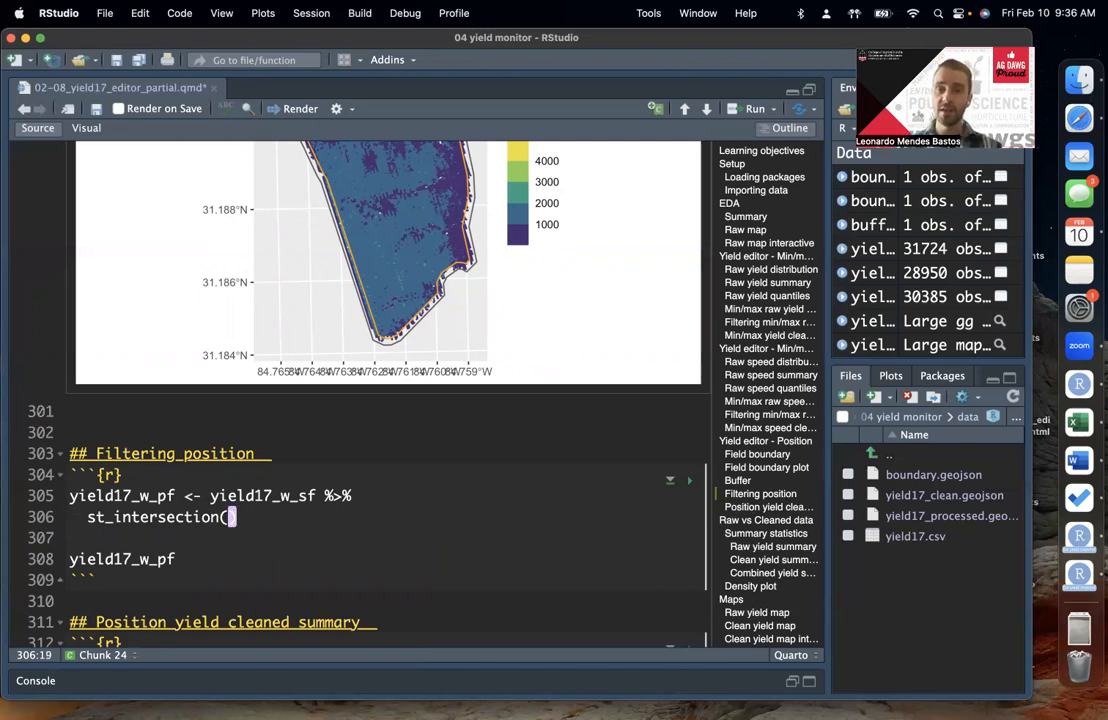
pyautogui.write('buffer')
pyautogui.click(289, 530)
pyautogui.click(307, 523)
pyautogui.press('super+Return')
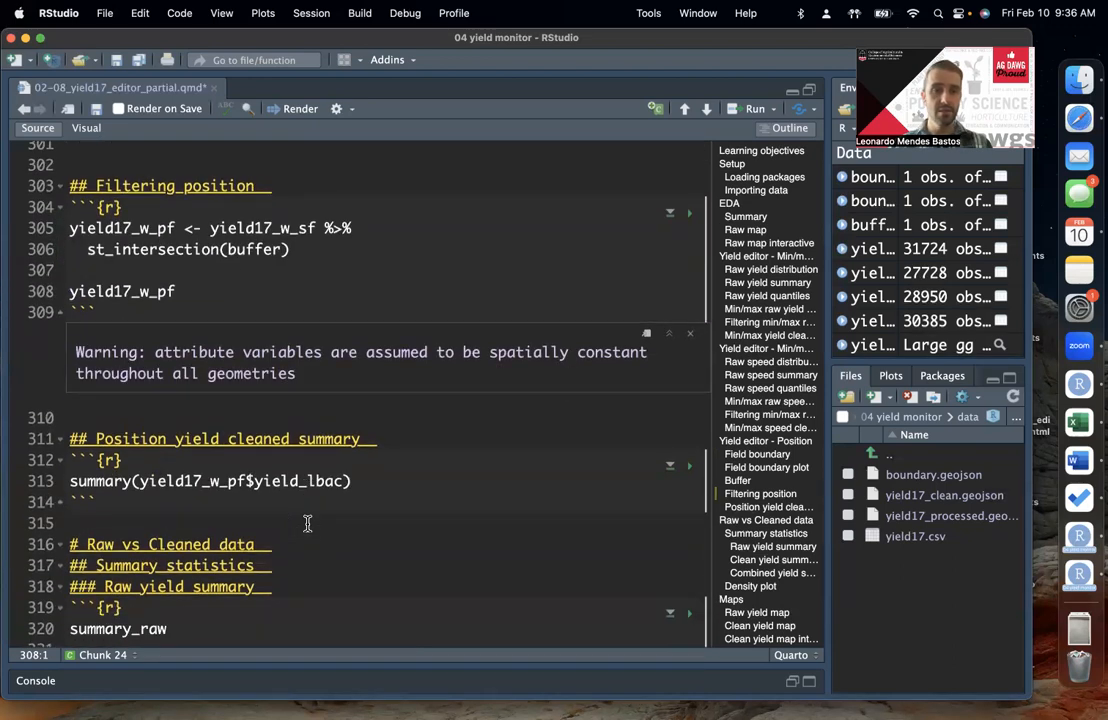
pyautogui.press('super+Return')
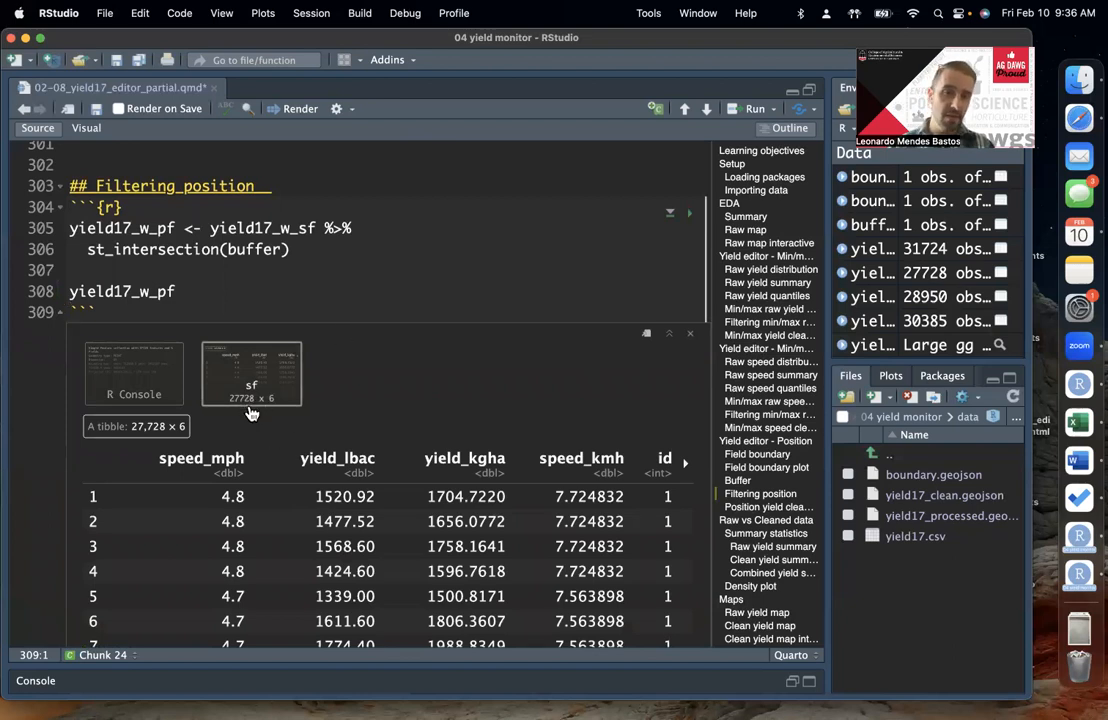
# Step: Print yield17_w_sf and yield17_w_pf in turn to compare their row counts before and after position filtering
pyautogui.scroll(-1, 252, 405)
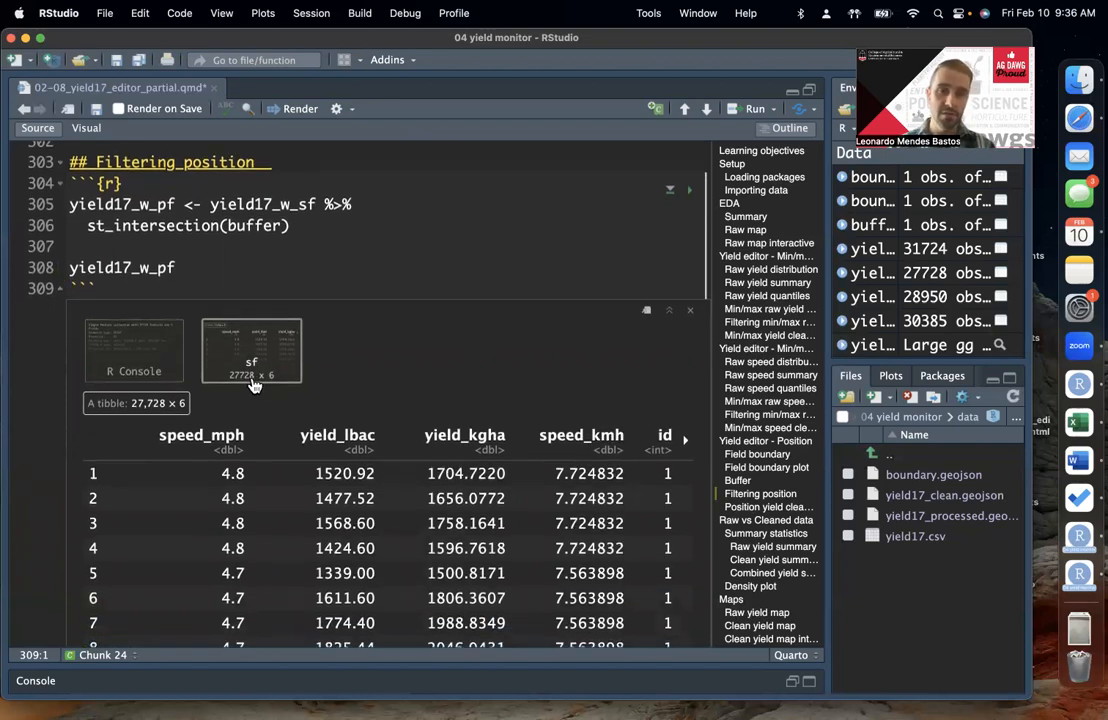
pyautogui.doubleClick(294, 206)
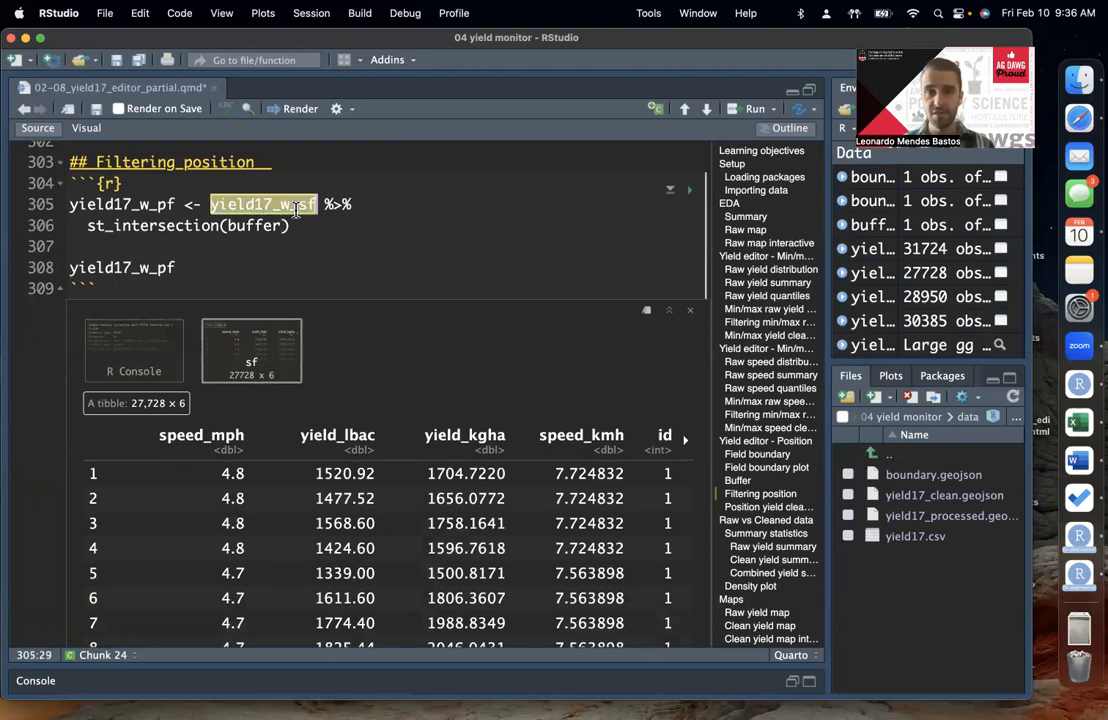
pyautogui.press('super+Return')
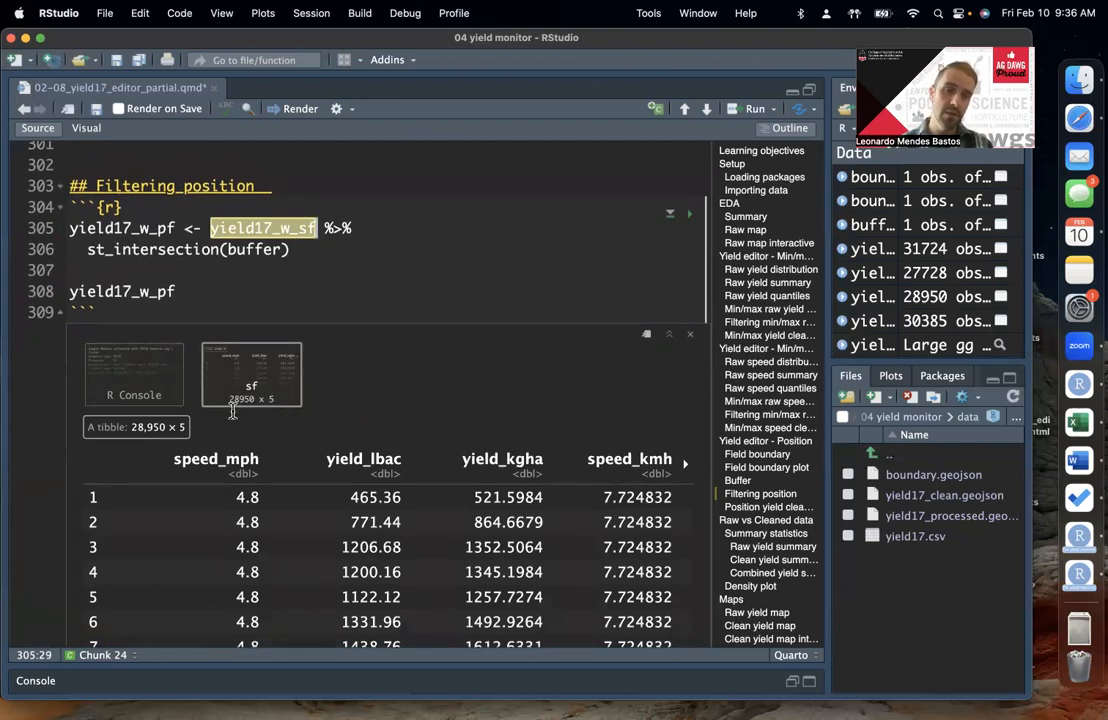
pyautogui.doubleClick(160, 293)
pyautogui.press('super+Return')
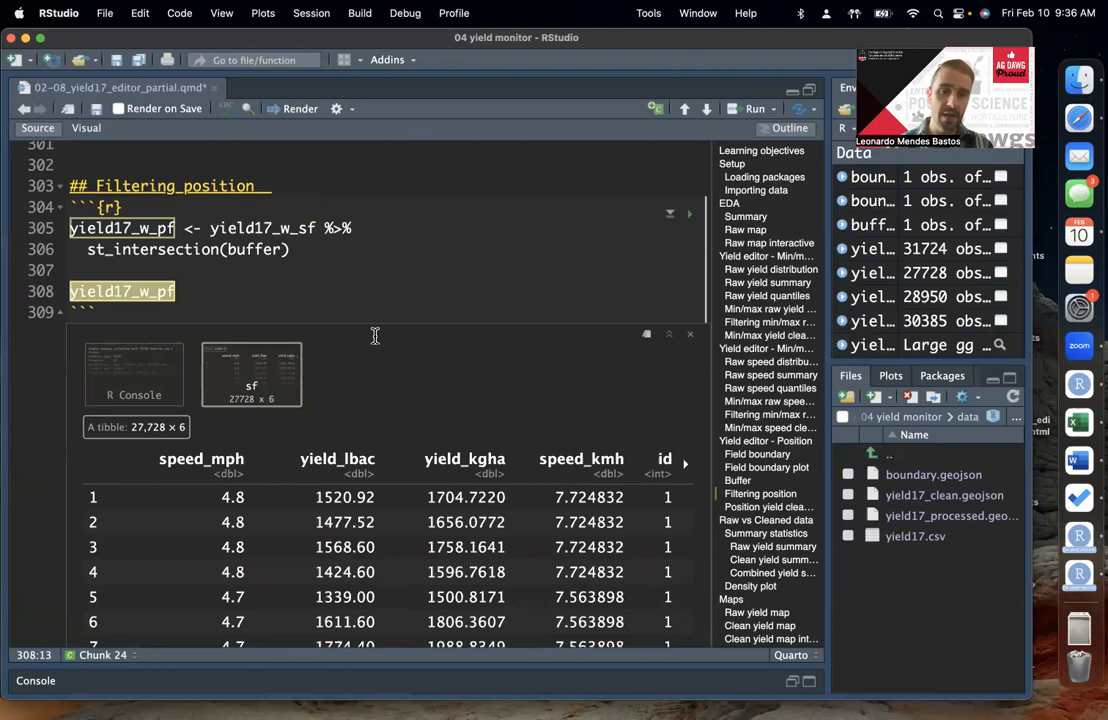
# Step: Compare the points outside the orange buffer outline on the map with the filtered yield17_w_pf table
pyautogui.click(301, 289)
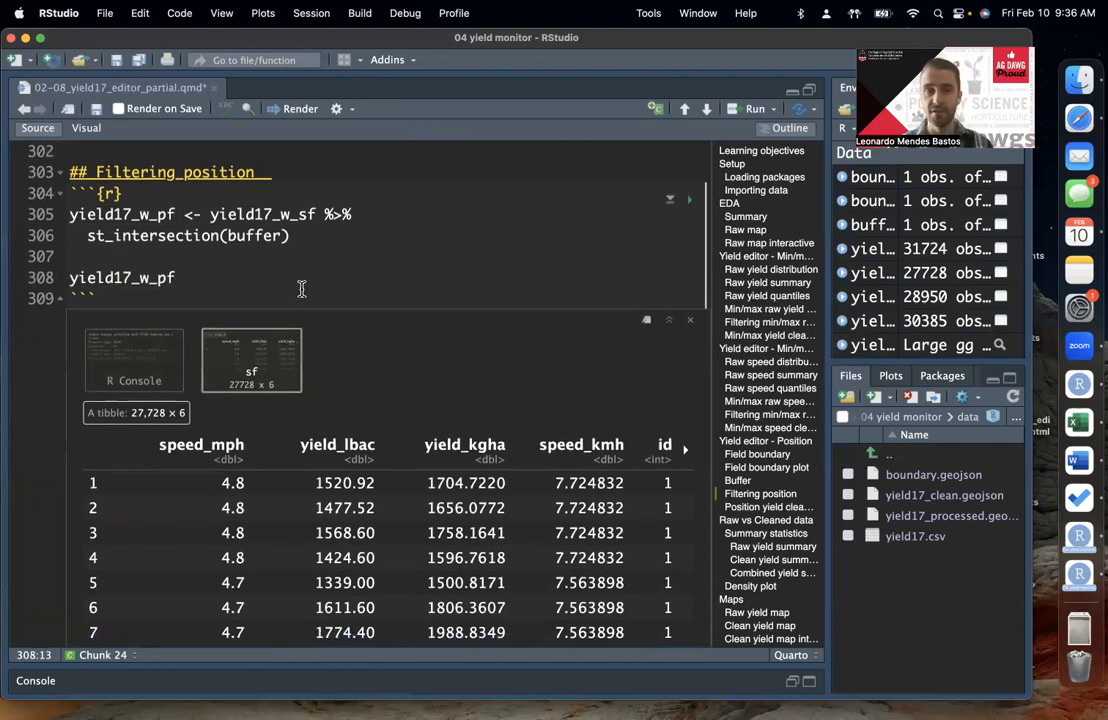
pyautogui.scroll(3, 301, 289)
pyautogui.scroll(2, 301, 289)
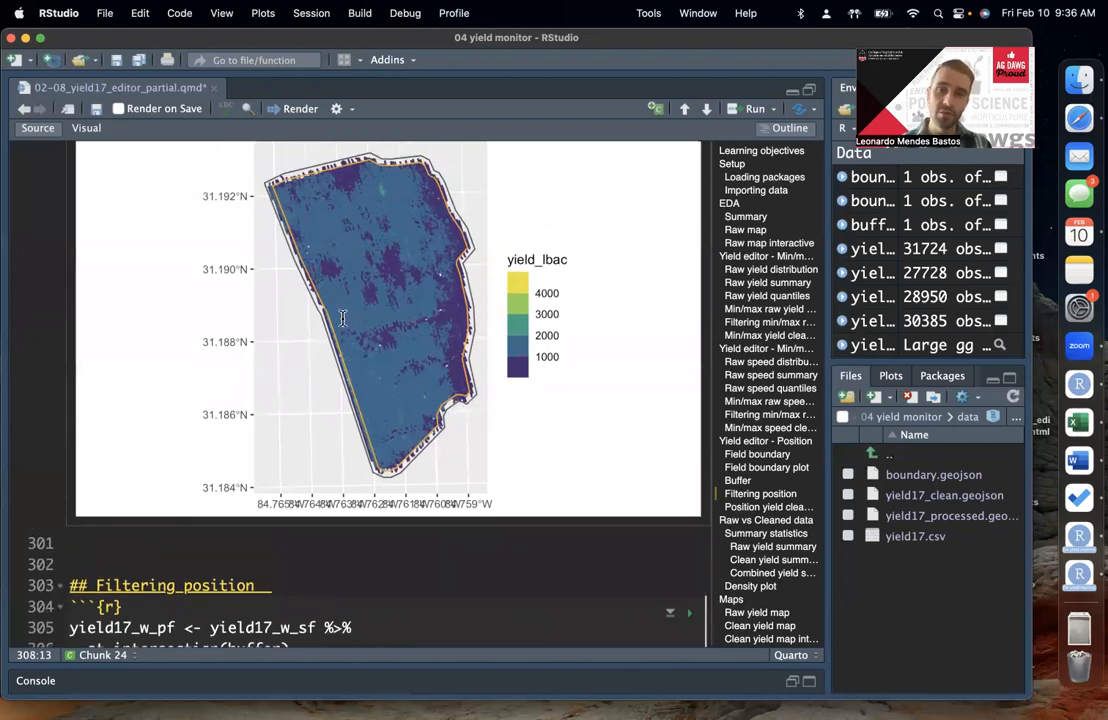
pyautogui.scroll(-2, 435, 388)
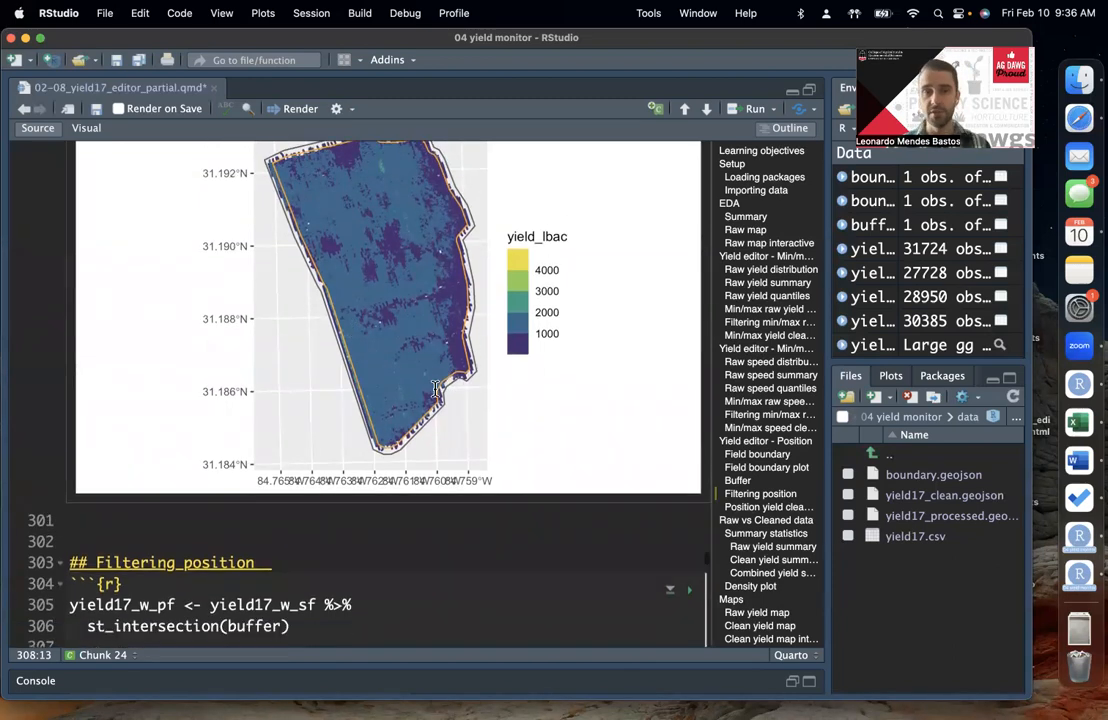
pyautogui.click(435, 386)
pyautogui.click(410, 422)
pyautogui.scroll(-3, 460, 470)
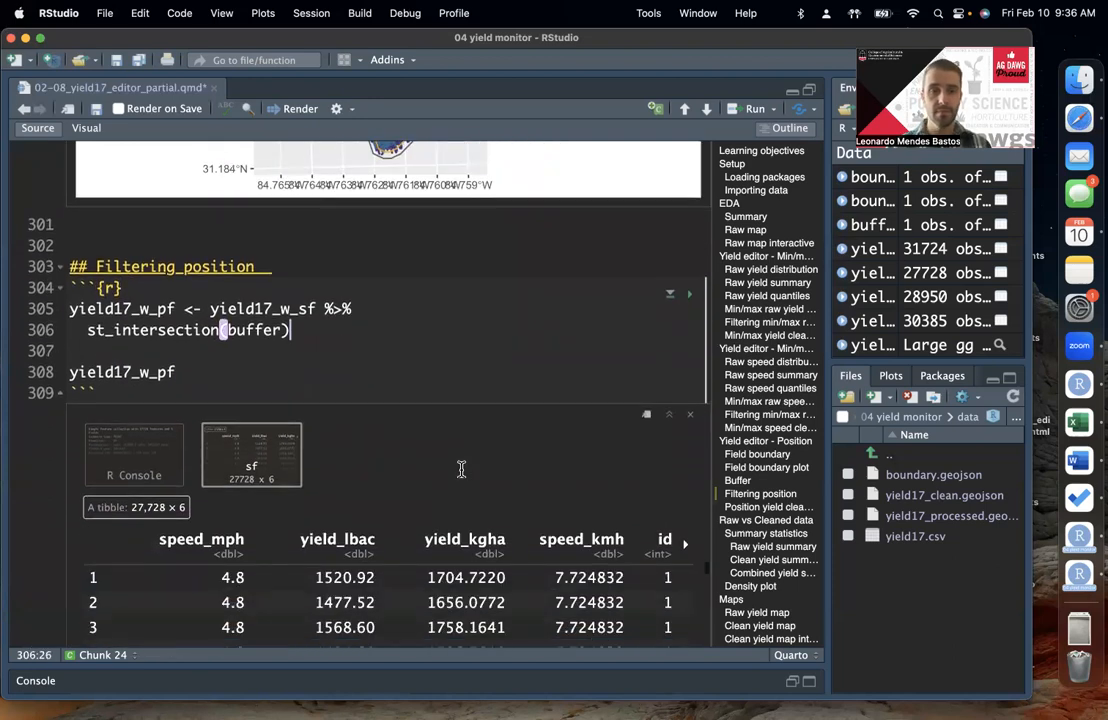
pyautogui.scroll(-3, 461, 470)
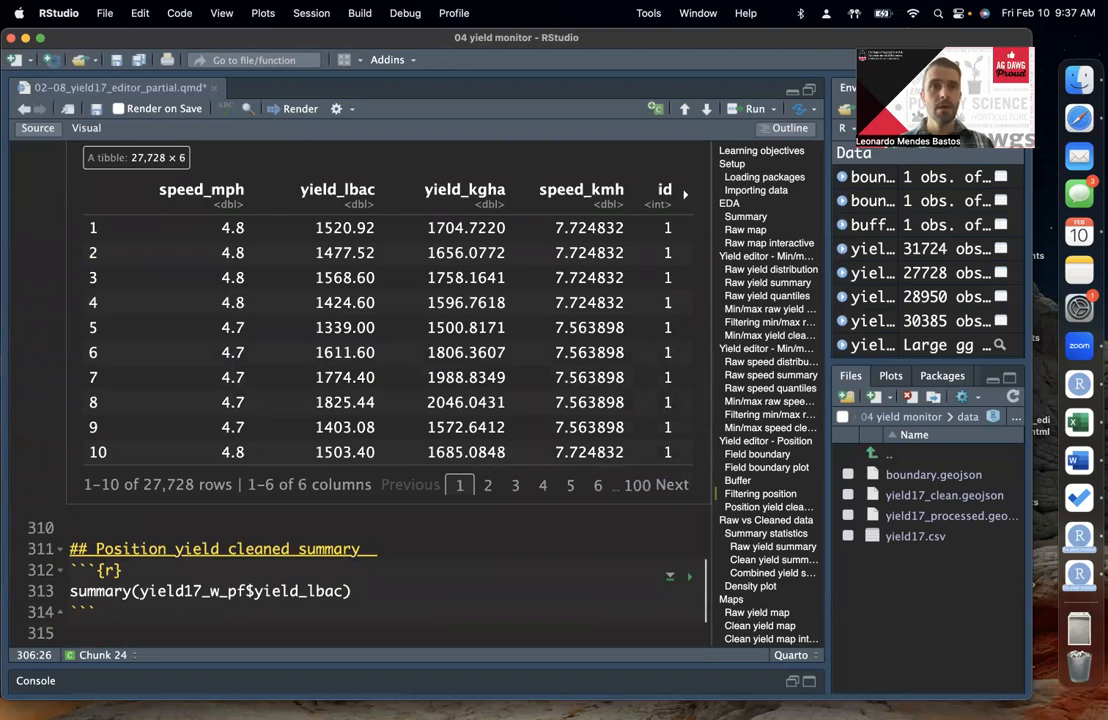
pyautogui.click(455, 586)
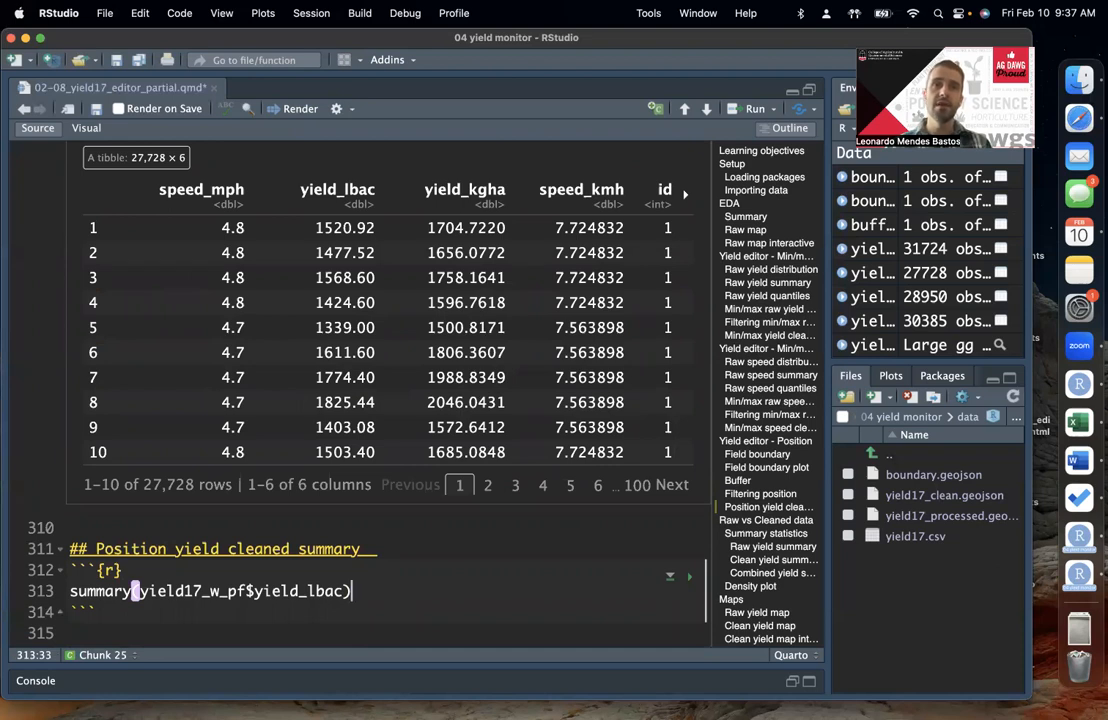
pyautogui.scroll(10, 353, 246)
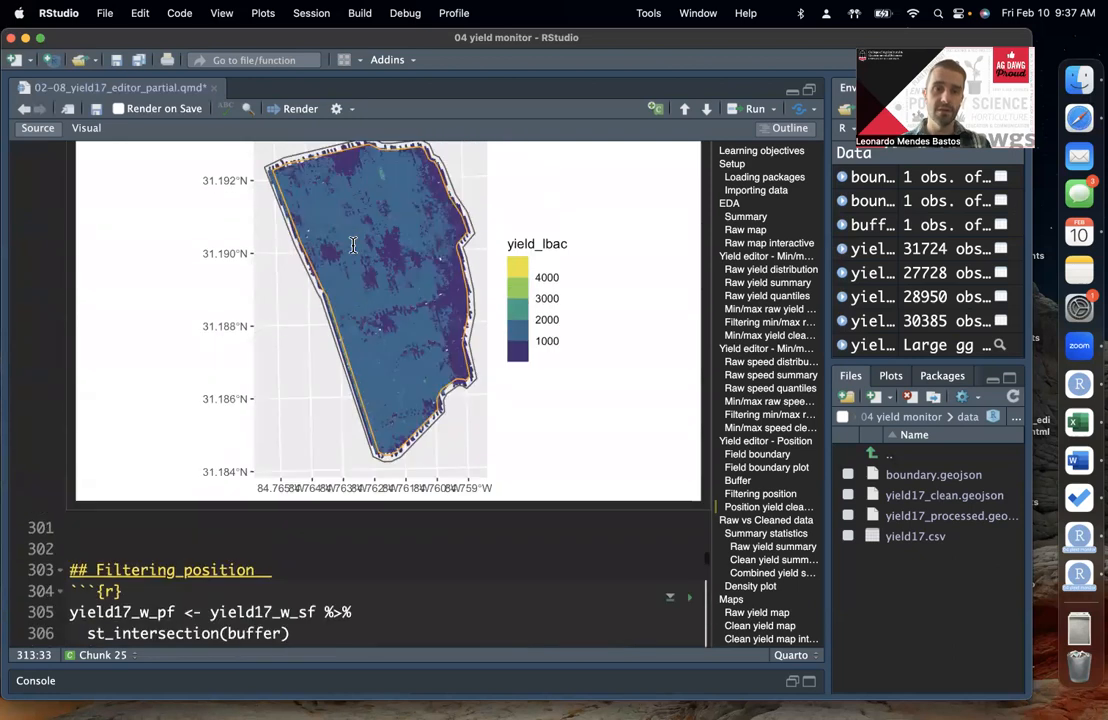
pyautogui.scroll(-5, 353, 243)
pyautogui.click(192, 479)
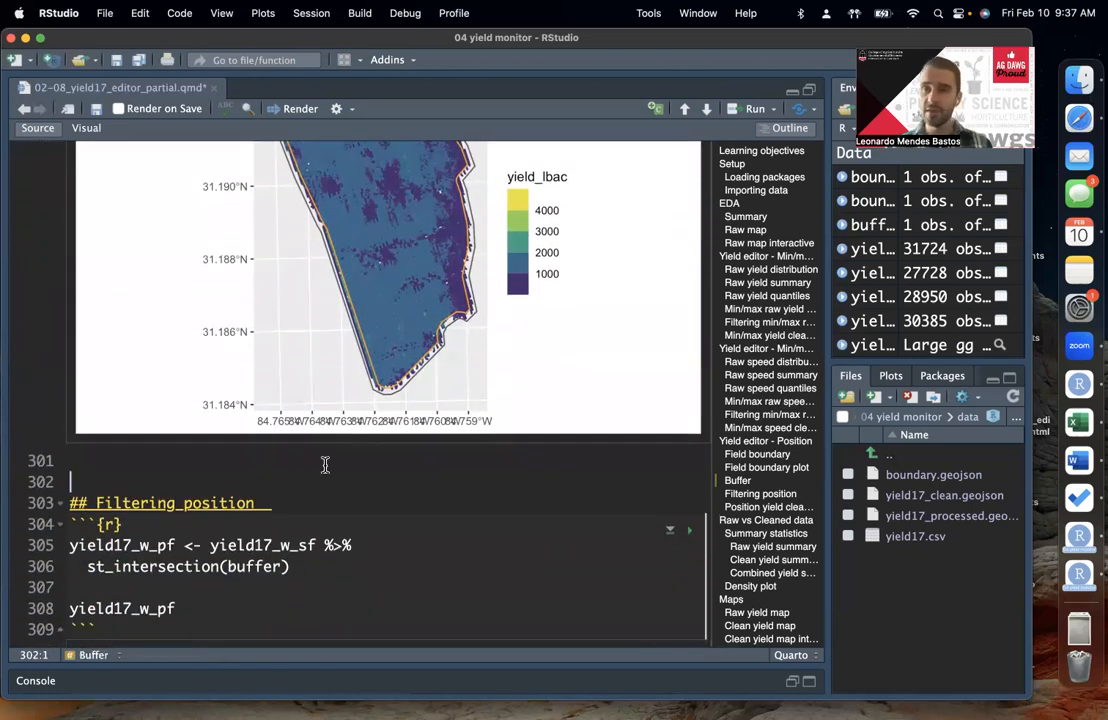
pyautogui.press('Return')
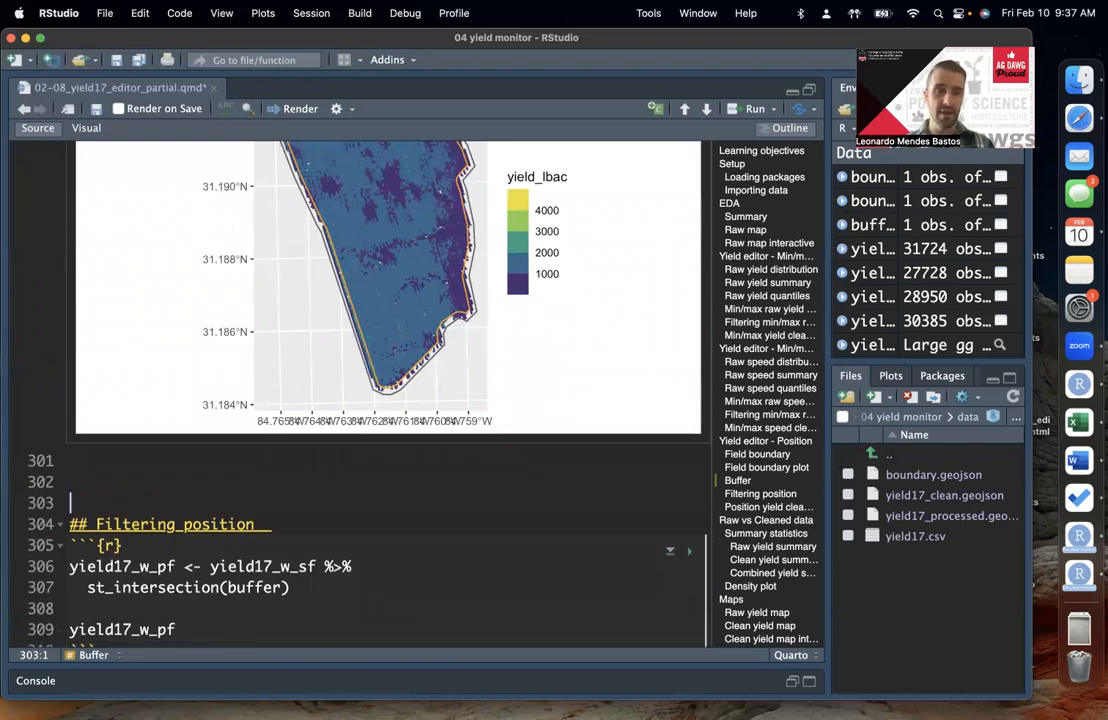
pyautogui.press('Return')
pyautogui.press('Up')
pyautogui.press('Down')
pyautogui.press('Up')
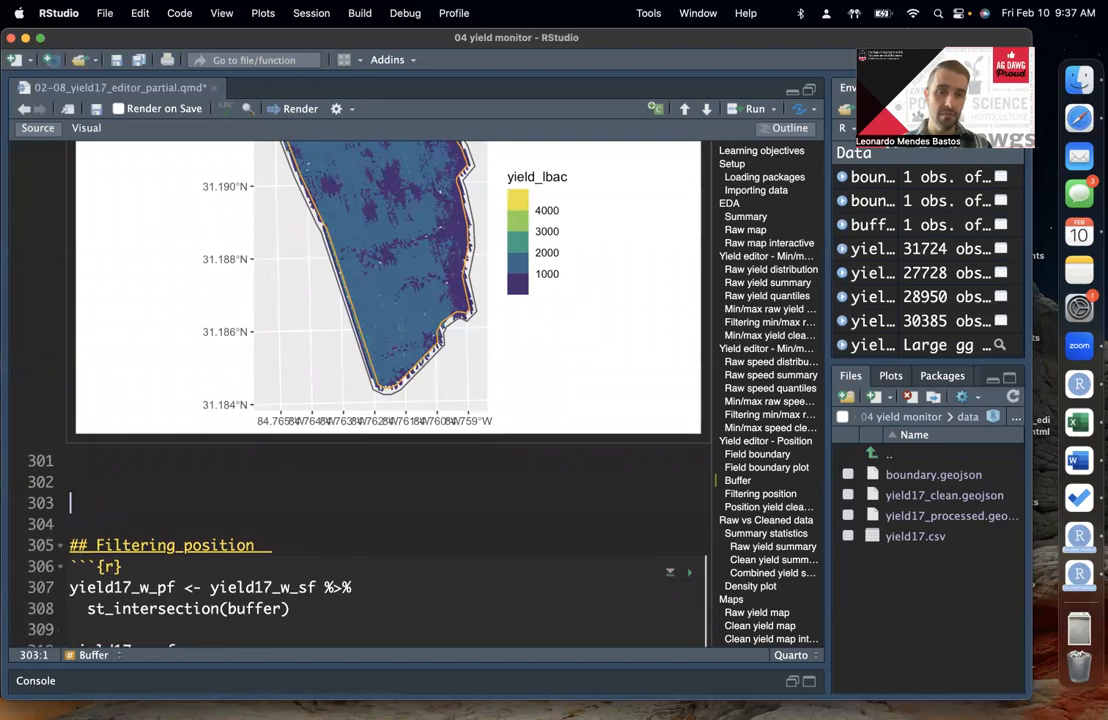
pyautogui.press('BackSpace')
pyautogui.press('BackSpace')
# Step: Insert a new R code chunk between the yield17_w_pf table output and the "Position yield cleaned summary" heading
pyautogui.scroll(-5, 514, 601)
pyautogui.scroll(-5, 478, 527)
pyautogui.click(225, 358)
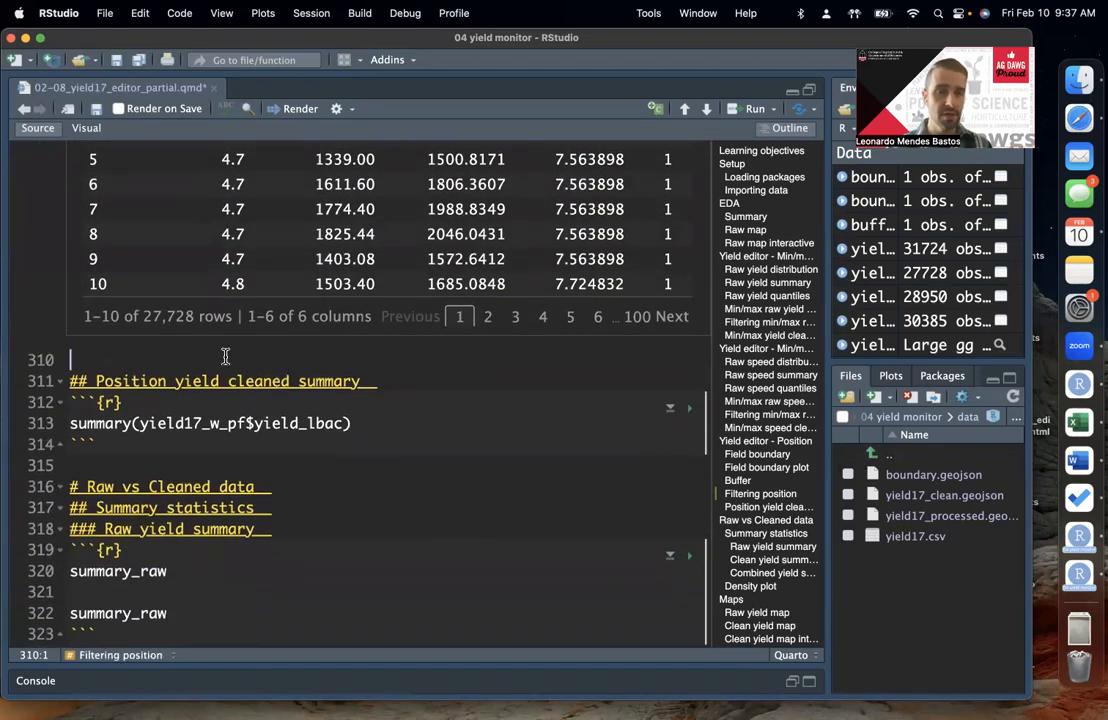
pyautogui.press('Return')
pyautogui.press('Return')
pyautogui.press('Up')
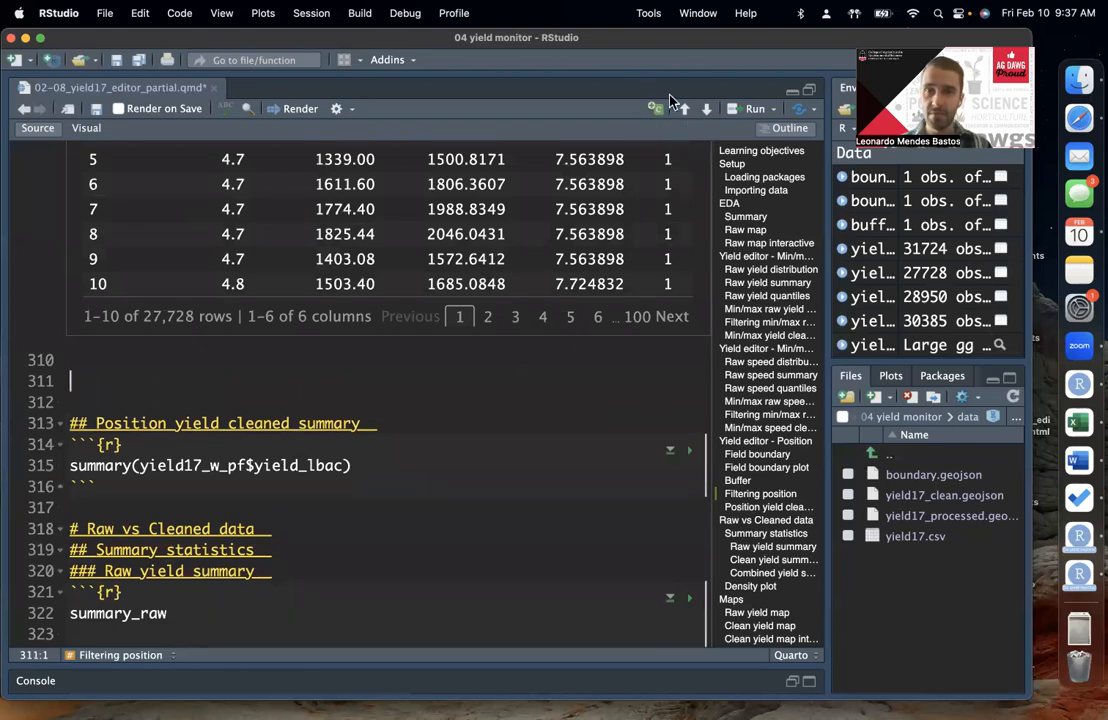
pyautogui.click(657, 109)
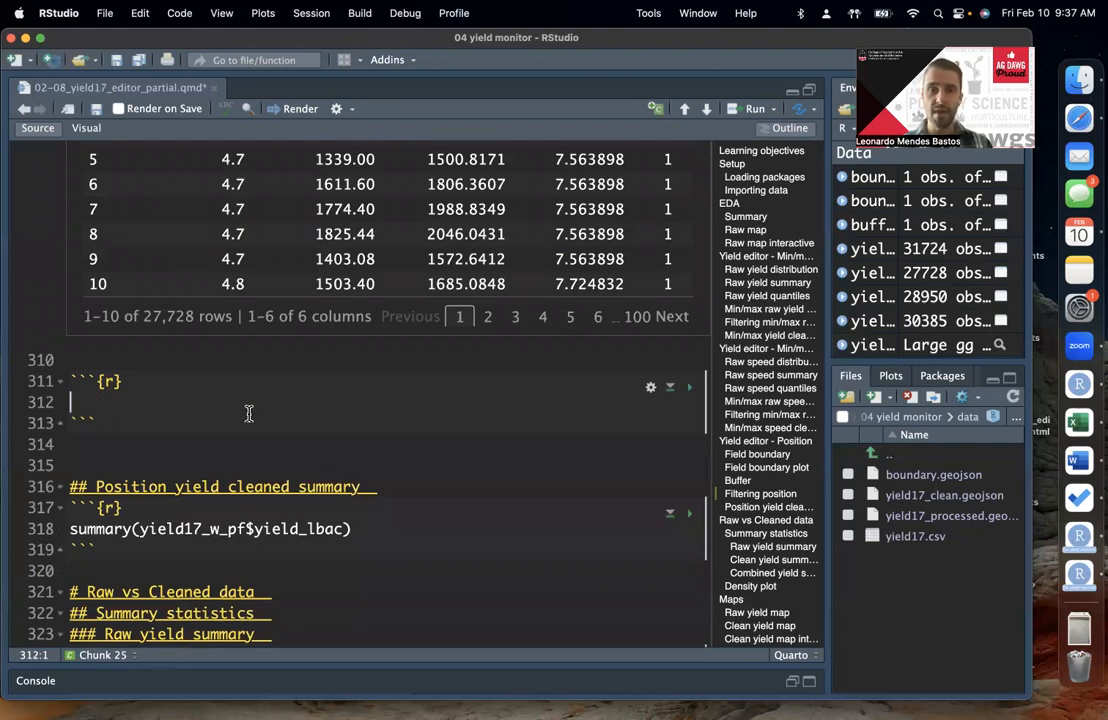
# Step: Write a ggplot() call with a geom_sf() layer in the new chunk, leaving its data argument without a value
pyautogui.write('ggplo')
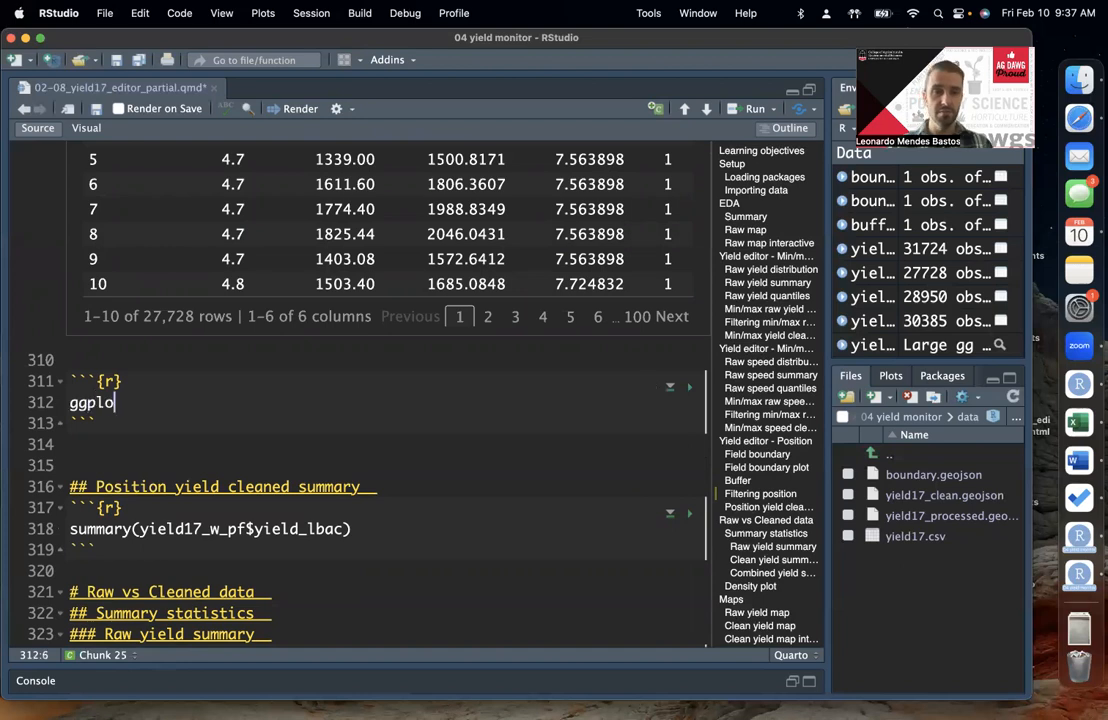
pyautogui.write('t()+')
pyautogui.press('Return')
pyautogui.write('geom_sf(data =')
# Step: Copy yield17_w_pf from the filtering chunk into the geom_sf() data argument and run the plot
pyautogui.scroll(1, 395, 440)
pyautogui.scroll(10, 395, 440)
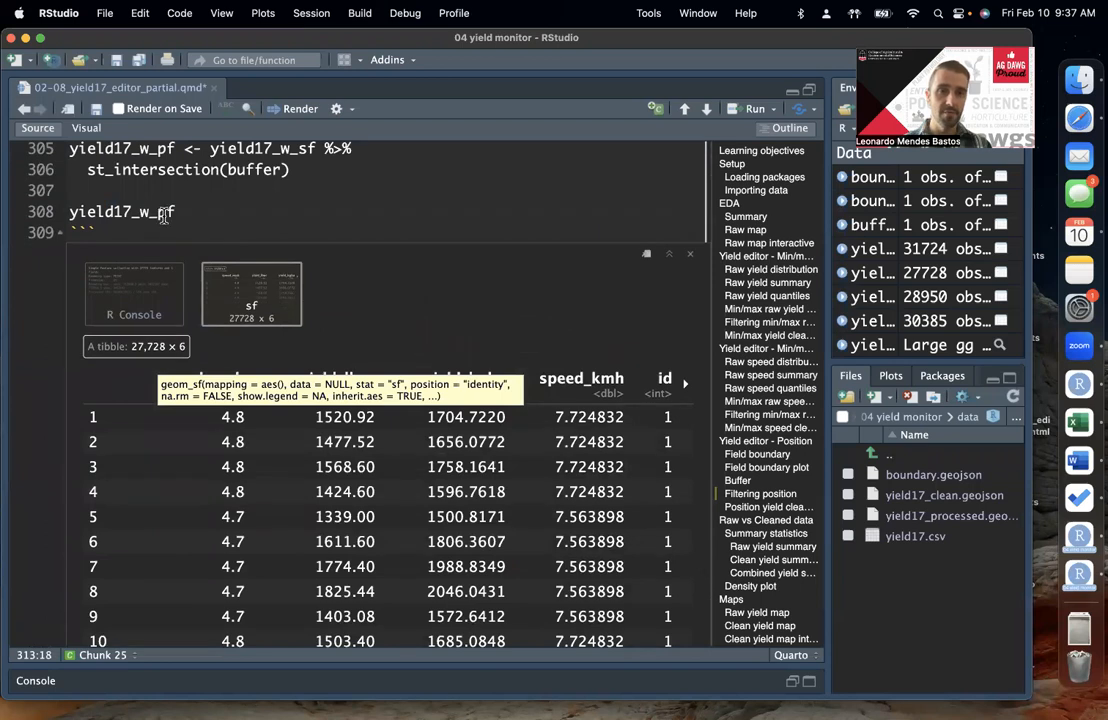
pyautogui.doubleClick(163, 213)
pyautogui.hotkey('ctrl', 'c')
pyautogui.scroll(-10, 327, 290)
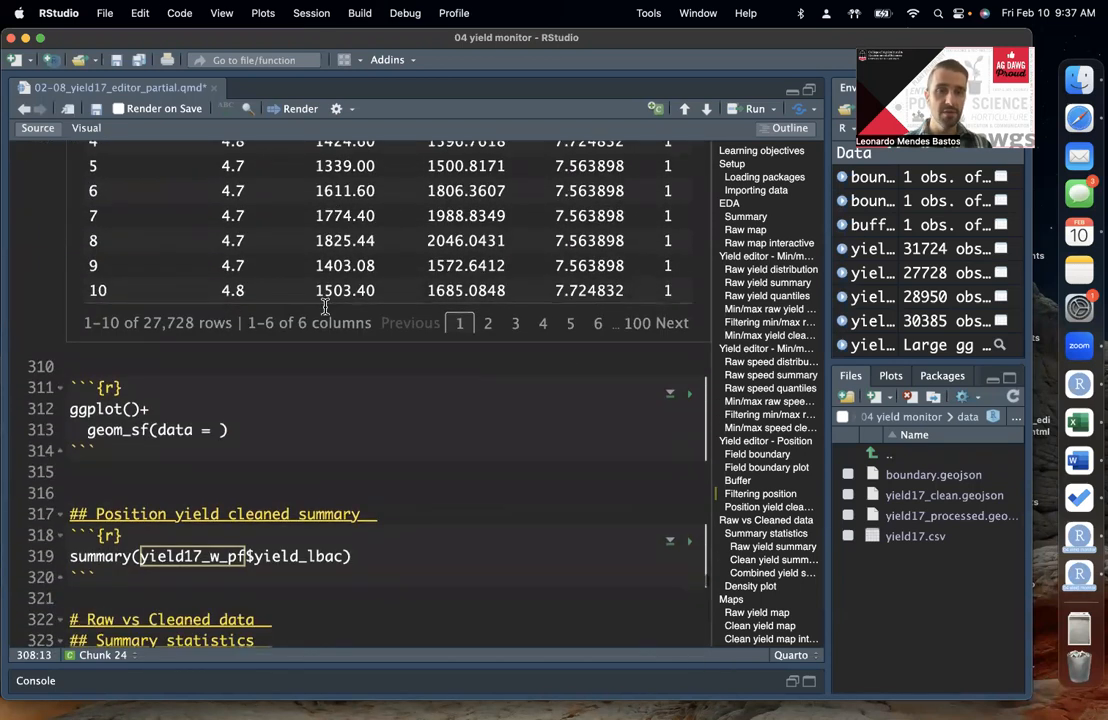
pyautogui.click(227, 430)
pyautogui.hotkey('ctrl', 'v')
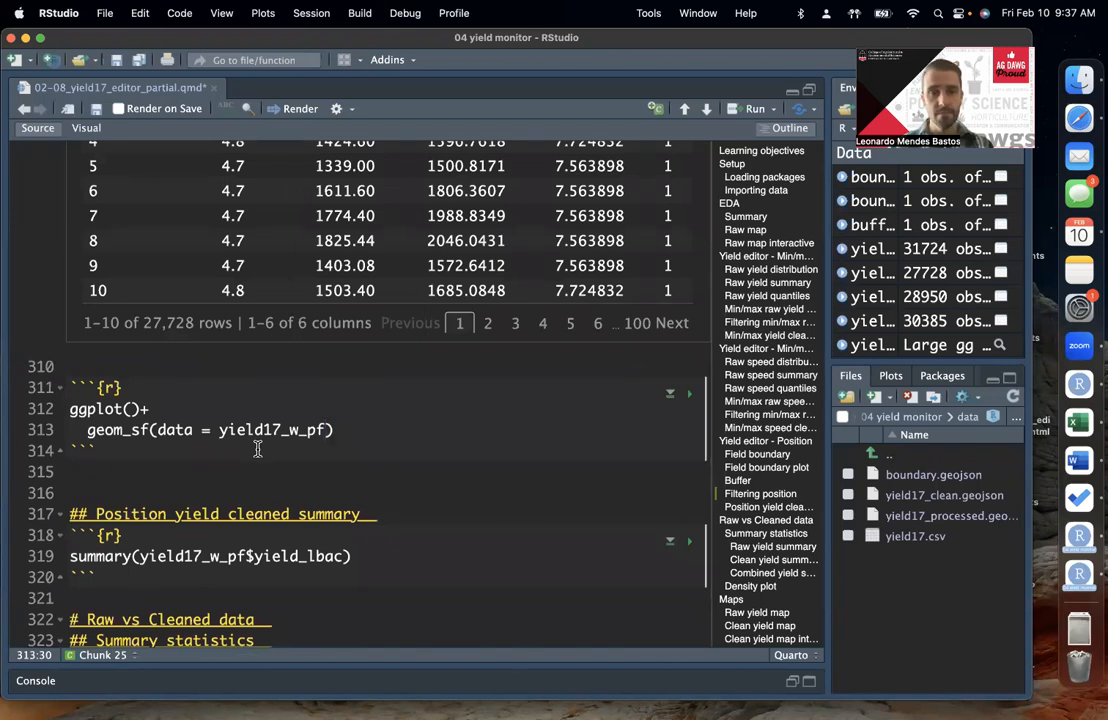
pyautogui.press('super+Return')
# Step: Add a second geom_sf() layer to the plot with data = buffer
pyautogui.click(381, 424)
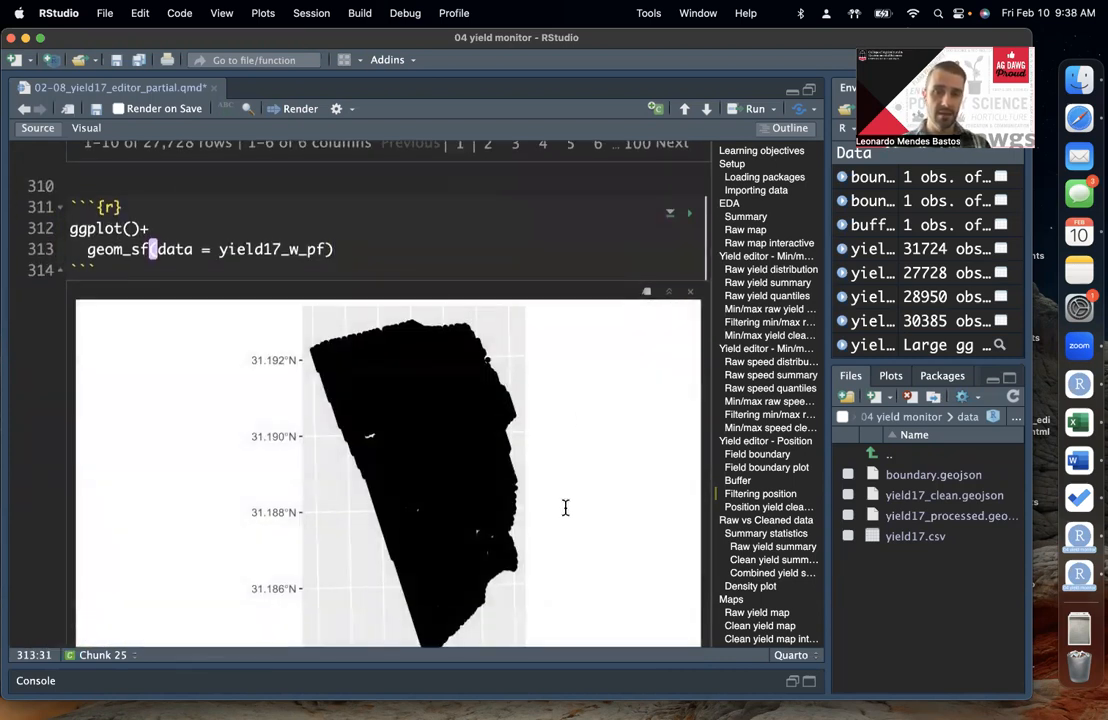
pyautogui.scroll(-1, 583, 410)
pyautogui.scroll(1, 570, 398)
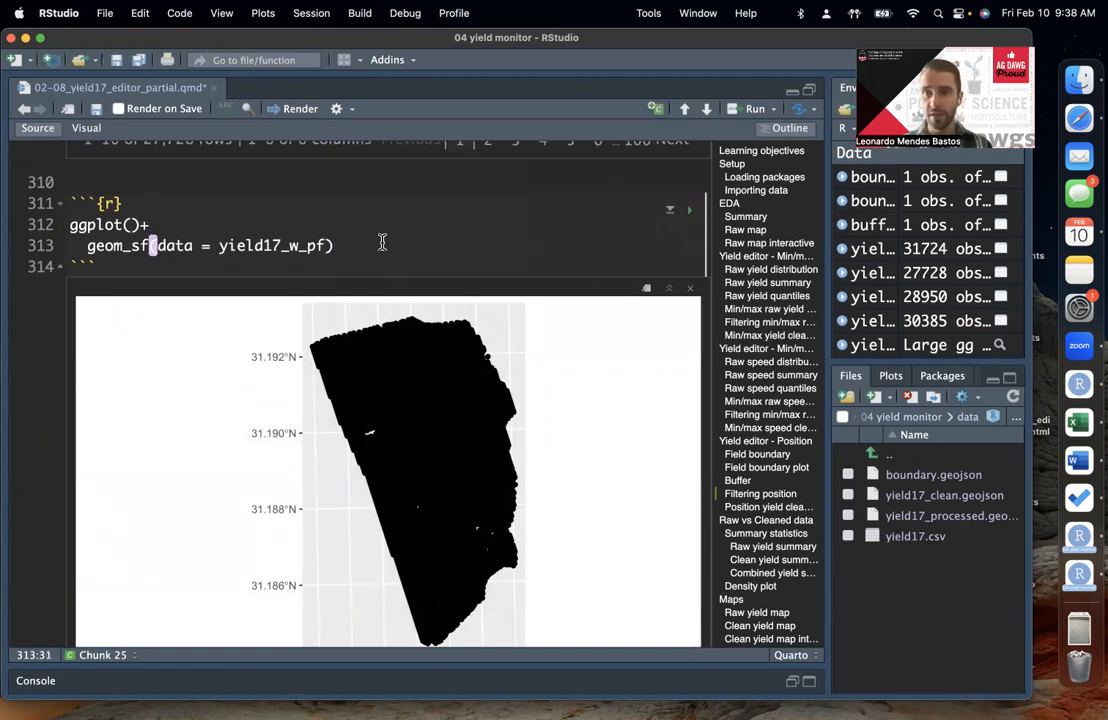
pyautogui.scroll(-2, 383, 413)
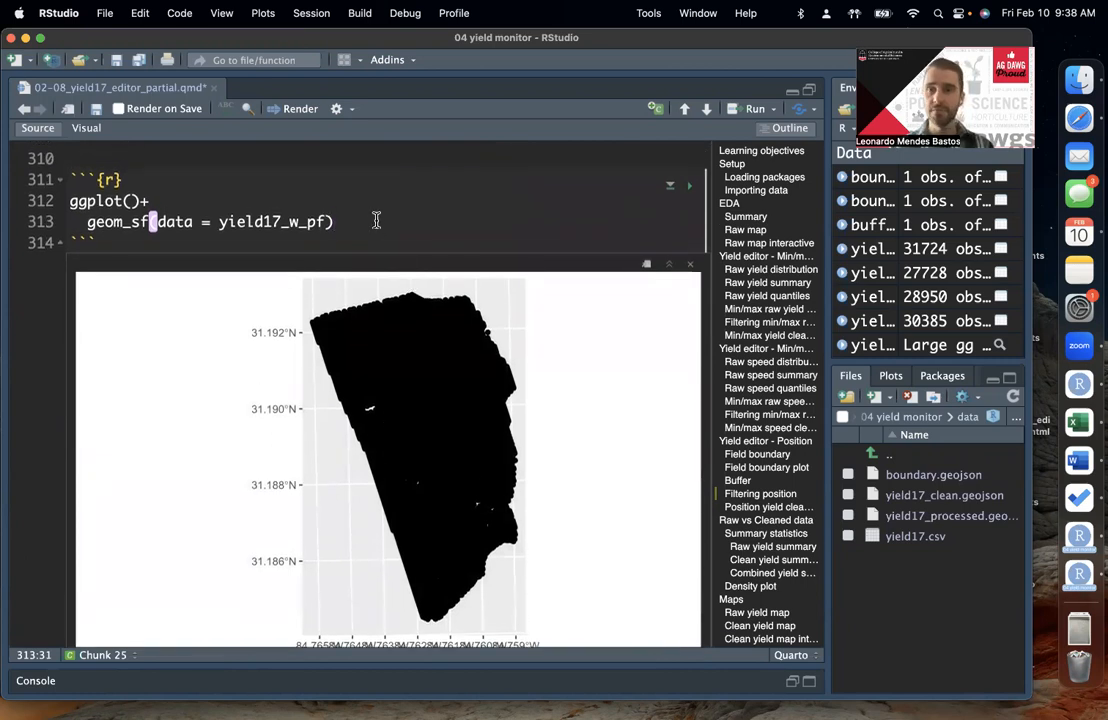
pyautogui.write('+')
pyautogui.press('Return')
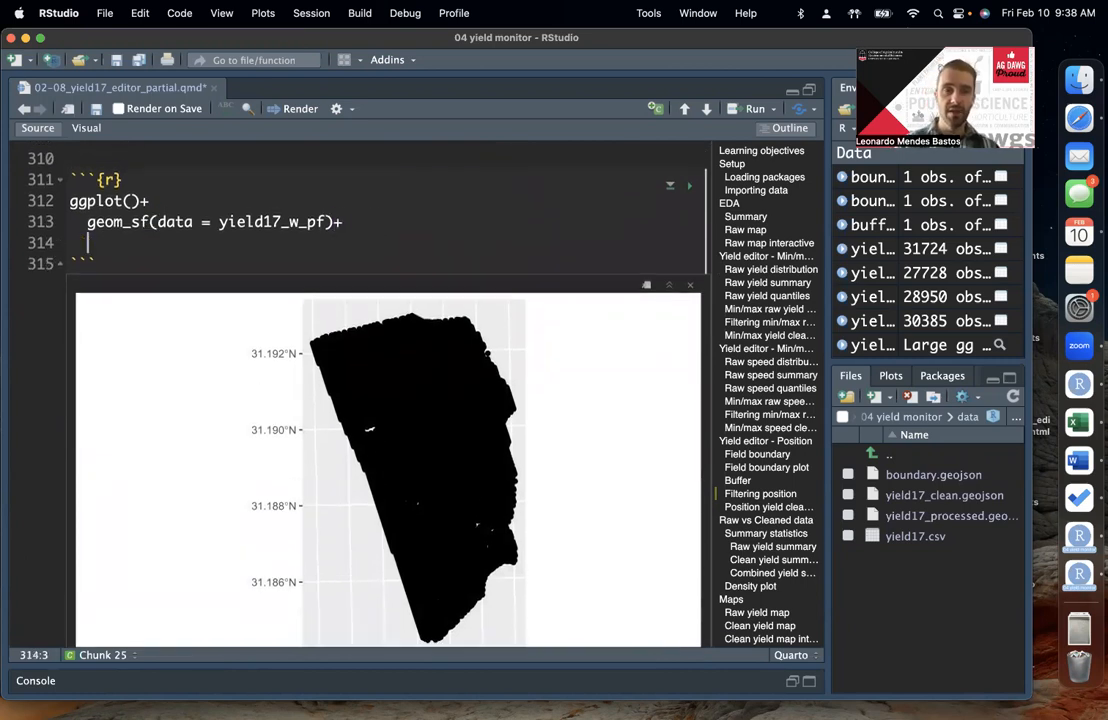
pyautogui.write('geom_sf')
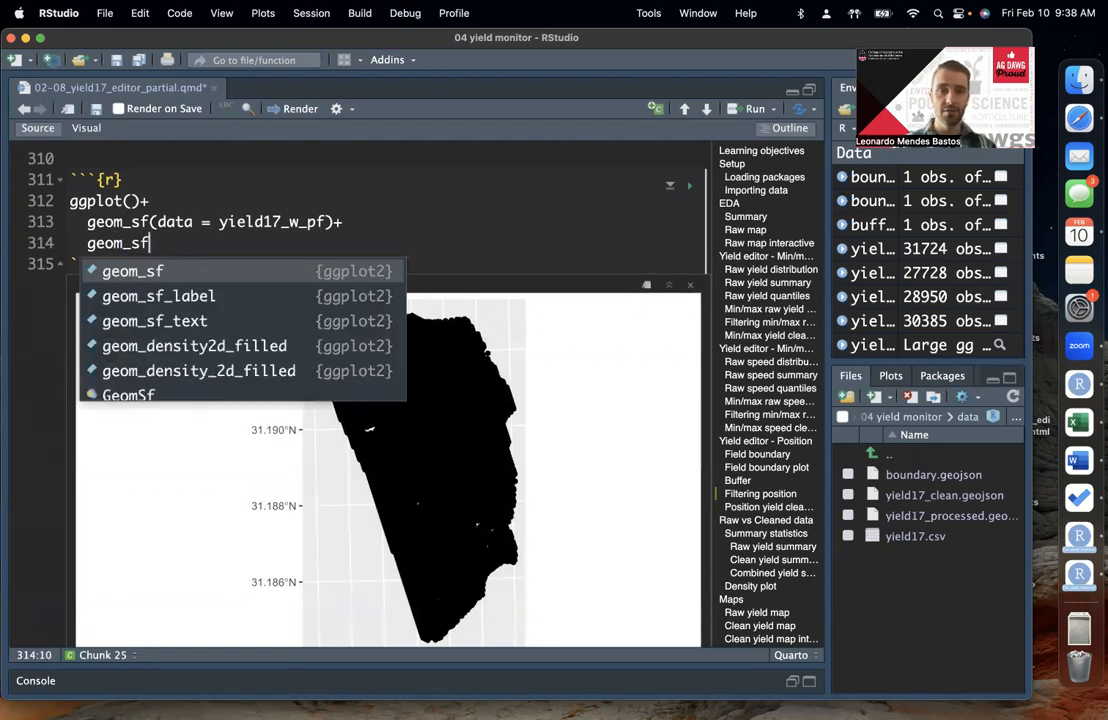
pyautogui.write('(data =')
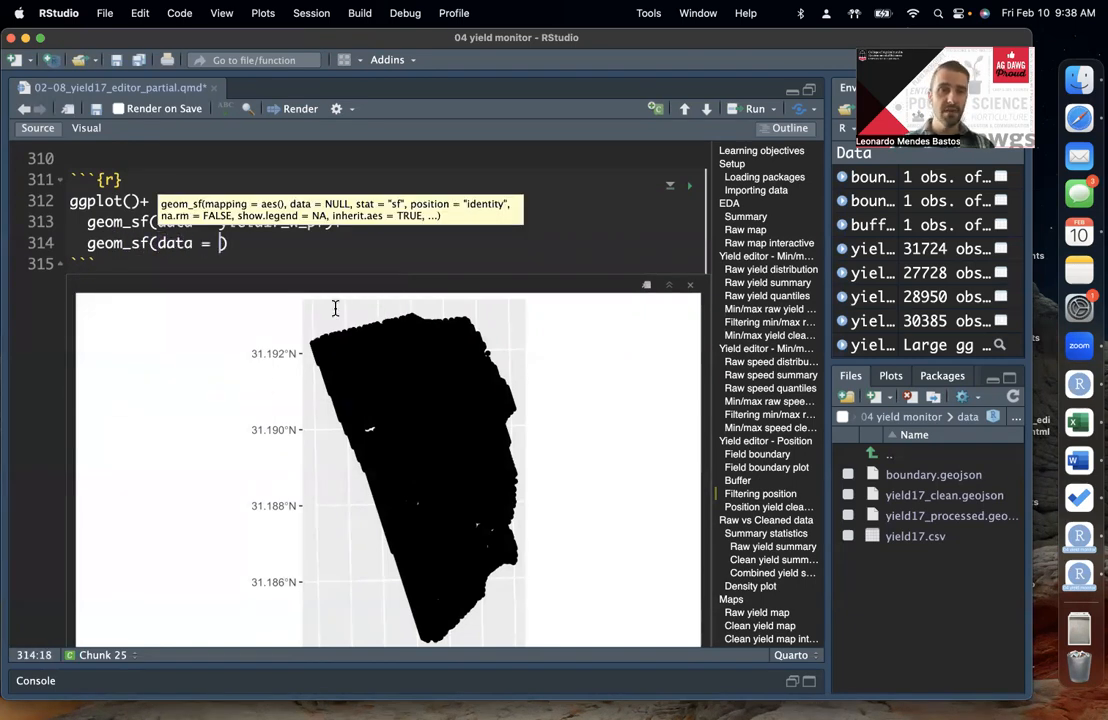
pyautogui.press('Down')
pyautogui.click(223, 243)
pyautogui.write('buf')
pyautogui.write('fer, f')
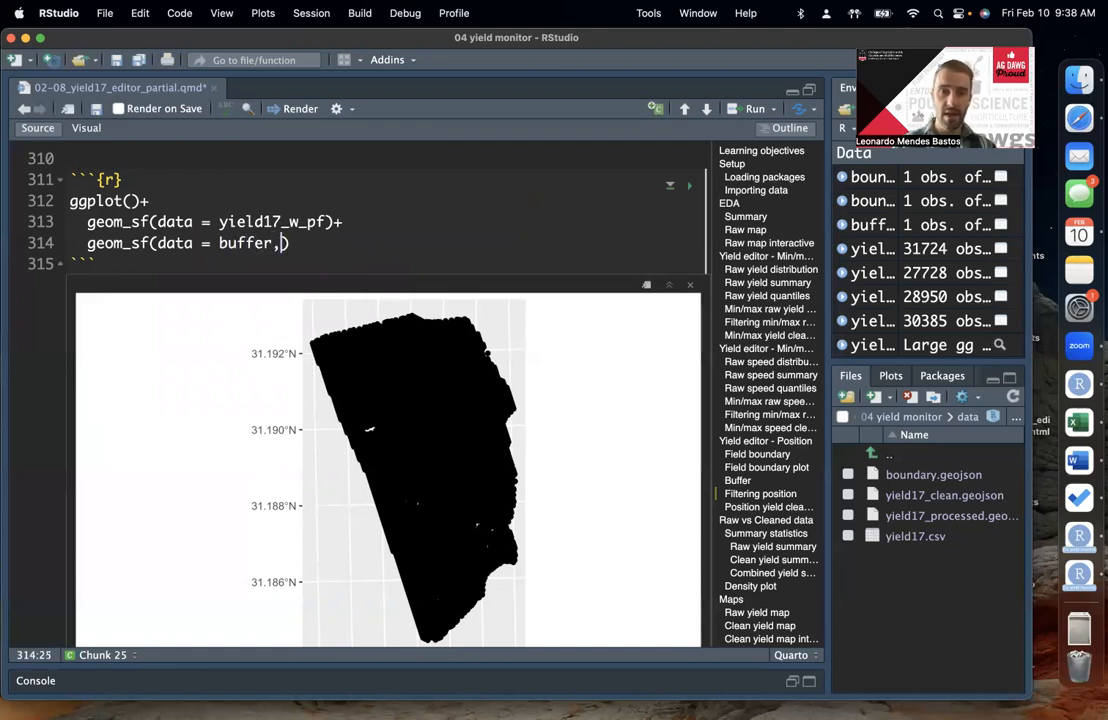
pyautogui.write('ill = nA')
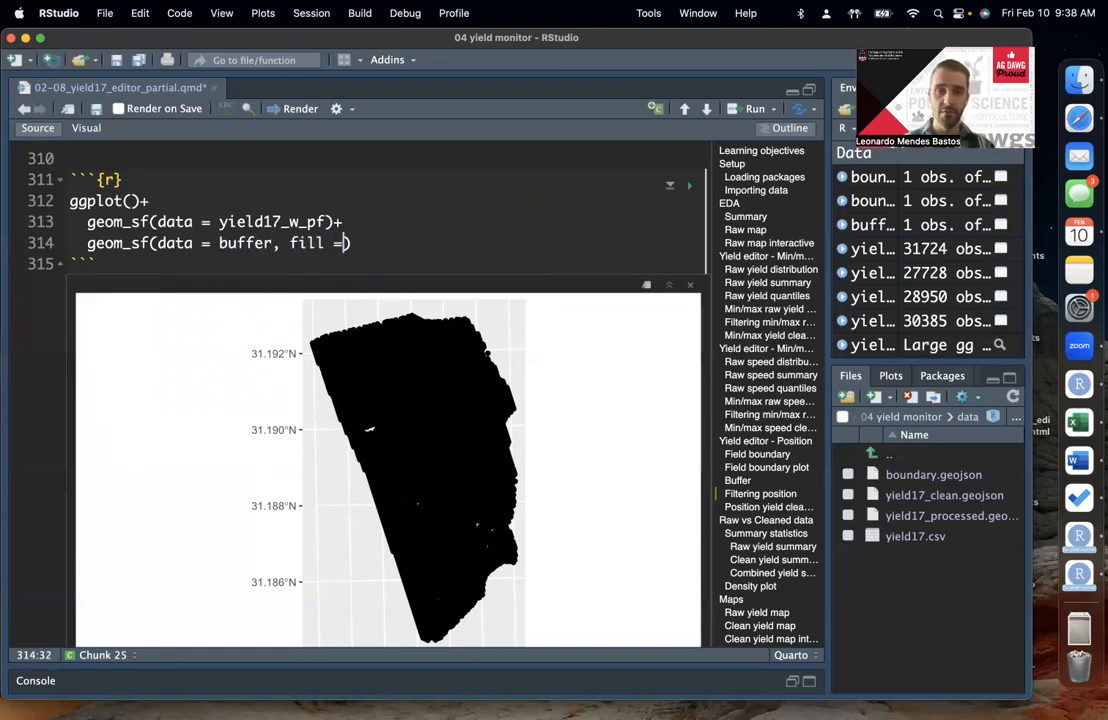
# Step: Give the buffer layer fill = NA and color = "orange", then rerun the plot and check the points against the outline
pyautogui.press('BackSpace')
pyautogui.press('BackSpace')
pyautogui.write('NA, color ')
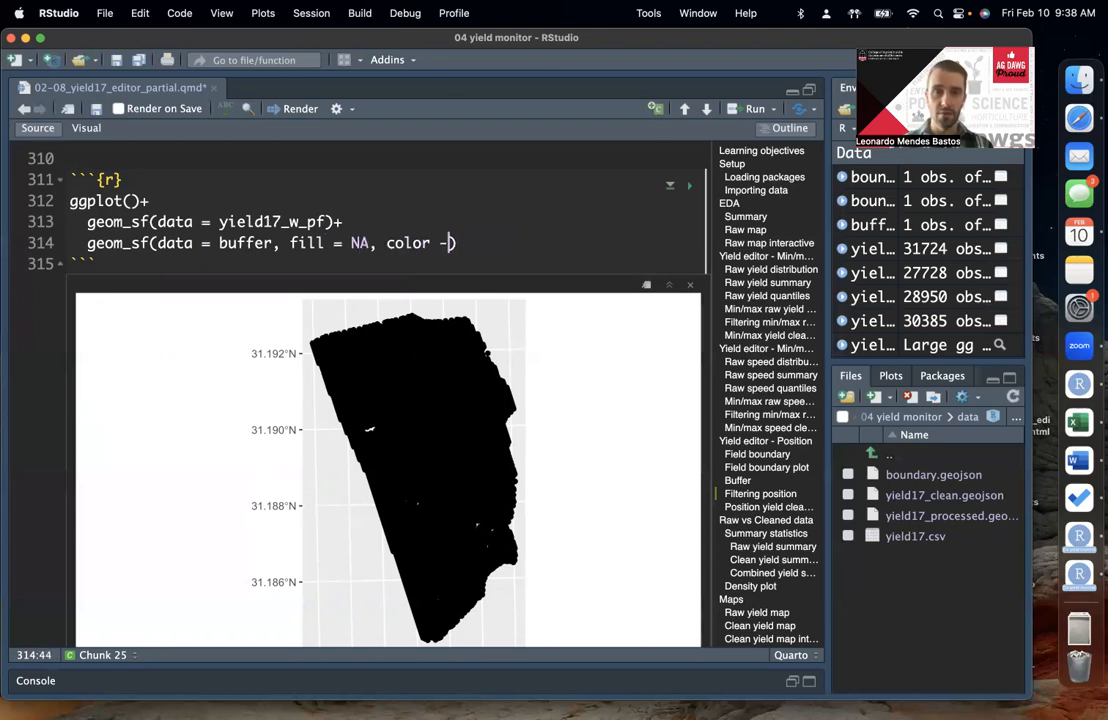
pyautogui.write('= "orange')
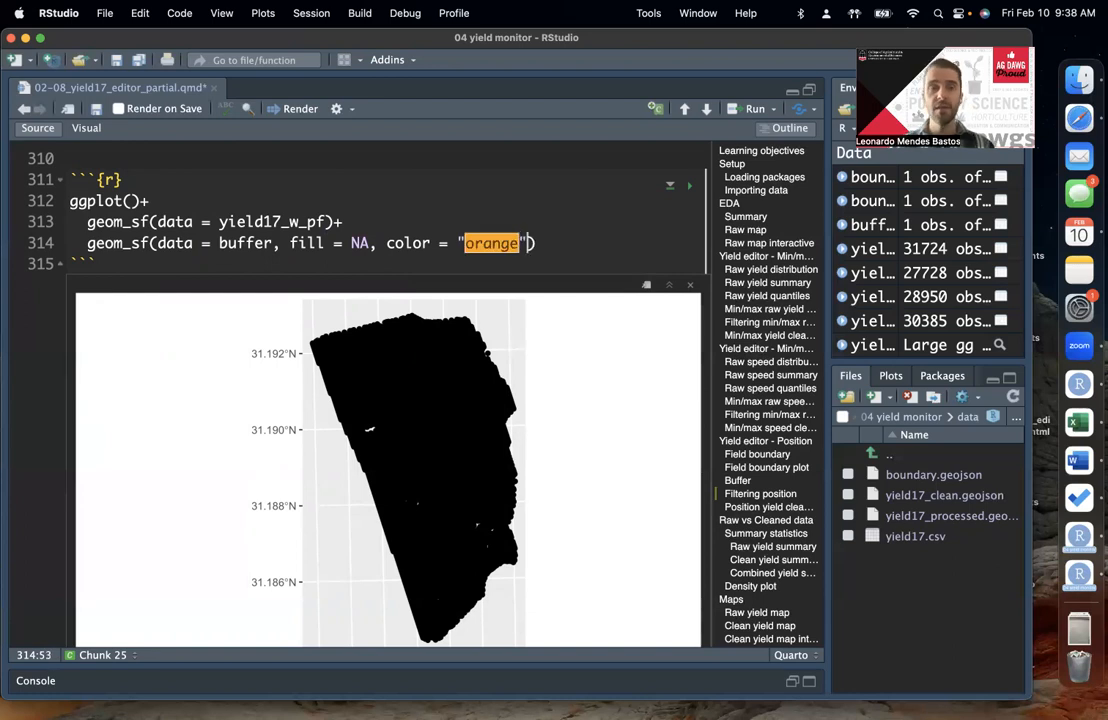
pyautogui.press('super+Return')
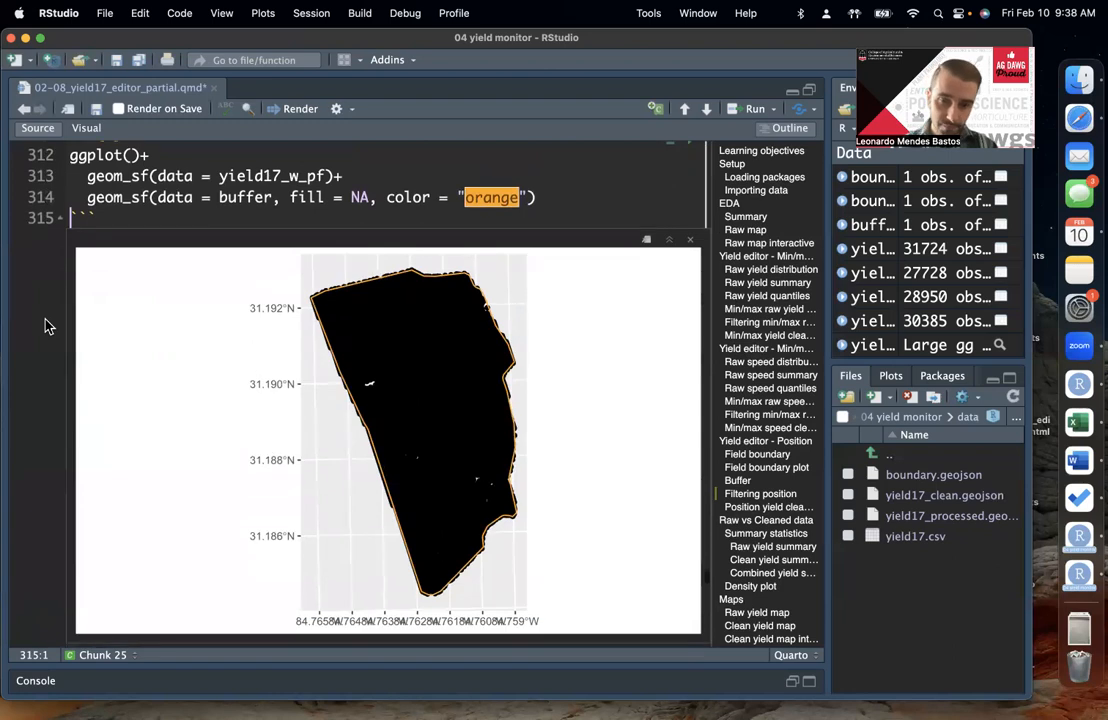
pyautogui.scroll(-1, 49, 326)
pyautogui.scroll(2, 48, 326)
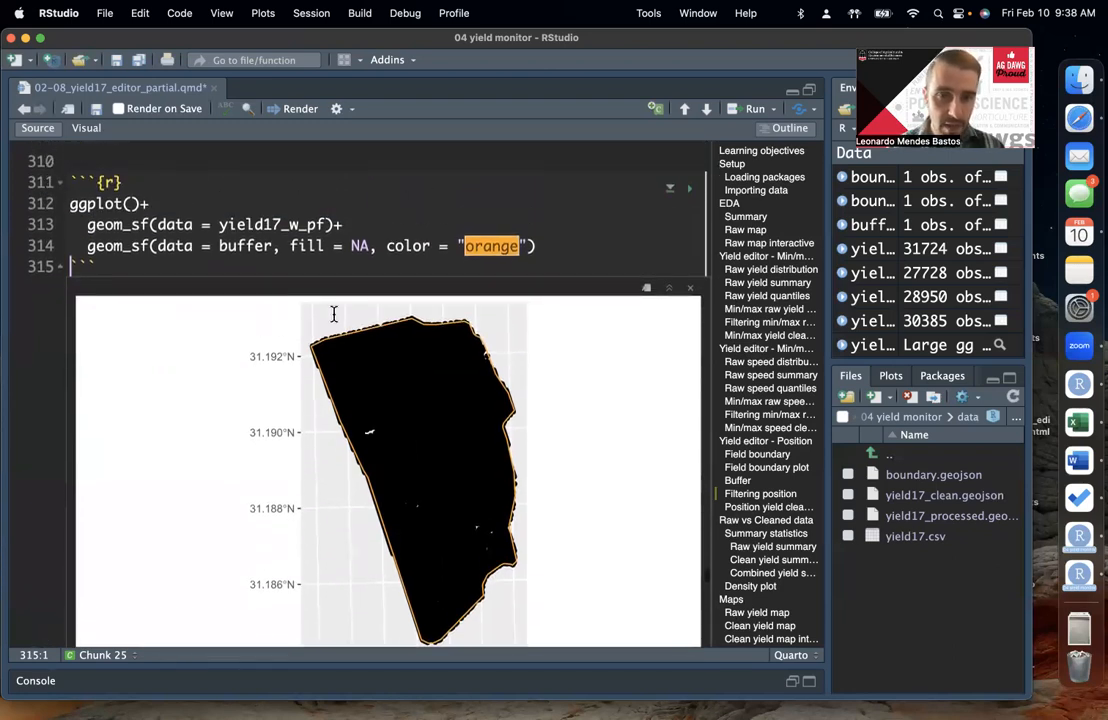
# Step: Add size = .1 to the yield17_w_pf layer, rerun the plot and check that the points lie inside the buffer
pyautogui.click(330, 224)
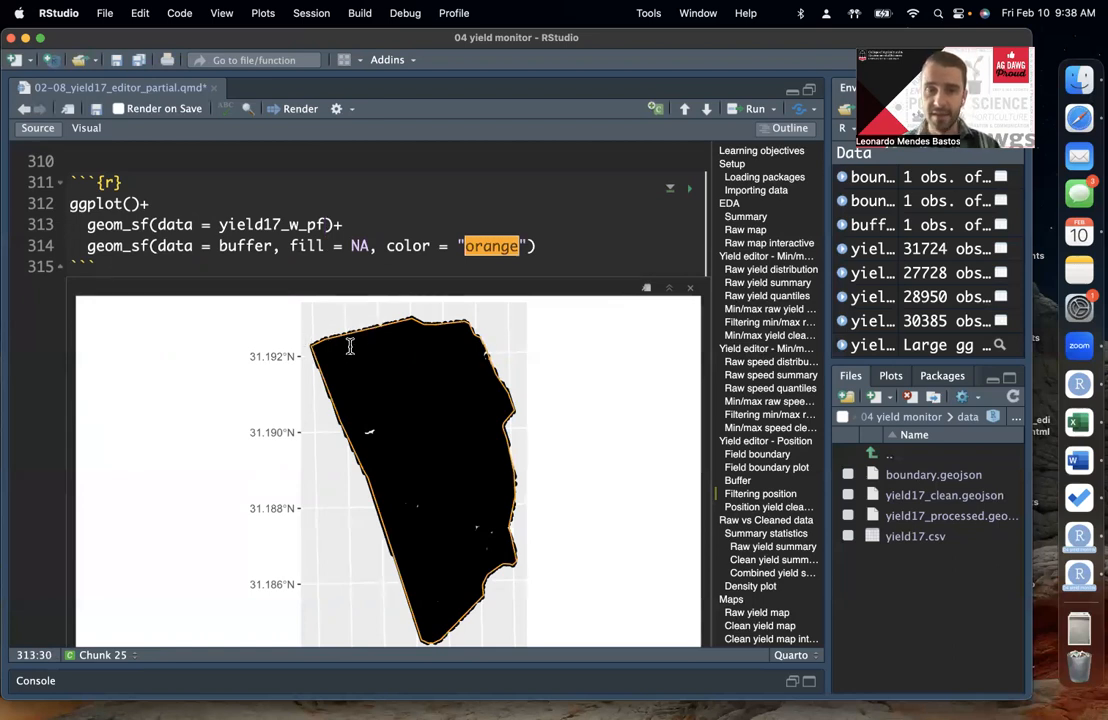
pyautogui.scroll(2, 406, 192)
pyautogui.scroll(-2, 406, 198)
pyautogui.write(', size = .1')
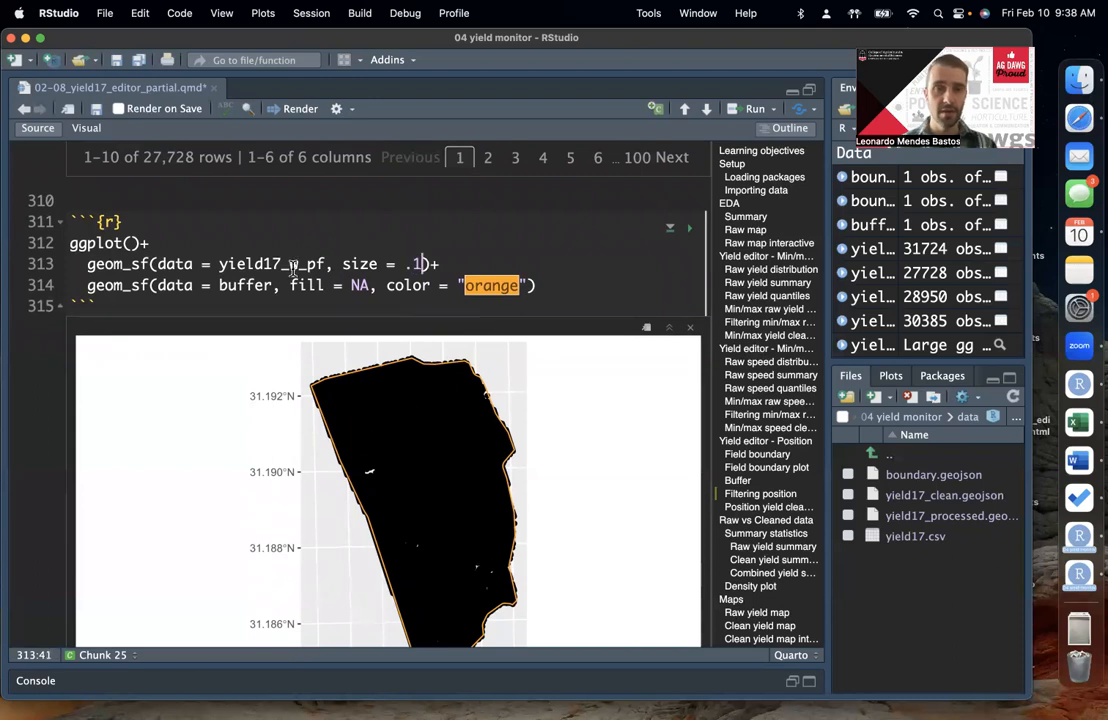
pyautogui.click(98, 261)
pyautogui.click(60, 267)
pyautogui.click(219, 262)
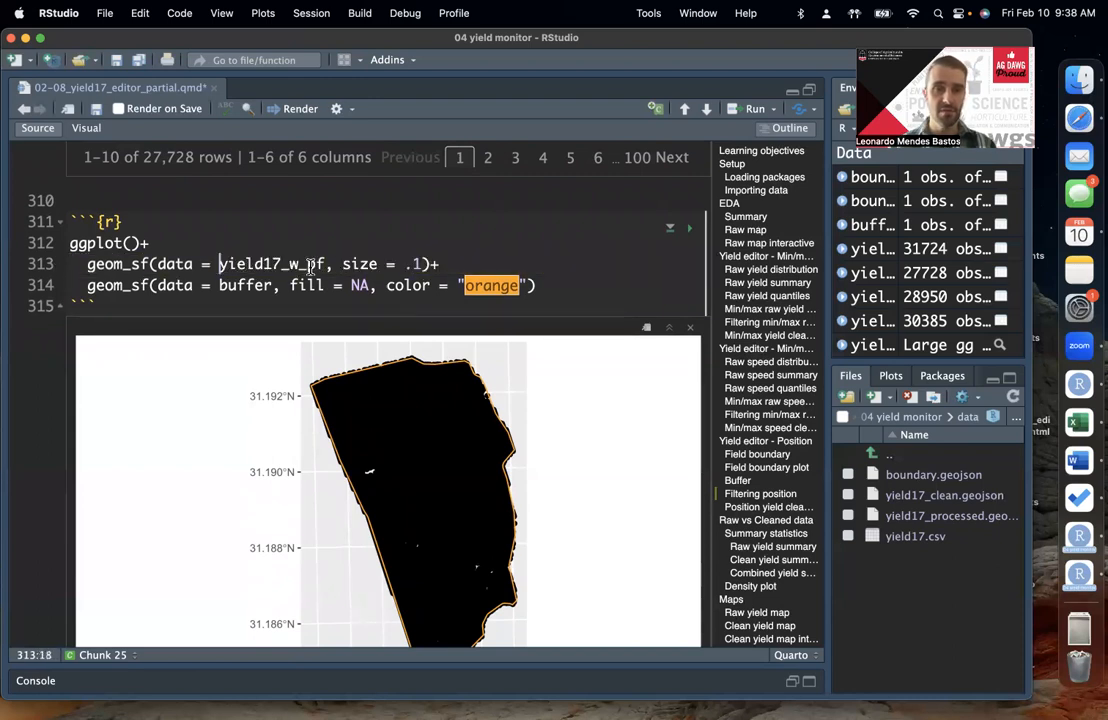
pyautogui.press('super+Return')
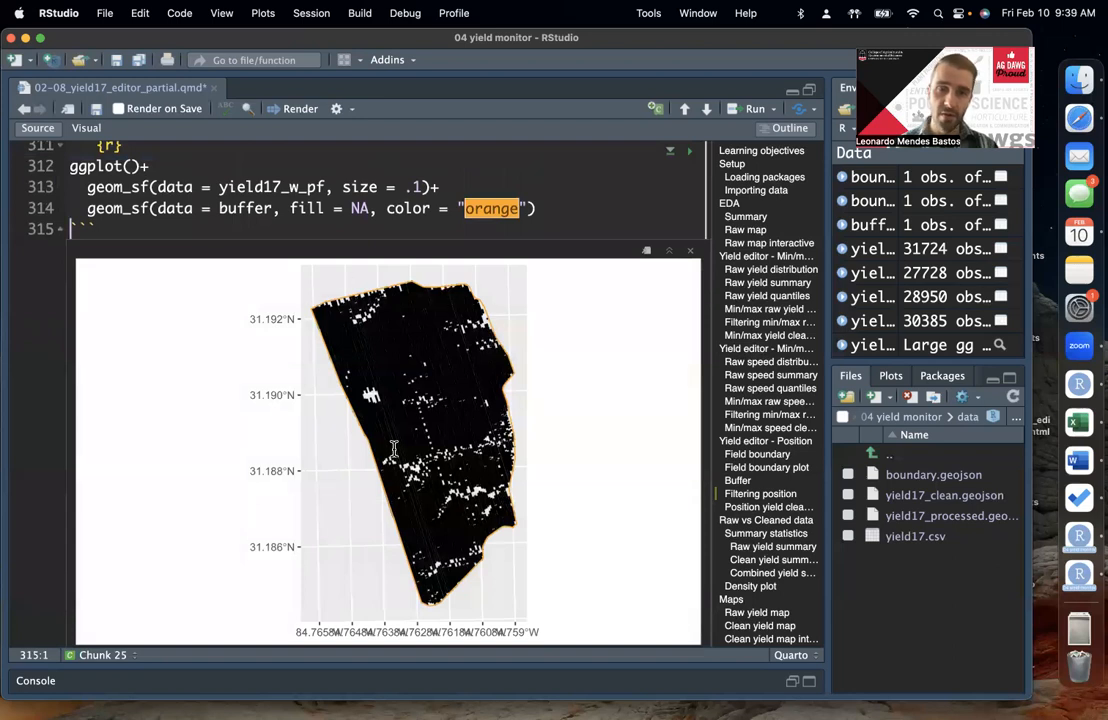
pyautogui.scroll(-1, 411, 560)
pyautogui.scroll(1, 411, 560)
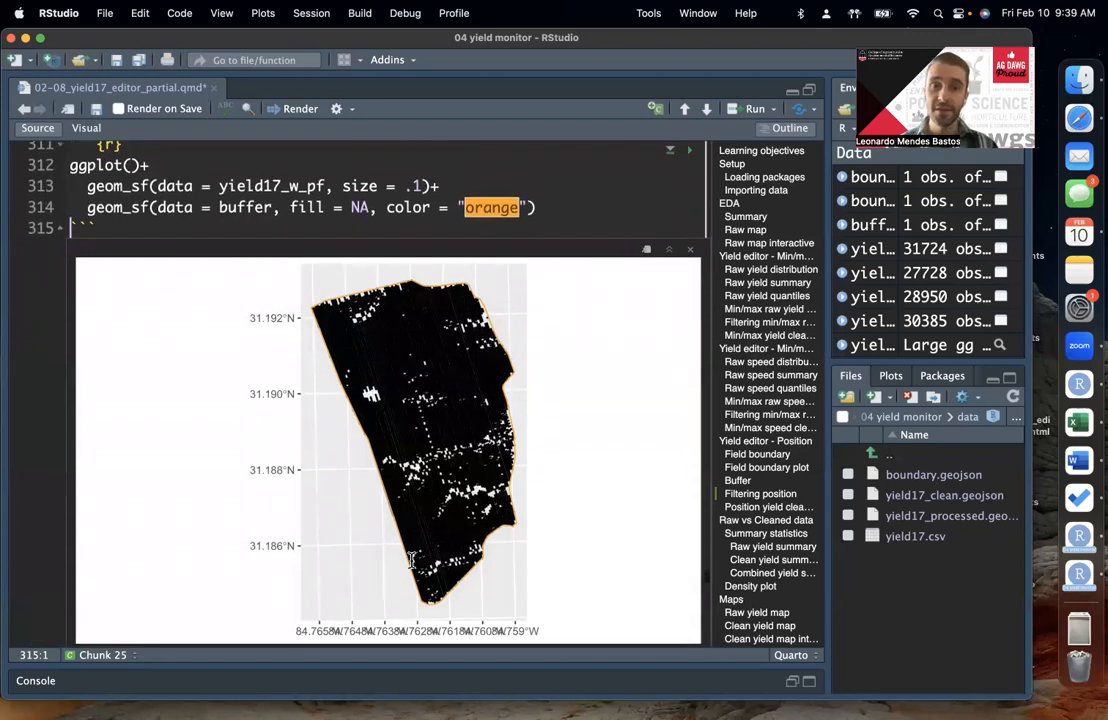
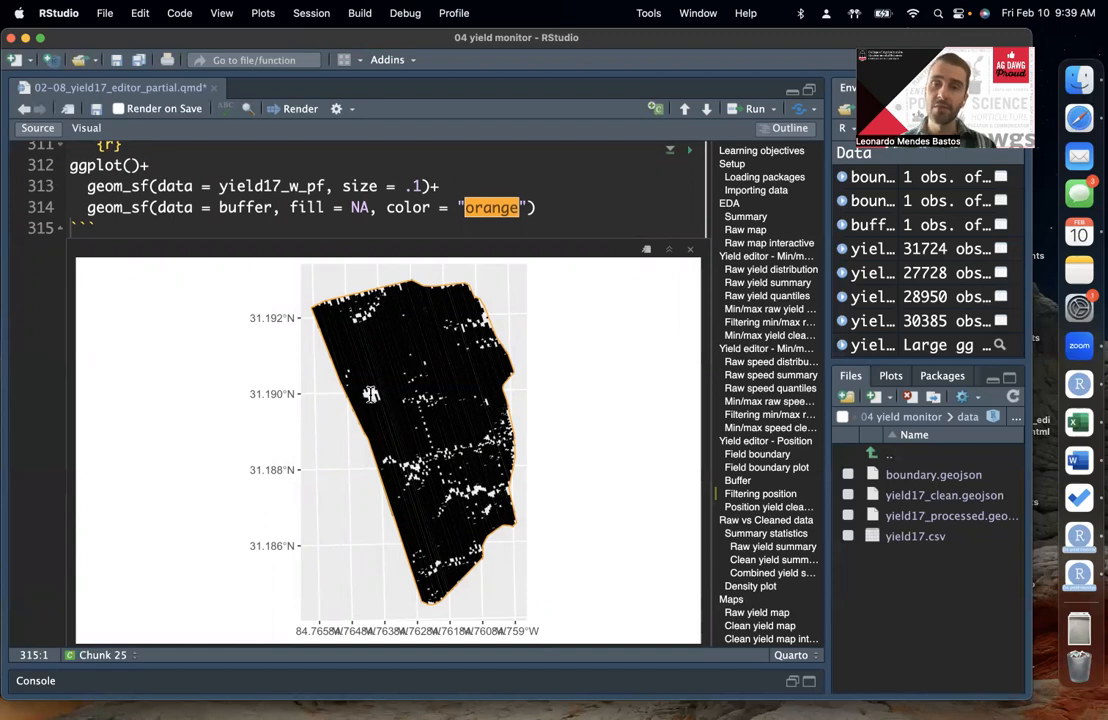
# Step: Put the size argument of the yield17_w_pf layer on its own line and open a new argument line below it
pyautogui.scroll(1, 370, 393)
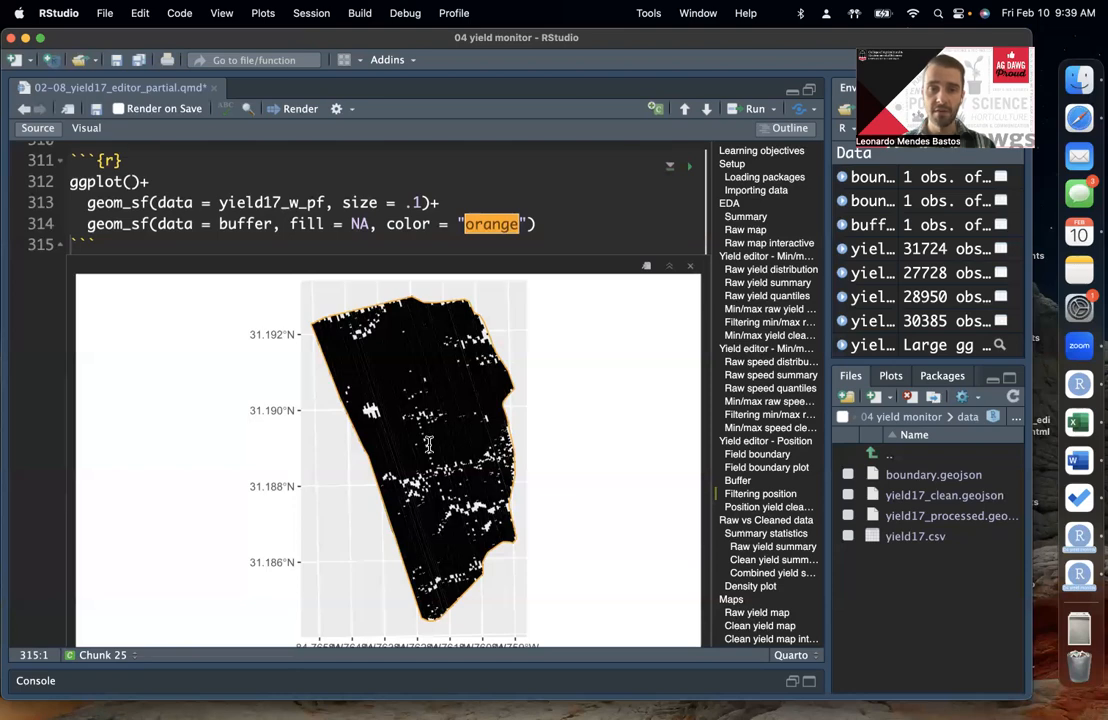
pyautogui.scroll(15, 428, 444)
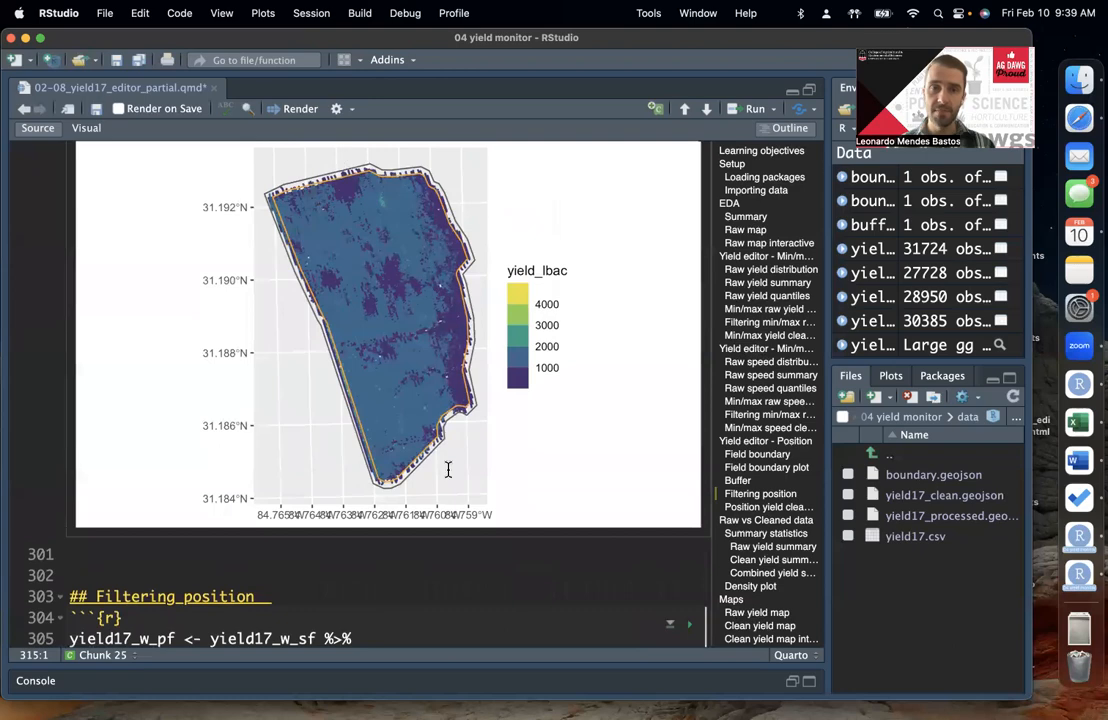
pyautogui.scroll(-10, 448, 469)
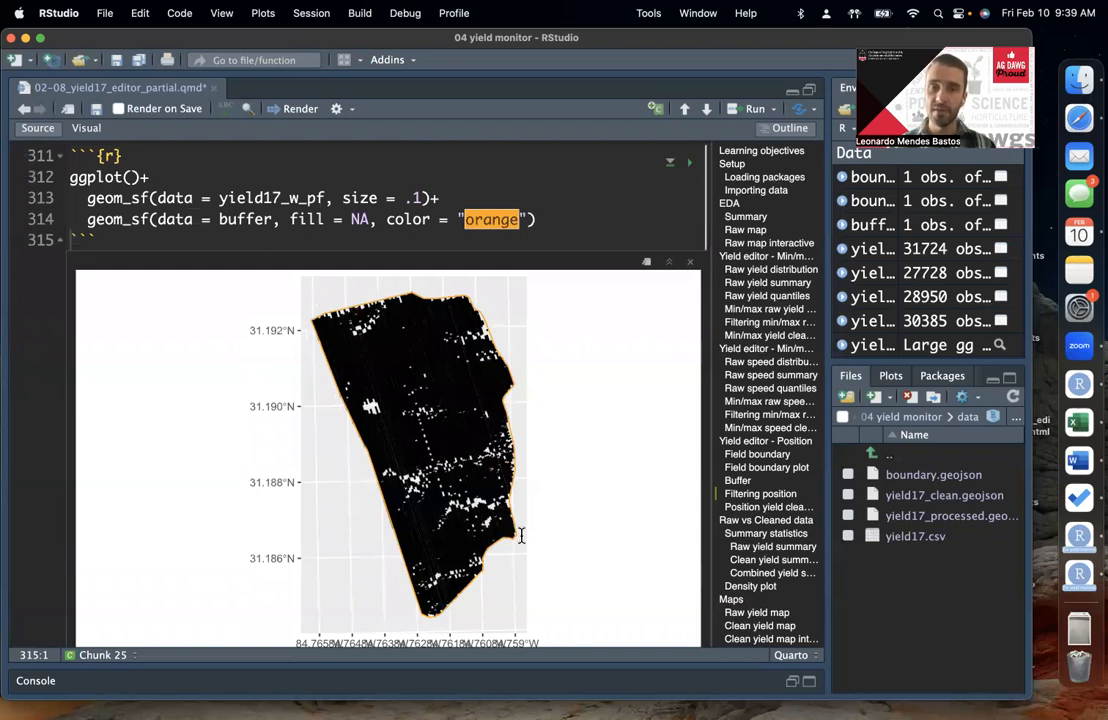
pyautogui.scroll(-1, 537, 513)
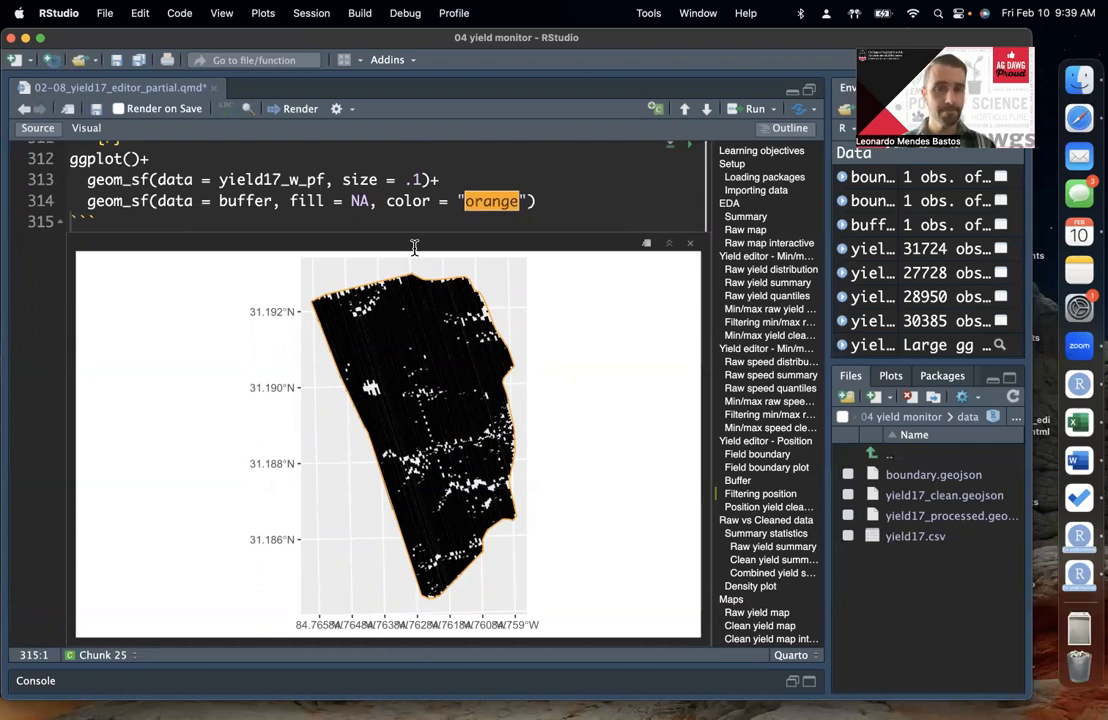
pyautogui.click(343, 180)
pyautogui.press('Return')
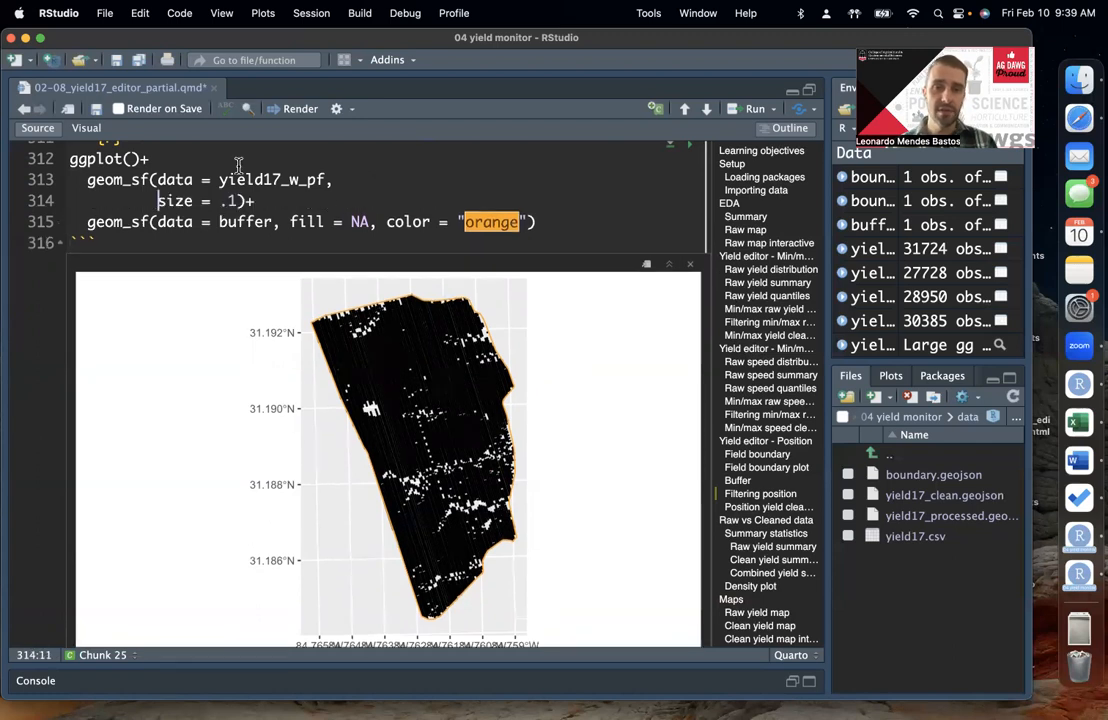
pyautogui.click(242, 202)
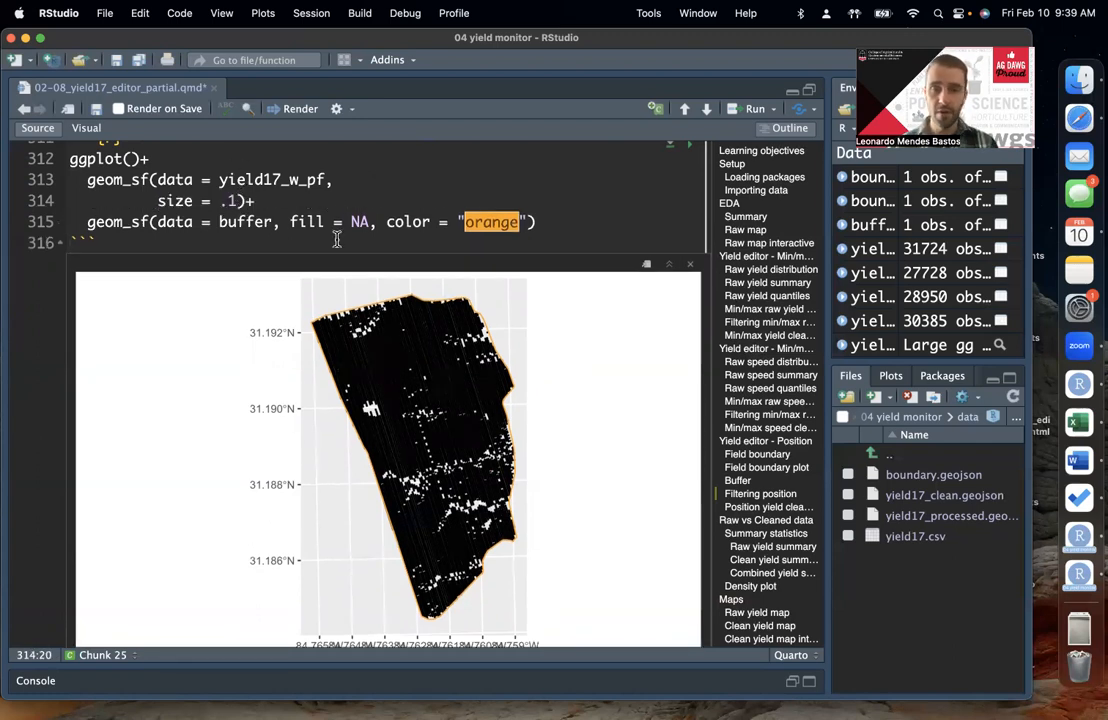
pyautogui.write(',')
pyautogui.press('Return')
pyautogui.press('Return')
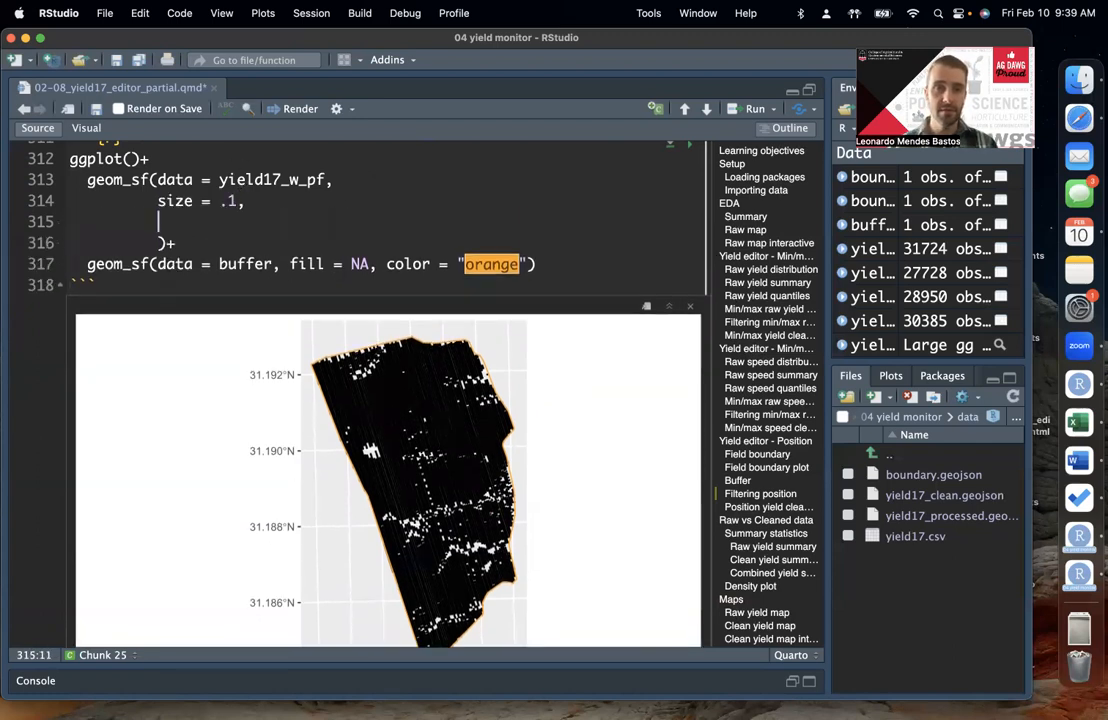
# Step: Begin an aes() mapping in the yield17_w_pf layer with fill = yield_
pyautogui.write('a')
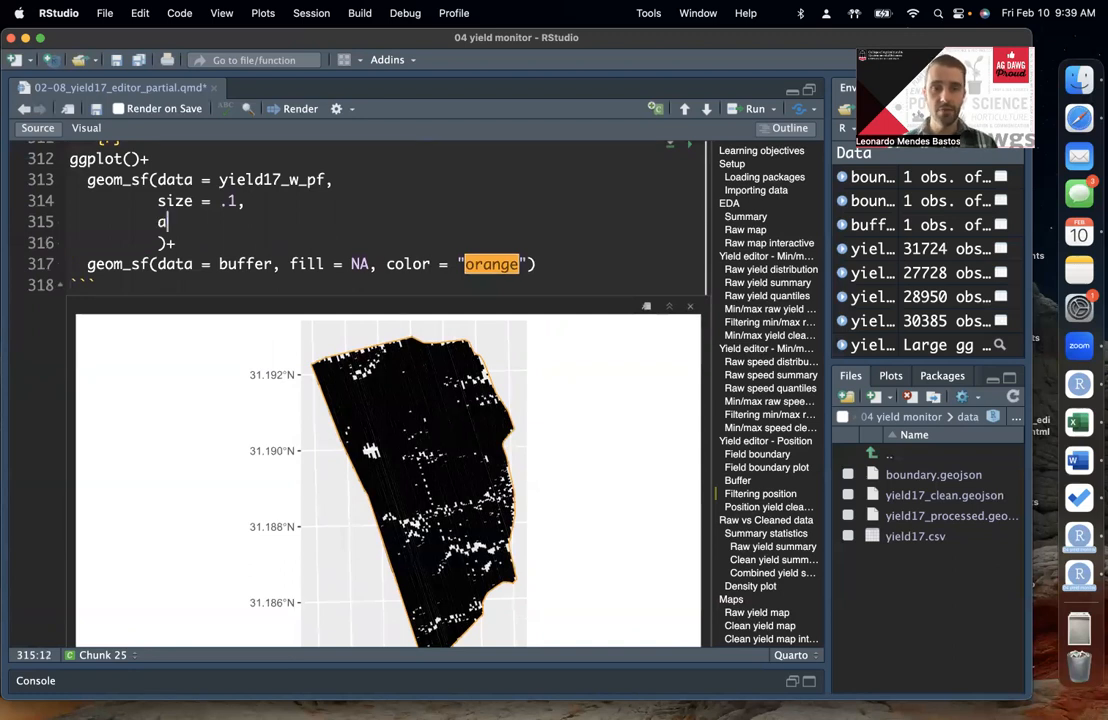
pyautogui.write('es(')
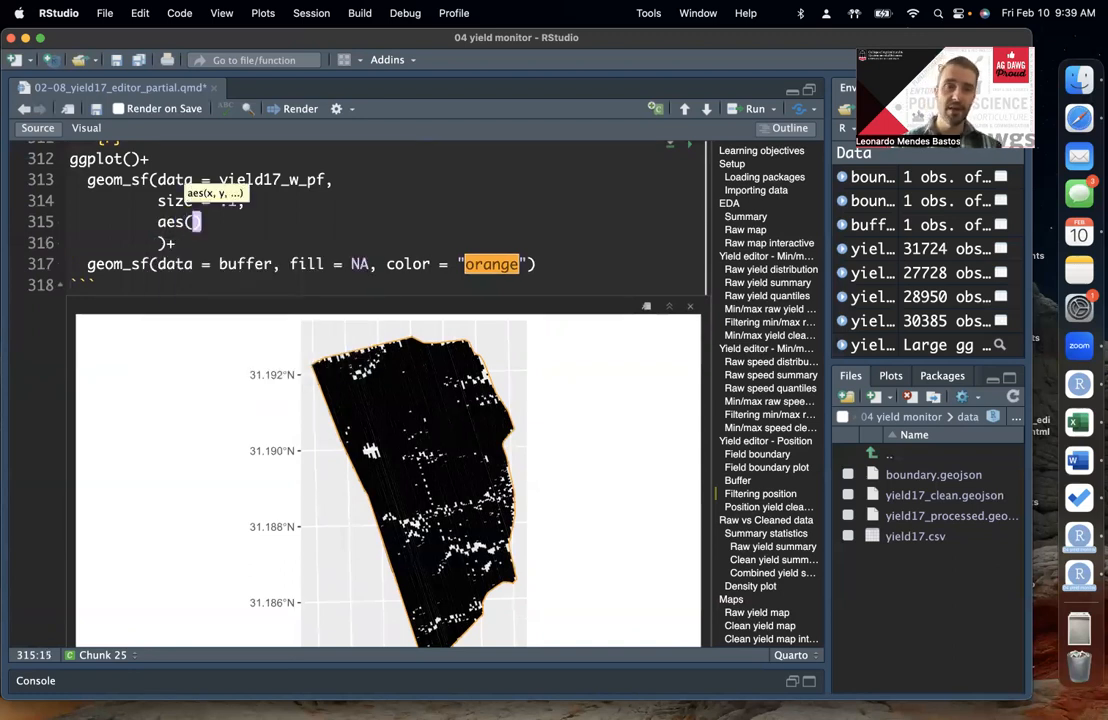
pyautogui.write('fi')
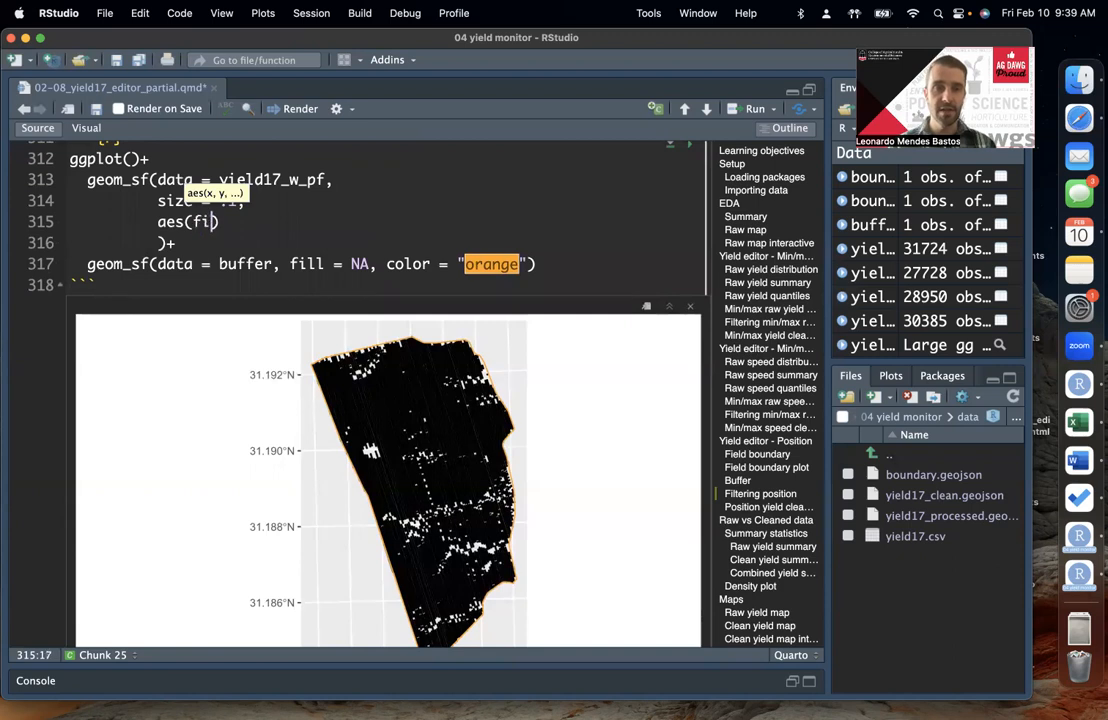
pyautogui.write('ll =')
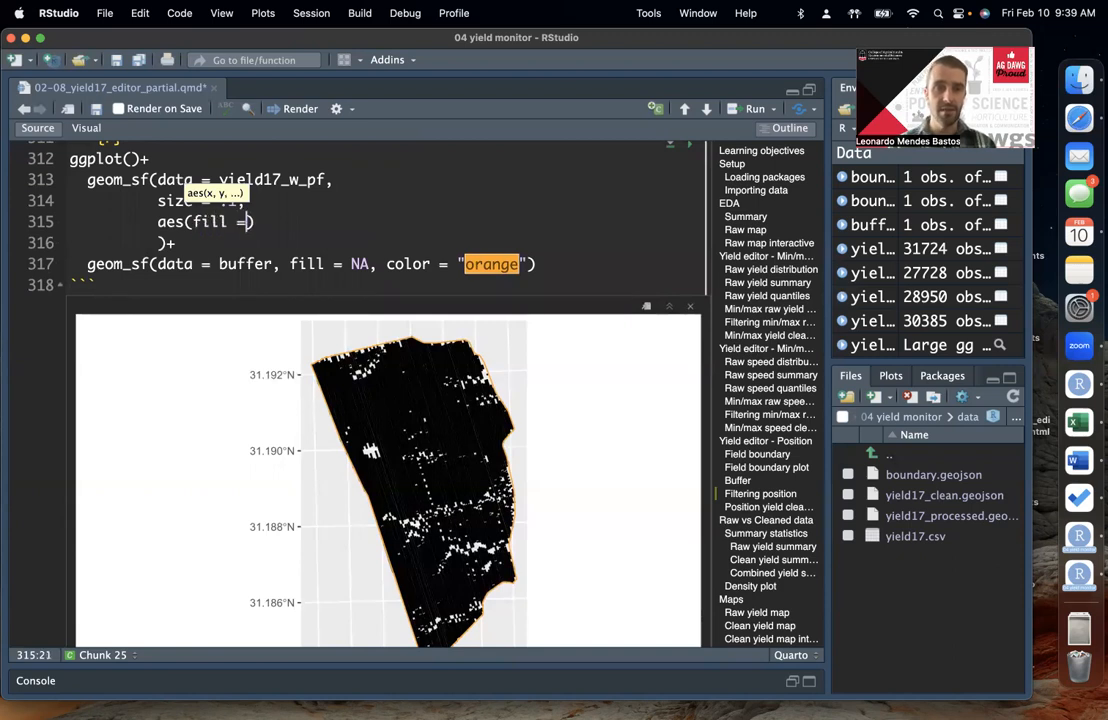
pyautogui.doubleClick(256, 178)
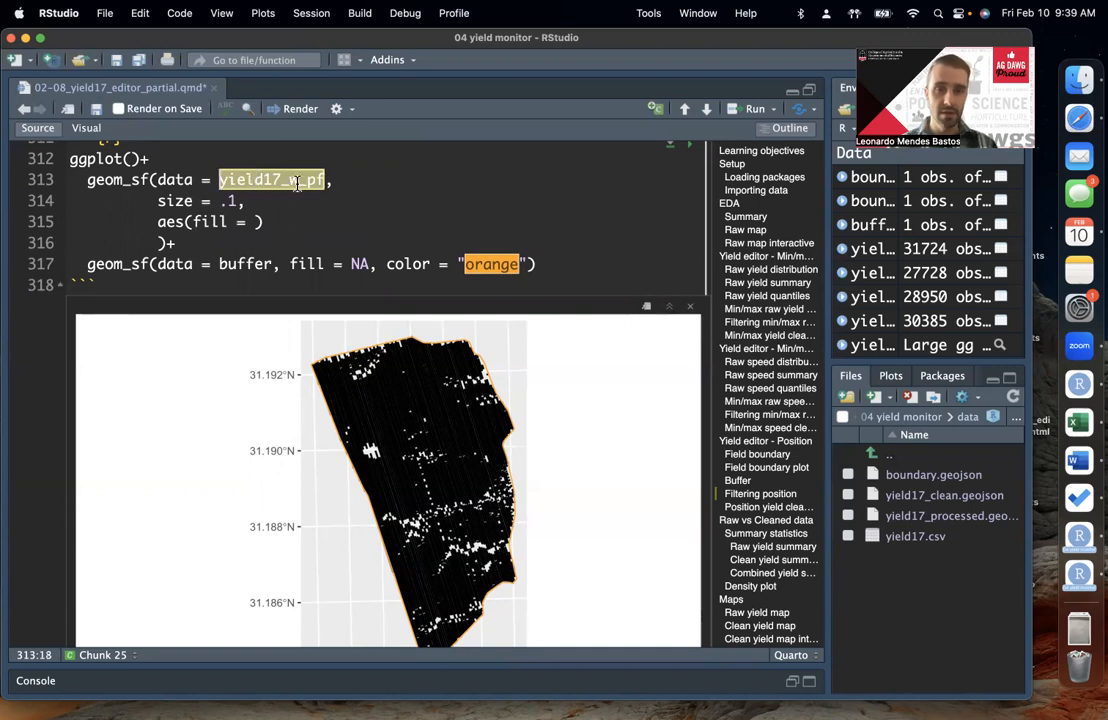
pyautogui.click(254, 221)
pyautogui.write('yield')
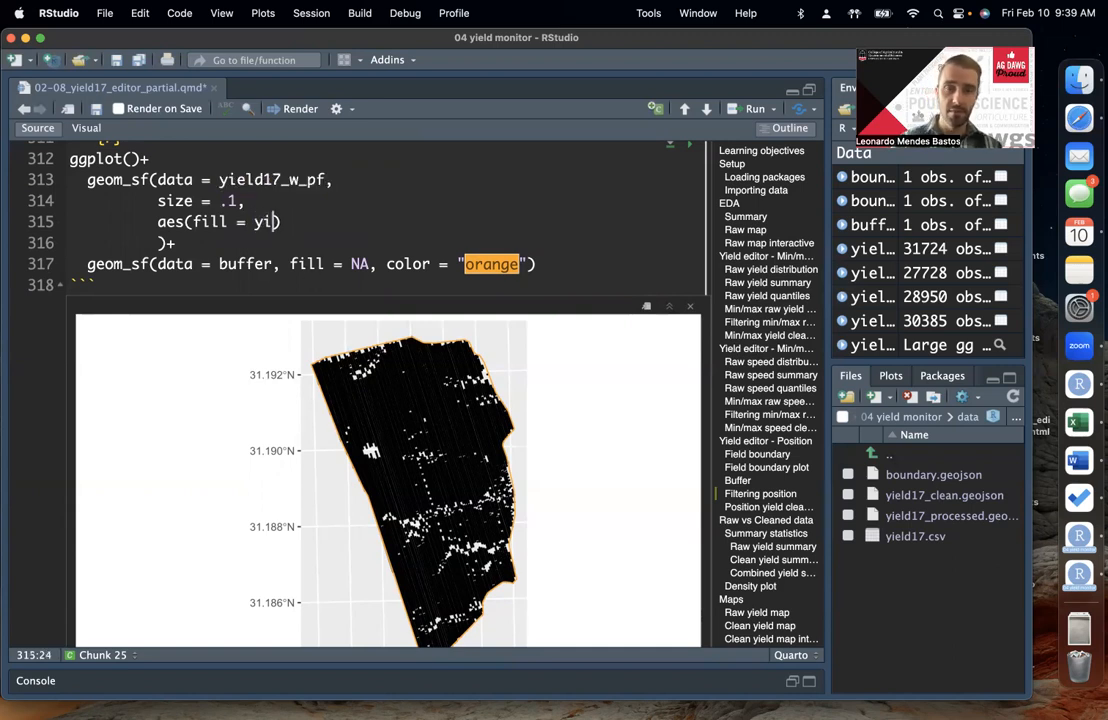
pyautogui.write('_')
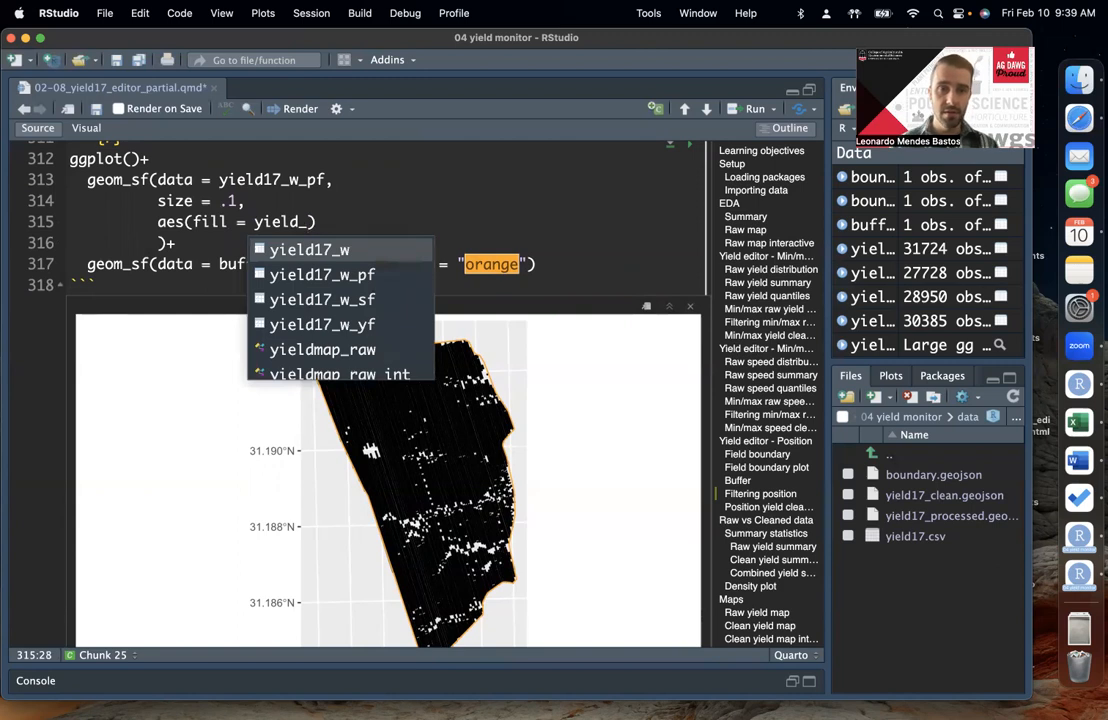
# Step: Print yield17_w_pf to look up its yield column, complete the mapping as fill = yield_lbac and rerun the plot
pyautogui.doubleClick(270, 179)
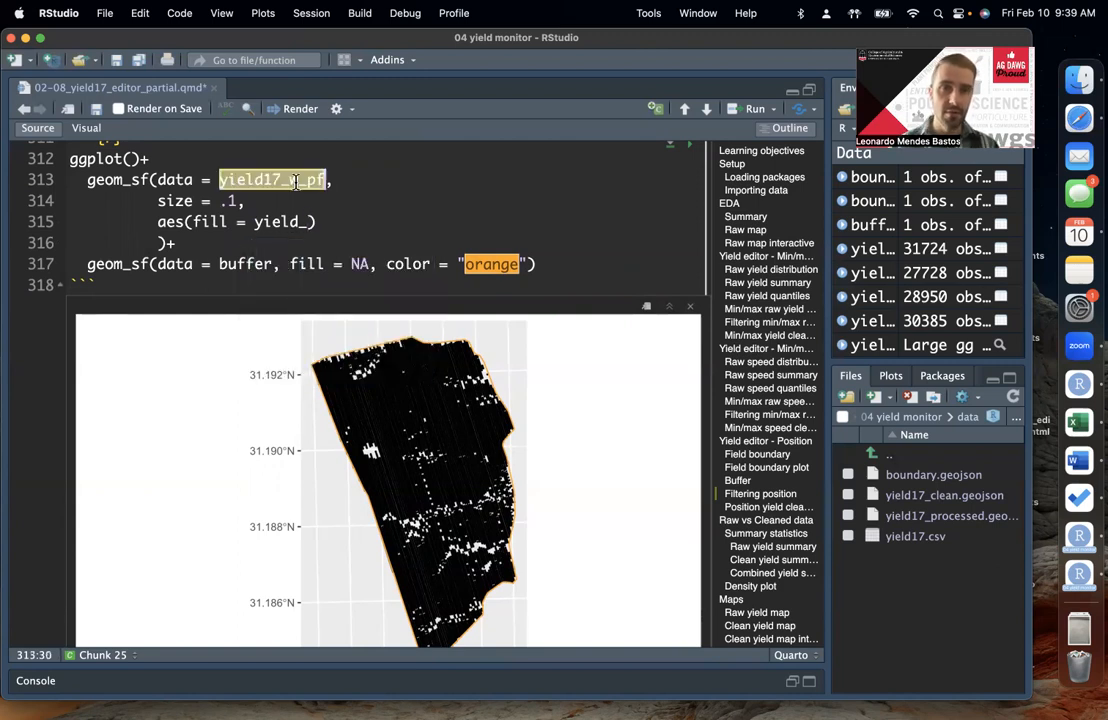
pyautogui.press('super+Return')
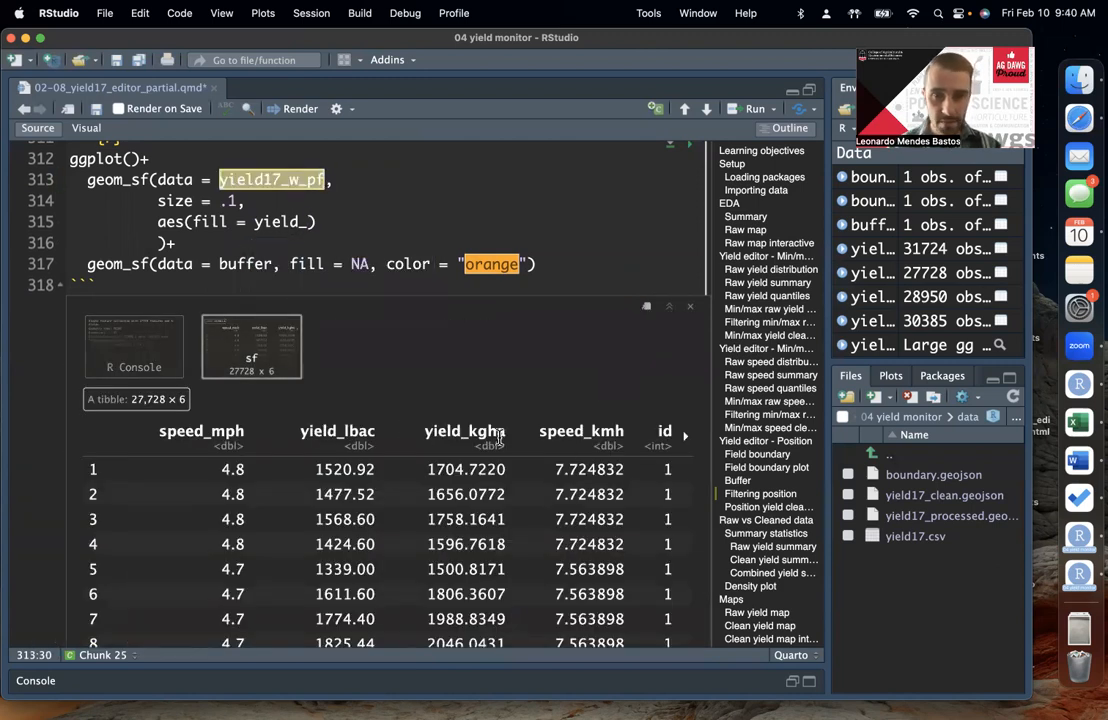
pyautogui.doubleClick(357, 427)
pyautogui.press('super+c')
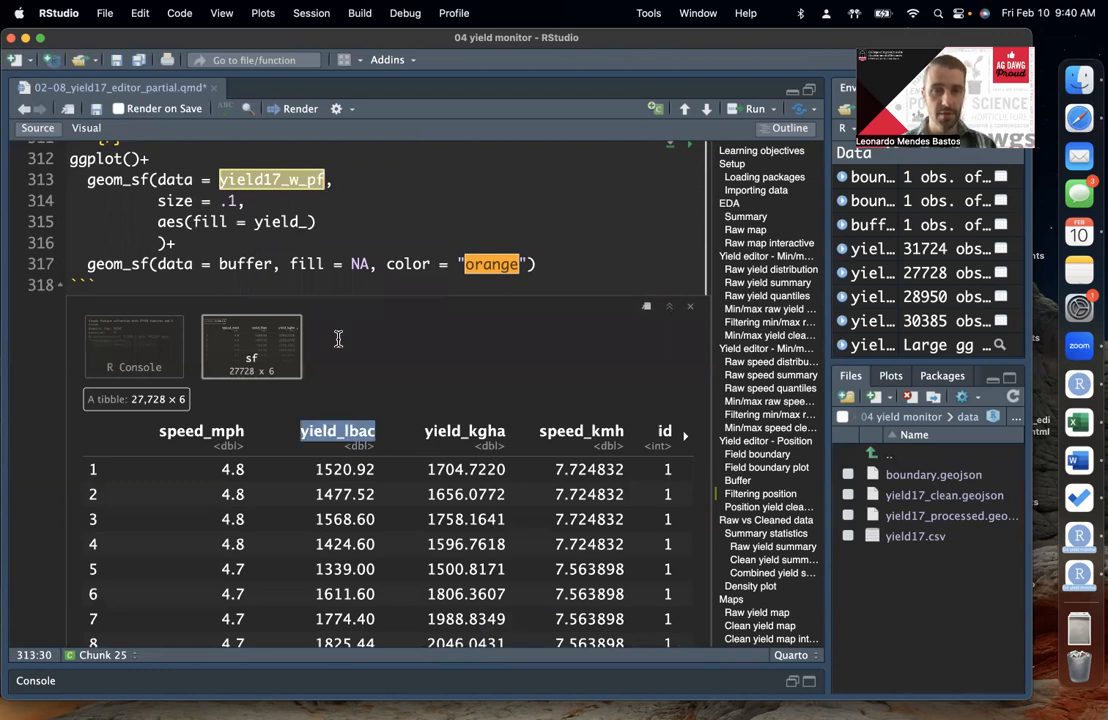
pyautogui.doubleClick(290, 220)
pyautogui.press('super+v')
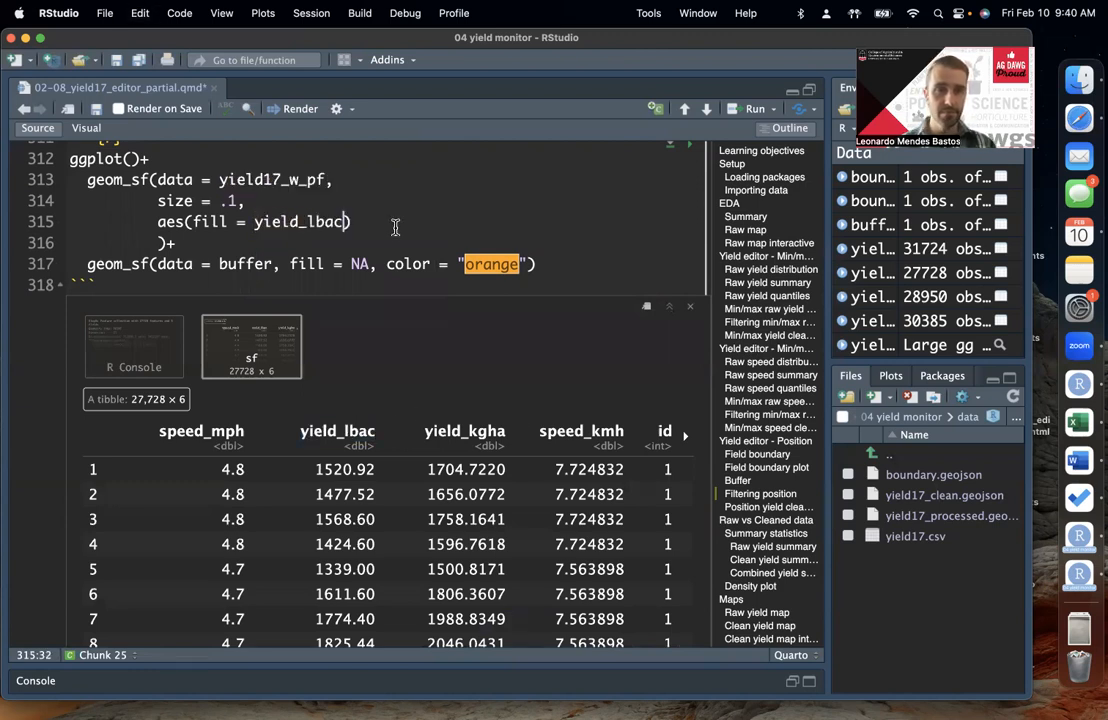
pyautogui.press('super+Return')
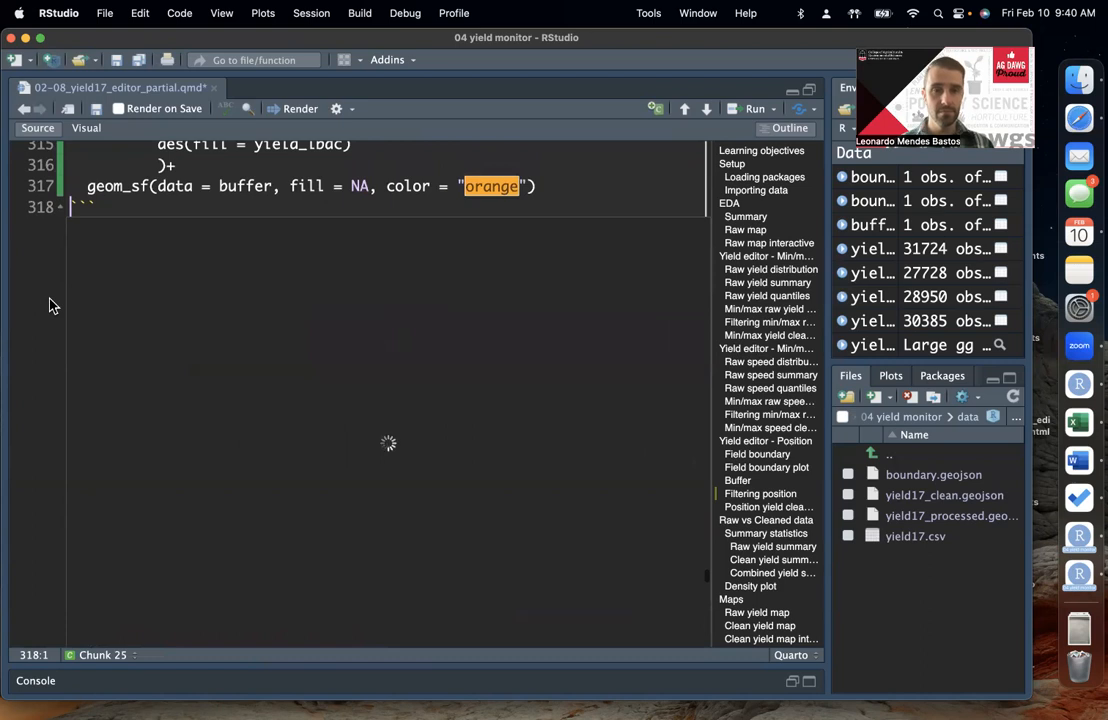
pyautogui.scroll(-1, 53, 306)
pyautogui.scroll(3, 53, 306)
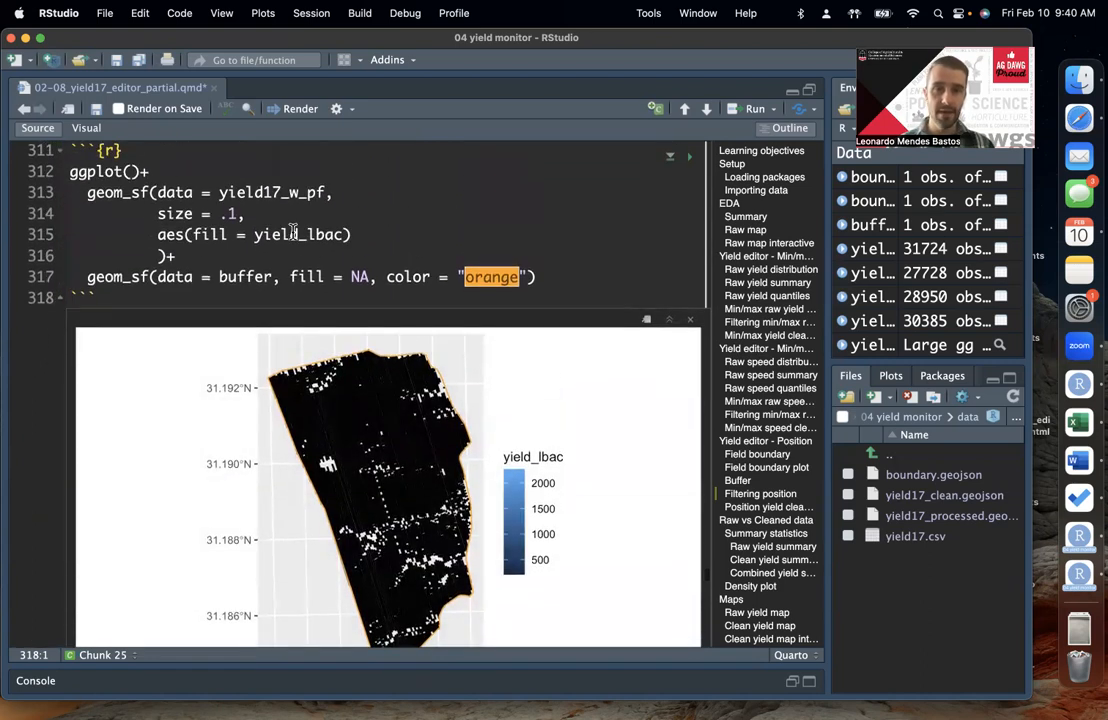
# Step: Replace fill with color in the yield_lbac mapping and rerun the plot
pyautogui.doubleClick(205, 234)
pyautogui.write('col')
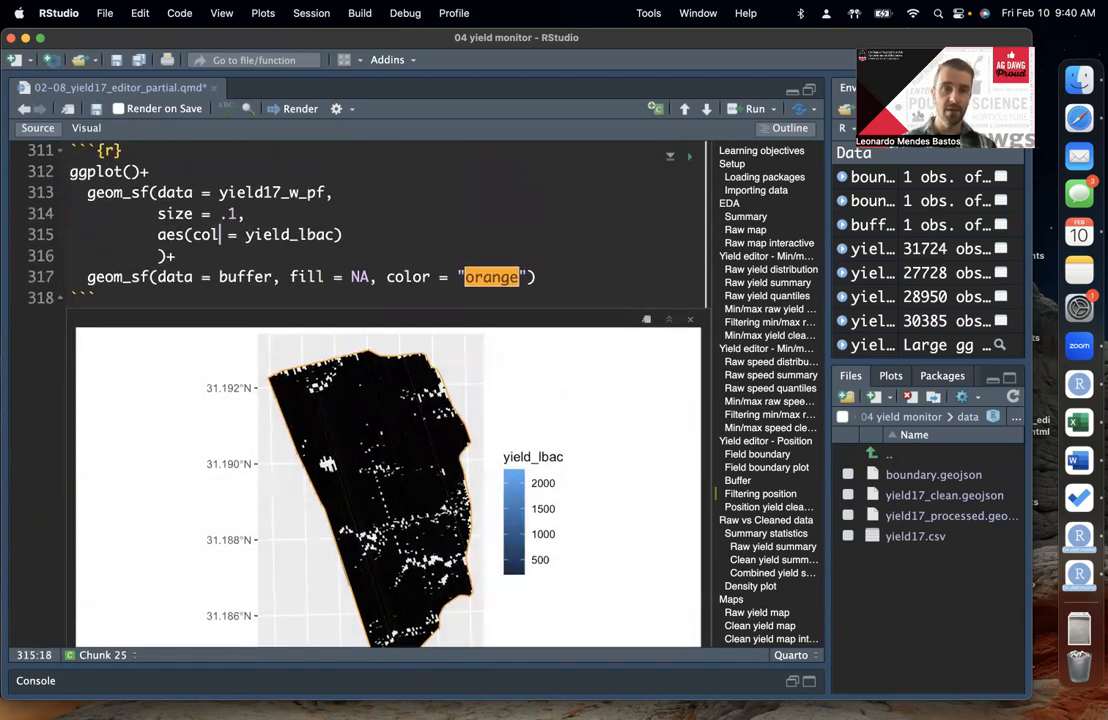
pyautogui.write('or')
pyautogui.press('super+Return')
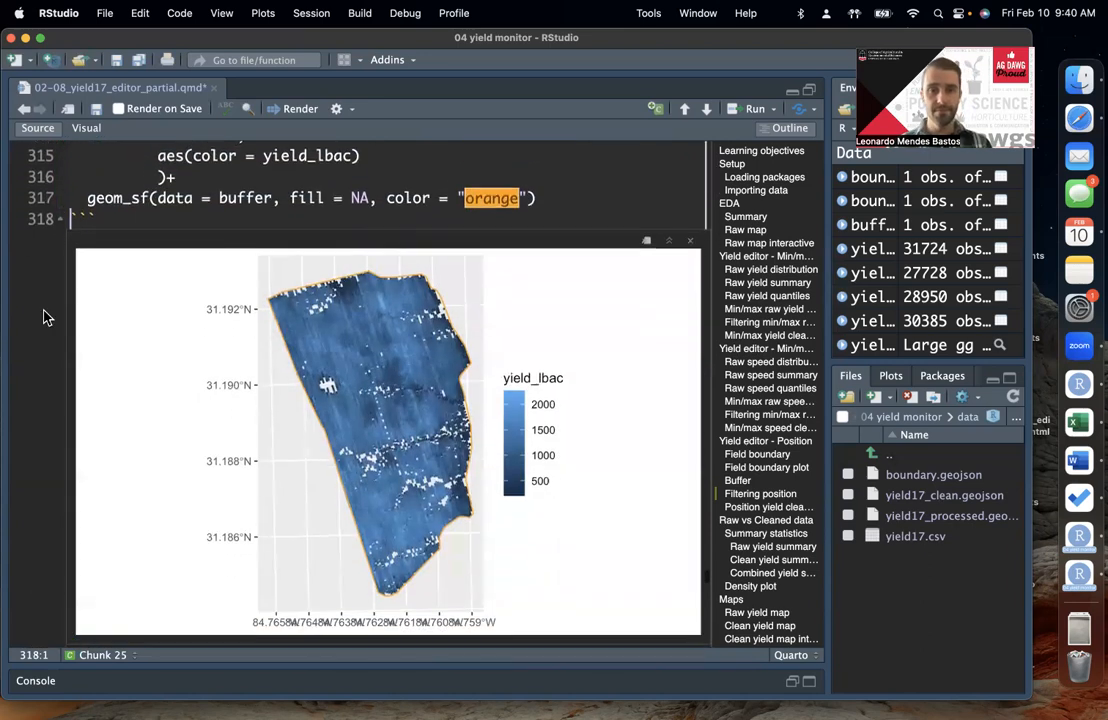
# Step: Add scale_color_viridis_b() between the two geom_sf() layers and rerun the plot
pyautogui.scroll(1, 45, 317)
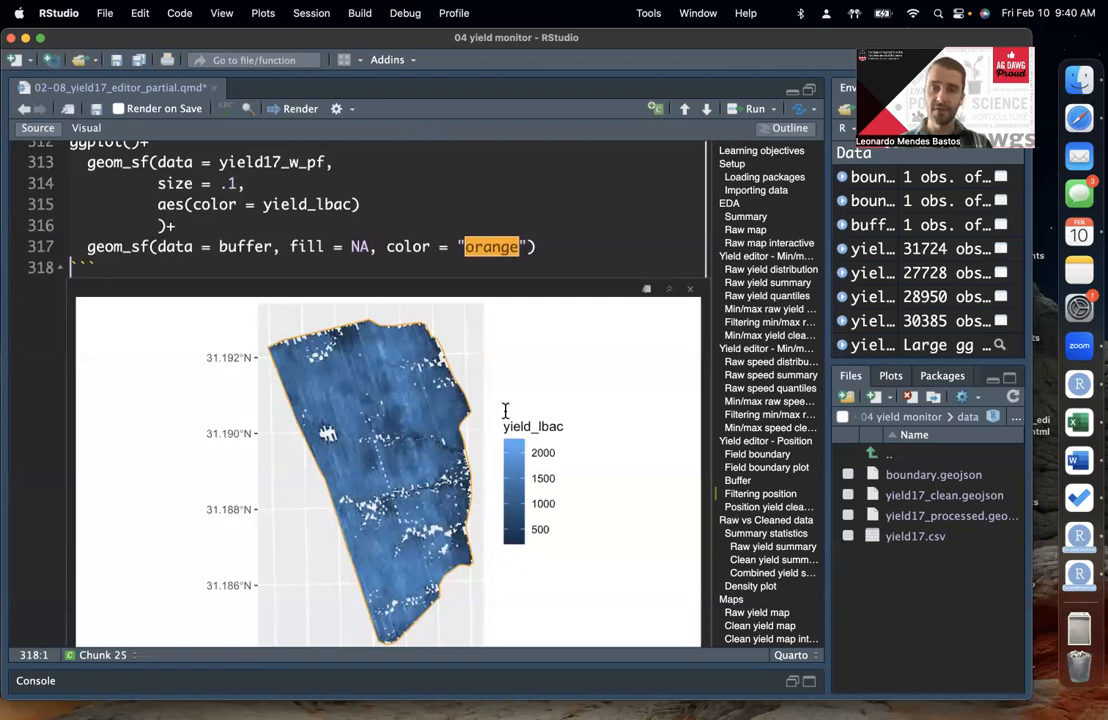
pyautogui.scroll(5, 531, 557)
pyautogui.click(462, 262)
pyautogui.scroll(8, 391, 277)
pyautogui.scroll(10, 395, 290)
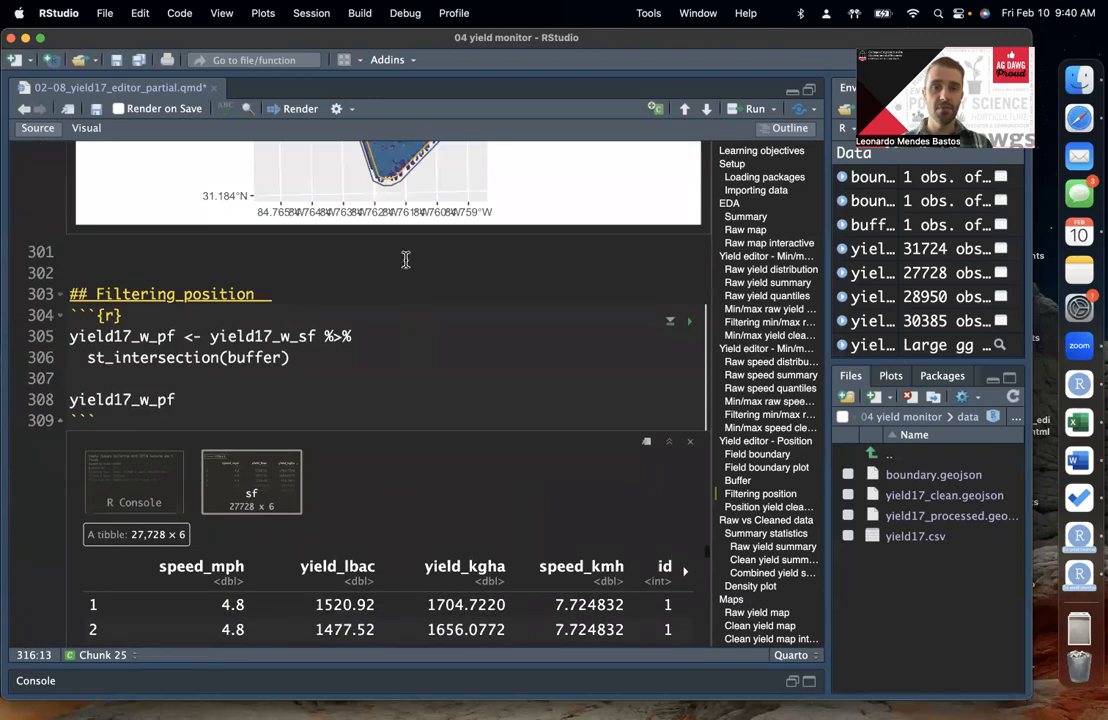
pyautogui.scroll(-10, 405, 340)
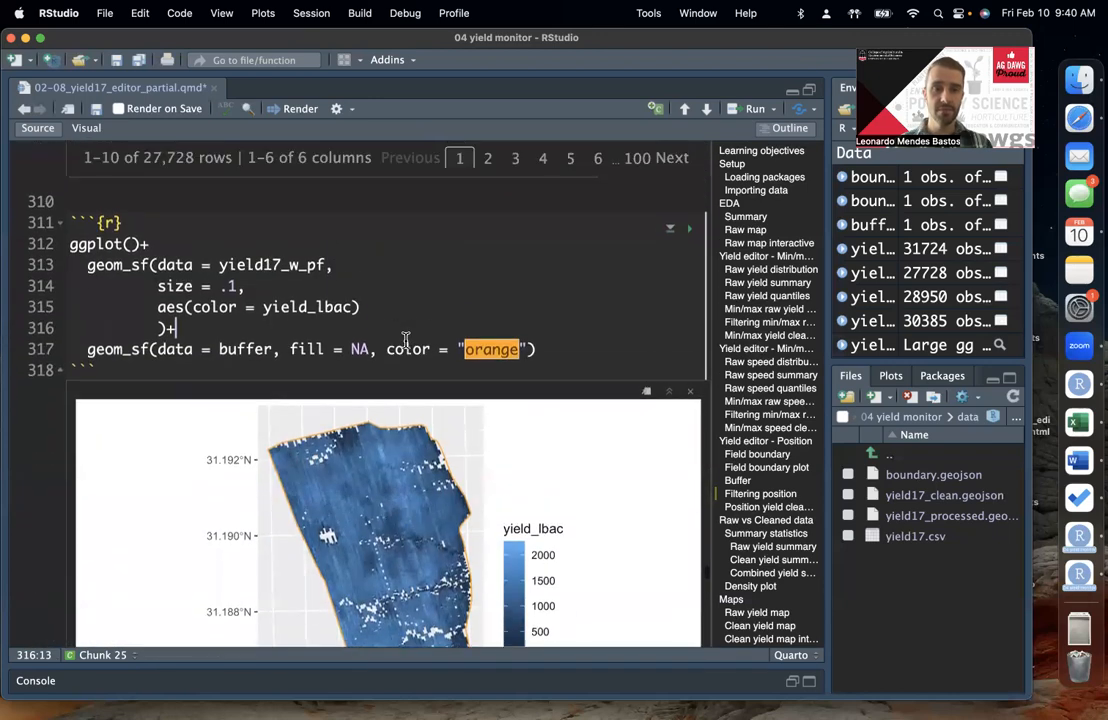
pyautogui.press('Return')
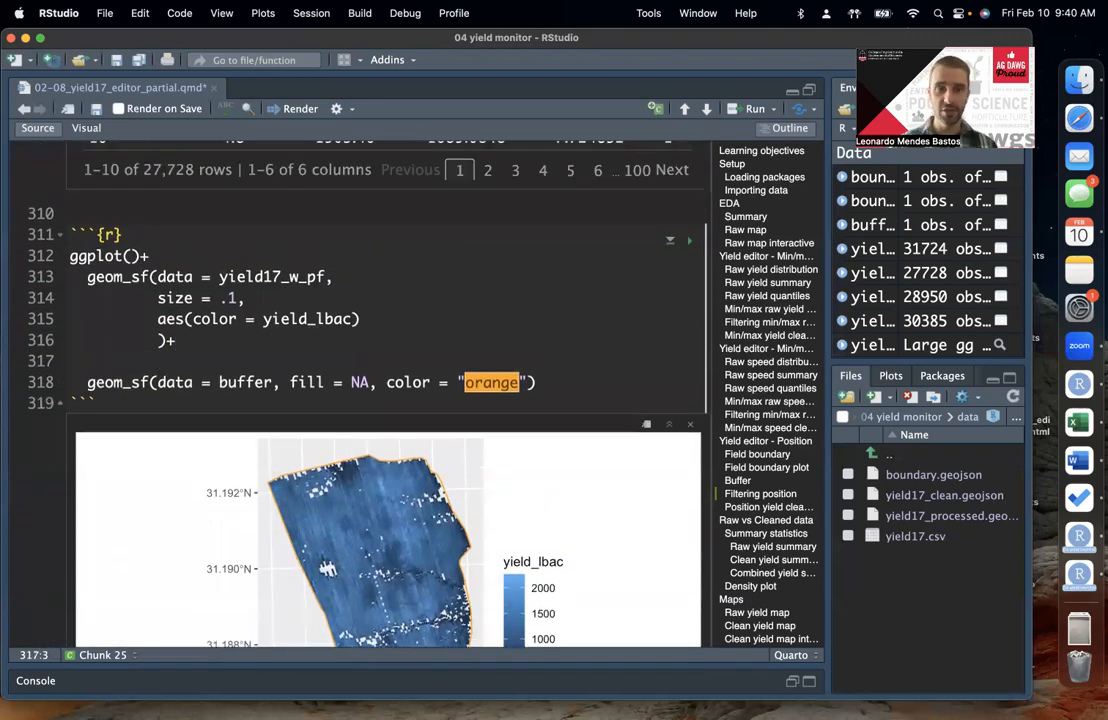
pyautogui.write('scale')
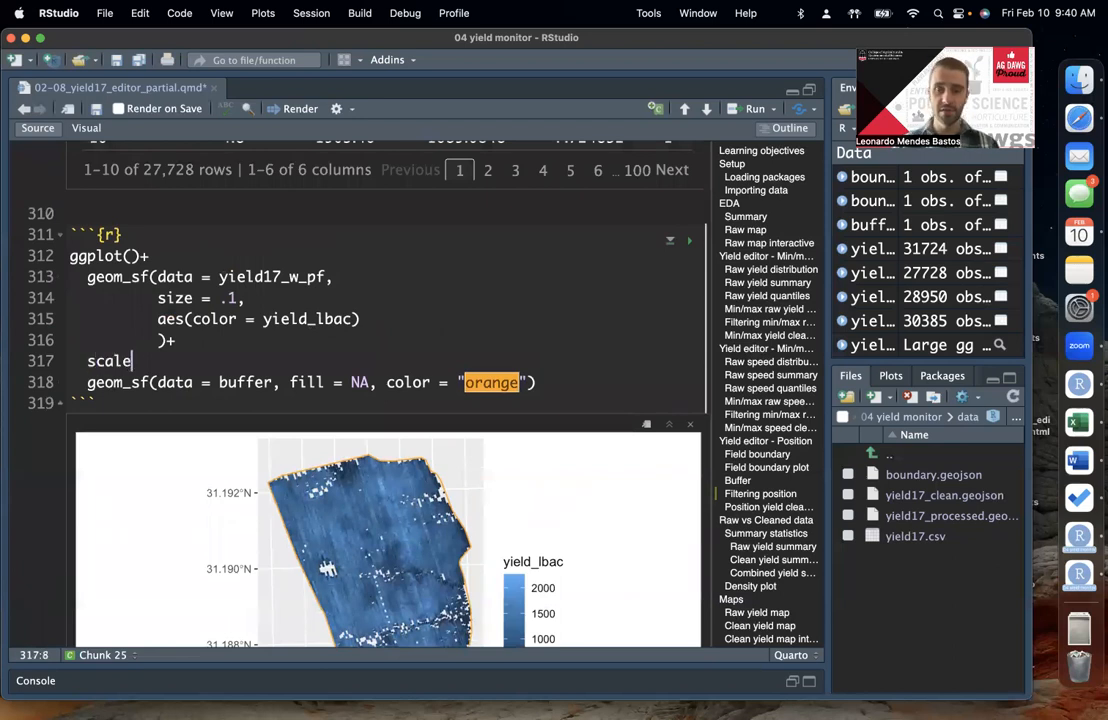
pyautogui.write('_color_vi')
pyautogui.press('Down')
pyautogui.press('Tab')
pyautogui.press('Right')
pyautogui.write('+')
pyautogui.press('super+Return')
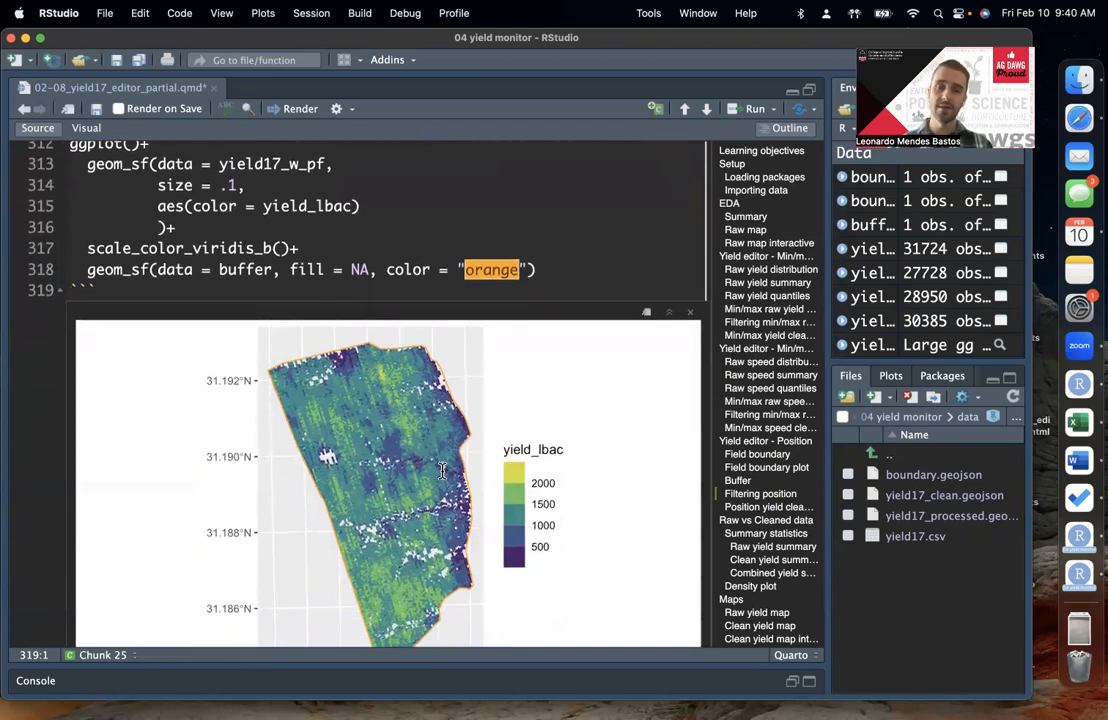
# Step: Examine the yield map within the buffer outline, then go to the Position yield cleaned summary chunk
pyautogui.scroll(1, 328, 411)
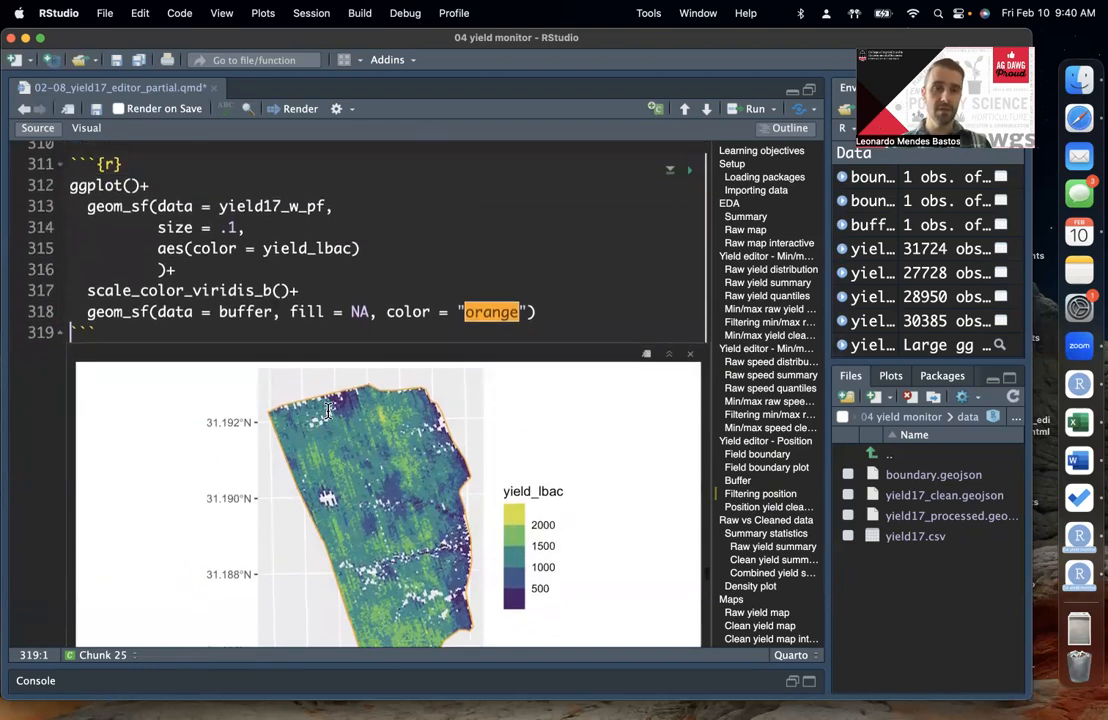
pyautogui.scroll(-1, 328, 411)
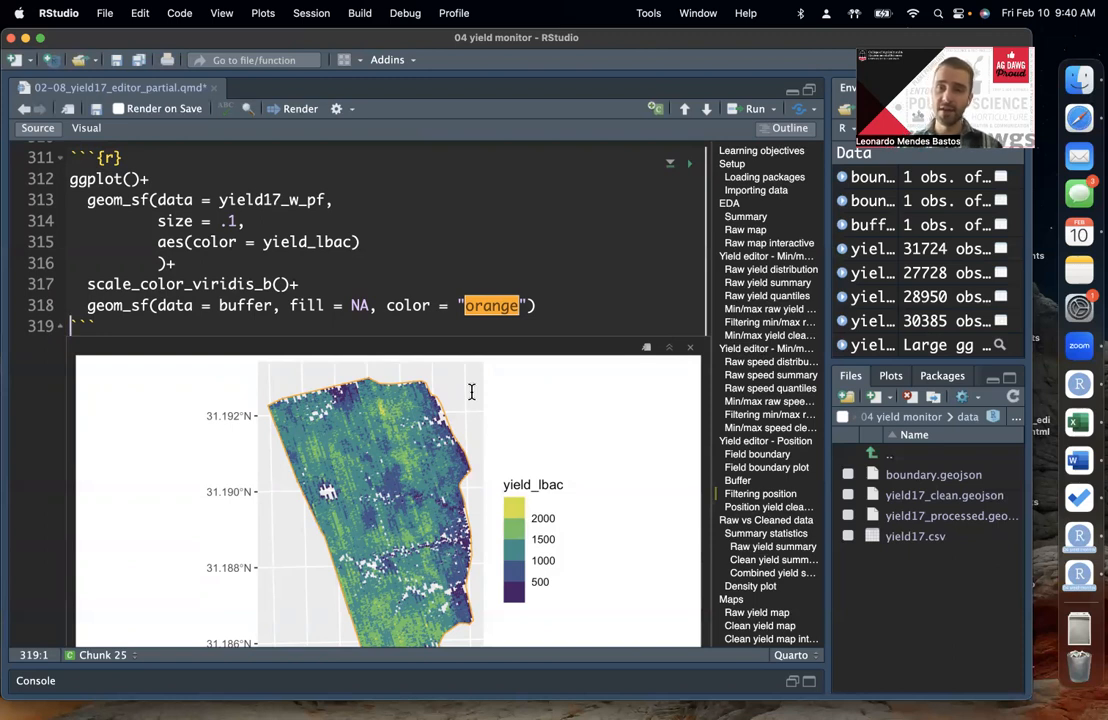
pyautogui.scroll(-1, 403, 420)
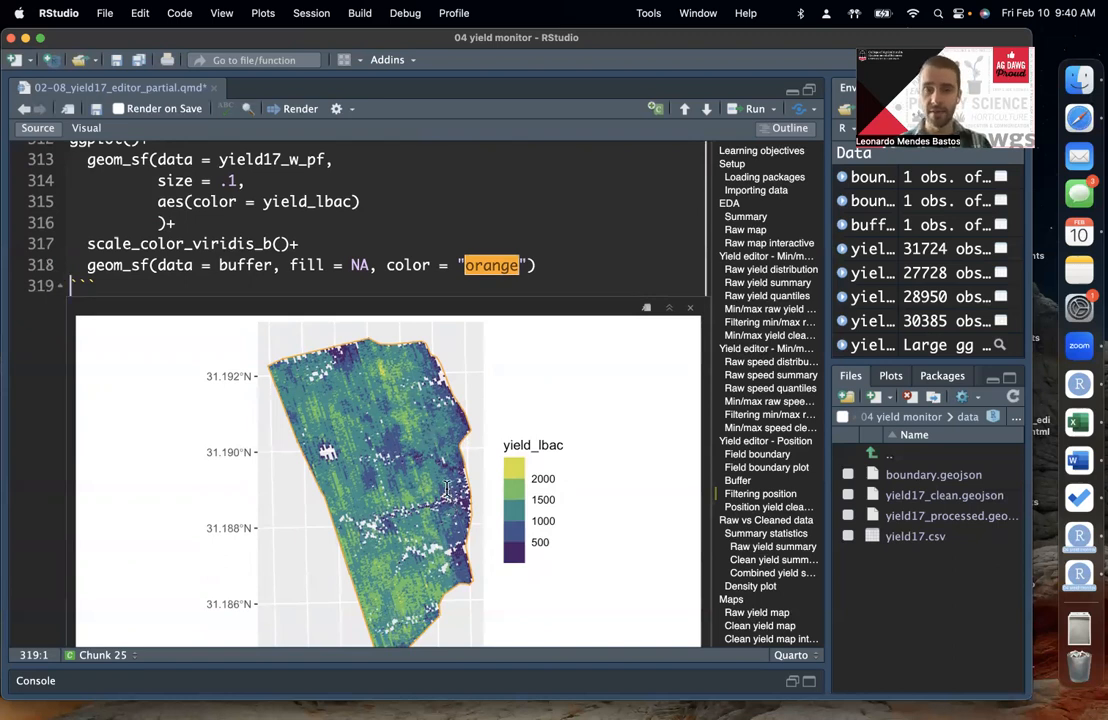
pyautogui.scroll(1, 438, 420)
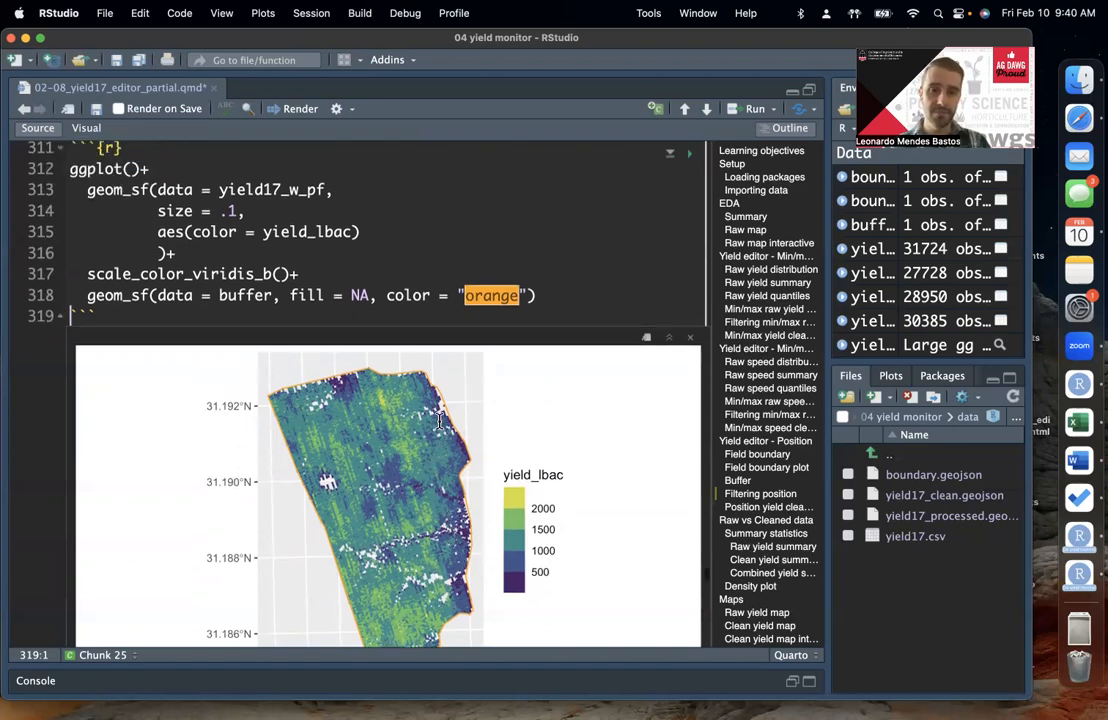
pyautogui.scroll(-3, 438, 420)
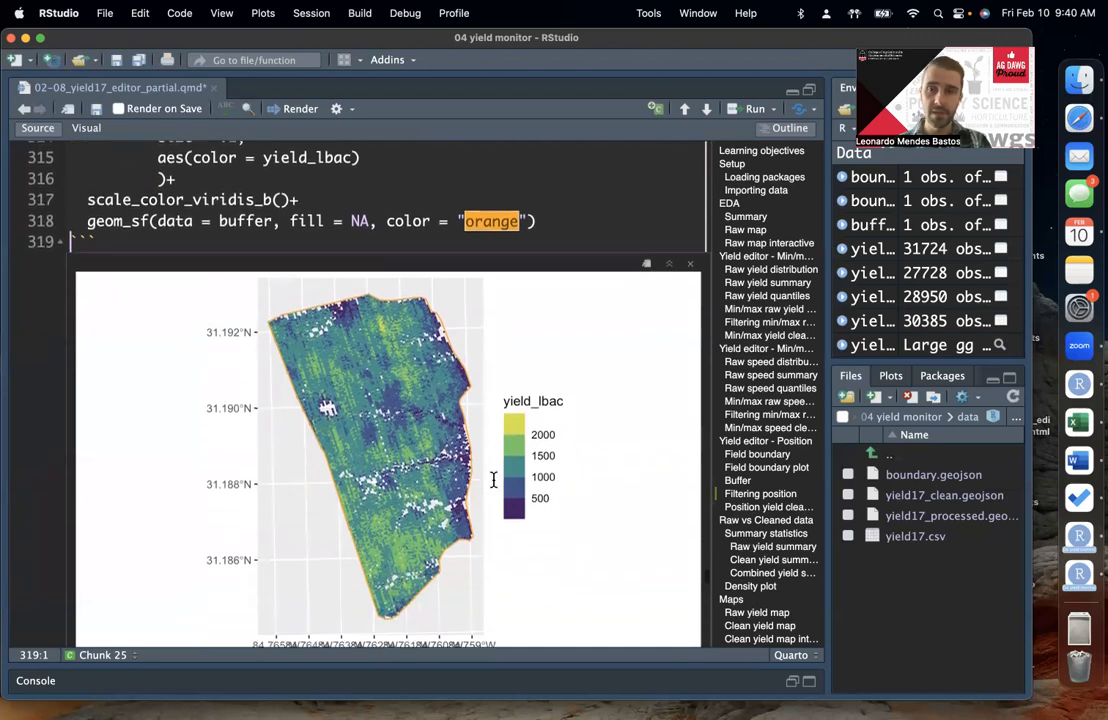
pyautogui.scroll(-3, 493, 480)
pyautogui.scroll(-10, 493, 480)
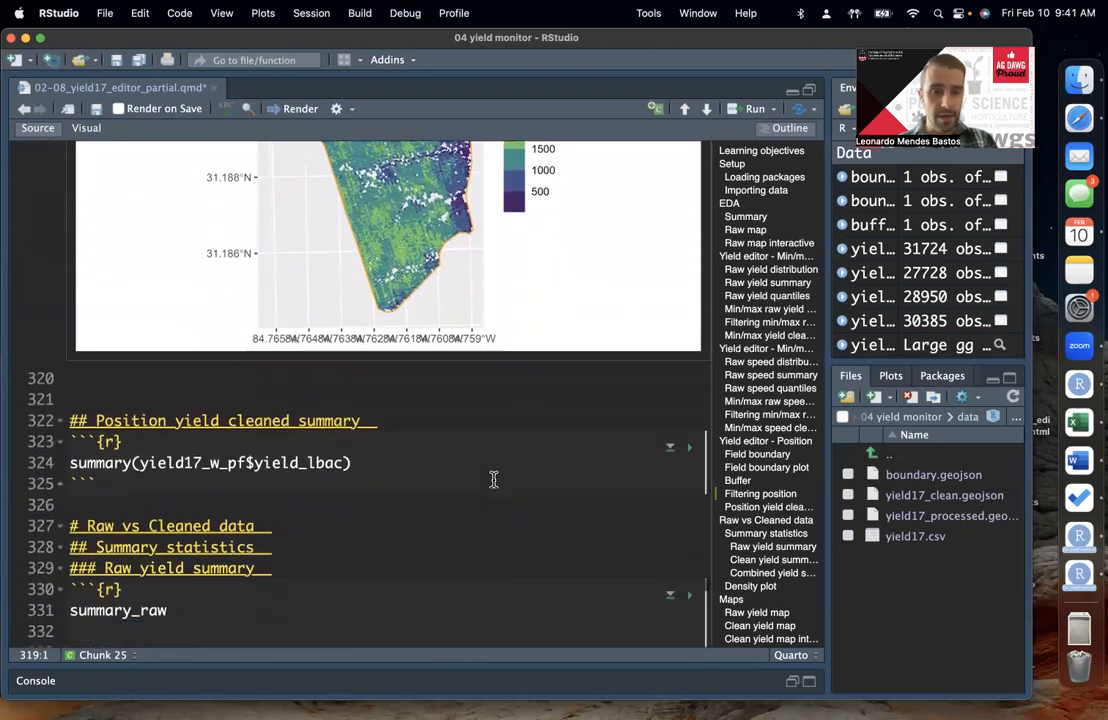
pyautogui.scroll(-8, 493, 480)
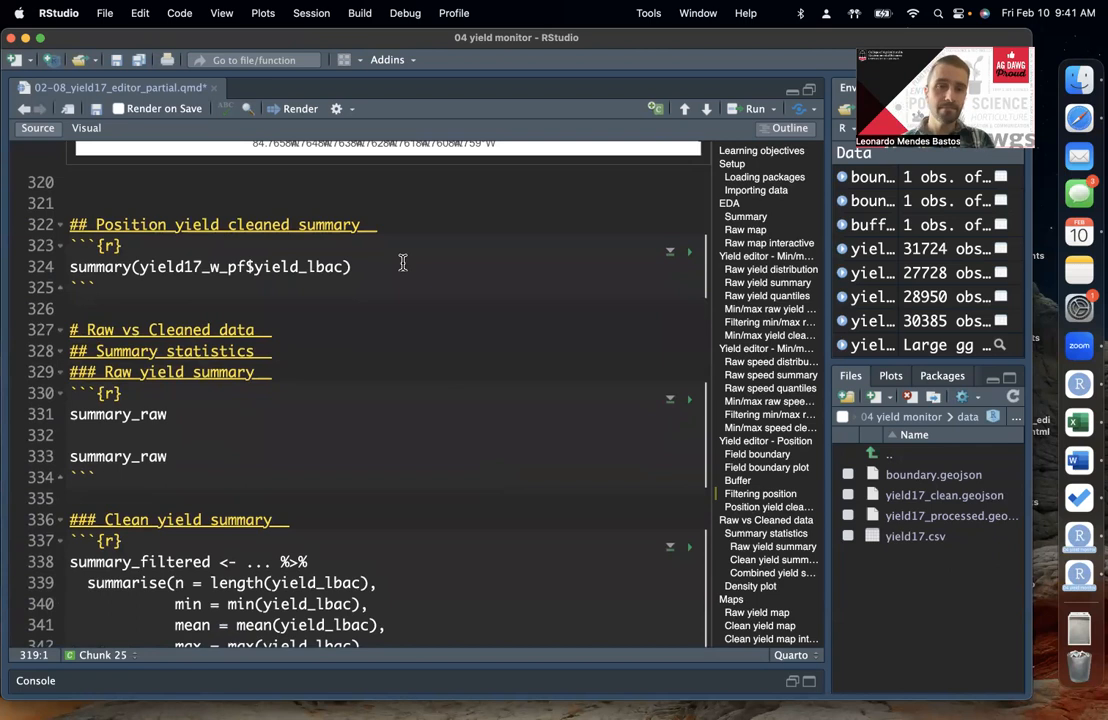
# Step: Run the Position yield cleaned summary chunk and examine the minimum, maximum, median and mean of yield_lbac
pyautogui.click(373, 266)
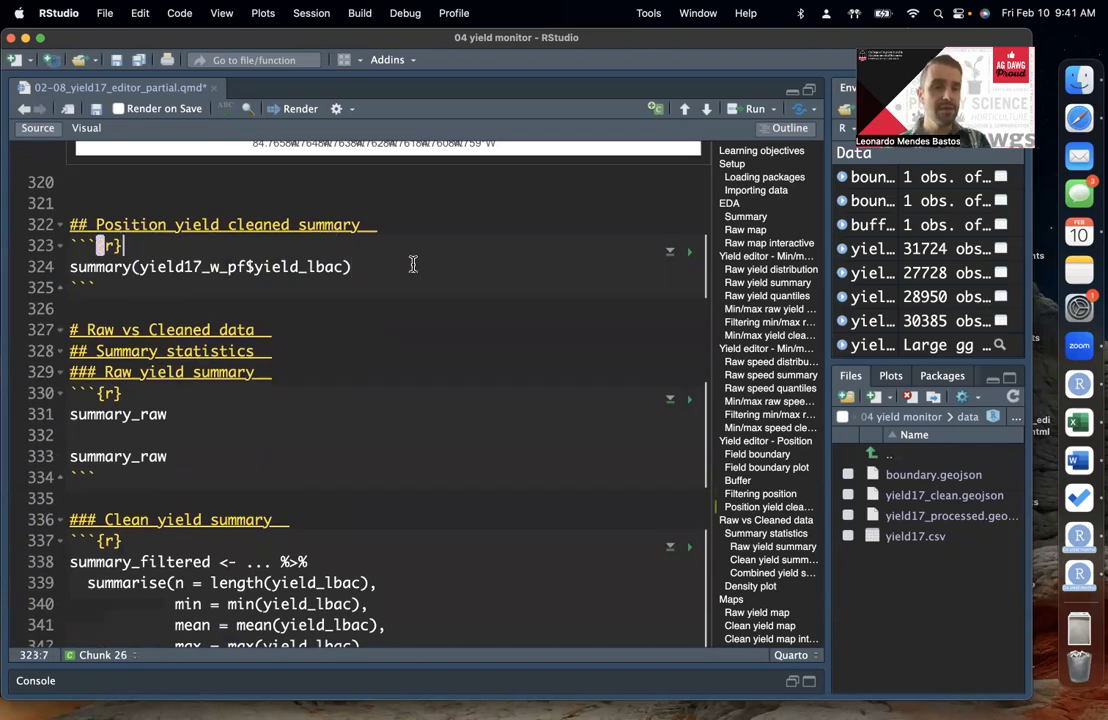
pyautogui.click(689, 251)
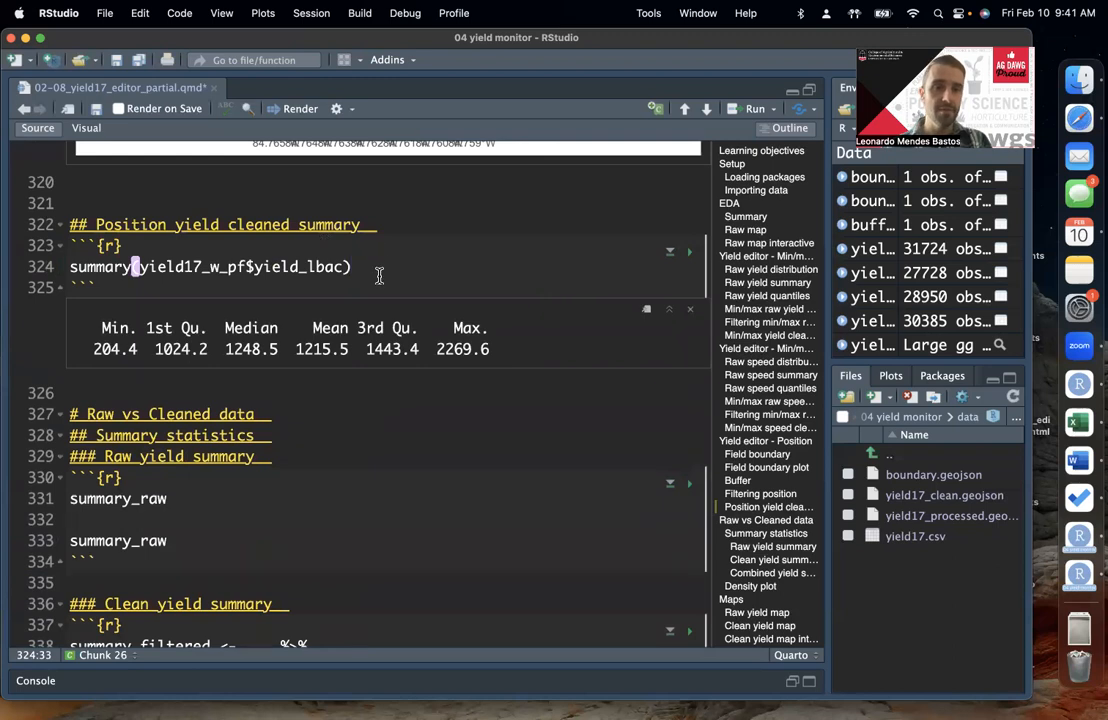
pyautogui.scroll(5, 378, 268)
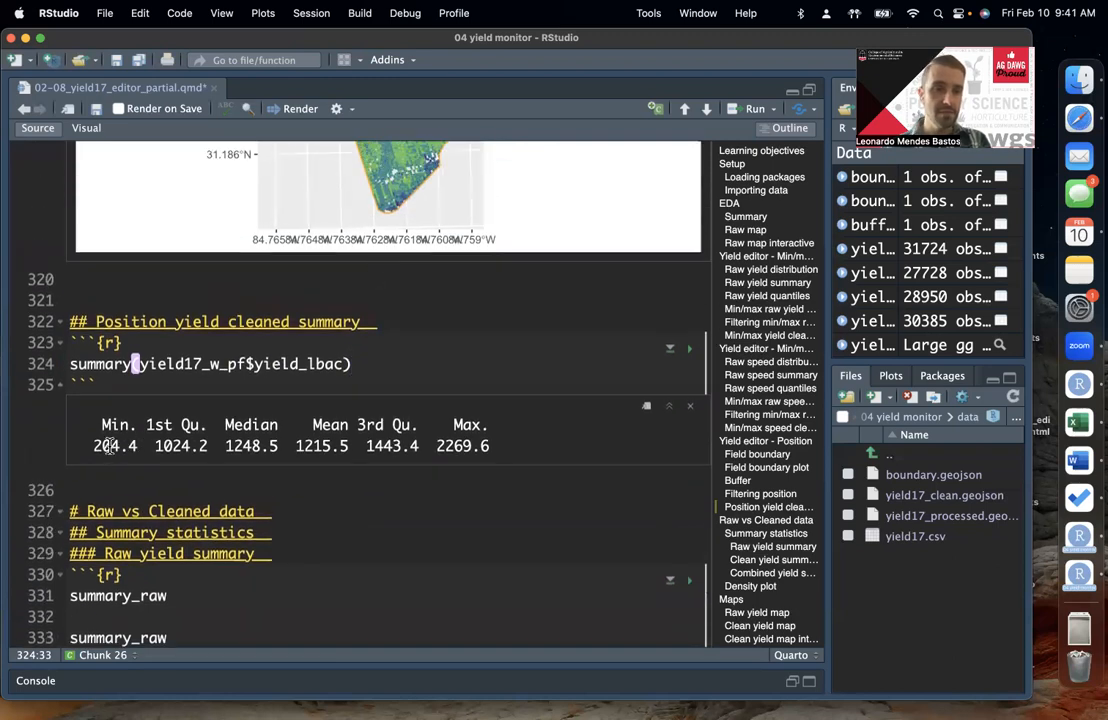
pyautogui.doubleClick(109, 447)
pyautogui.click(145, 446)
pyautogui.doubleClick(468, 446)
pyautogui.click(474, 446)
pyautogui.doubleClick(480, 446)
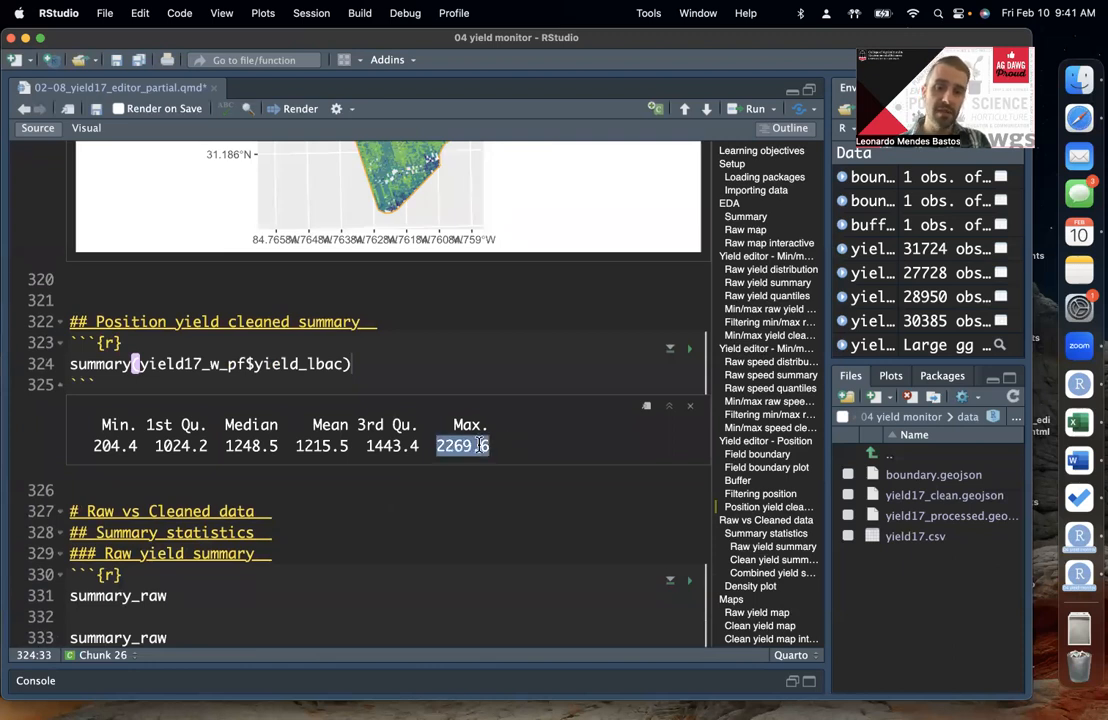
pyautogui.click(482, 445)
pyautogui.scroll(3, 487, 440)
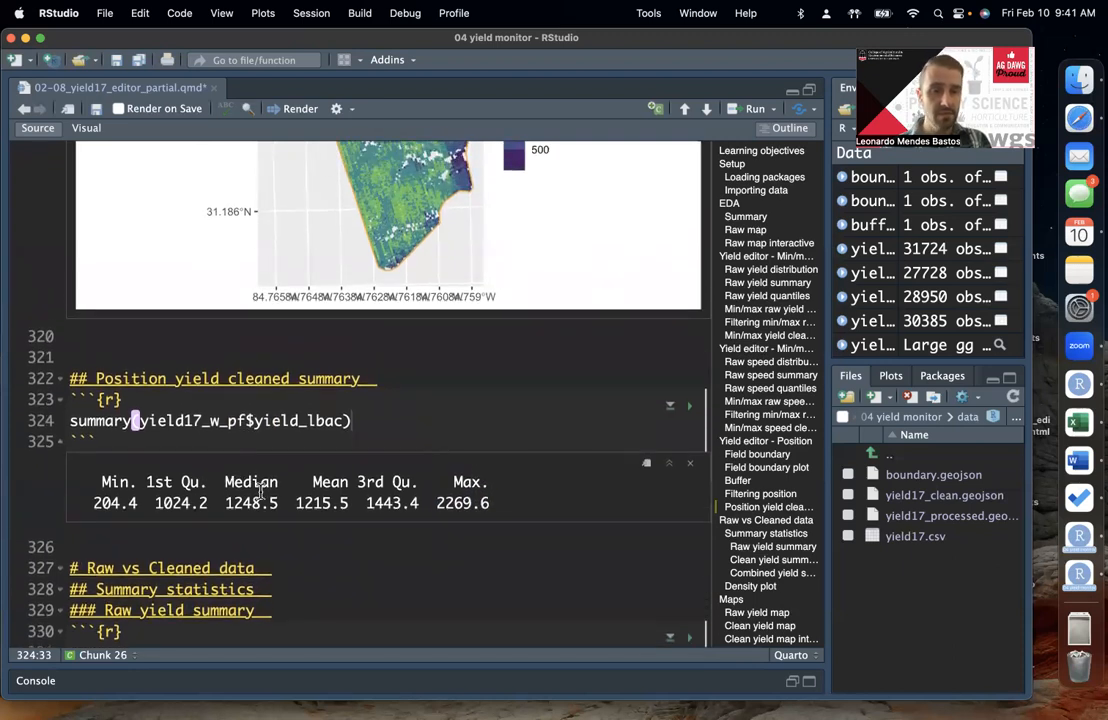
pyautogui.doubleClick(251, 503)
pyautogui.doubleClick(321, 503)
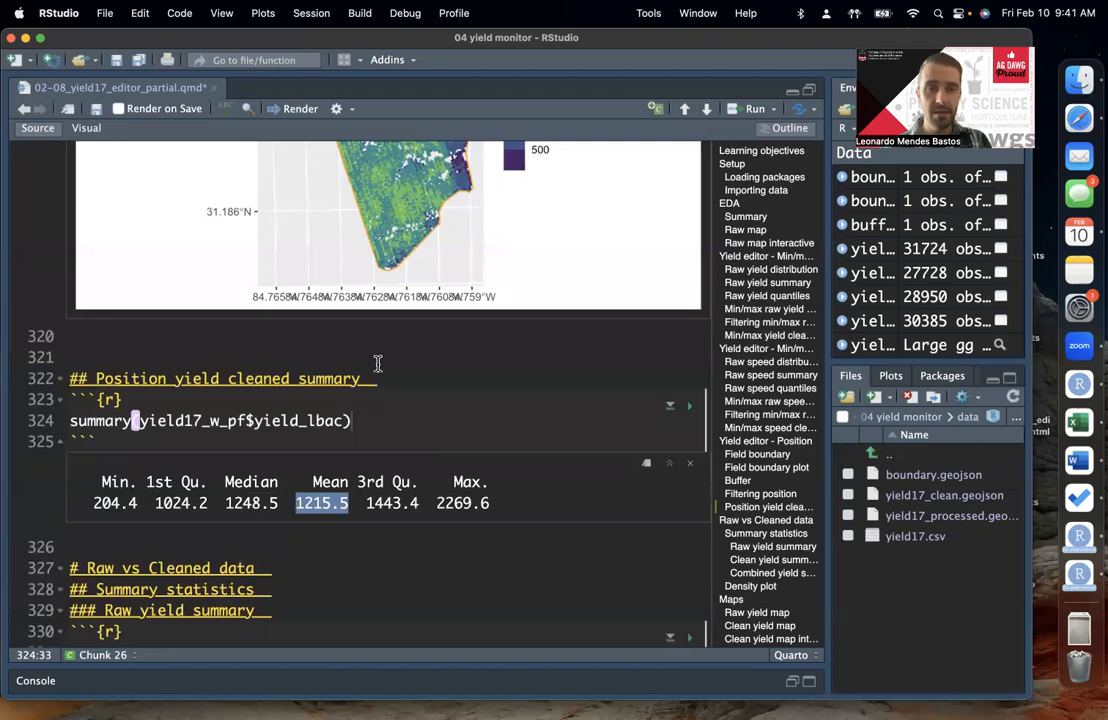
# Step: Review the buffer-filtered yield map together with the ggplot code that produces it
pyautogui.scroll(5, 378, 363)
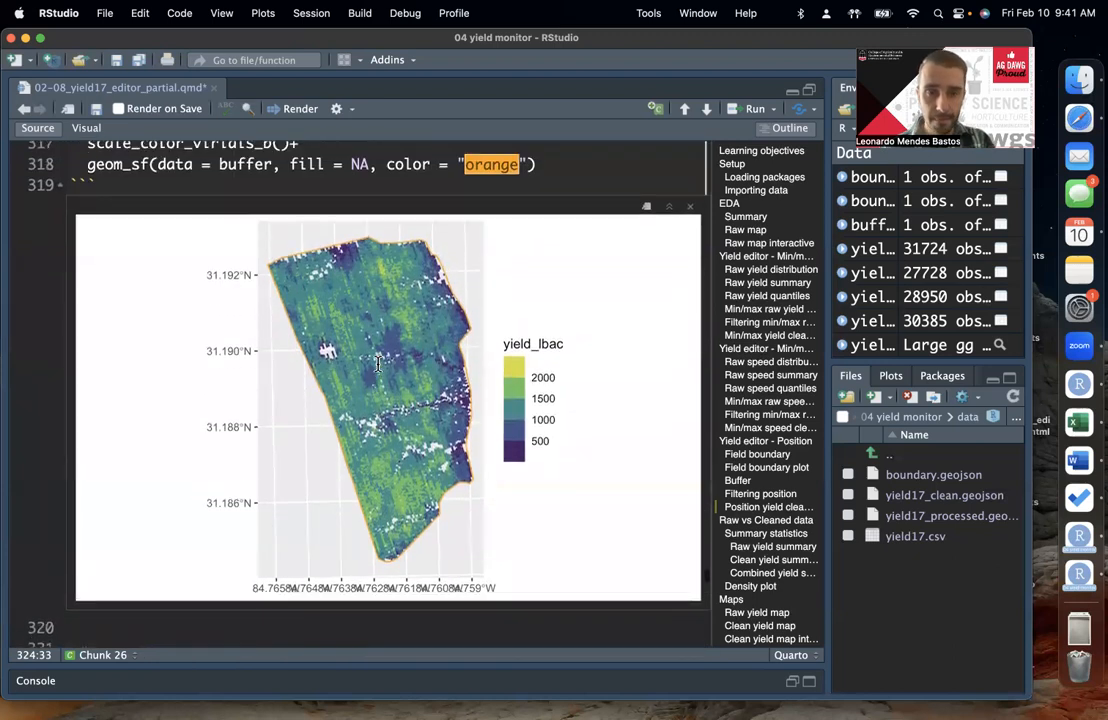
pyautogui.scroll(5, 378, 363)
pyautogui.scroll(-1, 378, 363)
pyautogui.scroll(-2, 378, 363)
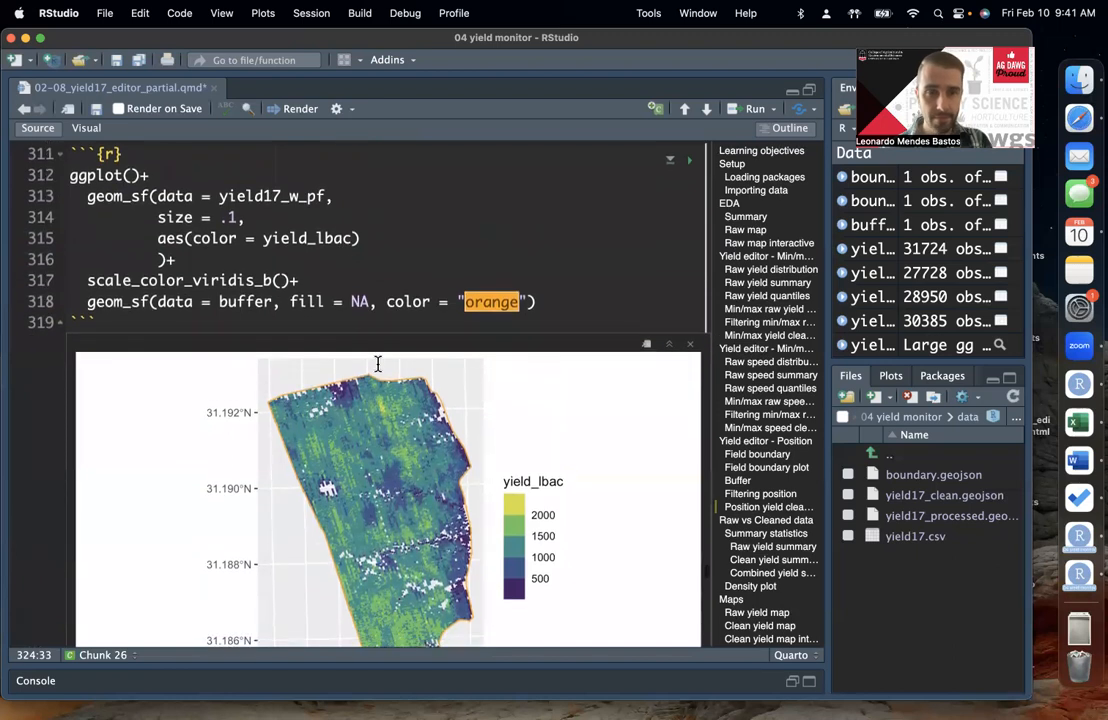
pyautogui.click(460, 186)
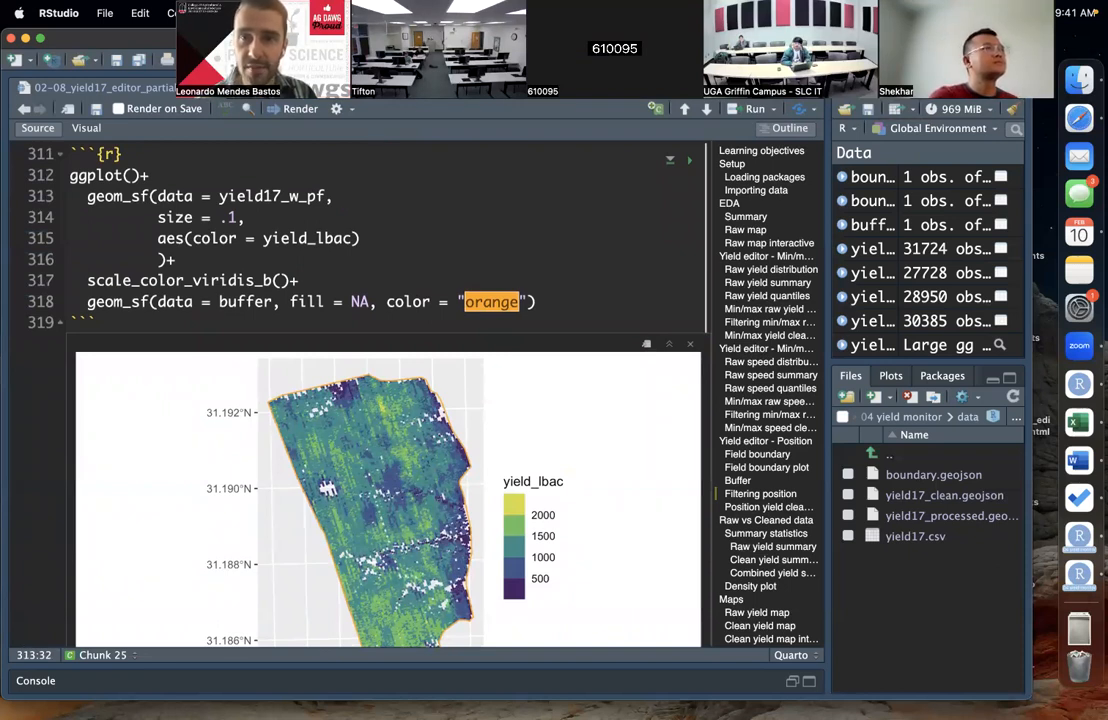
pyautogui.click(547, 287)
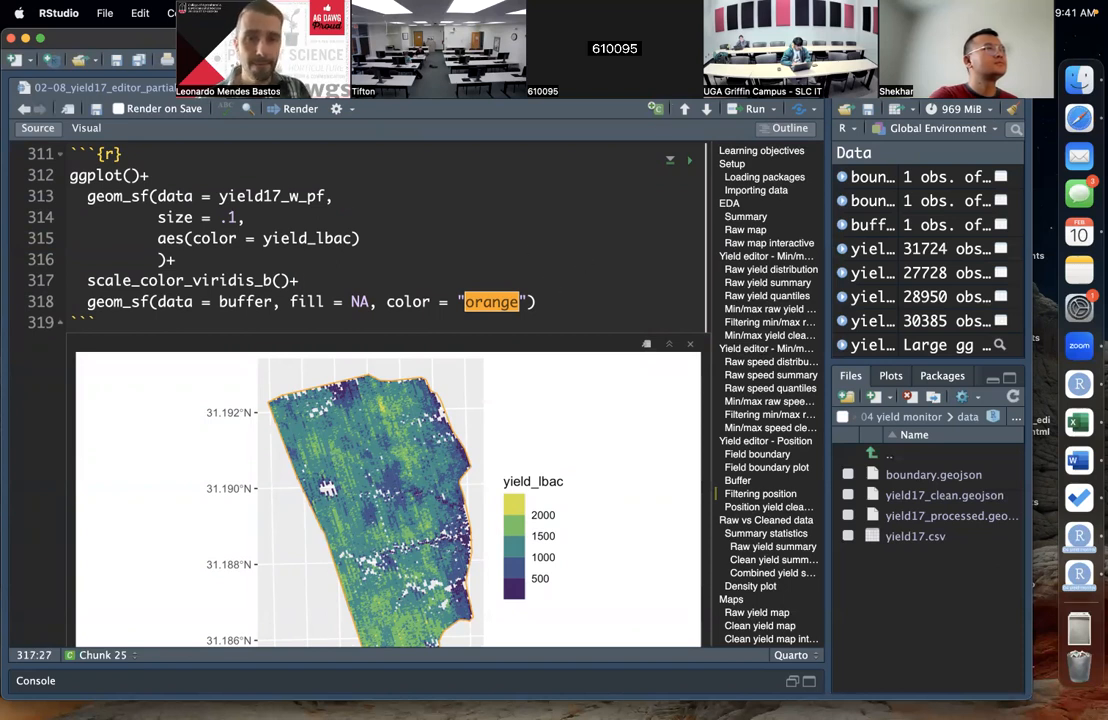
pyautogui.scroll(1, 477, 189)
pyautogui.click(484, 208)
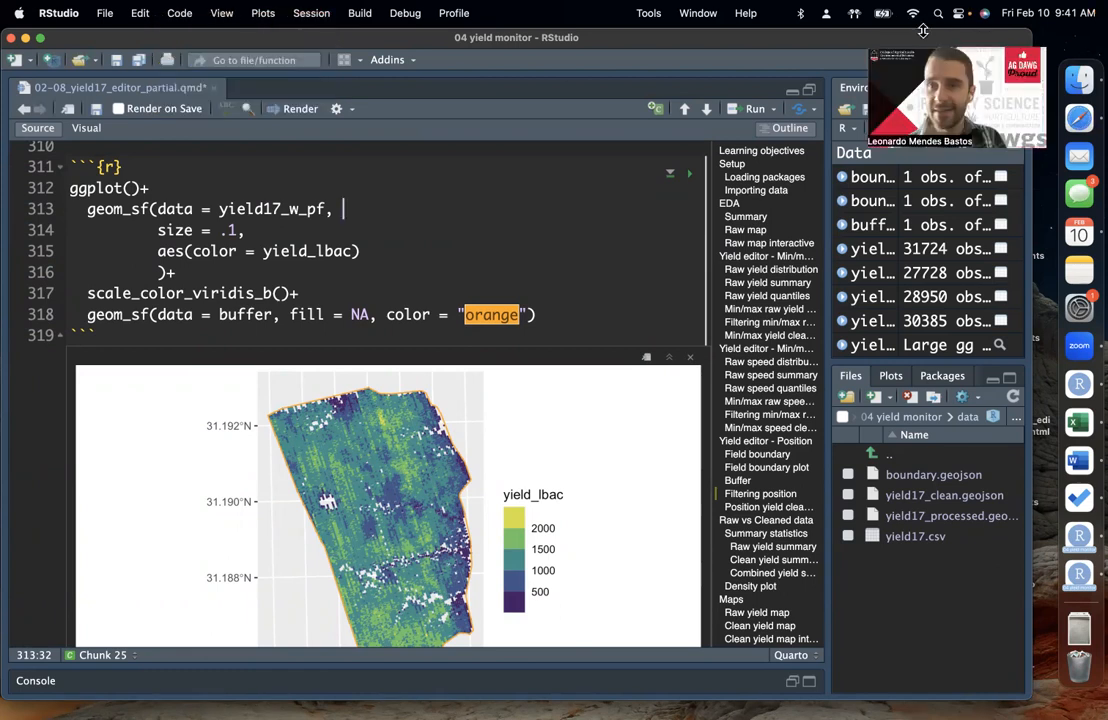
pyautogui.click(930, 40)
pyautogui.click(328, 212)
pyautogui.click(383, 237)
pyautogui.click(388, 257)
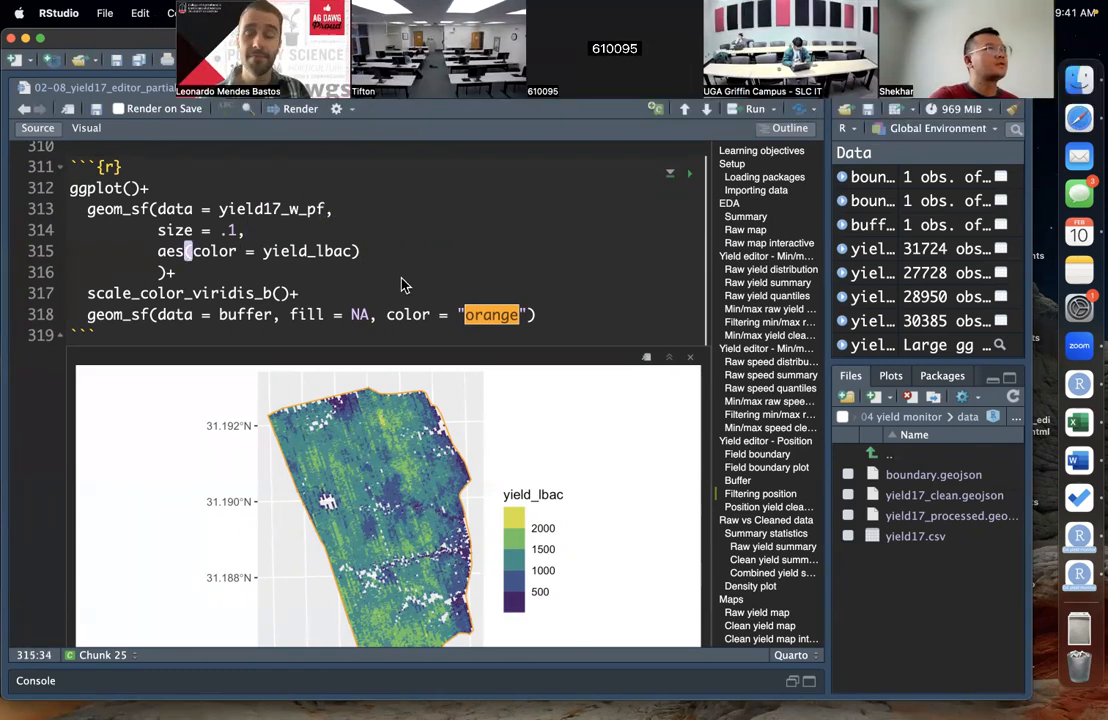
pyautogui.click(282, 251)
pyautogui.click(284, 278)
pyautogui.scroll(1, 360, 286)
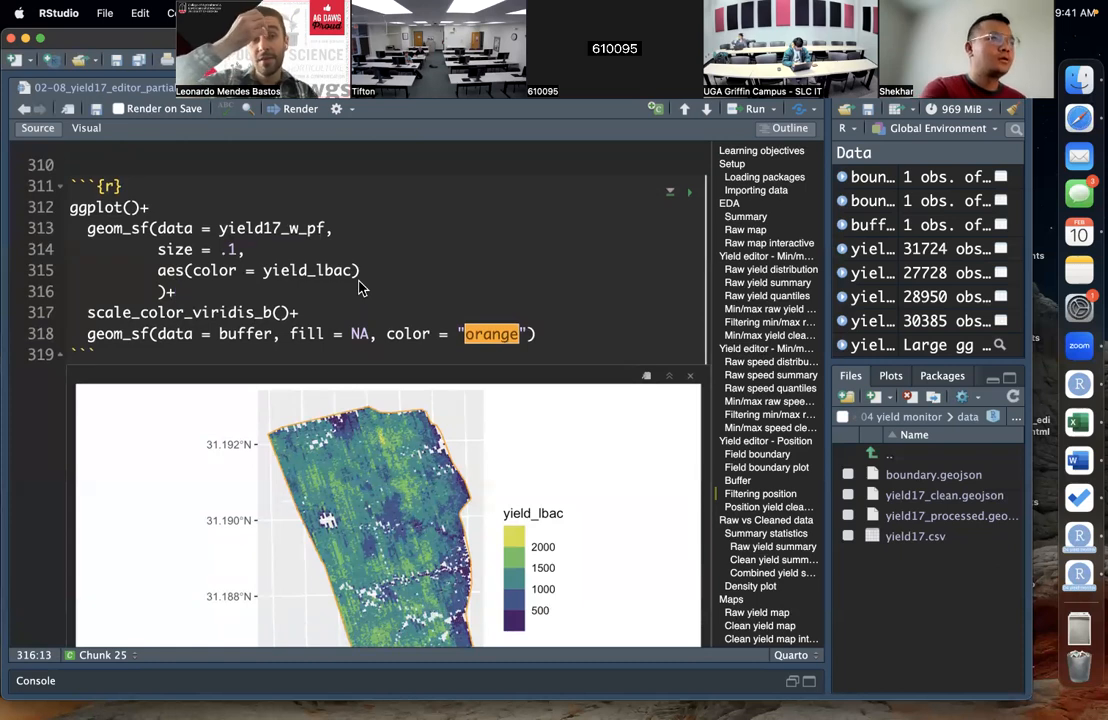
pyautogui.click(385, 270)
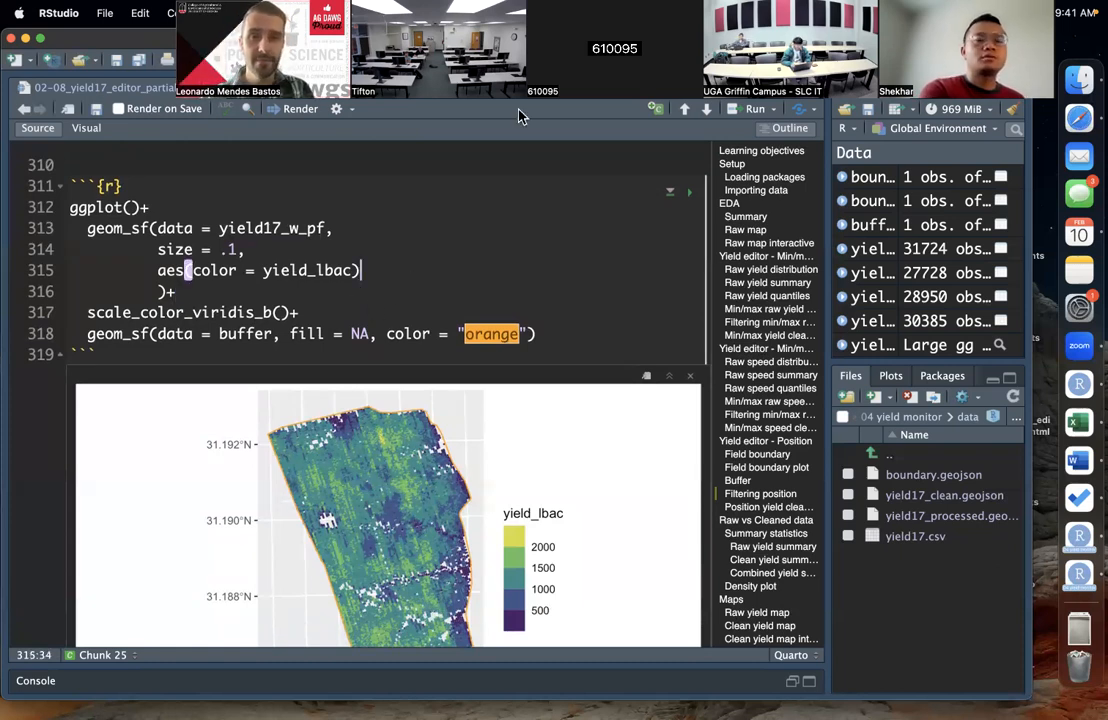
pyautogui.scroll(-1, 440, 260)
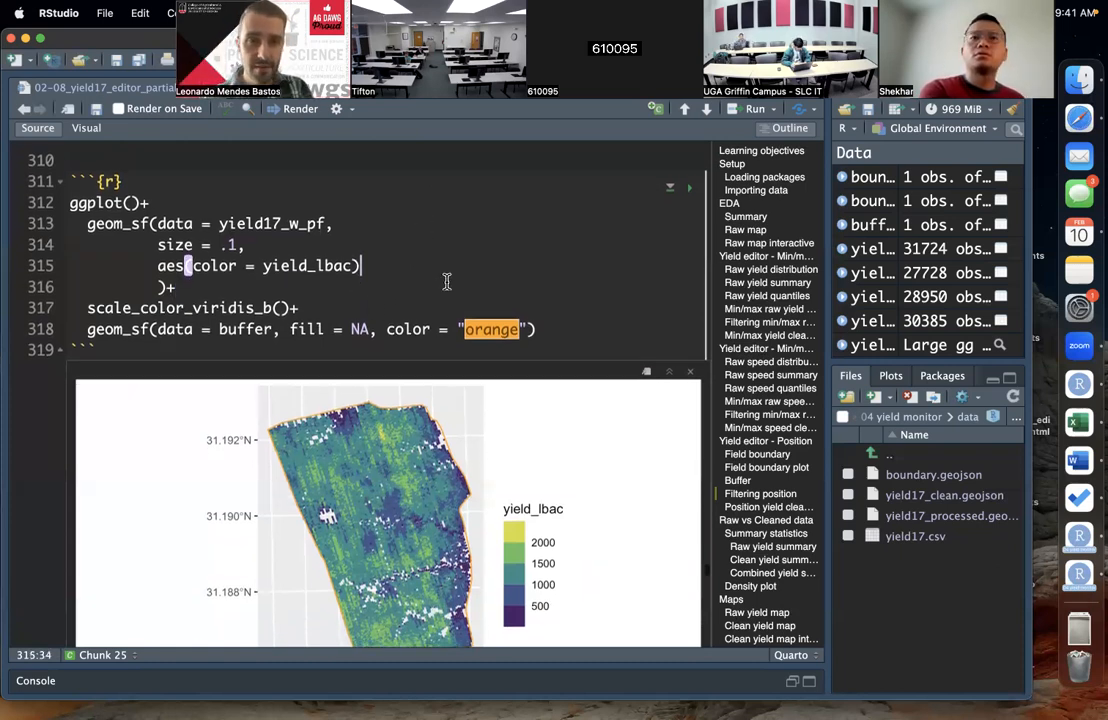
pyautogui.click(447, 282)
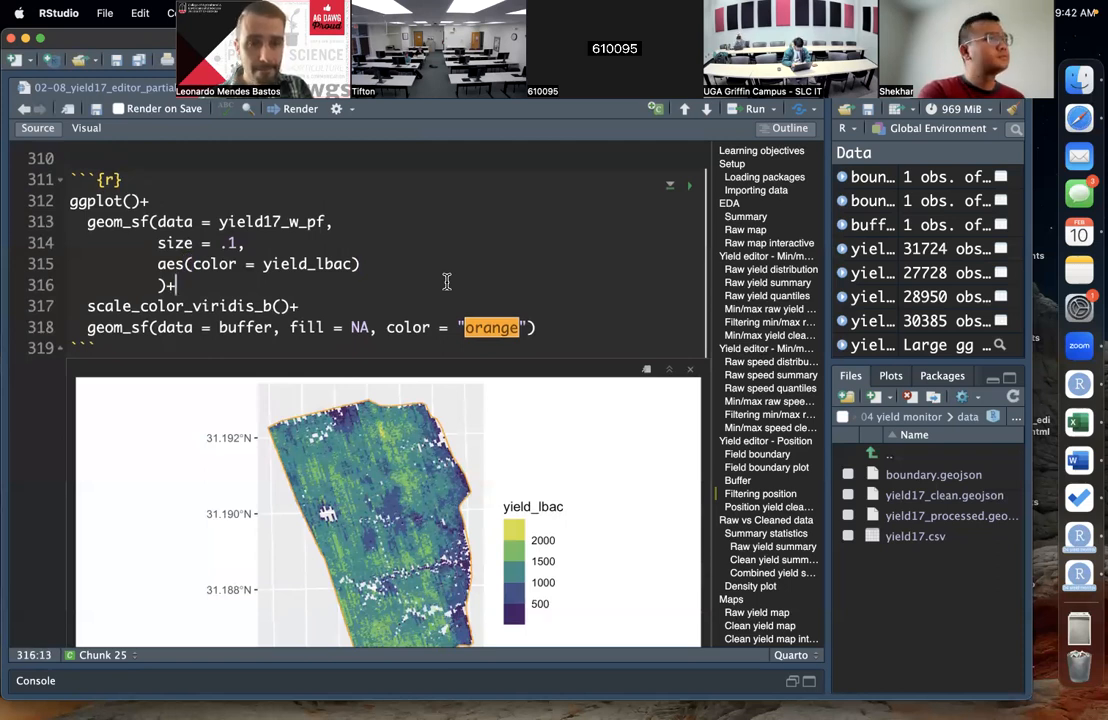
pyautogui.scroll(-1, 447, 282)
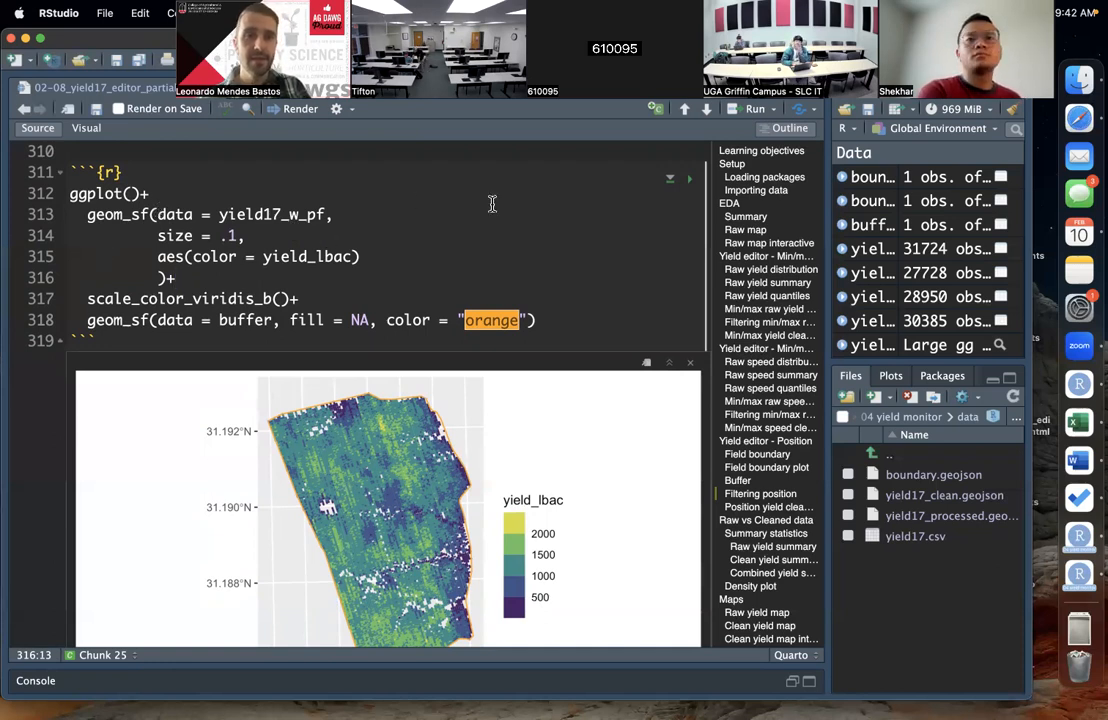
pyautogui.click(371, 235)
pyautogui.scroll(1, 373, 233)
pyautogui.scroll(-1, 373, 233)
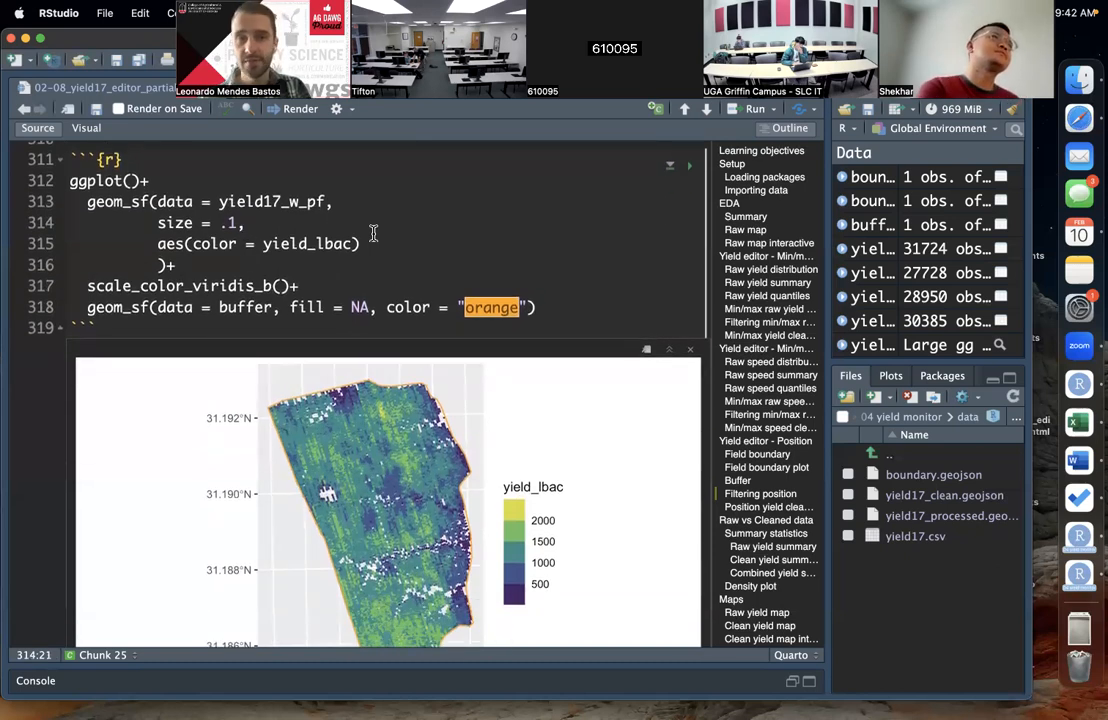
pyautogui.click(227, 264)
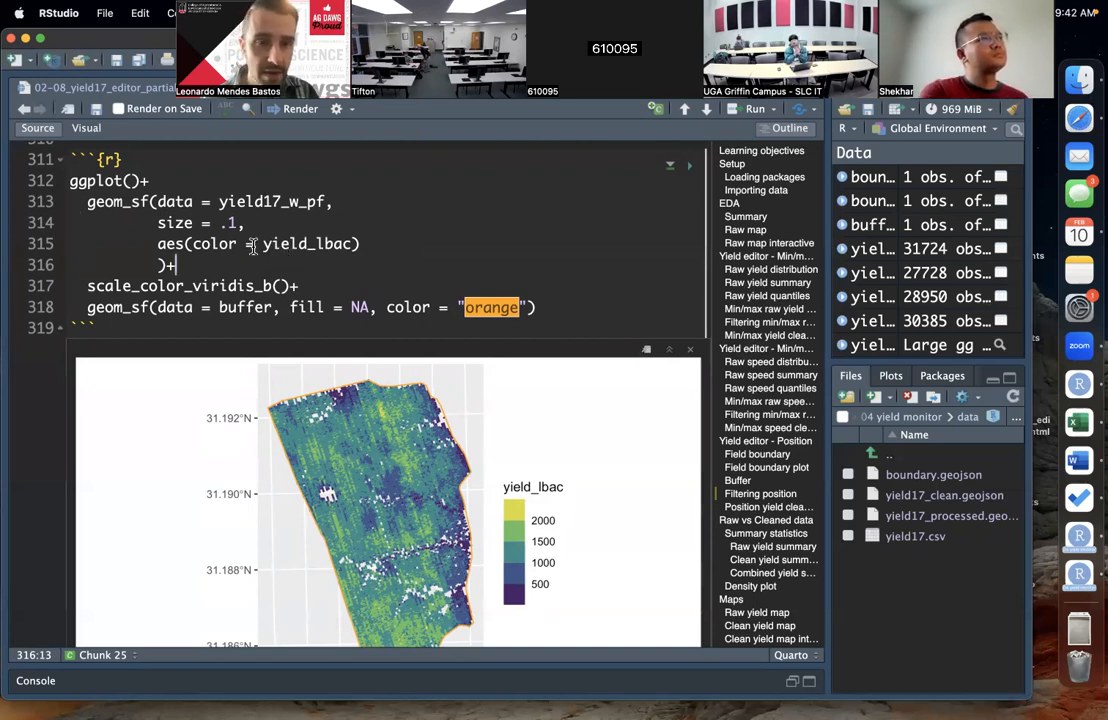
# Step: Temporarily delete the closing parenthesis of aes(color = yield_lbac) to inspect the syntax error markers, and restore it
pyautogui.click(364, 246)
pyautogui.press('BackSpace')
pyautogui.click(397, 264)
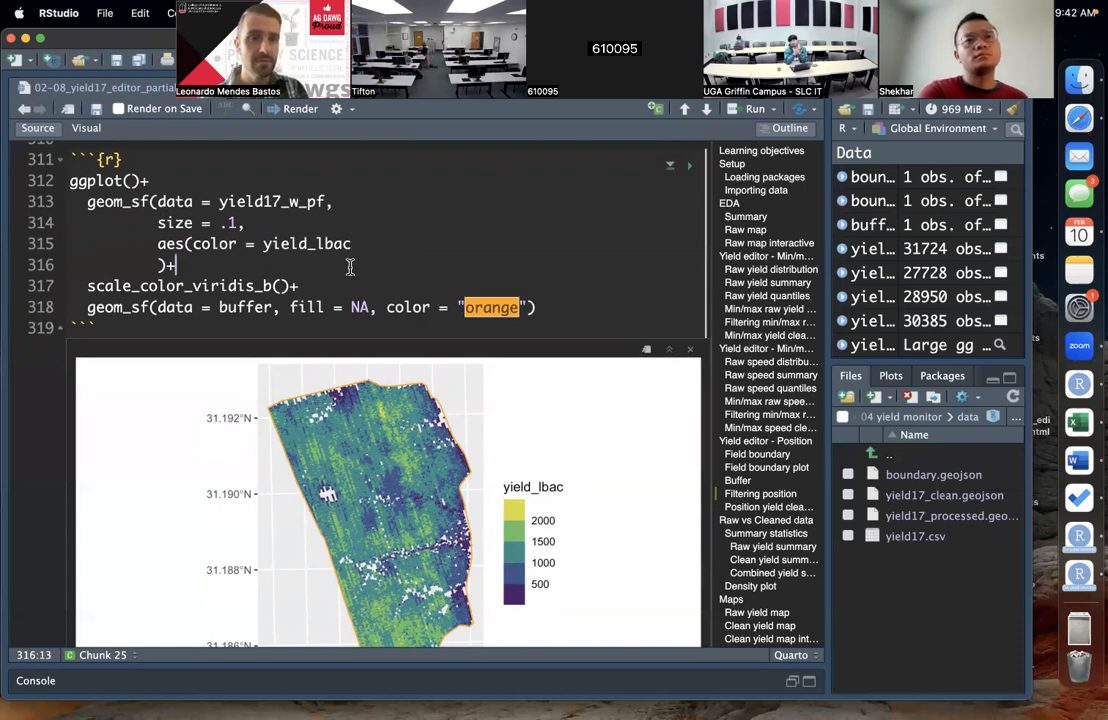
pyautogui.click(208, 222)
pyautogui.moveTo(18, 205)
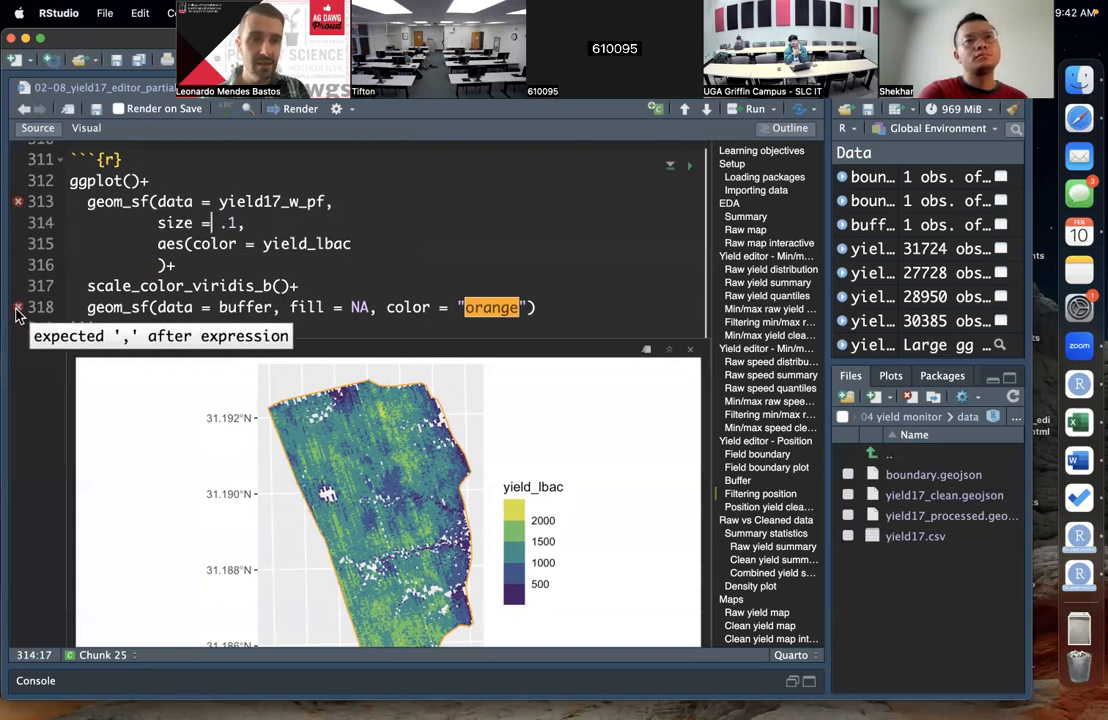
pyautogui.moveTo(18, 313)
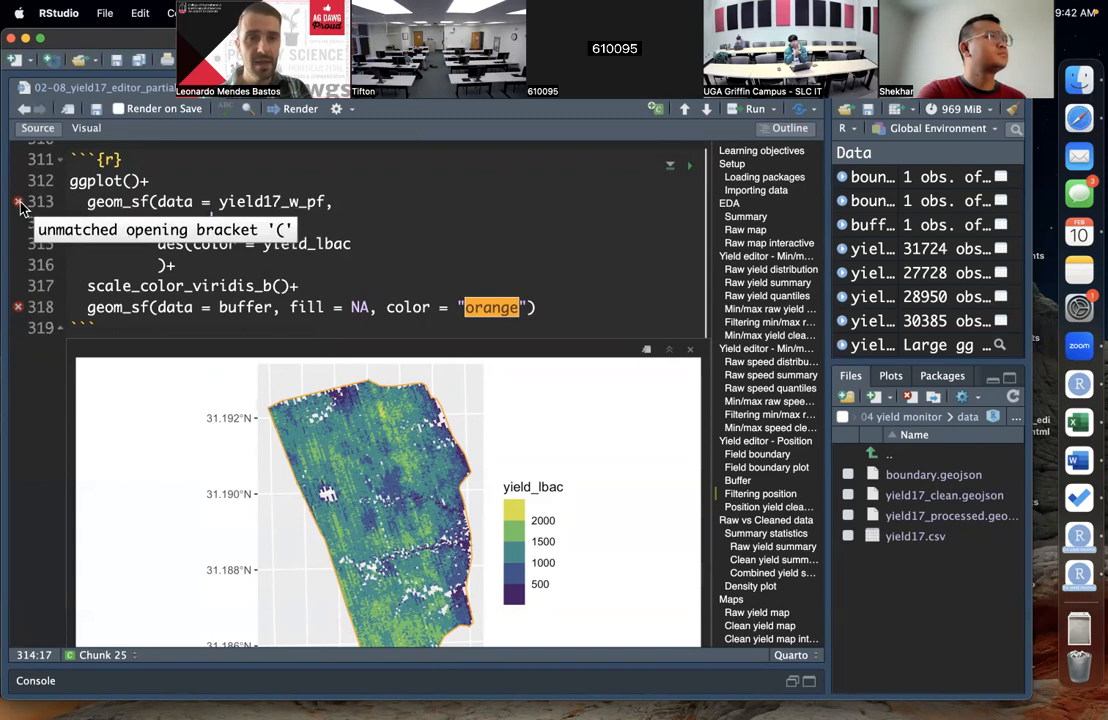
pyautogui.click(360, 243)
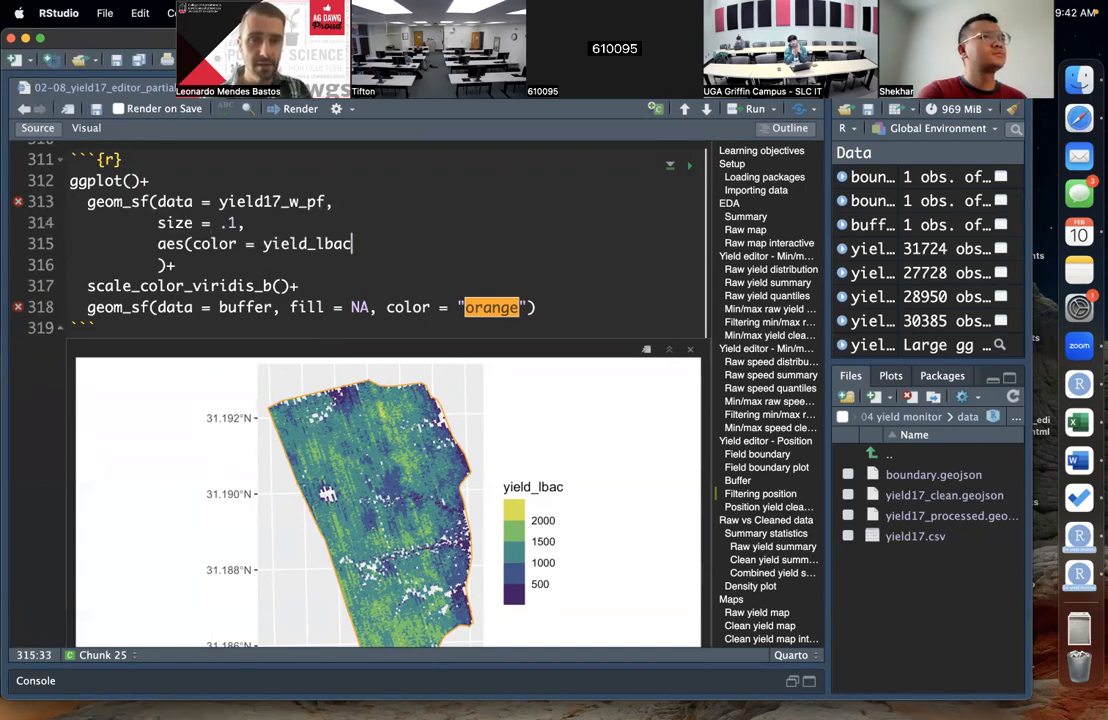
pyautogui.write(')')
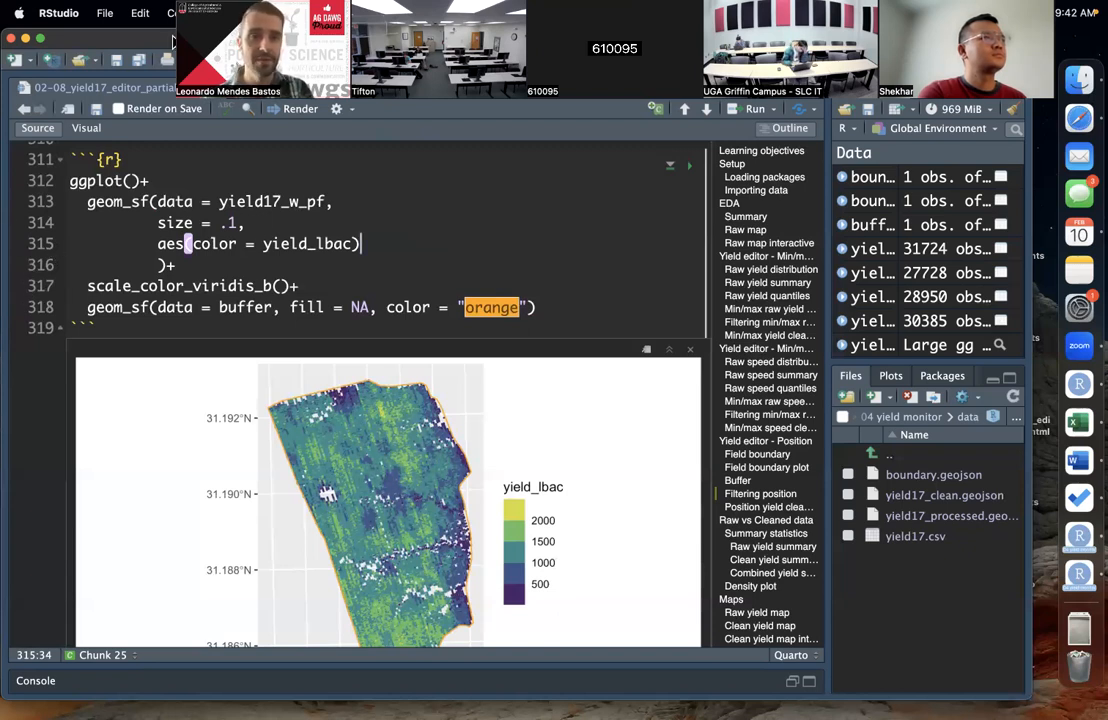
# Step: Reduce the meeting video to a single speaker, move it clear of the editor controls and save the script
pyautogui.click(198, 10)
pyautogui.click(216, 9)
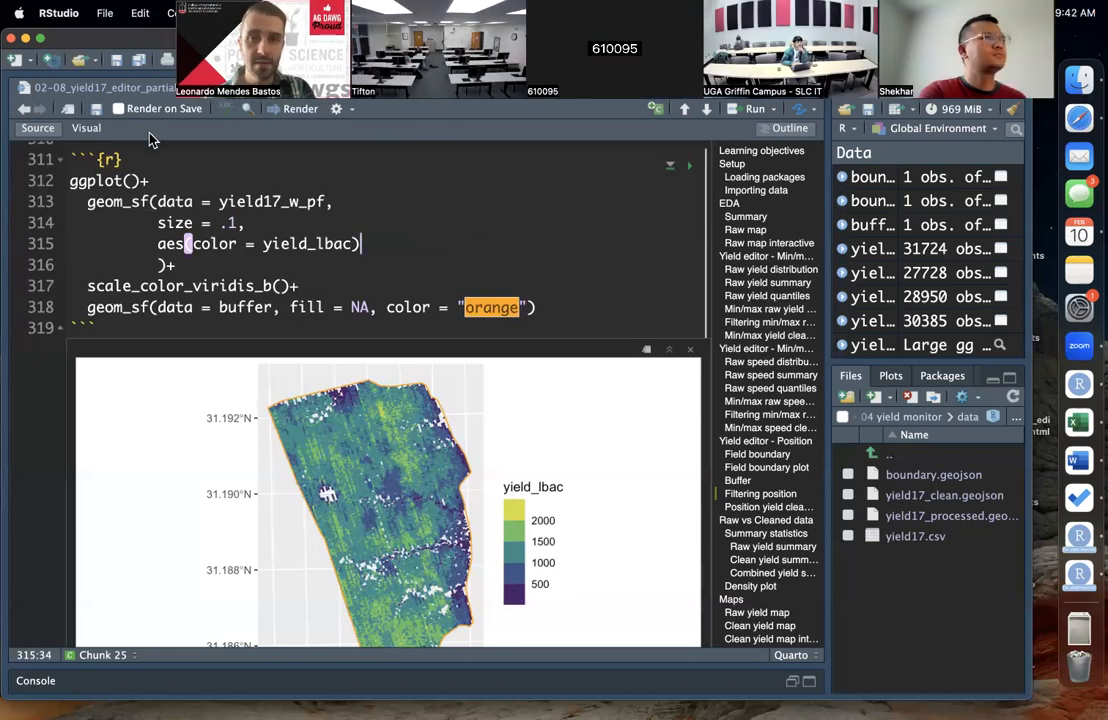
pyautogui.moveTo(300, 78); pyautogui.dragTo(276, 114)
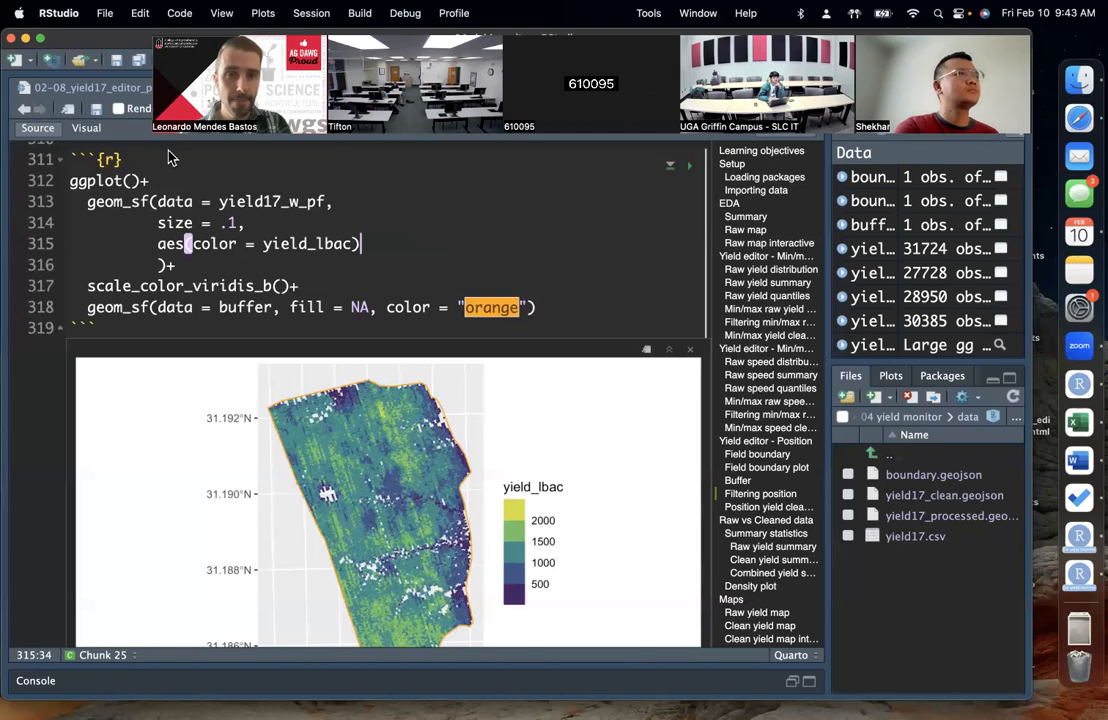
pyautogui.click(190, 46)
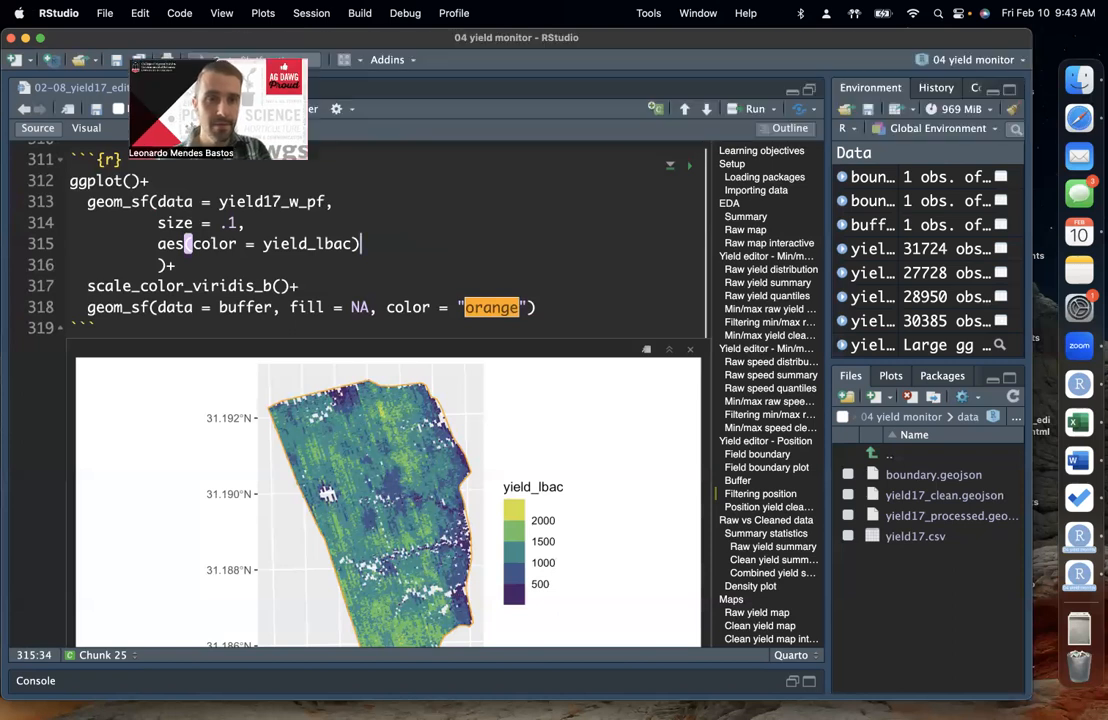
pyautogui.moveTo(234, 46); pyautogui.dragTo(977, 28)
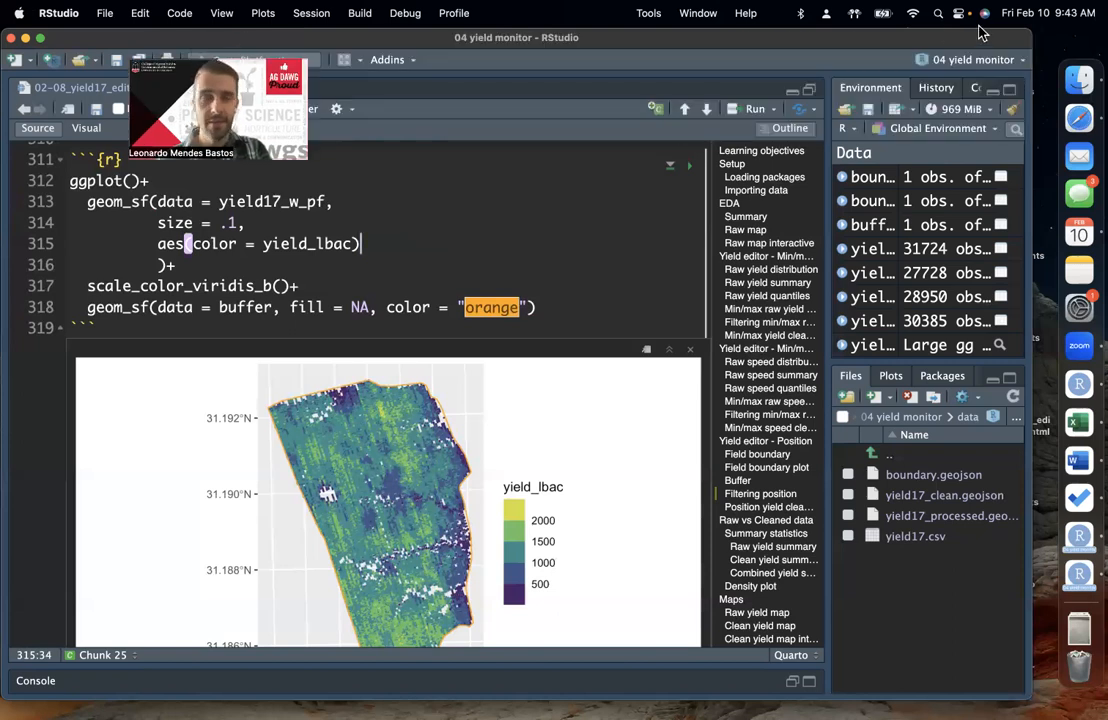
pyautogui.click(116, 59)
# Step: Review the position-cleaned yield summary and the unfinished raw and clean summary chunks under Raw vs Cleaned data
pyautogui.scroll(-10, 269, 283)
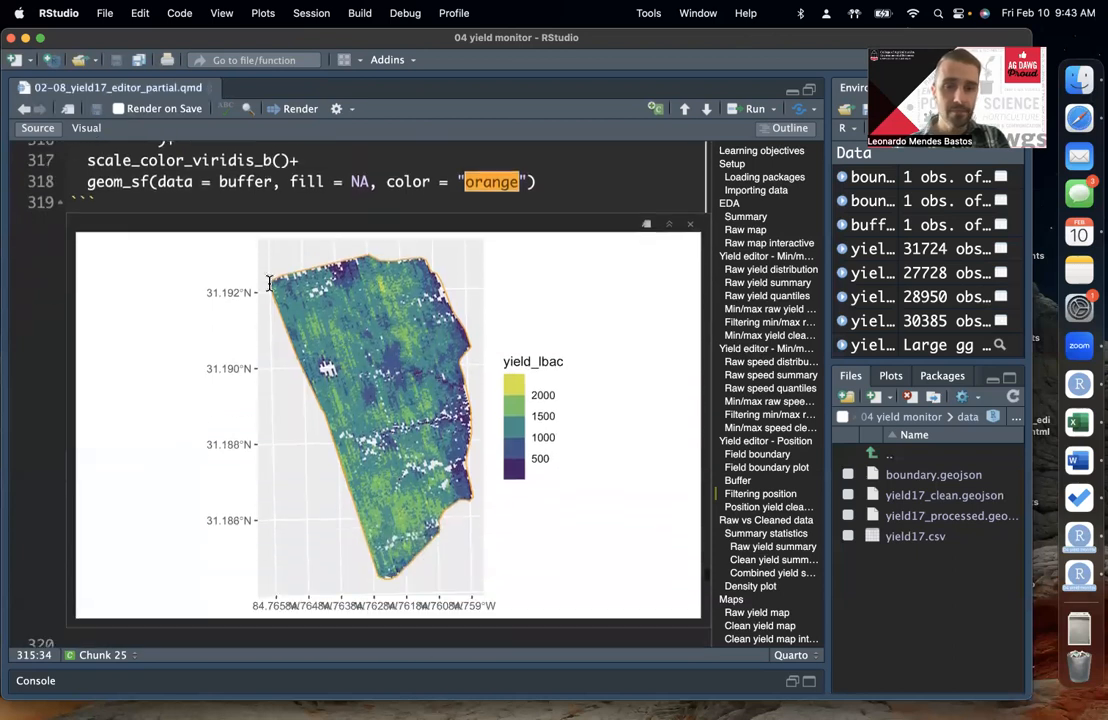
pyautogui.scroll(-3, 269, 284)
pyautogui.click(372, 316)
pyautogui.scroll(-1, 495, 355)
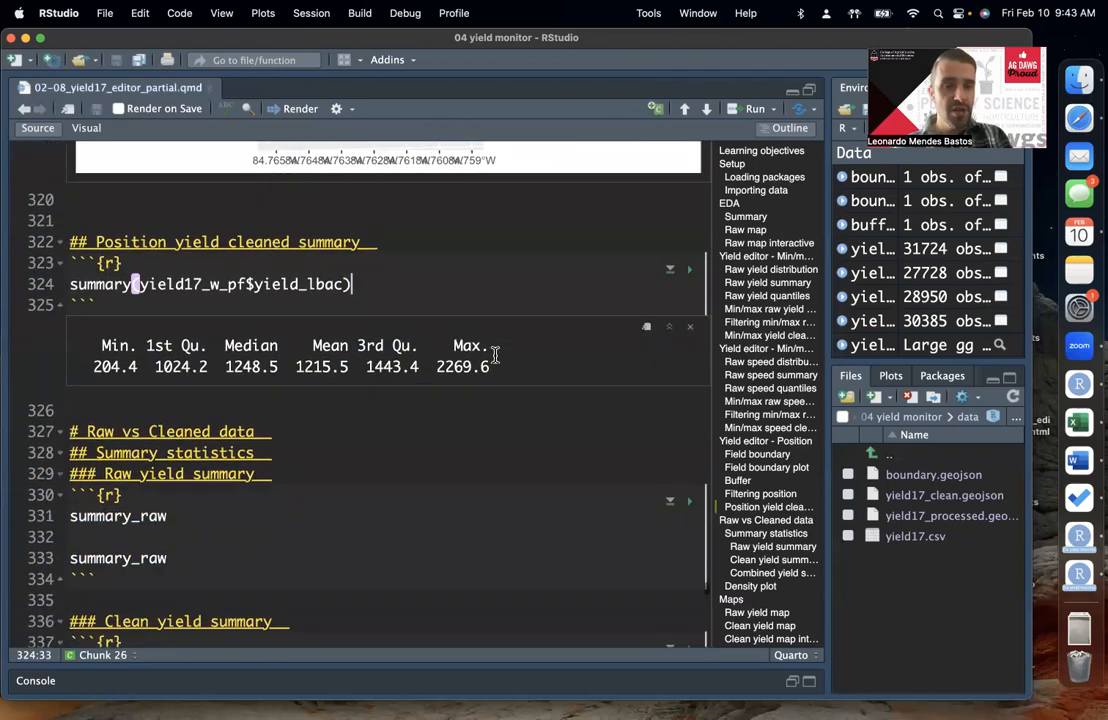
pyautogui.scroll(-3, 495, 355)
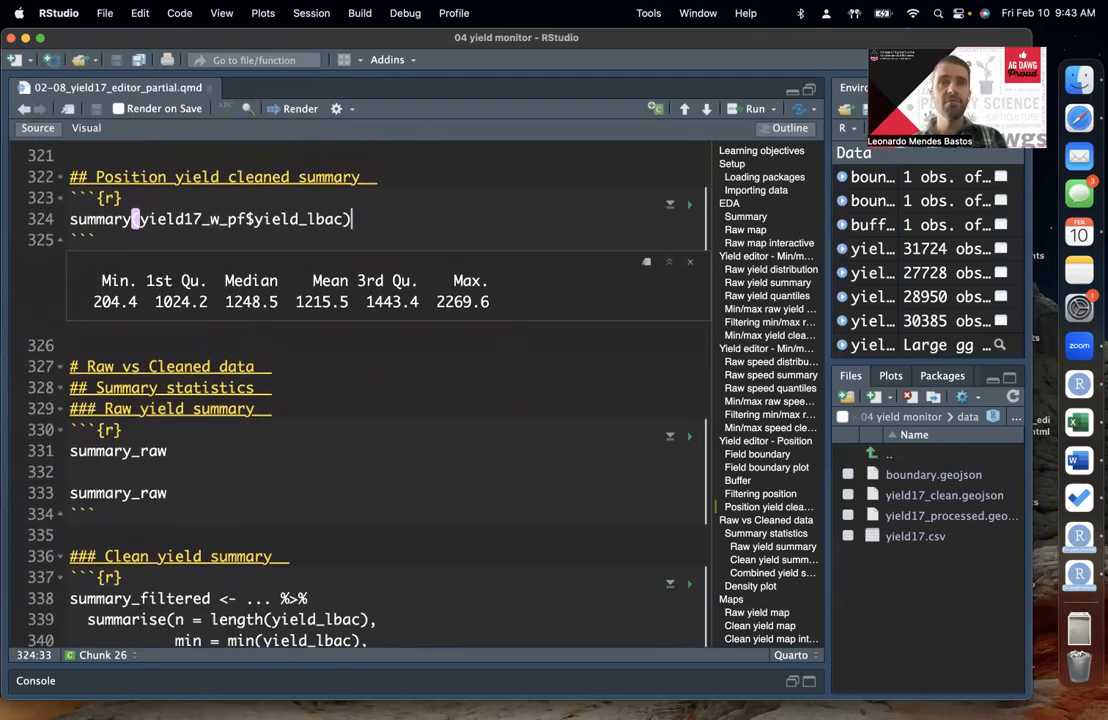
pyautogui.click(218, 455)
pyautogui.scroll(-3, 218, 459)
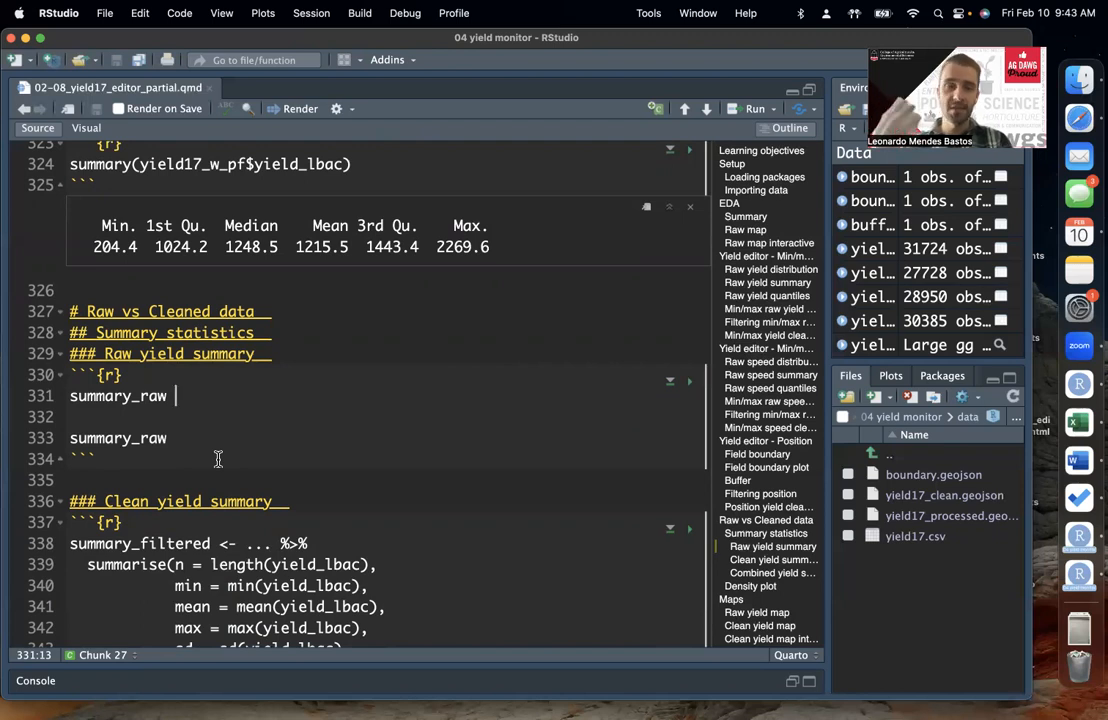
pyautogui.scroll(-1, 246, 390)
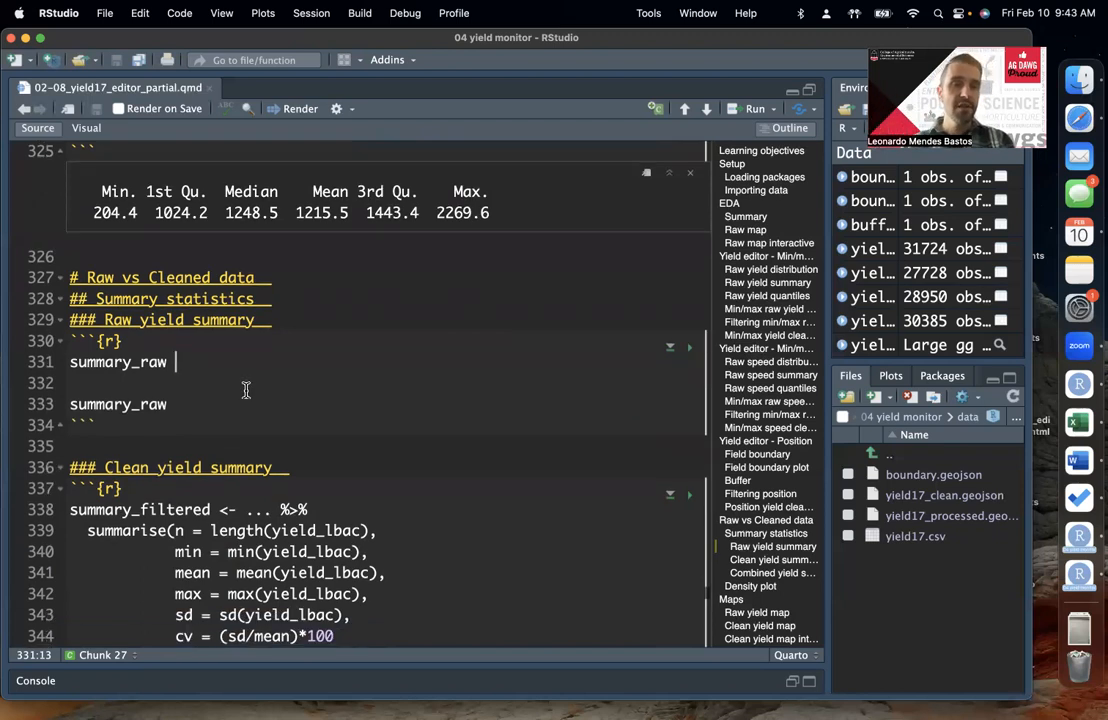
pyautogui.click(218, 378)
pyautogui.scroll(-1, 222, 342)
# Step: In the Raw yield summary chunk, assign yield17_w to summary_raw and follow it with the %>% pipe
pyautogui.click(219, 339)
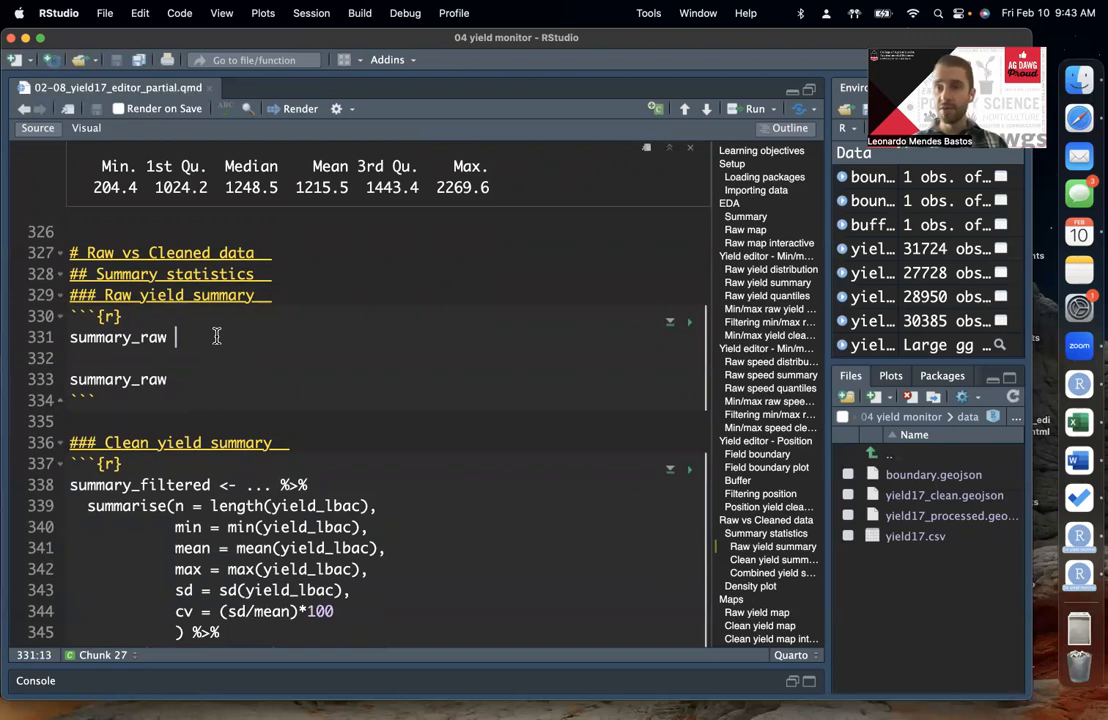
pyautogui.write('<-')
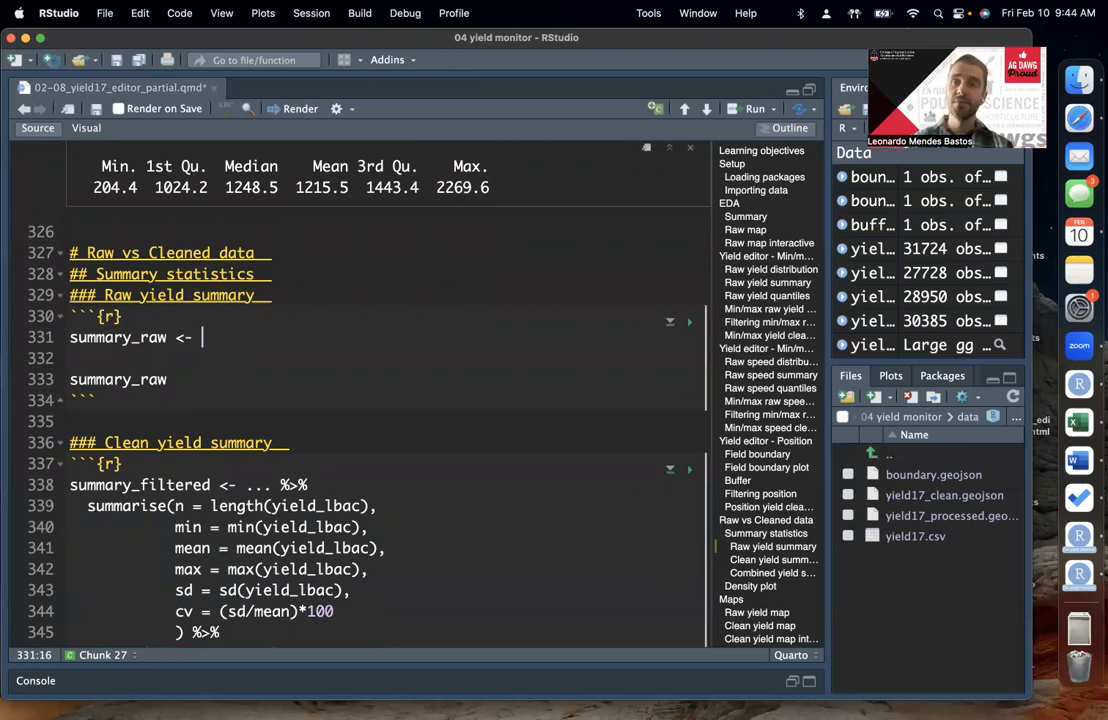
pyautogui.write('yield')
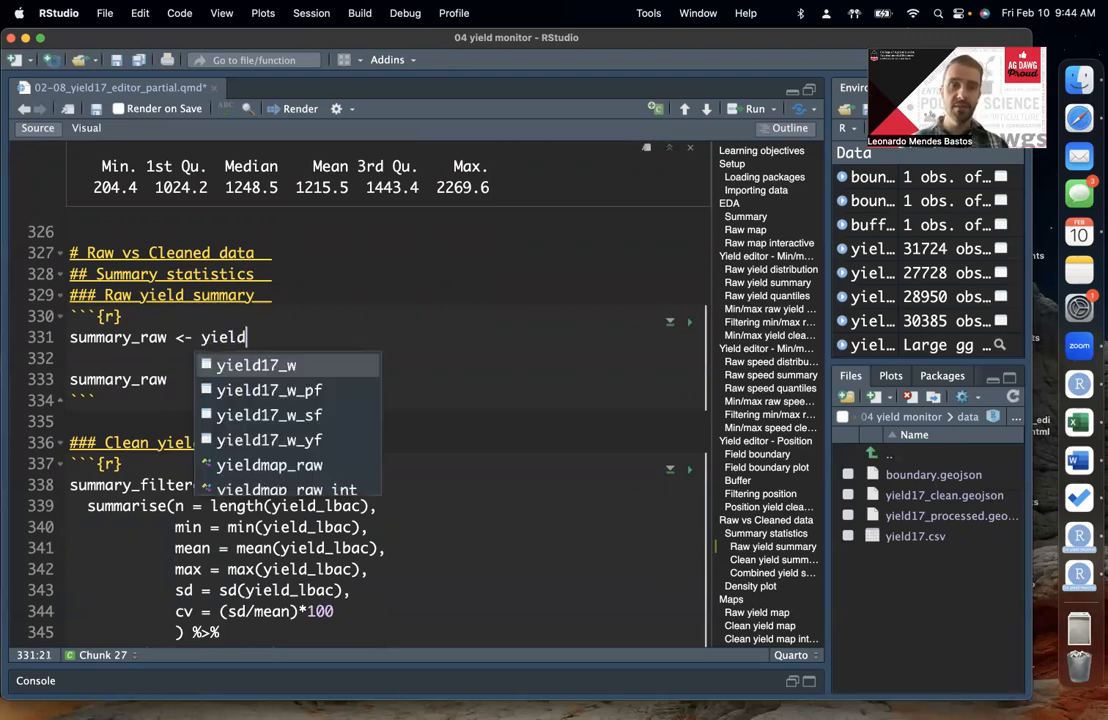
pyautogui.press('Return')
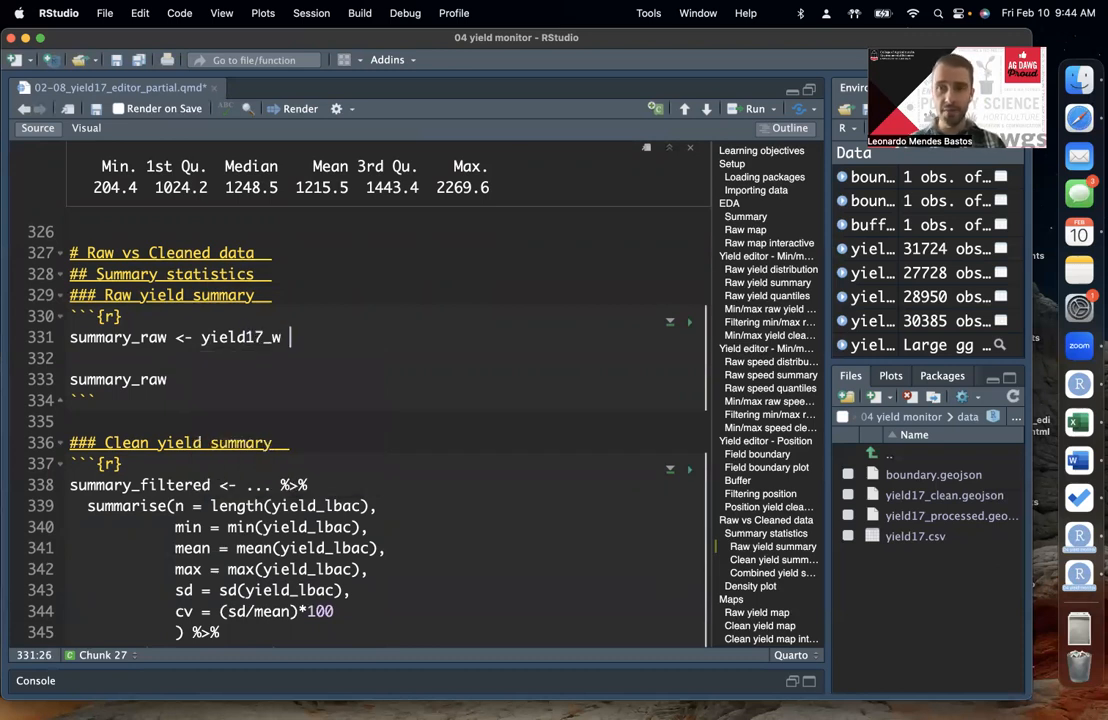
pyautogui.write('%>%')
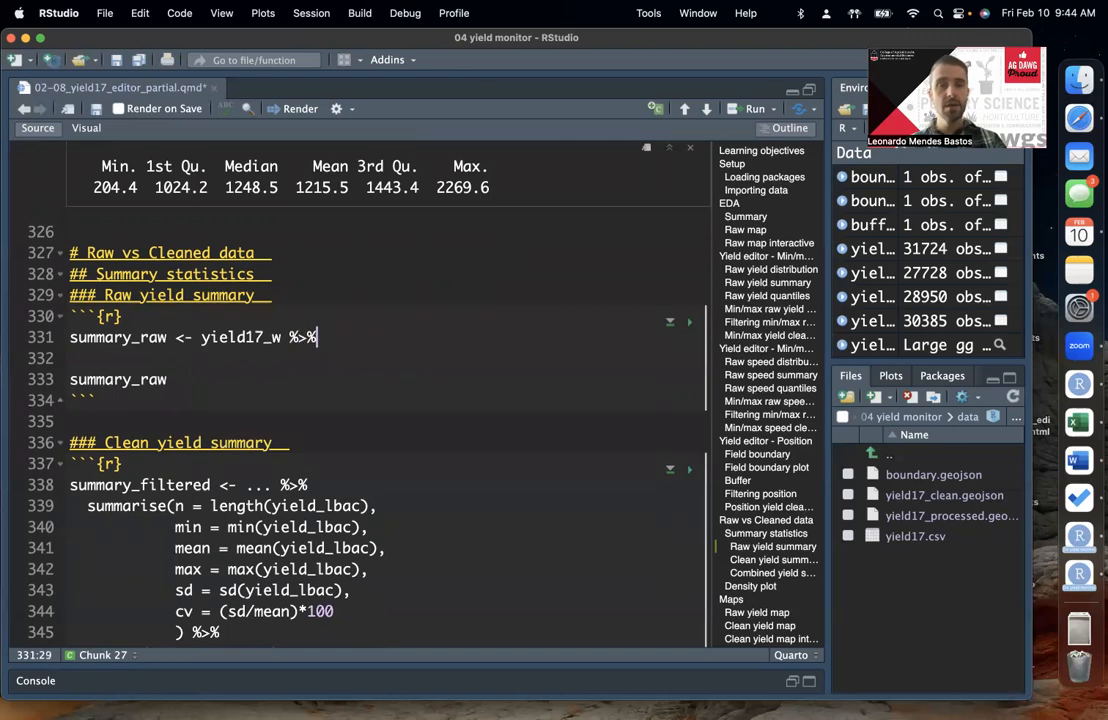
# Step: Add an empty summarise() call on a new line after the pipe in the summary_raw assignment
pyautogui.press('Return')
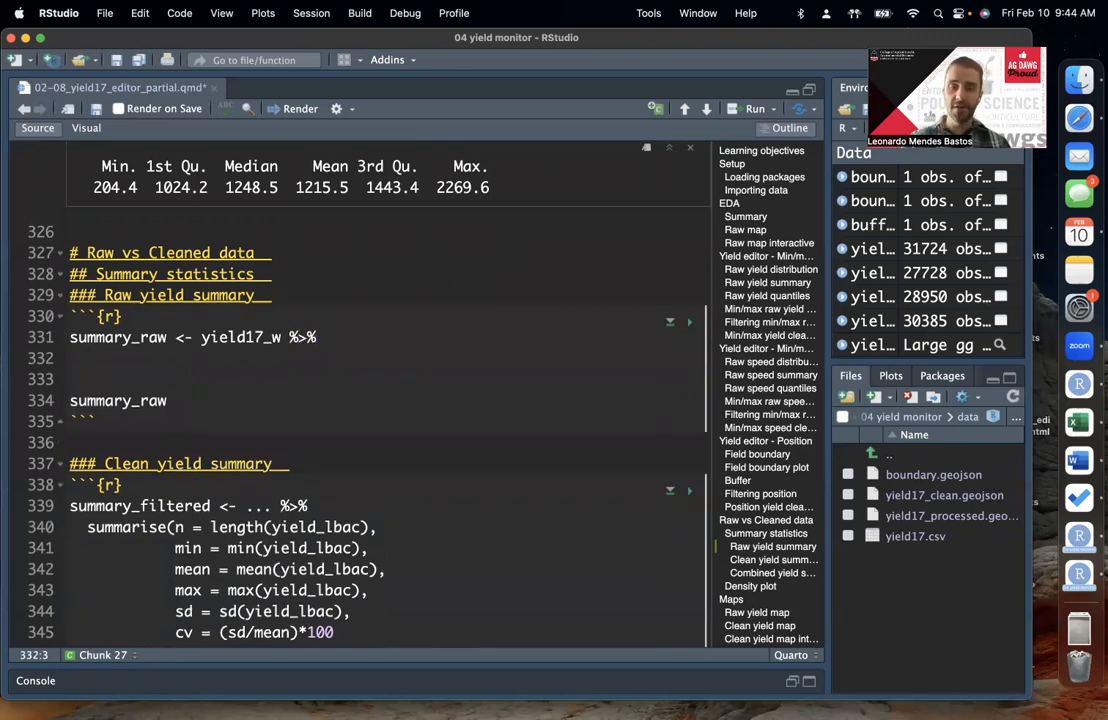
pyautogui.write('summ')
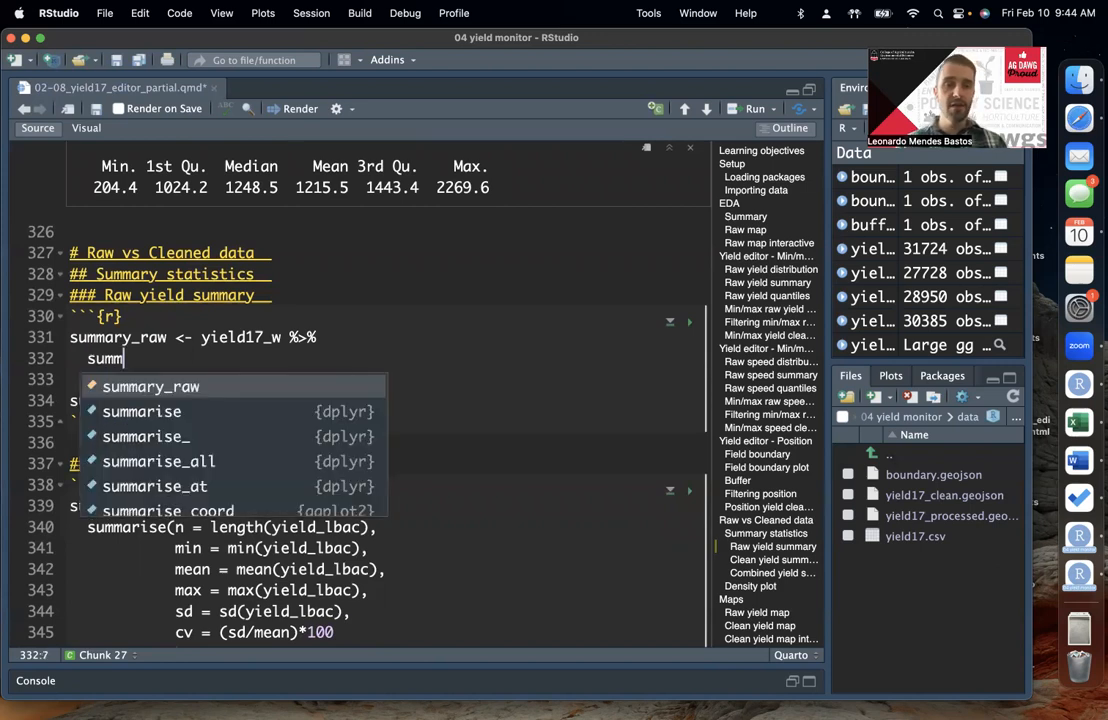
pyautogui.press('Down')
pyautogui.press('Return')
pyautogui.press('Right')
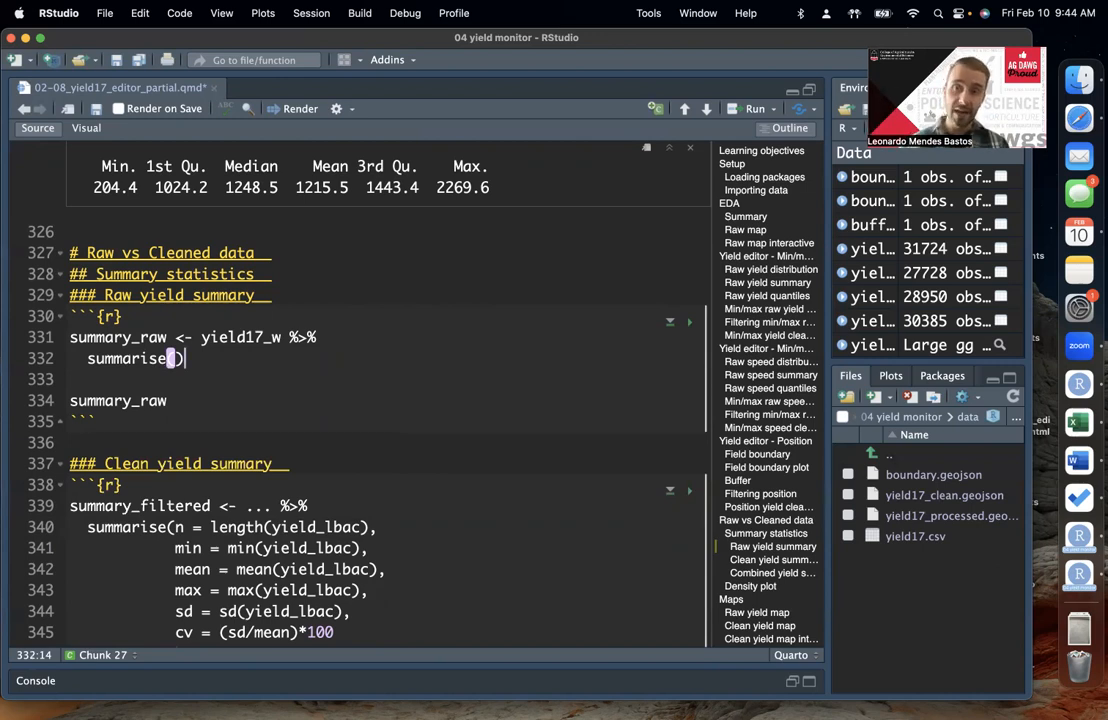
# Step: Add the argument n = length(yield_lbac) inside summarise() to count the raw observations
pyautogui.click(200, 338)
pyautogui.click(178, 358)
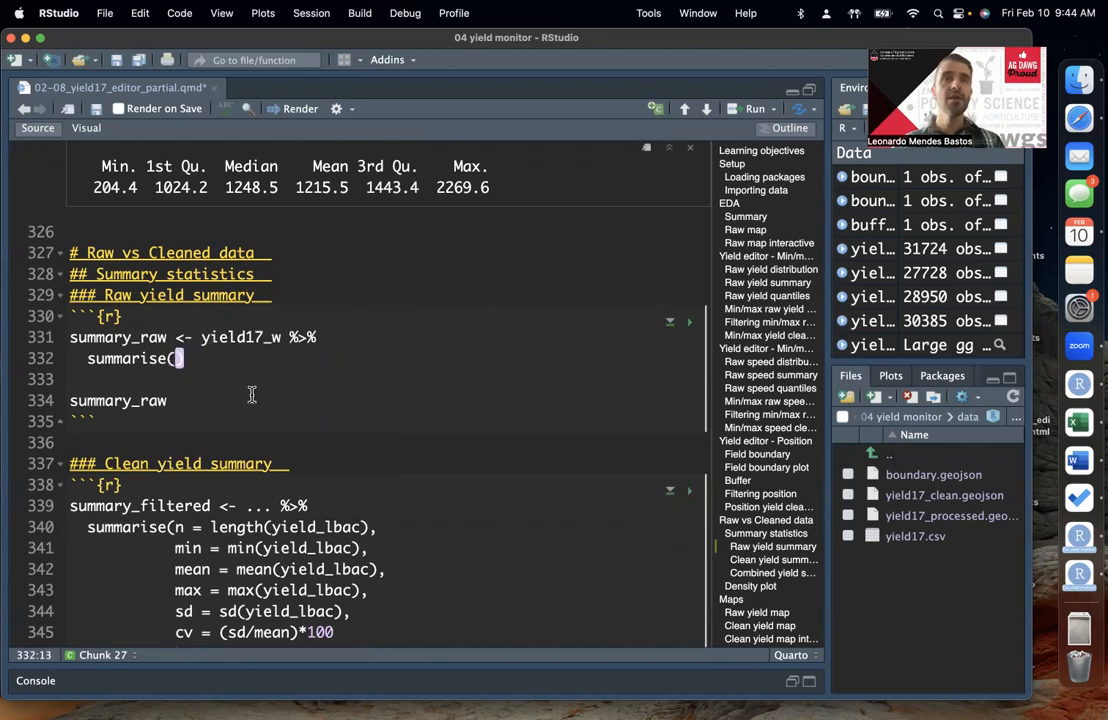
pyautogui.write('n')
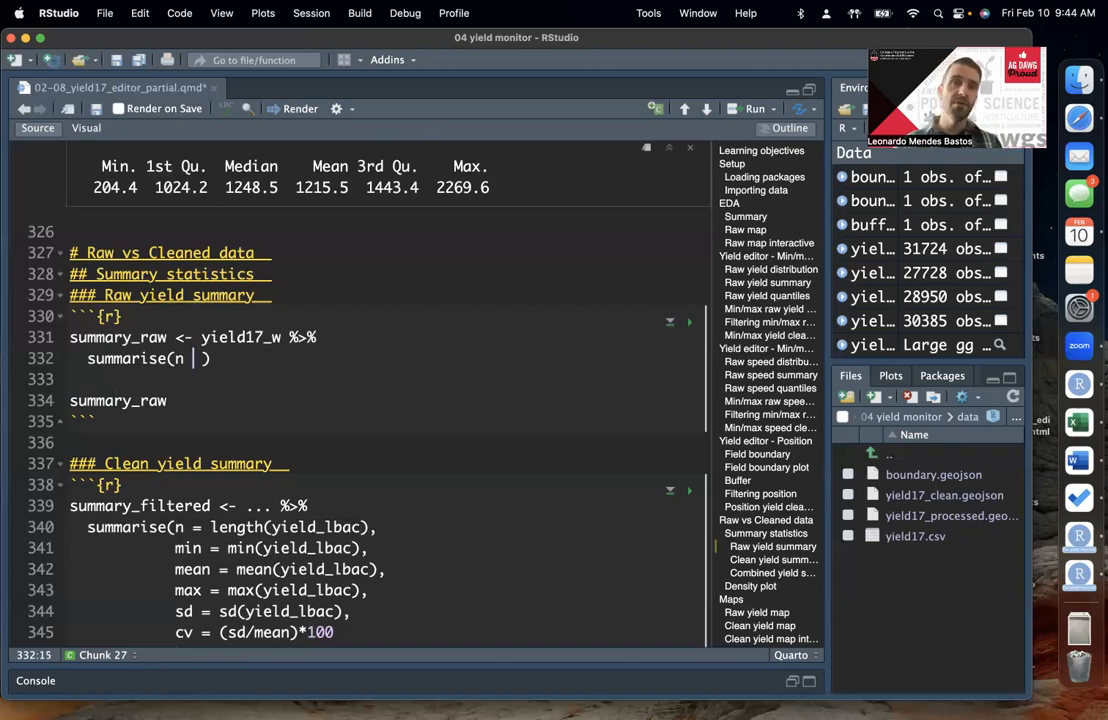
pyautogui.write('=')
pyautogui.press('Right')
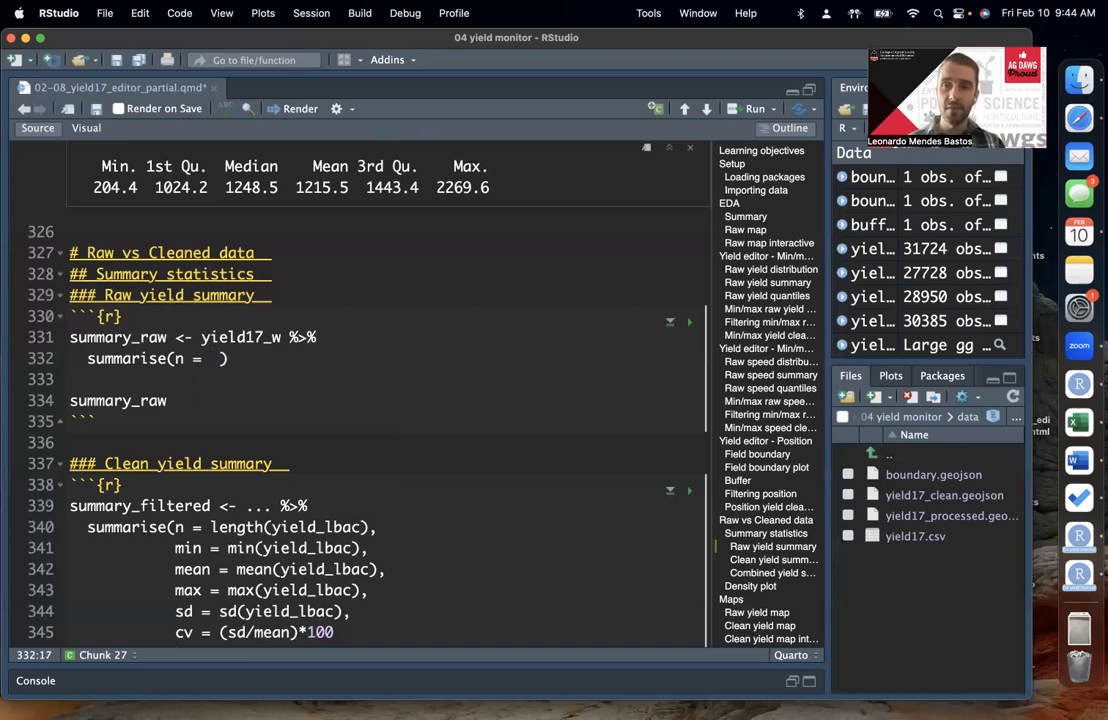
pyautogui.write('length(')
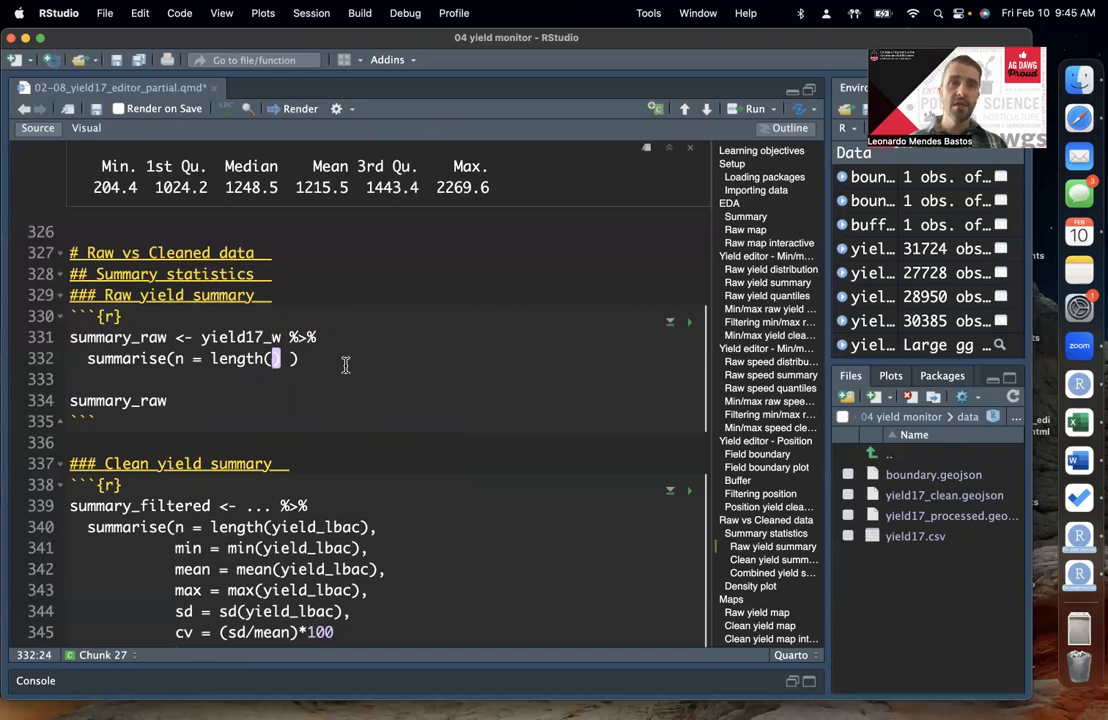
pyautogui.write('yield')
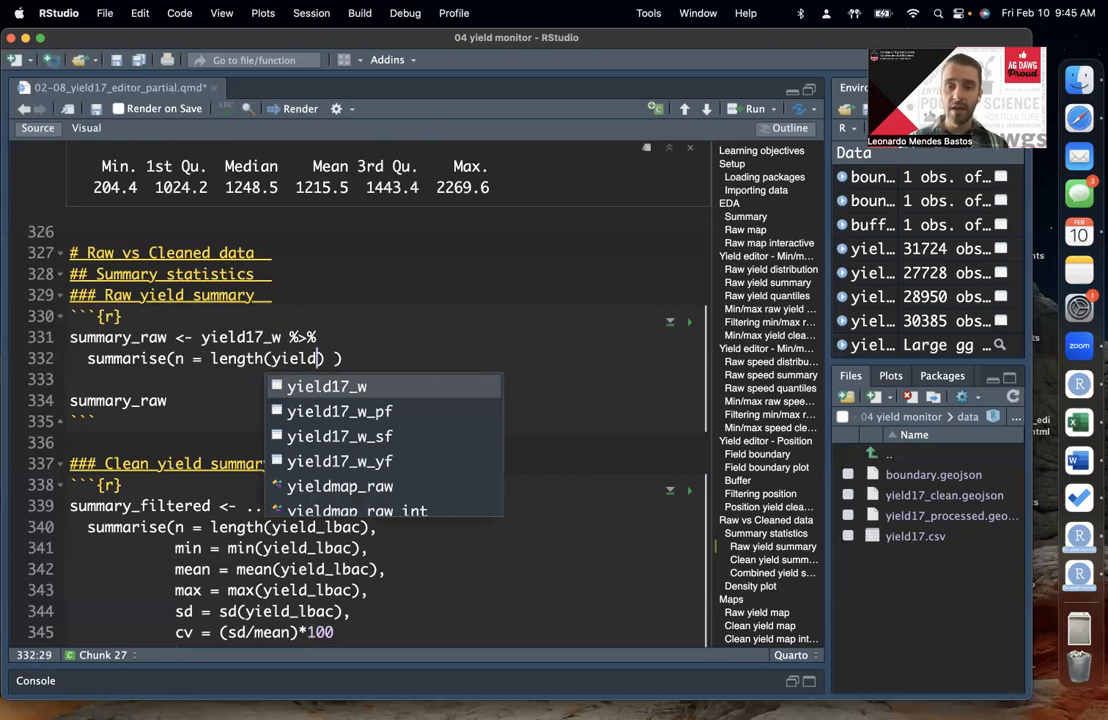
pyautogui.write('_')
pyautogui.press('Down')
pyautogui.press('Tab')
pyautogui.write(')')
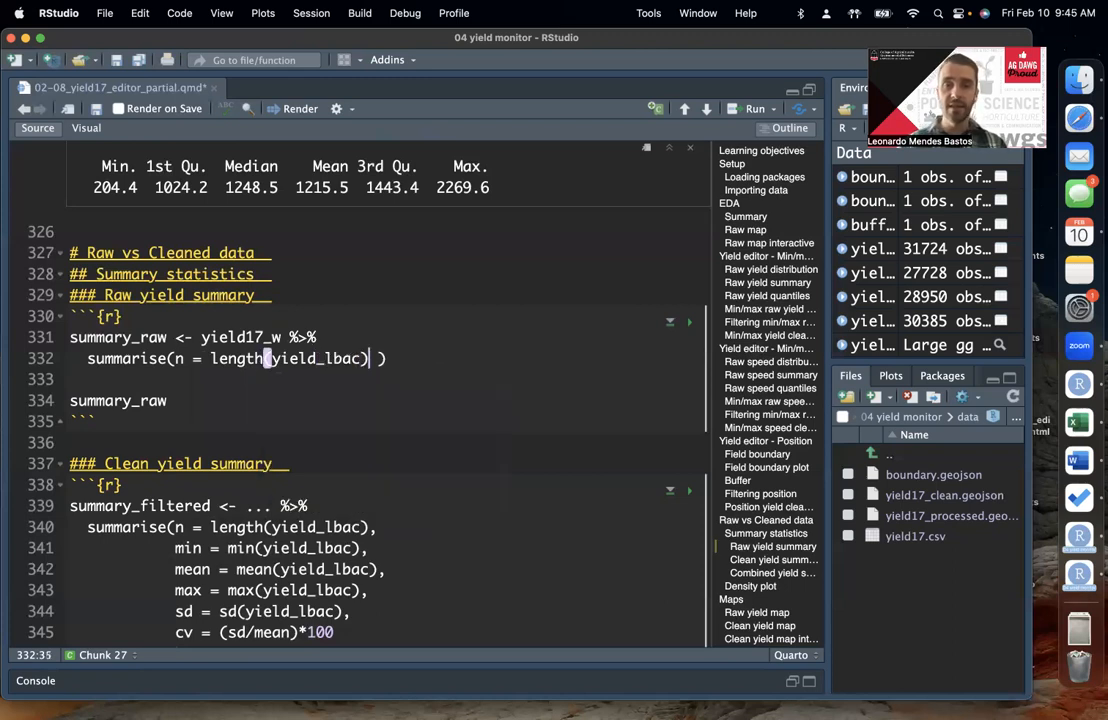
# Step: Run only yield17_w from the summary_raw code and examine its yield_lbac column in the output table
pyautogui.doubleClick(250, 338)
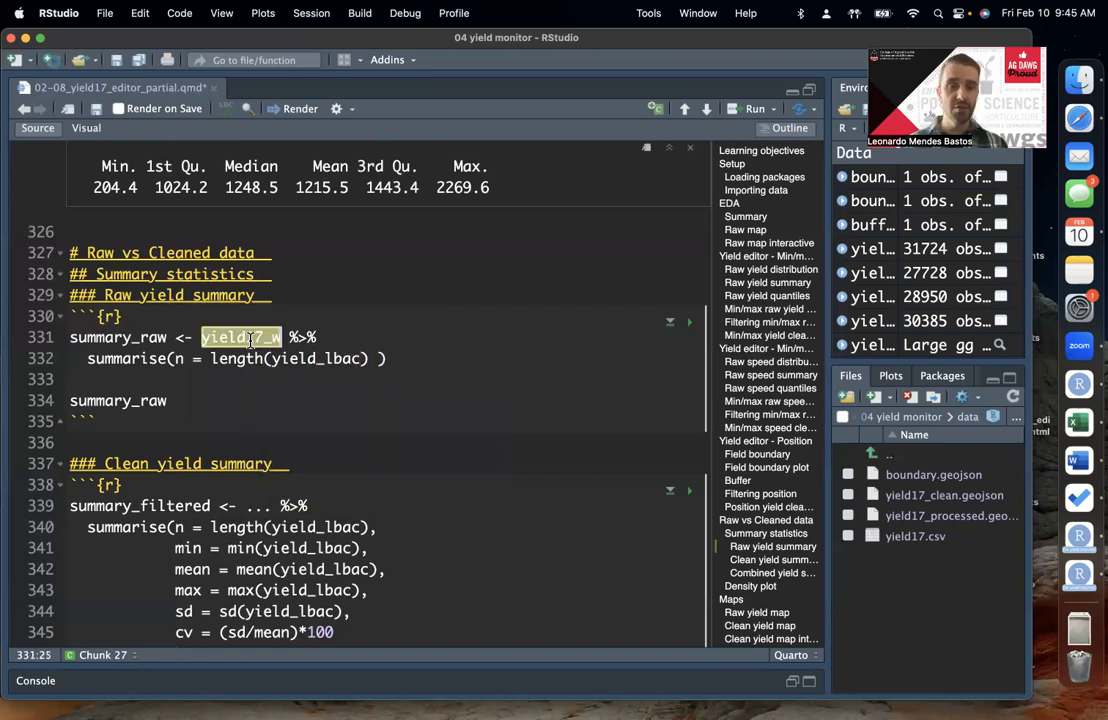
pyautogui.press('super+Return')
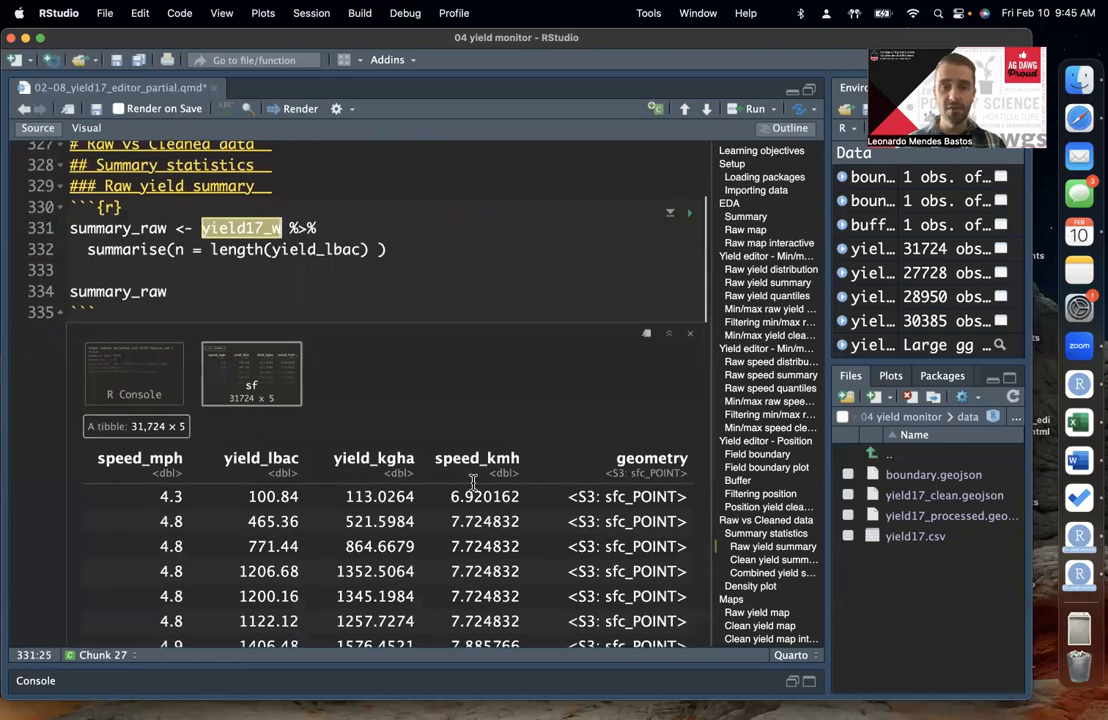
pyautogui.doubleClick(261, 458)
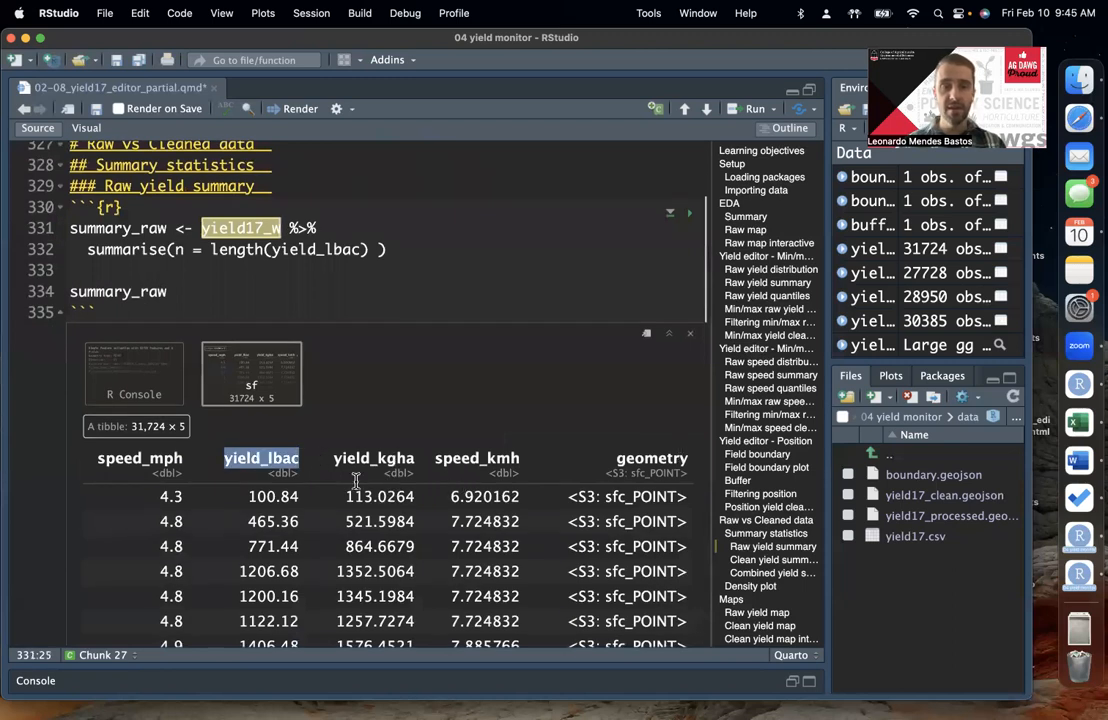
# Step: Add a comma after length(yield_lbac) and move the closing parenthesis of summarise() to its own line, leaving blank lines for more arguments
pyautogui.click(368, 249)
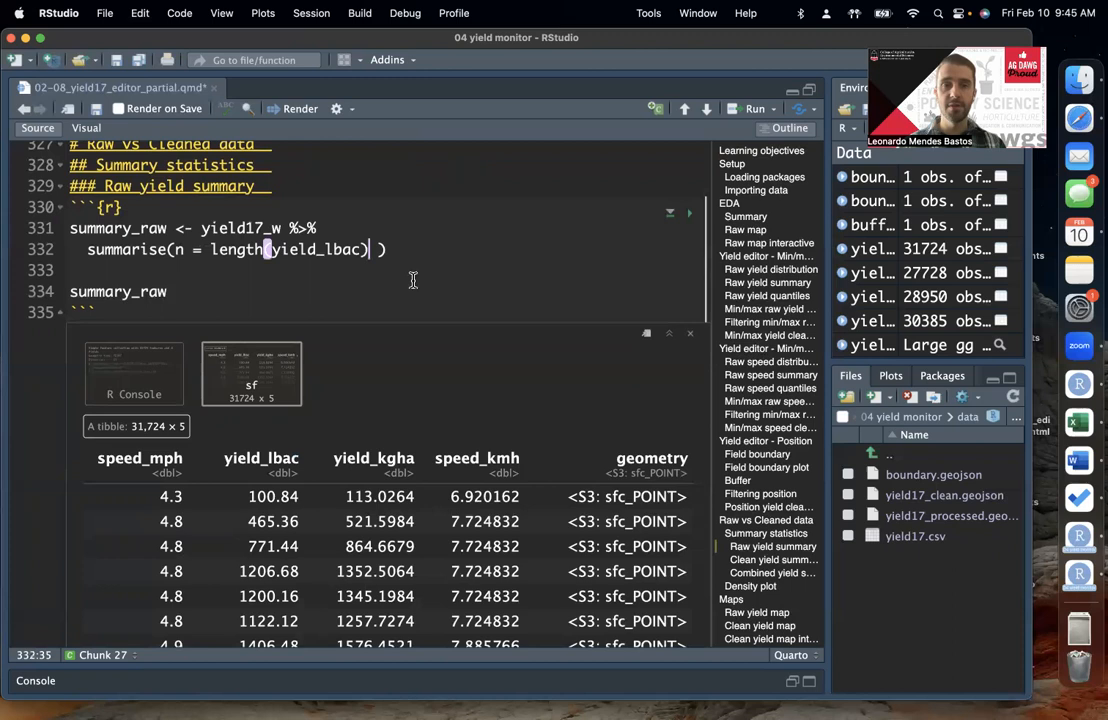
pyautogui.press('Delete')
pyautogui.press('super+z')
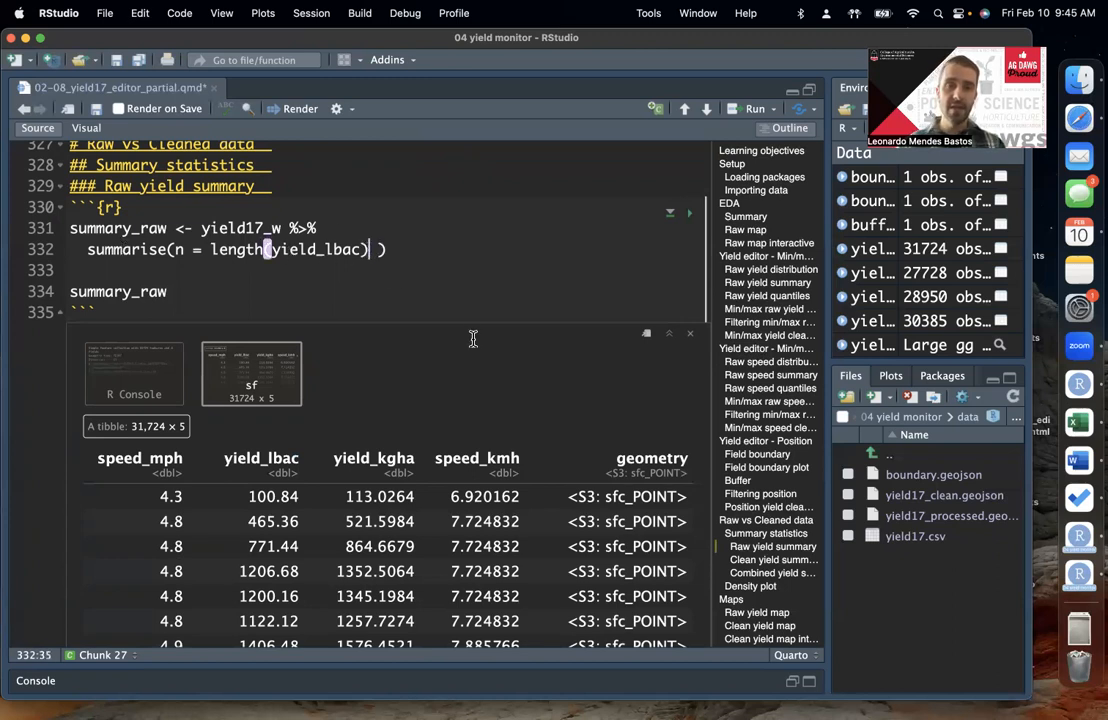
pyautogui.write(',')
pyautogui.press('Left')
pyautogui.click(388, 252)
pyautogui.press('Return')
pyautogui.press('Return')
pyautogui.press('Up')
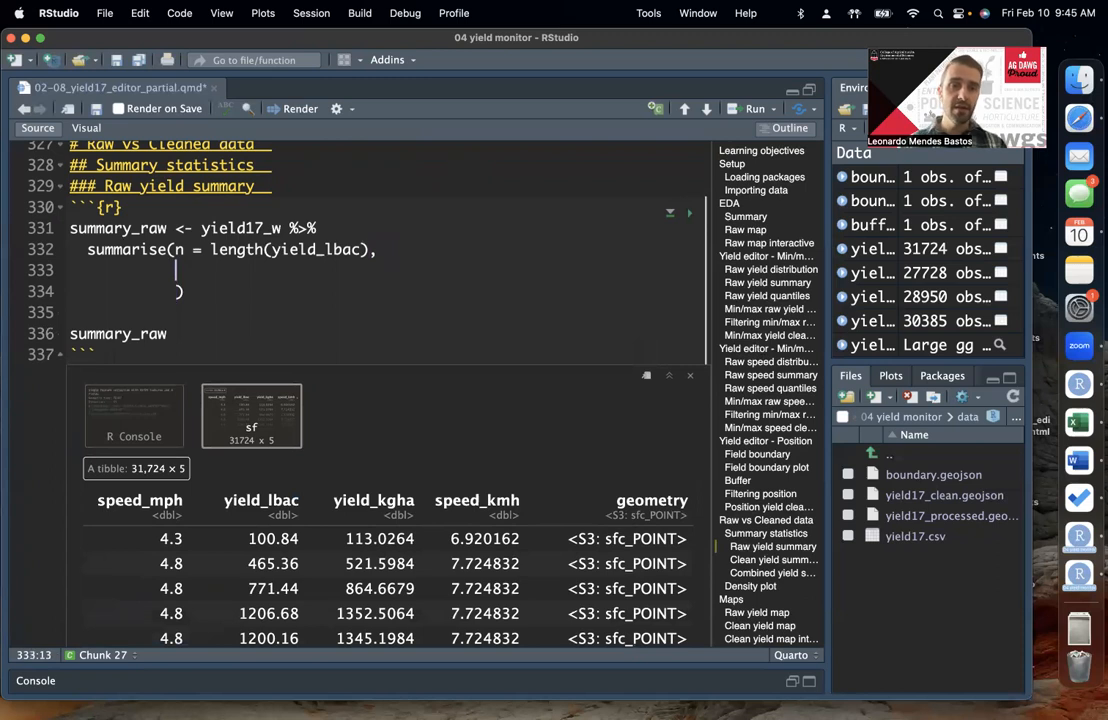
pyautogui.press('Down')
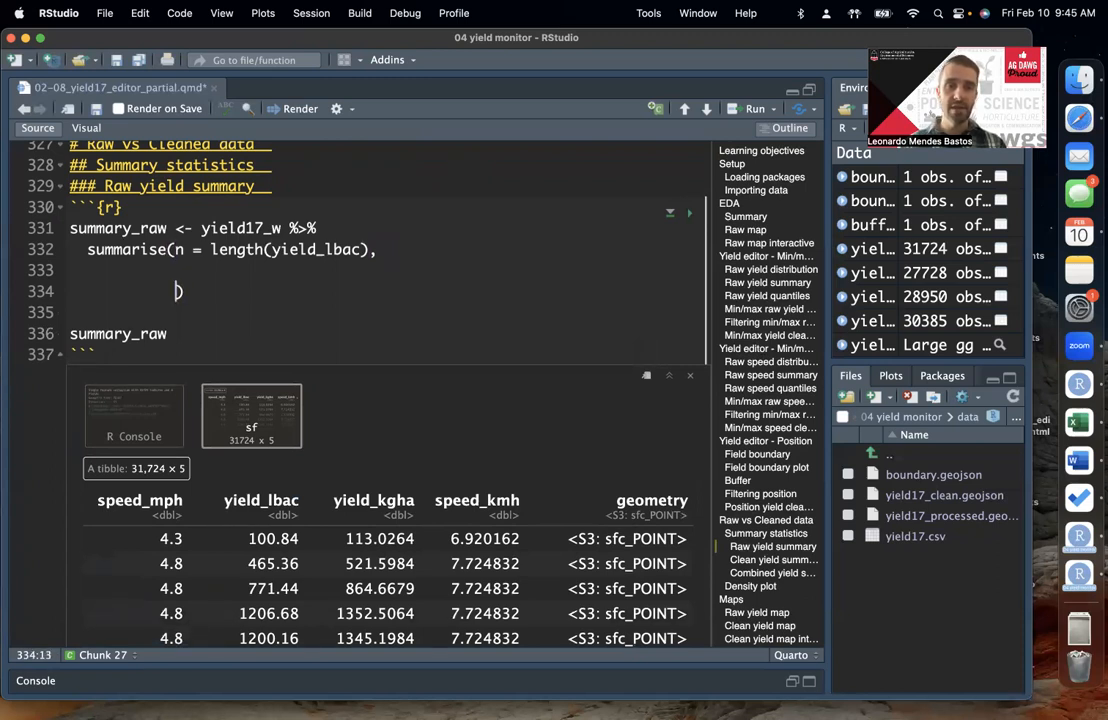
pyautogui.press('Return')
pyautogui.press('Up')
pyautogui.press('Up')
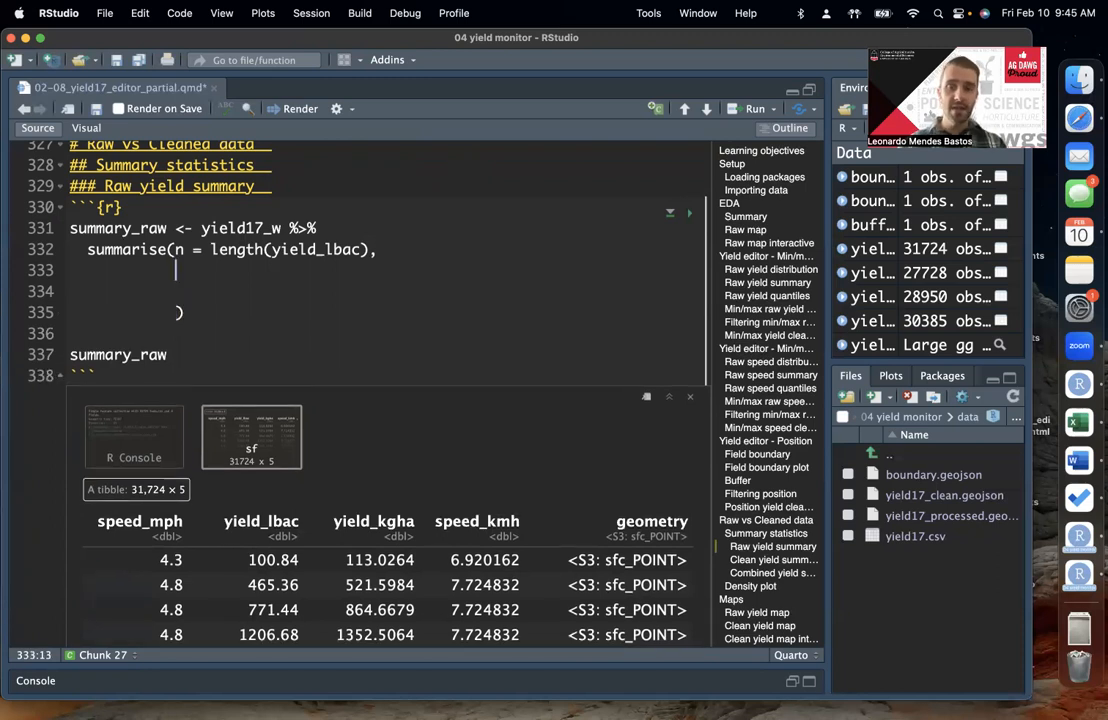
# Step: Add the argument min = min(yield_lbac), to summarise(), reusing the column name from the n argument, and start a new line below it
pyautogui.write('min =')
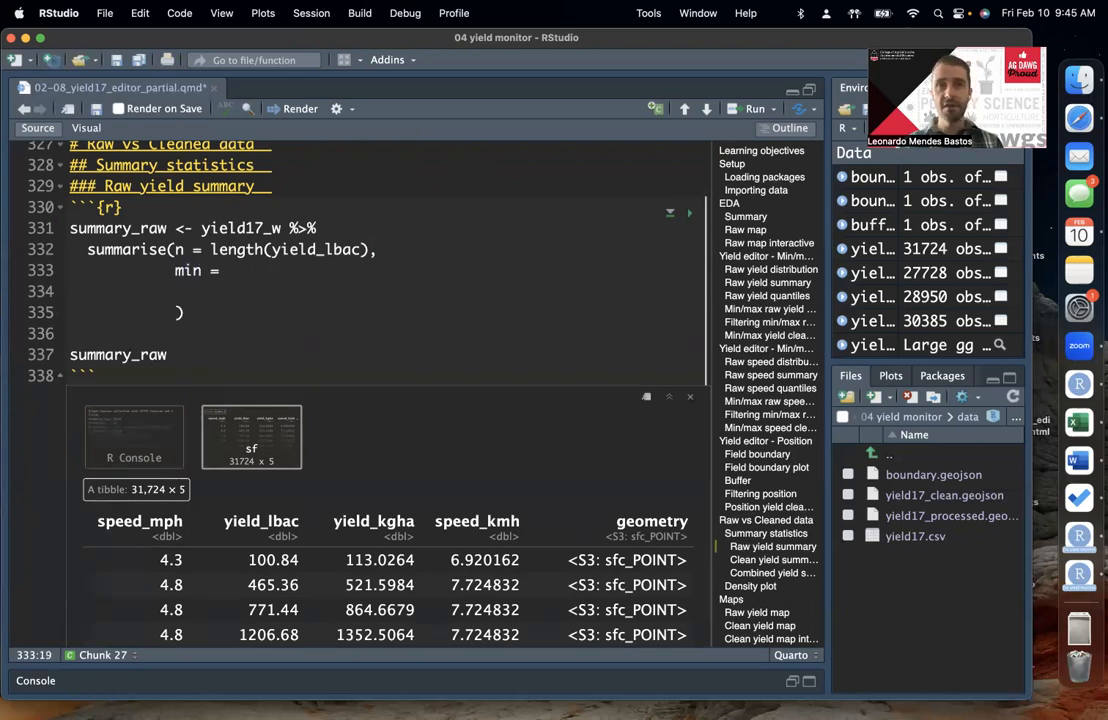
pyautogui.write(' min')
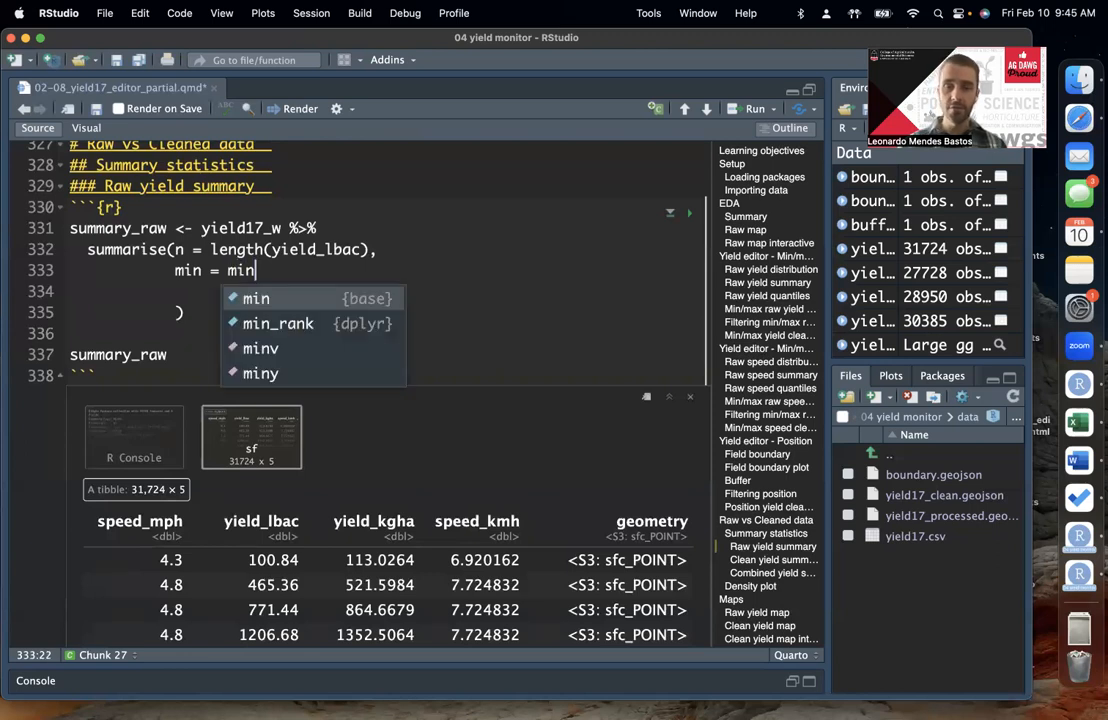
pyautogui.write('(')
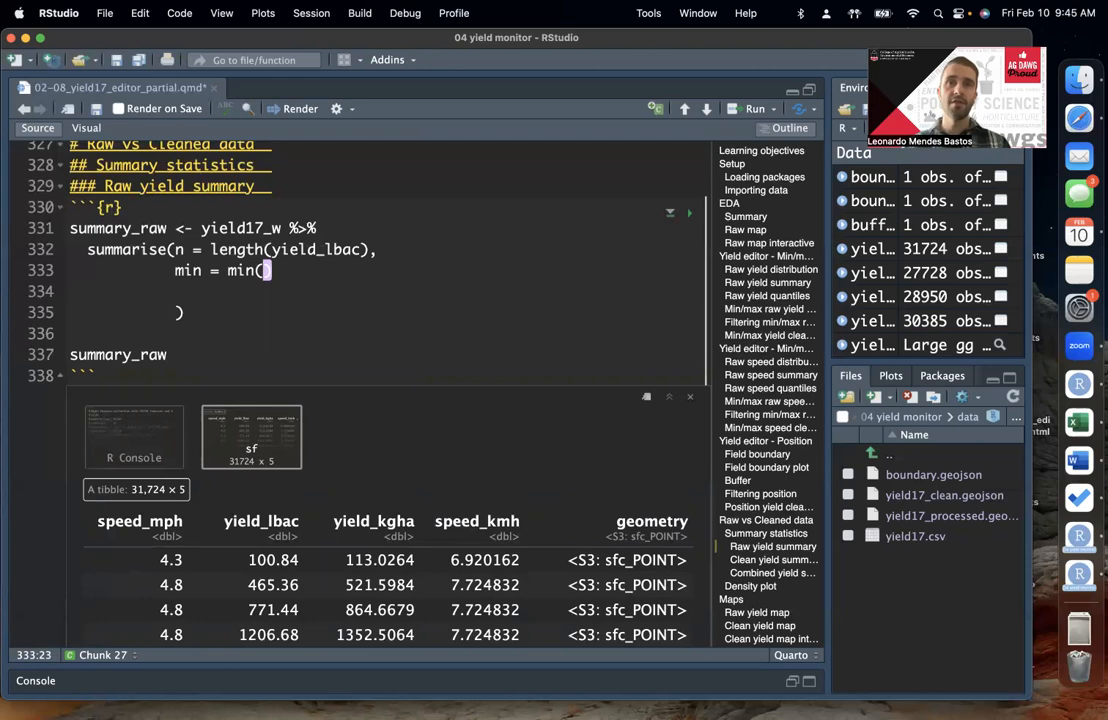
pyautogui.doubleClick(312, 249)
pyautogui.press('super+c')
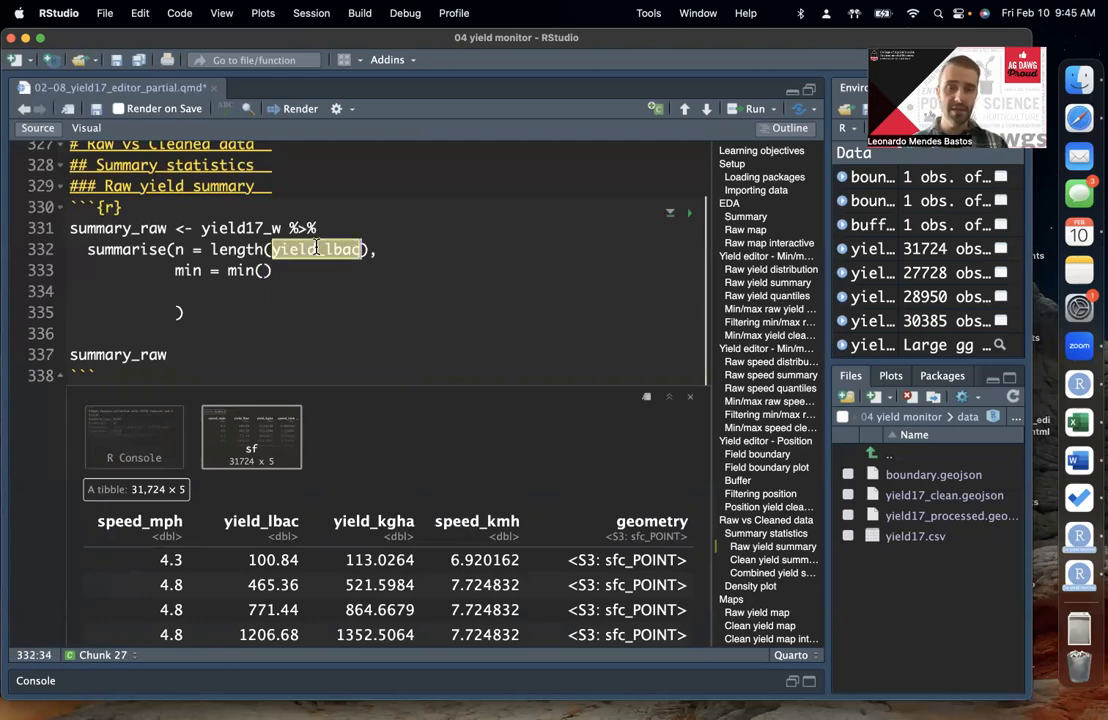
pyautogui.click(262, 270)
pyautogui.press('super+v')
pyautogui.press('Right')
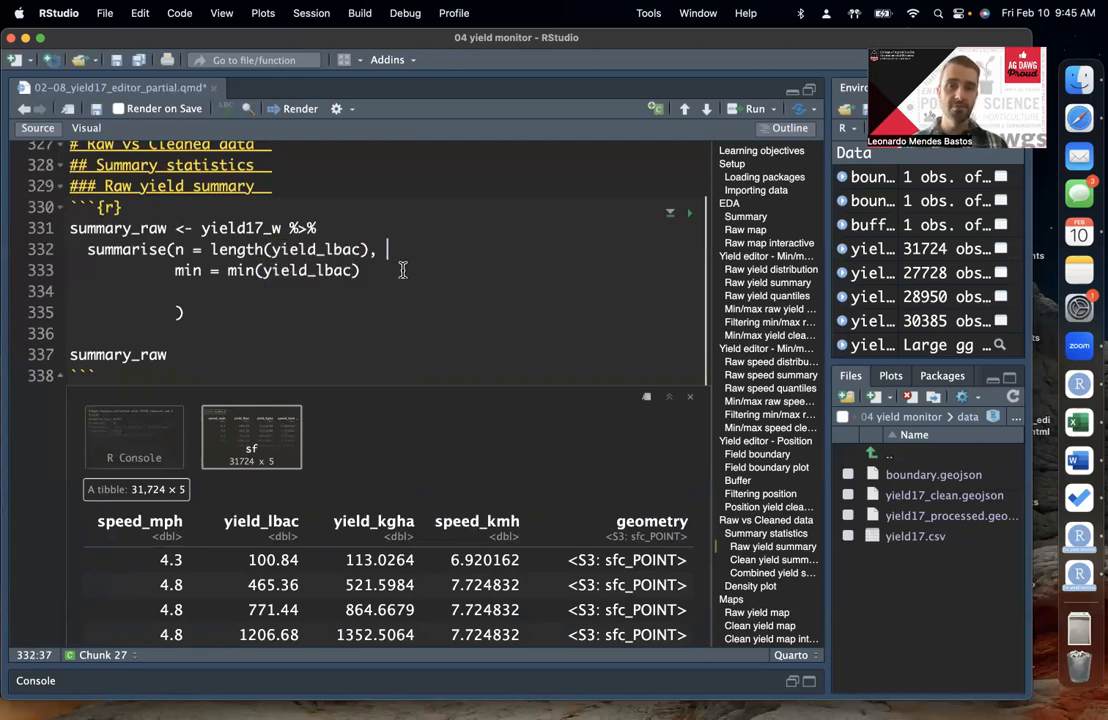
pyautogui.write(',')
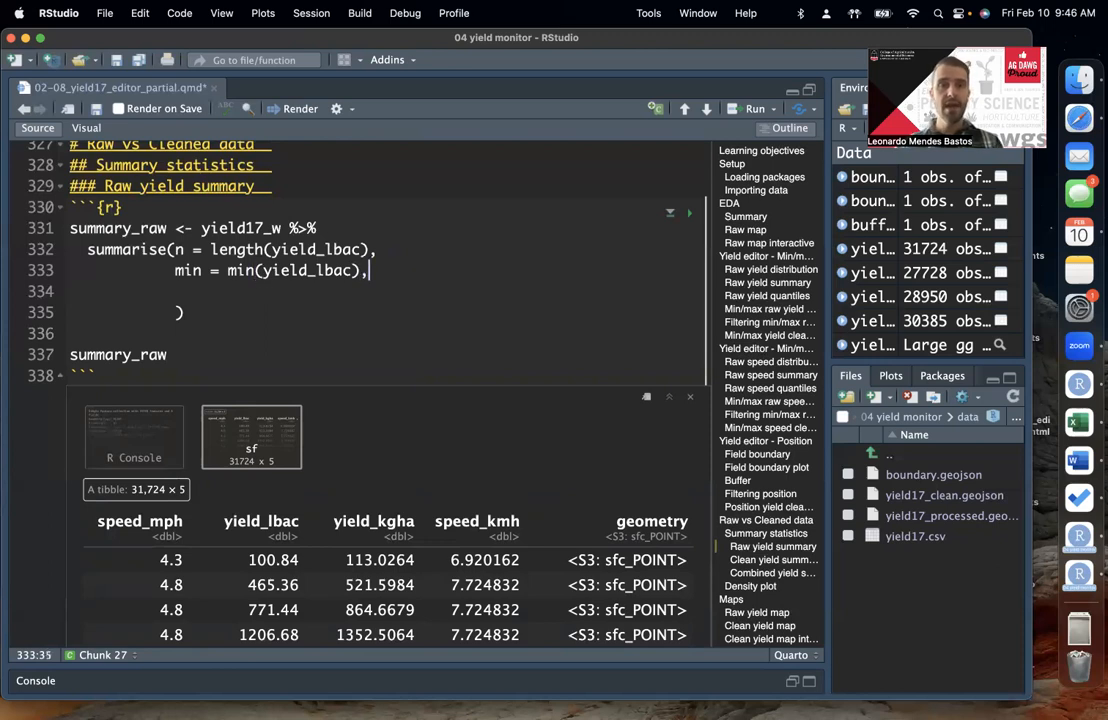
pyautogui.press('Return')
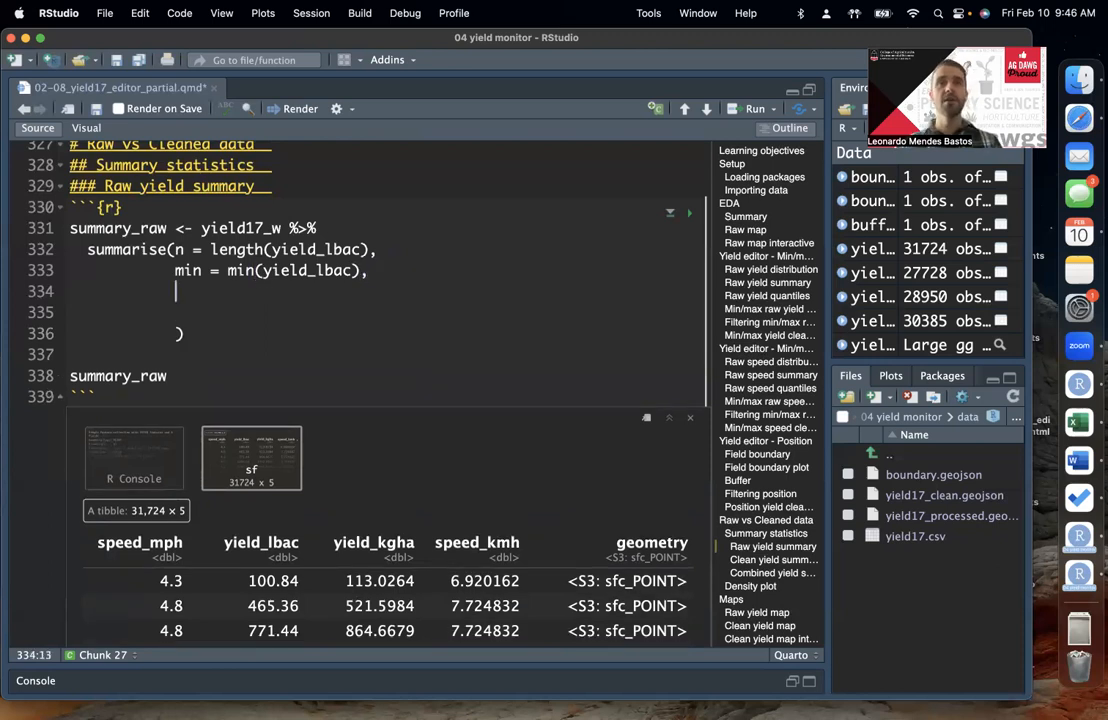
pyautogui.write('a')
pyautogui.press('BackSpace')
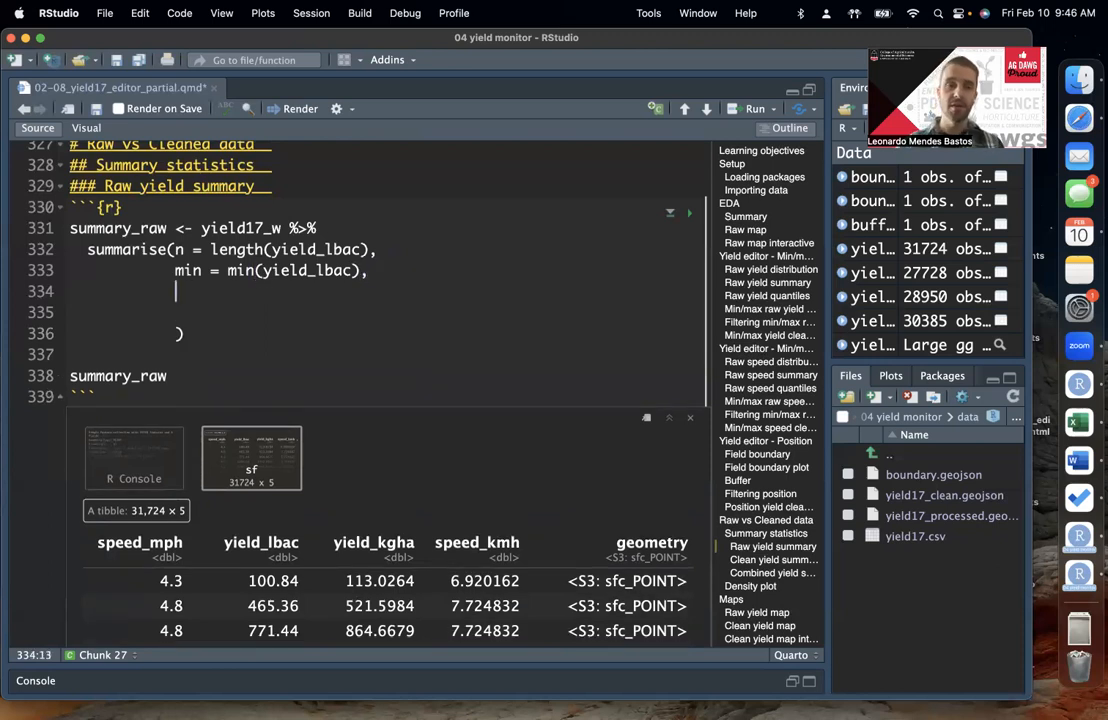
# Step: Add the argument mean = mean(yield_lbac), to summarise() and start a new line below it
pyautogui.write('mean ')
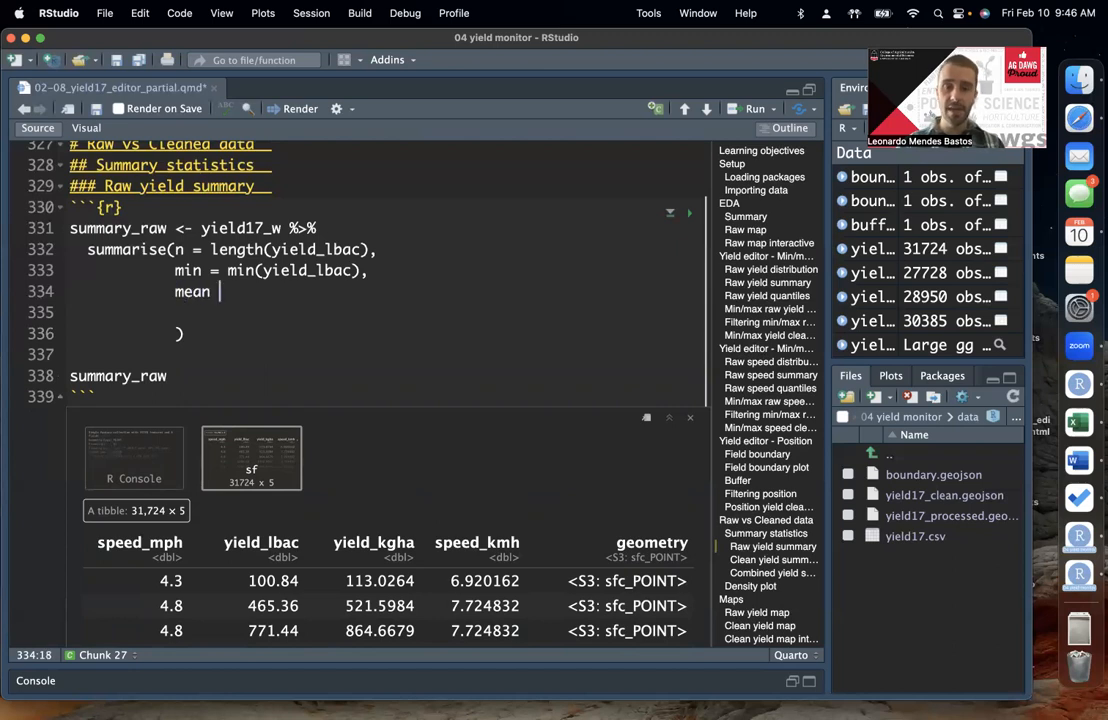
pyautogui.write('= mean')
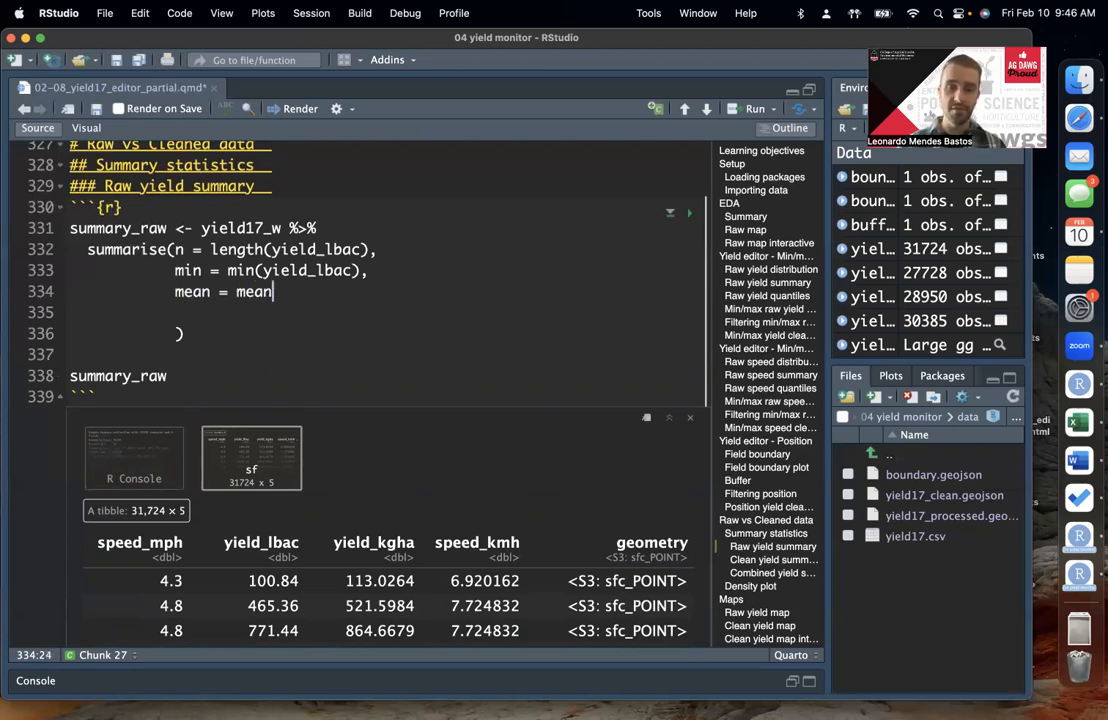
pyautogui.write('(yield_lbac)')
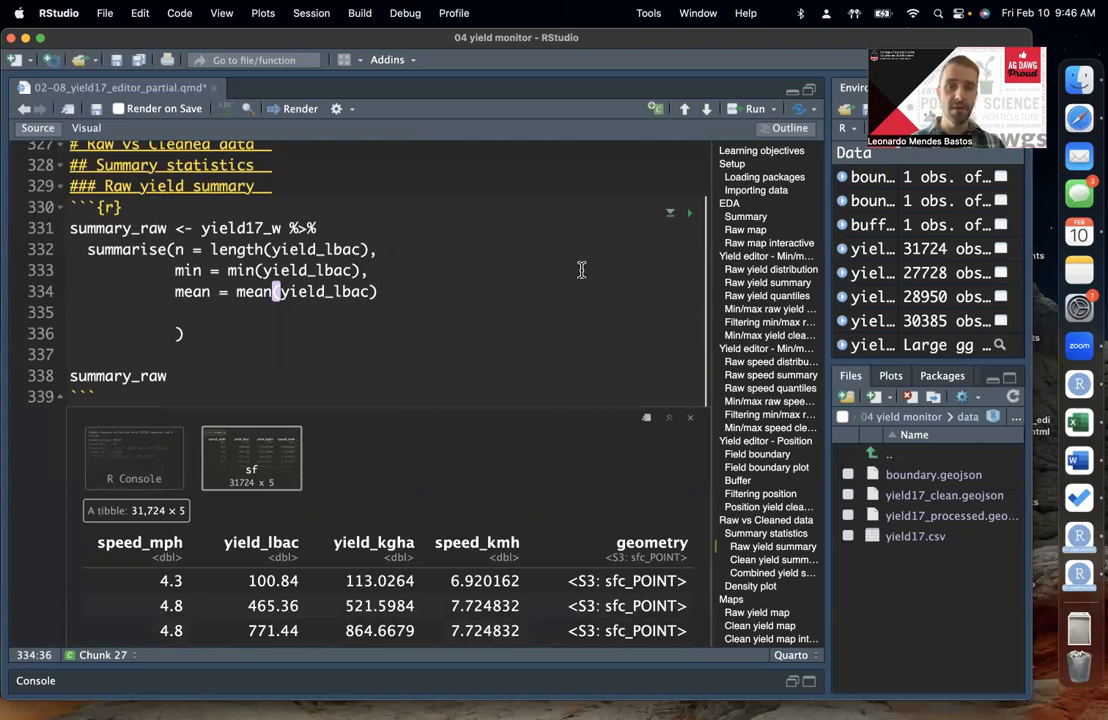
pyautogui.write(',')
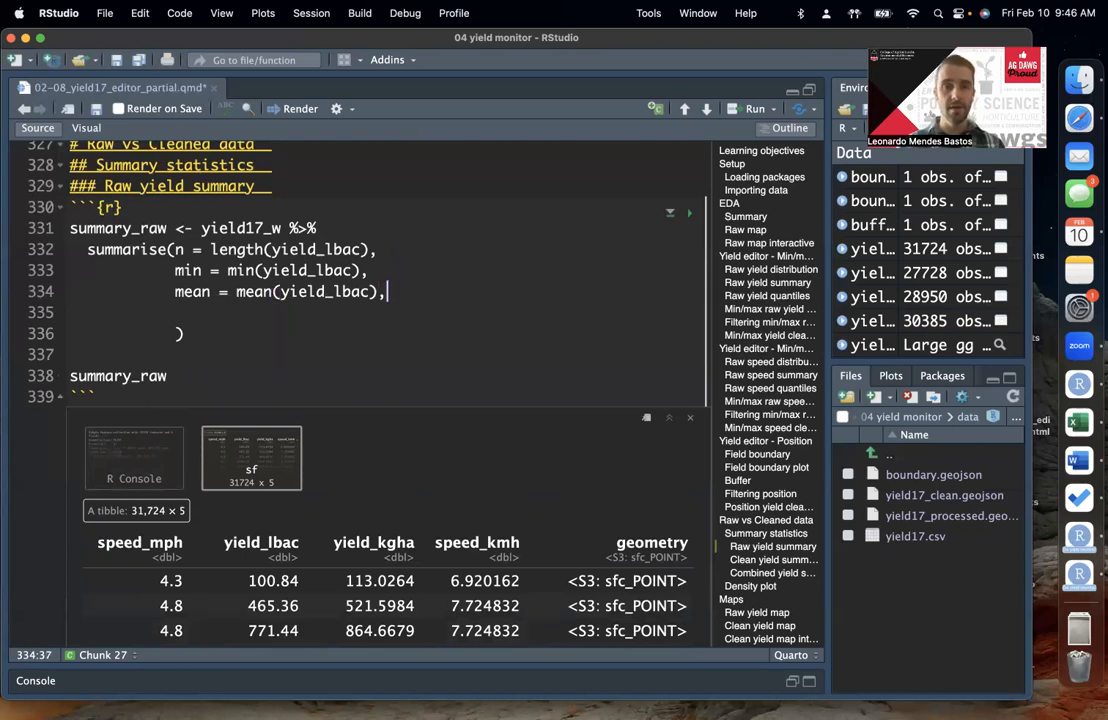
pyautogui.press('Return')
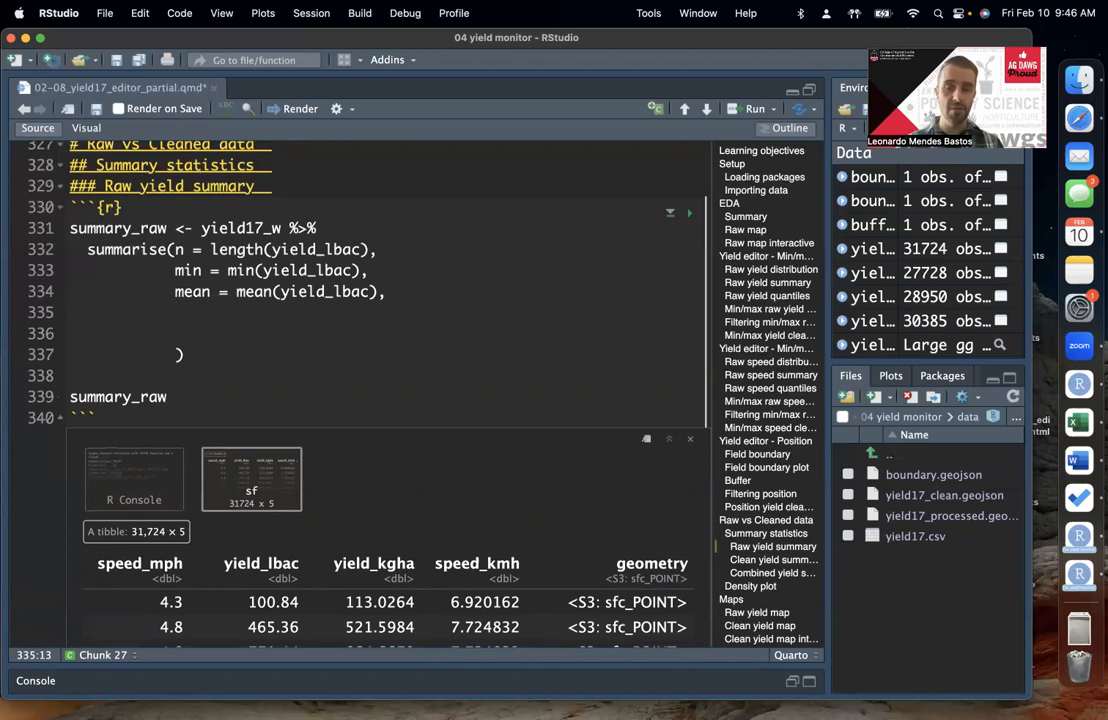
# Step: Add the argument max = max(yield_lbac), to summarise() and start a new line below it
pyautogui.write('max = ')
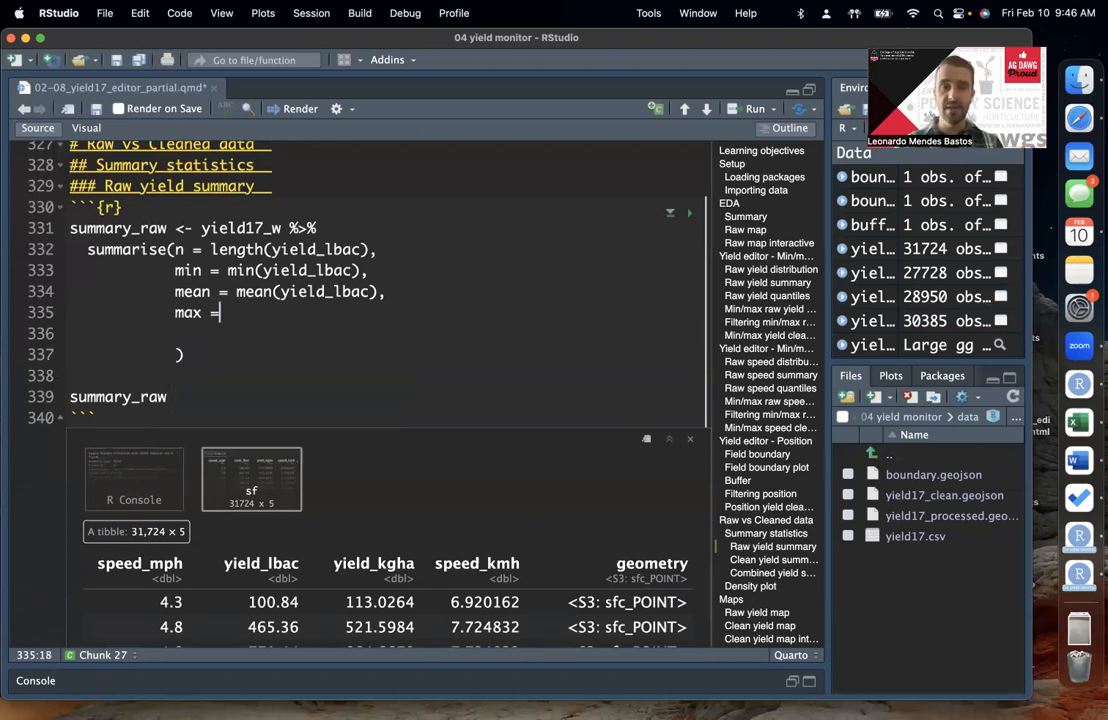
pyautogui.write('max(')
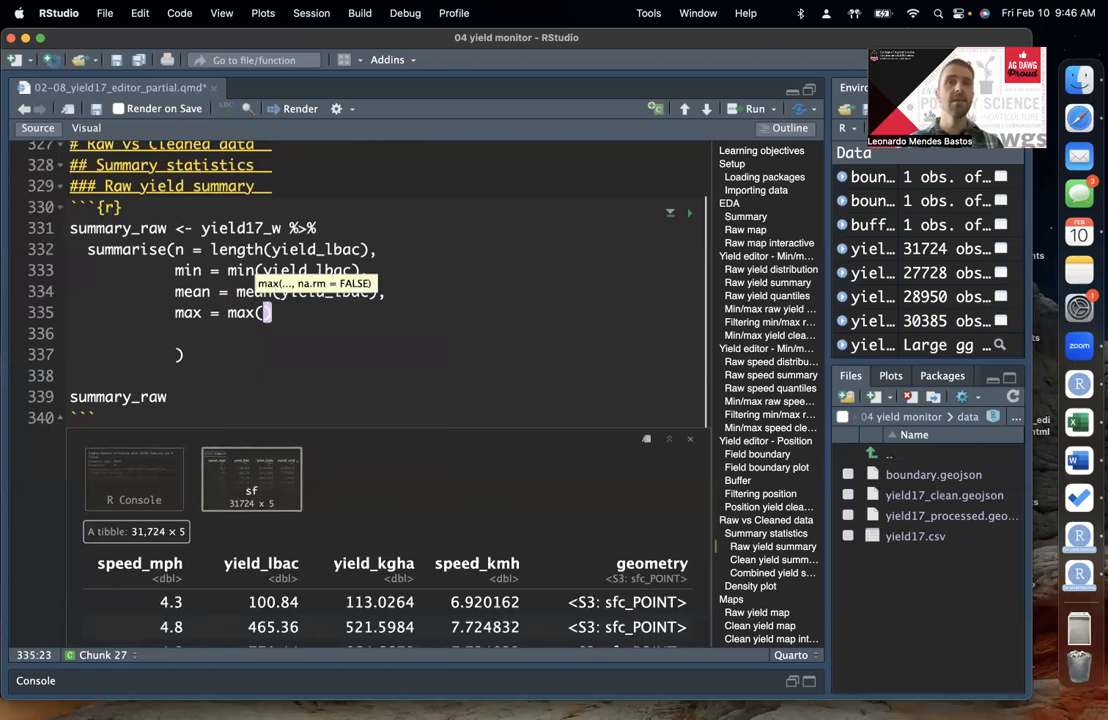
pyautogui.write('yield_lbac),')
pyautogui.press('Return')
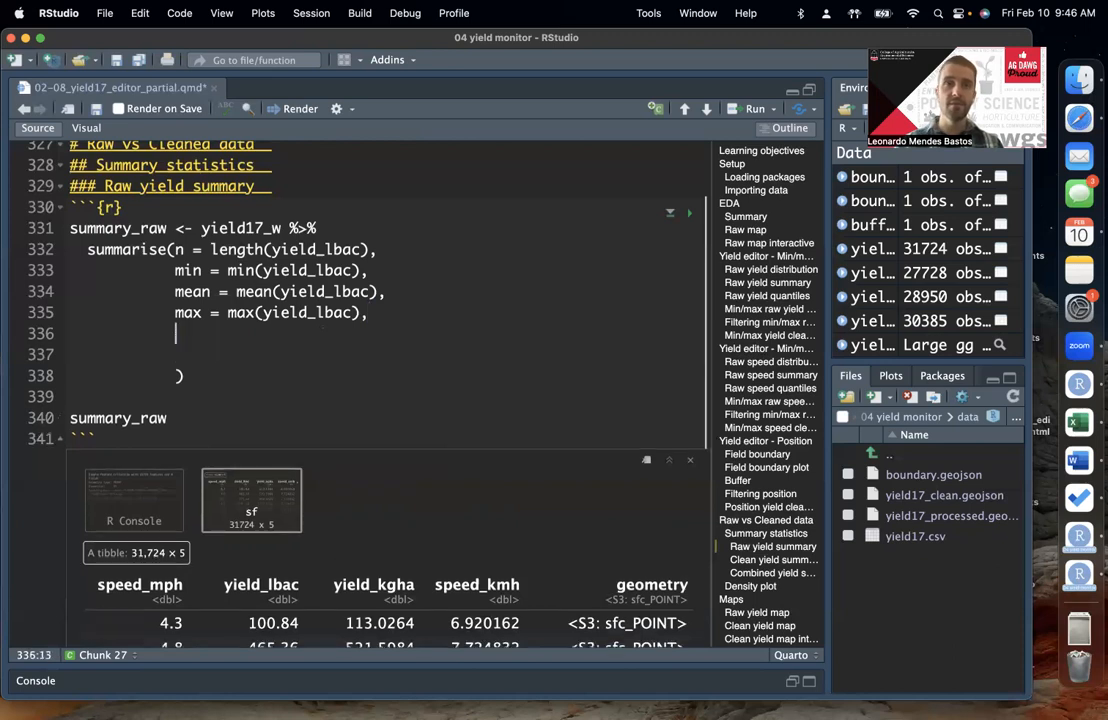
# Step: Add the argument sd = sd(yield_lbac), to summarise() and begin a cv = argument on the line below
pyautogui.write('sd ')
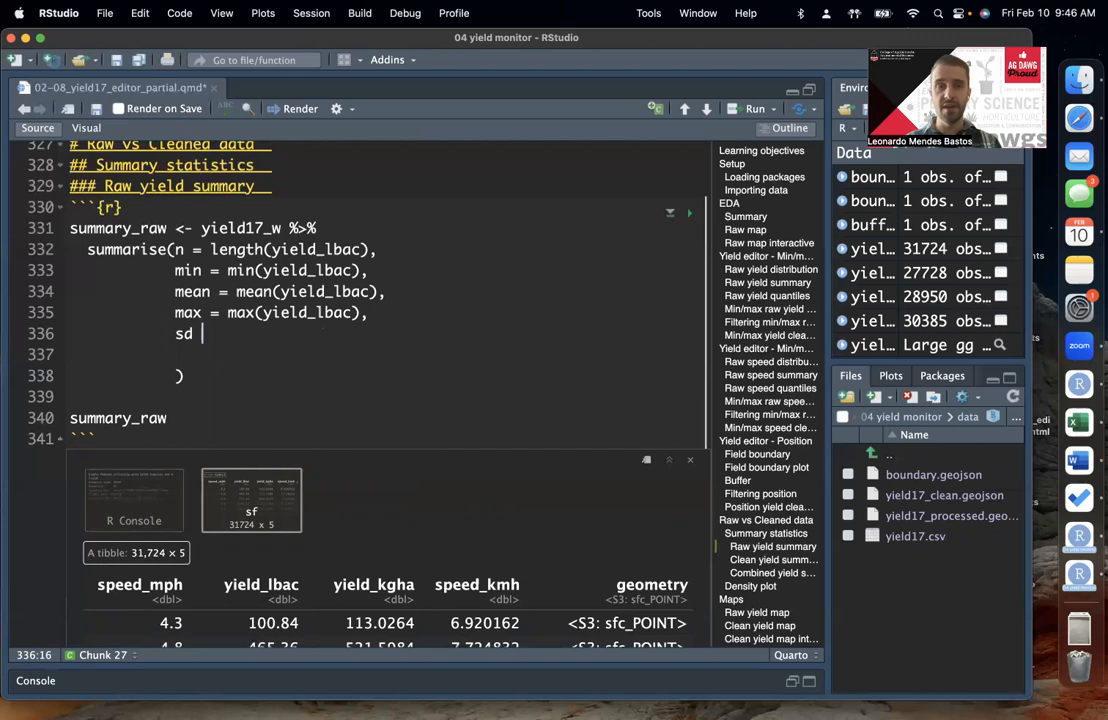
pyautogui.write('=')
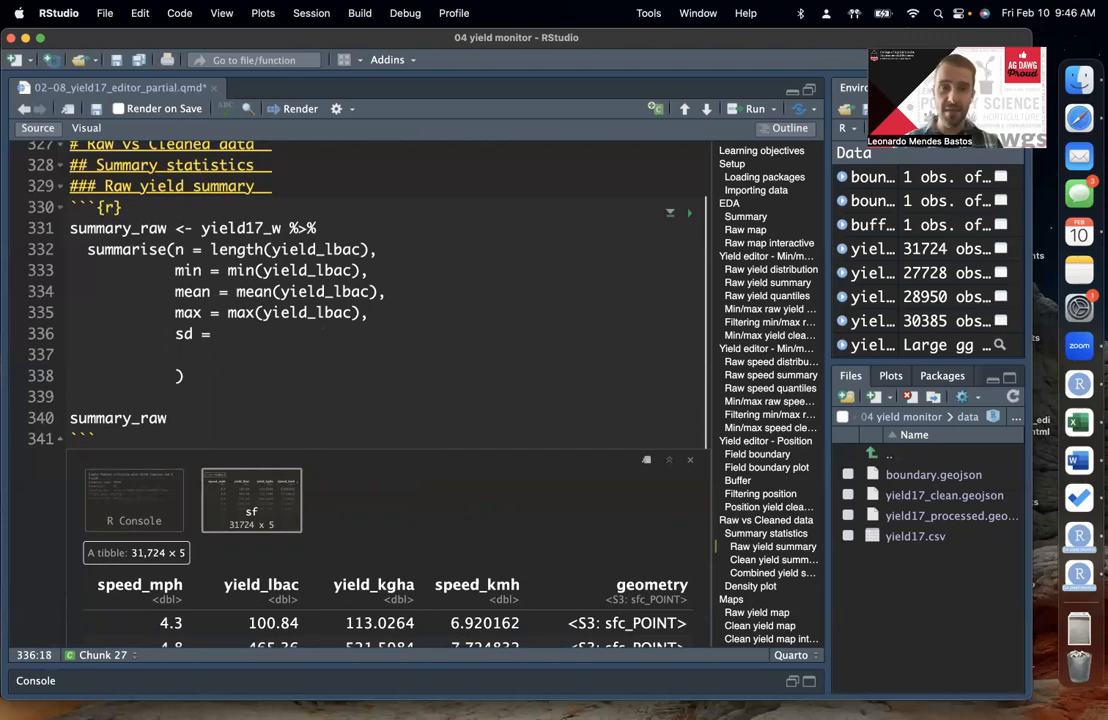
pyautogui.click(184, 334)
pyautogui.click(227, 333)
pyautogui.write('sd')
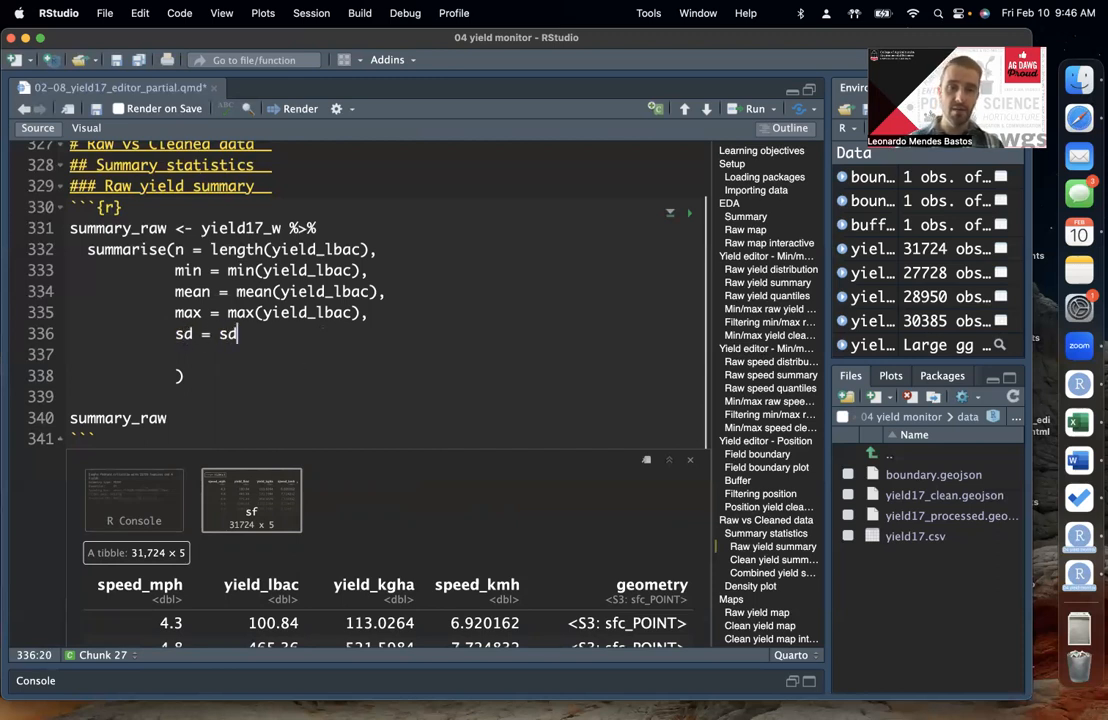
pyautogui.write('(')
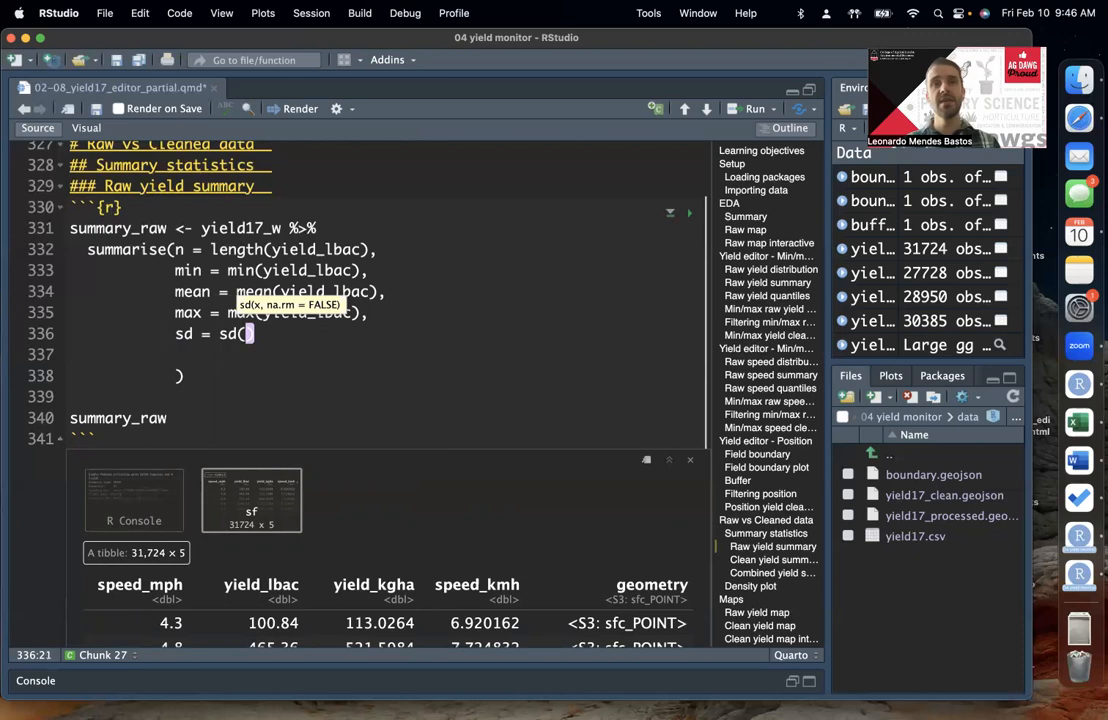
pyautogui.write('yield_lbac')
pyautogui.click(394, 344)
pyautogui.click(395, 341)
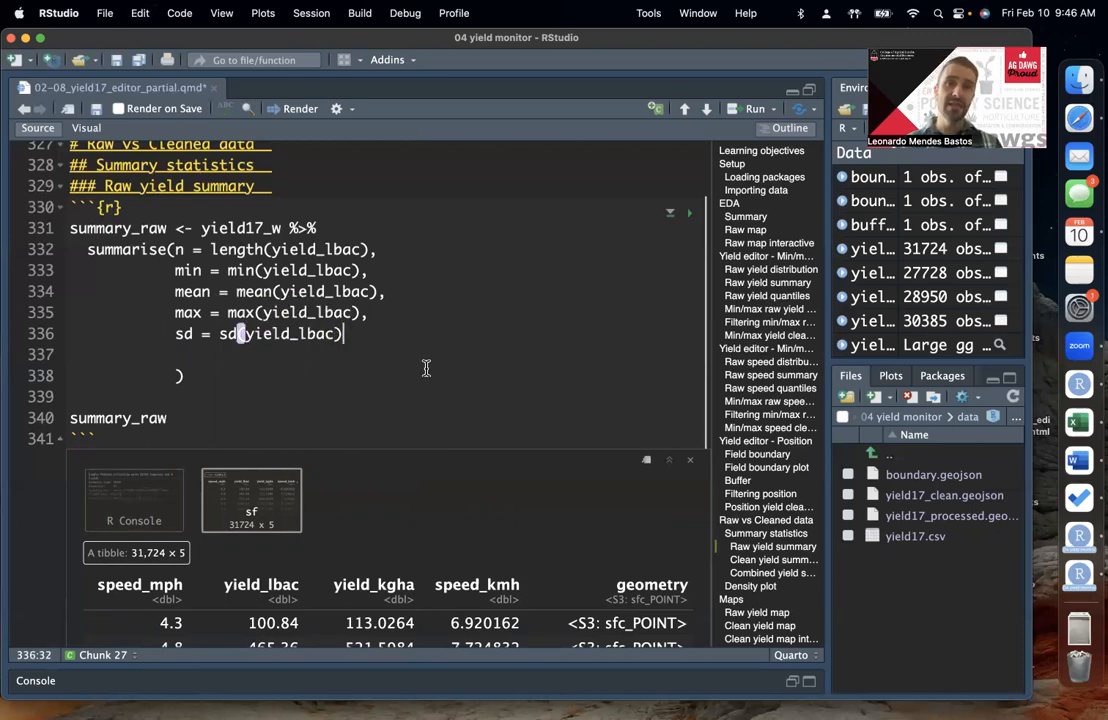
pyautogui.write(',')
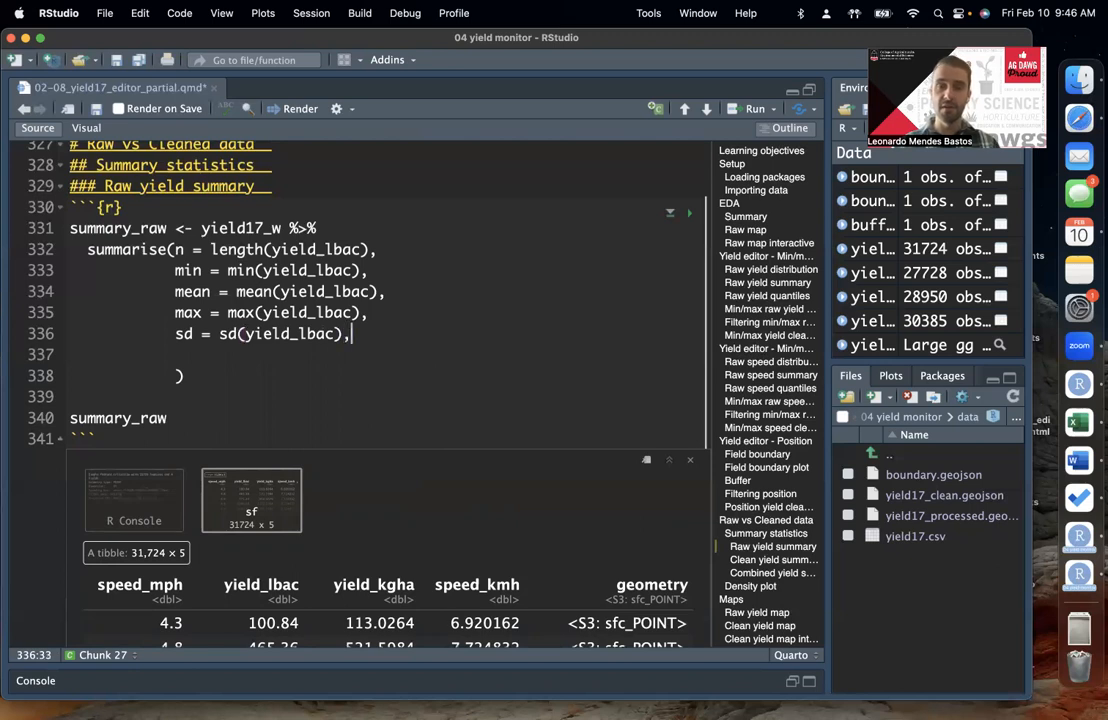
pyautogui.press('Return')
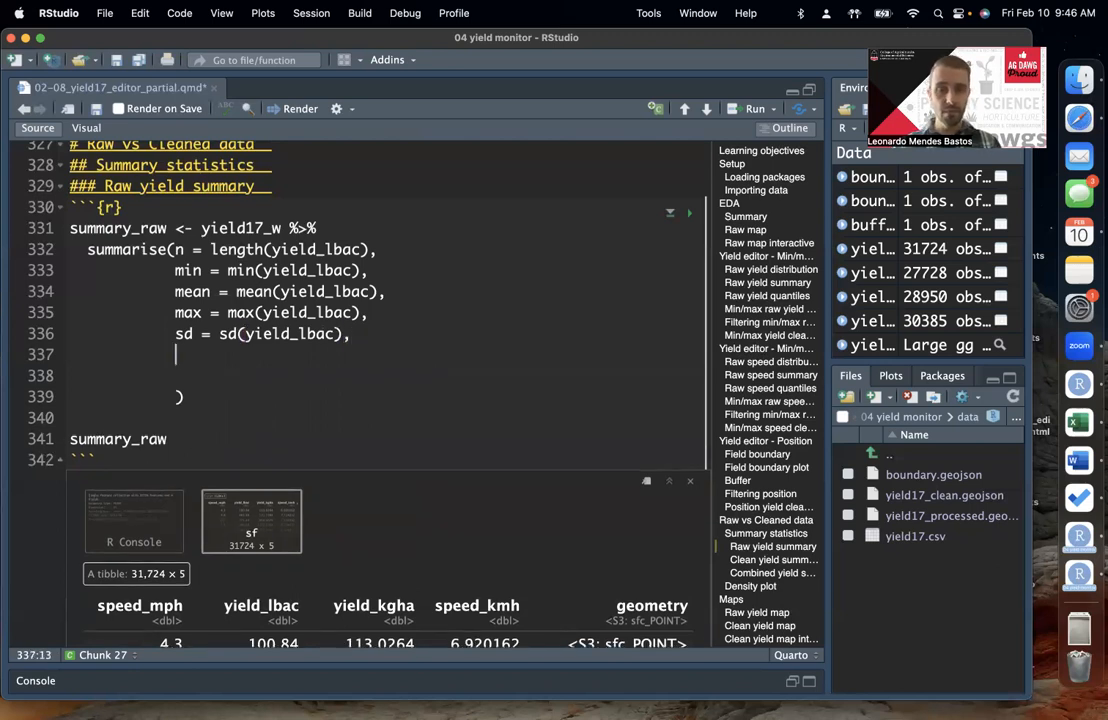
pyautogui.write('cv ')
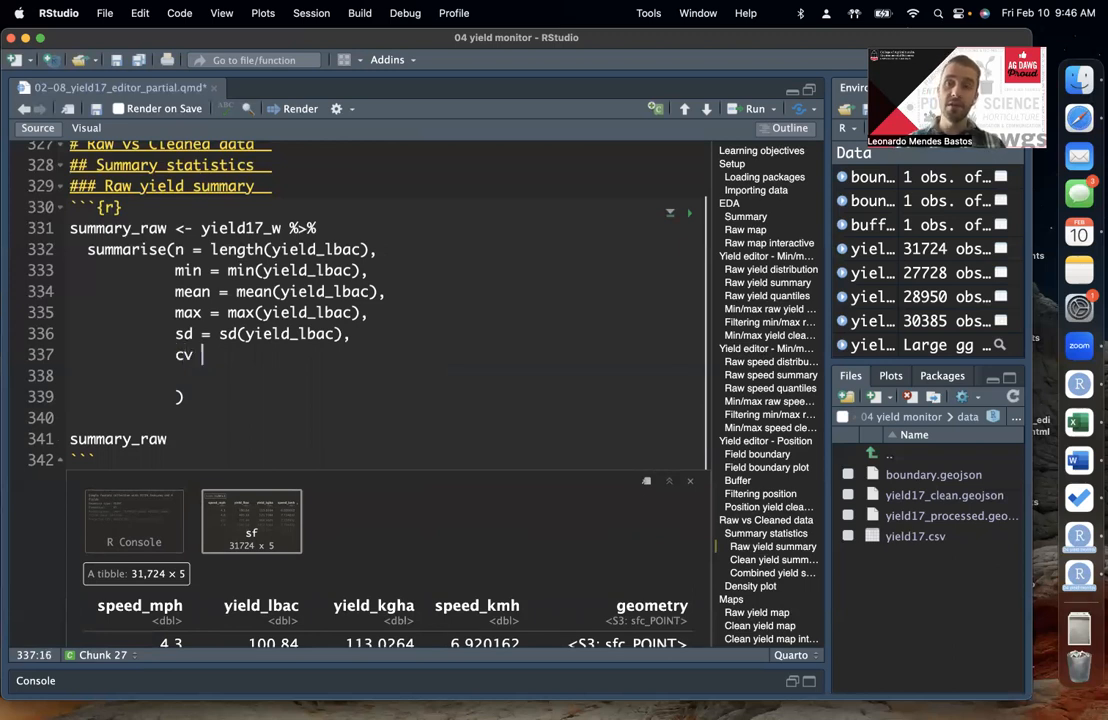
pyautogui.write('= ')
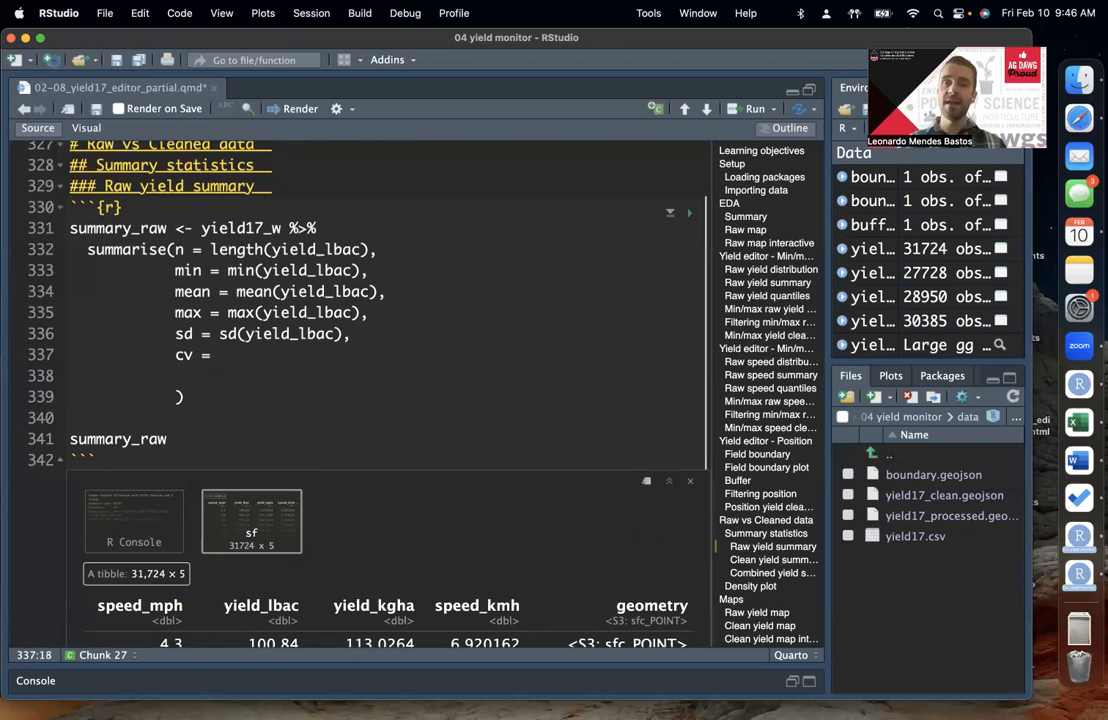
pyautogui.write('cv(')
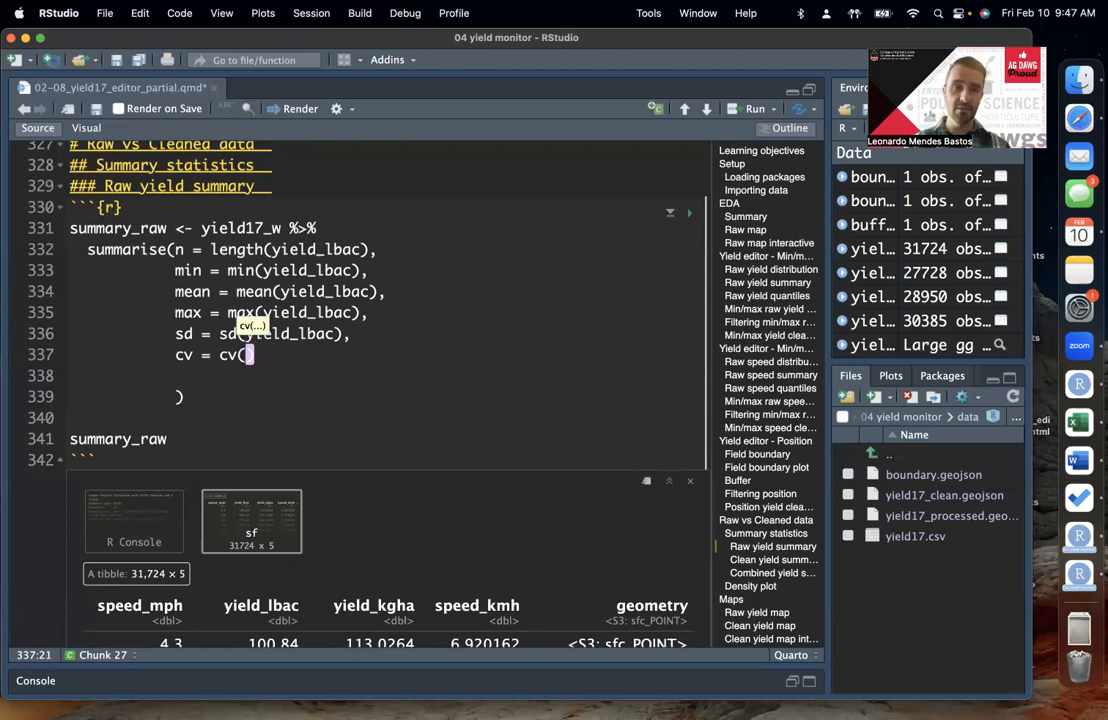
pyautogui.write(')')
pyautogui.press('BackSpace')
pyautogui.press('BackSpace')
pyautogui.press('BackSpace')
pyautogui.press('BackSpace')
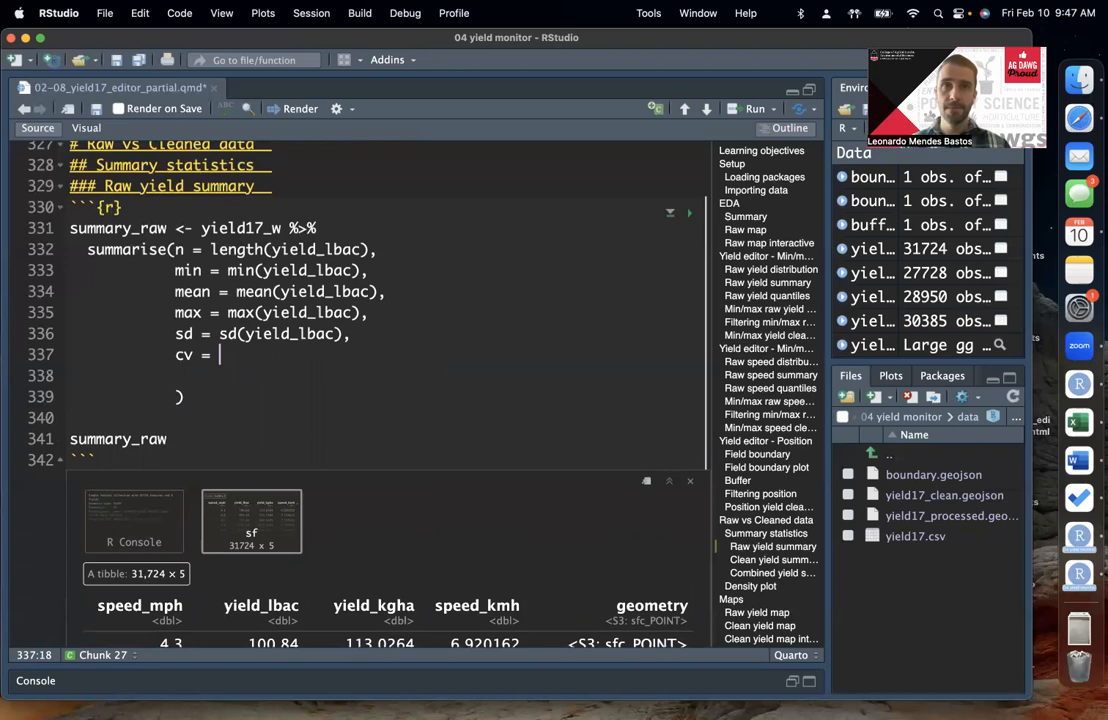
# Step: Give the cv argument the parenthesised expression (sd/mean)
pyautogui.write('(')
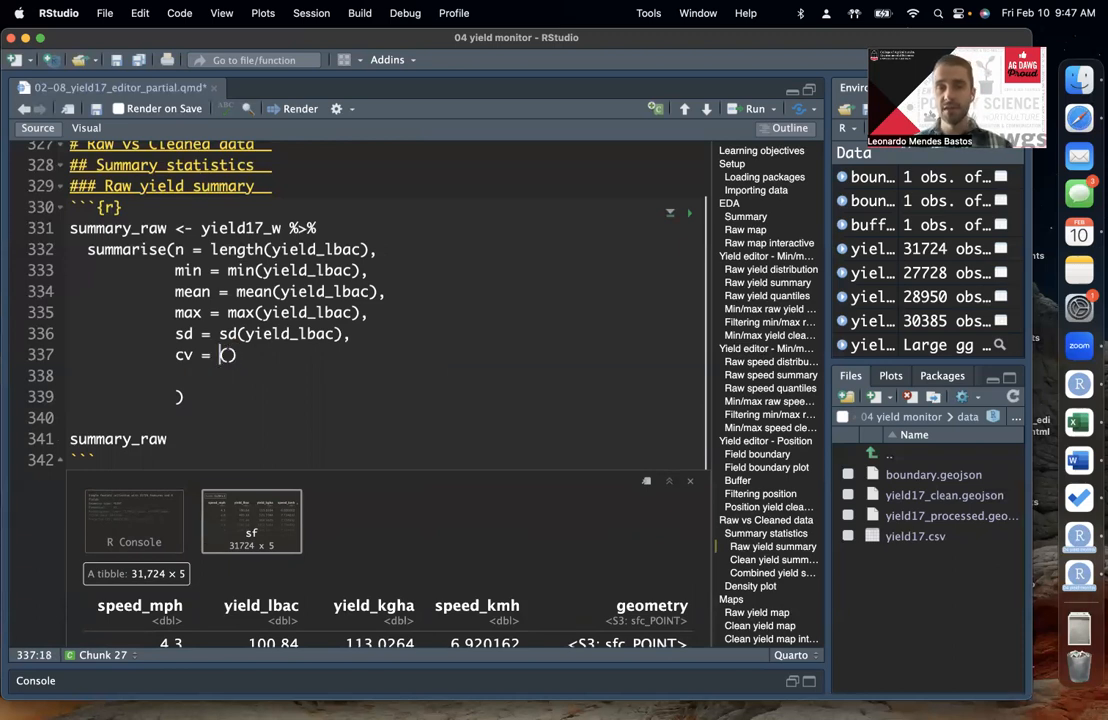
pyautogui.press('Right')
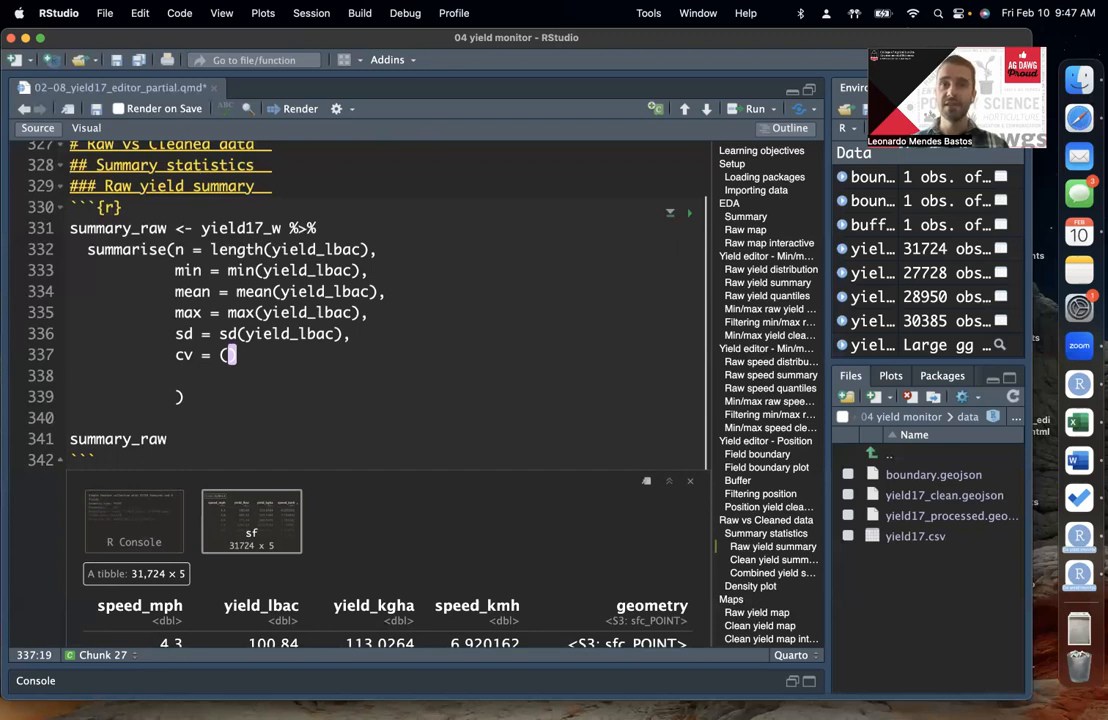
pyautogui.write('sd/')
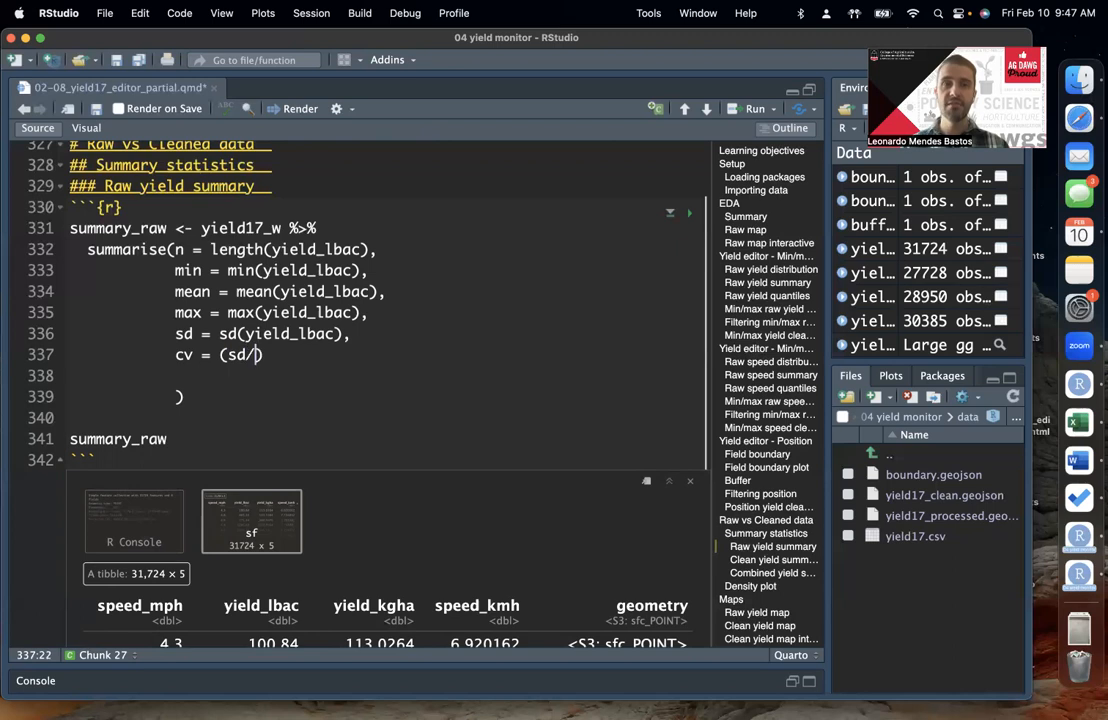
pyautogui.write('mean')
# Step: Review the sd and mean terms of the cv expression against the sd and mean arguments defined above it in summarise()
pyautogui.click(276, 333)
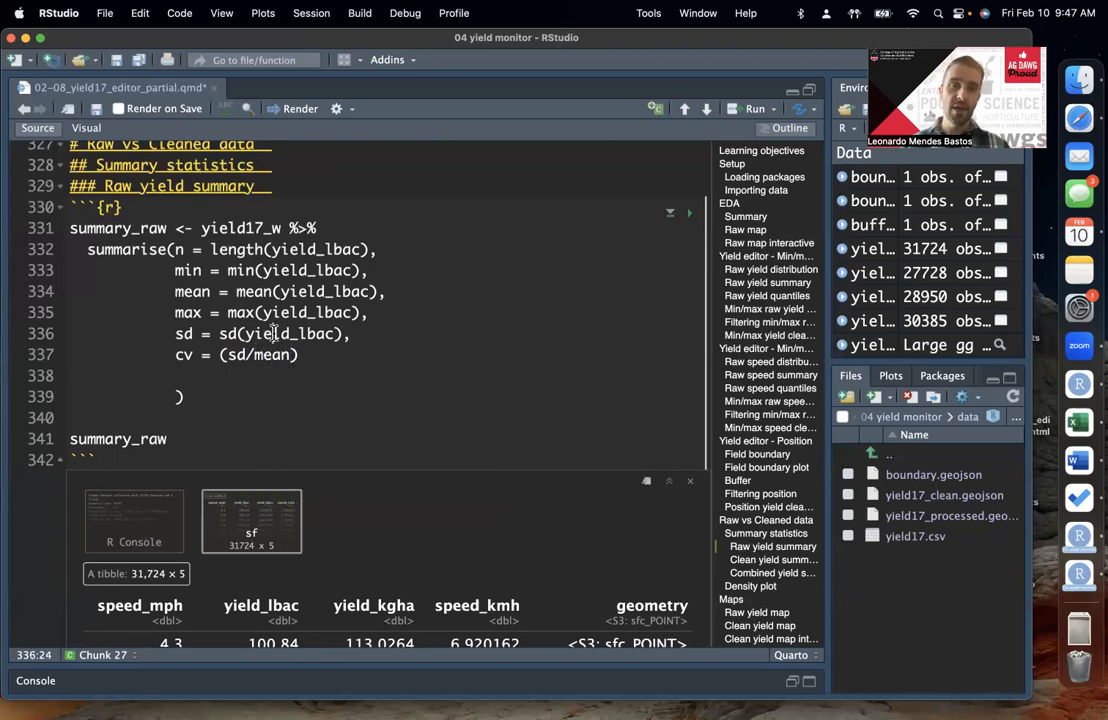
pyautogui.doubleClick(238, 355)
pyautogui.doubleClick(268, 355)
pyautogui.click(304, 355)
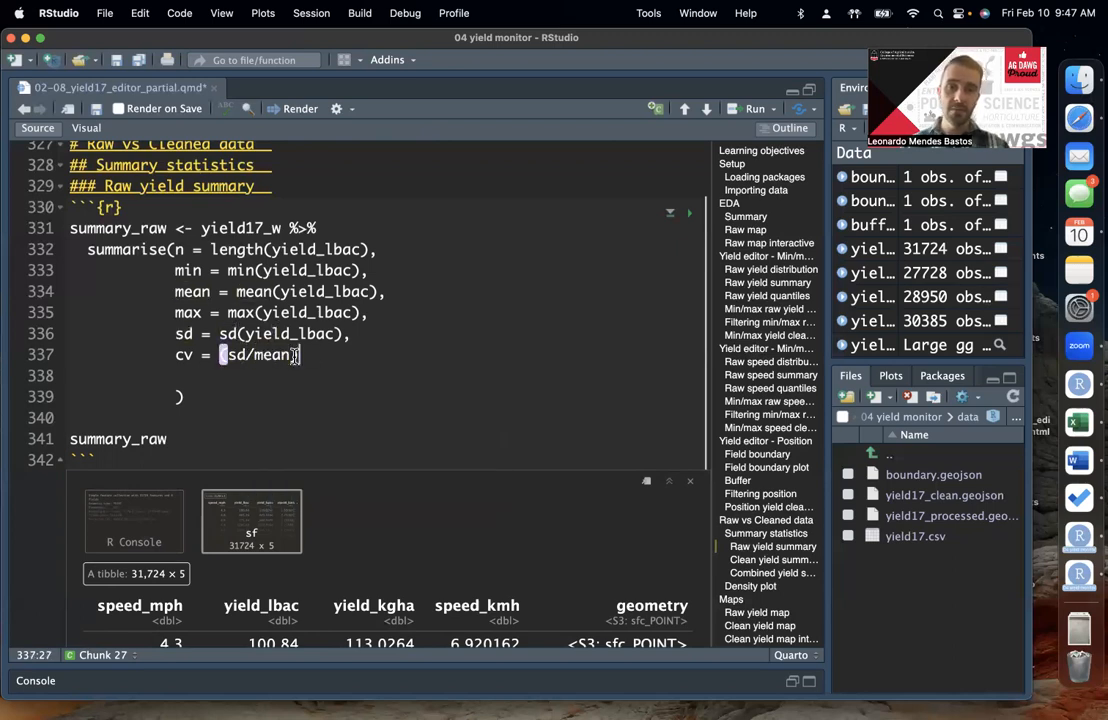
pyautogui.click(182, 334)
pyautogui.click(186, 277)
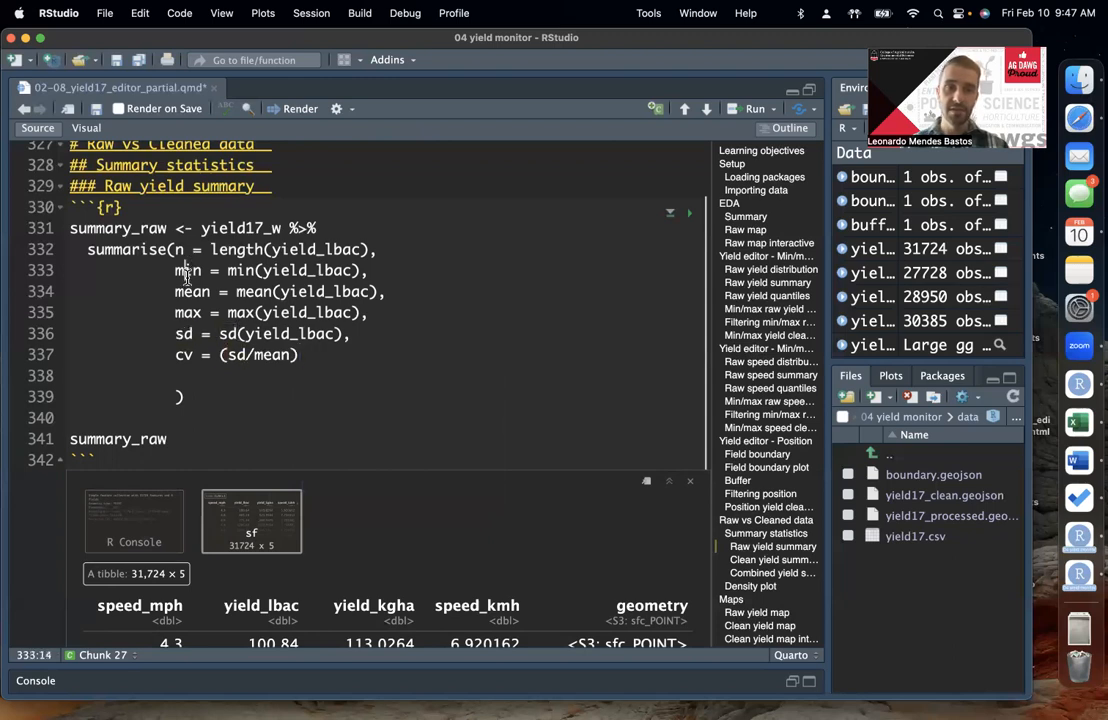
pyautogui.click(46, 362)
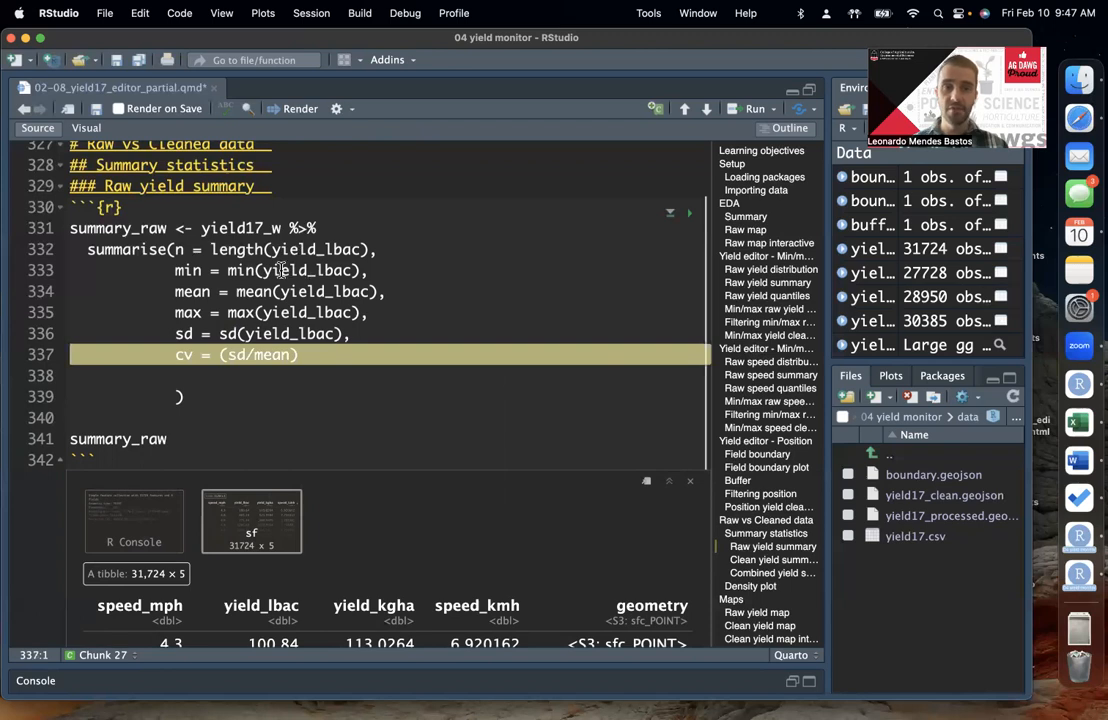
pyautogui.click(224, 354)
pyautogui.click(183, 334)
pyautogui.doubleClick(183, 334)
pyautogui.click(193, 310)
pyautogui.click(264, 354)
pyautogui.click(291, 359)
pyautogui.click(336, 358)
pyautogui.click(227, 353)
pyautogui.moveTo(221, 354); pyautogui.dragTo(254, 354)
pyautogui.click(303, 354)
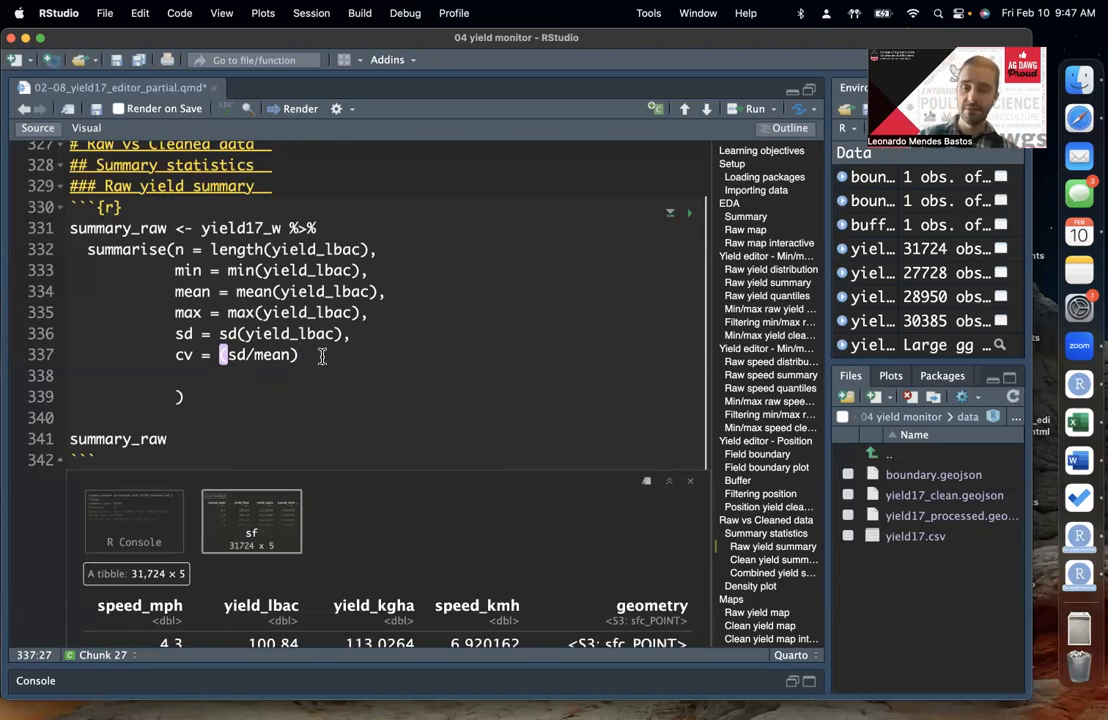
# Step: Multiply the (sd/mean) expression by 100 to express the coefficient of variation as a percentage
pyautogui.write('*100')
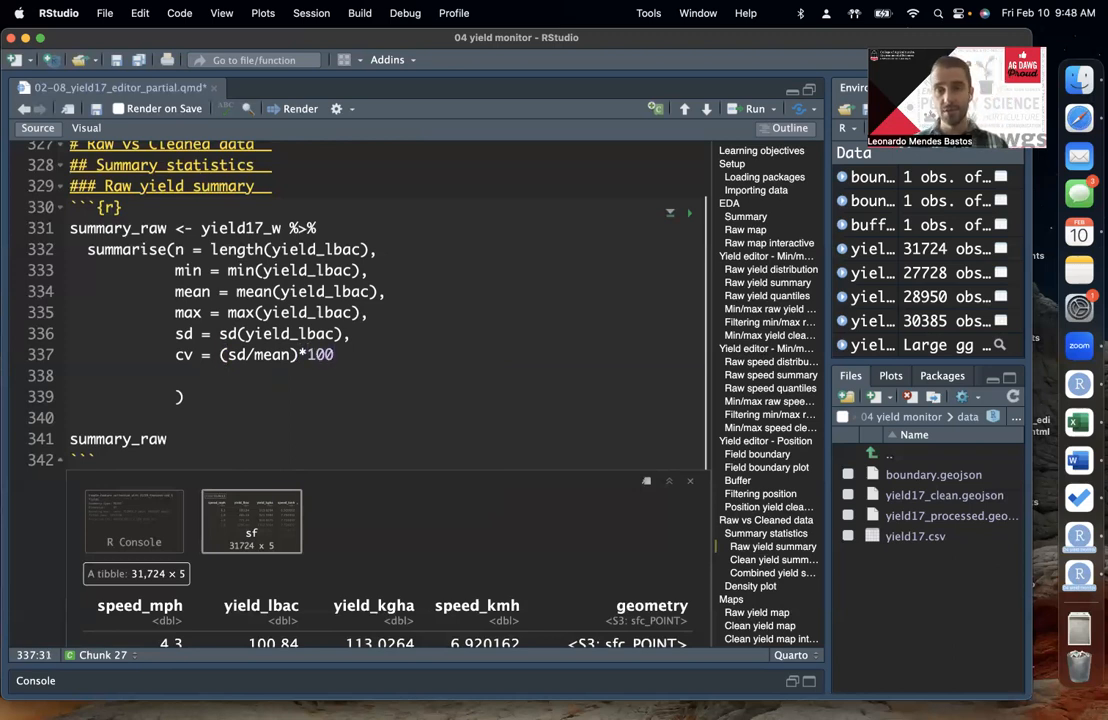
pyautogui.press('Left')
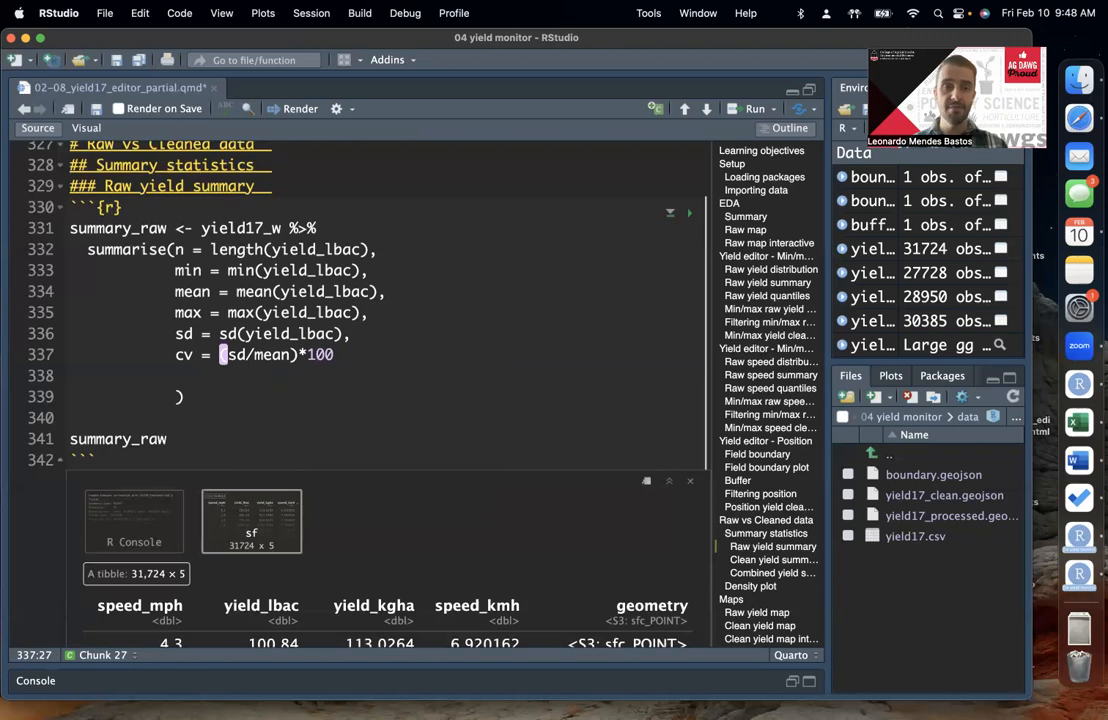
pyautogui.press('Right')
pyautogui.press('Left')
pyautogui.press('Left')
pyautogui.press('Left')
pyautogui.press('Left')
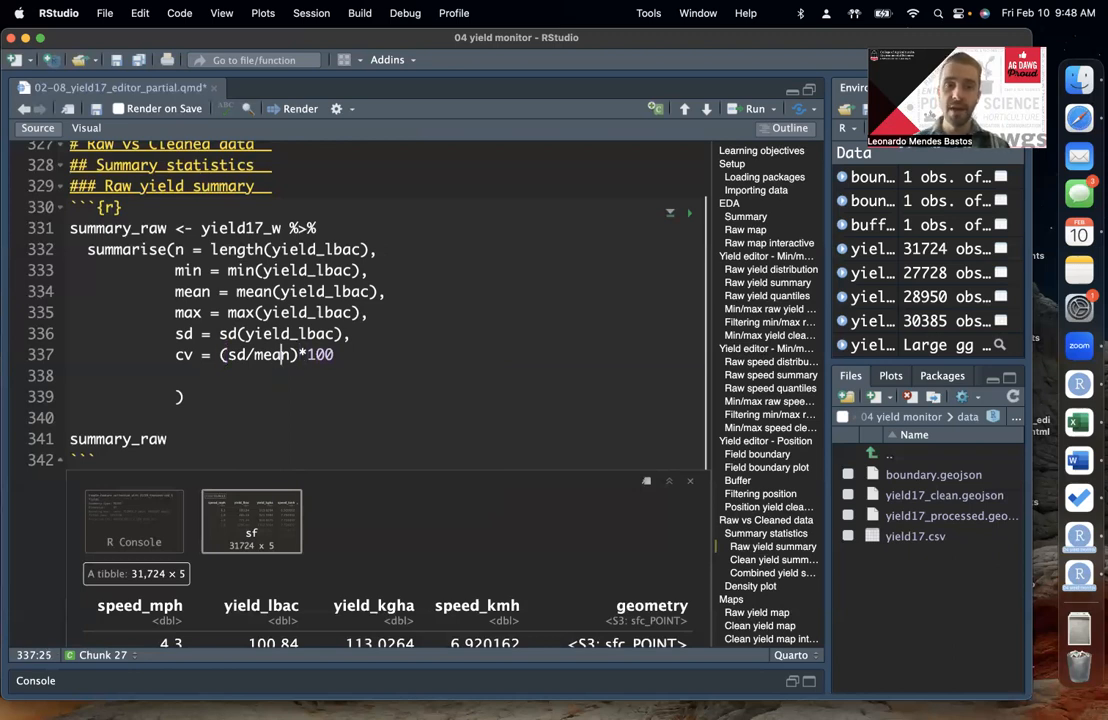
pyautogui.press('Left')
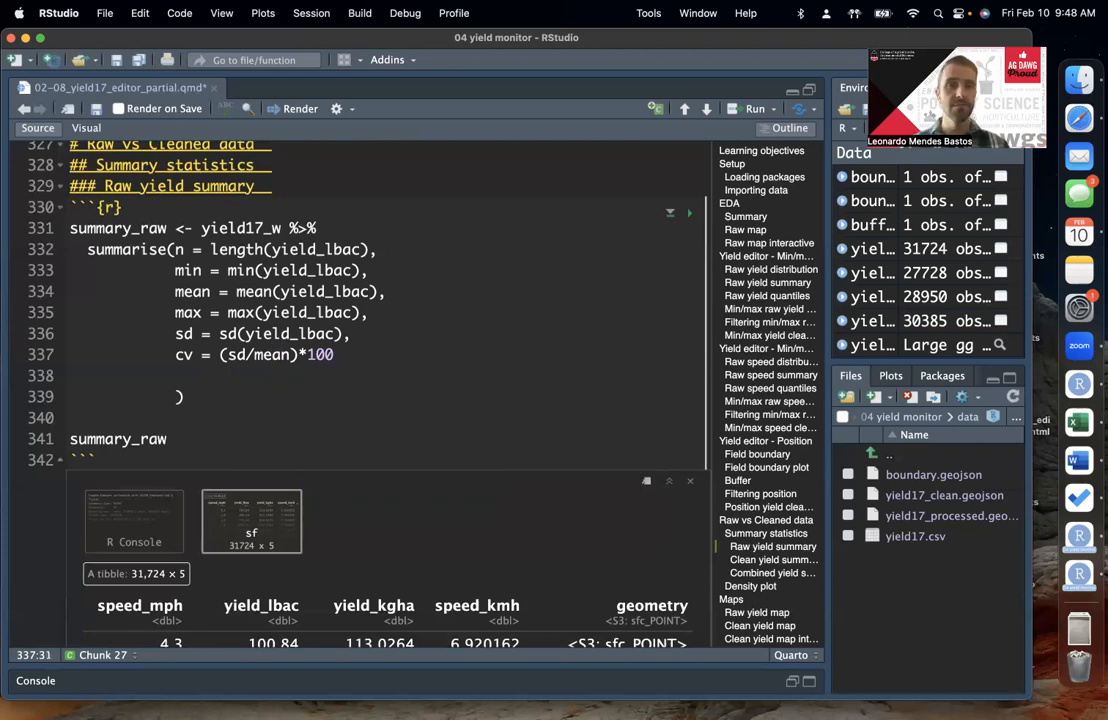
# Step: Remove the blank line before the closing parenthesis of summarise(), then run the summary_raw code and print summary_raw
pyautogui.press('Down')
pyautogui.press('BackSpace')
pyautogui.press('BackSpace')
pyautogui.press('BackSpace')
pyautogui.press('BackSpace')
pyautogui.press('BackSpace')
pyautogui.press('BackSpace')
pyautogui.press('super+Return')
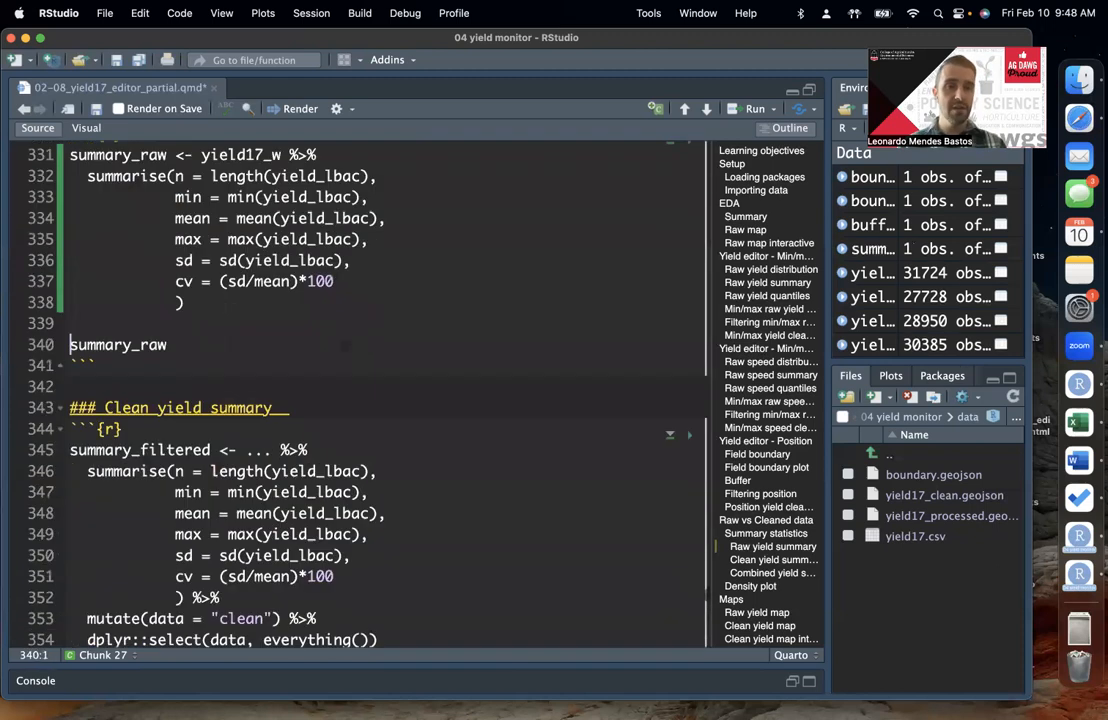
pyautogui.press('super+Return')
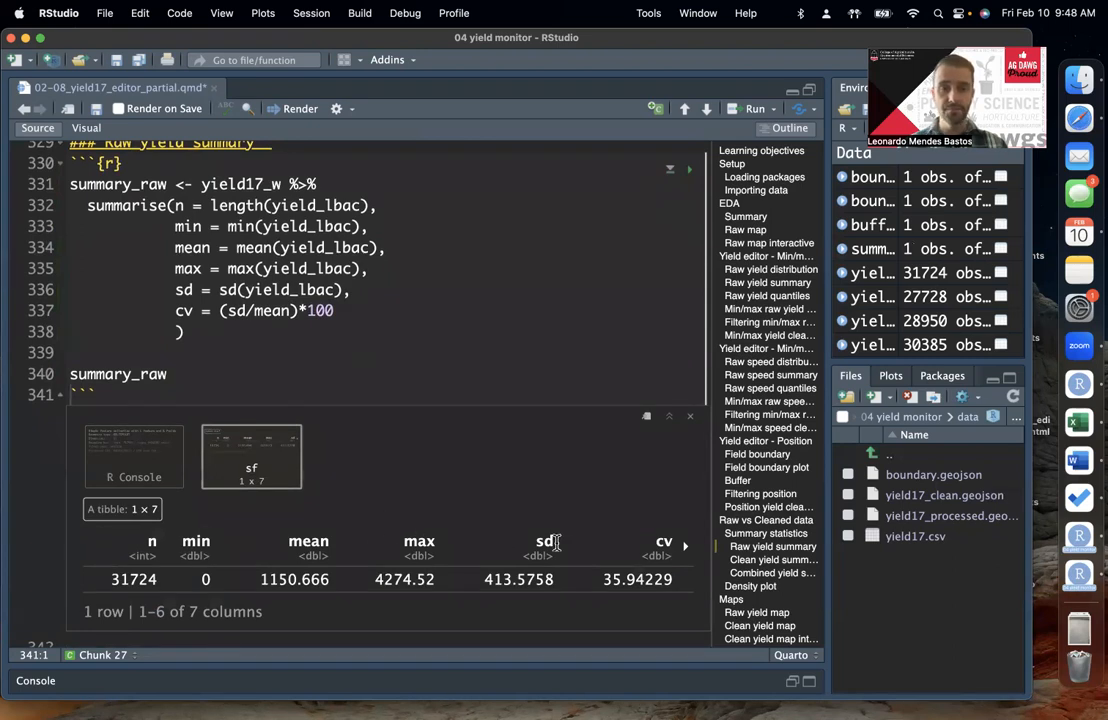
# Step: Review the printed summary_raw columns against the n, min, mean, max, sd and cv arguments in summarise()
pyautogui.scroll(2, 482, 470)
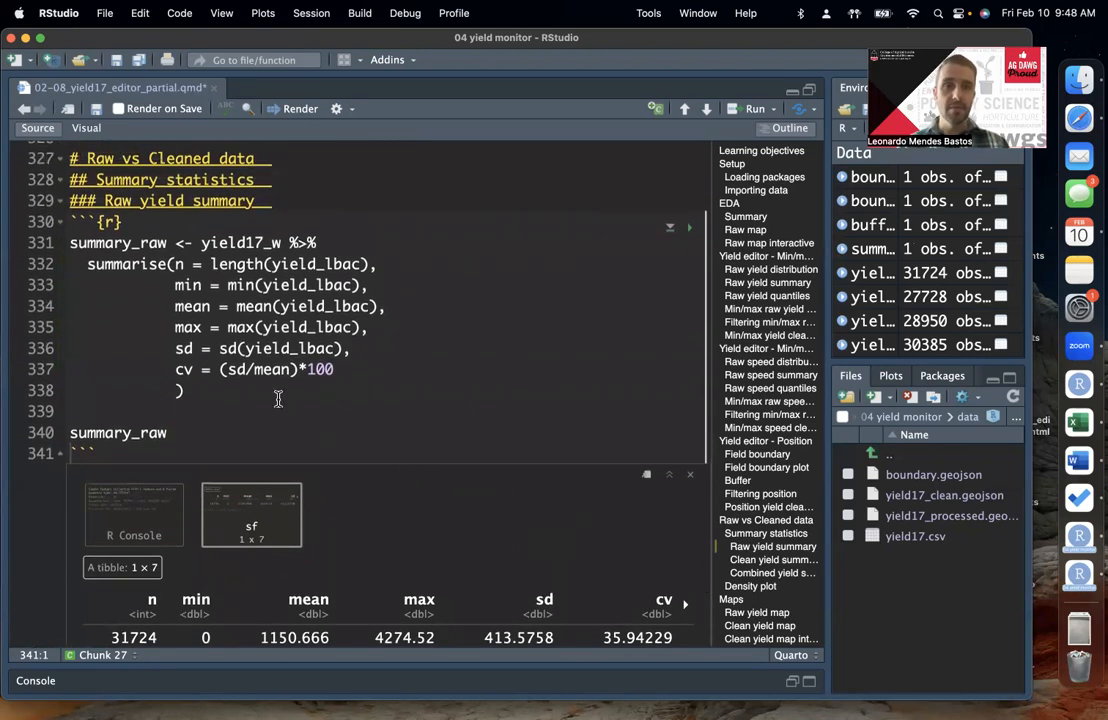
pyautogui.click(250, 387)
pyautogui.scroll(-1, 249, 384)
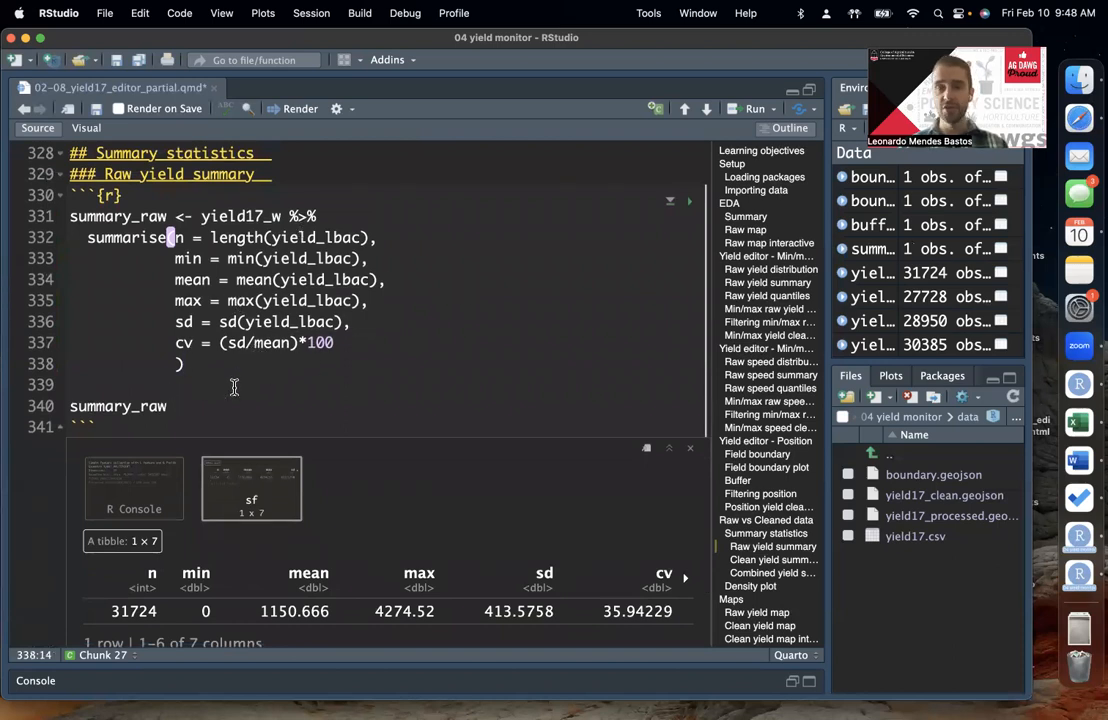
pyautogui.scroll(-2, 359, 465)
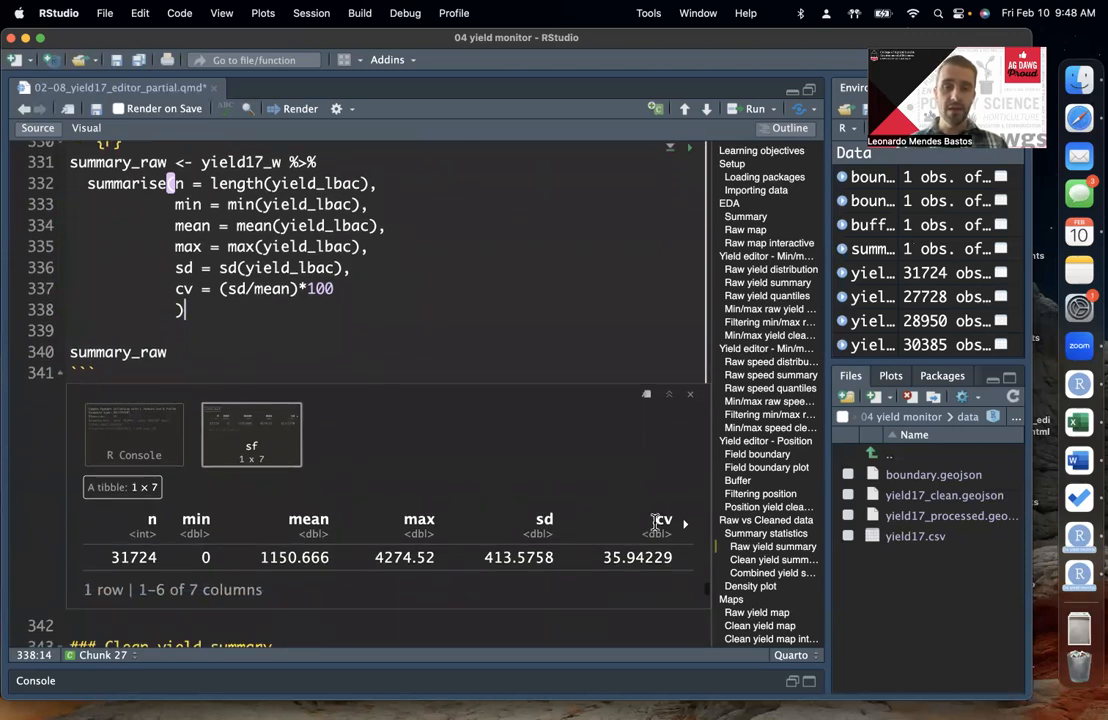
pyautogui.scroll(1, 455, 289)
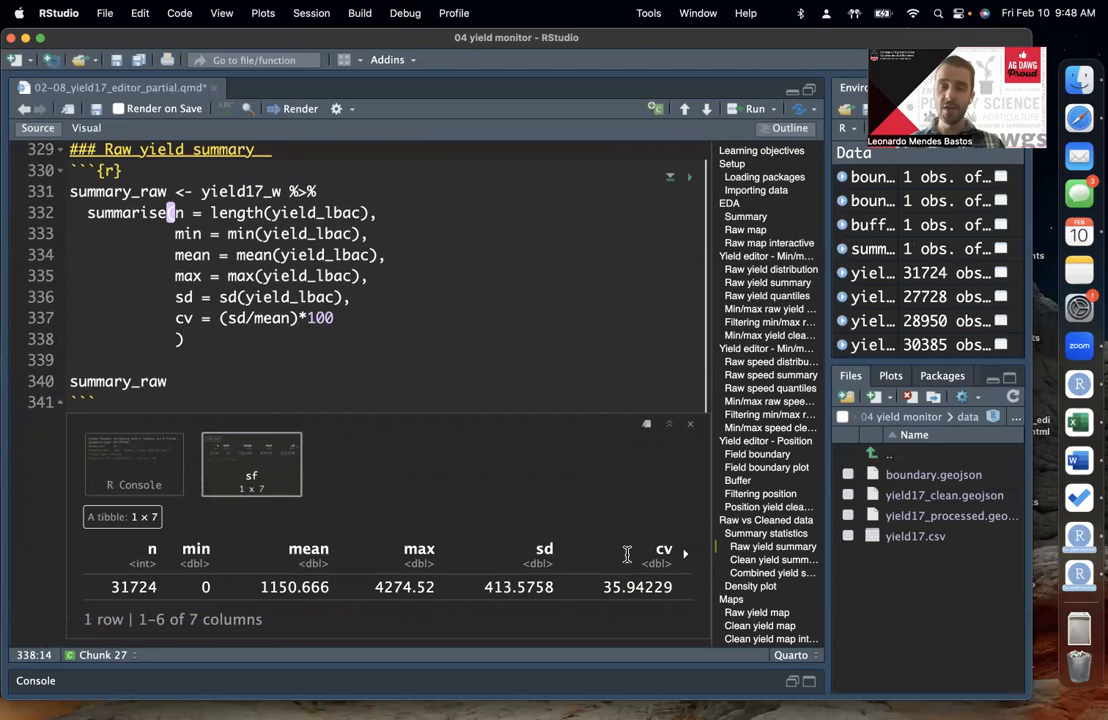
# Step: Examine the geometry column at the end of the summary_raw output and its source, the yield17_w object
pyautogui.click(691, 553)
pyautogui.click(686, 557)
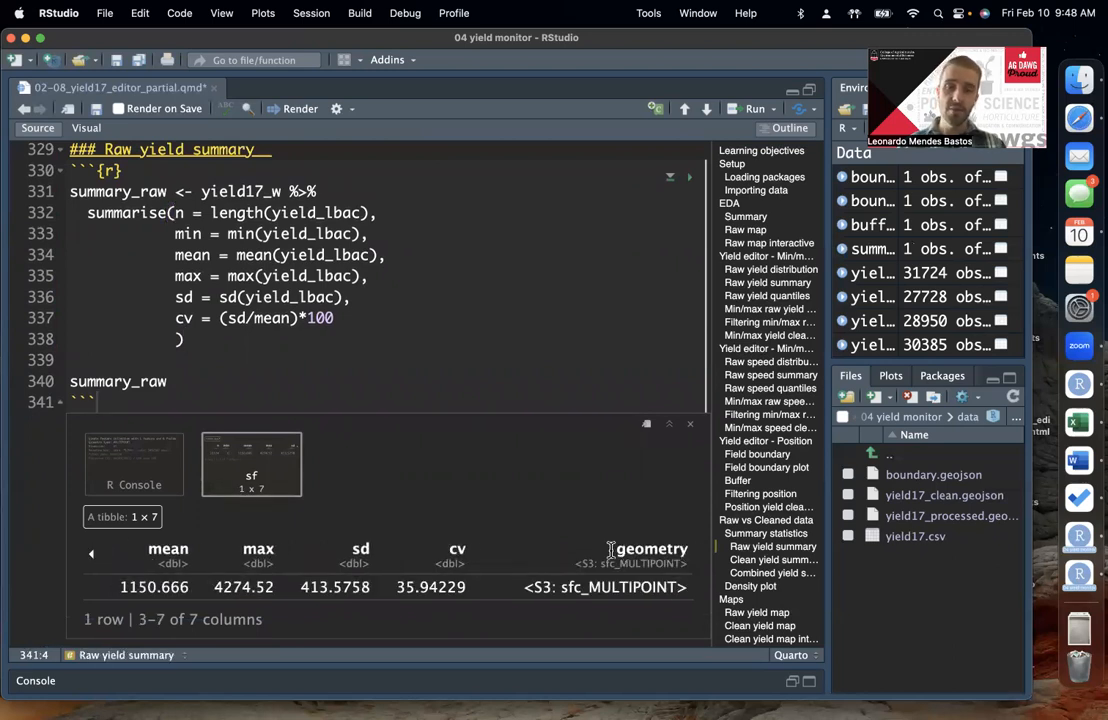
pyautogui.moveTo(645, 550); pyautogui.dragTo(676, 588)
pyautogui.doubleClick(681, 588)
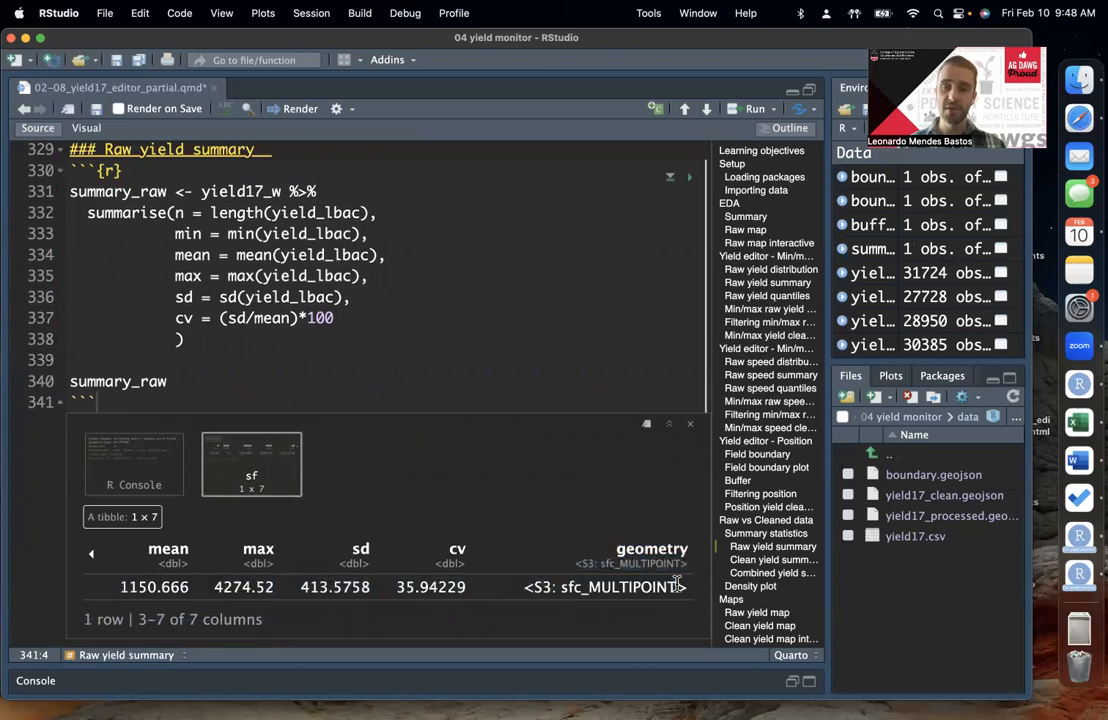
pyautogui.click(628, 553)
pyautogui.moveTo(615, 551); pyautogui.dragTo(662, 579)
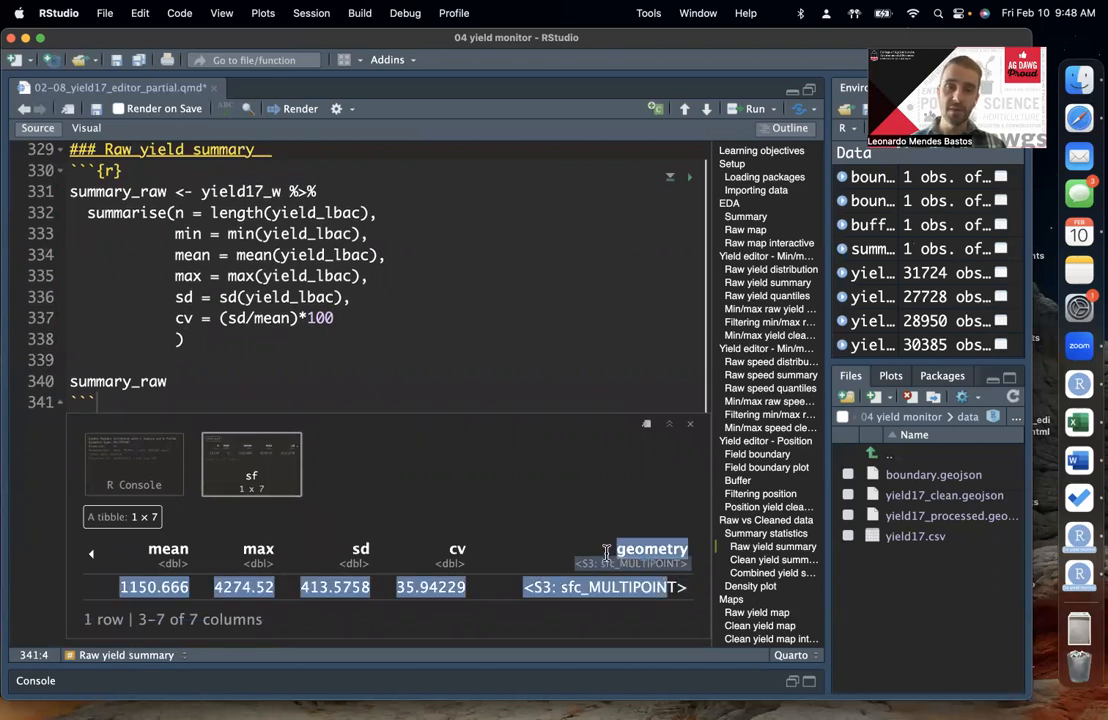
pyautogui.click(607, 553)
pyautogui.doubleClick(240, 189)
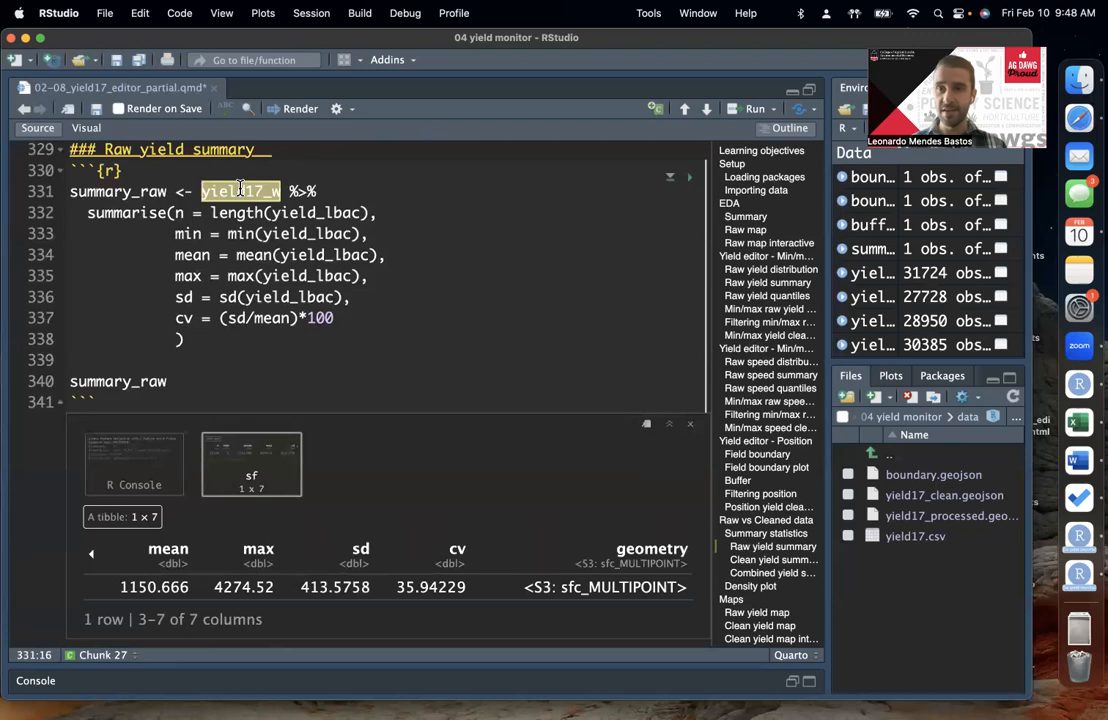
# Step: Continue the summary_raw pipeline after the closing parenthesis of summarise() with %>% and a new line
pyautogui.click(345, 312)
pyautogui.click(345, 303)
pyautogui.write(',')
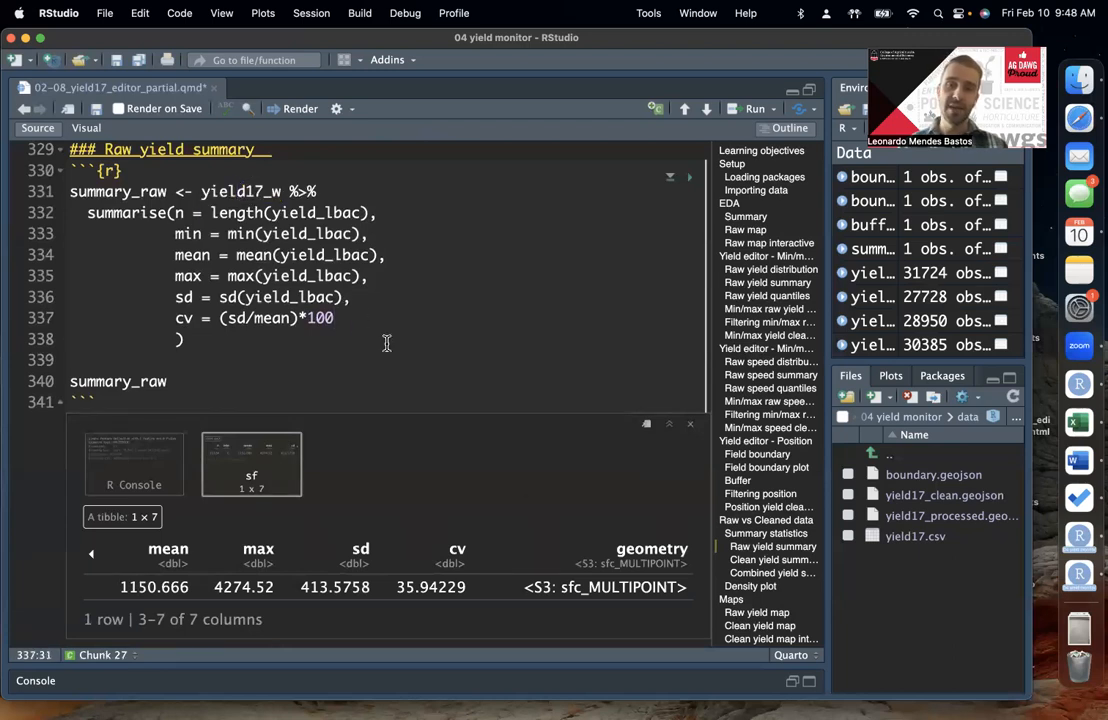
pyautogui.press('Down')
pyautogui.press('Down')
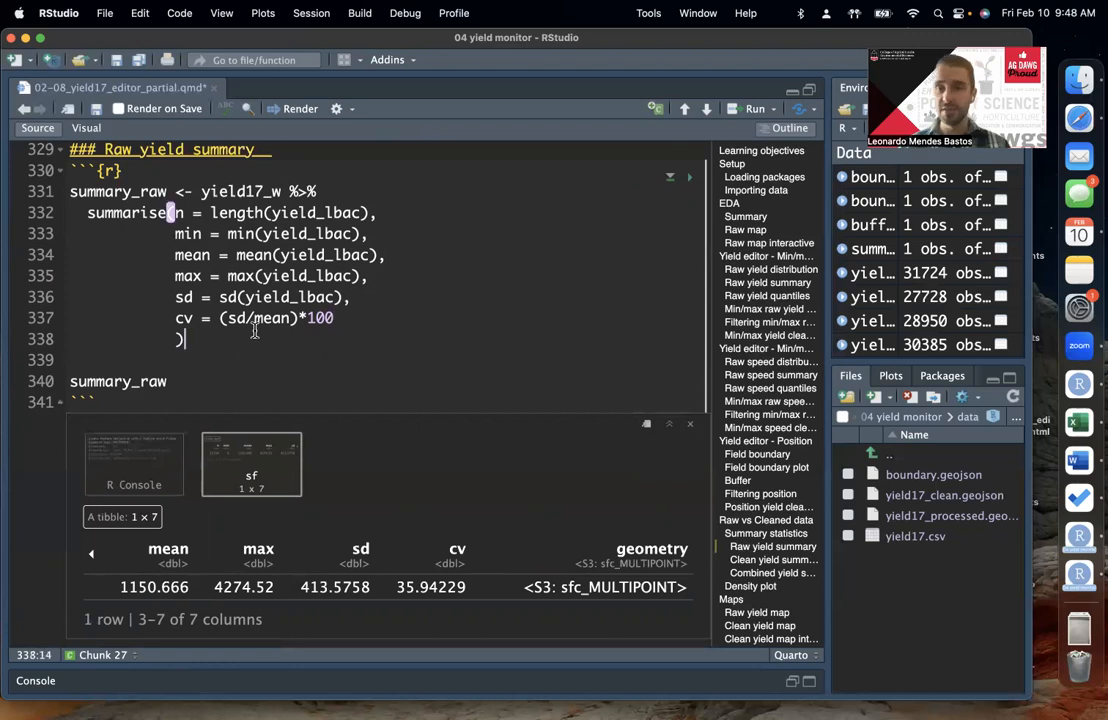
pyautogui.scroll(1, 380, 340)
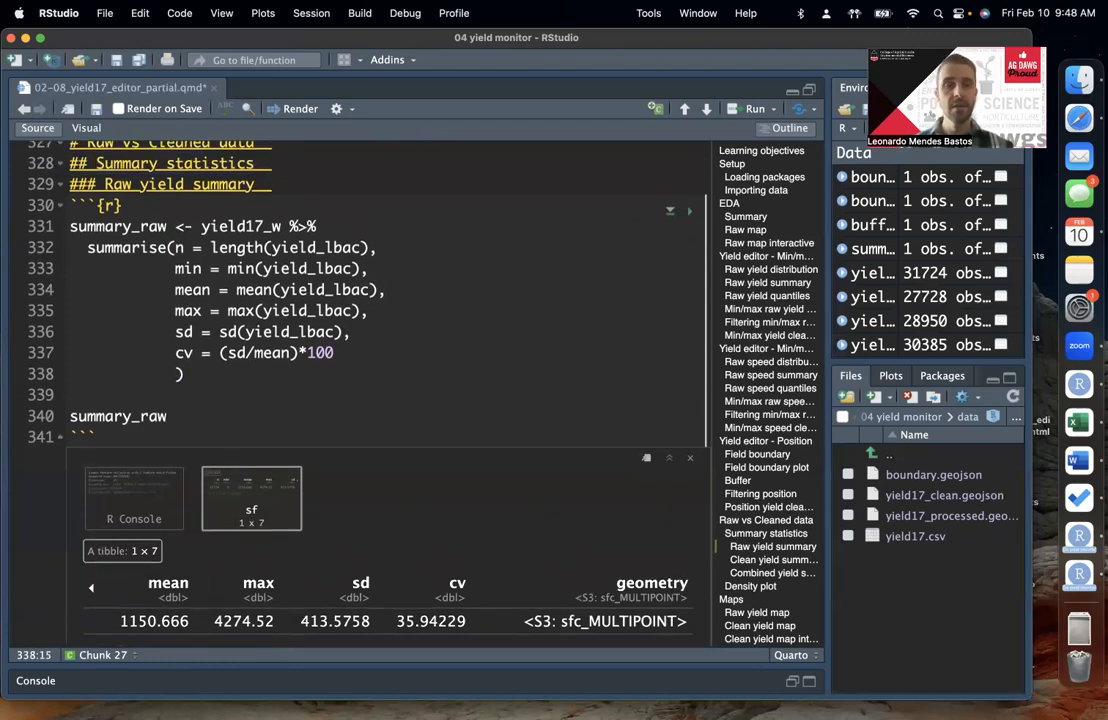
pyautogui.scroll(1, 76, 293)
pyautogui.write('%>%')
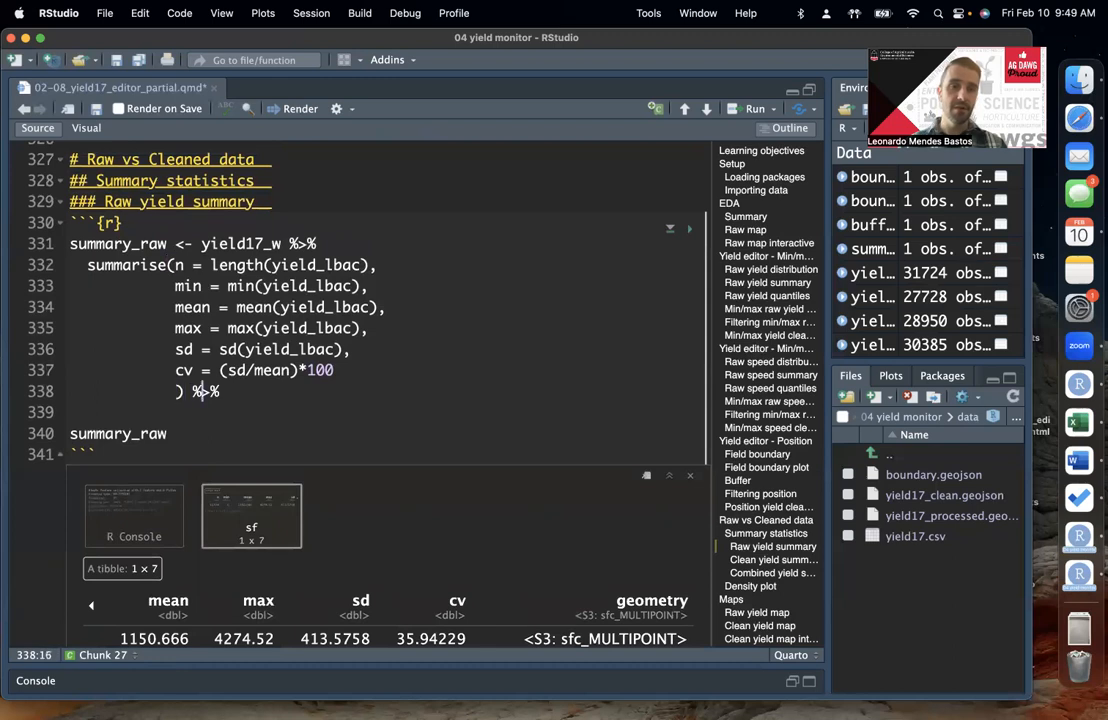
pyautogui.press('Return')
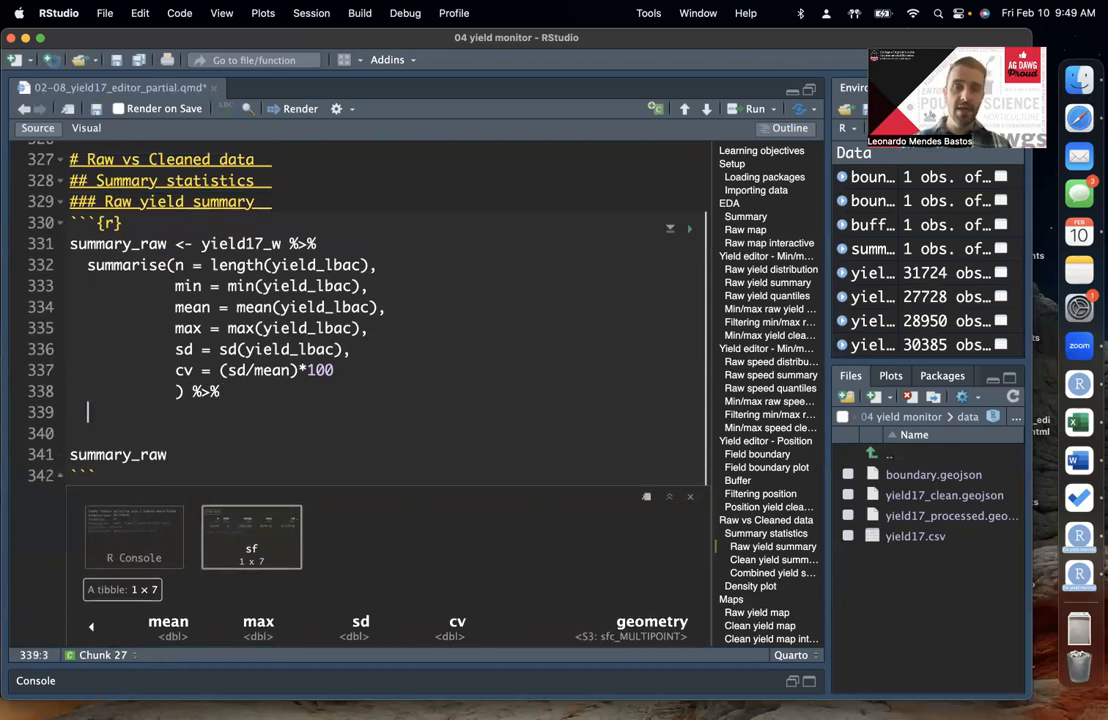
# Step: Add mutate(data = "raw") after summarise() to label the summary row as raw data
pyautogui.scroll(-2, 385, 392)
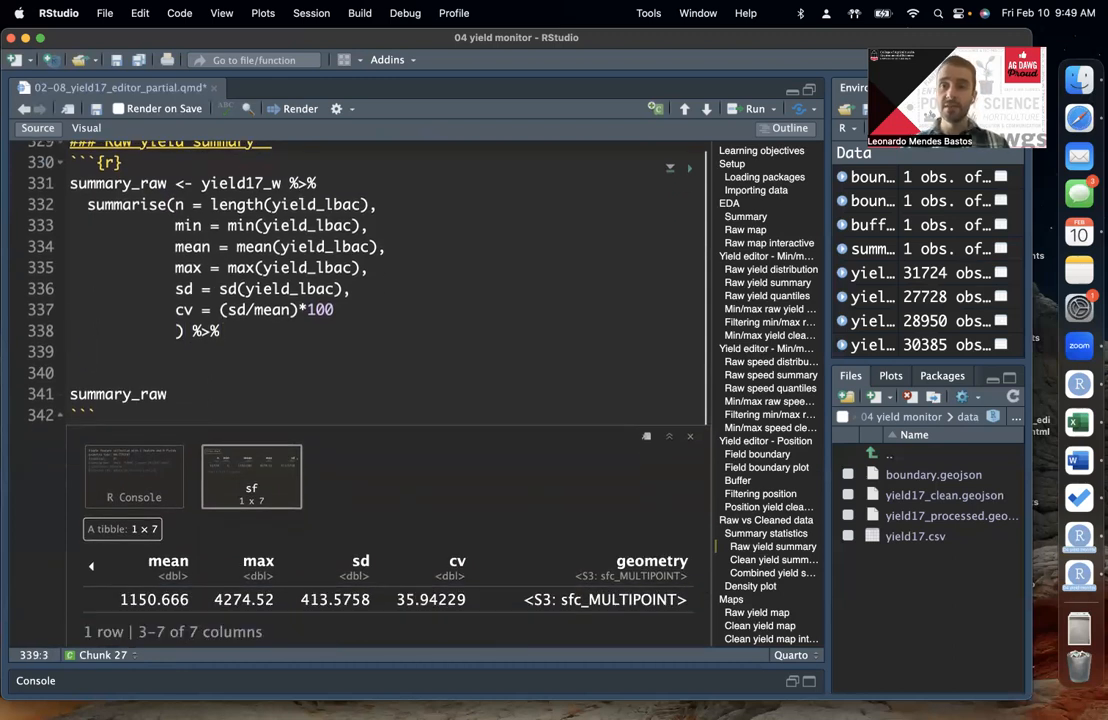
pyautogui.write('mutate(')
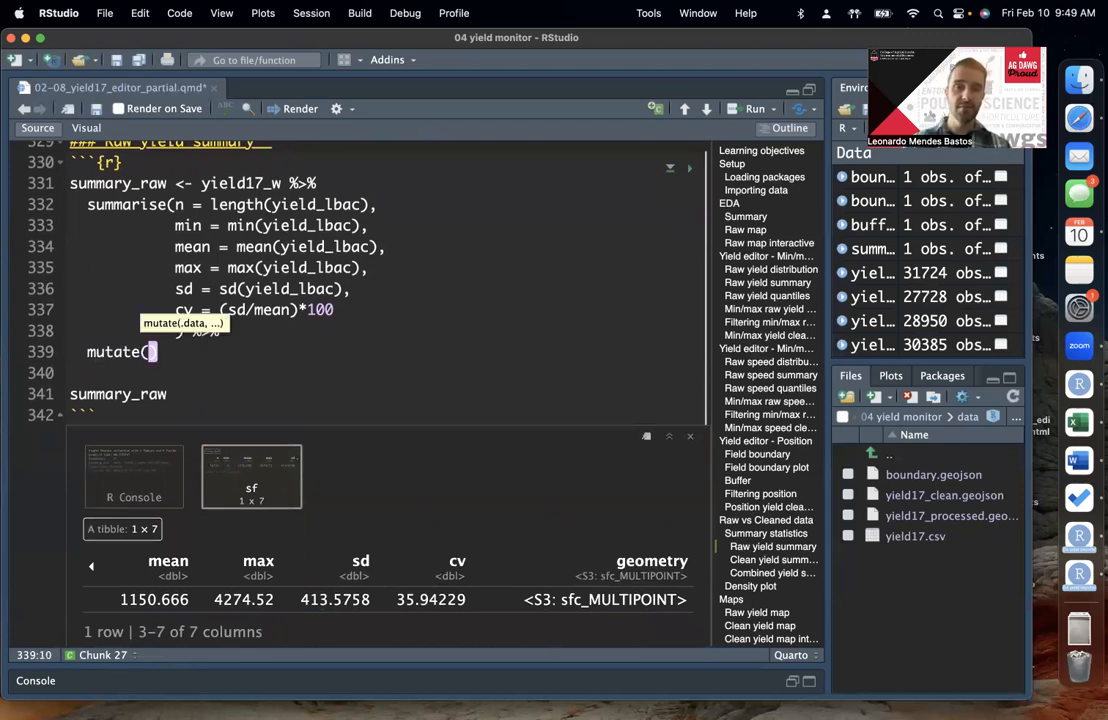
pyautogui.write('data ')
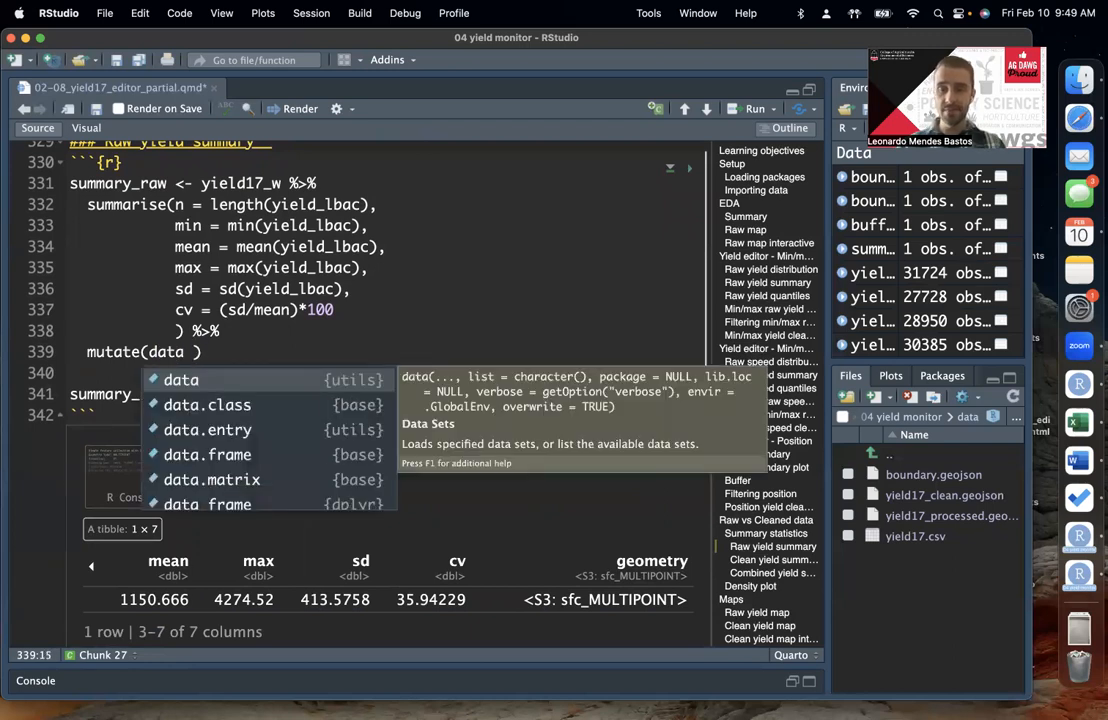
pyautogui.write('= "')
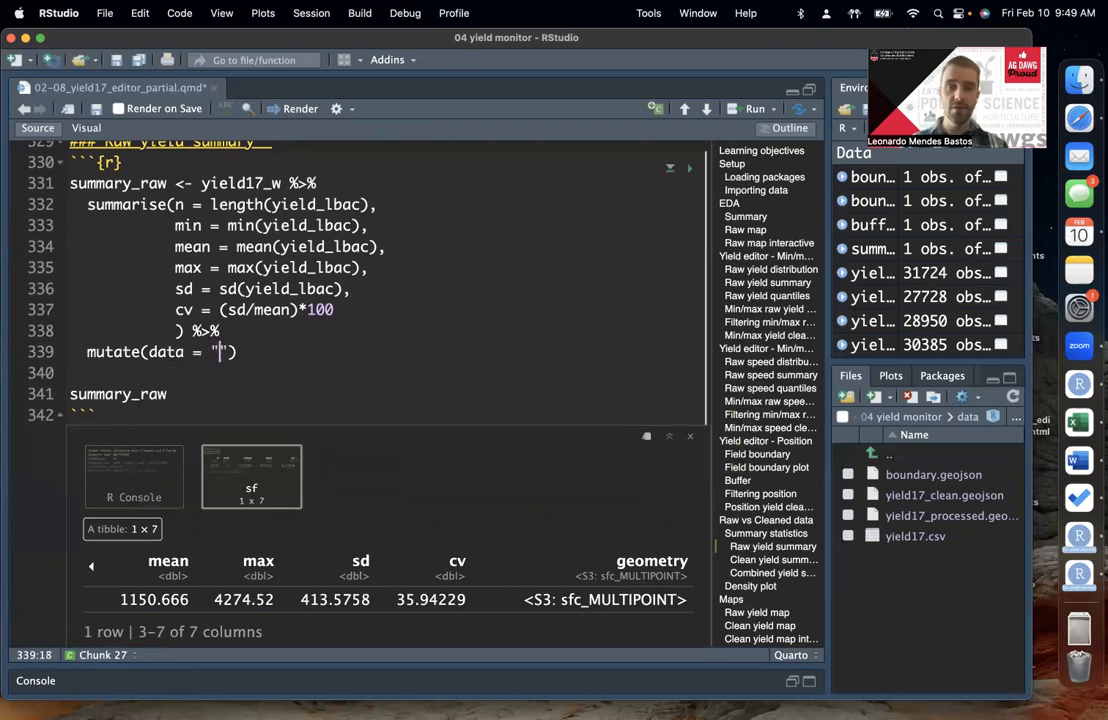
pyautogui.write('raw"')
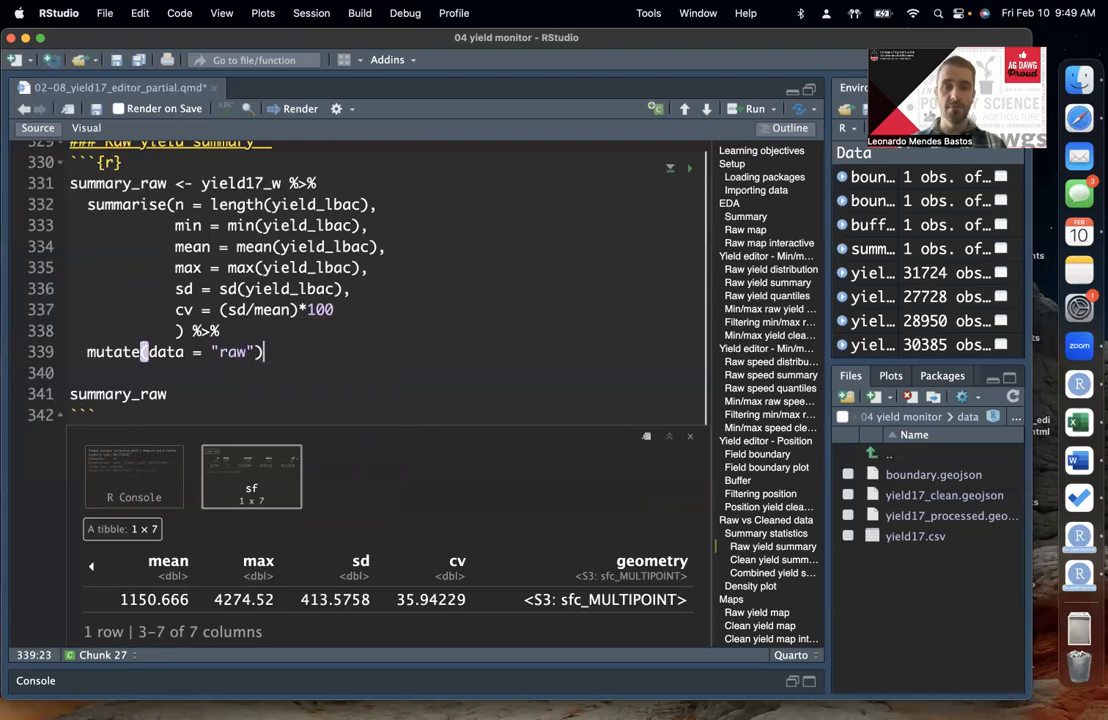
pyautogui.write(')')
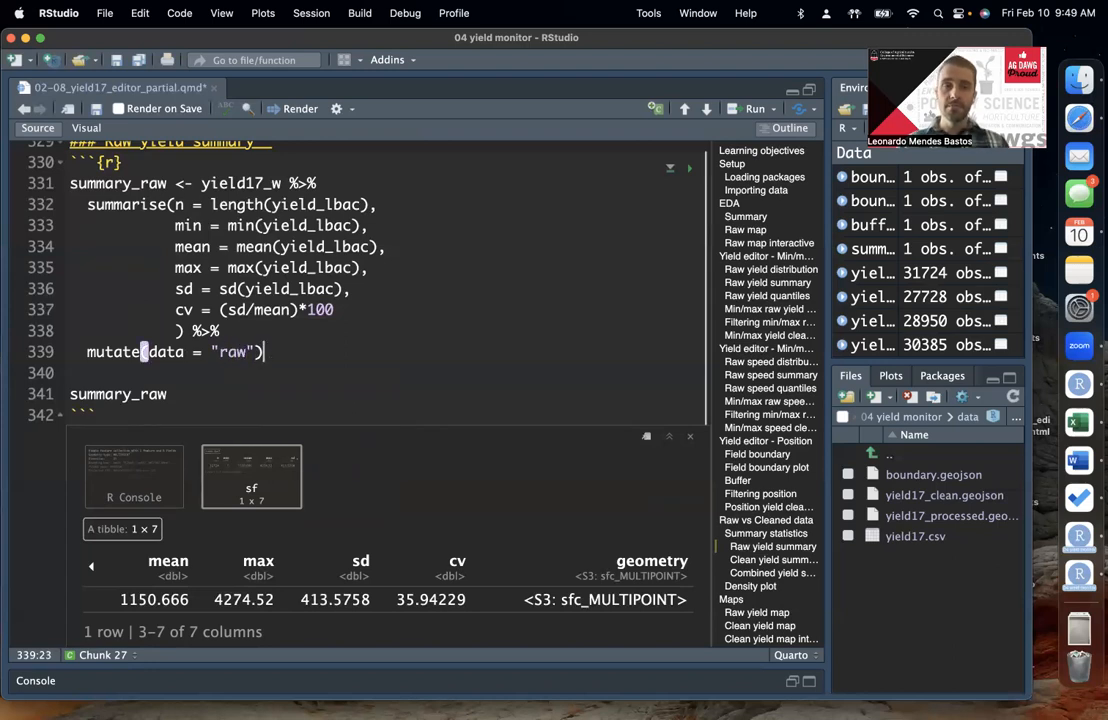
# Step: Rerun and print summary_raw, and show the new data column at the end of its output table
pyautogui.press('super+shift+Return')
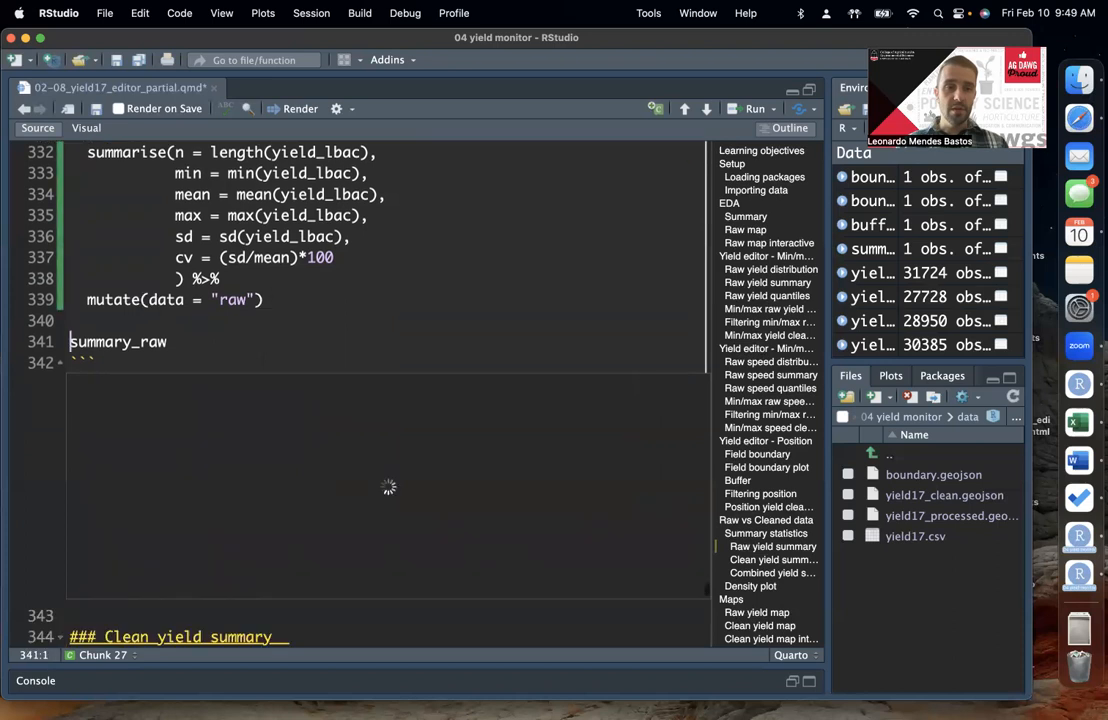
pyautogui.scroll(1, 631, 541)
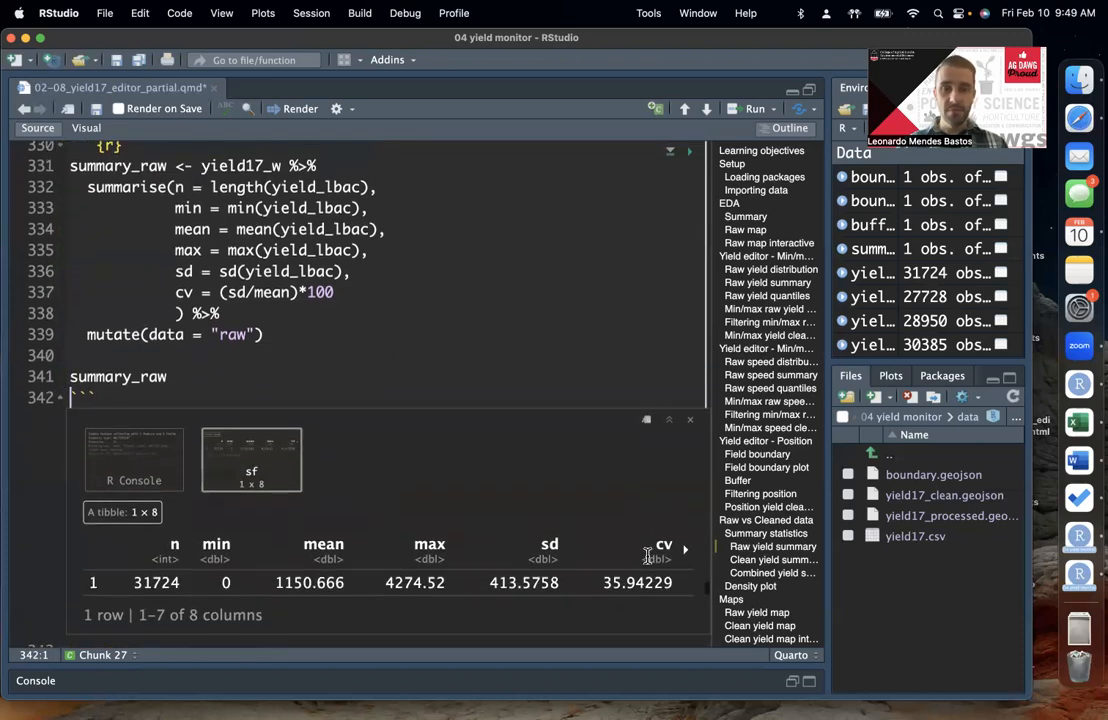
pyautogui.click(685, 549)
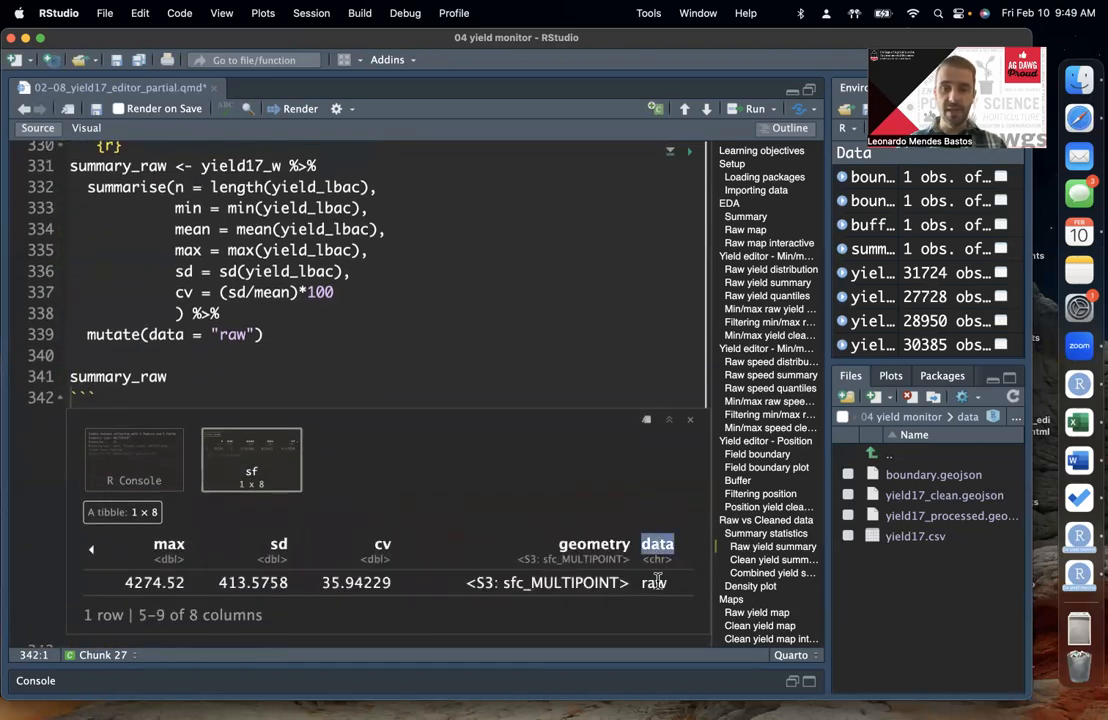
# Step: Pipe the mutate() line with %>% into an empty dplyr::select() call on the next line
pyautogui.click(314, 340)
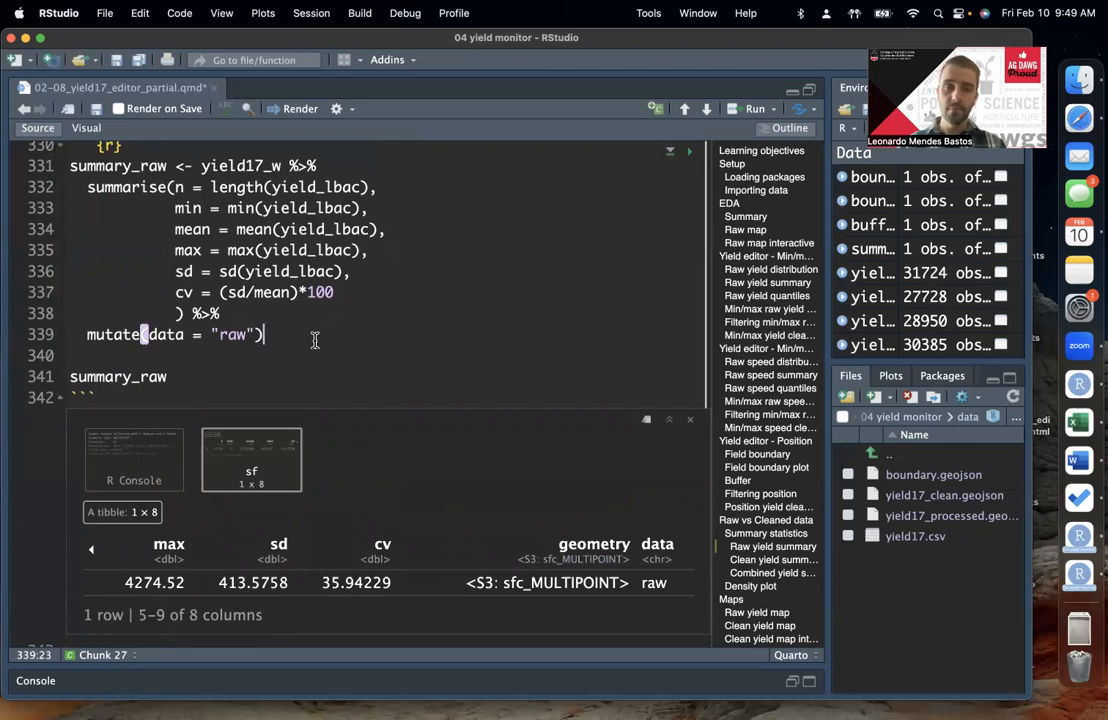
pyautogui.scroll(1, 360, 370)
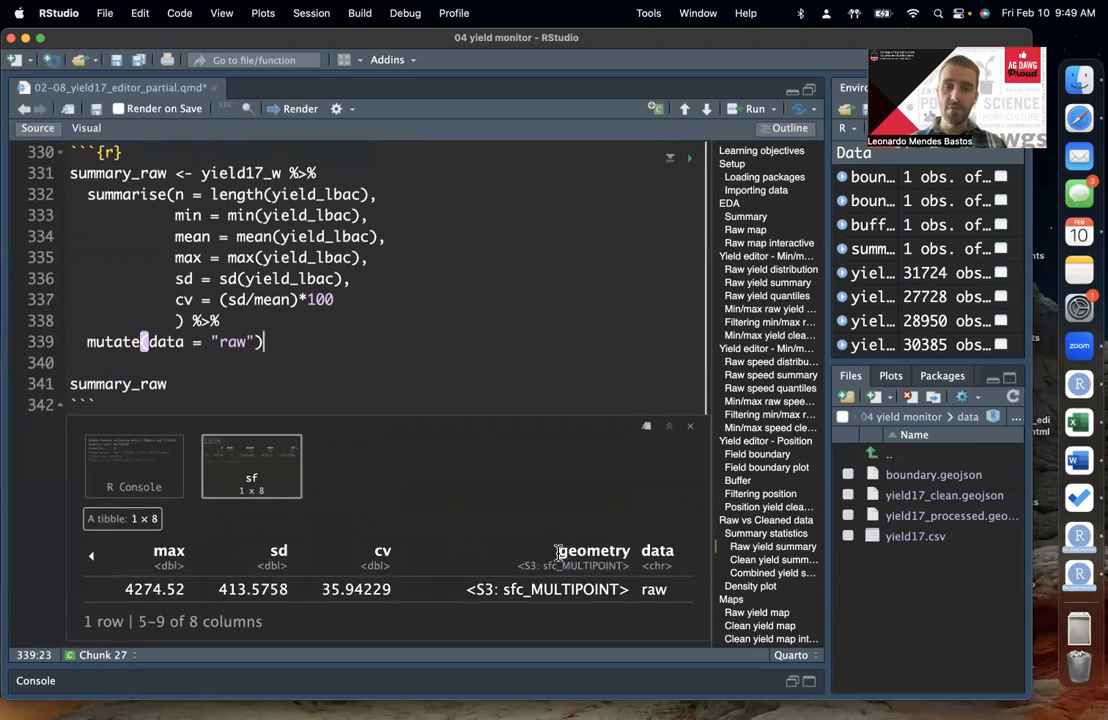
pyautogui.moveTo(556, 549); pyautogui.dragTo(584, 580)
pyautogui.click(350, 340)
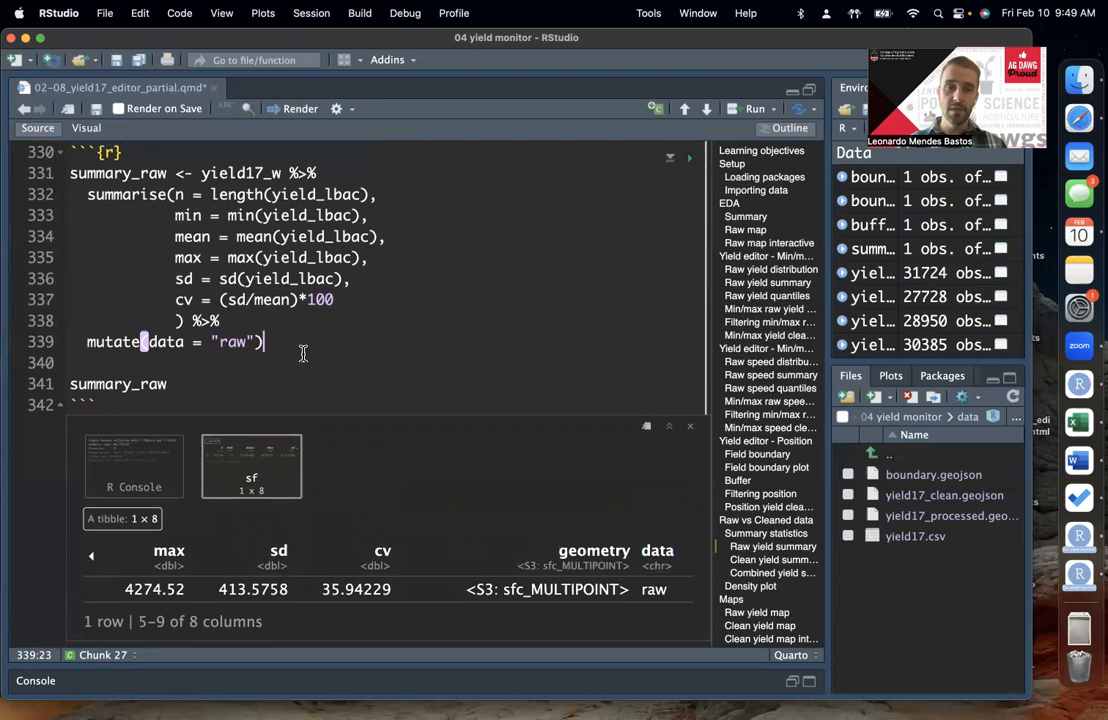
pyautogui.write('%>%')
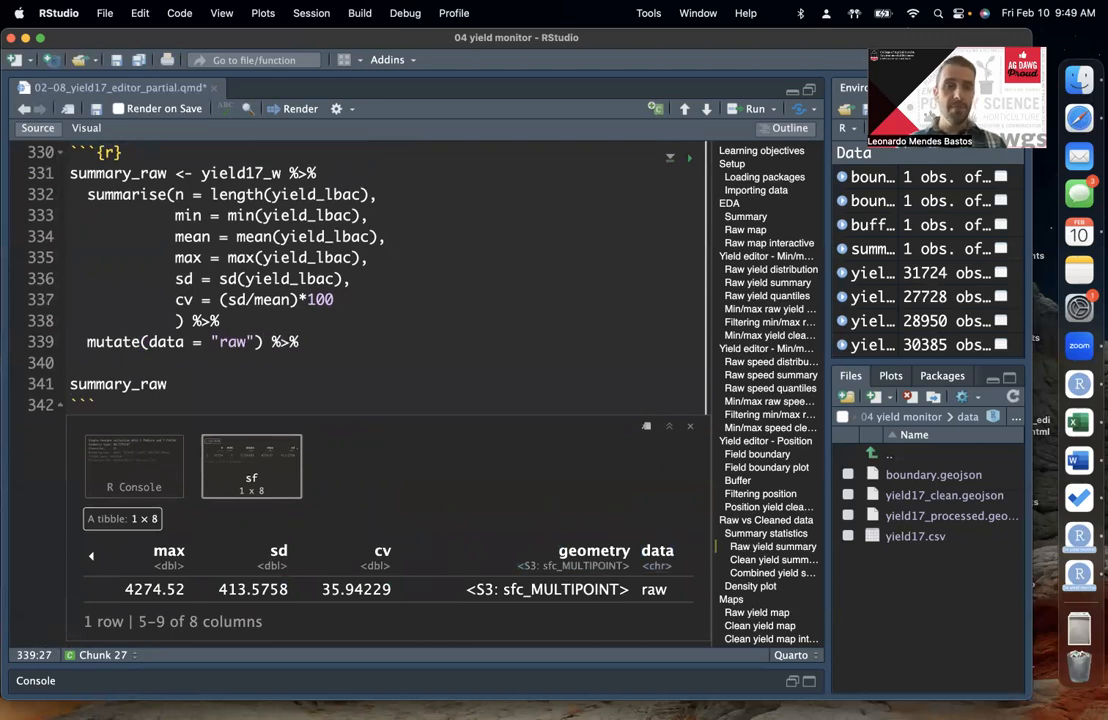
pyautogui.press('Return')
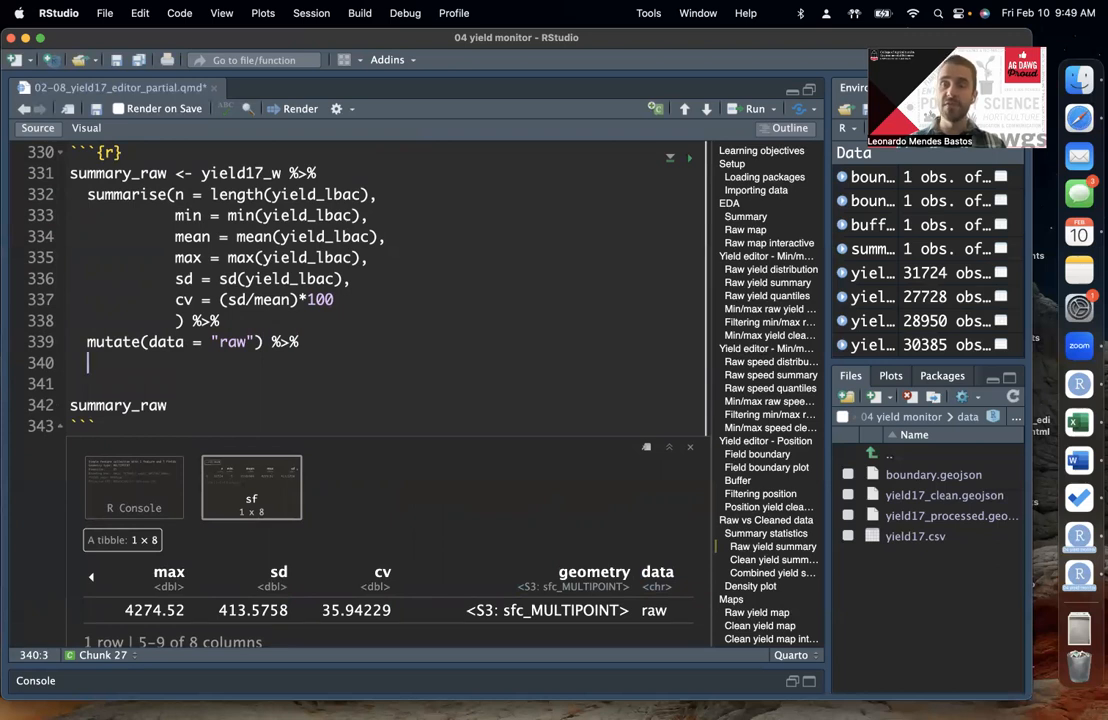
pyautogui.write('dplyr::se')
pyautogui.press('Tab')
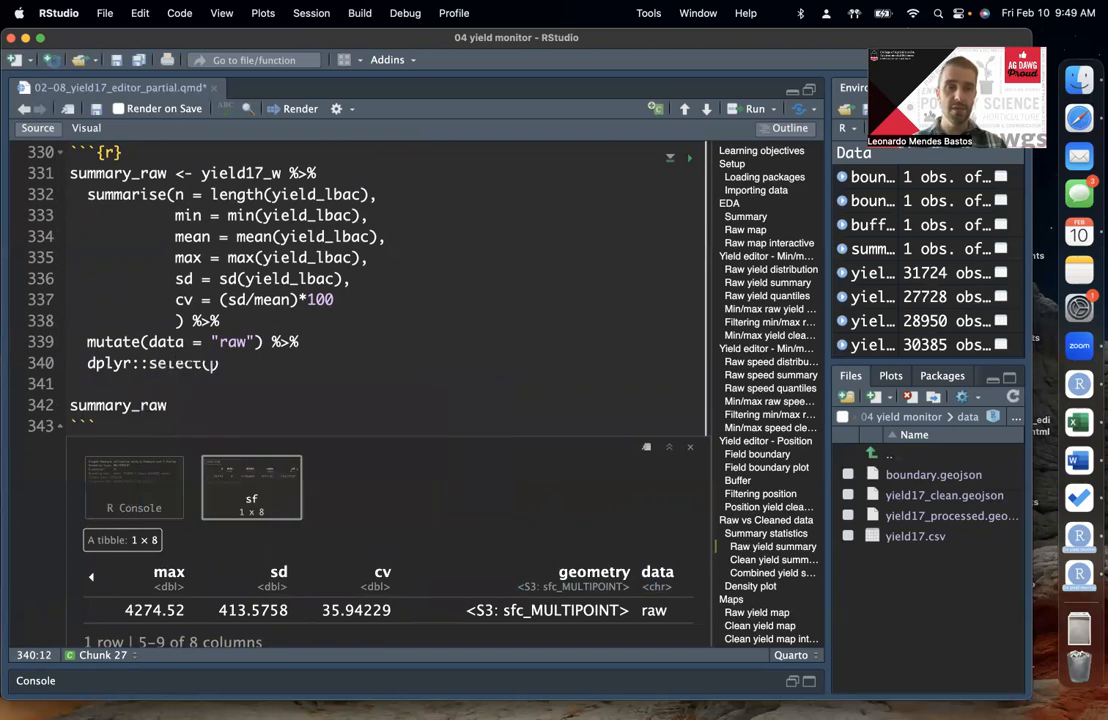
pyautogui.press('Right')
pyautogui.press('Left')
pyautogui.press('Right')
pyautogui.press('Left')
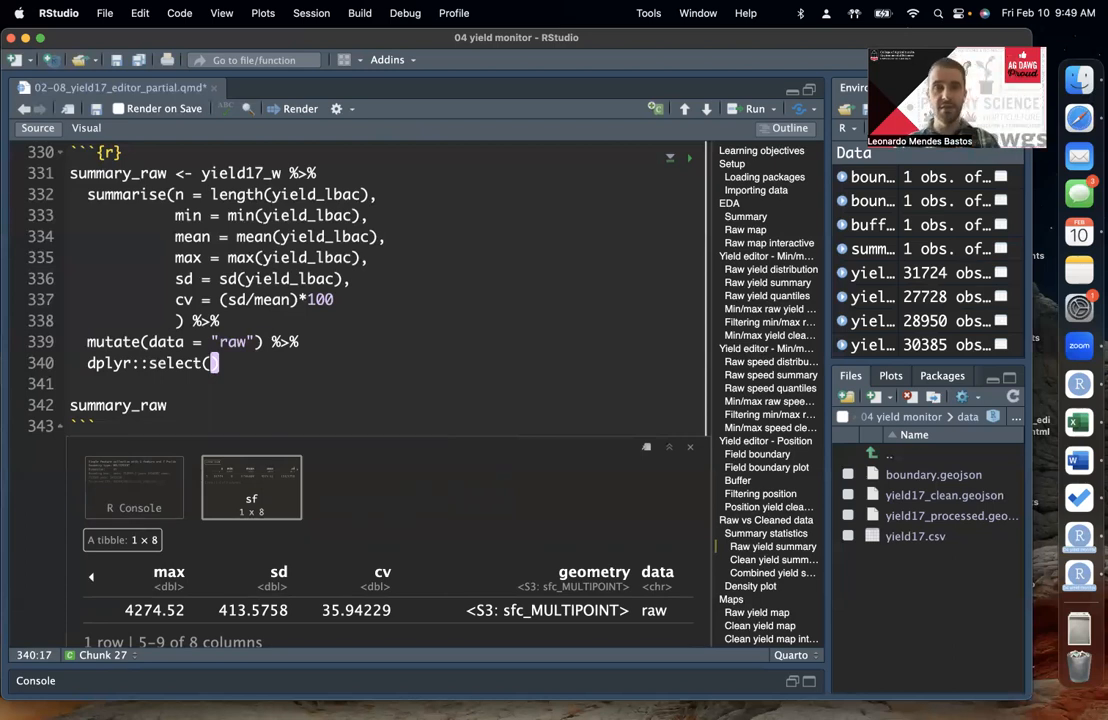
# Step: Give dplyr::select() the arguments data, everything() to put data first, then rerun and print summary_raw
pyautogui.write('data,')
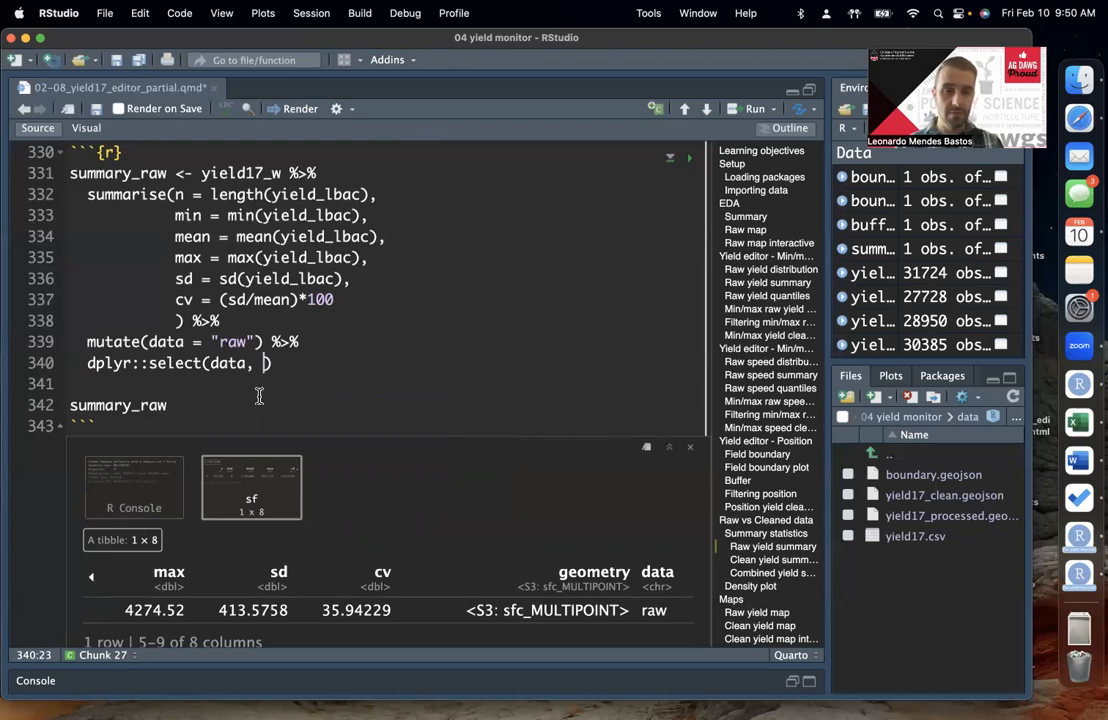
pyautogui.write('eve')
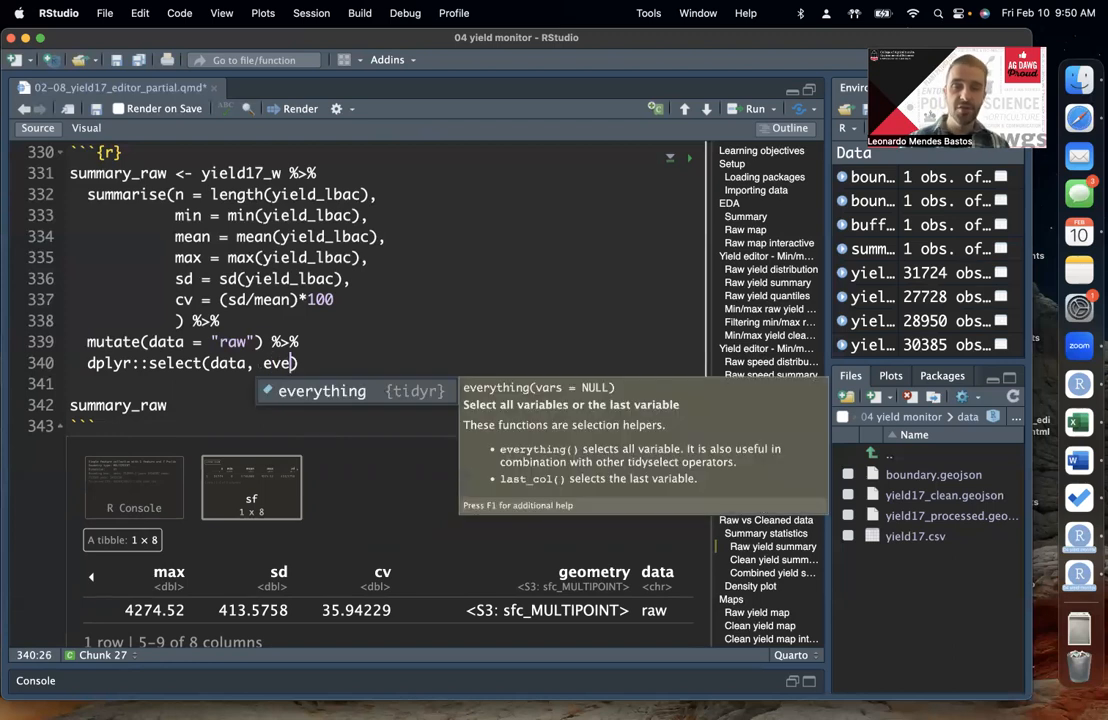
pyautogui.press('Tab')
pyautogui.press('Right')
pyautogui.press('Right')
pyautogui.press('Left')
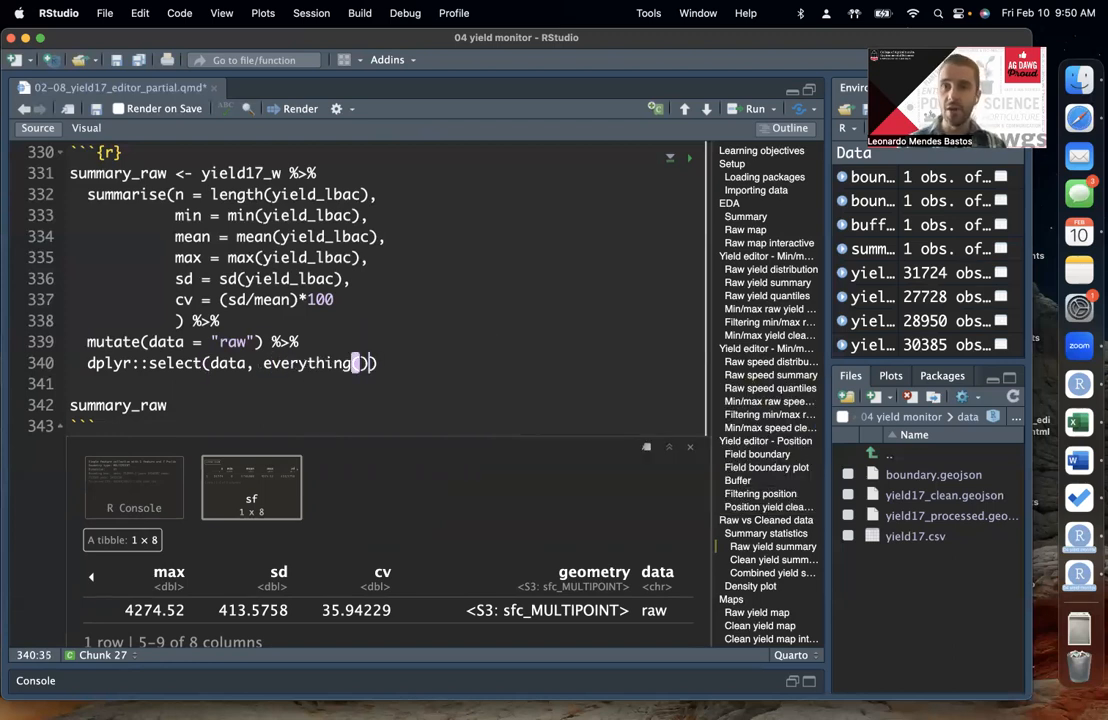
pyautogui.press('Right')
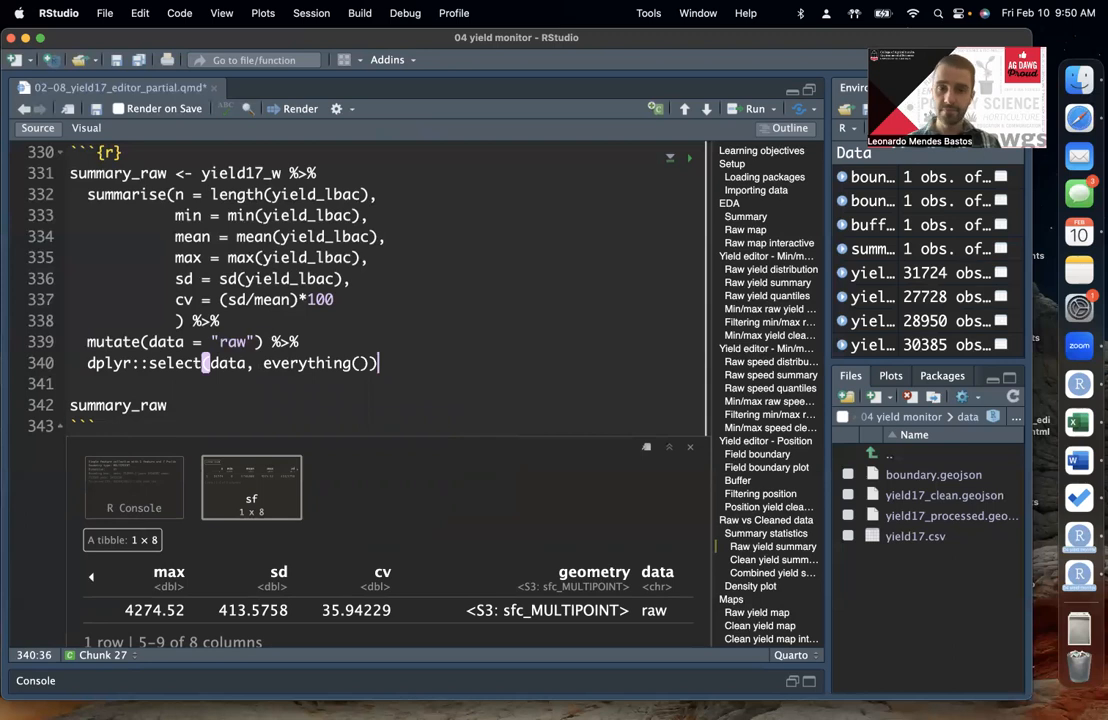
pyautogui.press('super+Return')
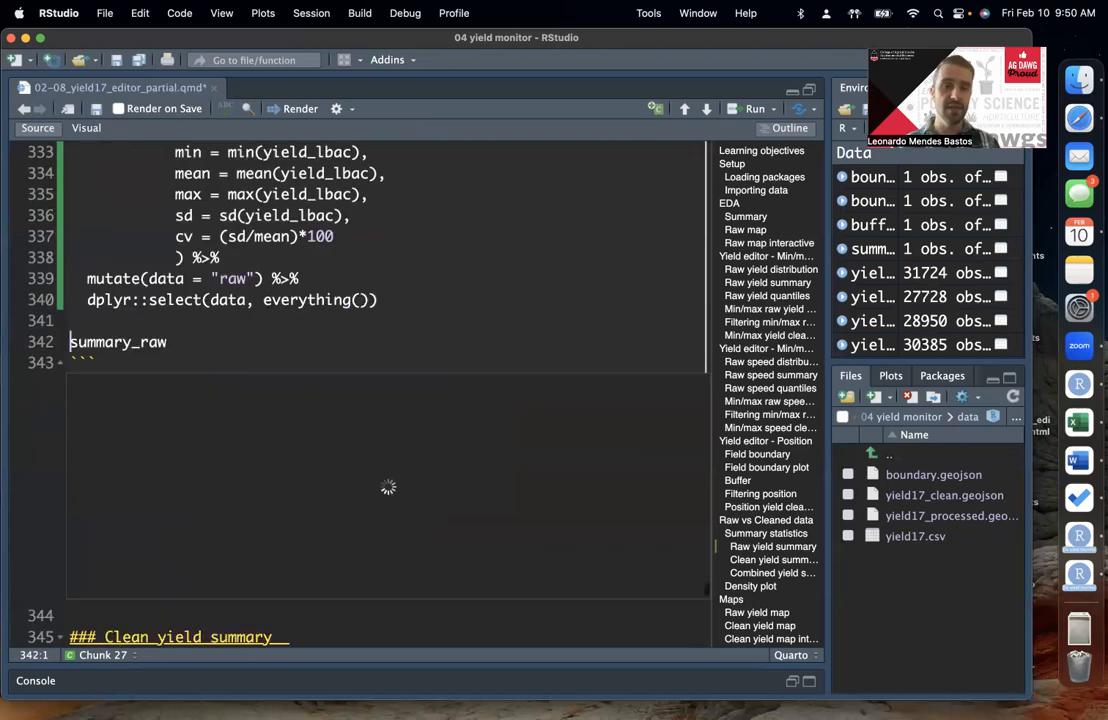
pyautogui.press('super+Return')
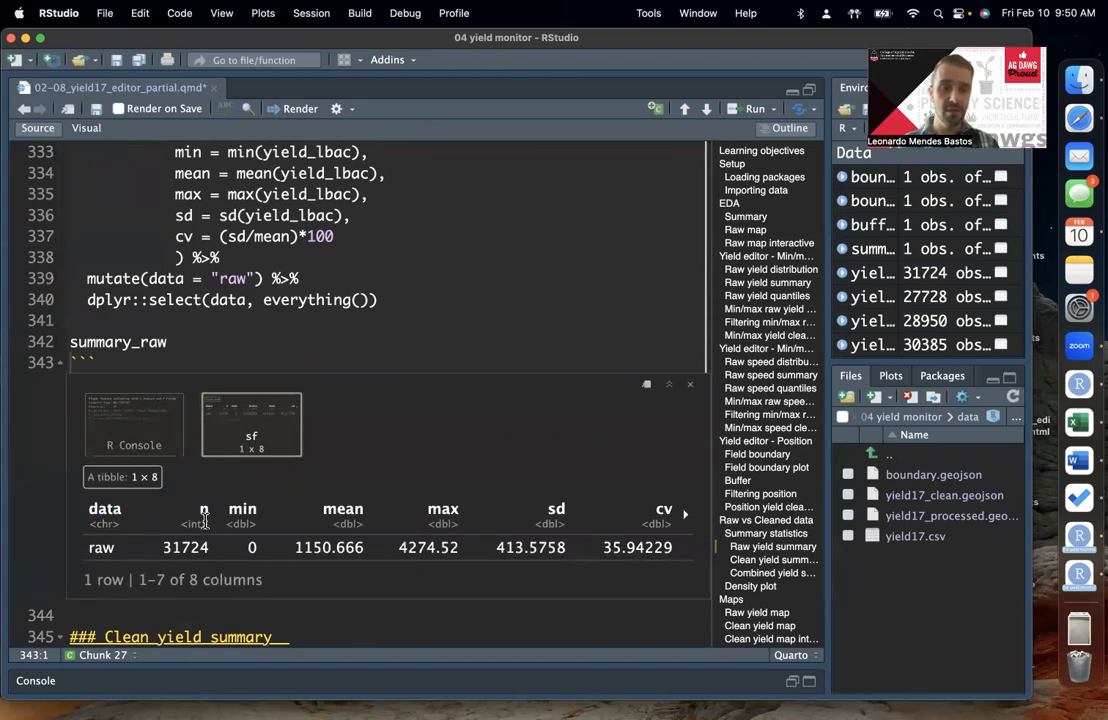
# Step: Page through the summary_raw output table to its last columns and back, and compare it with the raw summary code above
pyautogui.click(686, 517)
pyautogui.click(686, 517)
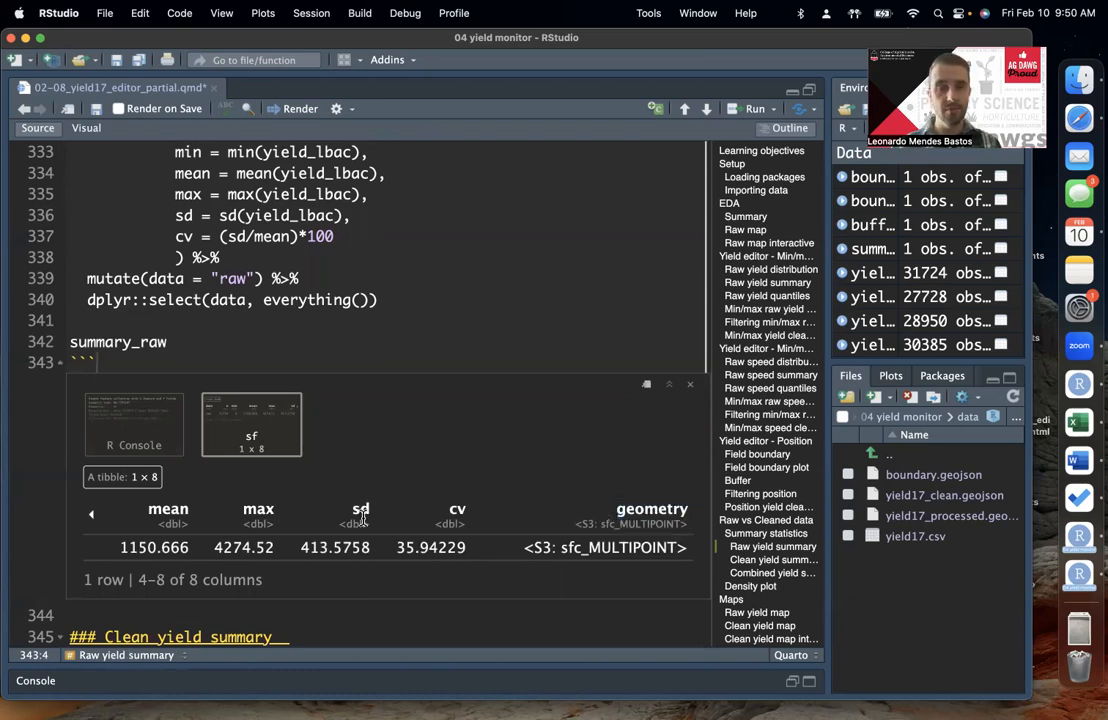
pyautogui.click(90, 513)
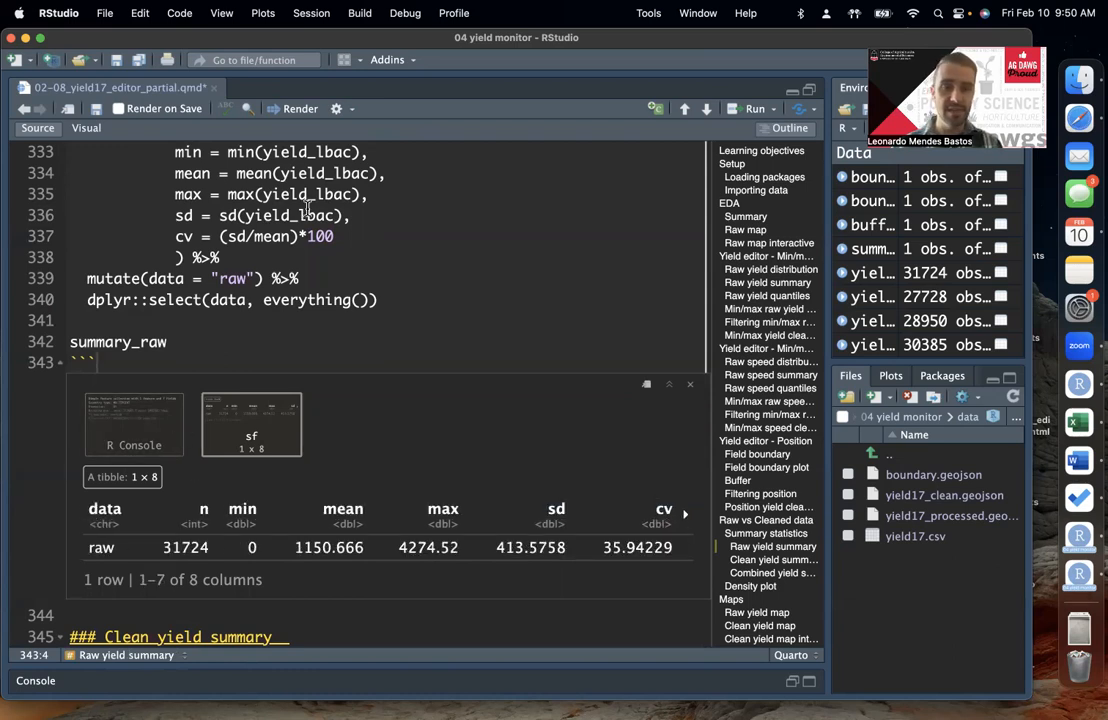
pyautogui.click(401, 278)
pyautogui.click(406, 305)
pyautogui.click(424, 249)
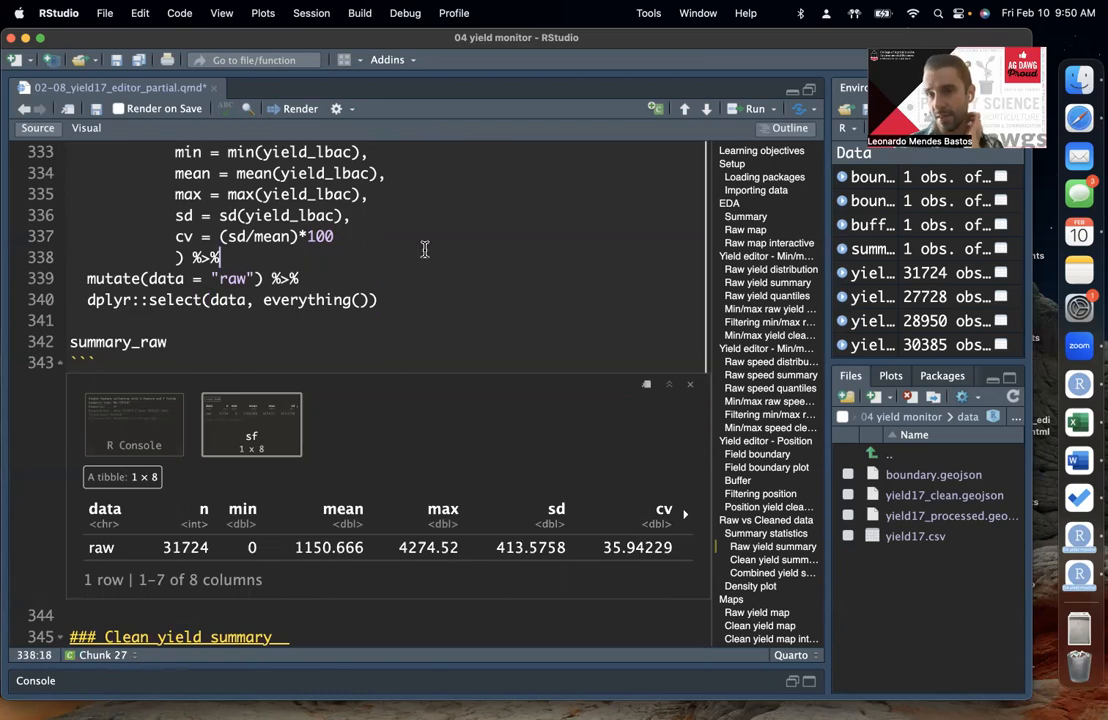
pyautogui.scroll(2, 424, 249)
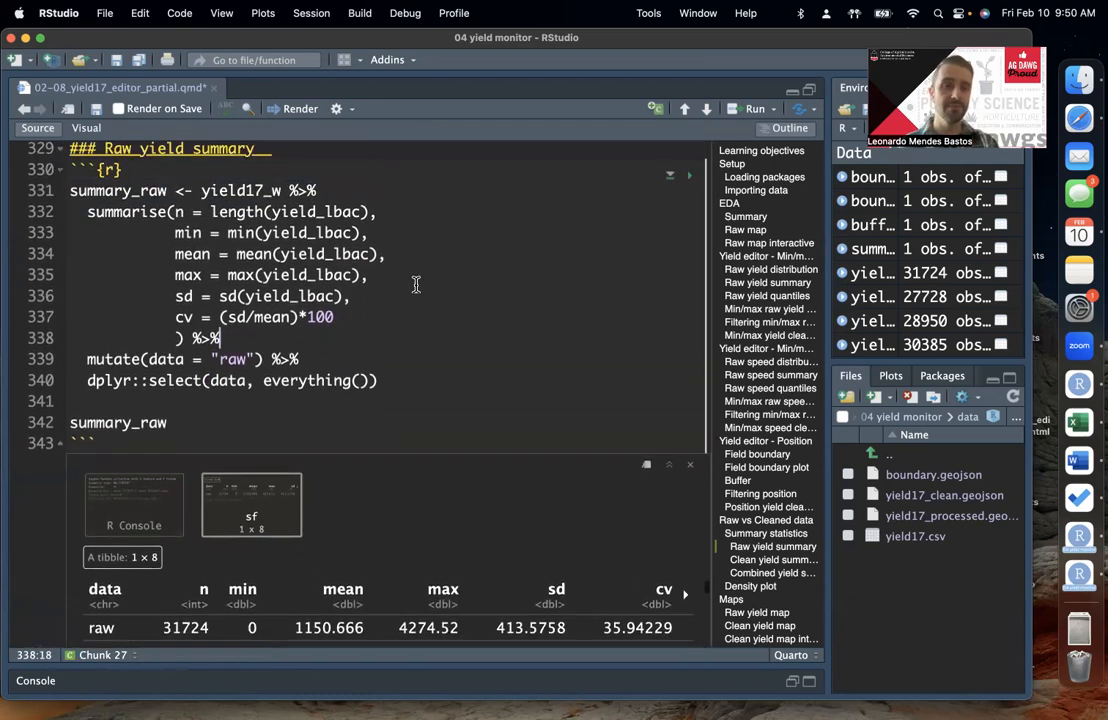
pyautogui.scroll(-2, 368, 430)
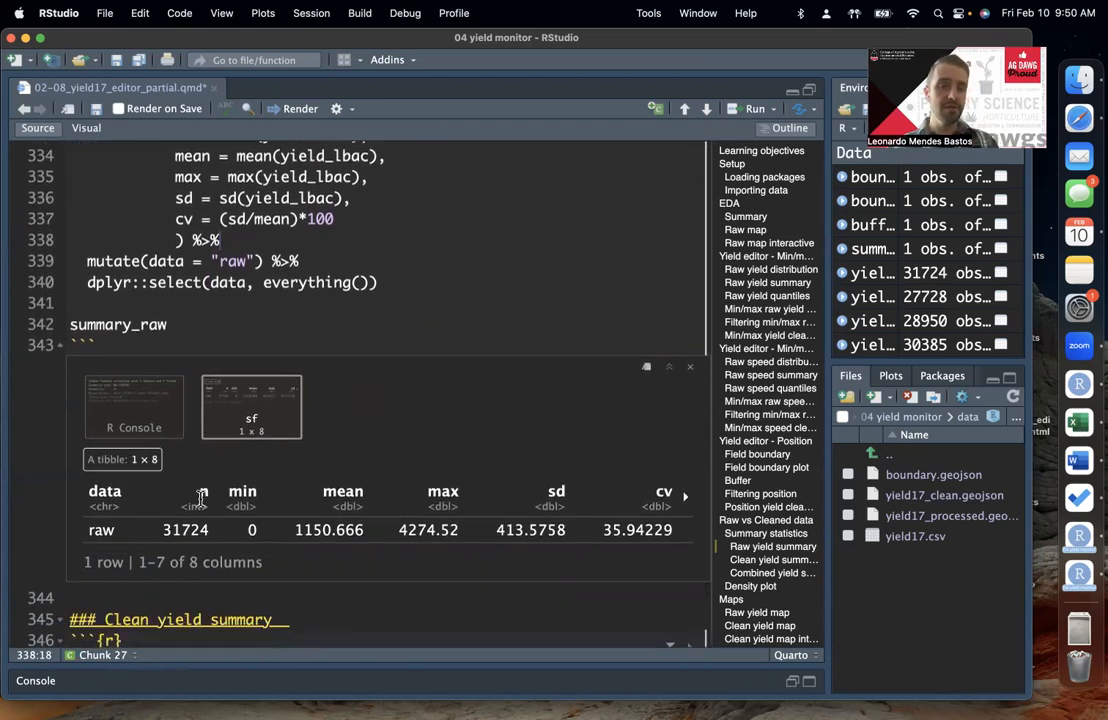
pyautogui.scroll(1, 284, 506)
pyautogui.scroll(3, 284, 506)
pyautogui.scroll(-3, 283, 507)
pyautogui.scroll(1, 283, 507)
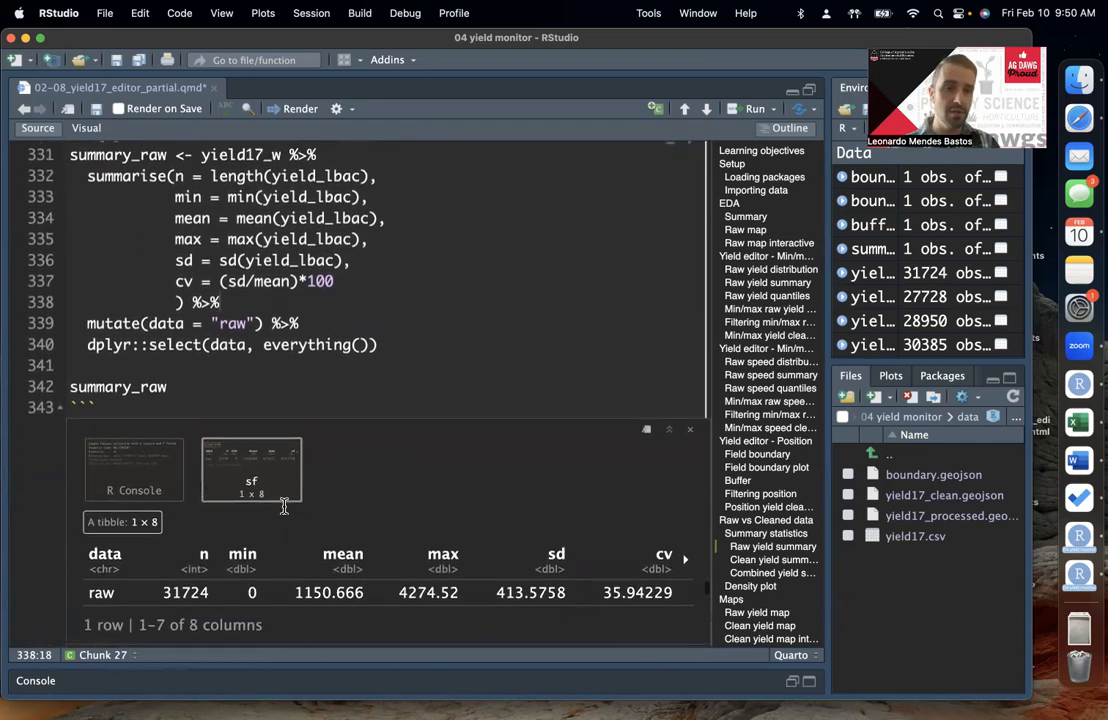
# Step: Examine the raw row's n, min, mean, max, sd and cv values in the summary_raw output table
pyautogui.doubleClick(186, 590)
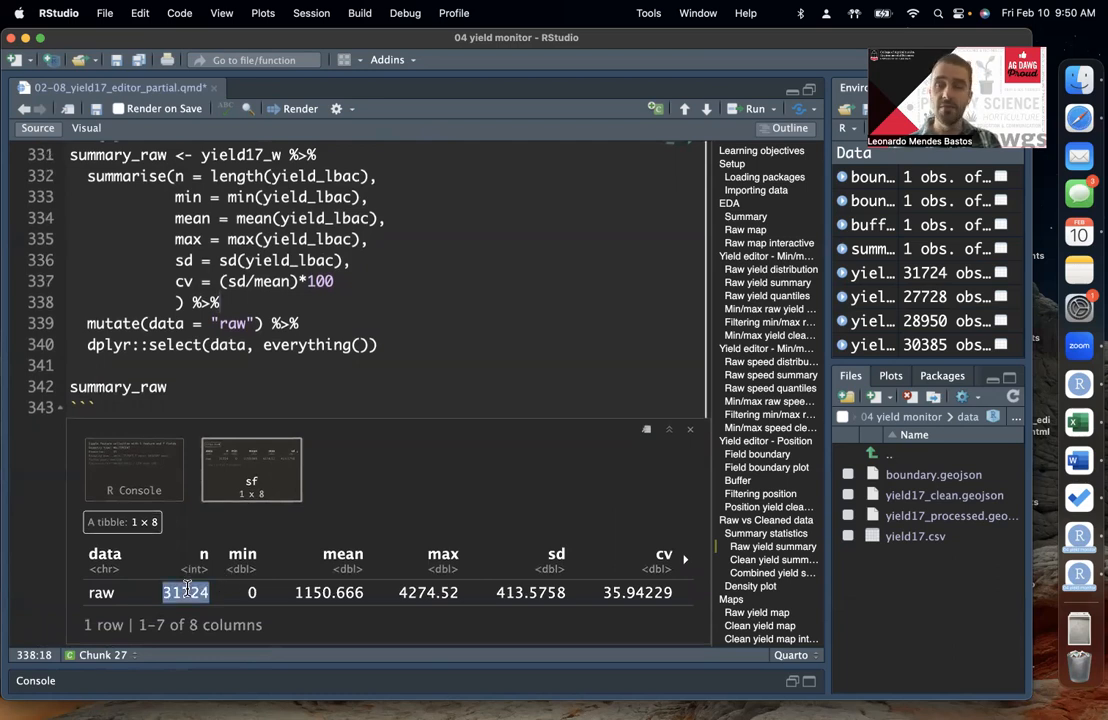
pyautogui.click(195, 591)
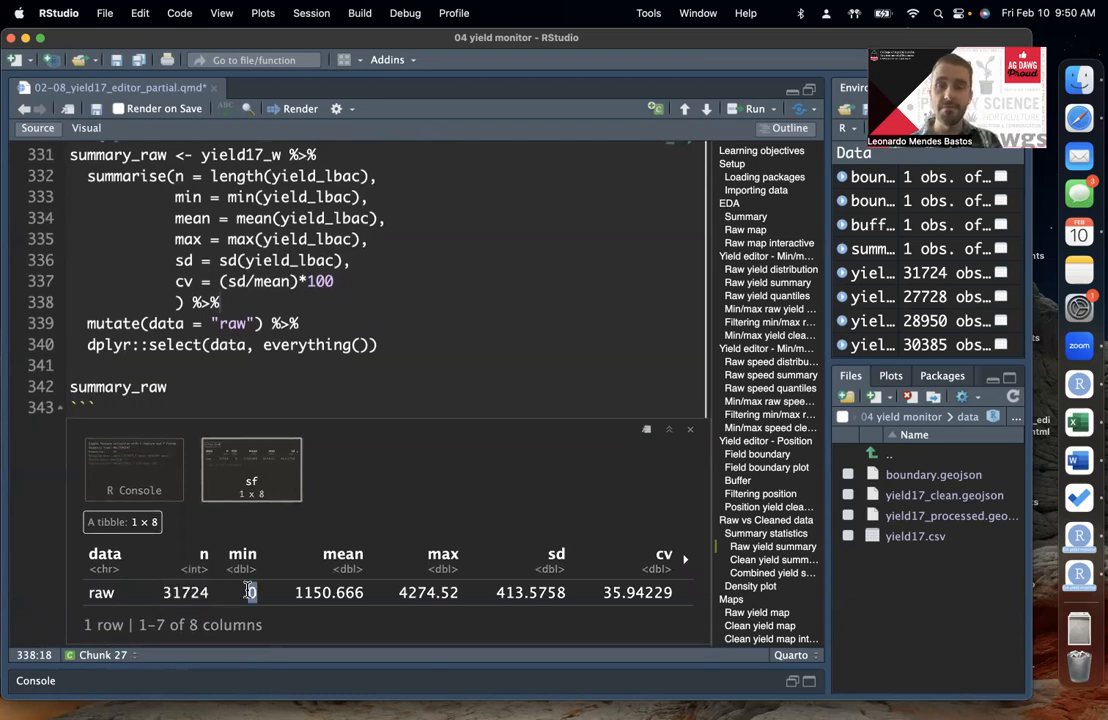
pyautogui.click(350, 581)
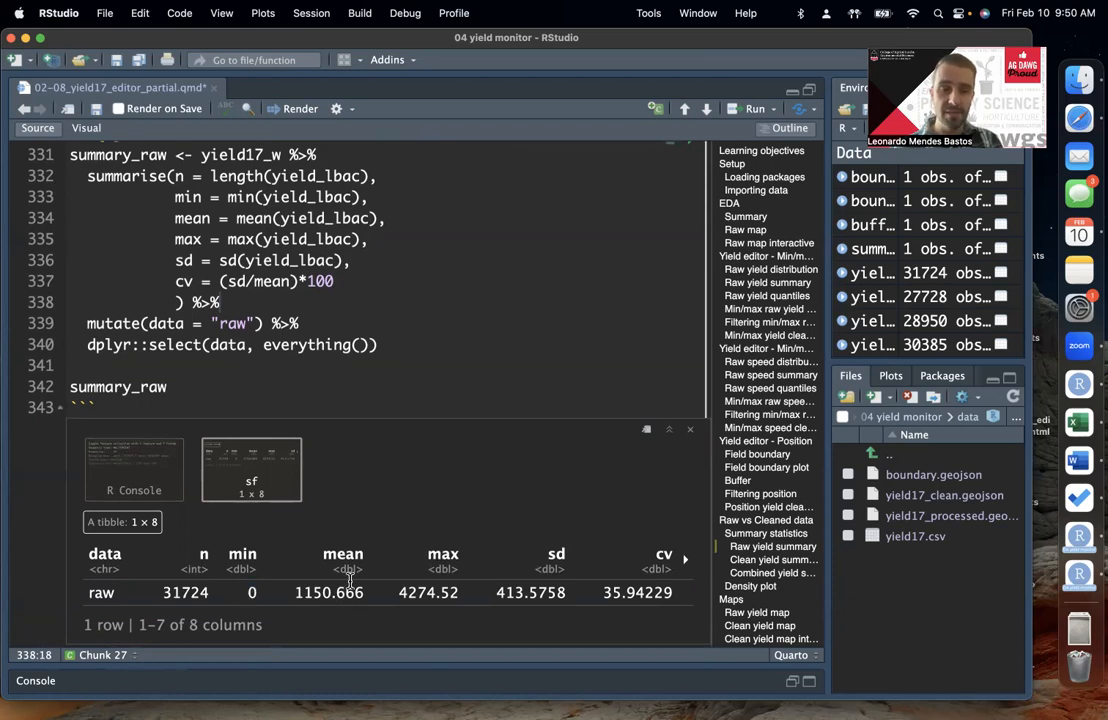
pyautogui.doubleClick(428, 592)
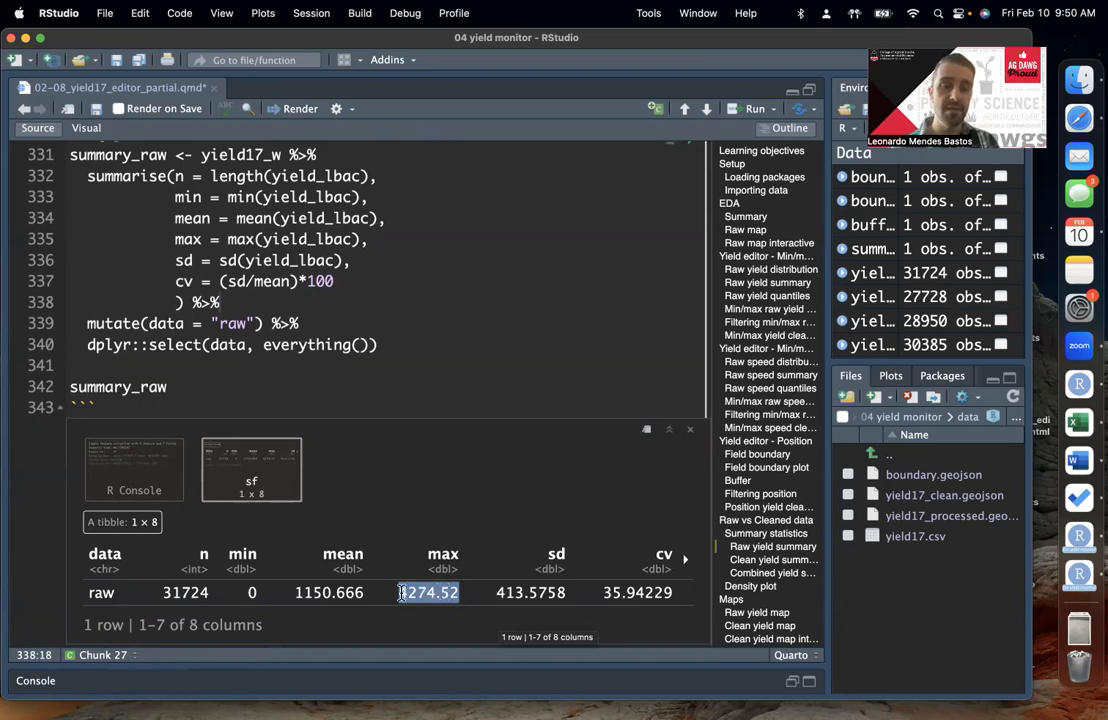
pyautogui.doubleClick(330, 590)
pyautogui.click(331, 585)
pyautogui.doubleClick(307, 600)
pyautogui.doubleClick(411, 601)
pyautogui.doubleClick(534, 598)
pyautogui.click(439, 575)
pyautogui.doubleClick(437, 592)
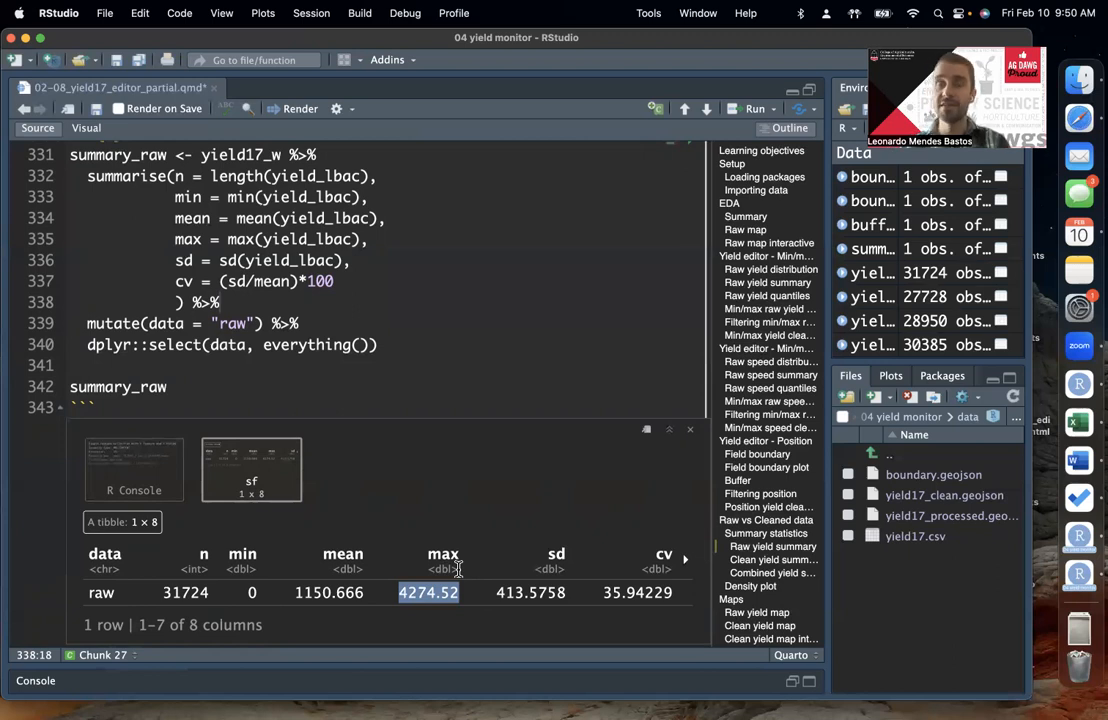
pyautogui.click(361, 594)
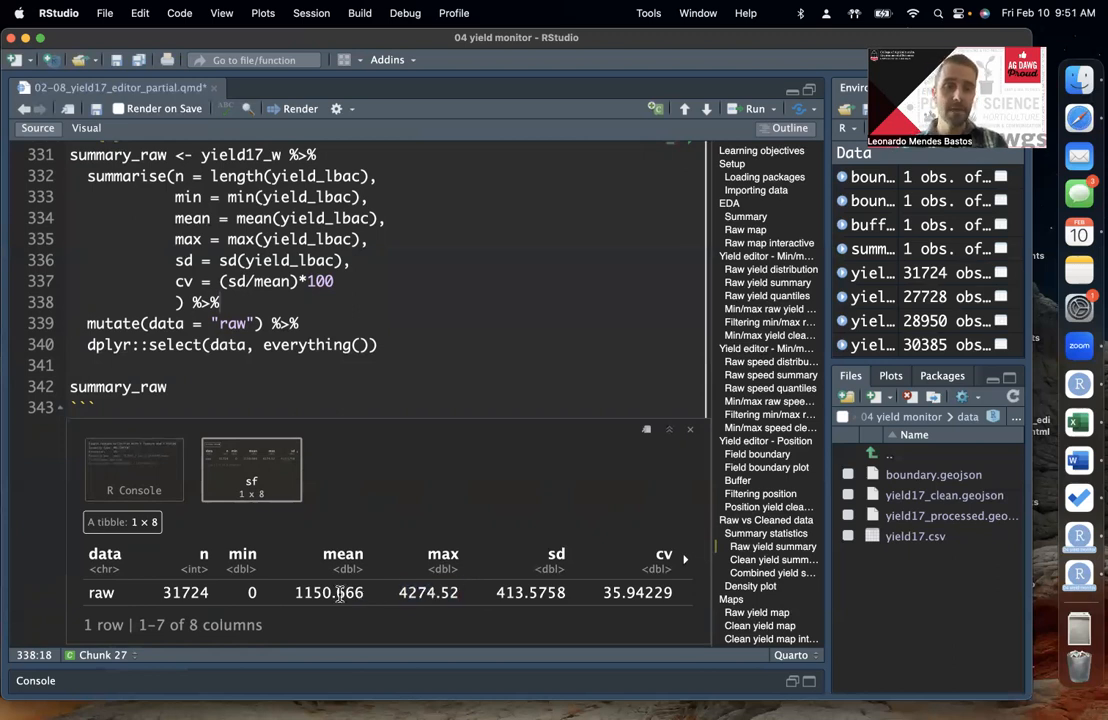
pyautogui.doubleClick(340, 594)
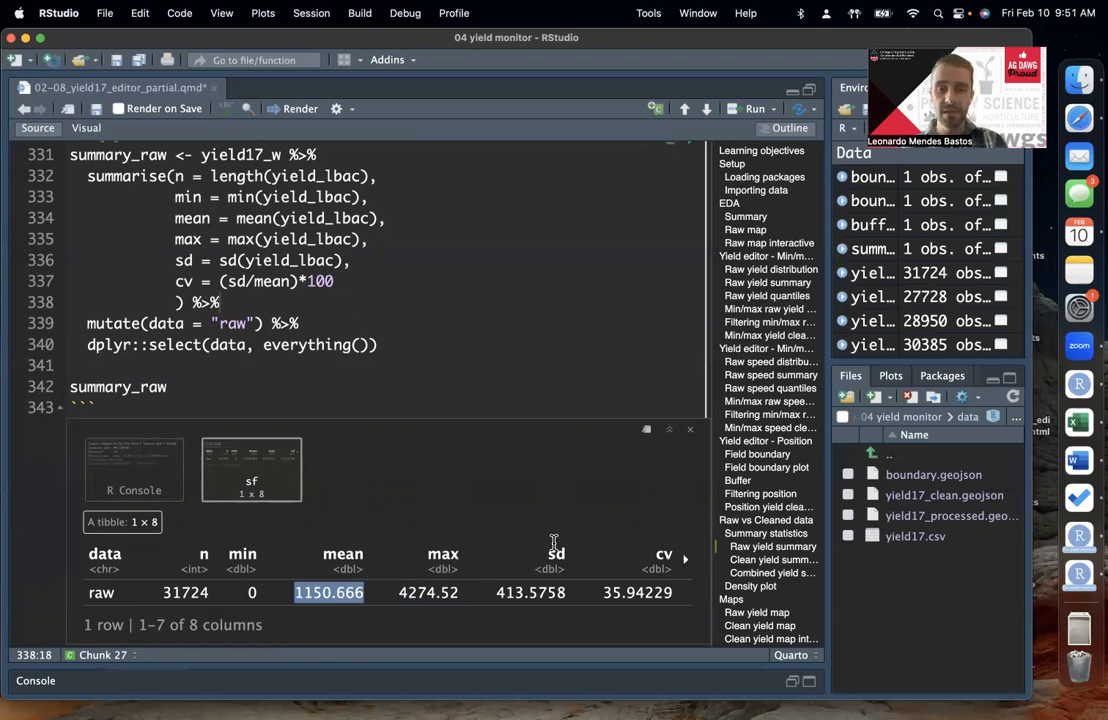
pyautogui.doubleClick(531, 593)
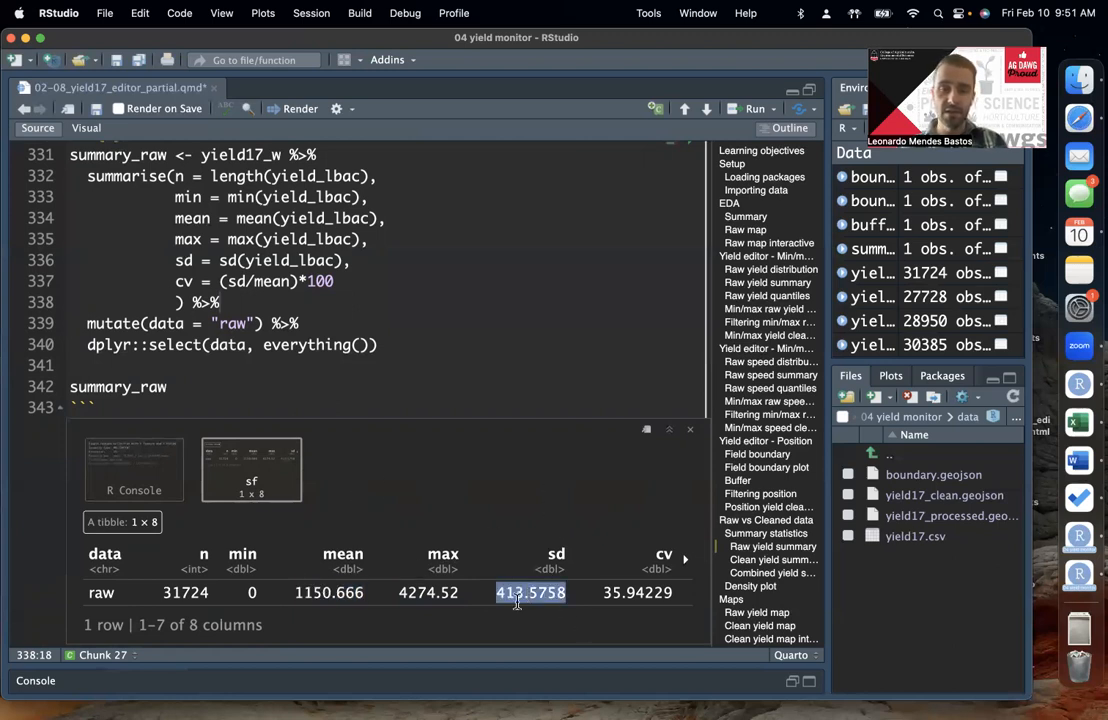
pyautogui.click(555, 593)
pyautogui.doubleClick(529, 593)
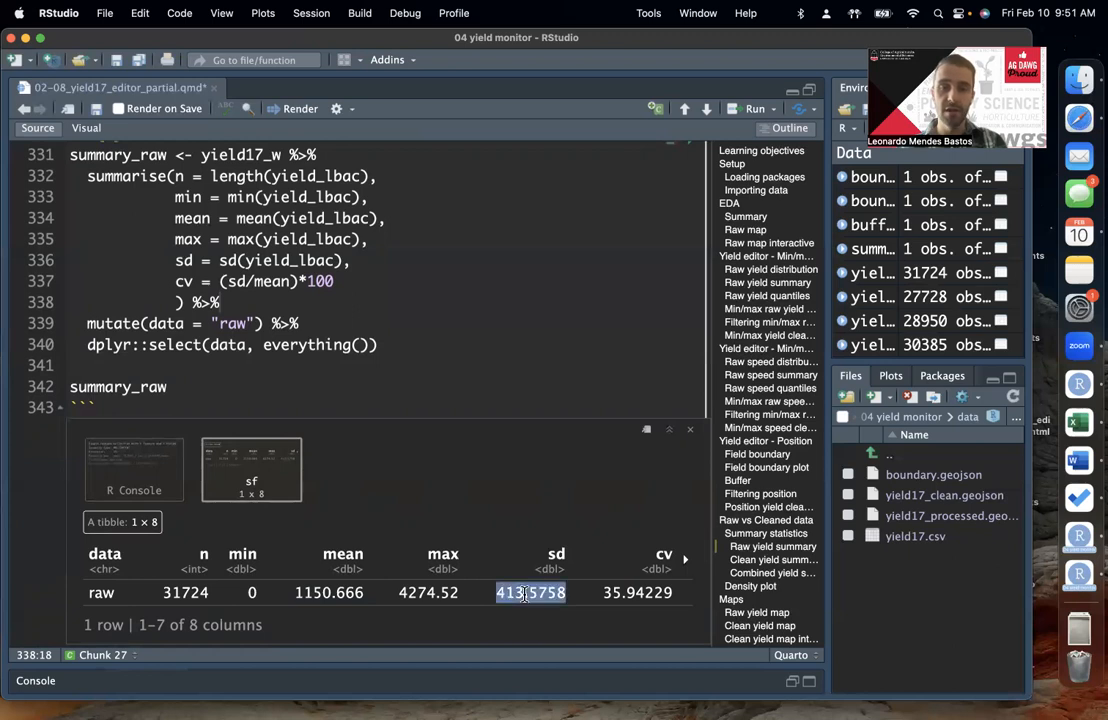
pyautogui.doubleClick(636, 593)
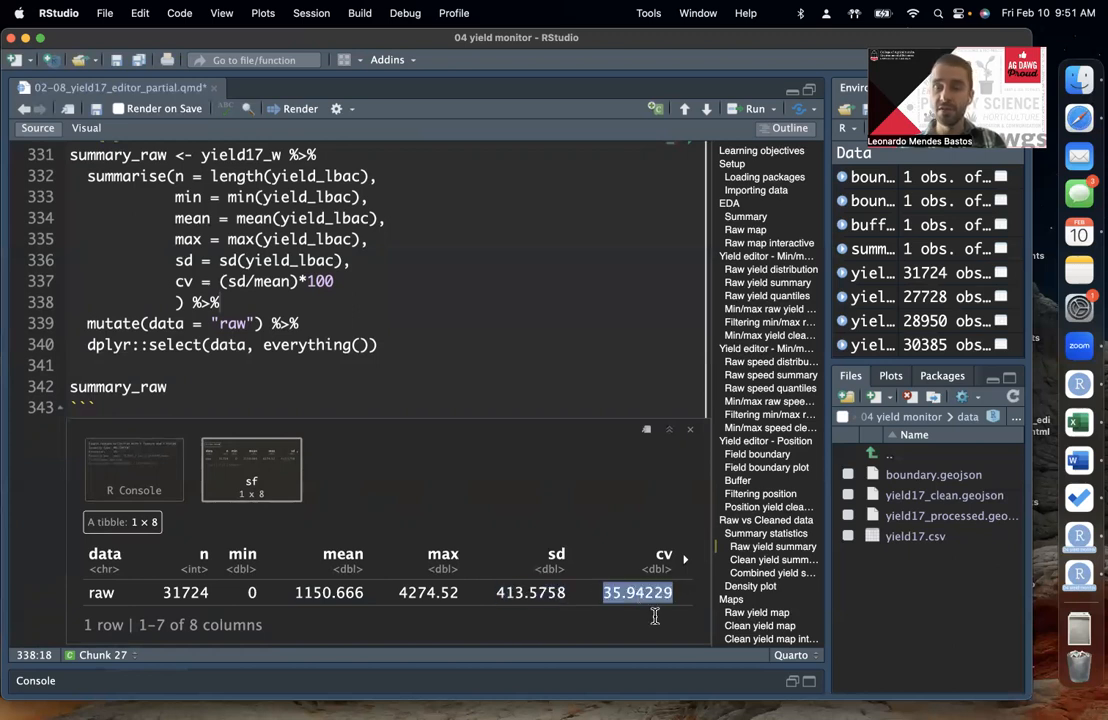
# Step: Read through the summary_filtered code in the Clean yield summary chunk, from its placeholder data source to the dplyr::select() line
pyautogui.click(373, 364)
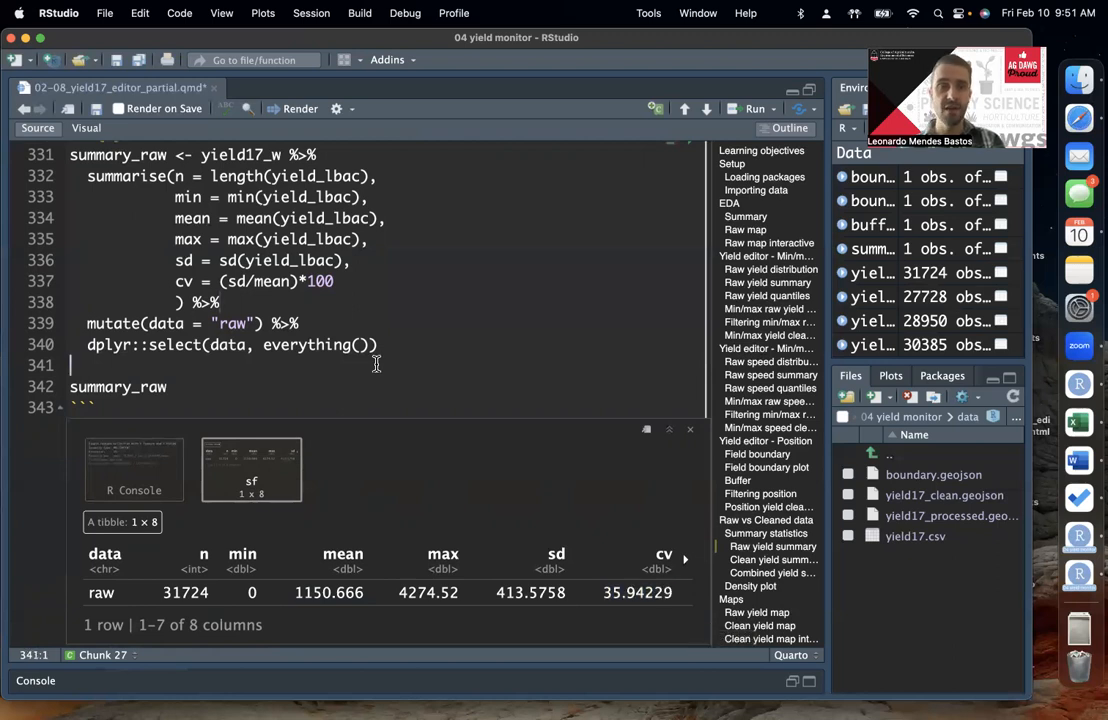
pyautogui.scroll(-10, 376, 364)
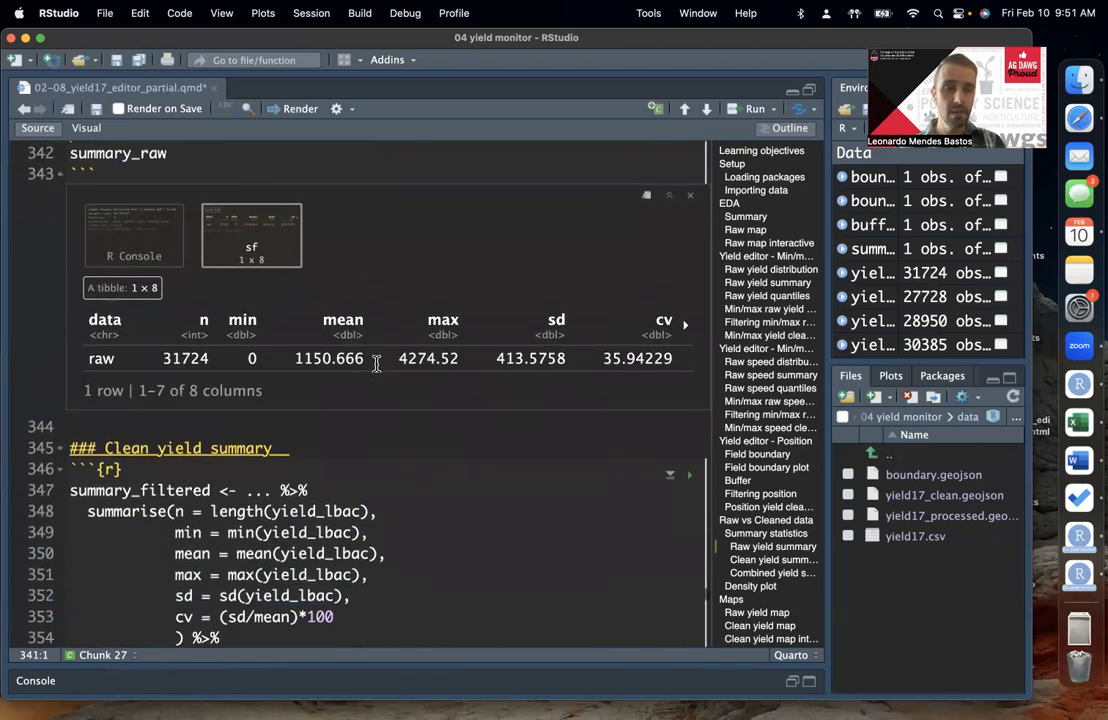
pyautogui.scroll(-4, 376, 364)
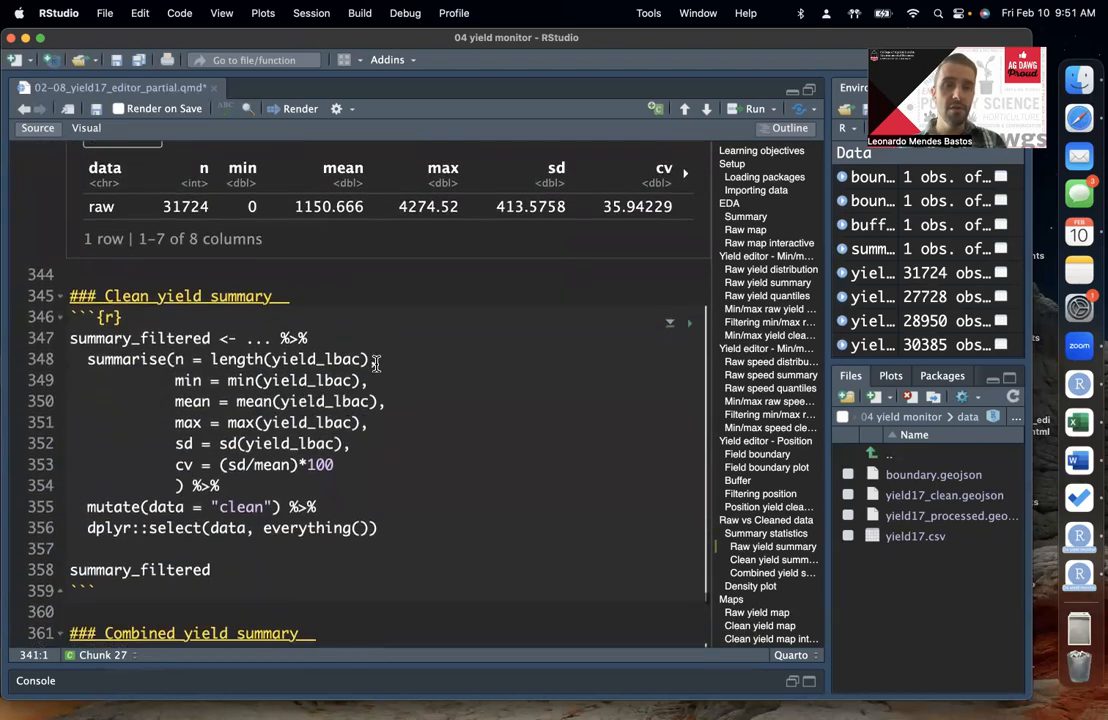
pyautogui.click(388, 317)
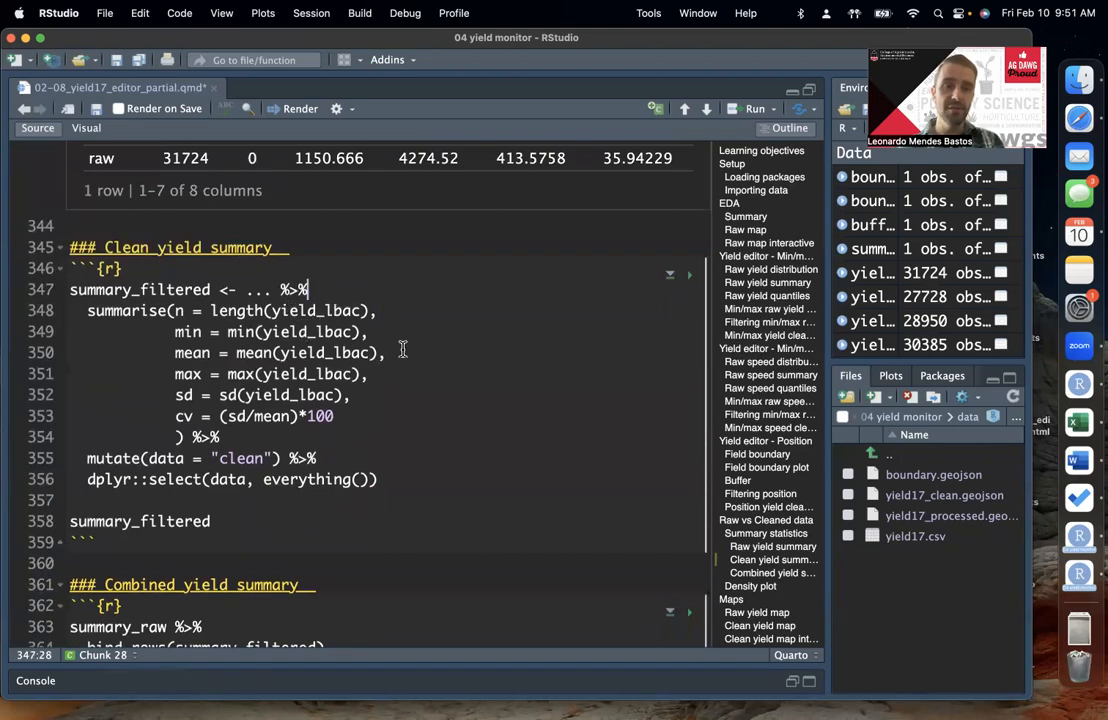
pyautogui.scroll(-1, 420, 360)
pyautogui.click(350, 361)
pyautogui.moveTo(281, 255); pyautogui.dragTo(386, 447)
pyautogui.press('Left')
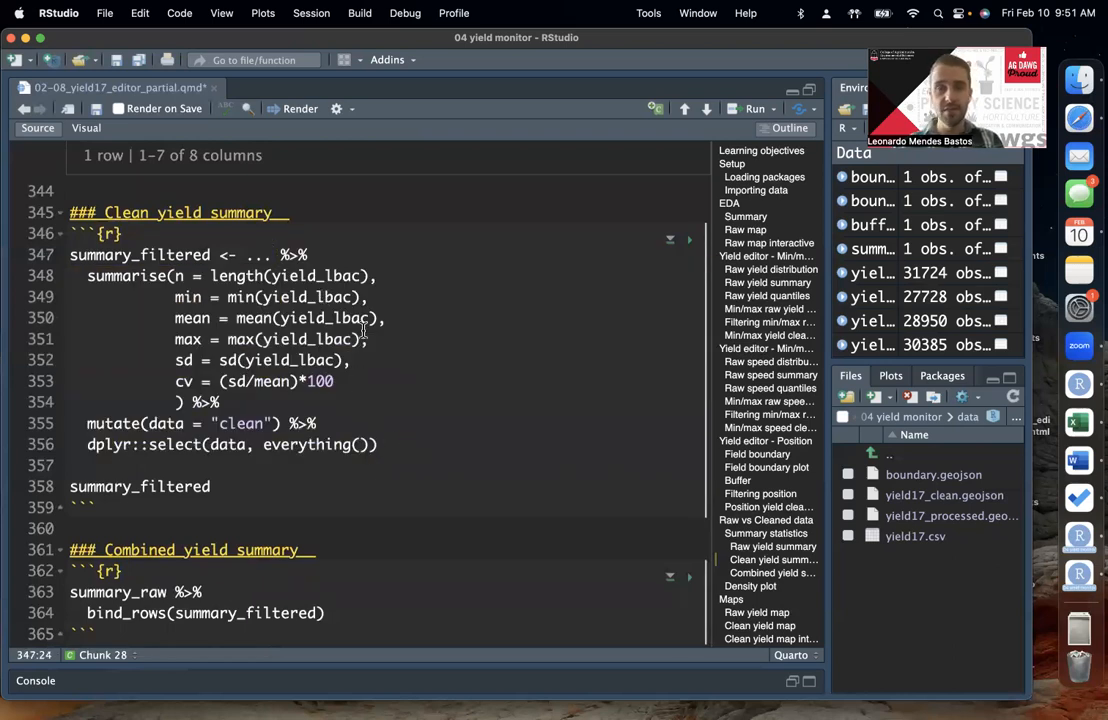
# Step: Replace the ... placeholder in the summary_filtered assignment with the position-filtered dataset yield17_w_pf
pyautogui.click(215, 232)
pyautogui.click(272, 254)
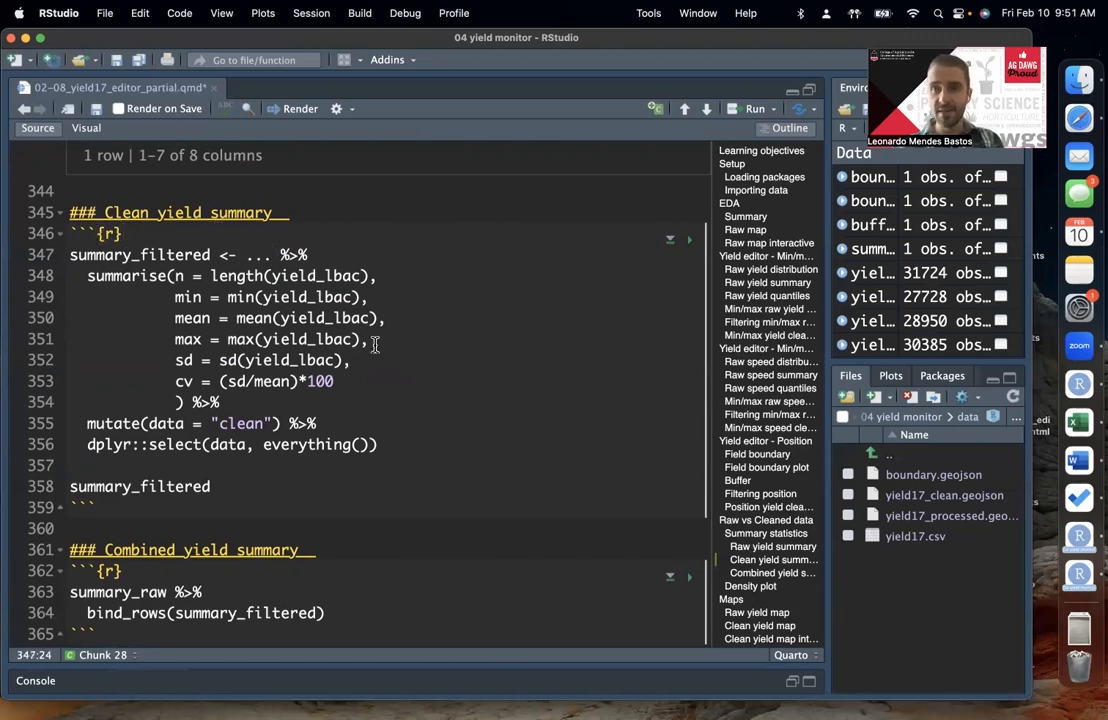
pyautogui.press('BackSpace')
pyautogui.press('BackSpace')
pyautogui.press('BackSpace')
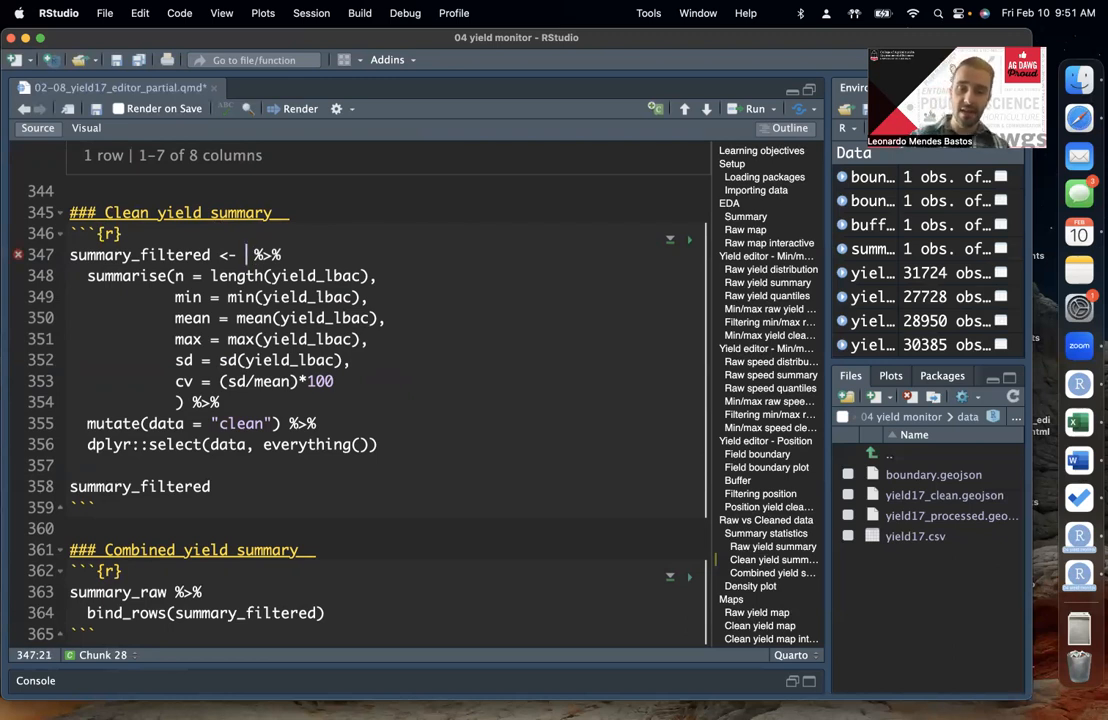
pyautogui.write('yield17')
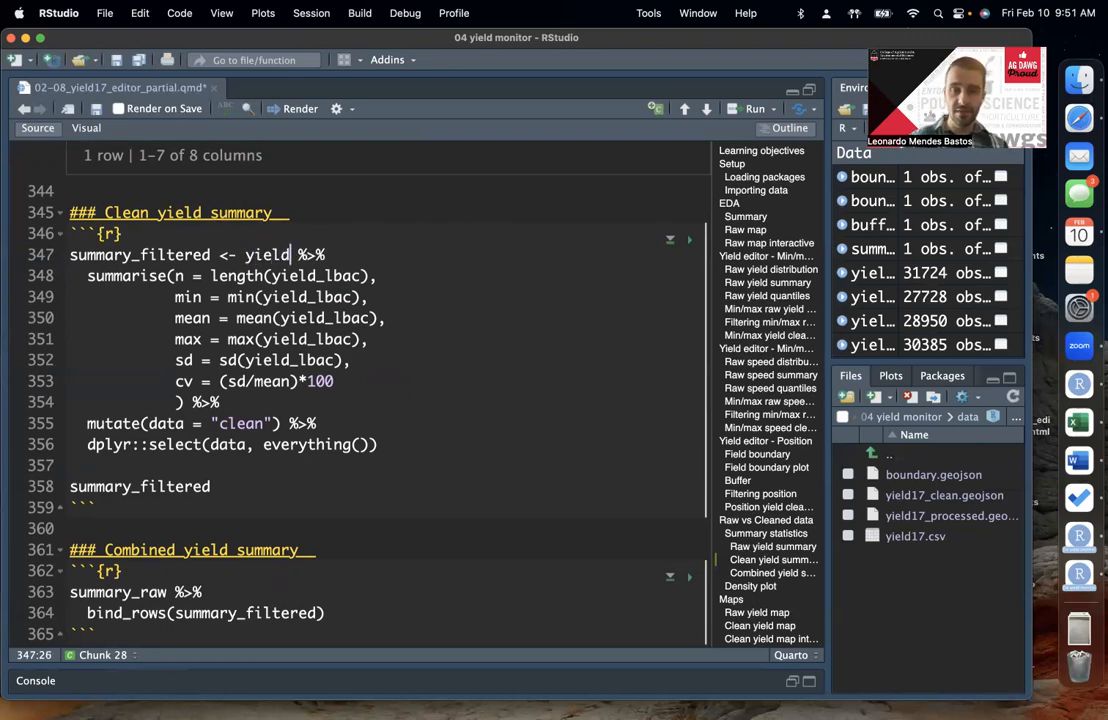
pyautogui.write('_w')
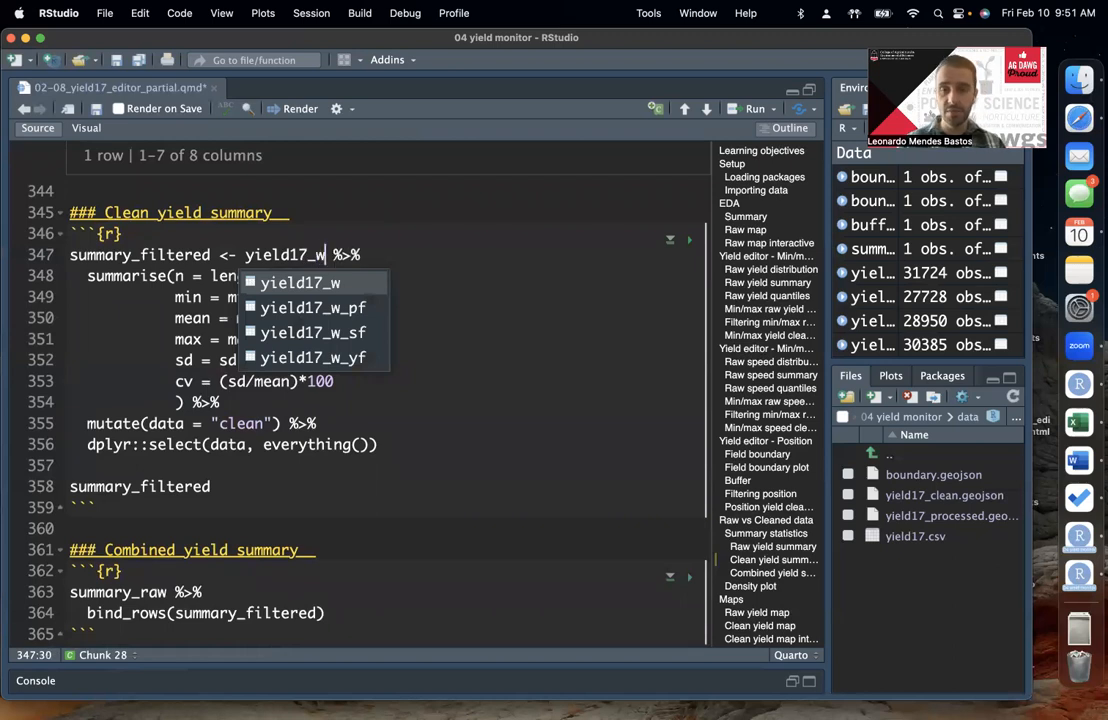
pyautogui.write('_')
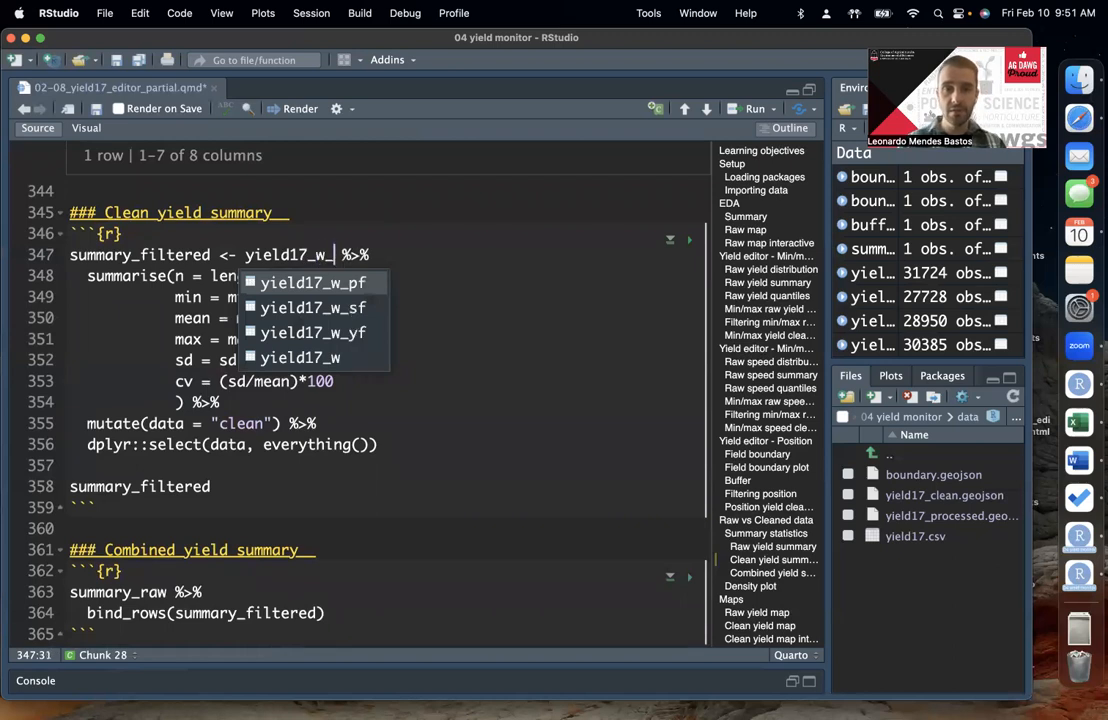
pyautogui.click(358, 290)
pyautogui.click(367, 293)
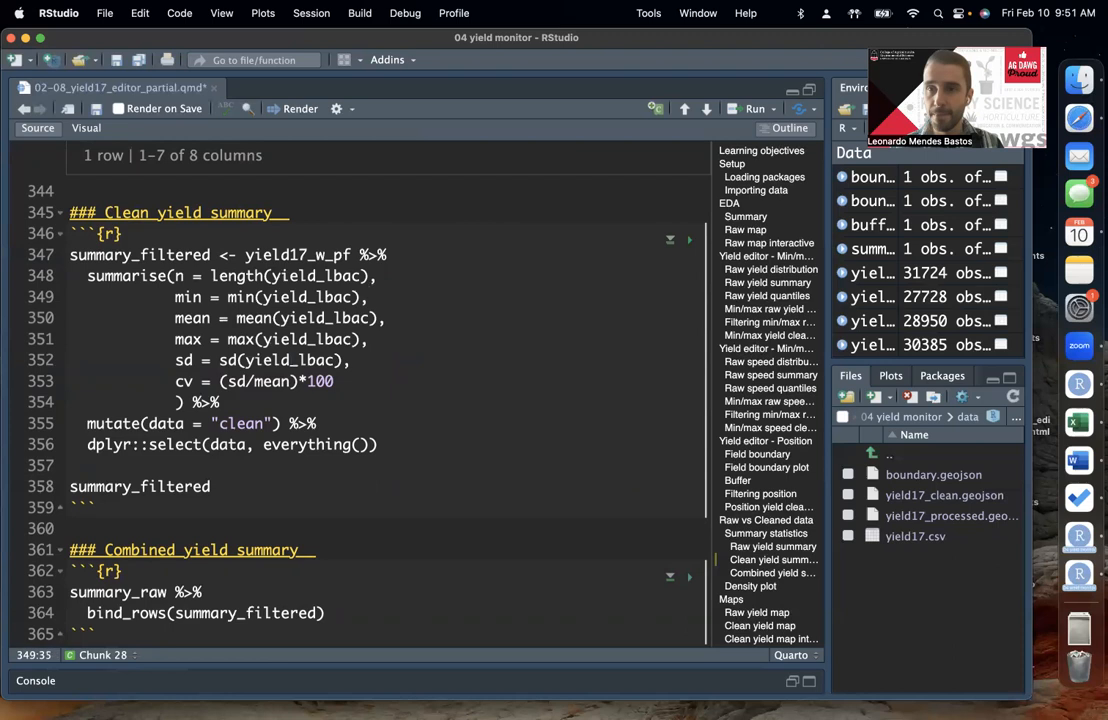
# Step: Return to the summary_raw output table and show its last columns, including geometry
pyautogui.scroll(3, 480, 339)
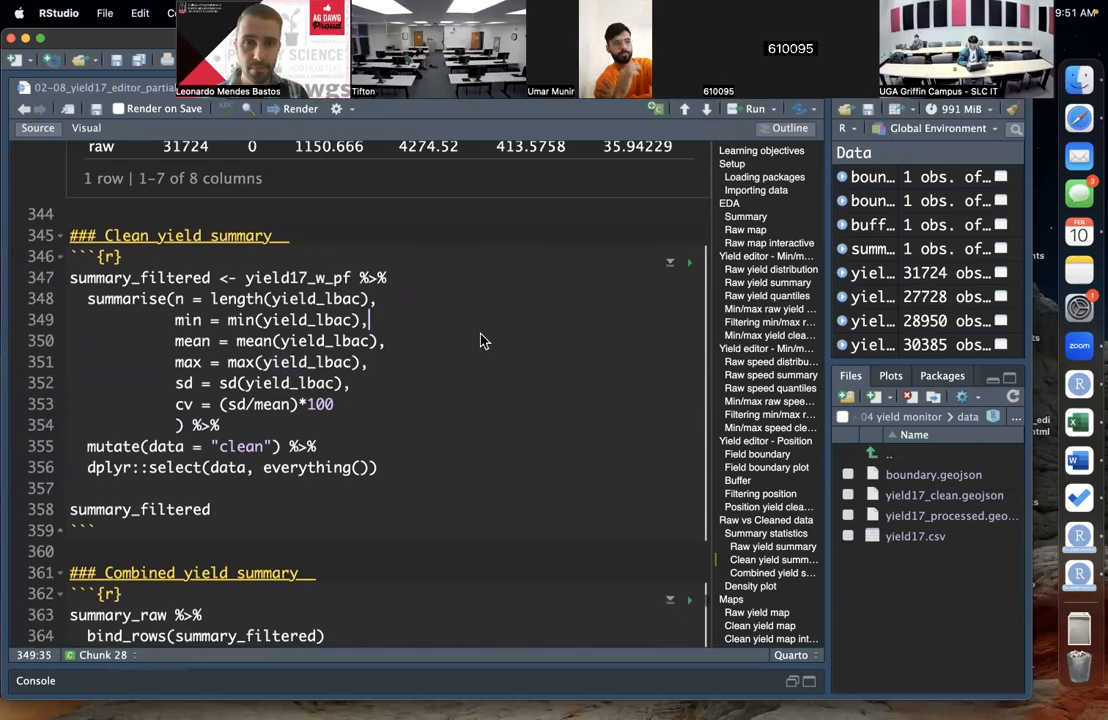
pyautogui.scroll(1, 480, 341)
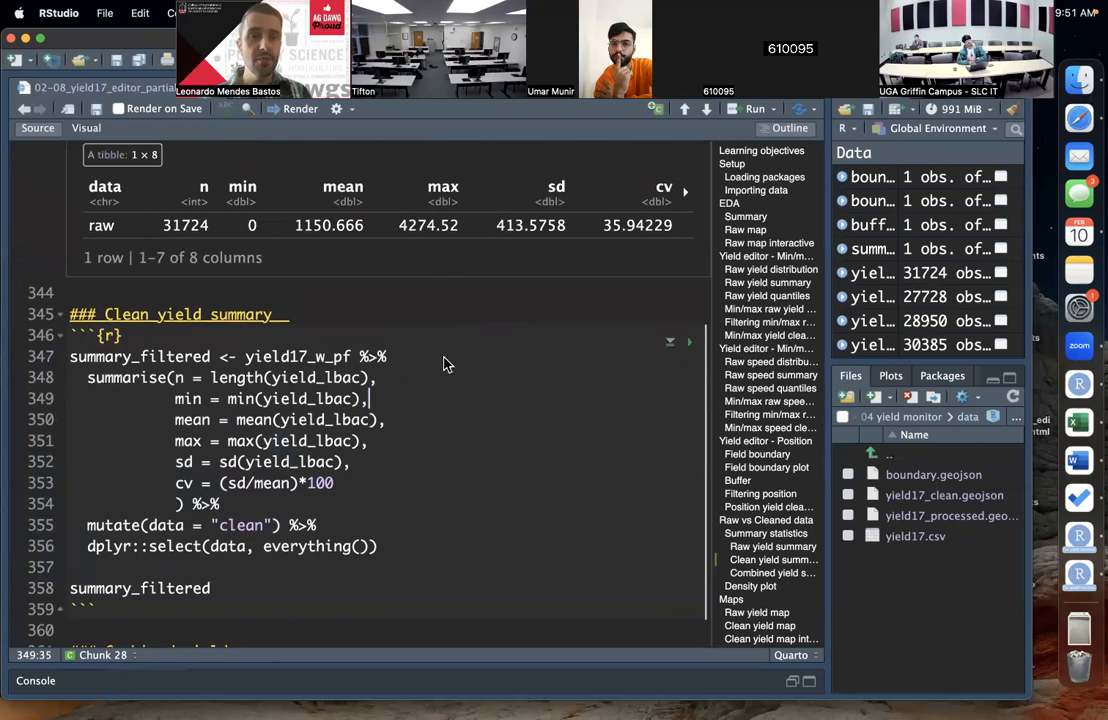
pyautogui.scroll(3, 446, 364)
pyautogui.scroll(3, 446, 364)
pyautogui.click(391, 221)
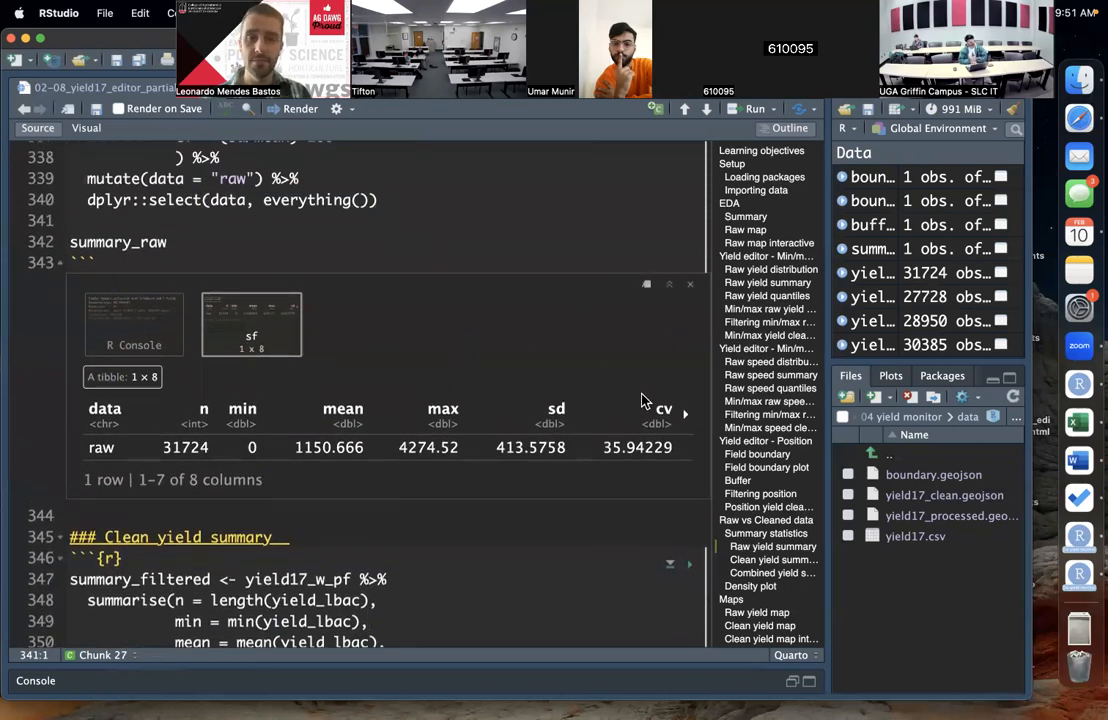
pyautogui.click(687, 418)
pyautogui.doubleClick(646, 410)
pyautogui.click(610, 414)
pyautogui.scroll(1, 589, 423)
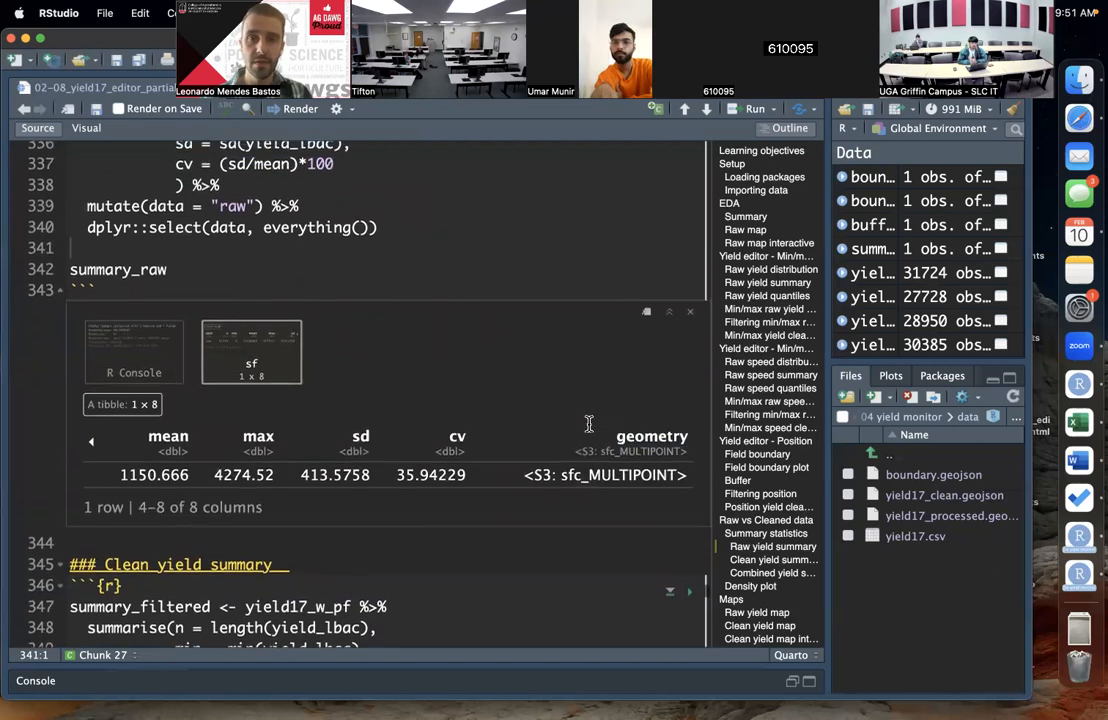
# Step: Check the end of the dplyr::select() line in the Raw yield summary chunk, and go back to the Clean yield summary chunk
pyautogui.click(400, 229)
pyautogui.scroll(1, 436, 236)
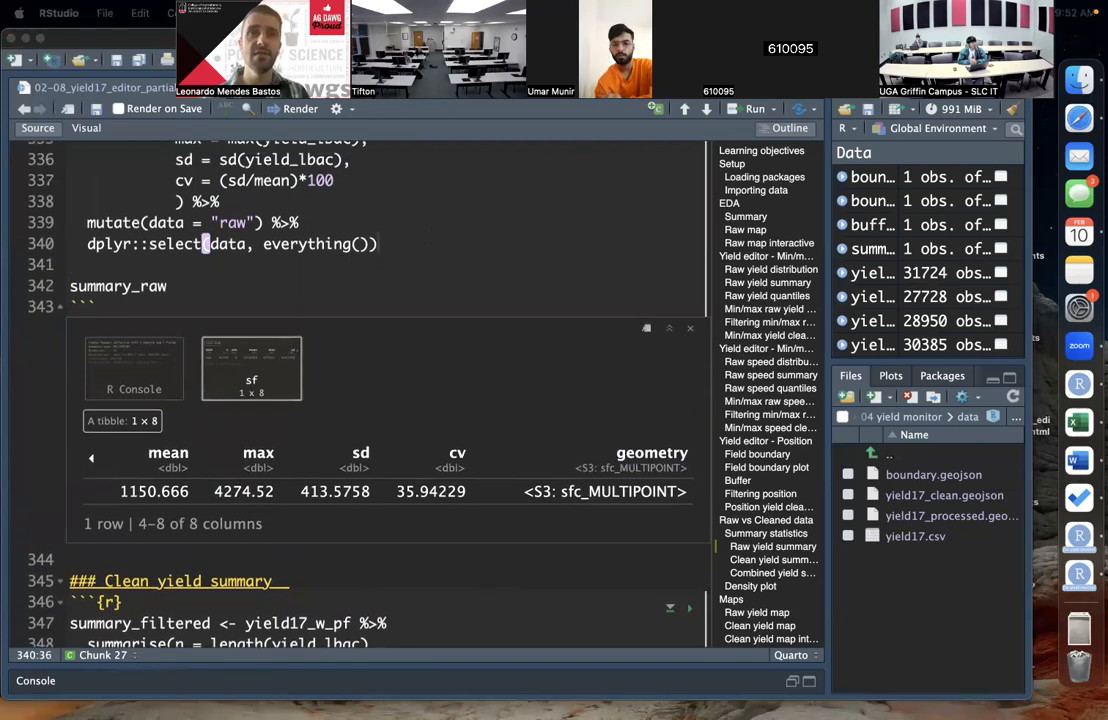
pyautogui.click(408, 243)
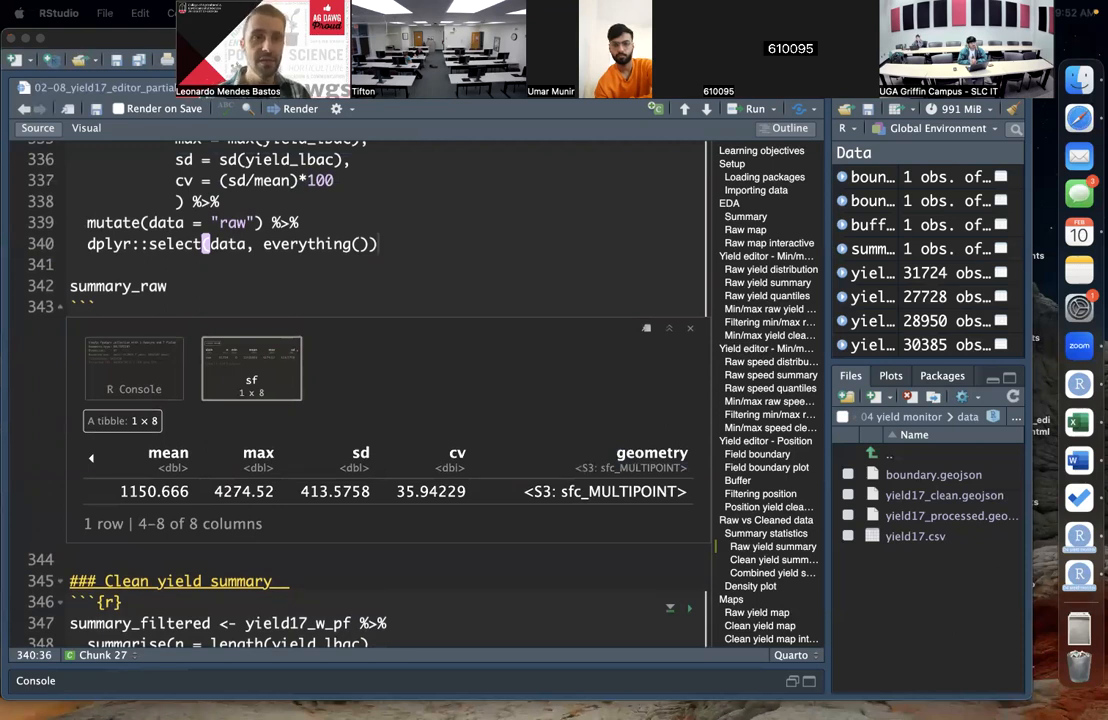
pyautogui.click(402, 250)
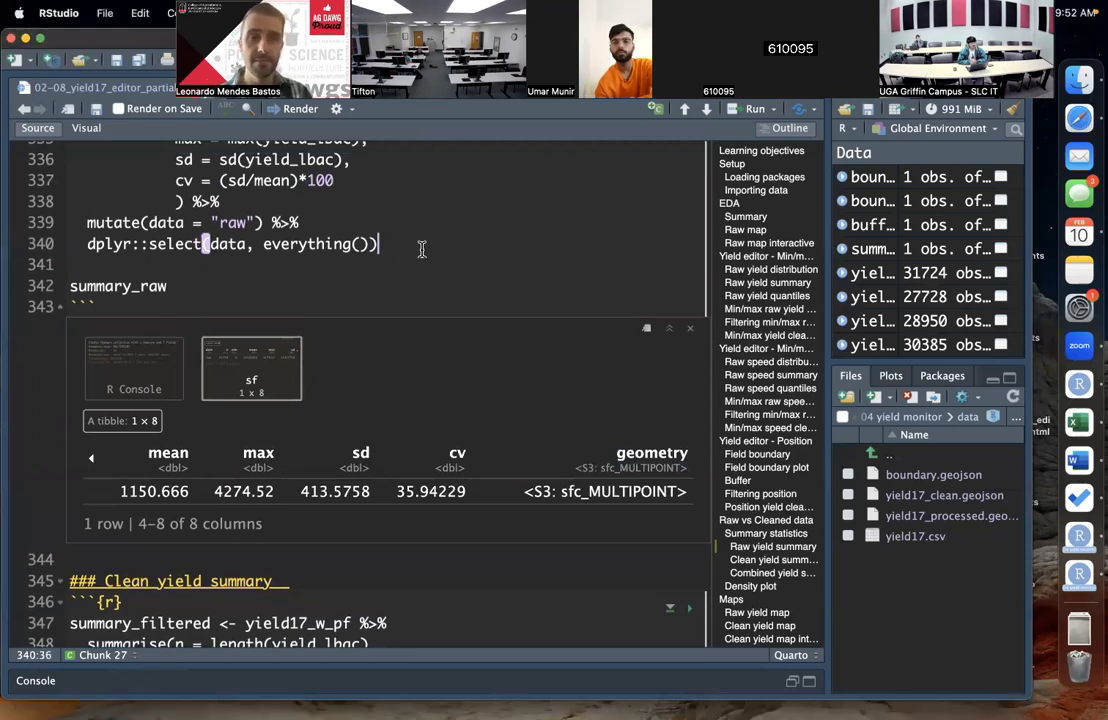
pyautogui.scroll(-1, 470, 249)
pyautogui.scroll(-10, 470, 249)
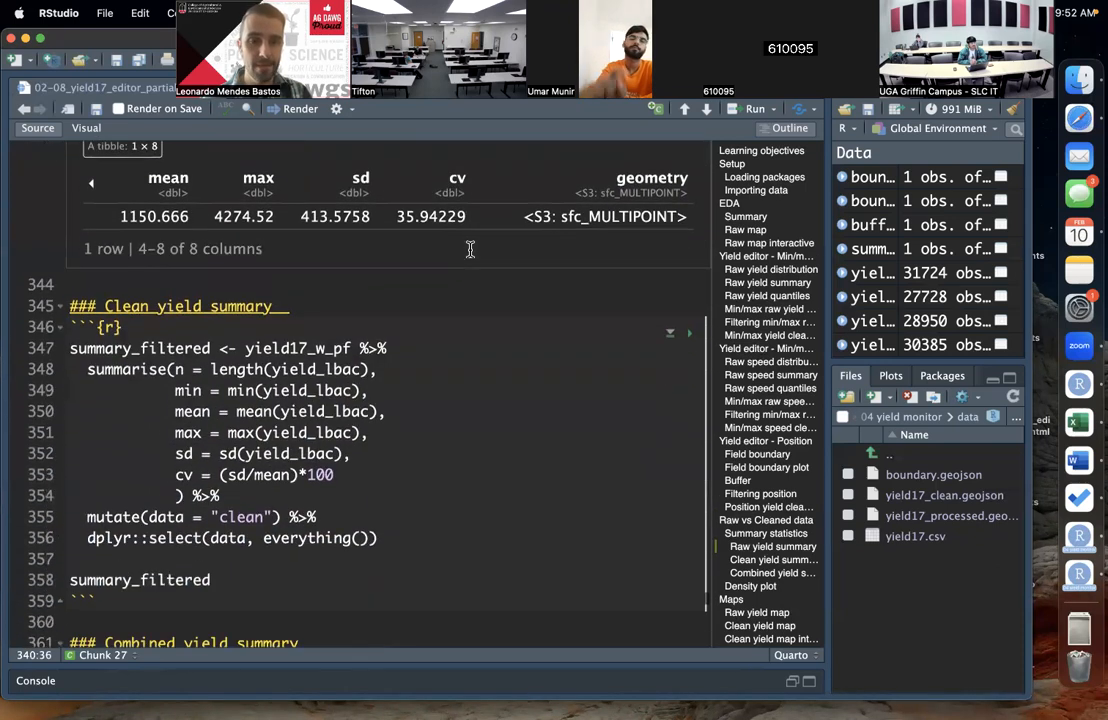
# Step: Review the Clean yield summary code, from its heading and yield17_w_pf data source to the mutate(data = "clean") label
pyautogui.scroll(-2, 470, 249)
pyautogui.click(125, 262)
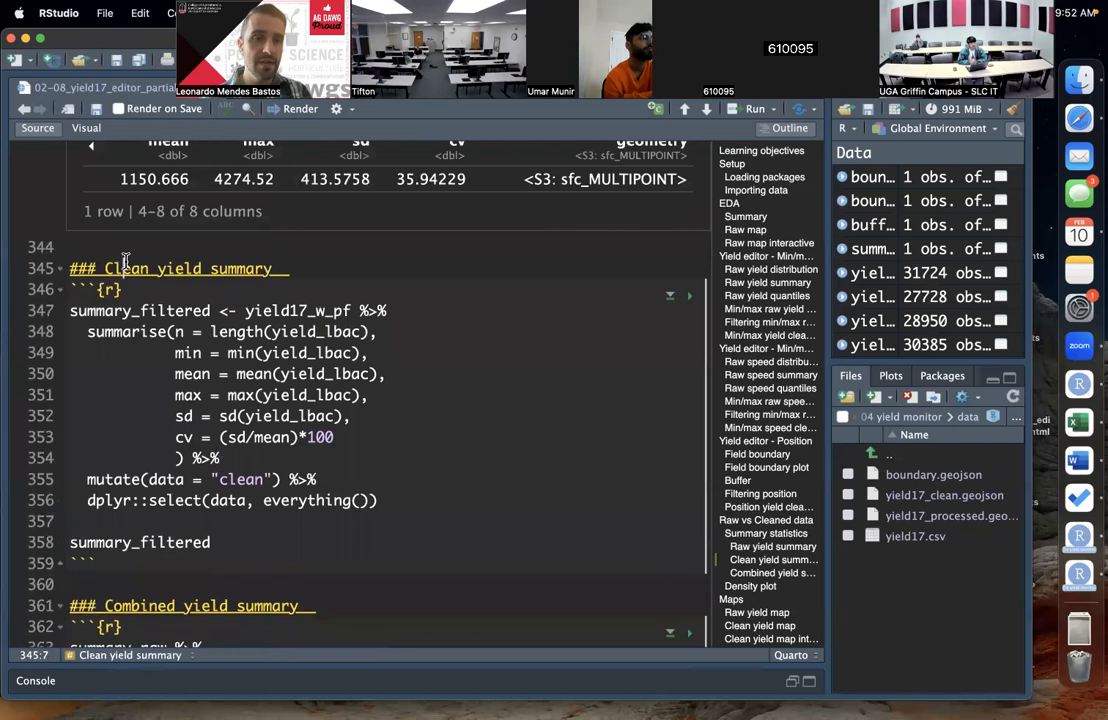
pyautogui.doubleClick(125, 265)
pyautogui.click(343, 331)
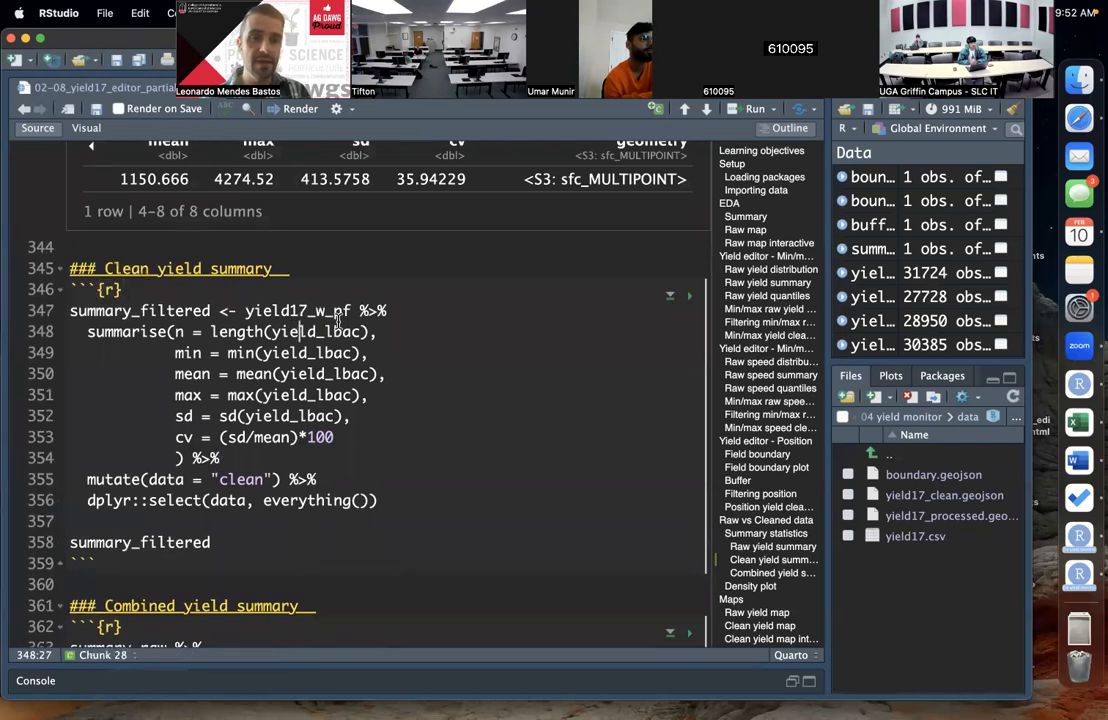
pyautogui.doubleClick(300, 310)
pyautogui.click(370, 311)
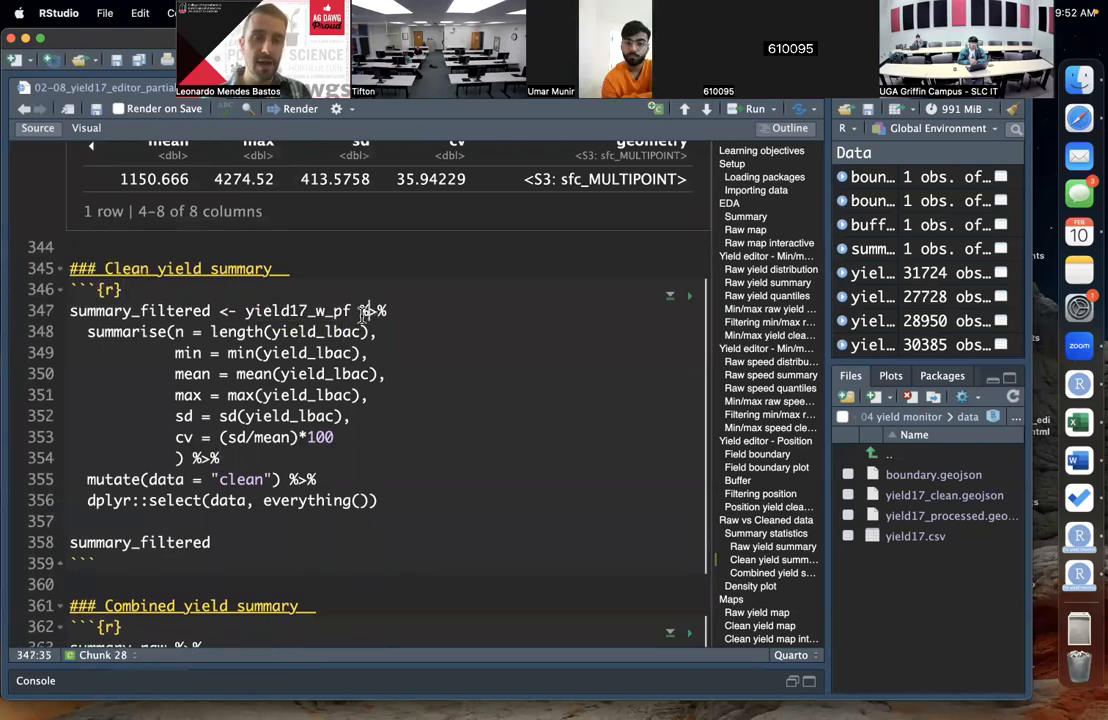
pyautogui.doubleClick(295, 310)
pyautogui.click(367, 313)
pyautogui.click(318, 312)
pyautogui.click(341, 313)
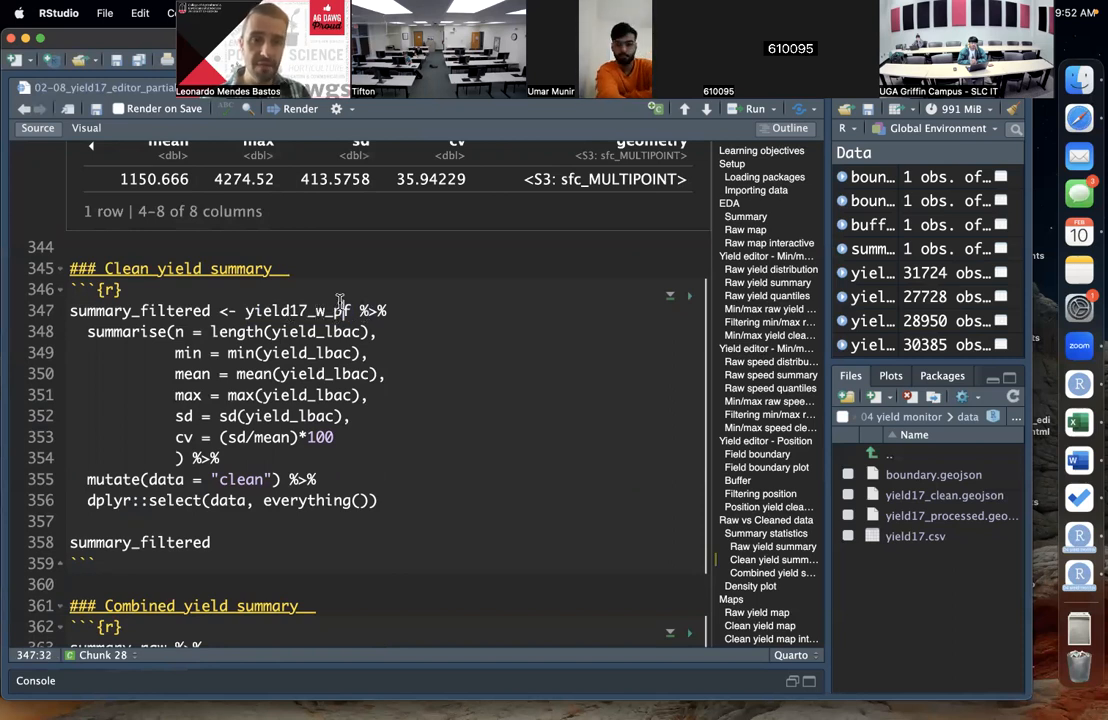
pyautogui.moveTo(334, 311); pyautogui.dragTo(351, 311)
pyautogui.click(430, 378)
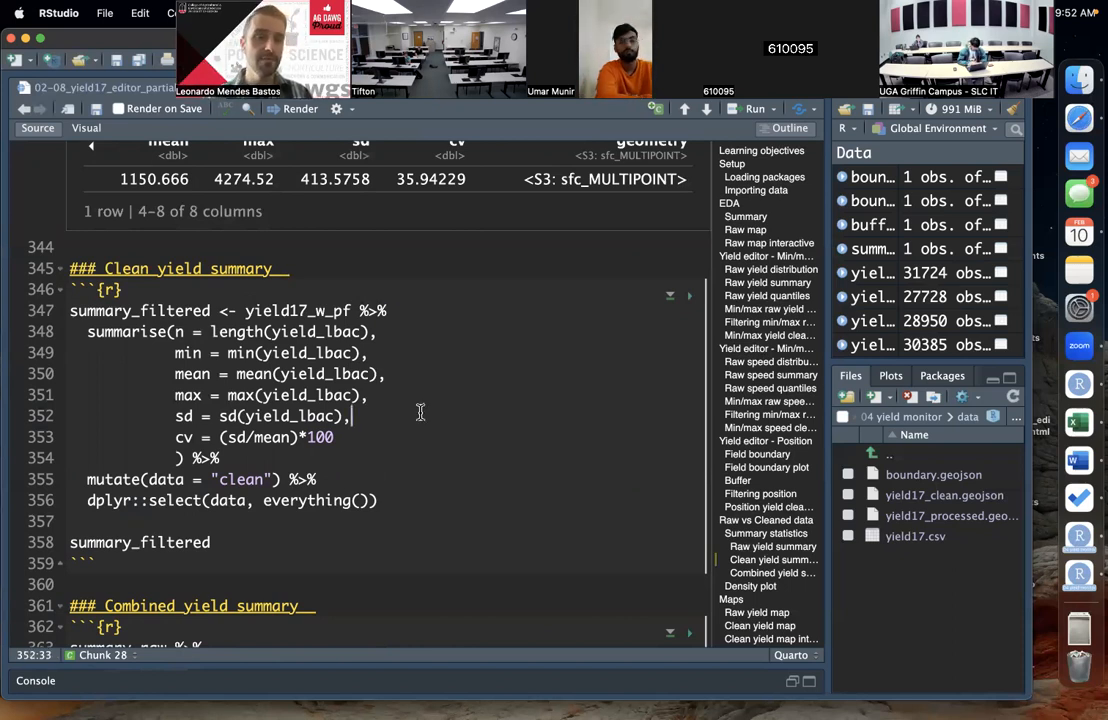
pyautogui.scroll(-1, 420, 412)
pyautogui.click(237, 436)
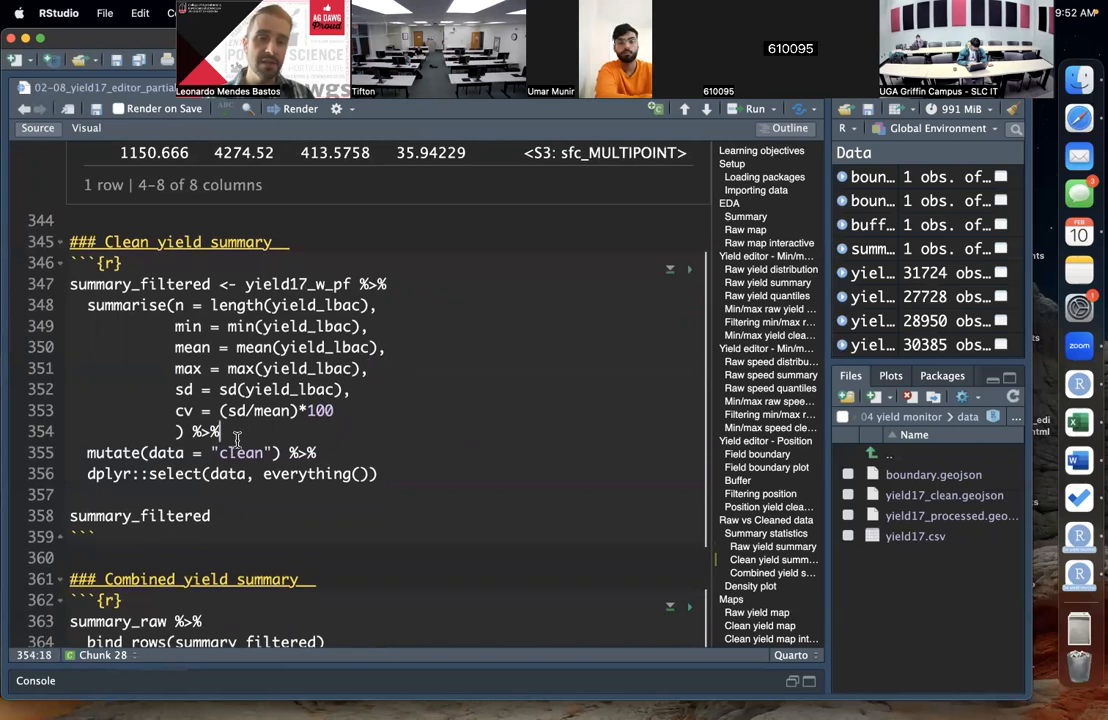
pyautogui.moveTo(149, 453); pyautogui.dragTo(270, 445)
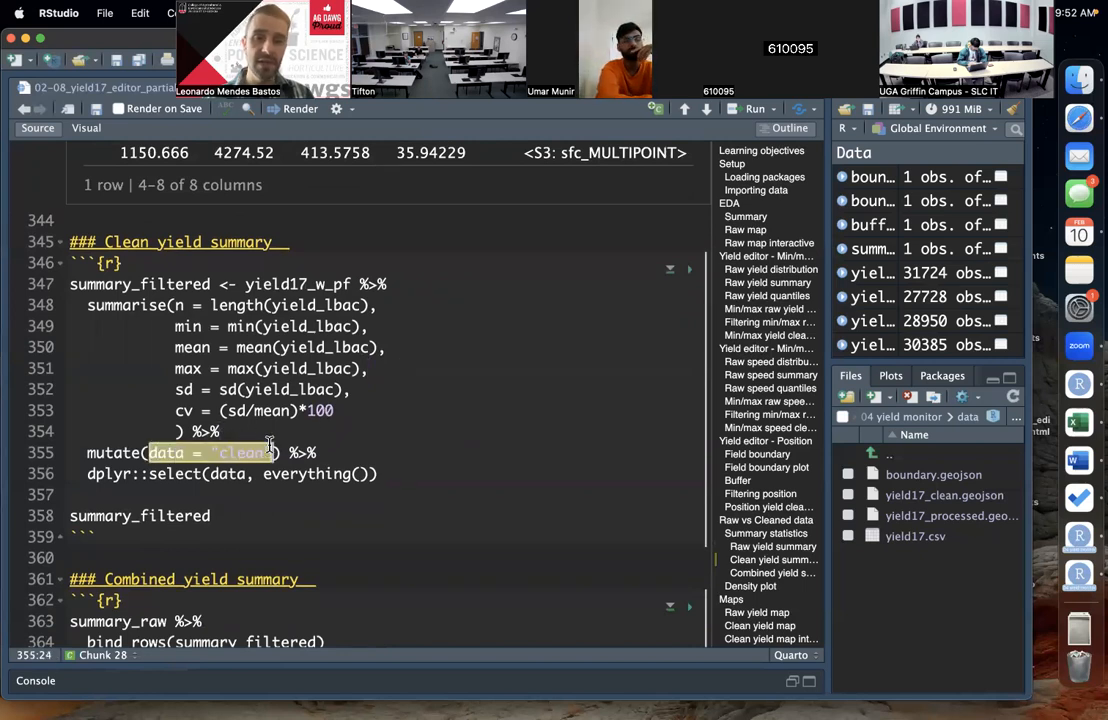
pyautogui.click(311, 453)
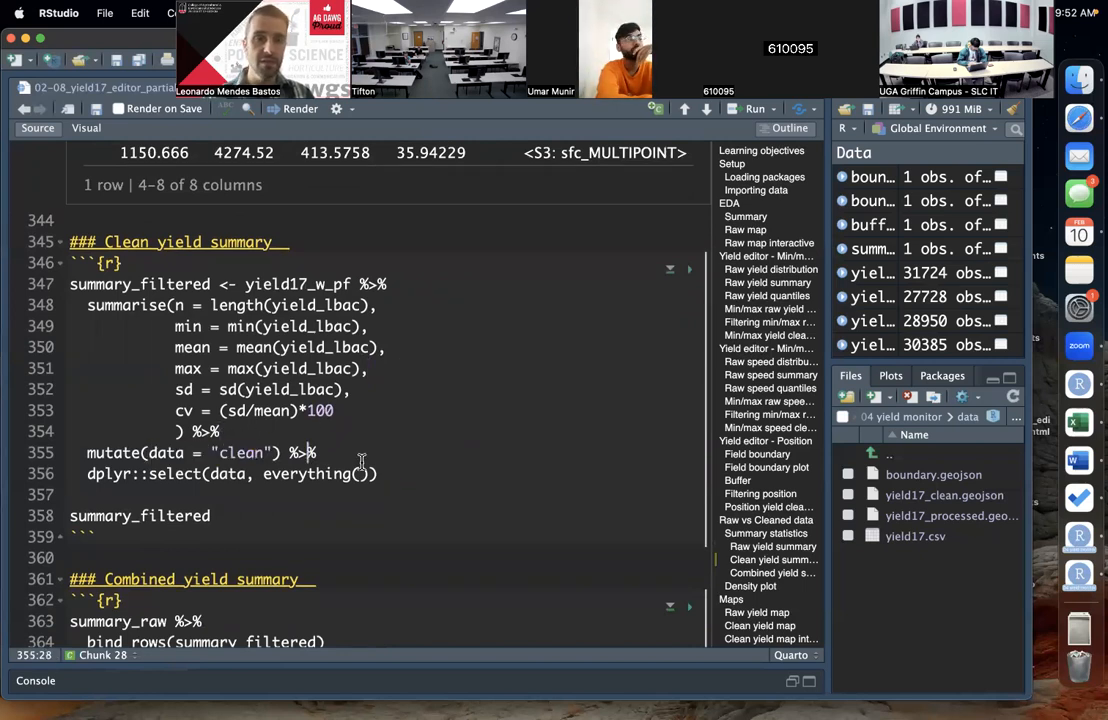
# Step: Run the Clean yield summary code to compute summary_filtered from yield17_w_pf and print its table
pyautogui.doubleClick(309, 285)
pyautogui.click(332, 326)
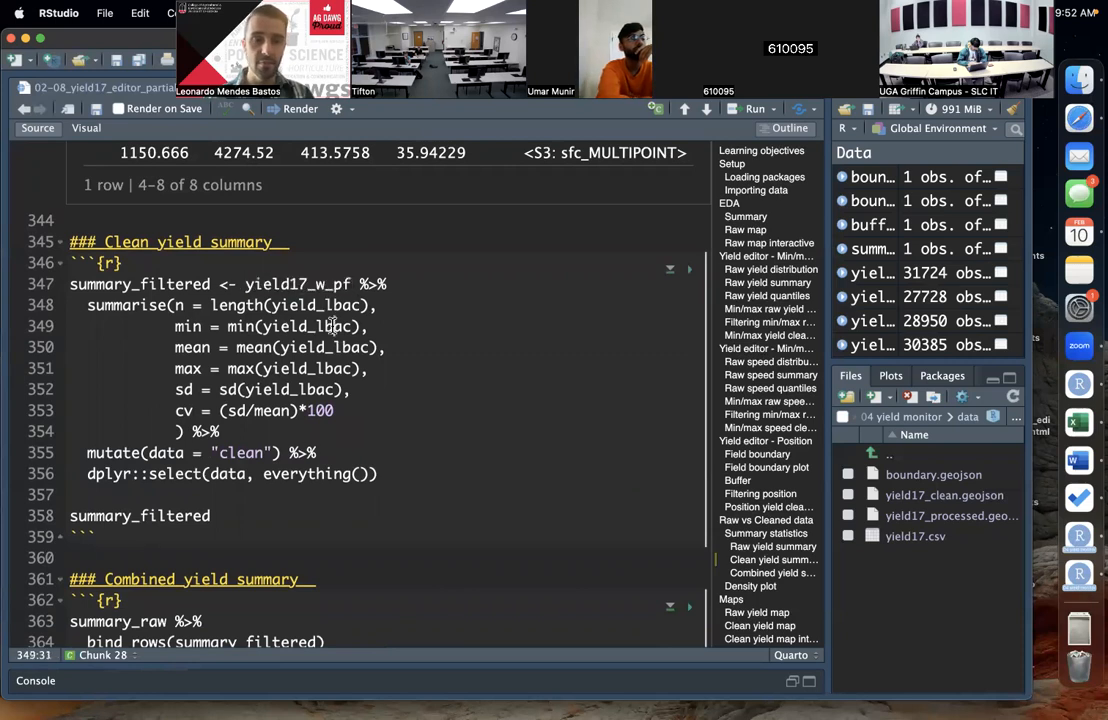
pyautogui.press('super+Return')
pyautogui.press('super+Return')
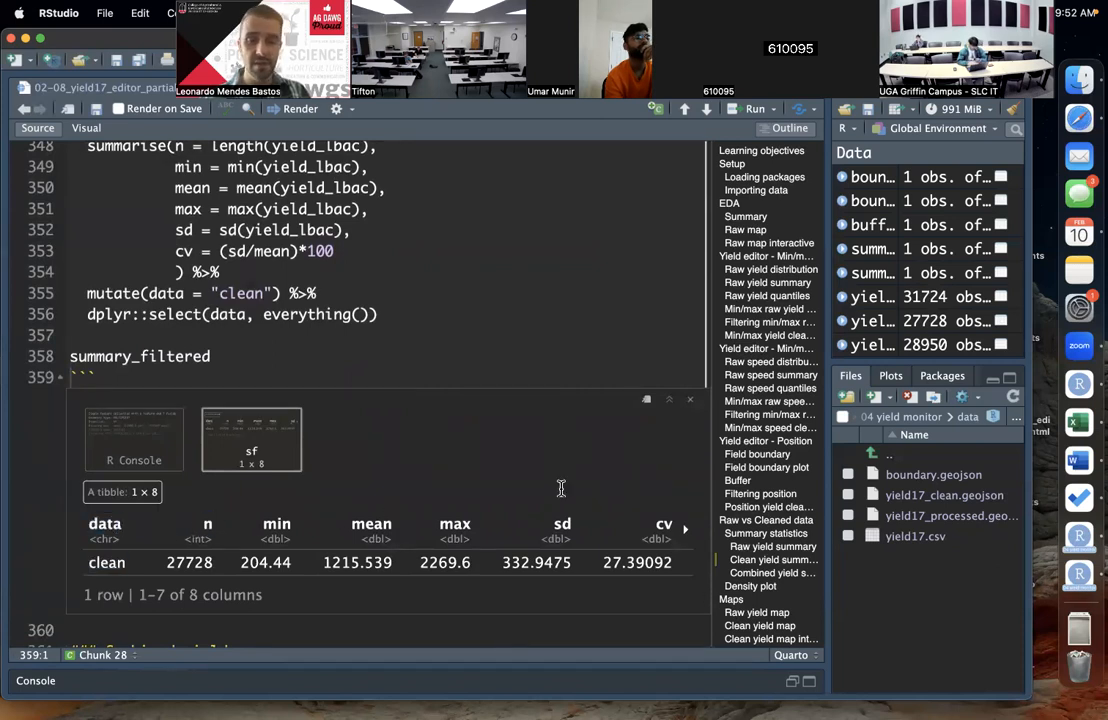
pyautogui.scroll(1, 473, 325)
pyautogui.scroll(1, 473, 325)
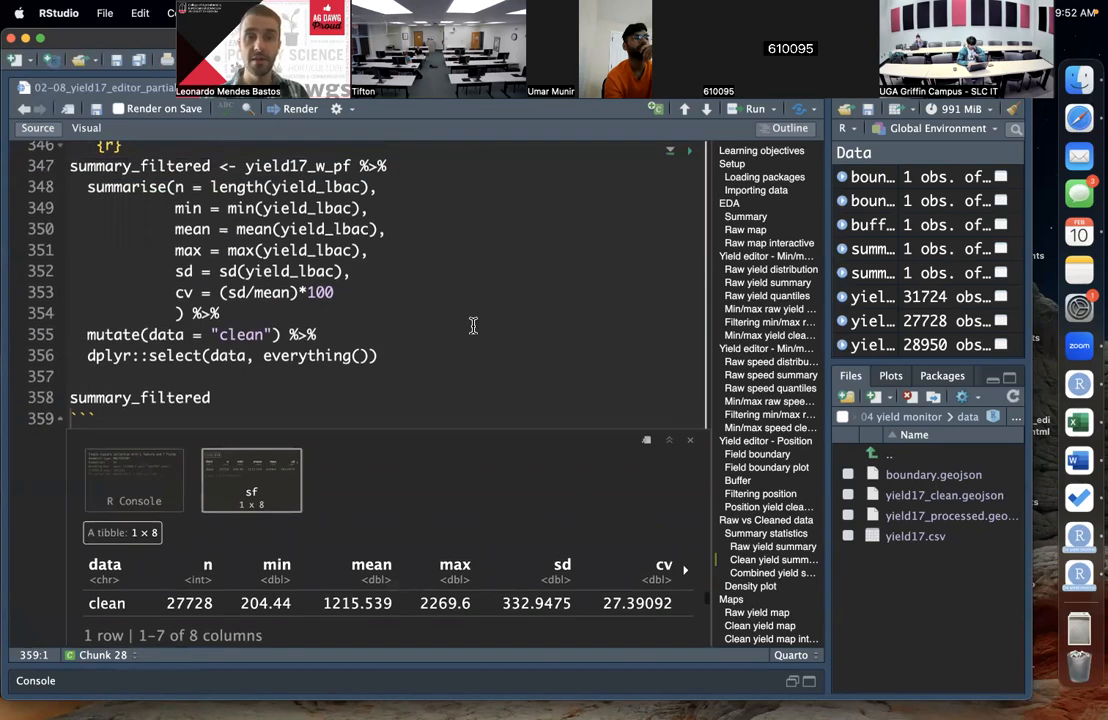
pyautogui.click(372, 271)
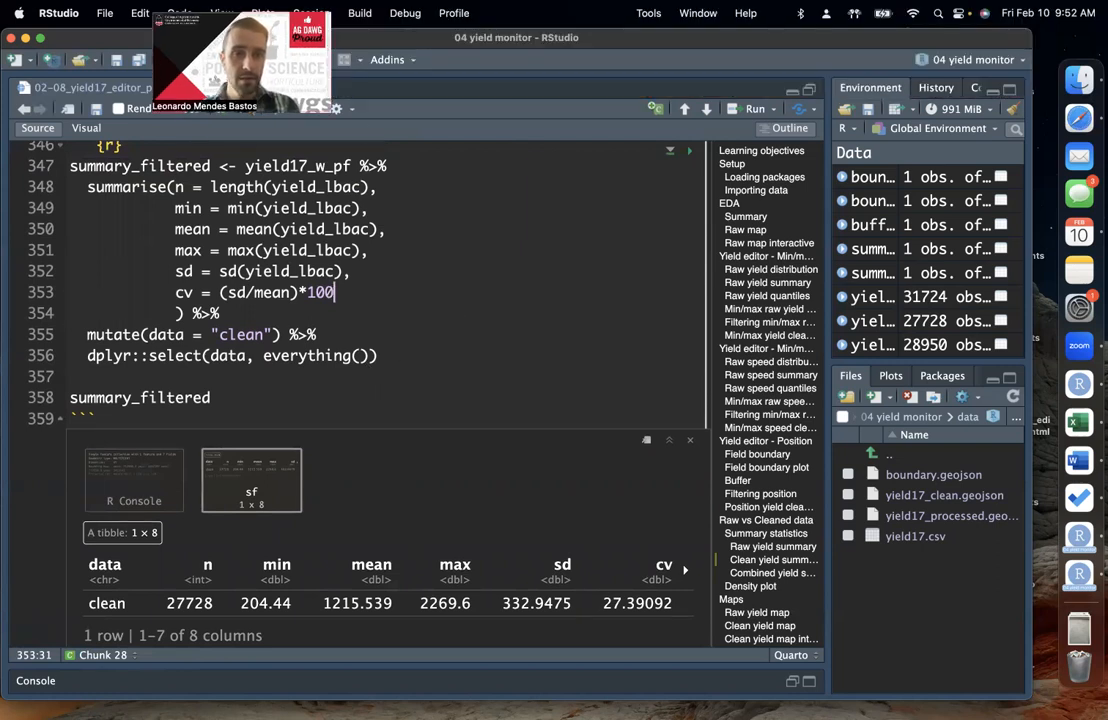
pyautogui.click(299, 390)
# Step: Examine the Combined yield summary code, which appends summary_filtered to summary_raw with bind_rows()
pyautogui.scroll(-5, 371, 391)
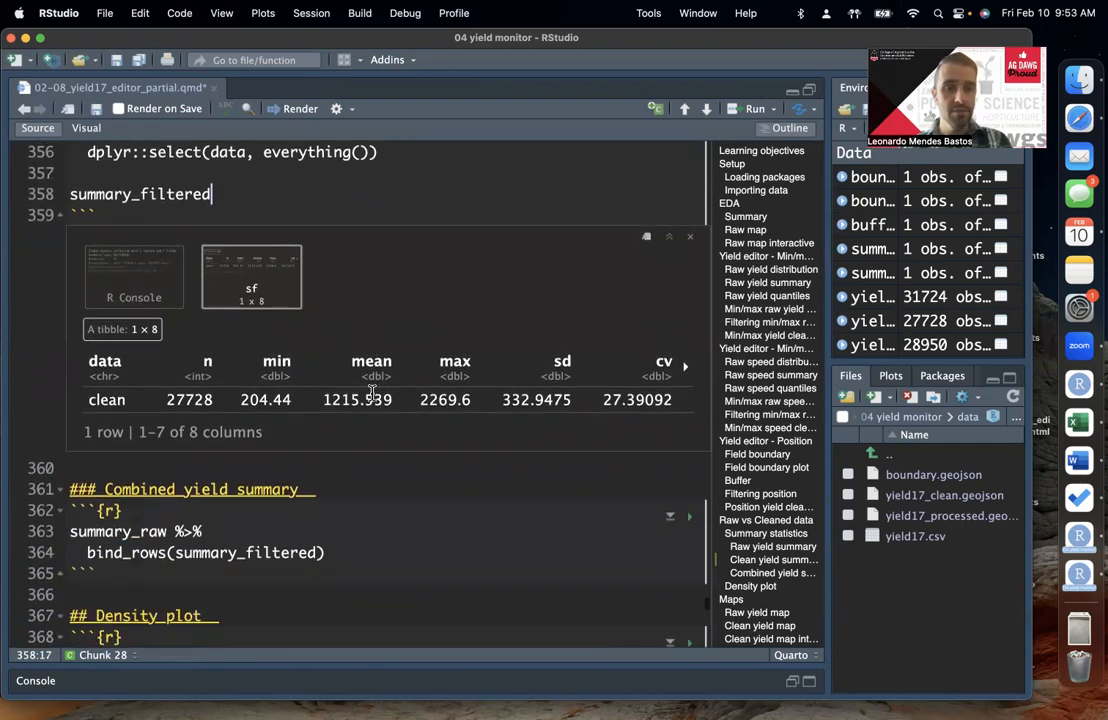
pyautogui.scroll(-2, 371, 392)
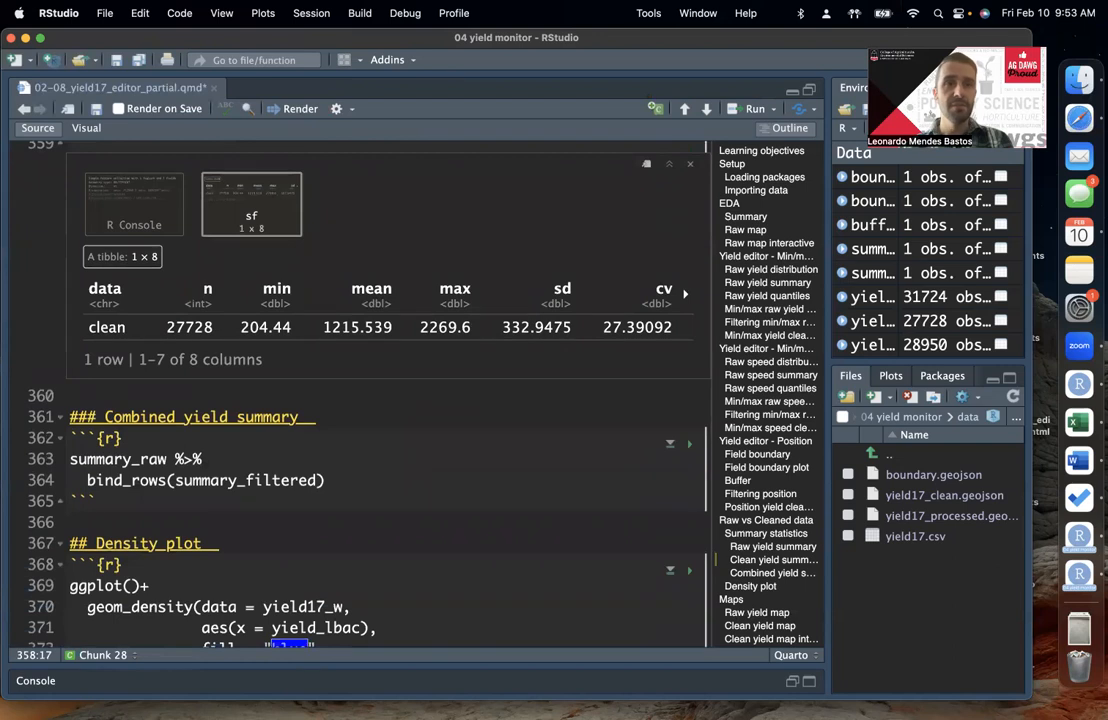
pyautogui.doubleClick(140, 459)
pyautogui.scroll(-1, 236, 458)
pyautogui.click(172, 449)
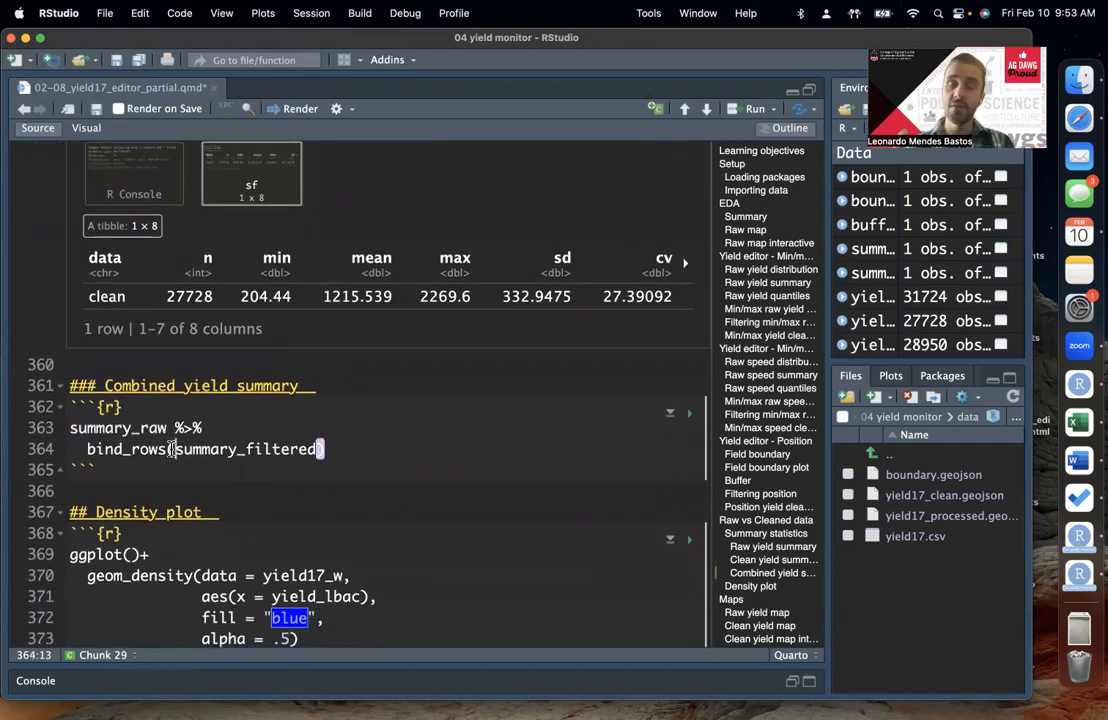
pyautogui.click(123, 450)
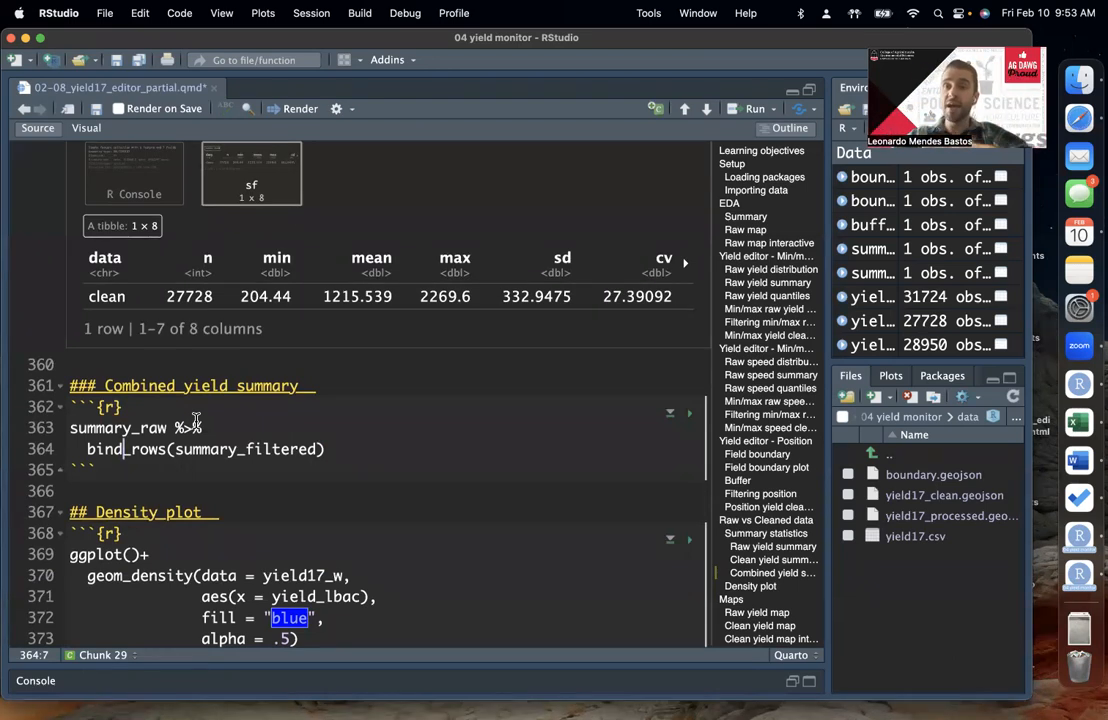
pyautogui.doubleClick(150, 449)
pyautogui.click(219, 450)
pyautogui.click(360, 452)
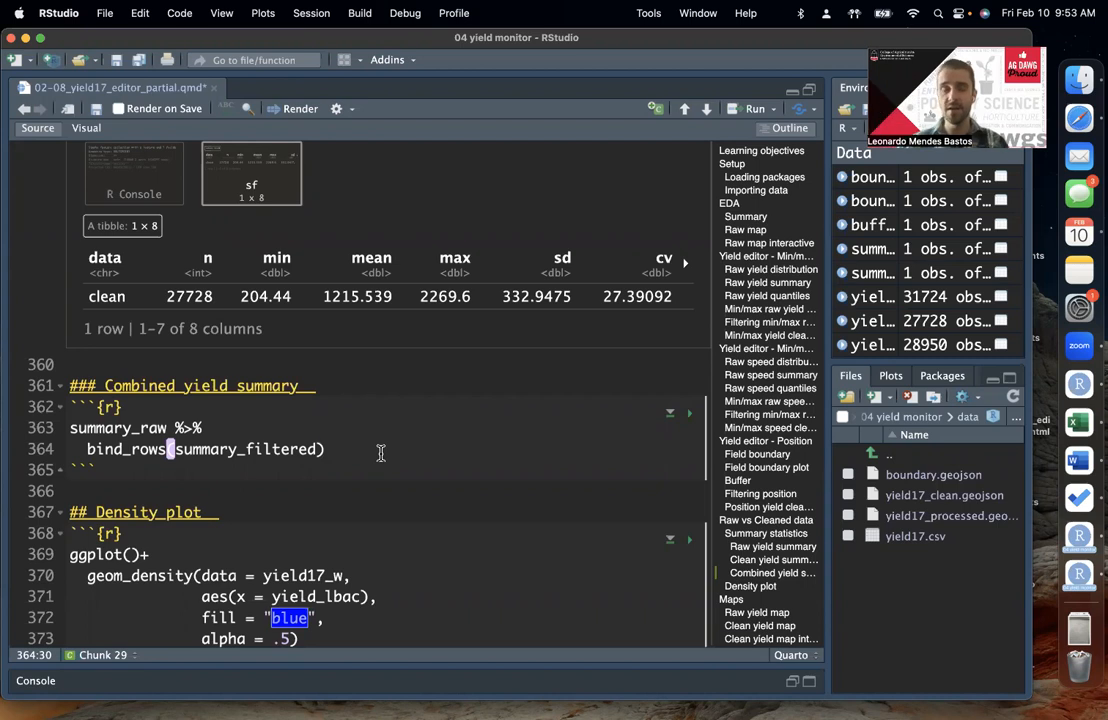
pyautogui.click(282, 431)
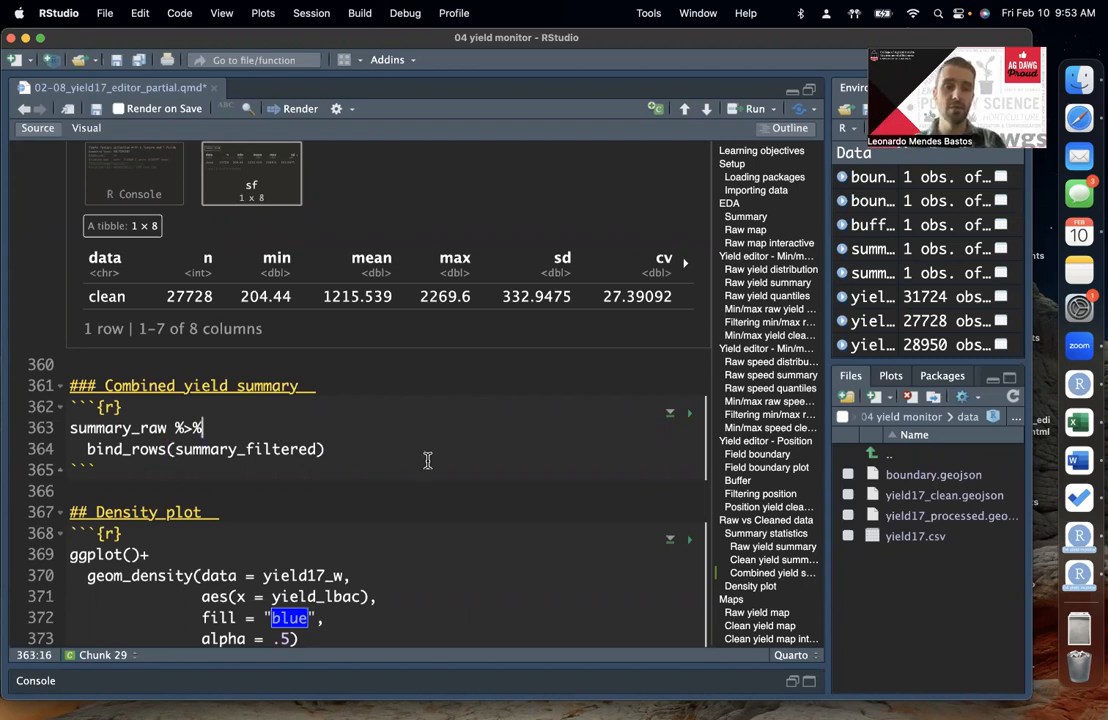
# Step: Run the Combined yield summary code to stack the raw and clean summaries in one table
pyautogui.scroll(-1, 425, 457)
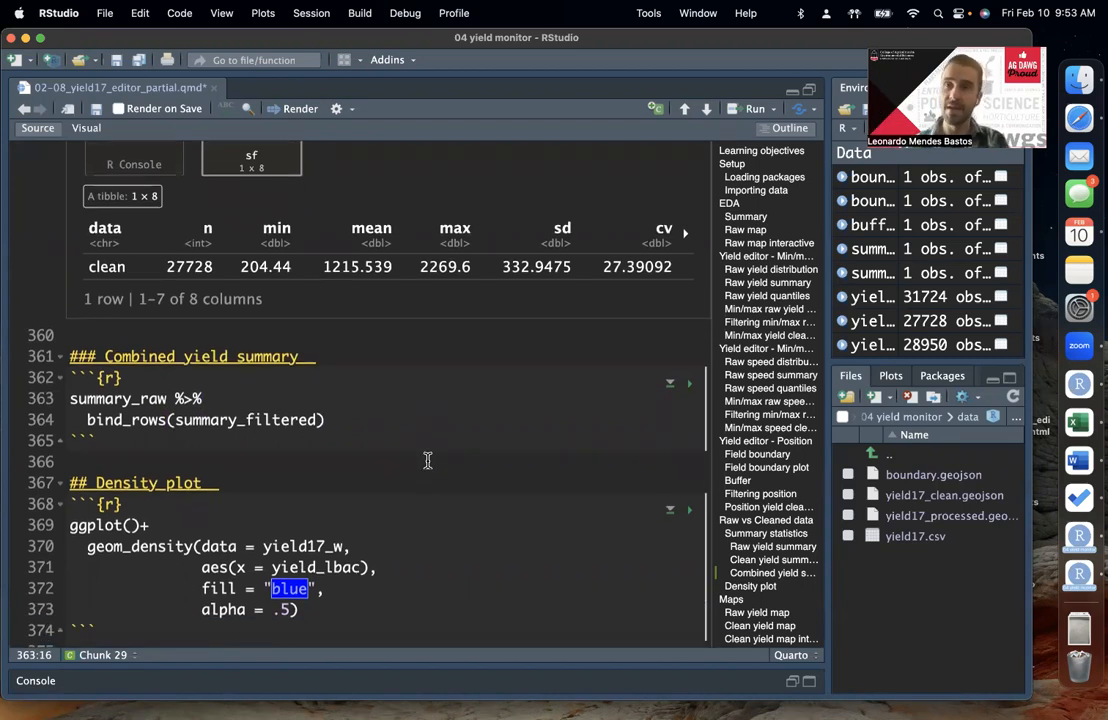
pyautogui.scroll(-3, 316, 383)
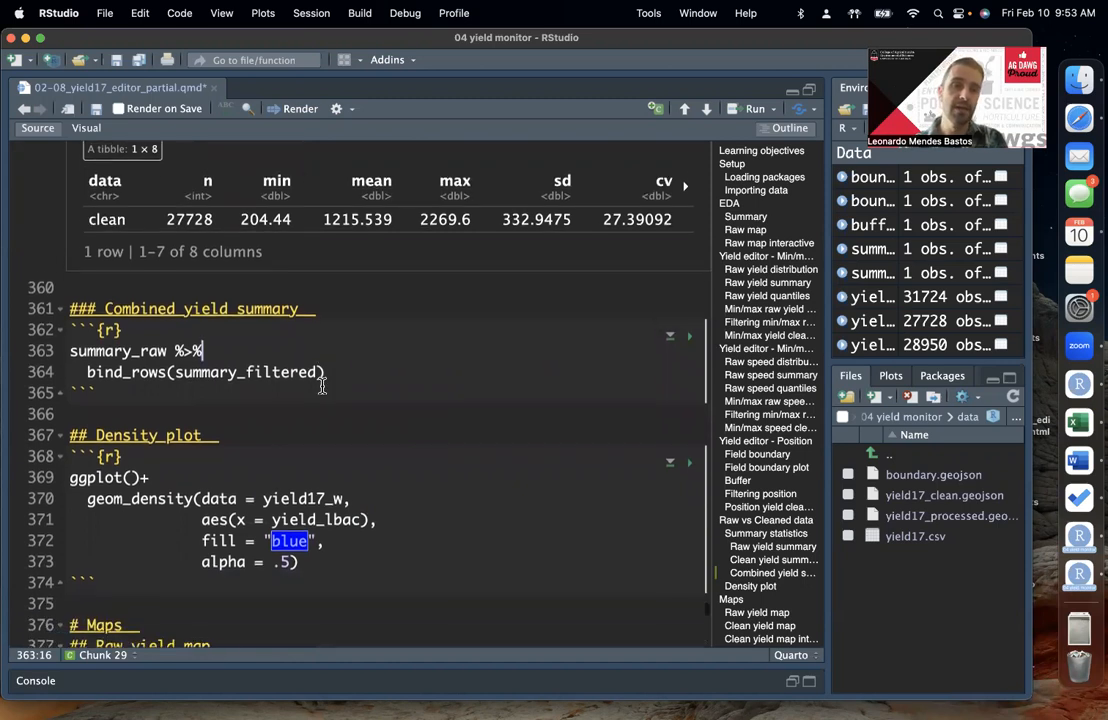
pyautogui.press('super+Return')
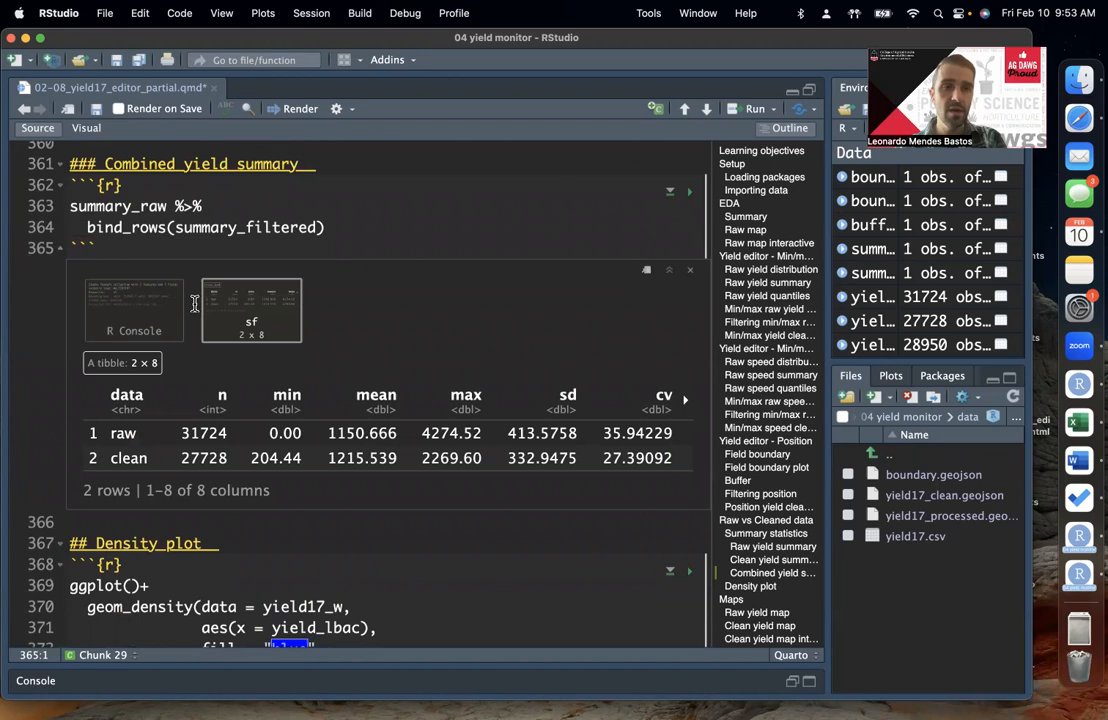
# Step: Compare the number of observations and the minimum yield between the raw and clean rows of the combined table
pyautogui.doubleClick(86, 430)
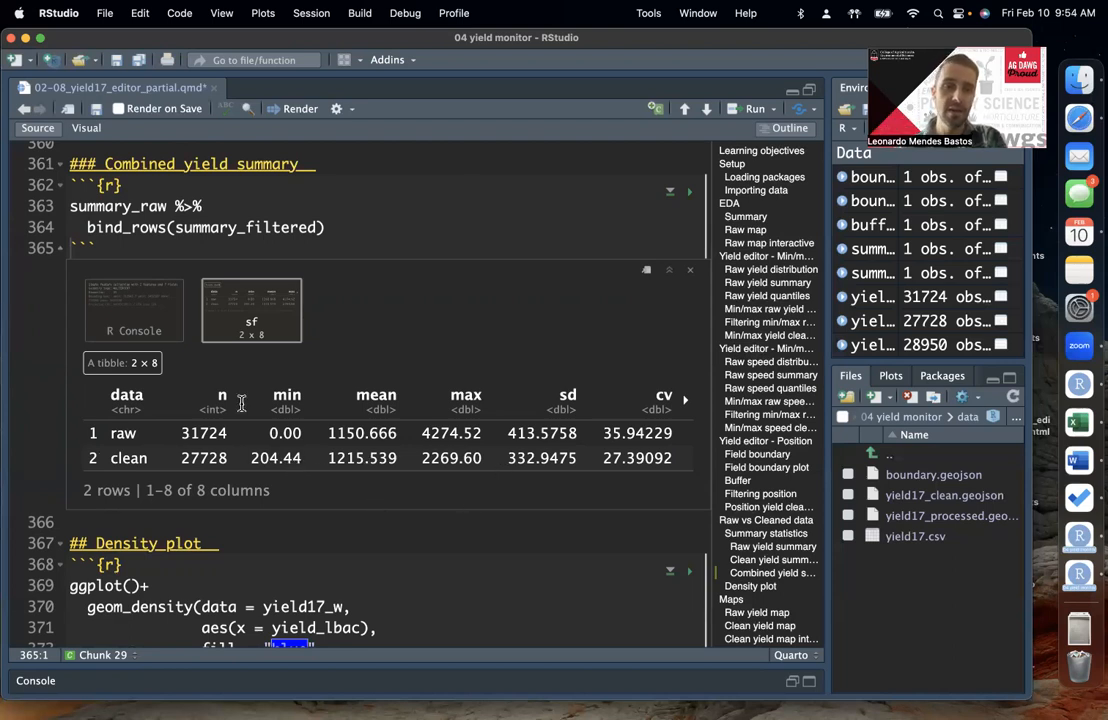
pyautogui.doubleClick(216, 430)
pyautogui.click(220, 428)
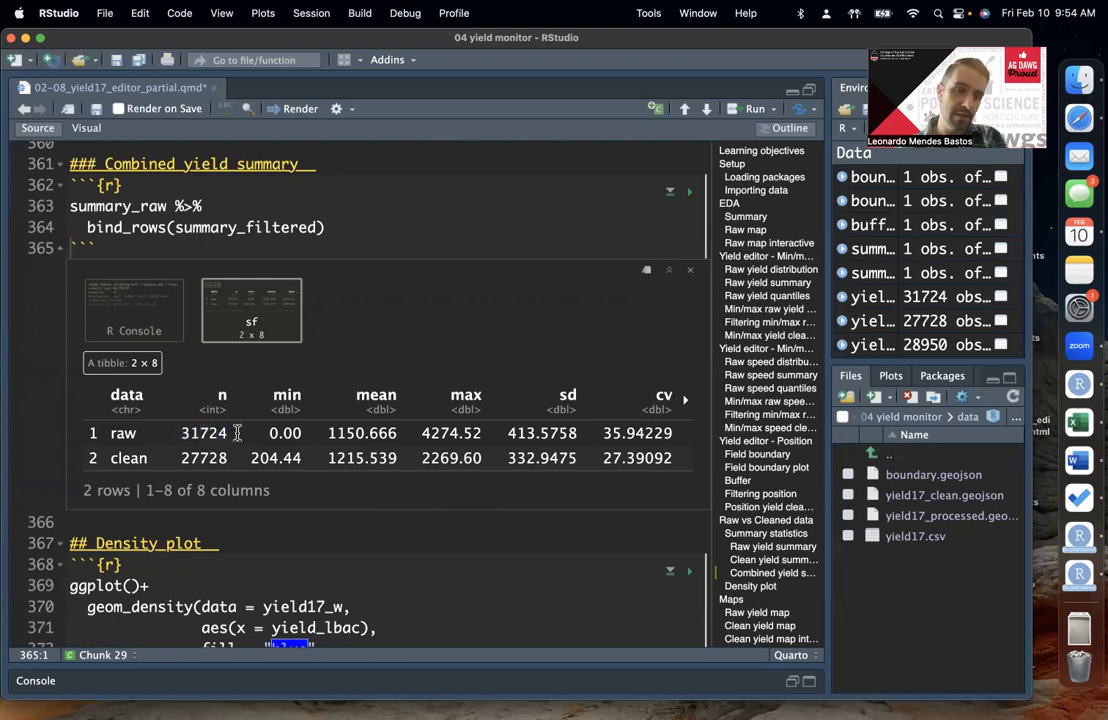
pyautogui.doubleClick(200, 433)
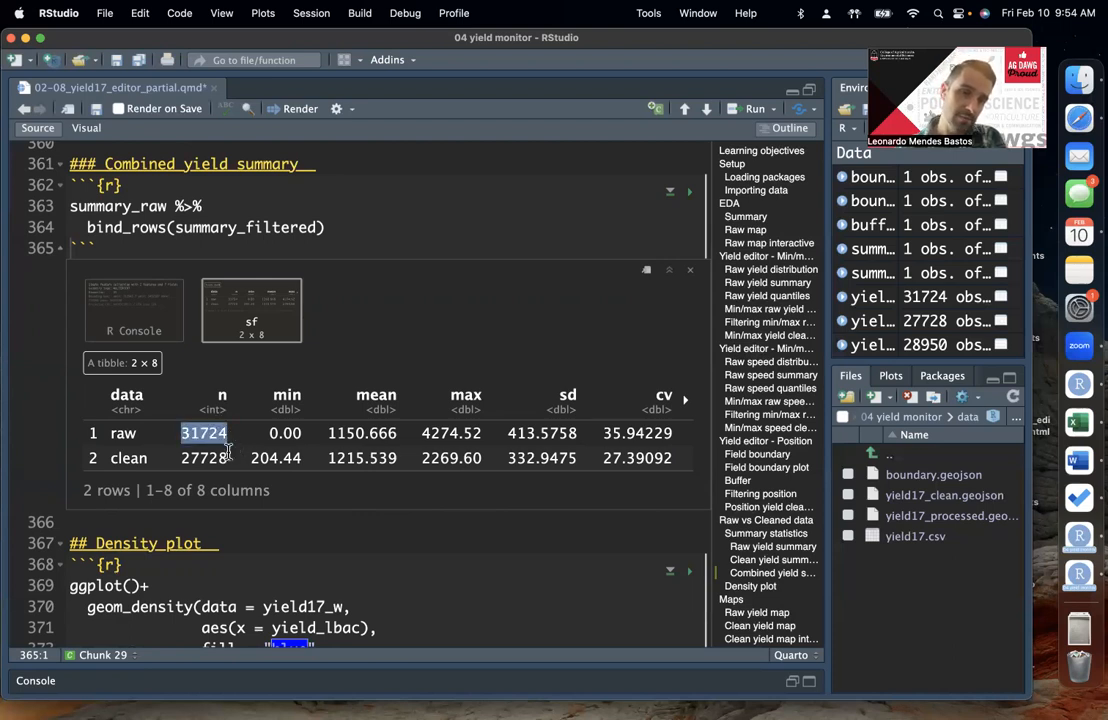
pyautogui.doubleClick(219, 456)
pyautogui.click(219, 452)
pyautogui.doubleClick(206, 433)
pyautogui.click(272, 438)
pyautogui.doubleClick(280, 433)
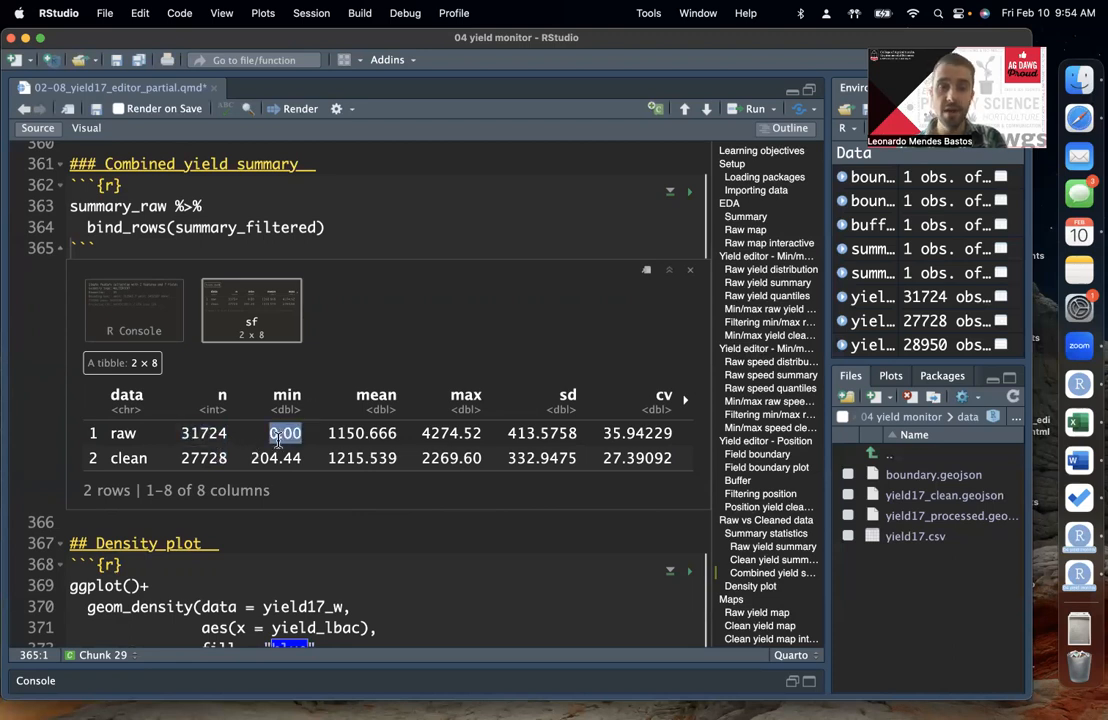
pyautogui.doubleClick(275, 458)
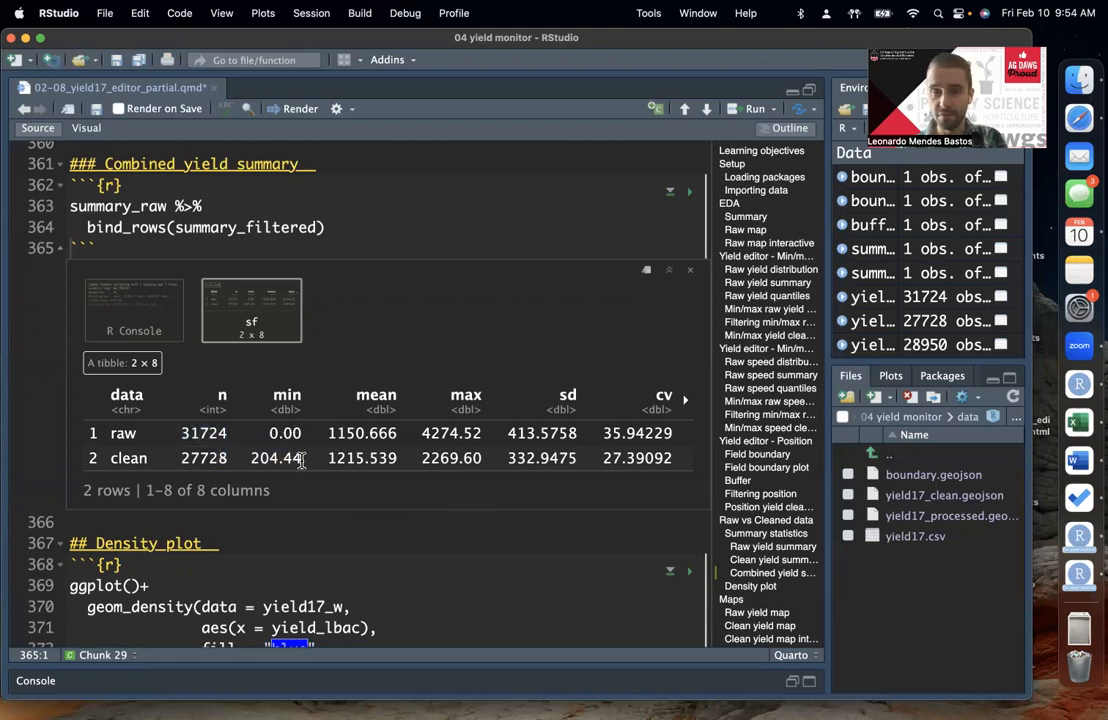
# Step: Compare the raw and clean mean, max, sd and cv, then check the geometry column and return to the first columns
pyautogui.doubleClick(367, 436)
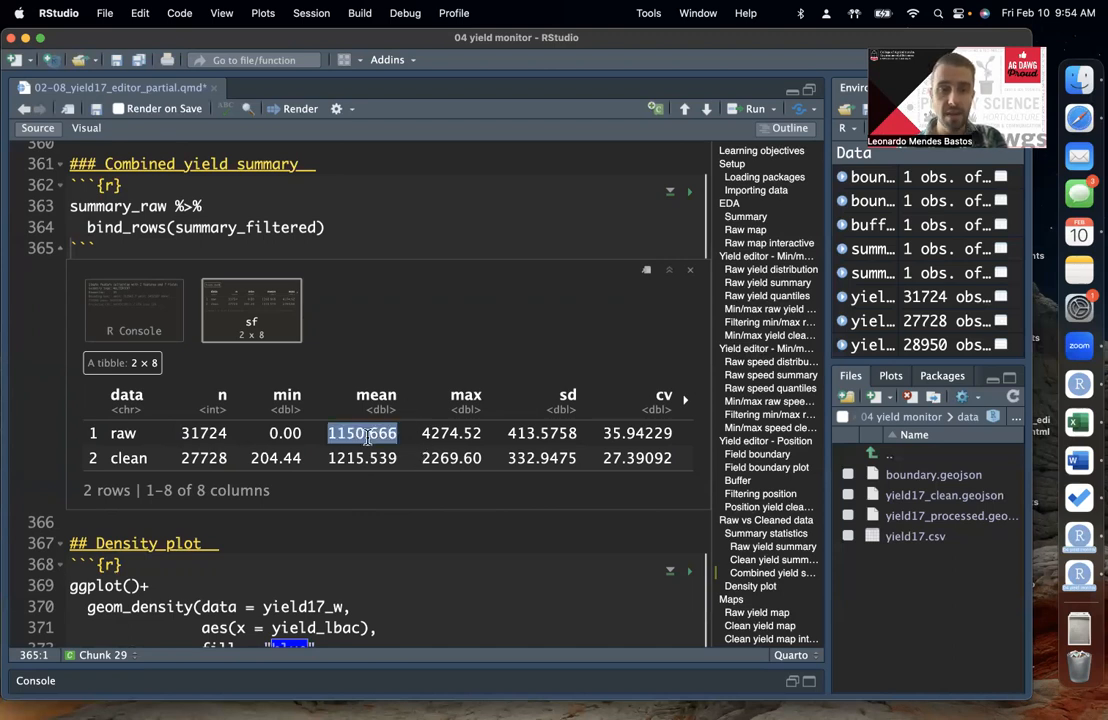
pyautogui.doubleClick(371, 456)
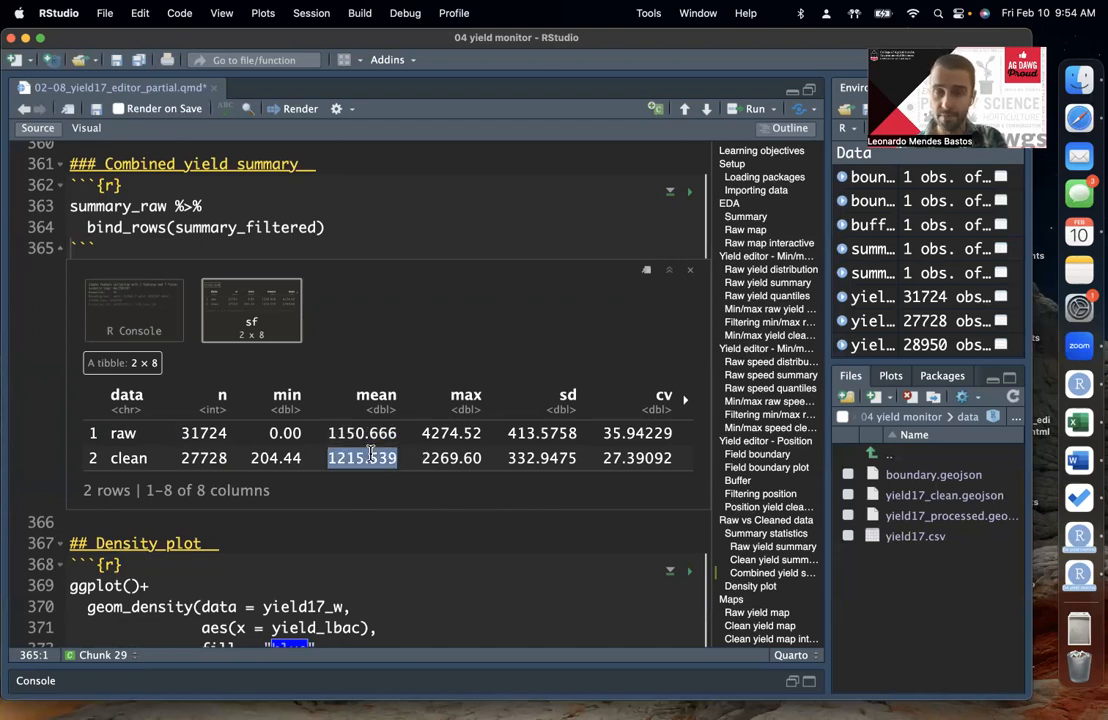
pyautogui.doubleClick(362, 433)
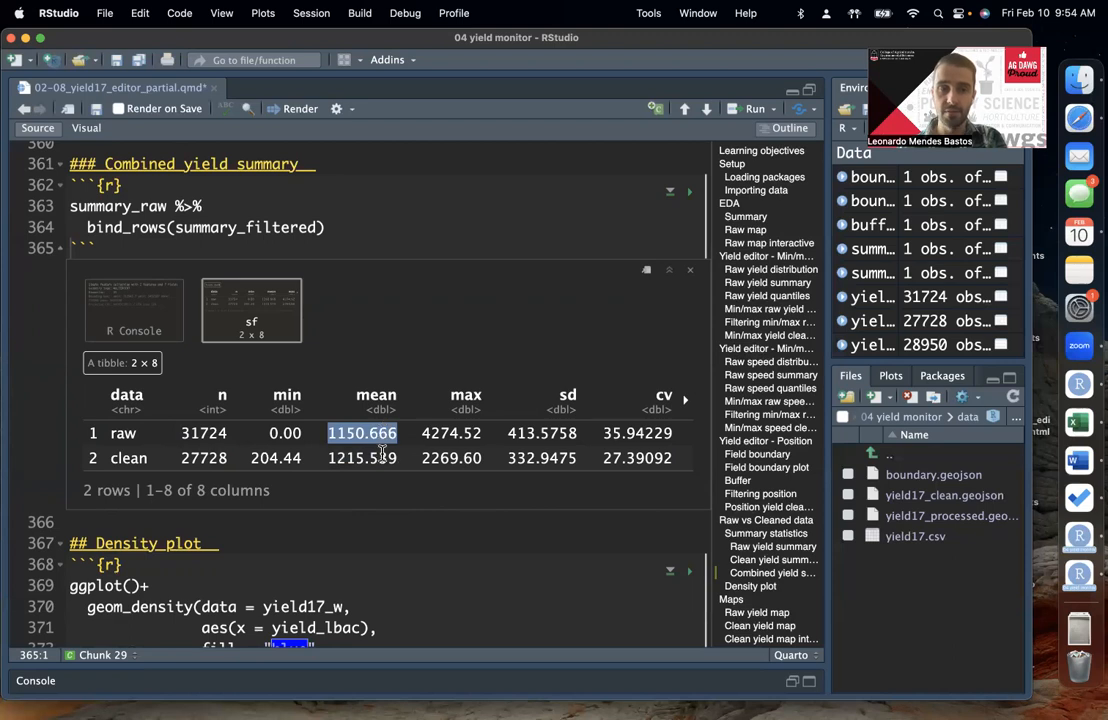
pyautogui.doubleClick(383, 456)
pyautogui.click(495, 474)
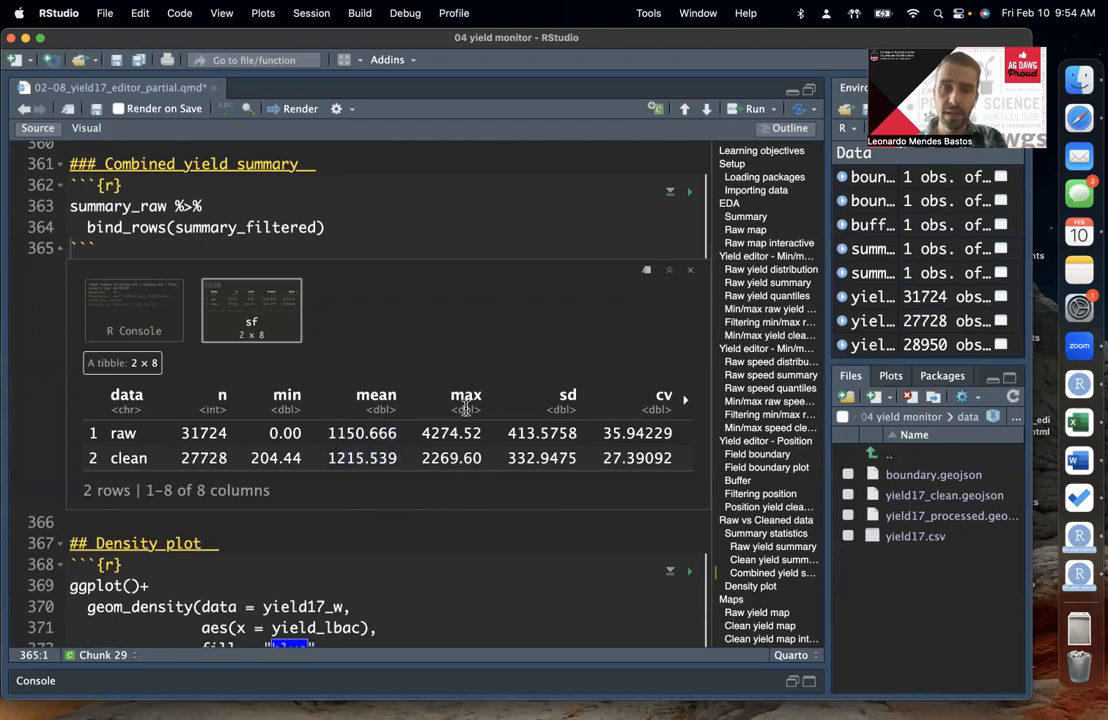
pyautogui.doubleClick(460, 457)
pyautogui.click(468, 456)
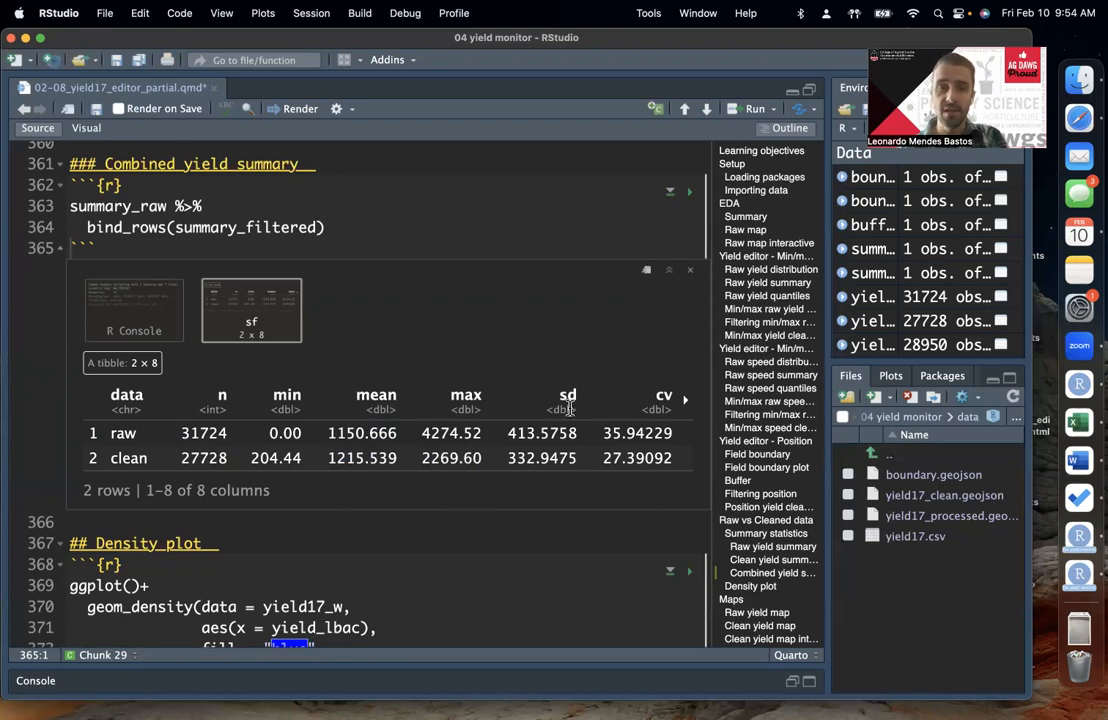
pyautogui.doubleClick(555, 457)
pyautogui.click(628, 504)
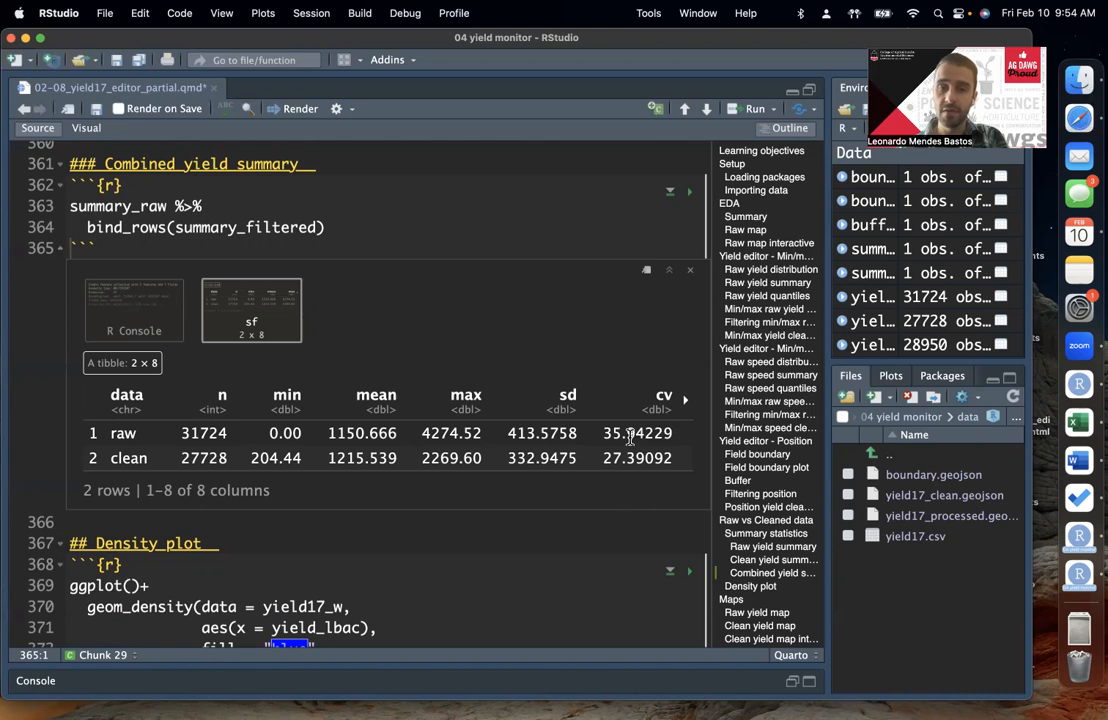
pyautogui.doubleClick(655, 433)
pyautogui.doubleClick(638, 458)
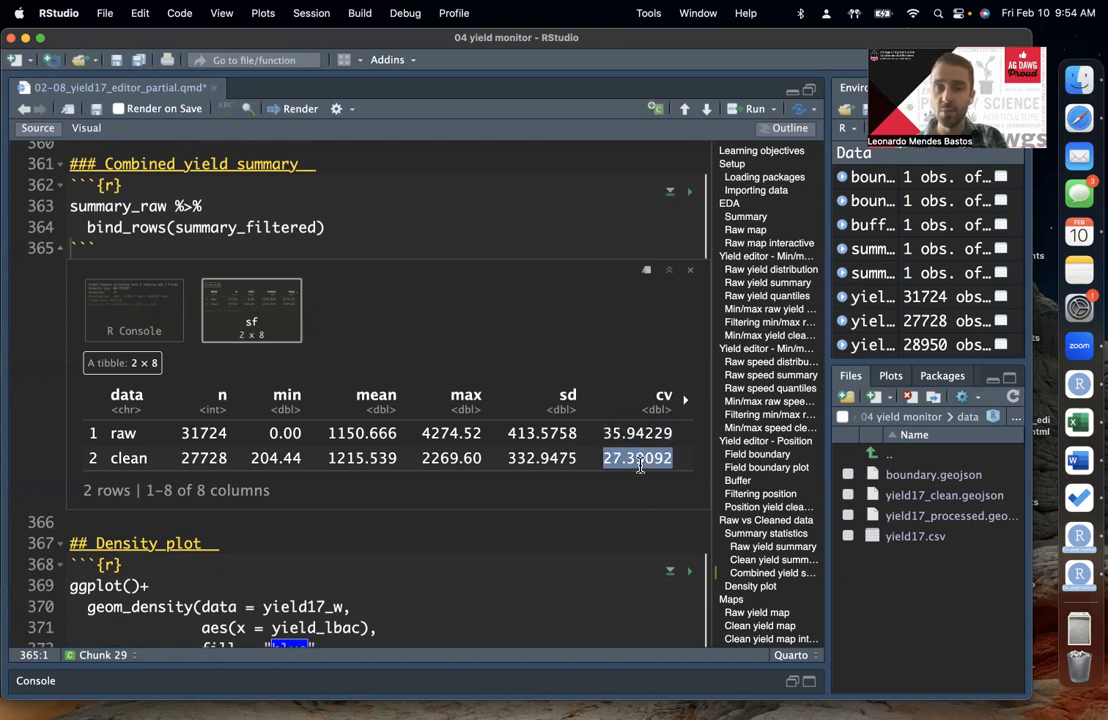
pyautogui.click(685, 399)
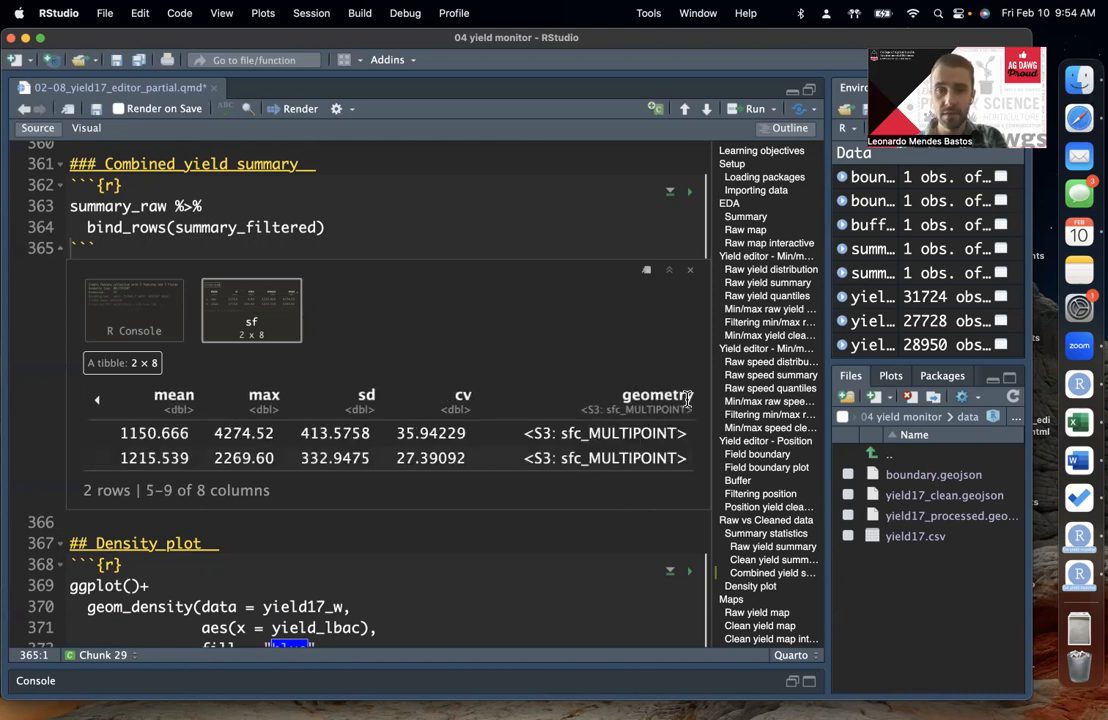
pyautogui.click(91, 399)
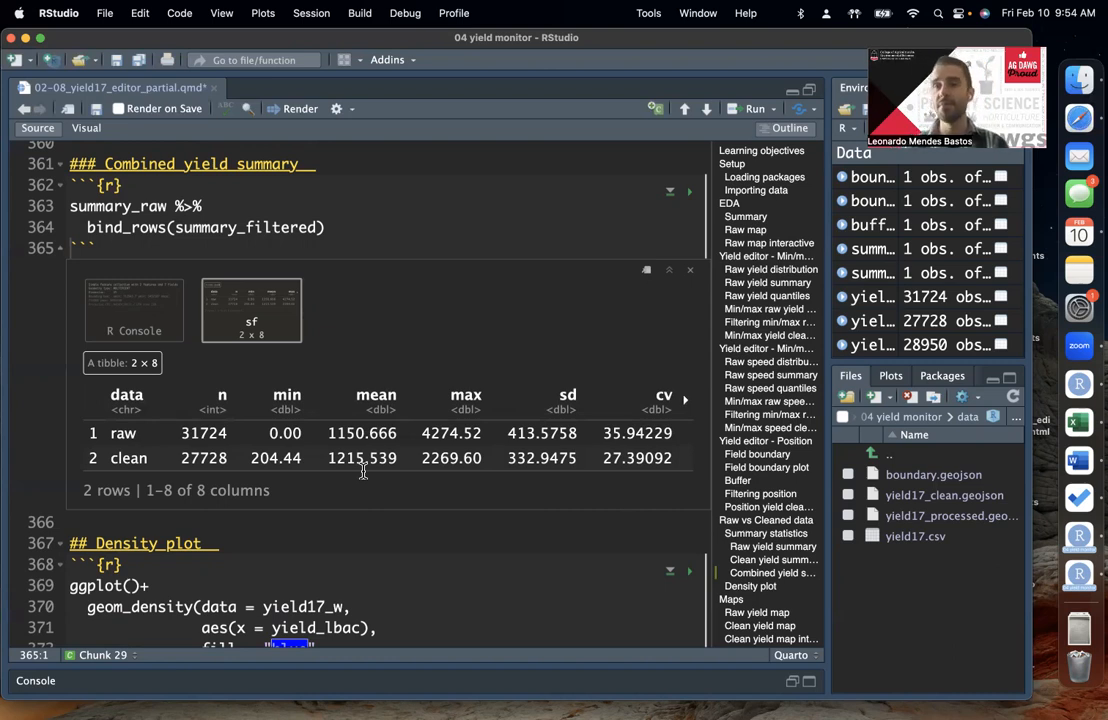
# Step: Compare the minimum and mean yield of the clean row with the raw row in the combined summary table
pyautogui.doubleClick(276, 458)
pyautogui.doubleClick(370, 457)
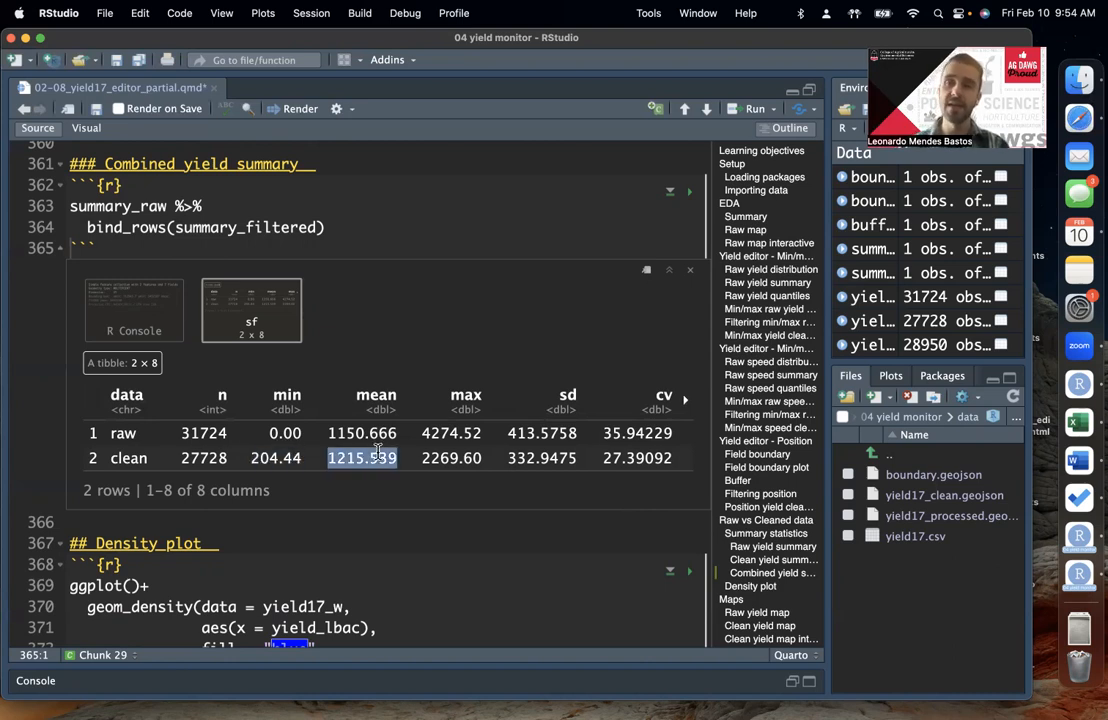
pyautogui.click(480, 472)
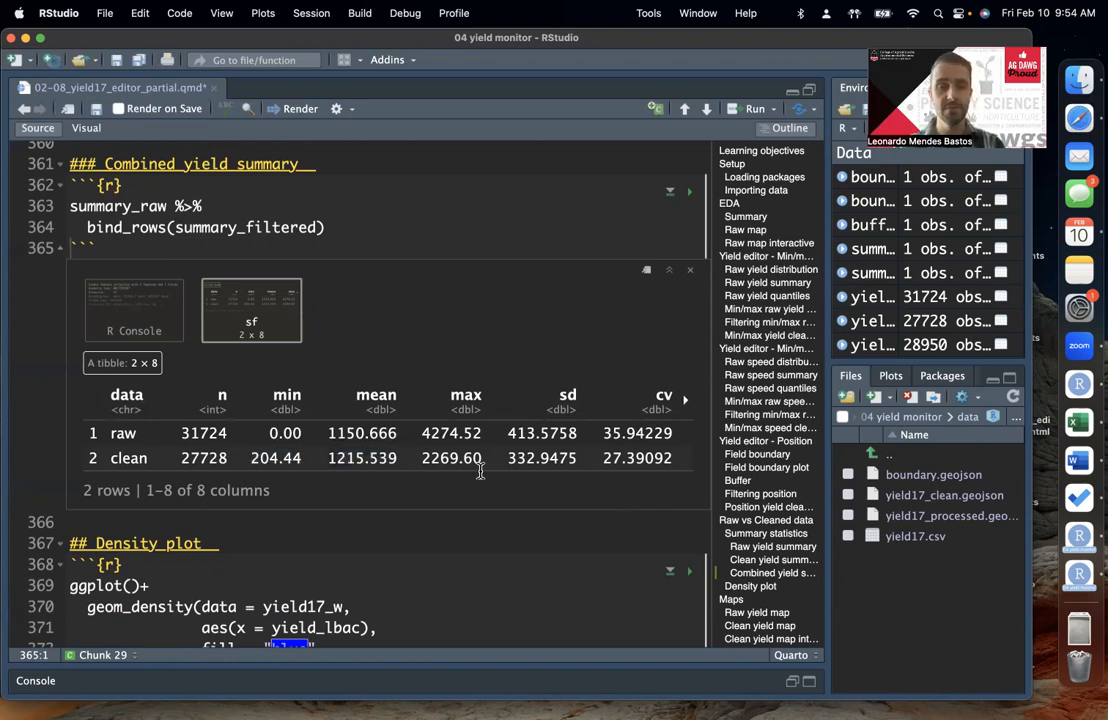
# Step: Run the Density plot code to draw the yield_lbac distribution of yield17_w with a blue fill
pyautogui.scroll(-5, 480, 467)
pyautogui.click(470, 526)
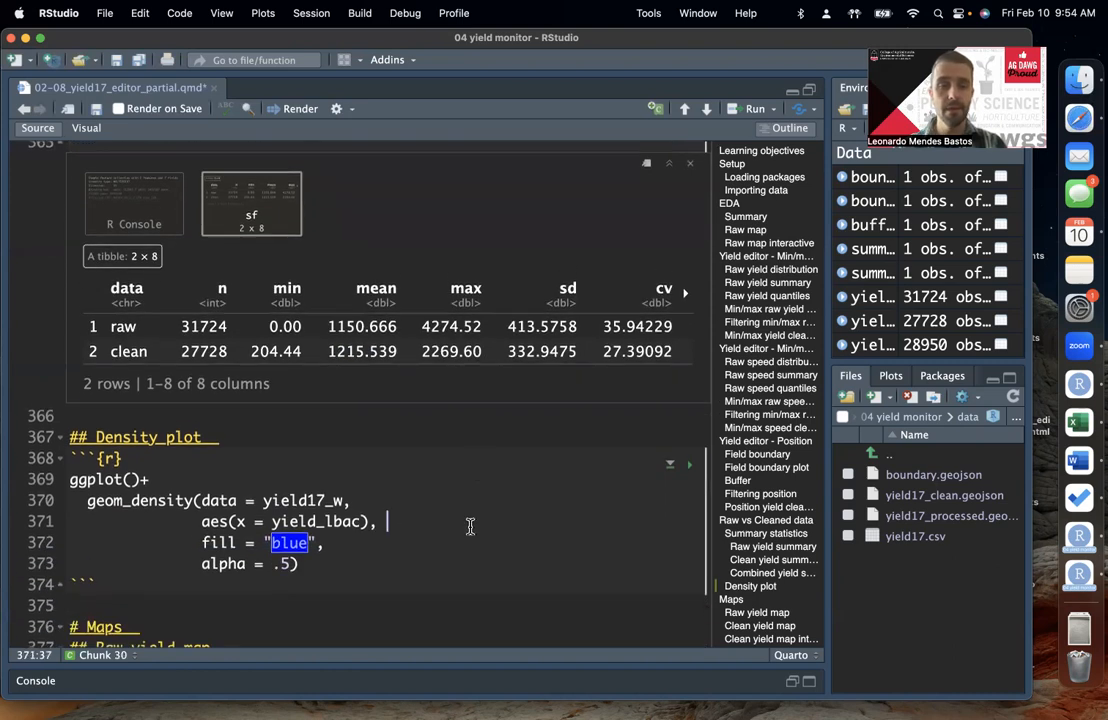
pyautogui.scroll(-5, 470, 526)
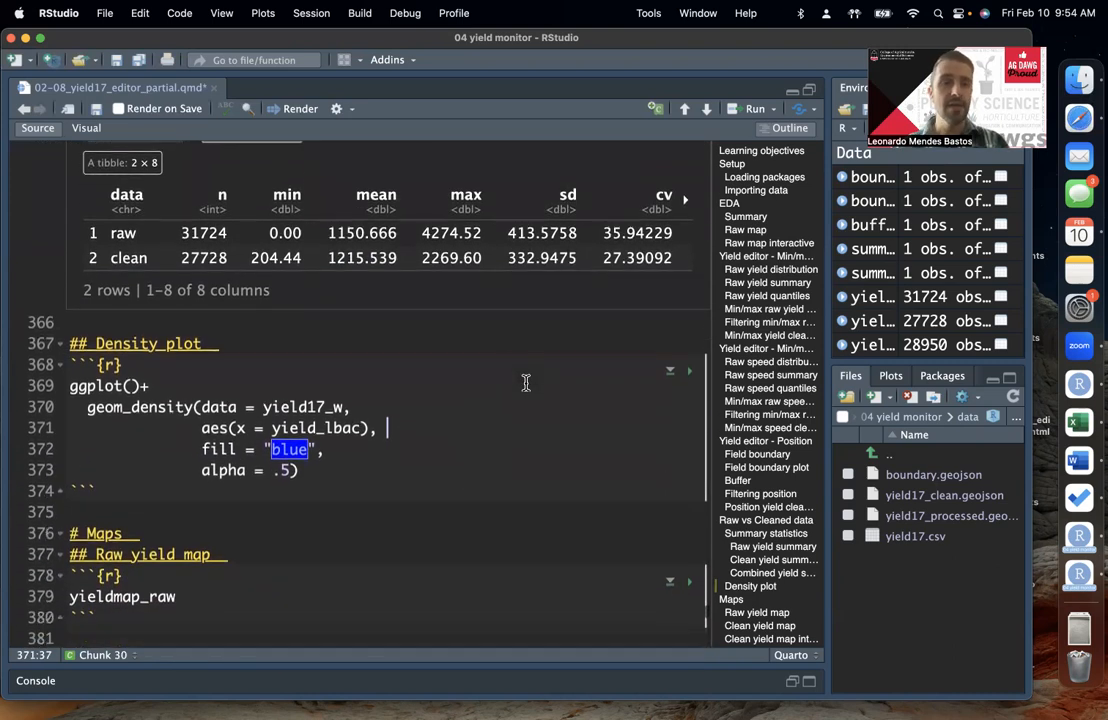
pyautogui.click(410, 443)
pyautogui.press('Up')
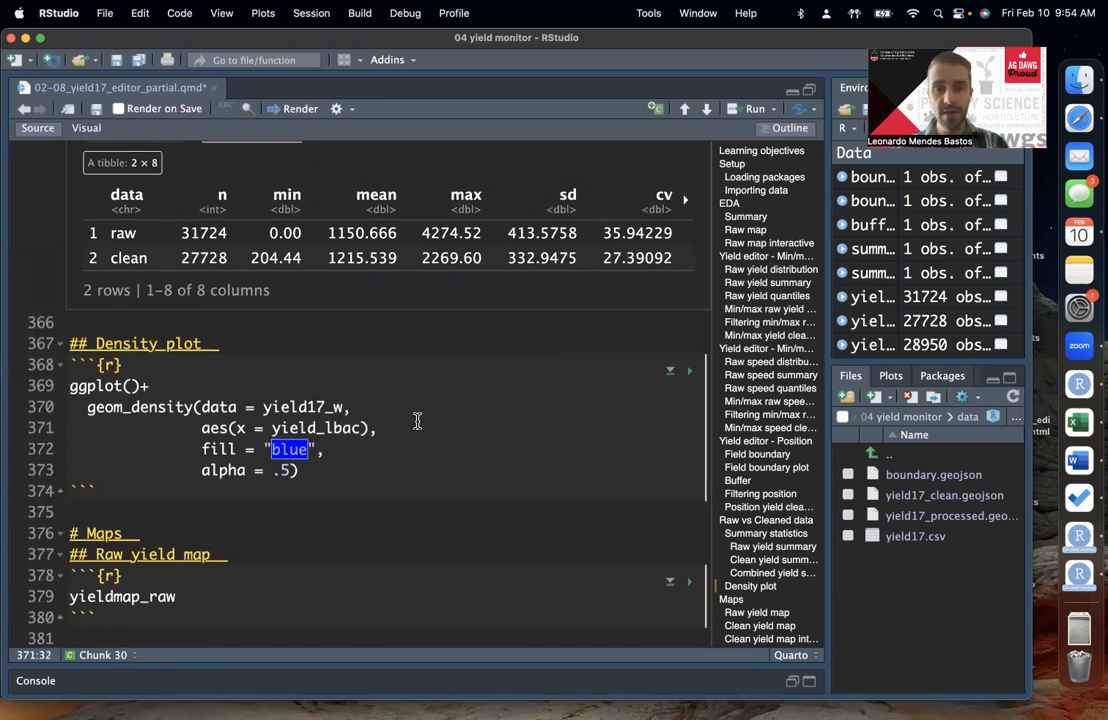
pyautogui.press('super+Return')
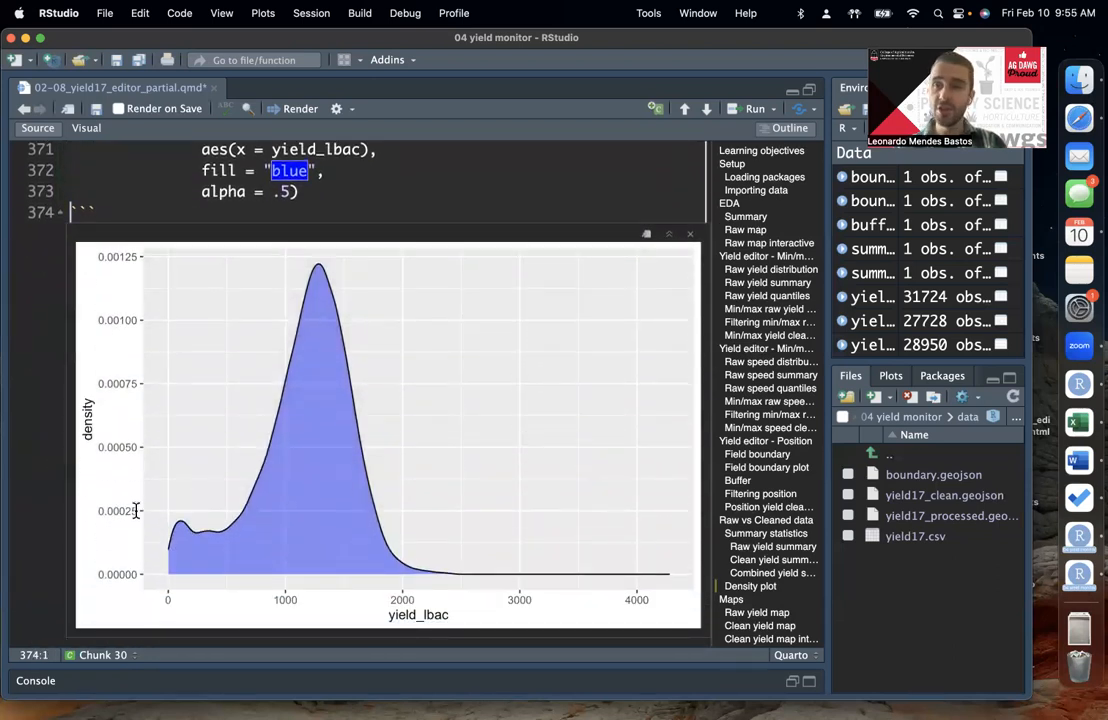
# Step: Examine the raw yield density curve and check which dataset its geom_density layer uses
pyautogui.scroll(1, 185, 490)
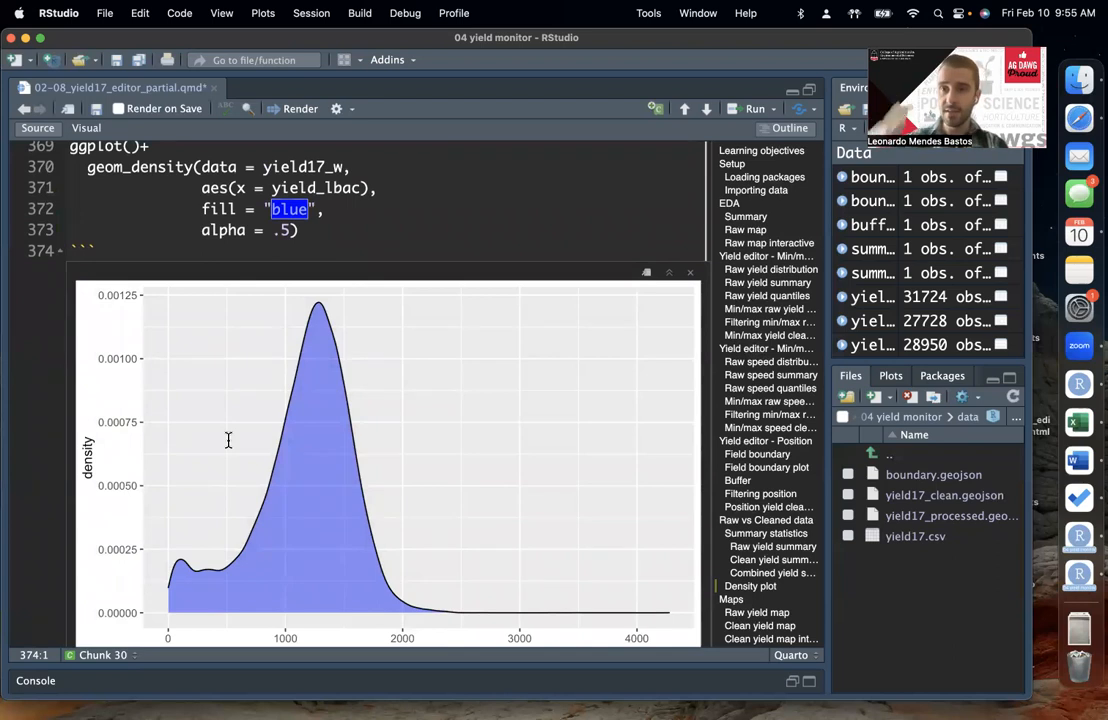
pyautogui.scroll(-5, 230, 440)
pyautogui.scroll(4, 290, 430)
pyautogui.scroll(3, 301, 426)
pyautogui.click(350, 223)
pyautogui.doubleClick(318, 223)
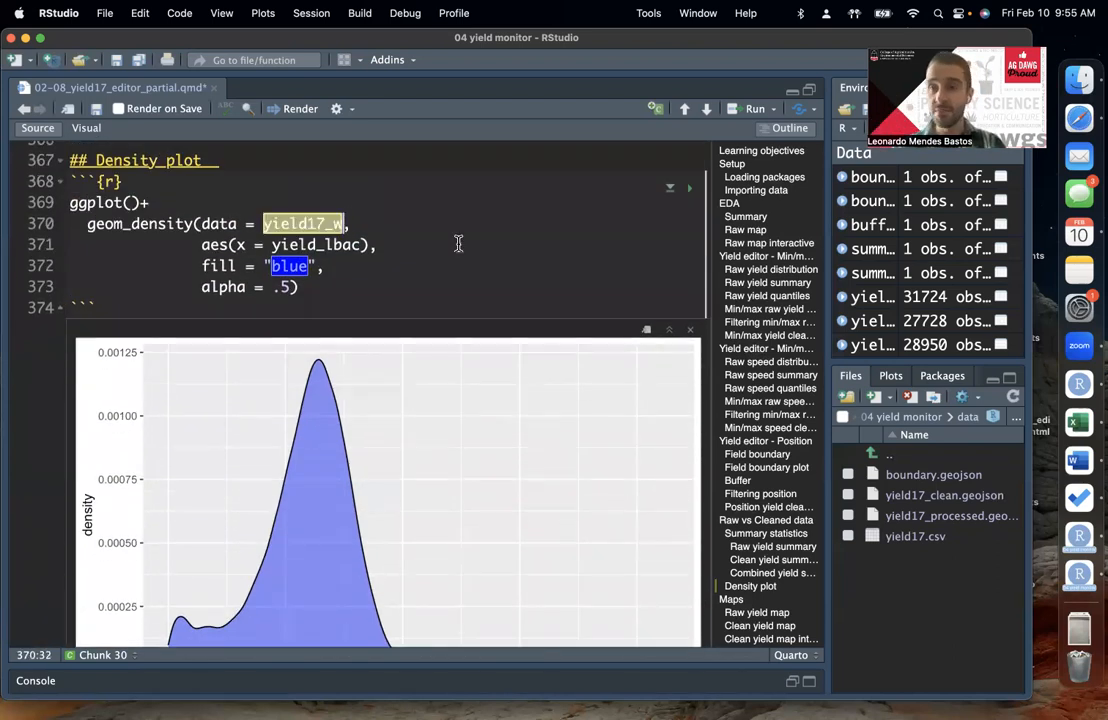
pyautogui.click(402, 273)
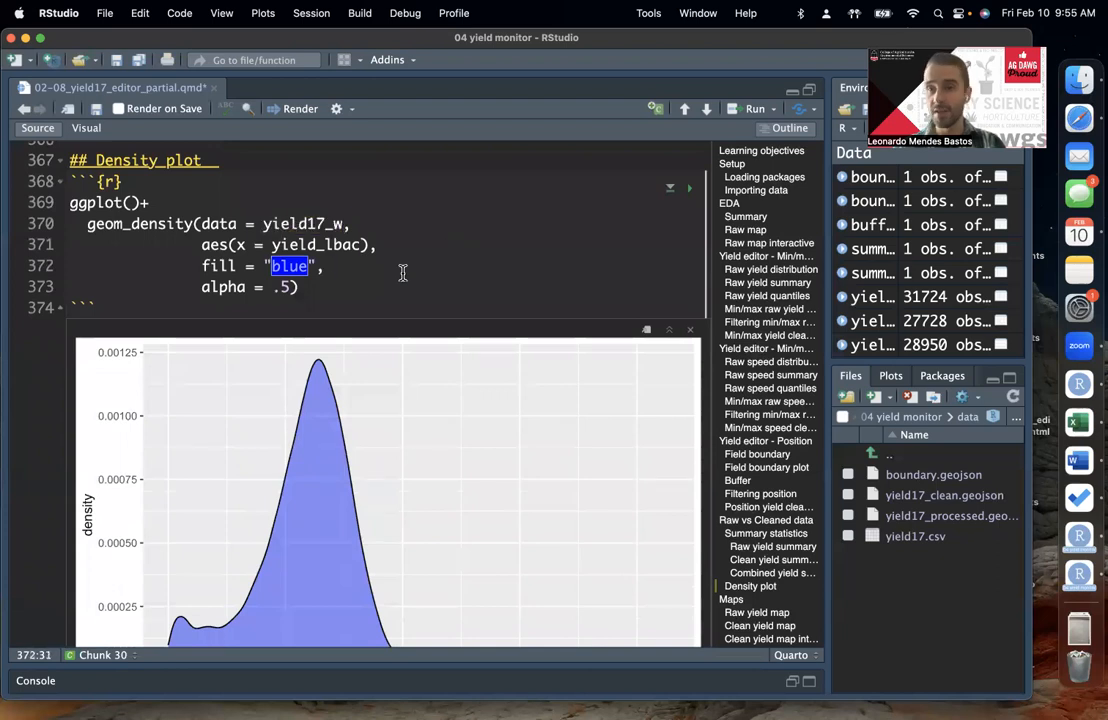
# Step: Review the full range of the raw density plot alongside the layer's fill and alpha arguments
pyautogui.scroll(-2, 402, 273)
pyautogui.click(302, 236)
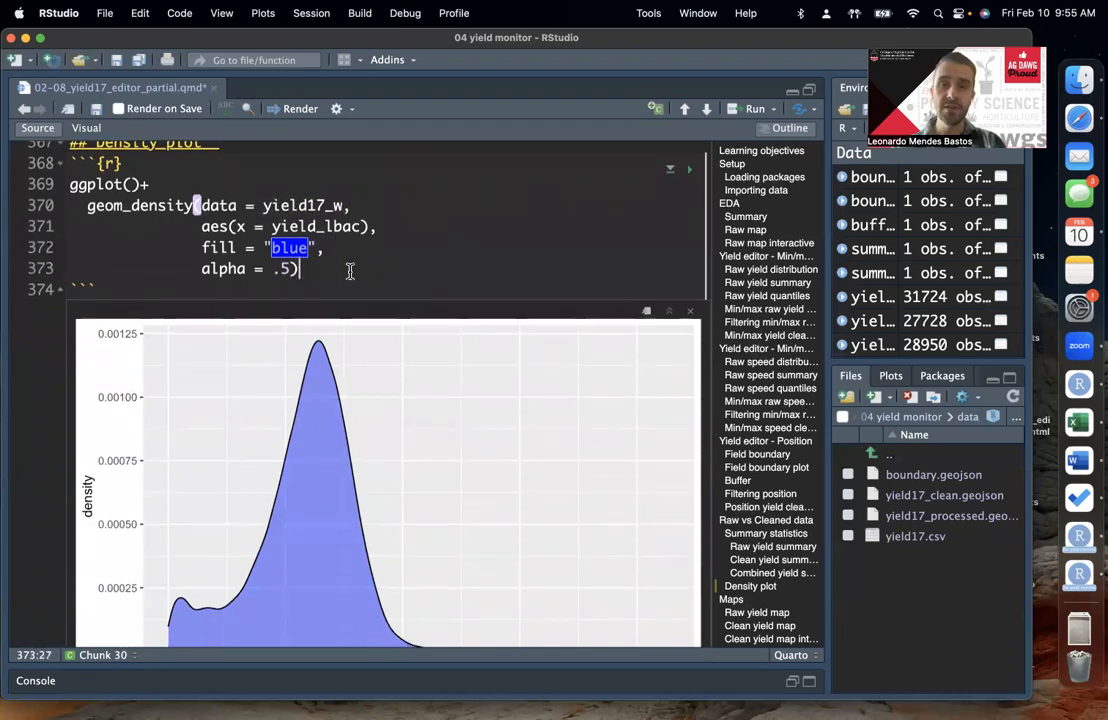
pyautogui.scroll(-1, 350, 271)
pyautogui.scroll(-1, 350, 271)
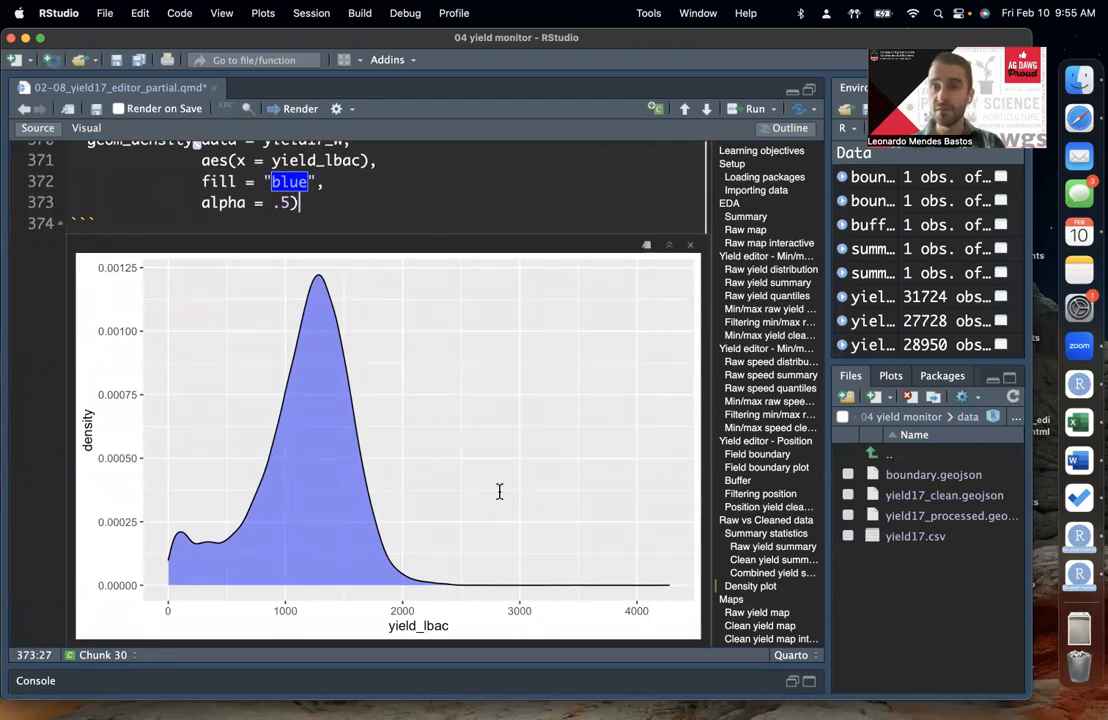
pyautogui.scroll(1, 462, 386)
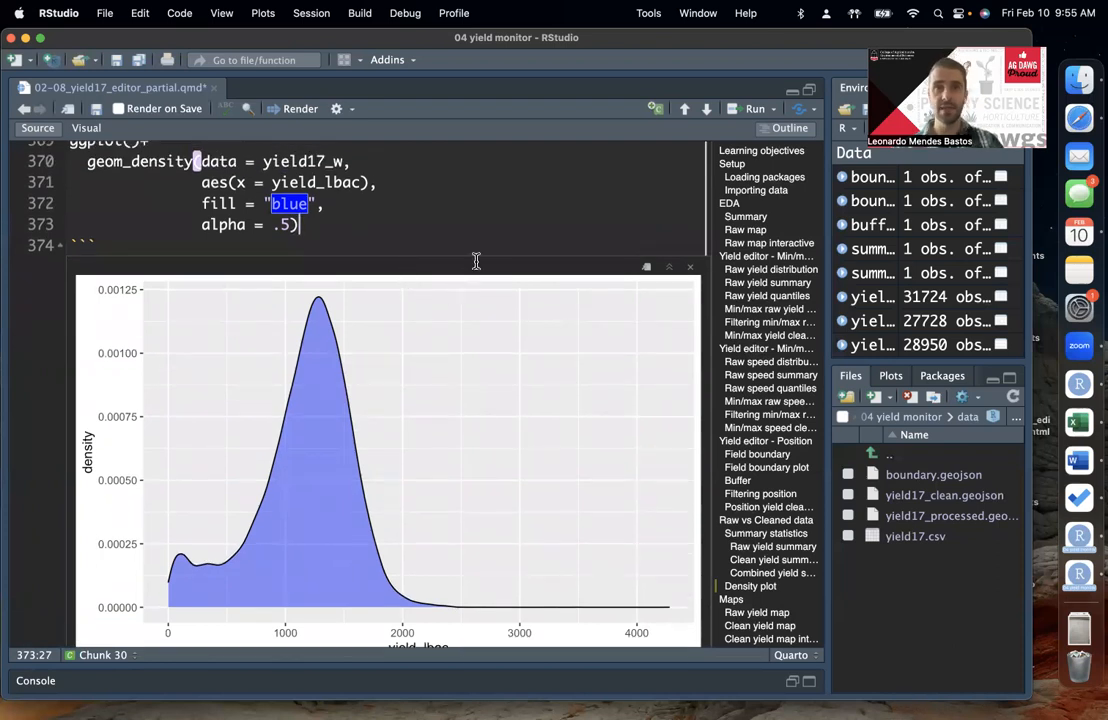
pyautogui.scroll(-1, 391, 220)
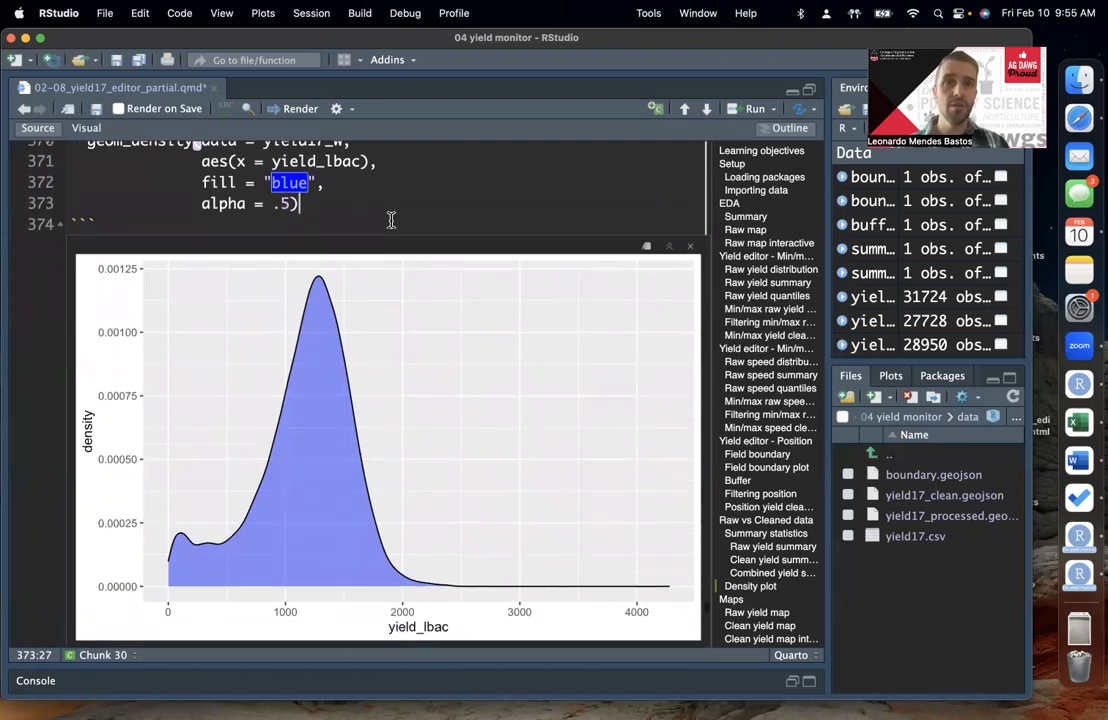
pyautogui.scroll(2, 391, 220)
# Step: Duplicate the geom_density layer below the original in the Density plot code, joining the two layers with a plus sign
pyautogui.click(339, 230)
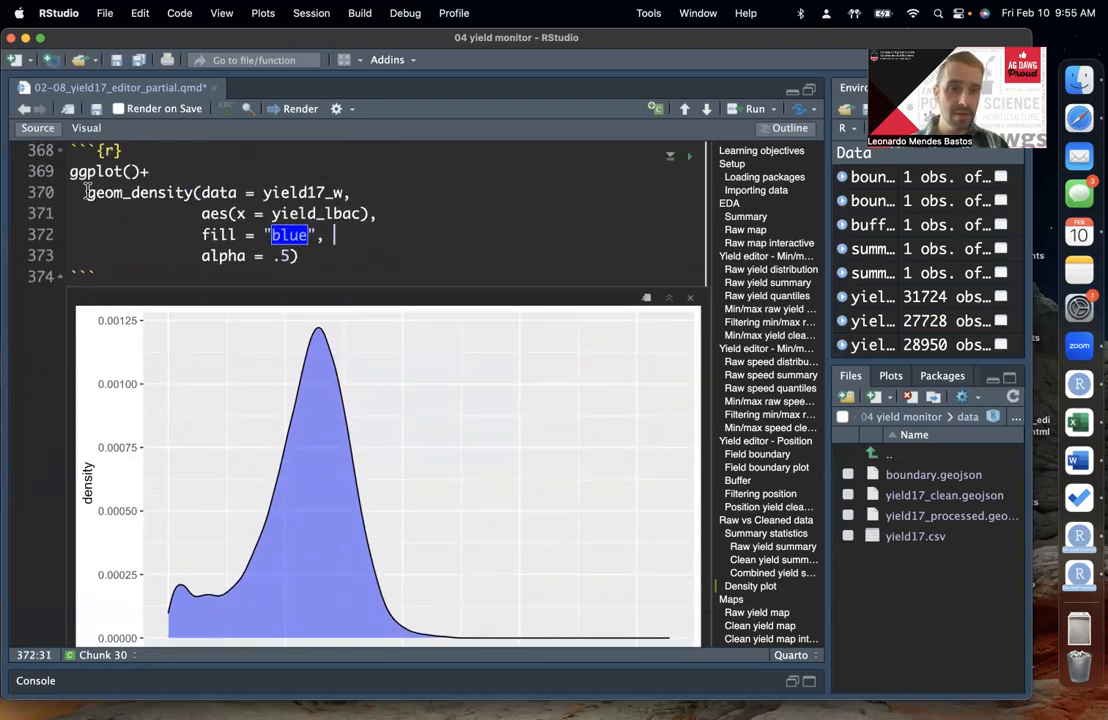
pyautogui.moveTo(87, 192); pyautogui.dragTo(339, 266)
pyautogui.press('super+c')
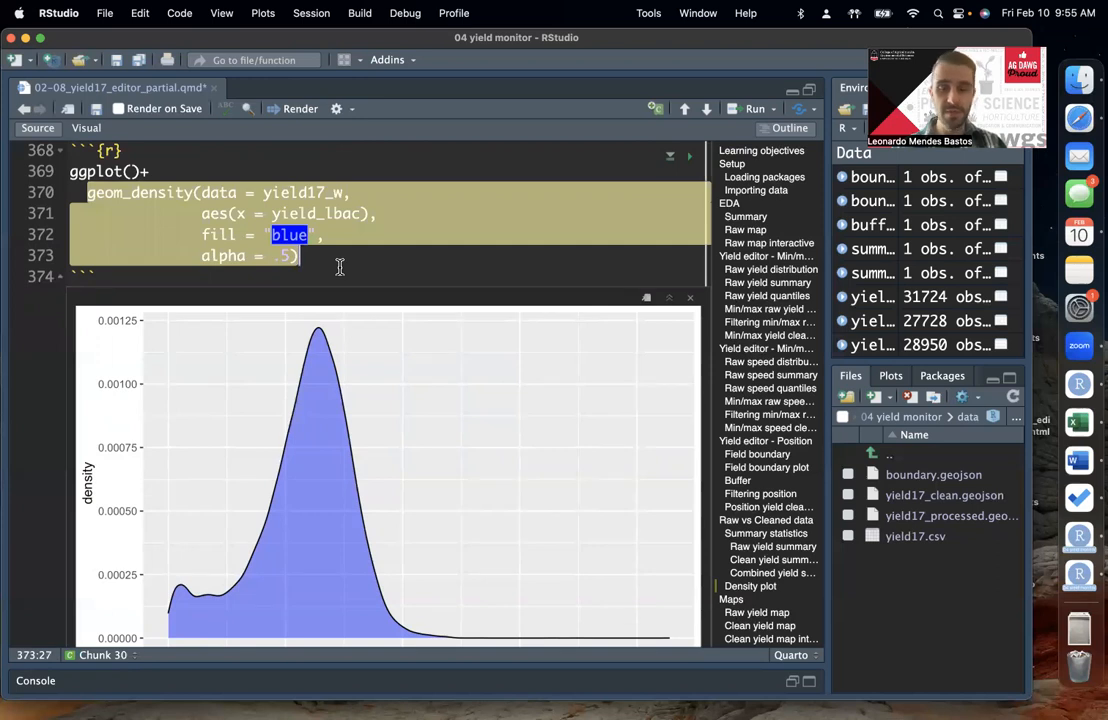
pyautogui.click(337, 262)
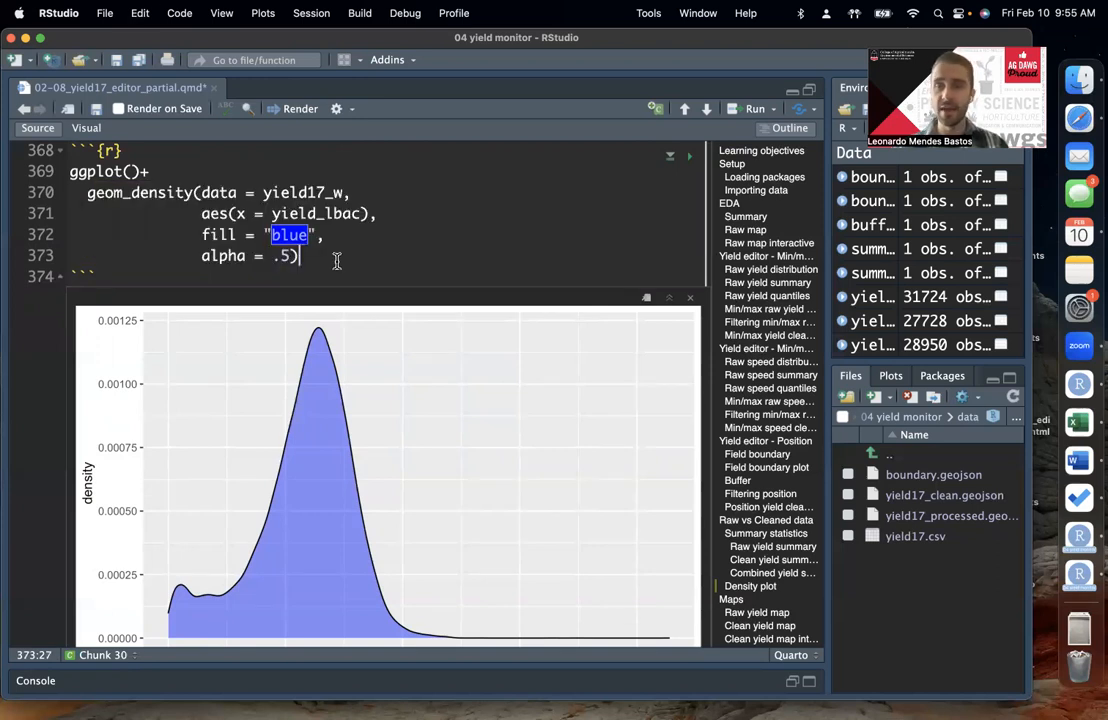
pyautogui.scroll(-1, 337, 261)
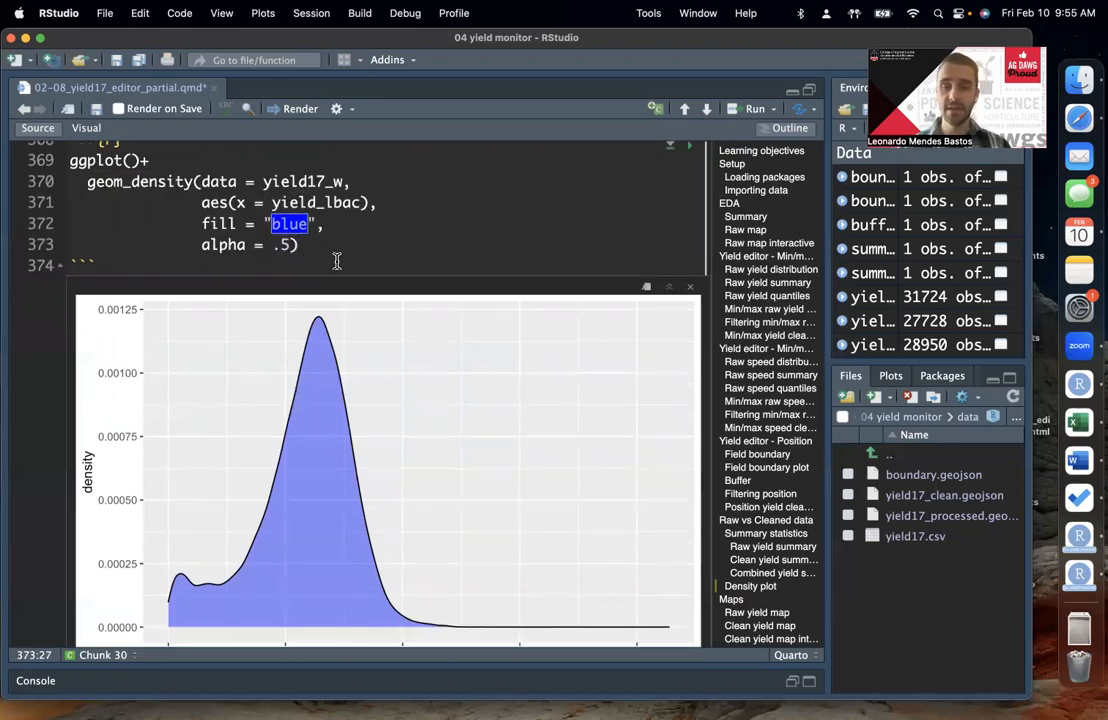
pyautogui.write('+')
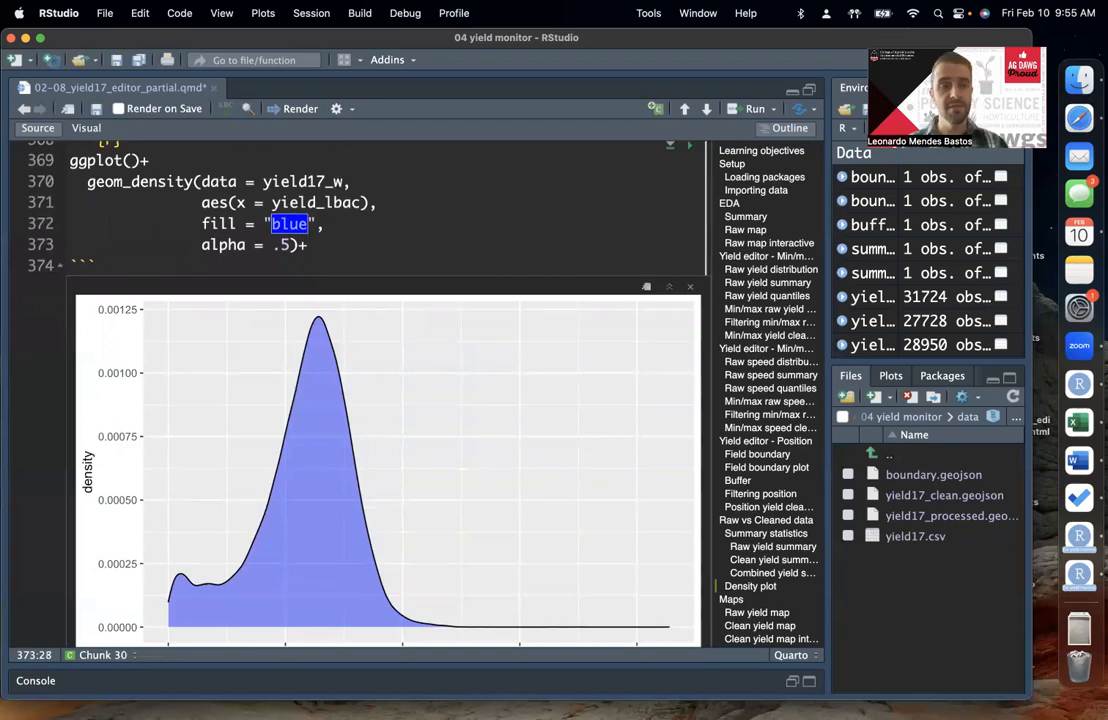
pyautogui.press('Return')
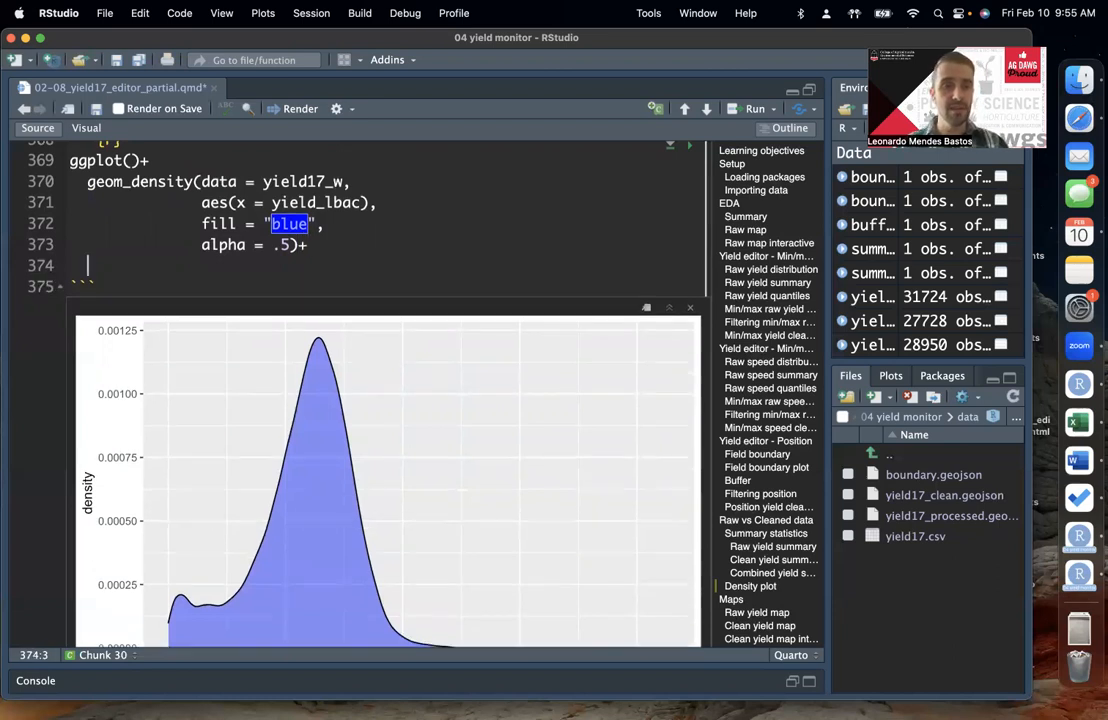
pyautogui.press('super+v')
pyautogui.click(393, 286)
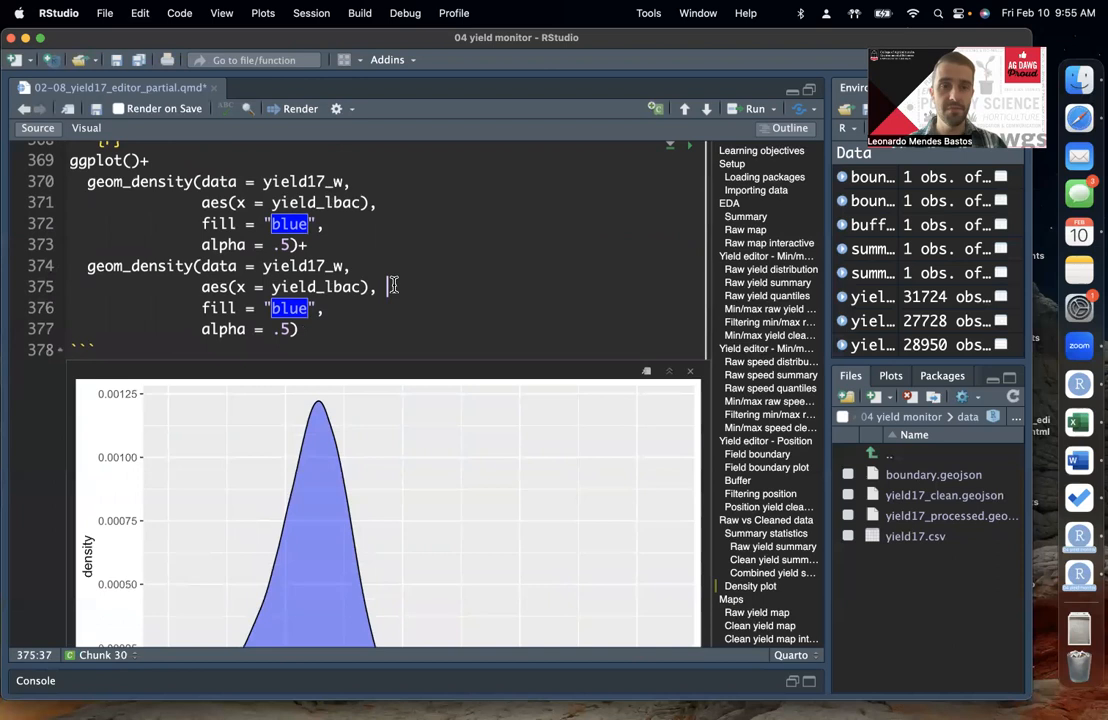
# Step: Set the second geom_density layer's data to yield17_w_pf and its fill to "yellow"
pyautogui.click(344, 265)
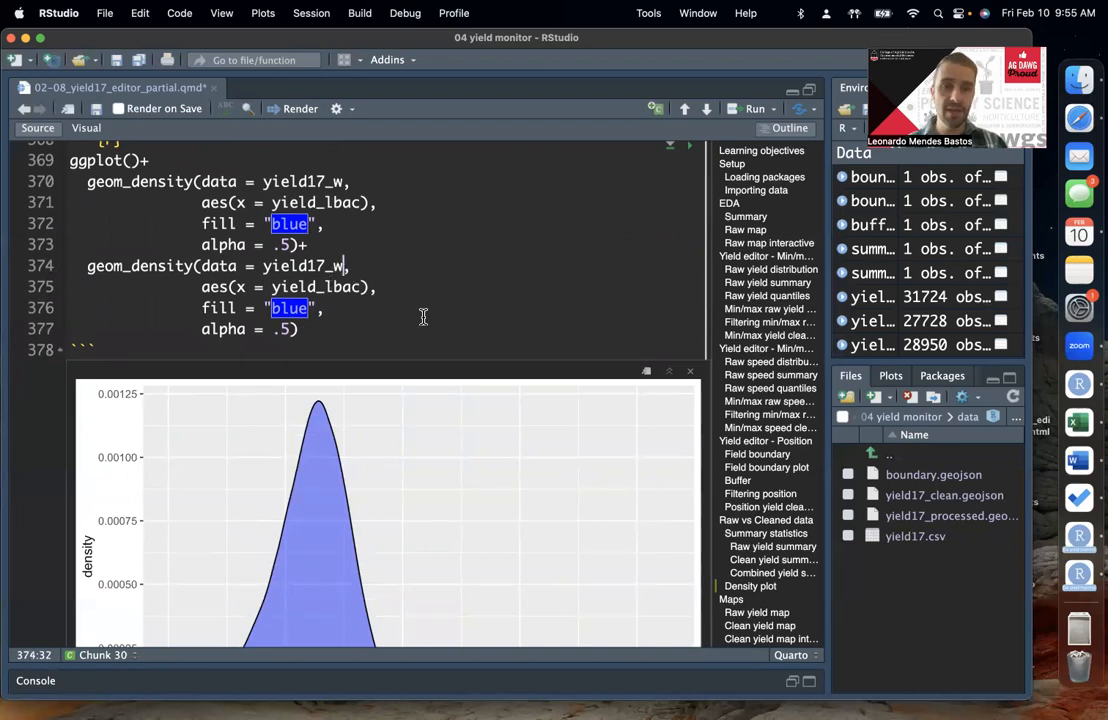
pyautogui.write('_pf')
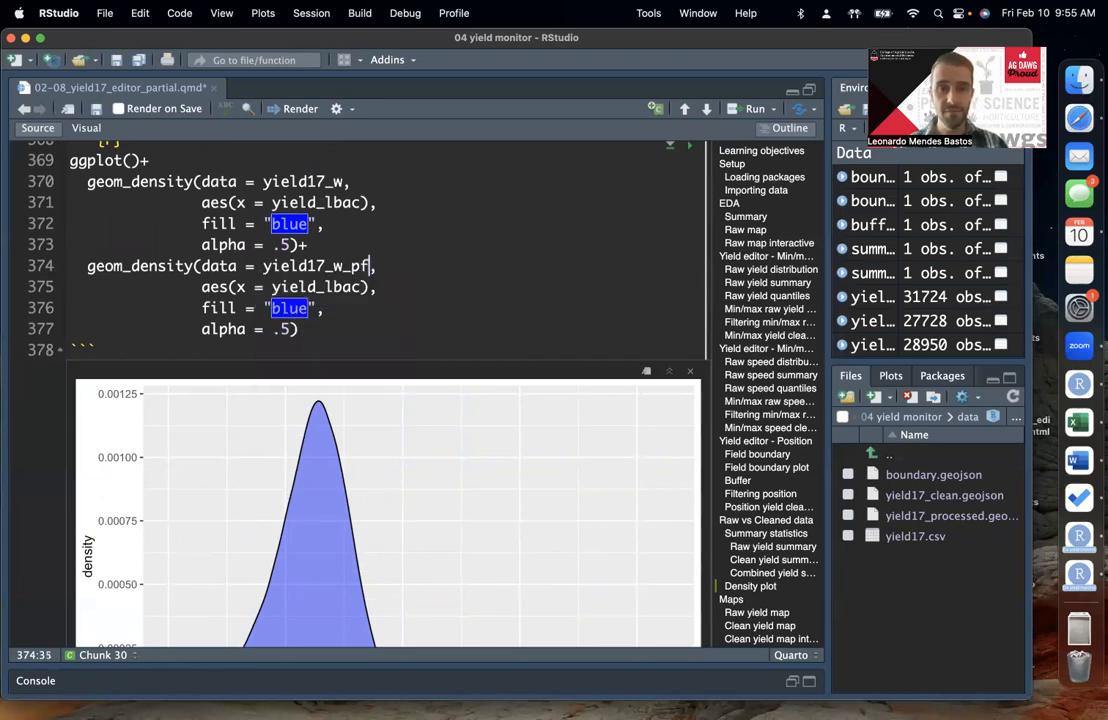
pyautogui.doubleClick(322, 289)
pyautogui.click(272, 308)
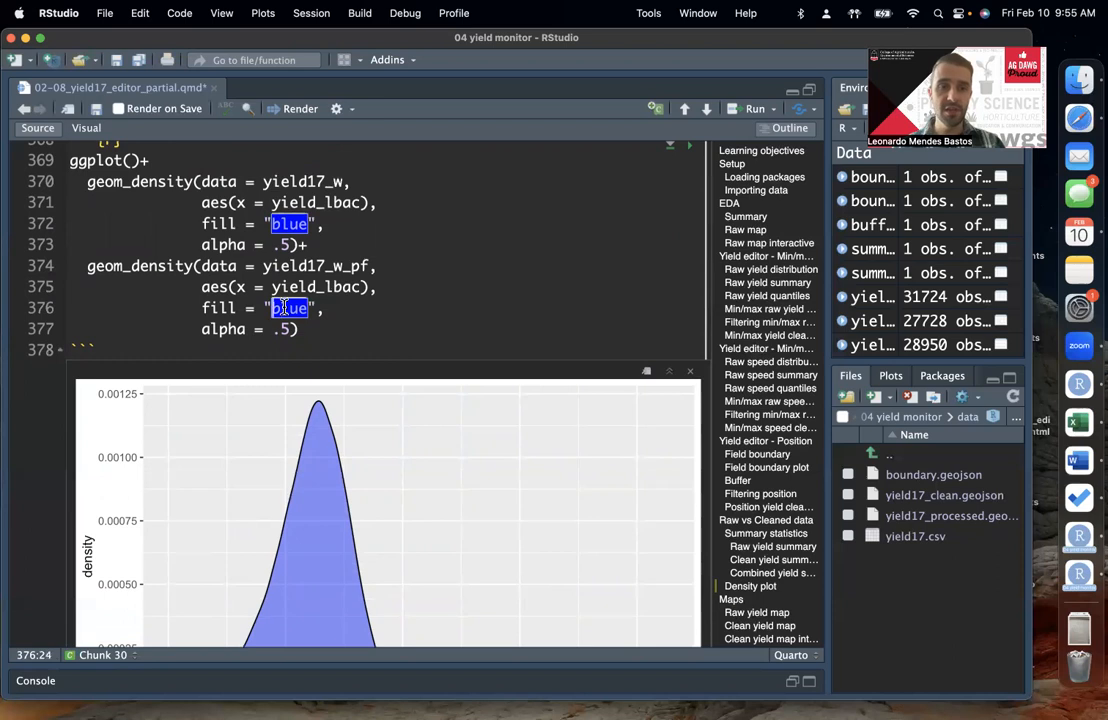
pyautogui.click(302, 348)
pyautogui.click(228, 308)
pyautogui.click(256, 308)
pyautogui.click(275, 308)
pyautogui.write('yellow')
pyautogui.press('End')
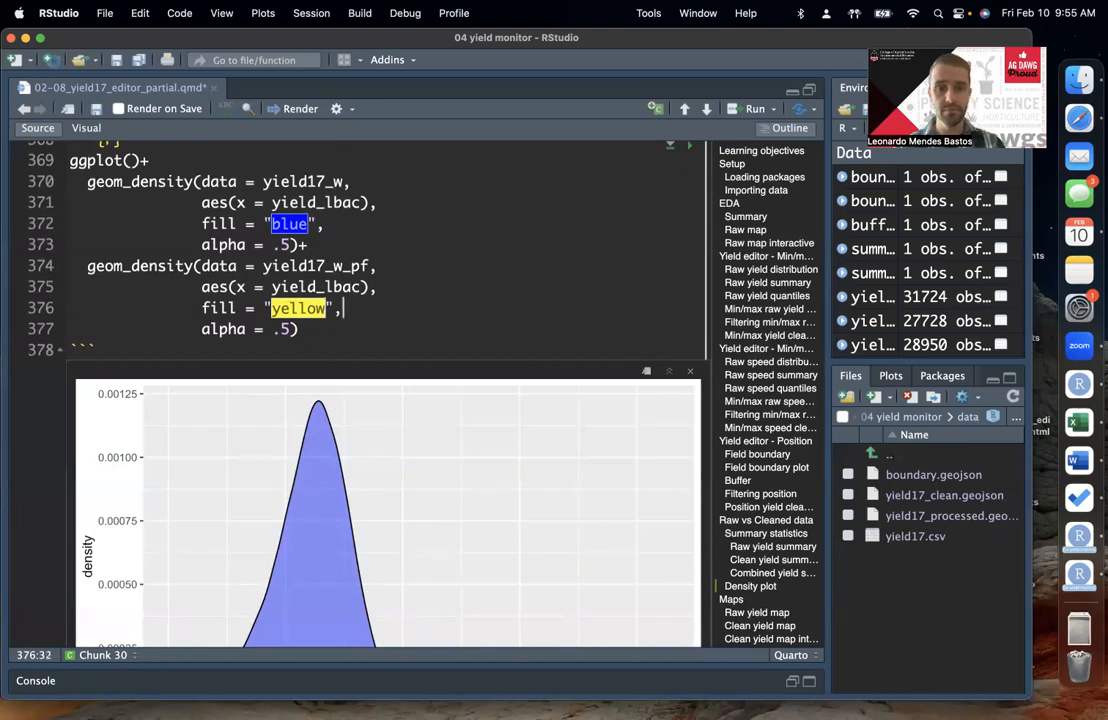
# Step: Check the second layer's data and fill, and run the Density plot code to overlay the raw and clean distributions
pyautogui.click(398, 287)
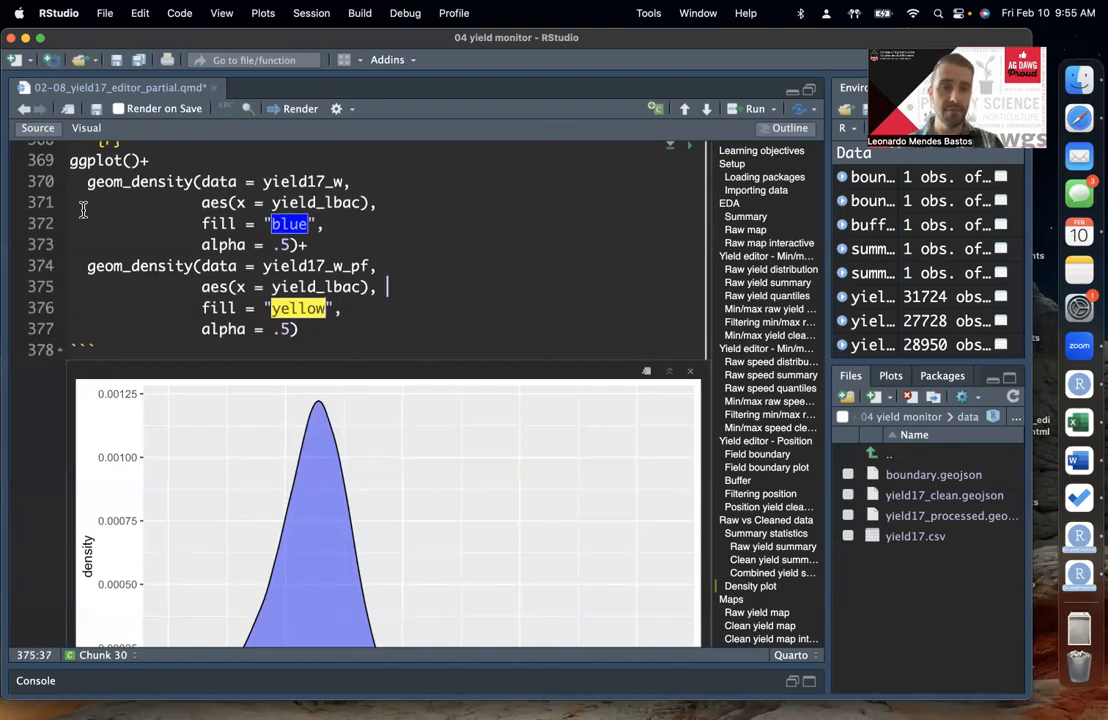
pyautogui.doubleClick(330, 266)
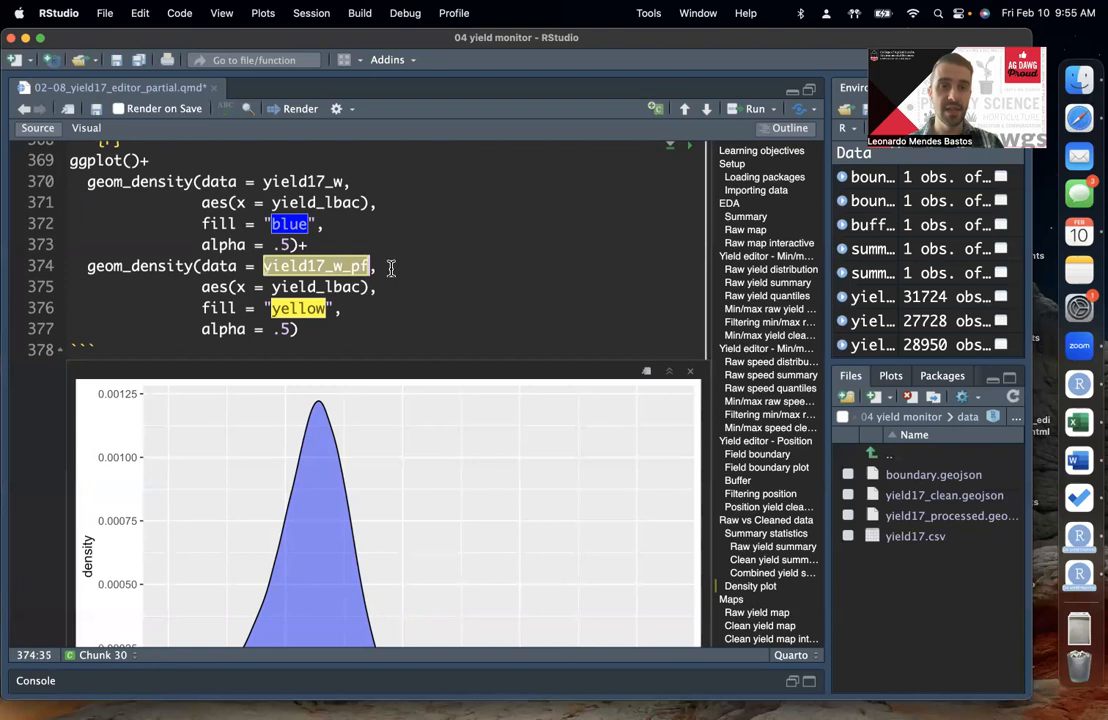
pyautogui.doubleClick(309, 304)
pyautogui.doubleClick(351, 321)
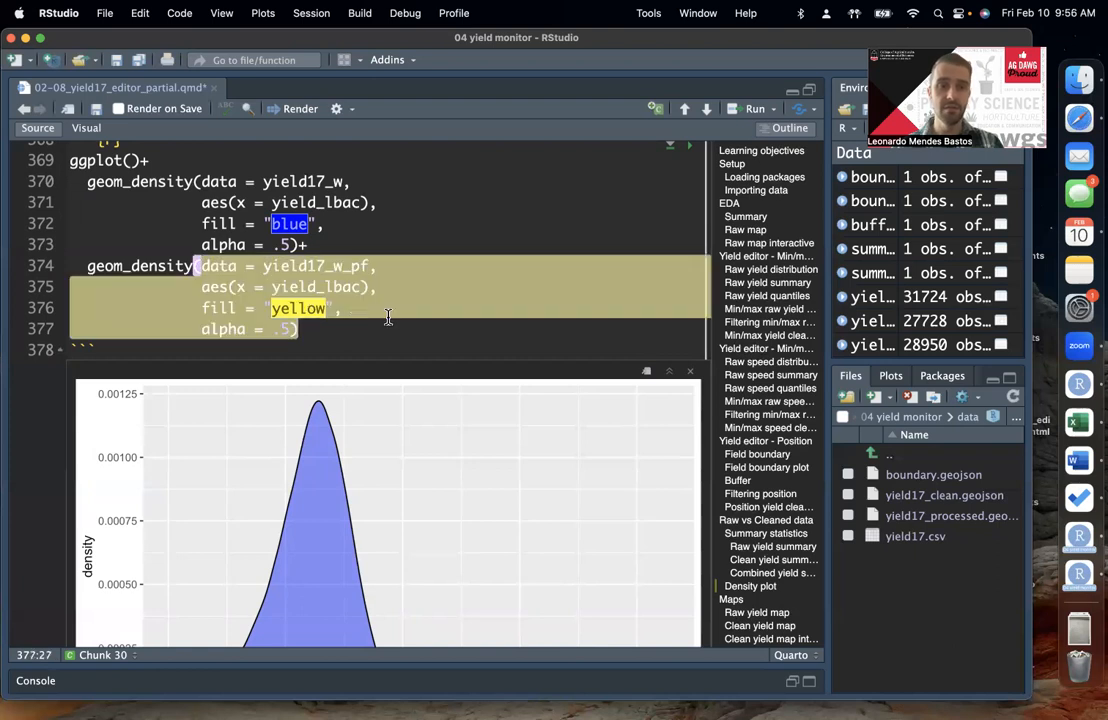
pyautogui.click(388, 317)
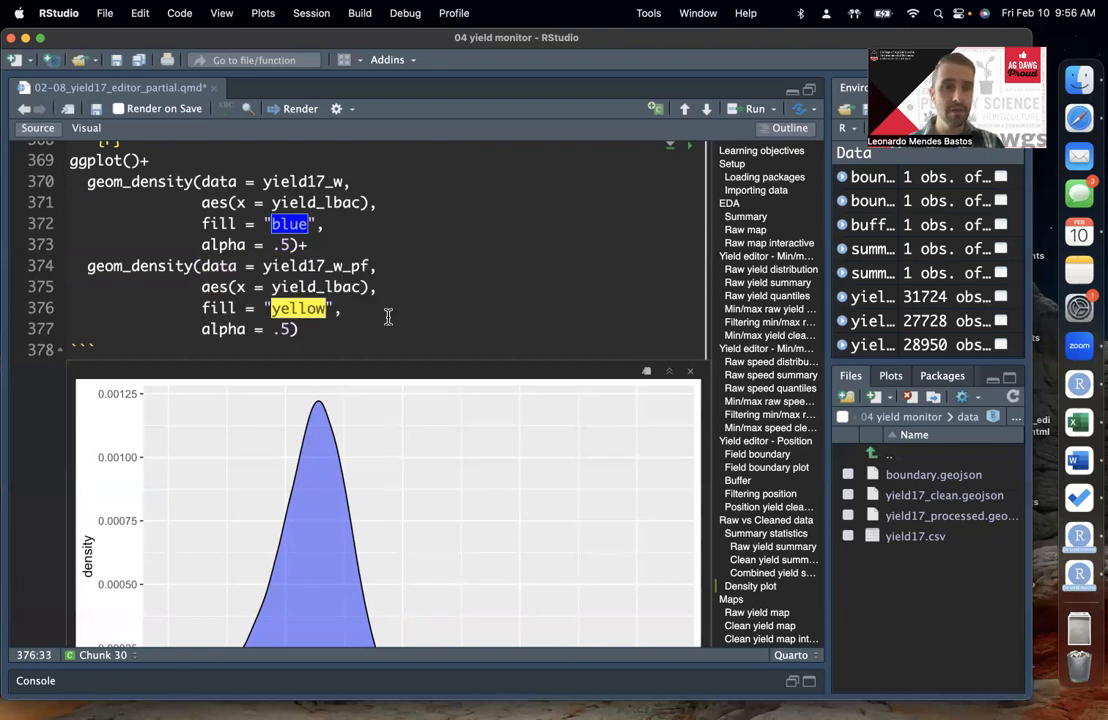
pyautogui.press('super+Return')
pyautogui.scroll(2, 265, 307)
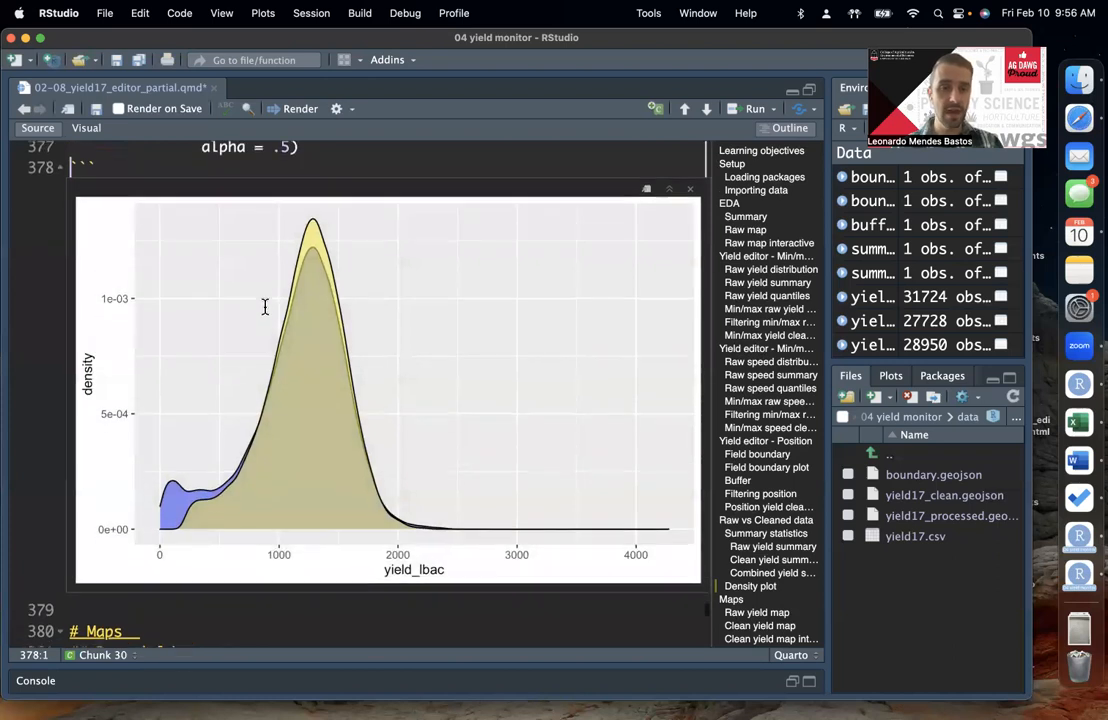
# Step: Compare the raw and clean density curves at the low-yield end, the peak and the upper tail
pyautogui.scroll(3, 265, 307)
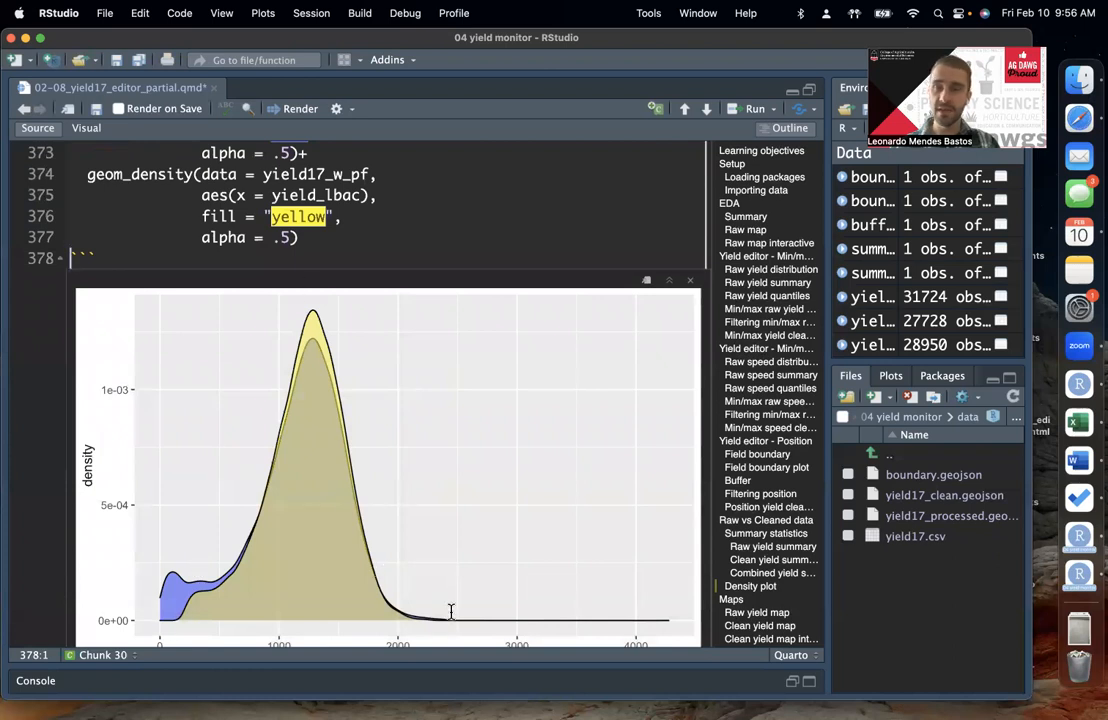
pyautogui.scroll(-1, 451, 611)
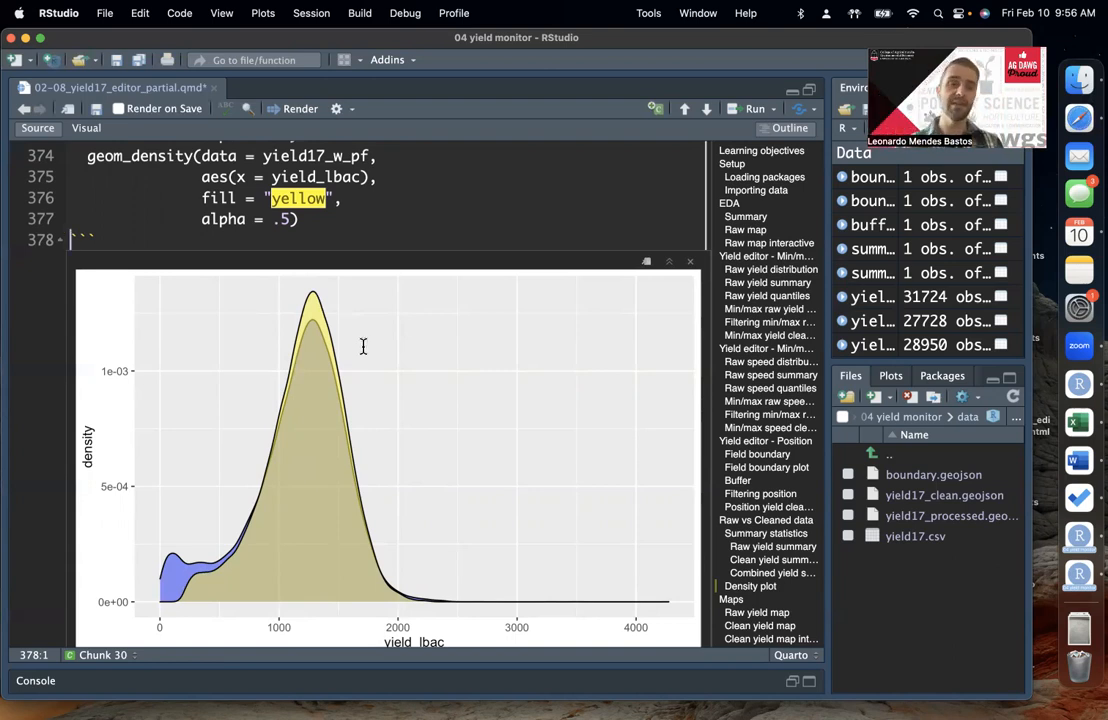
pyautogui.click(341, 203)
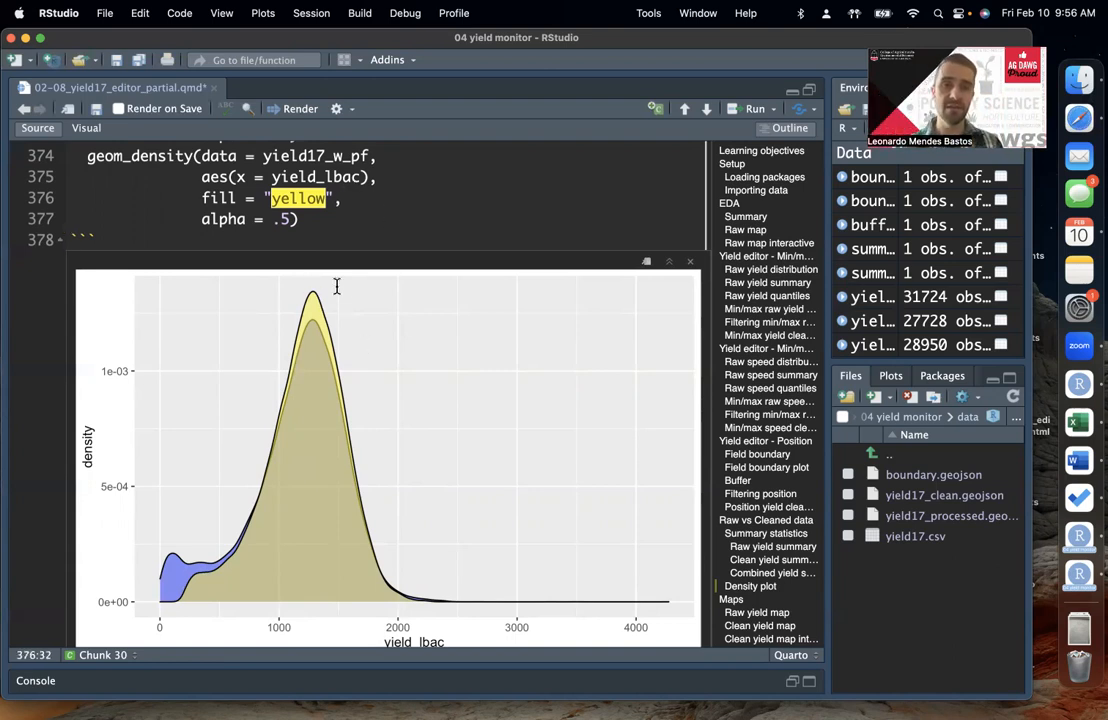
pyautogui.click(378, 224)
pyautogui.scroll(-1, 436, 257)
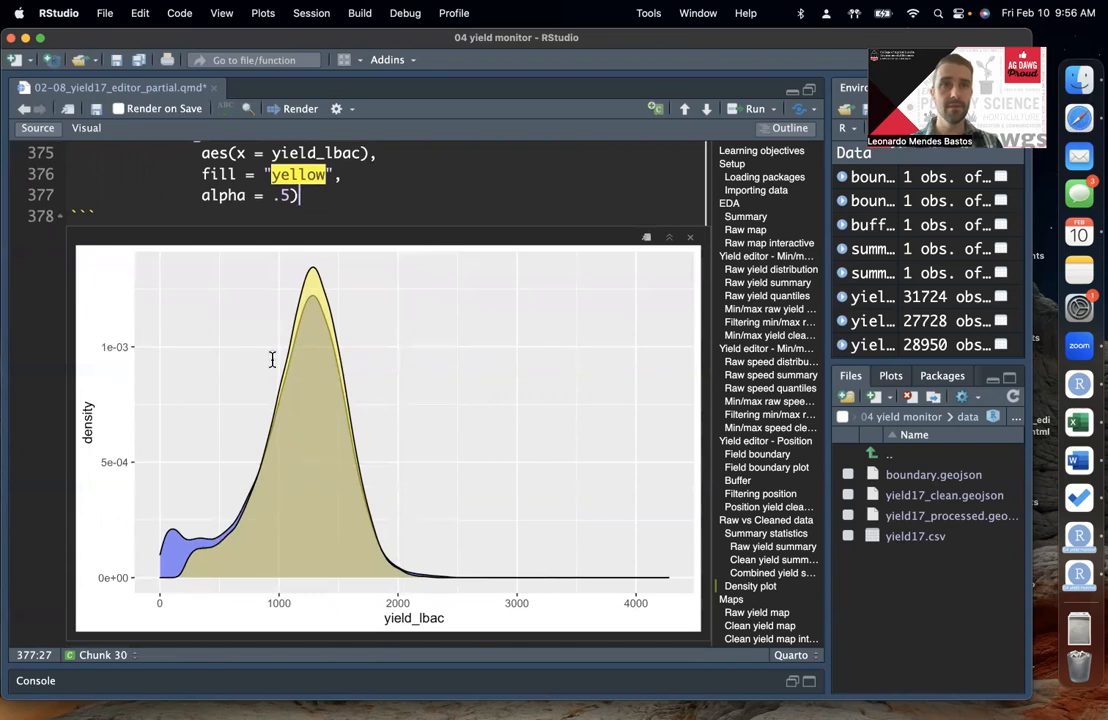
pyautogui.scroll(-1, 415, 433)
pyautogui.scroll(2, 476, 418)
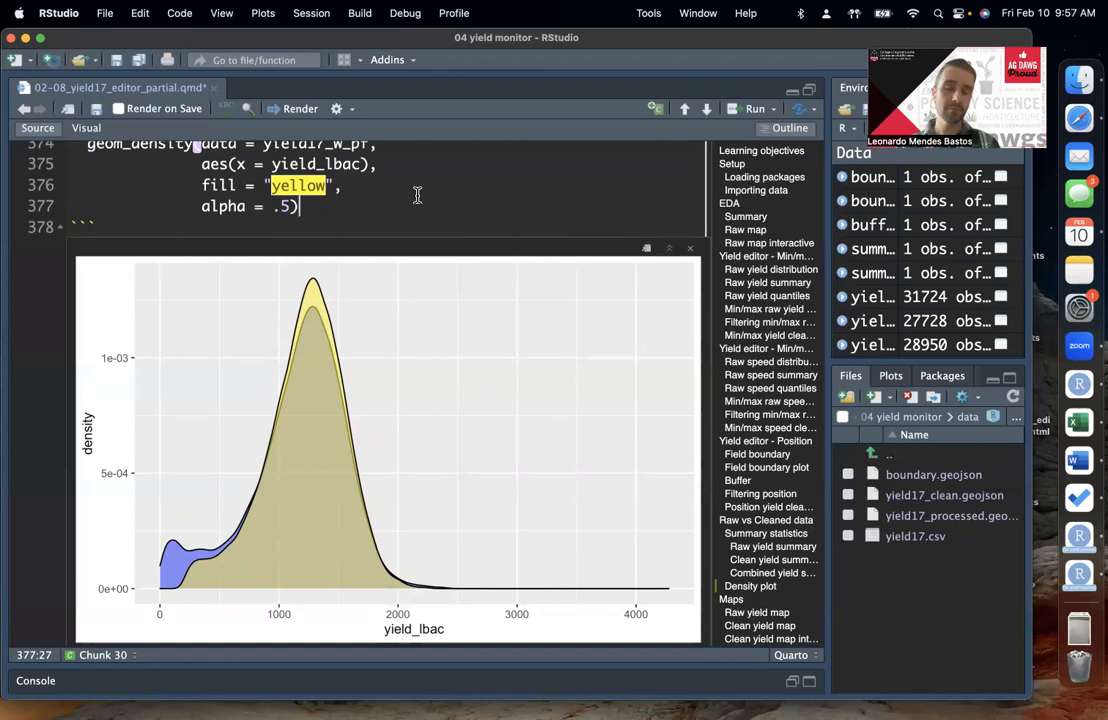
pyautogui.scroll(1, 417, 195)
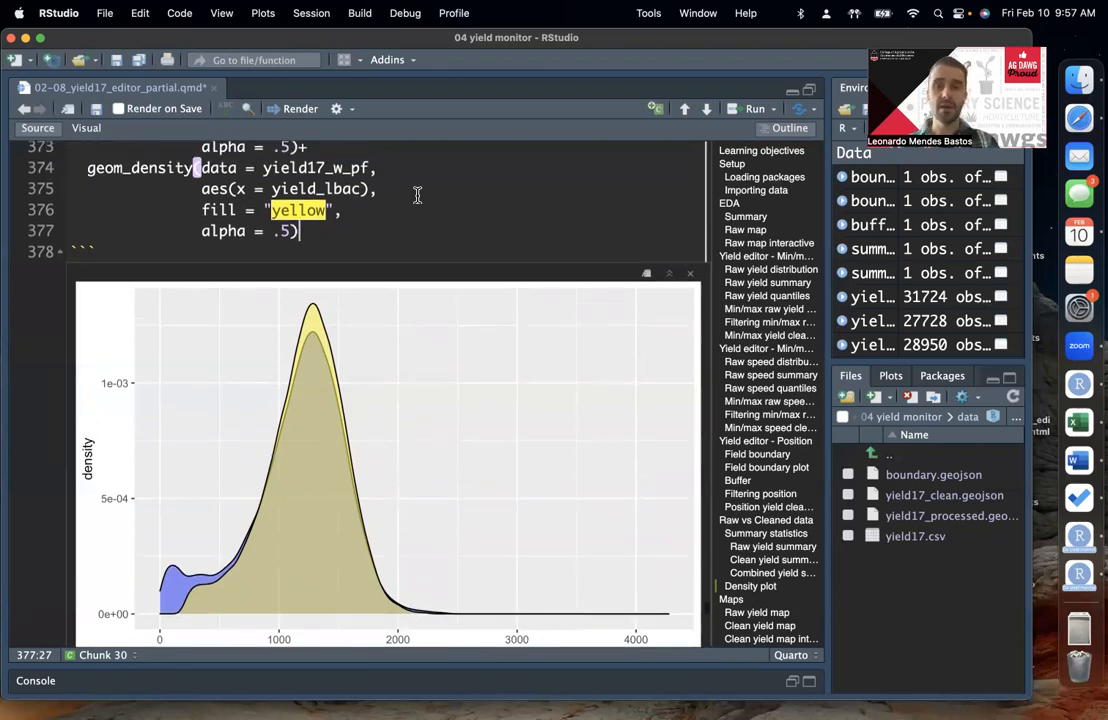
# Step: Review the code of the blue and yellow geom_density layers against the overlaid raw and clean yield distributions
pyautogui.click(438, 210)
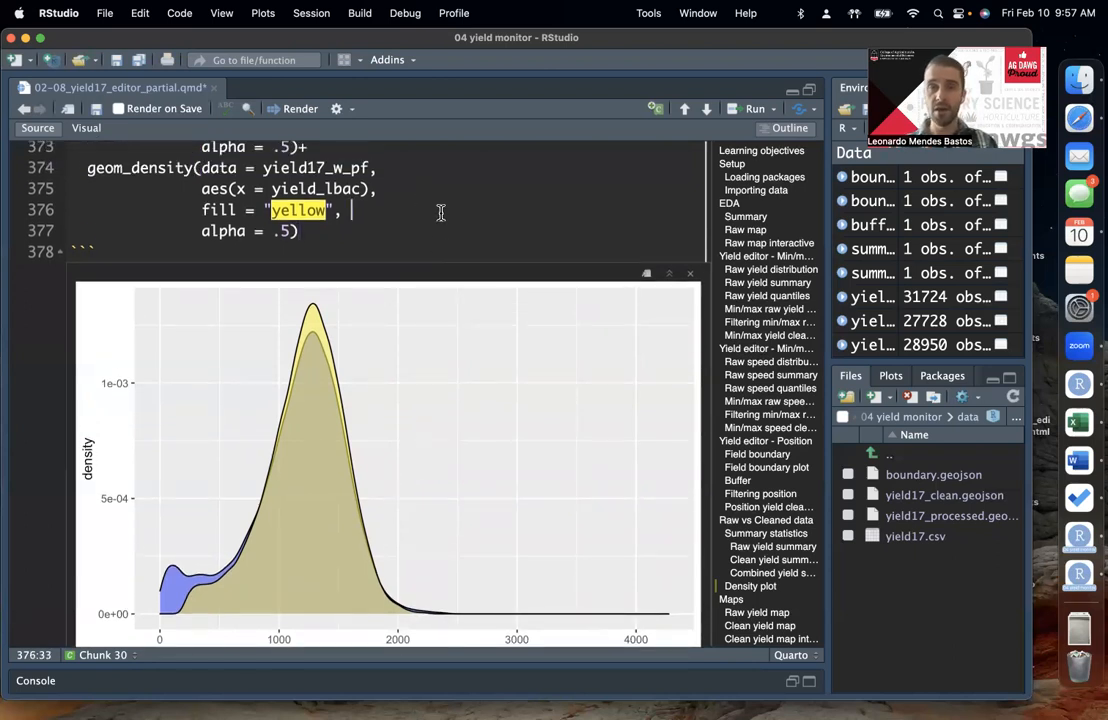
pyautogui.click(463, 237)
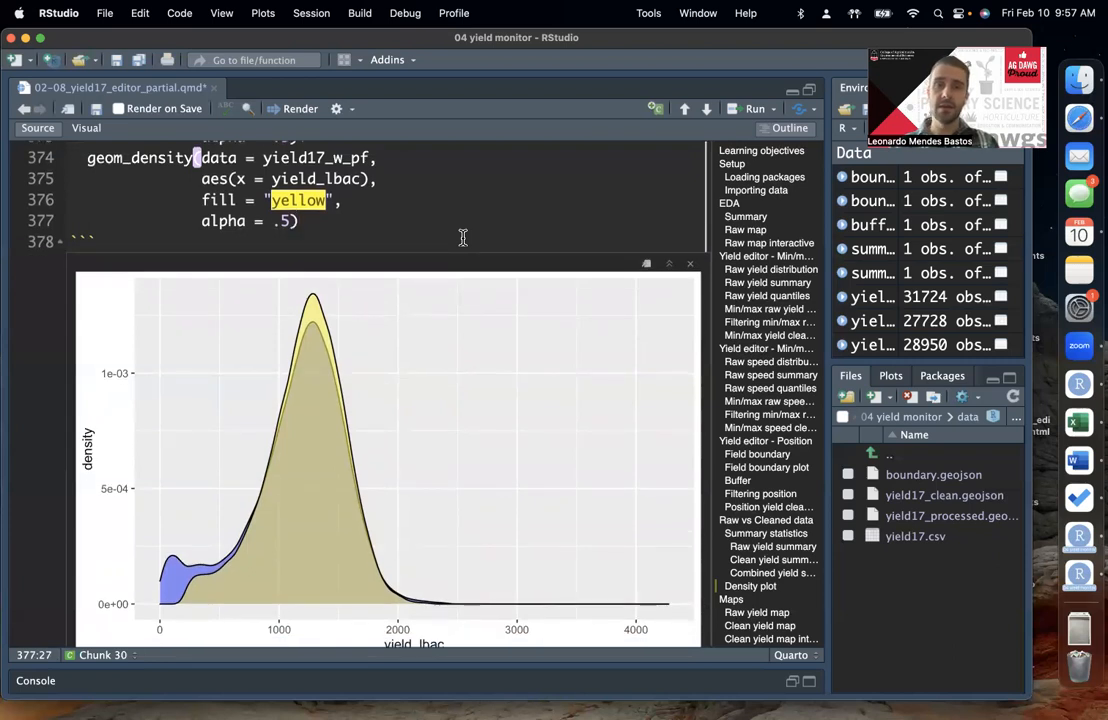
pyautogui.scroll(1, 463, 237)
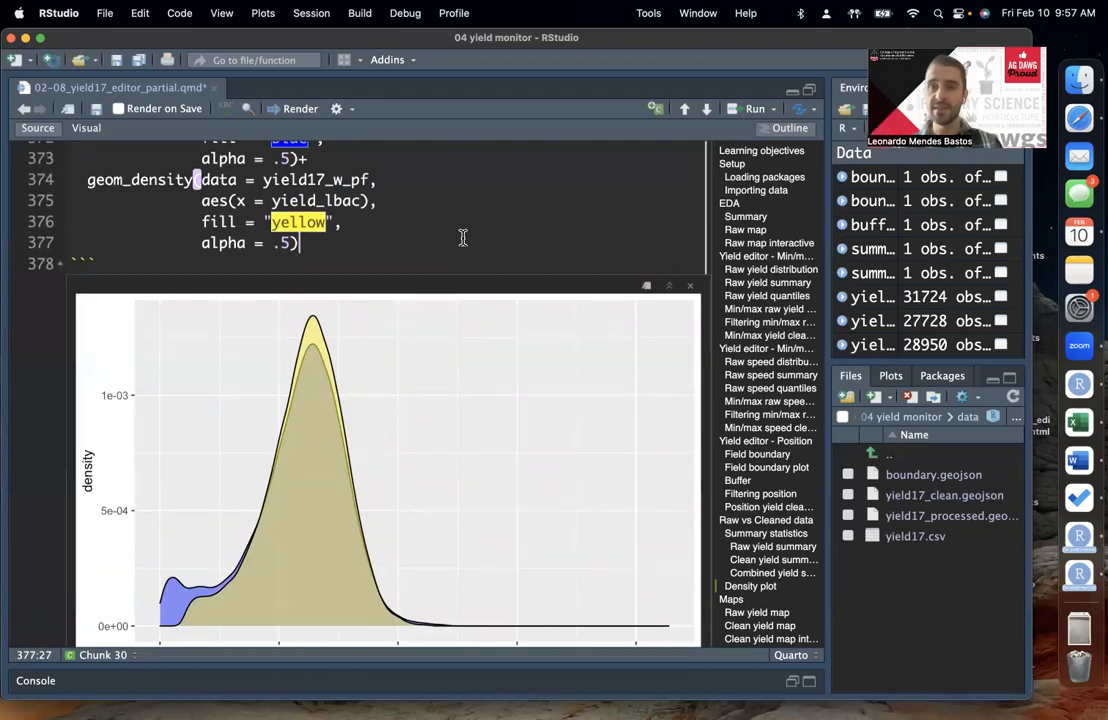
pyautogui.click(336, 200)
pyautogui.scroll(4, 401, 226)
pyautogui.scroll(5, 401, 226)
pyautogui.scroll(-6, 401, 226)
pyautogui.click(460, 274)
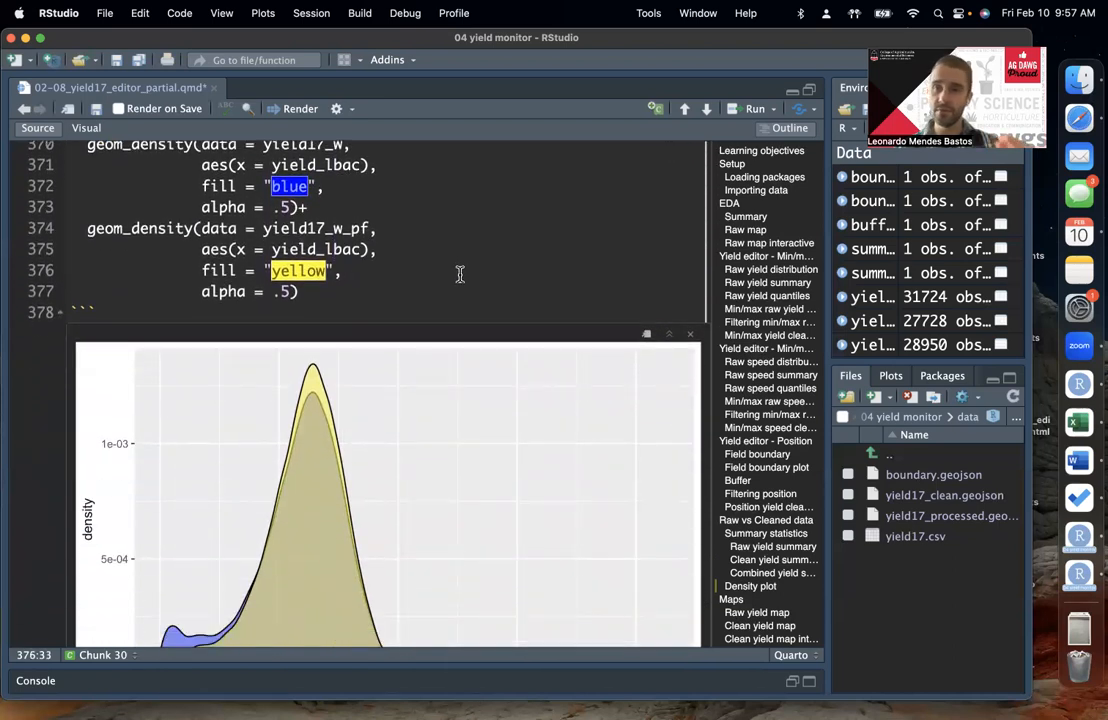
pyautogui.scroll(-2, 460, 274)
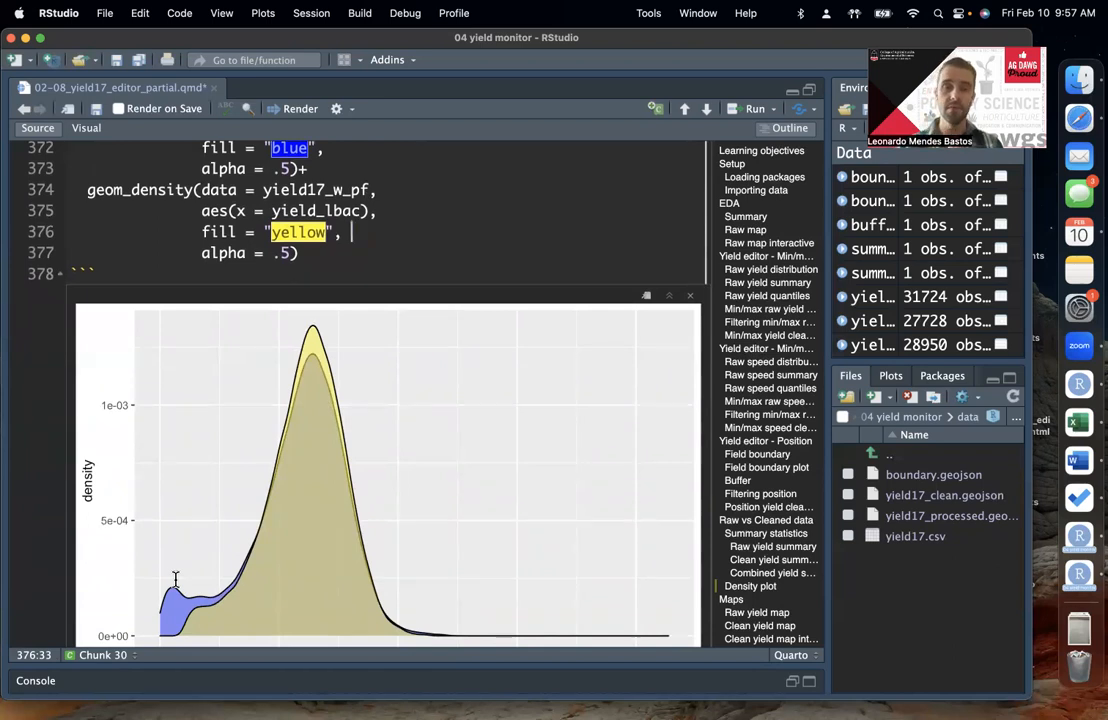
pyautogui.press('Down')
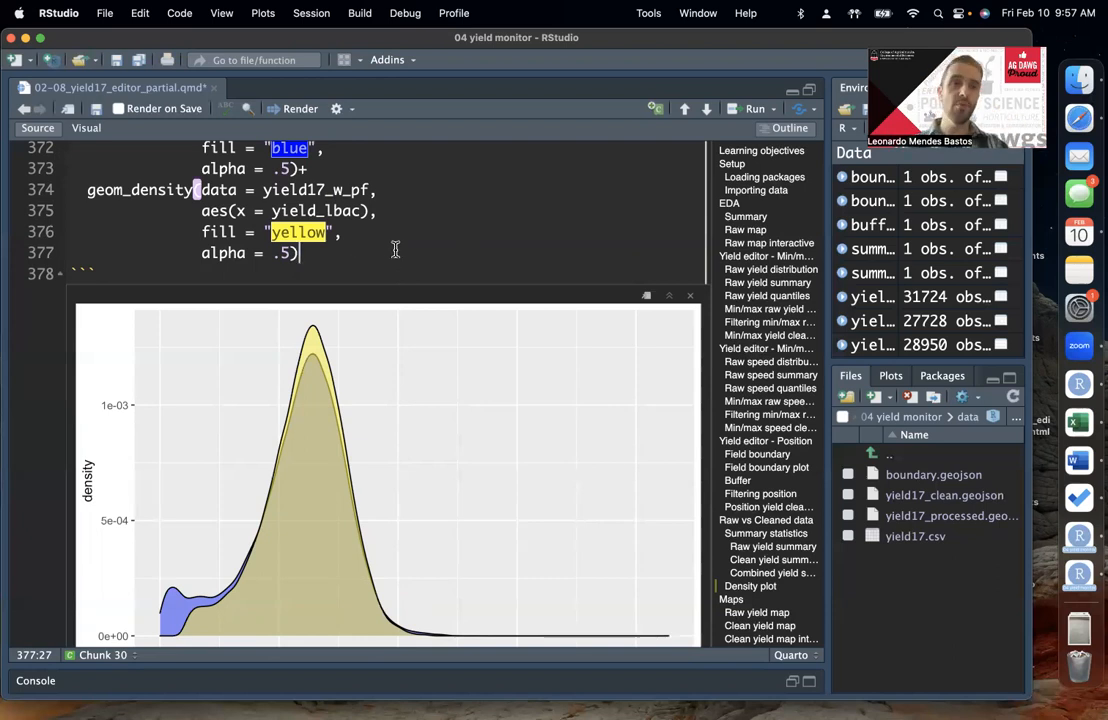
pyautogui.scroll(-2, 395, 250)
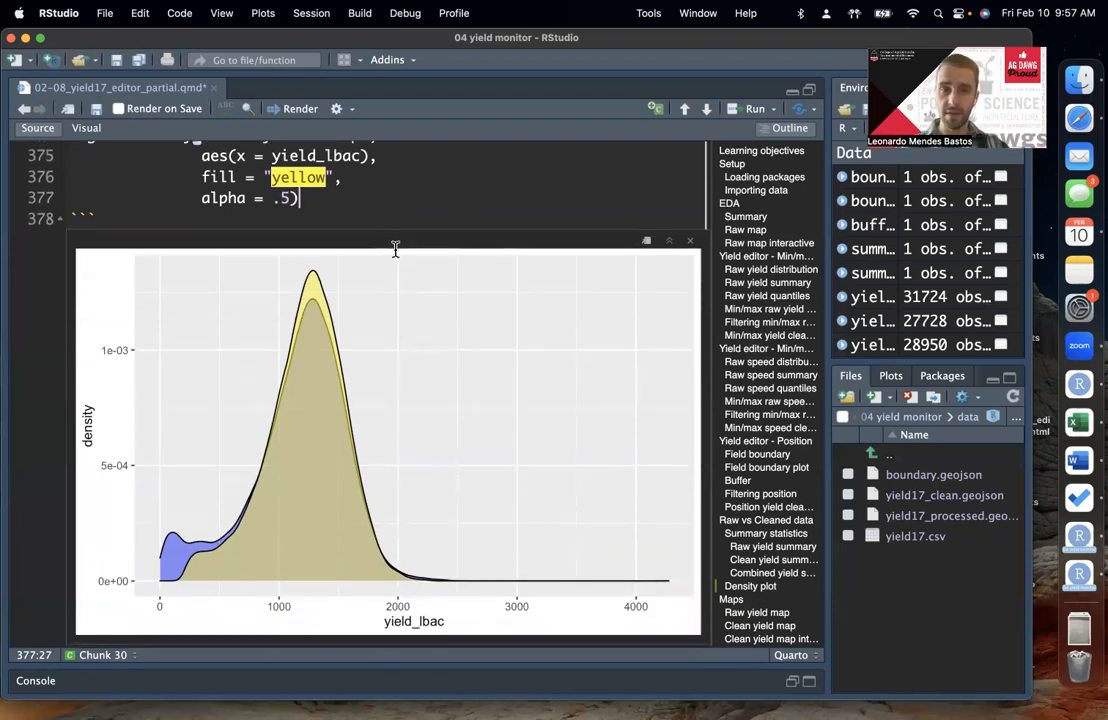
# Step: Go to the yieldmap_raw line in the Raw yield map chunk and save the Quarto script
pyautogui.scroll(-10, 395, 250)
pyautogui.click(342, 396)
pyautogui.scroll(-1, 342, 396)
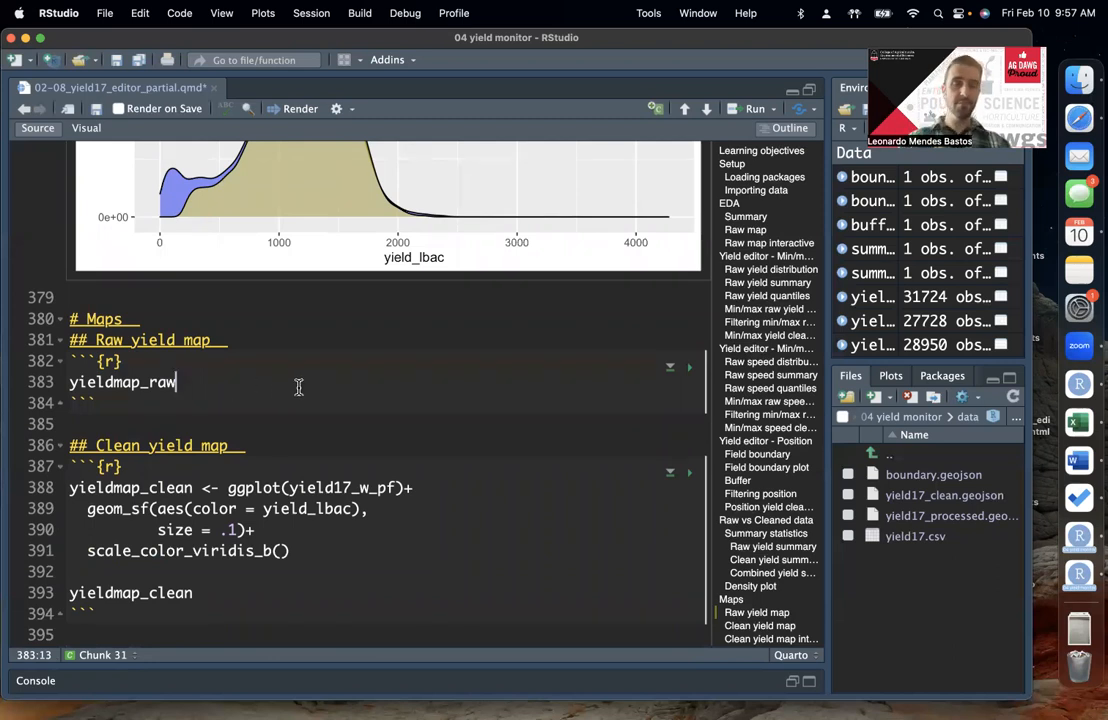
pyautogui.click(116, 61)
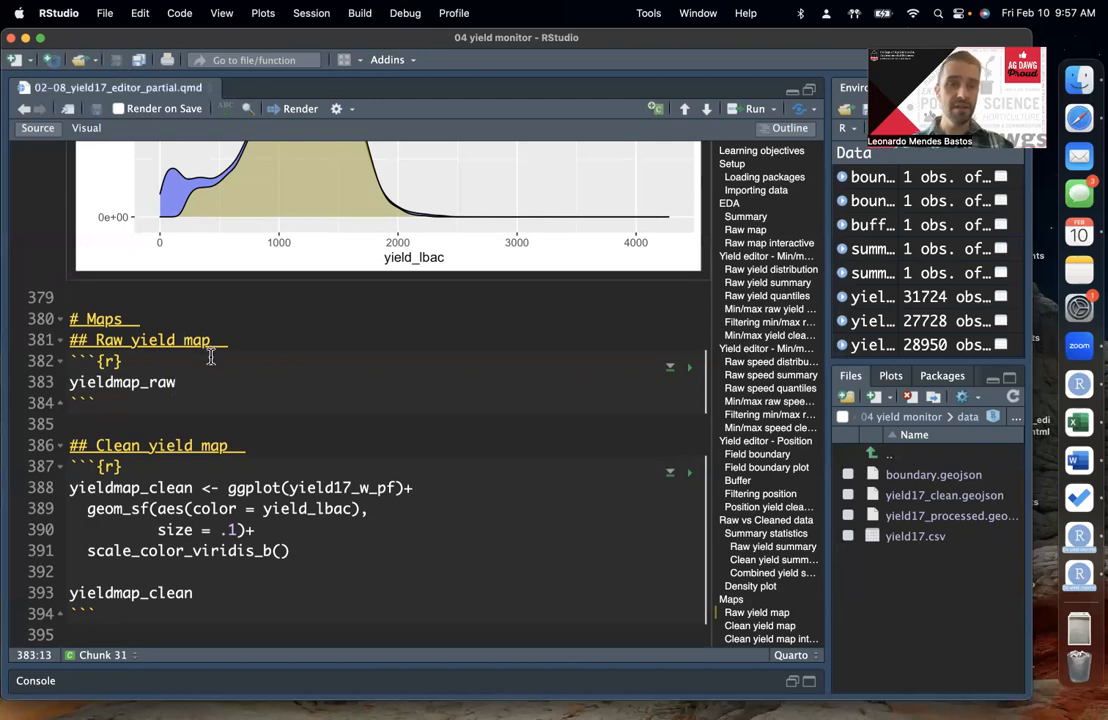
# Step: Switch to Safari and open the 2023_AdvPA repository on GitHub in a new browser tab
pyautogui.click(1080, 125)
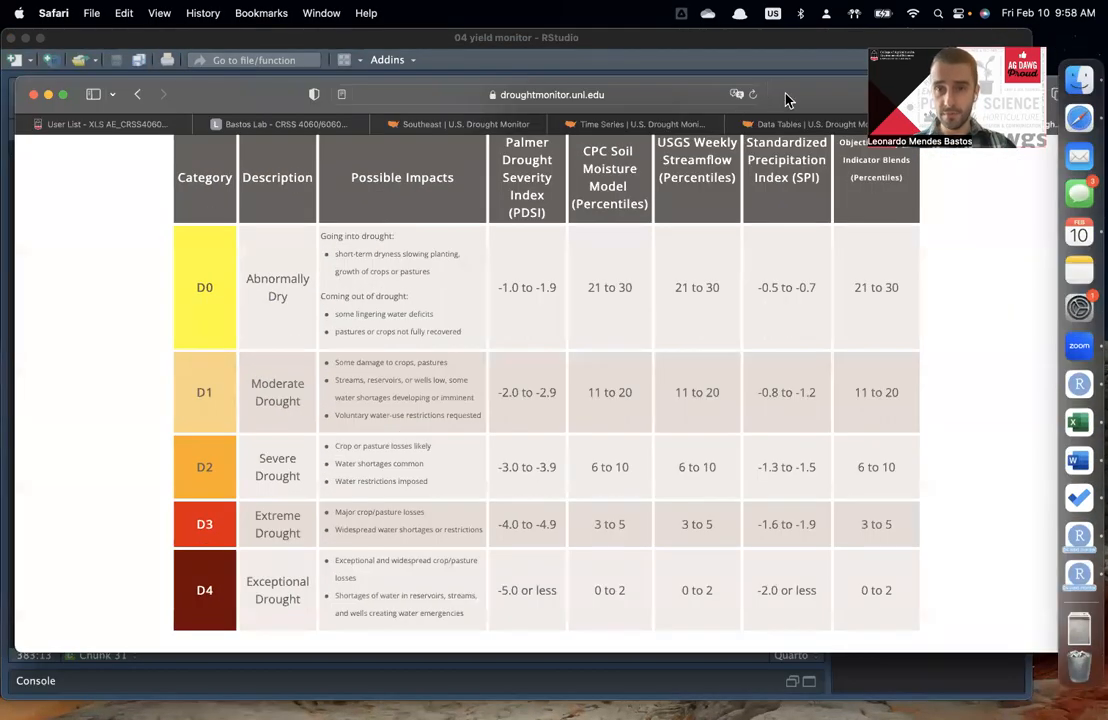
pyautogui.moveTo(787, 100); pyautogui.dragTo(710, 272)
pyautogui.click(943, 269)
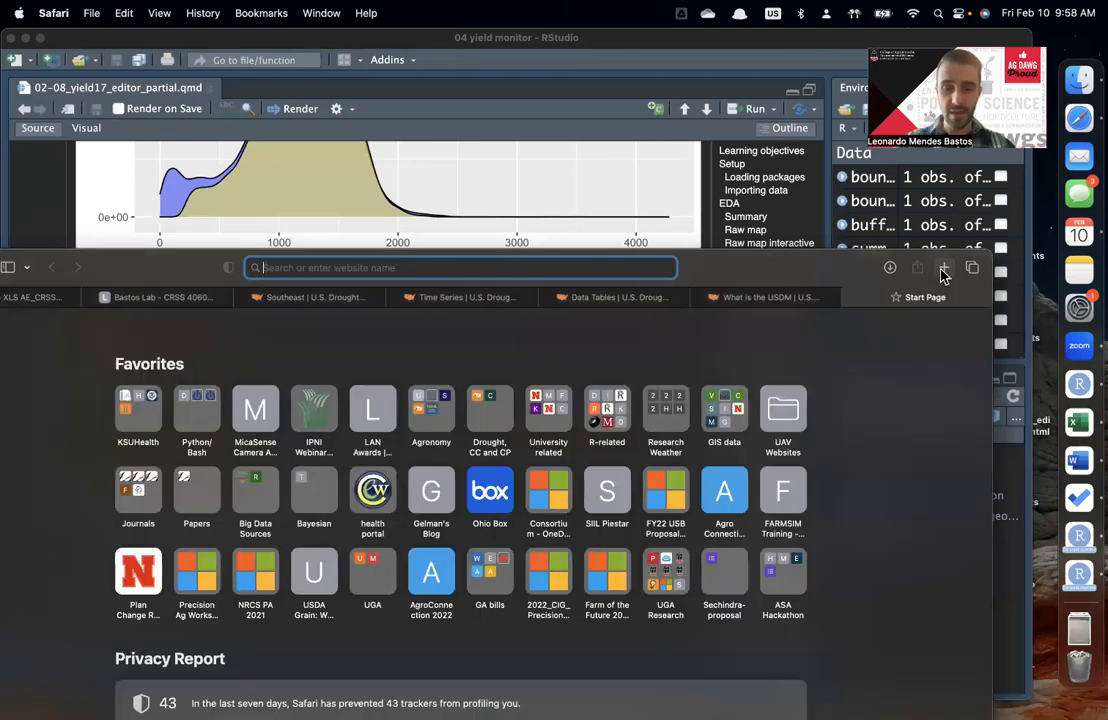
pyautogui.write('gith')
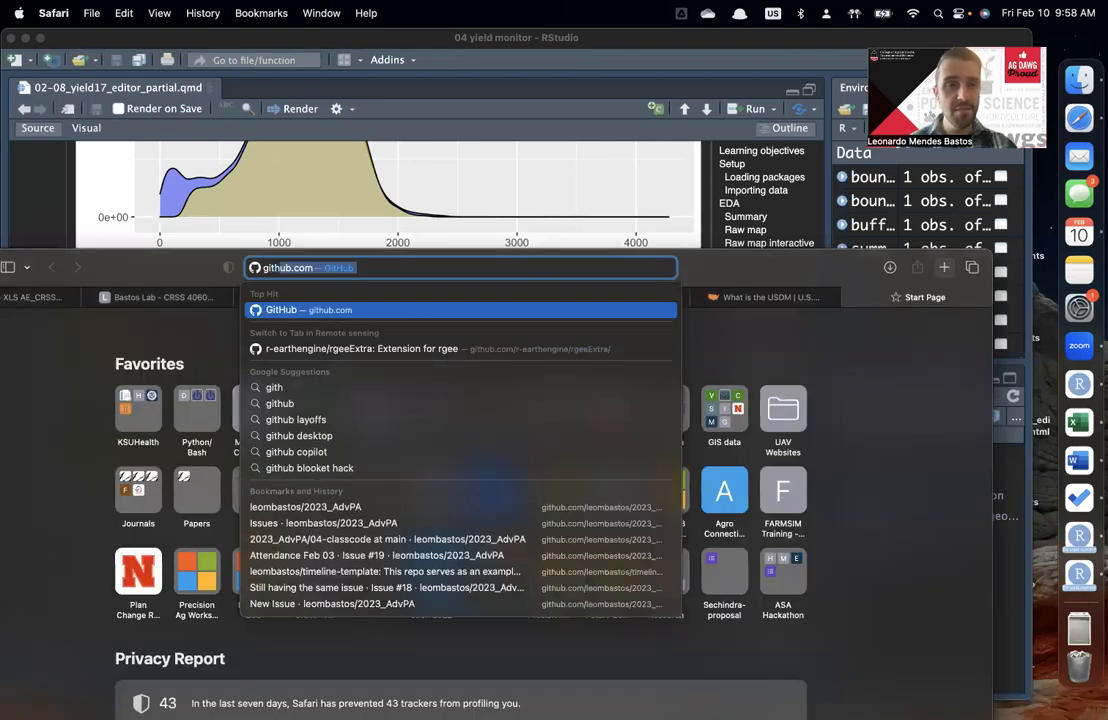
pyautogui.press('Return')
pyautogui.moveTo(650, 262); pyautogui.dragTo(710, 200)
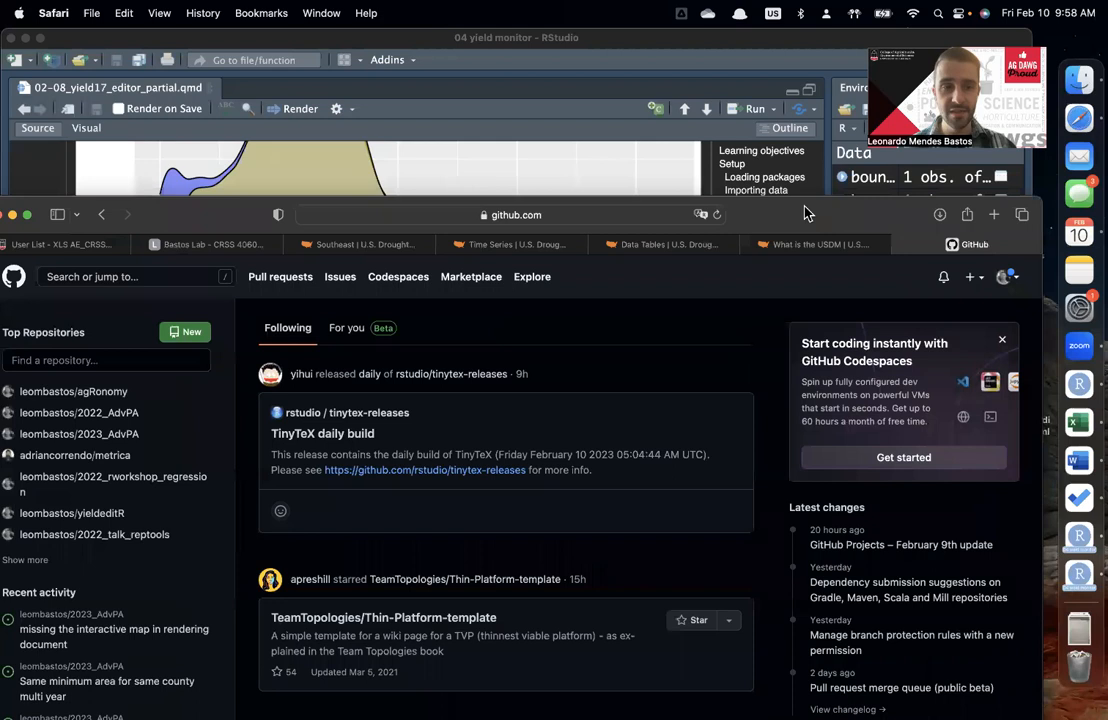
pyautogui.click(116, 425)
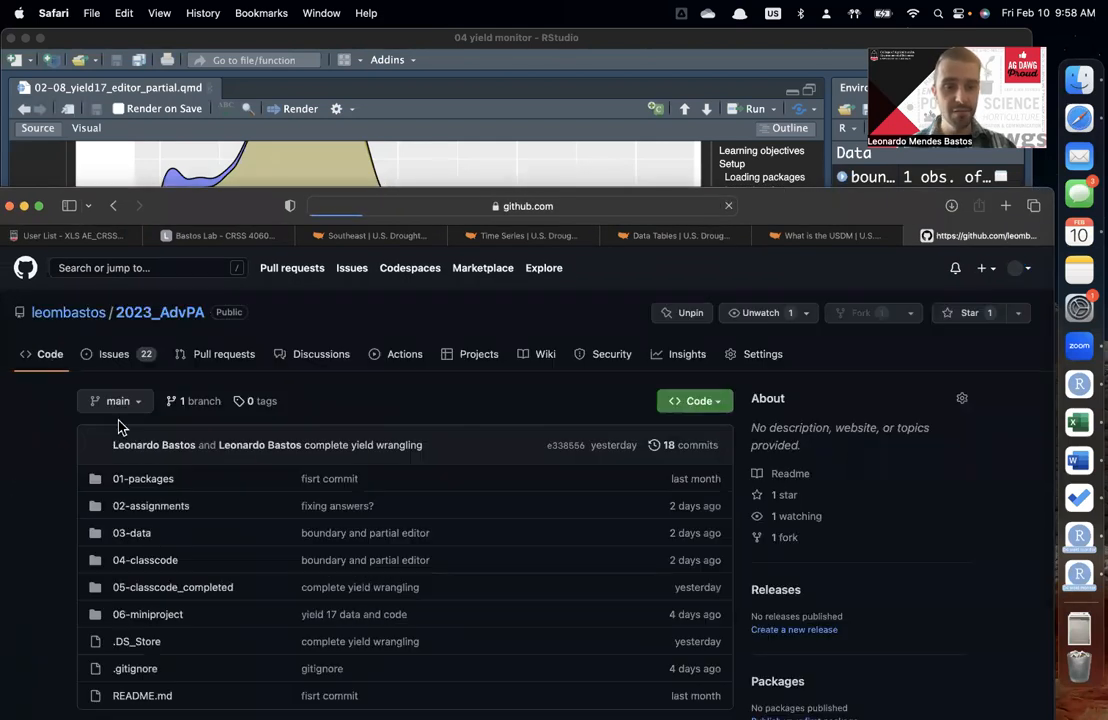
# Step: Submit a new issue titled "Feb 10th attendance" in the repository and bring the browser window fully into view
pyautogui.click(113, 354)
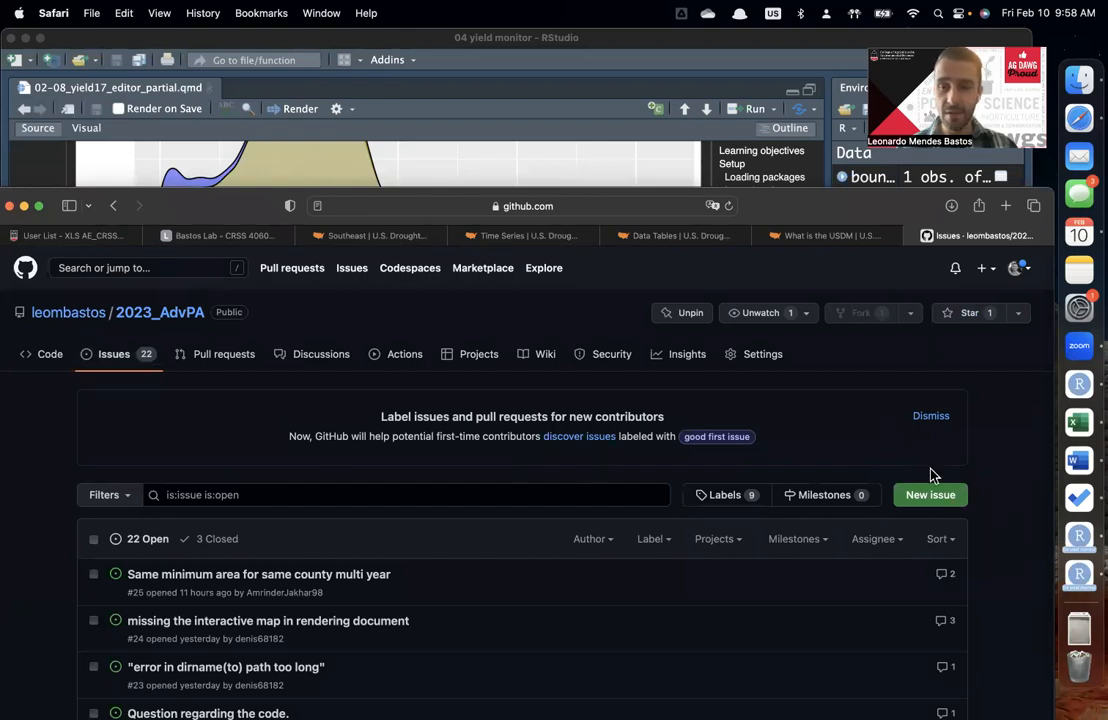
pyautogui.click(927, 497)
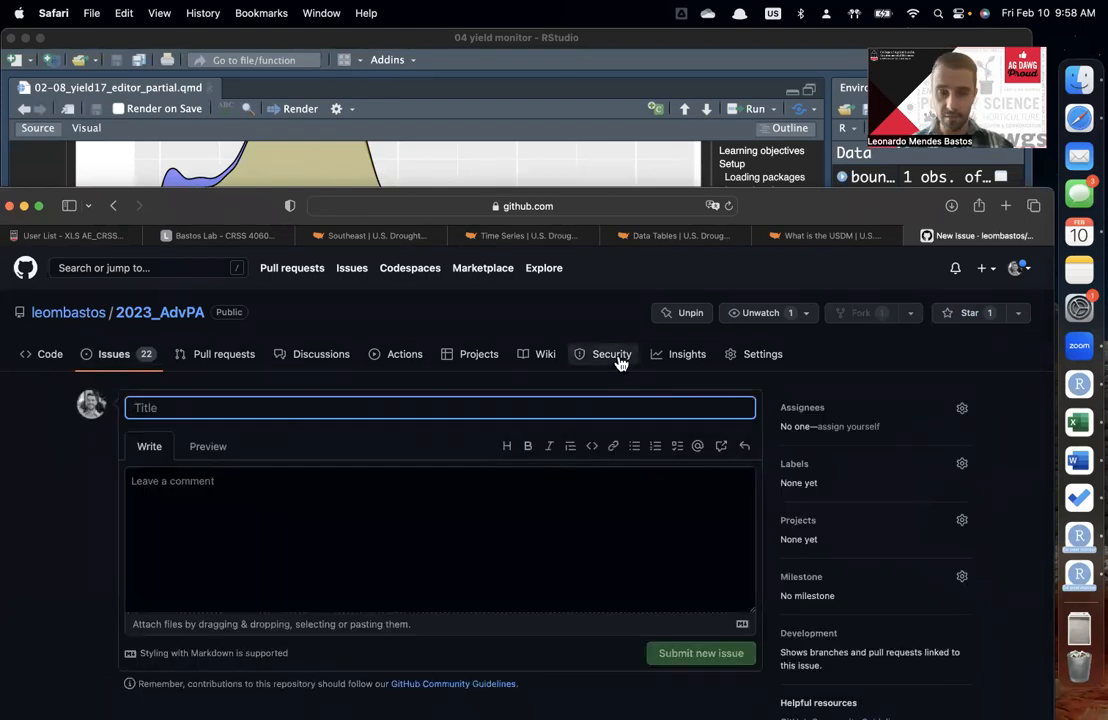
pyautogui.write('Feb 10th attendance')
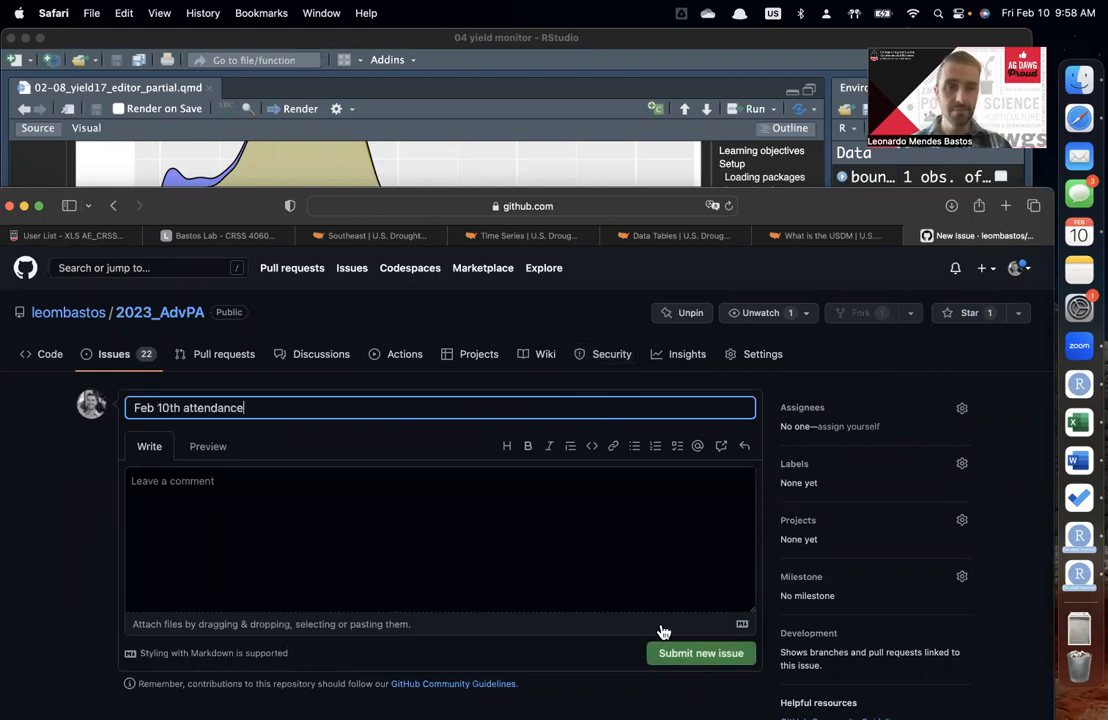
pyautogui.click(706, 663)
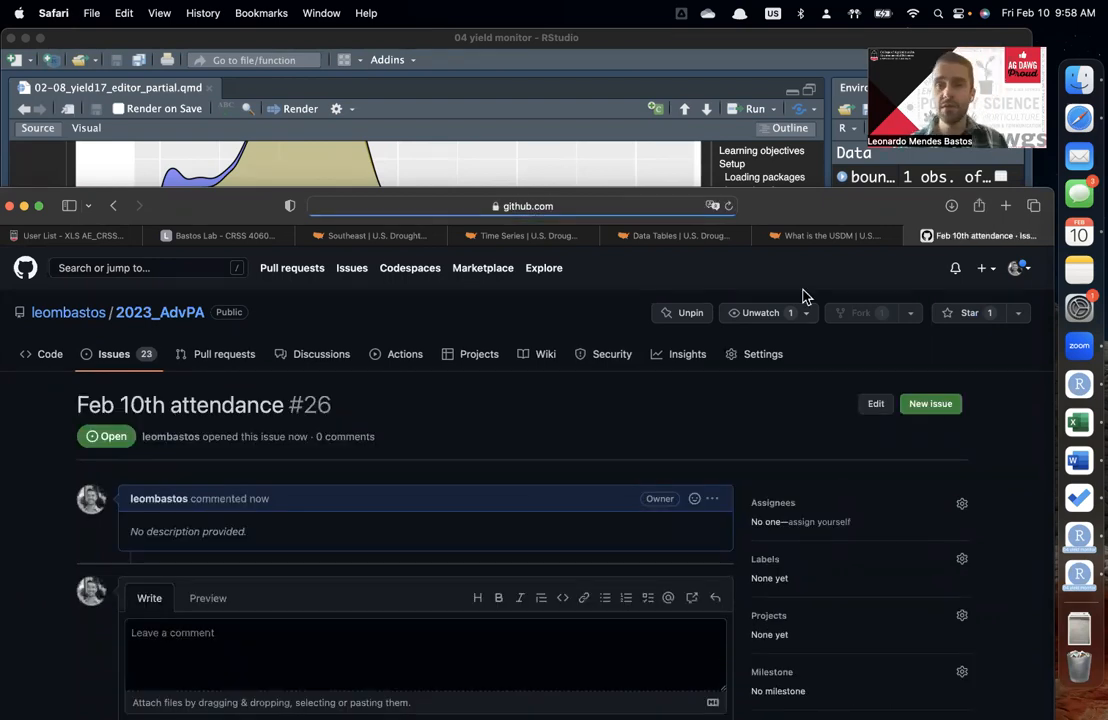
pyautogui.moveTo(791, 203); pyautogui.dragTo(791, 116)
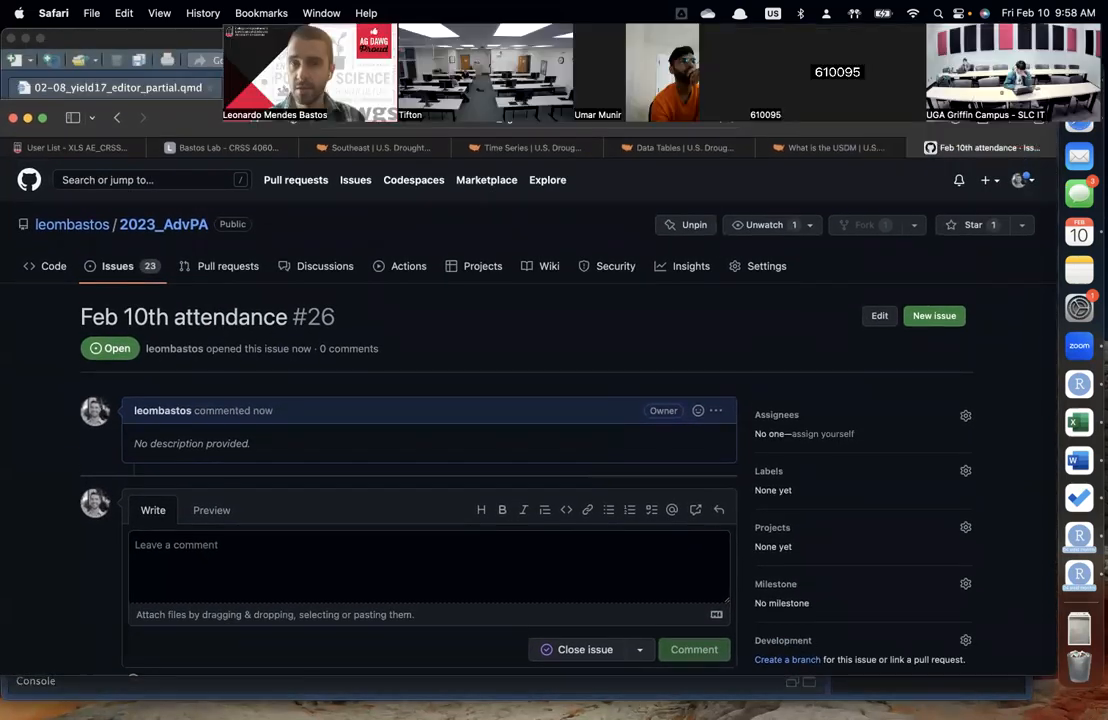
pyautogui.moveTo(236, 118); pyautogui.dragTo(189, 95)
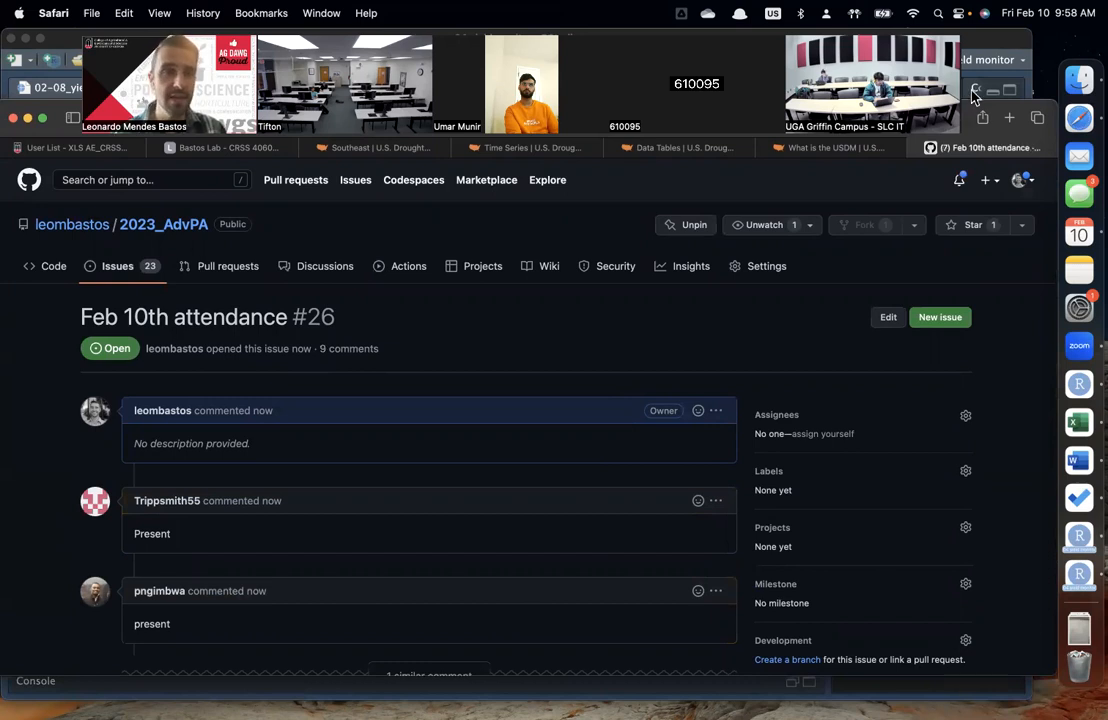
pyautogui.click(975, 97)
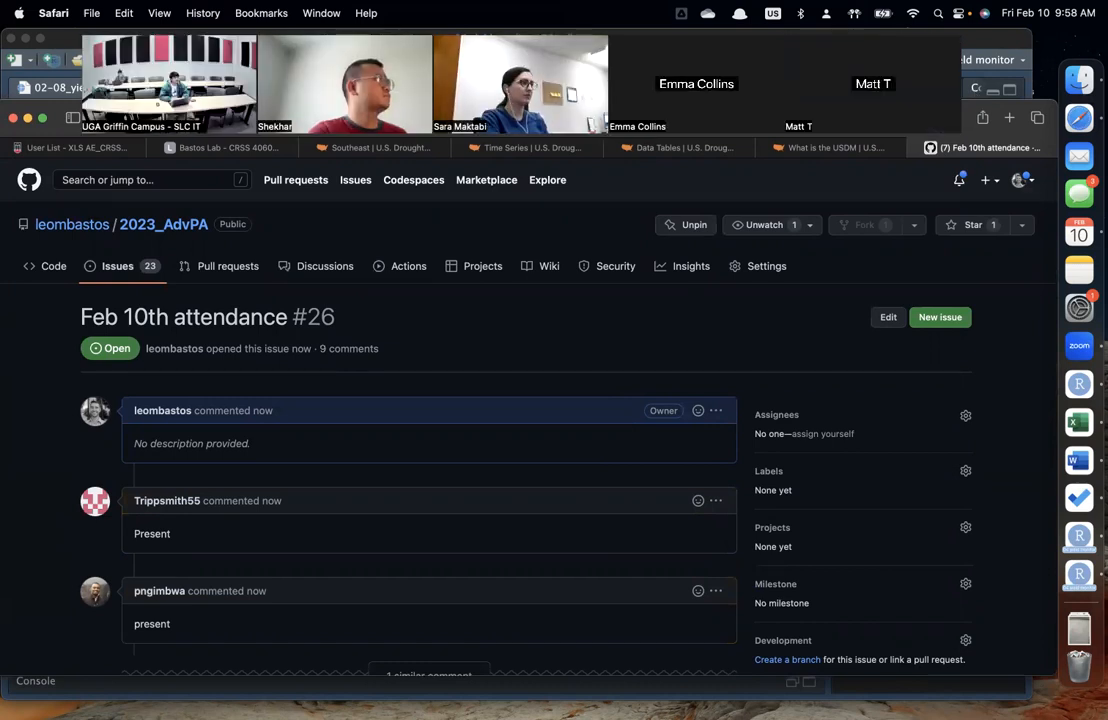
pyautogui.click(69, 97)
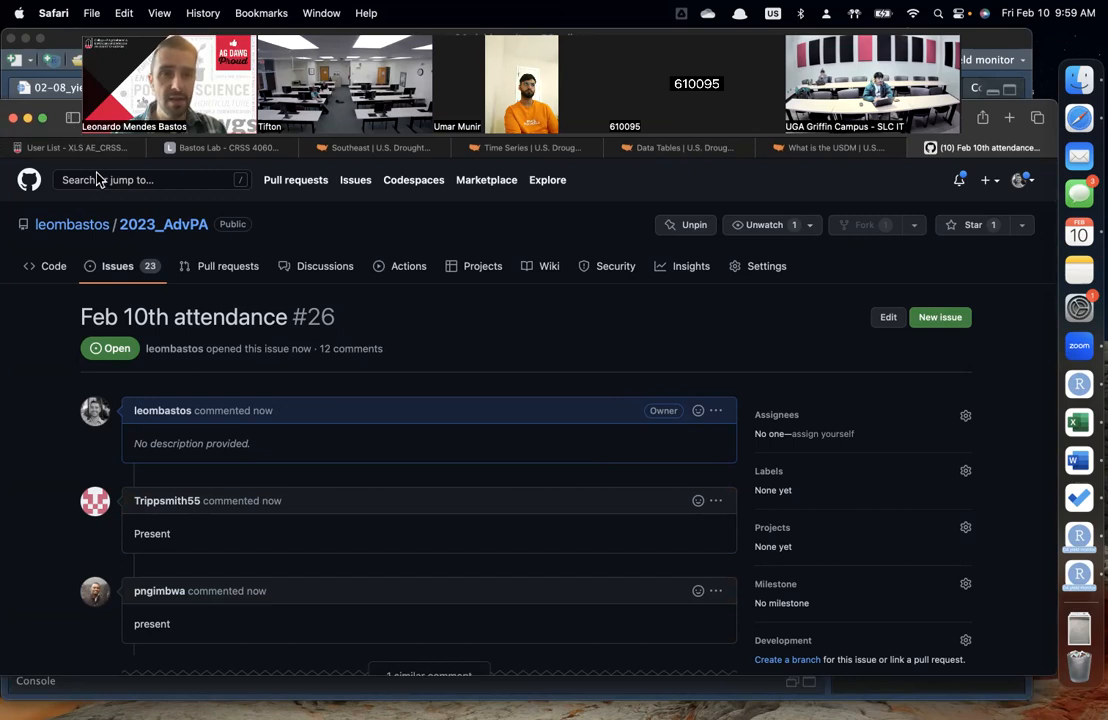
pyautogui.moveTo(98, 172); pyautogui.dragTo(122, 206)
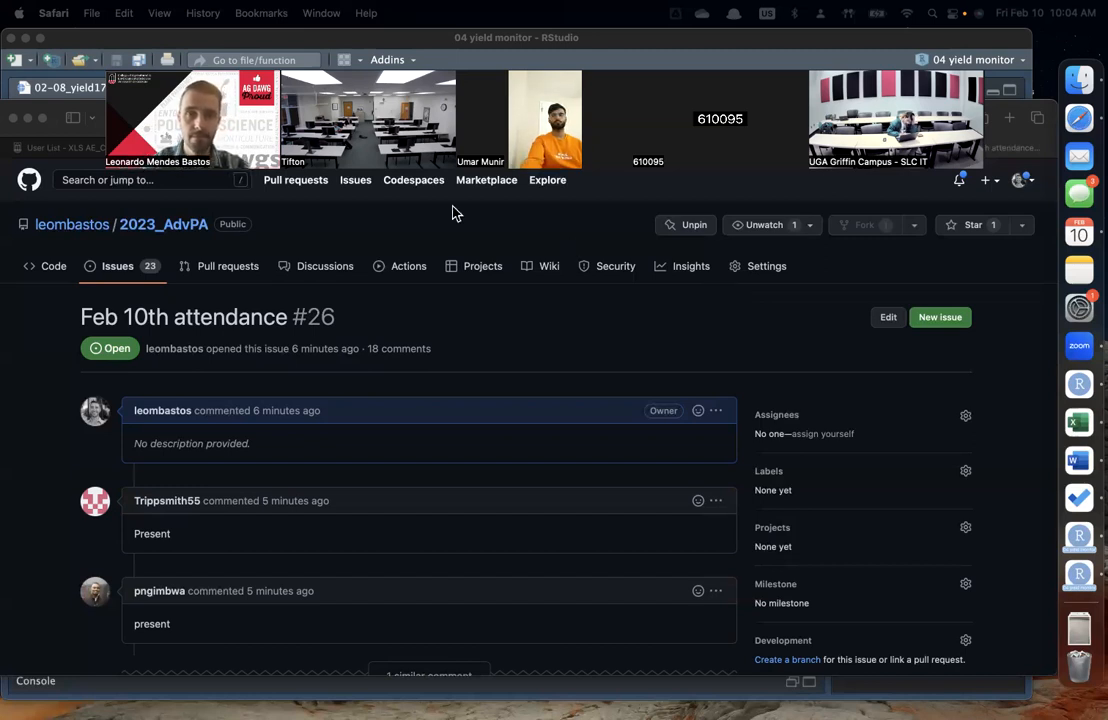
pyautogui.press('super+Tab')
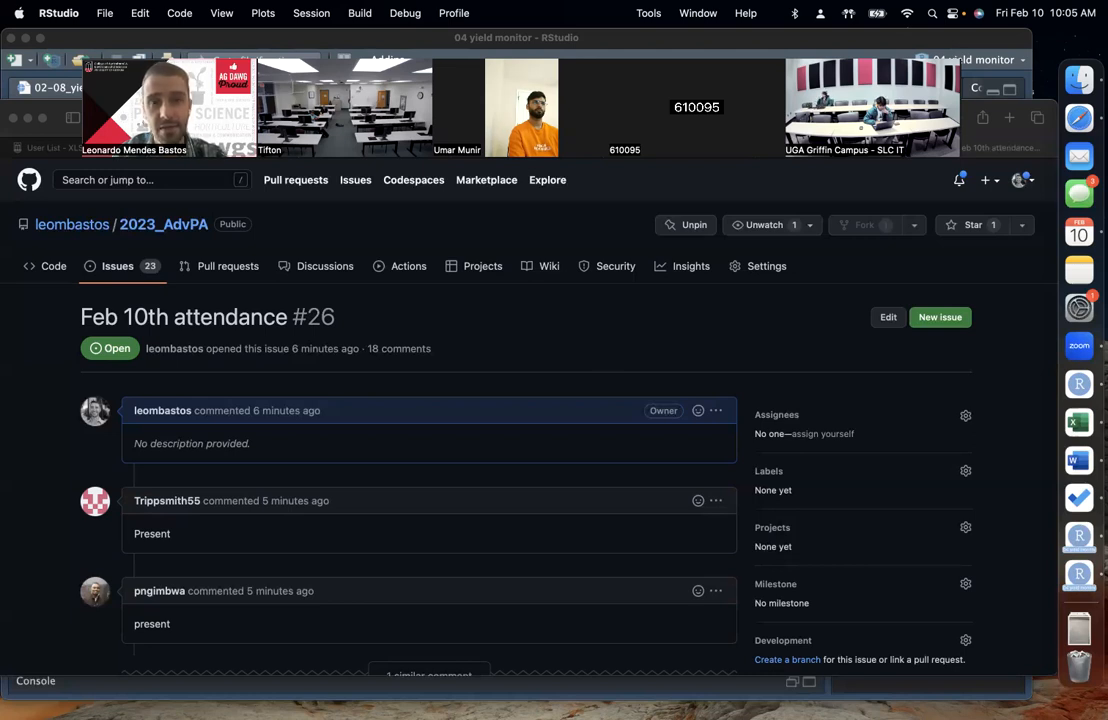
pyautogui.click(962, 115)
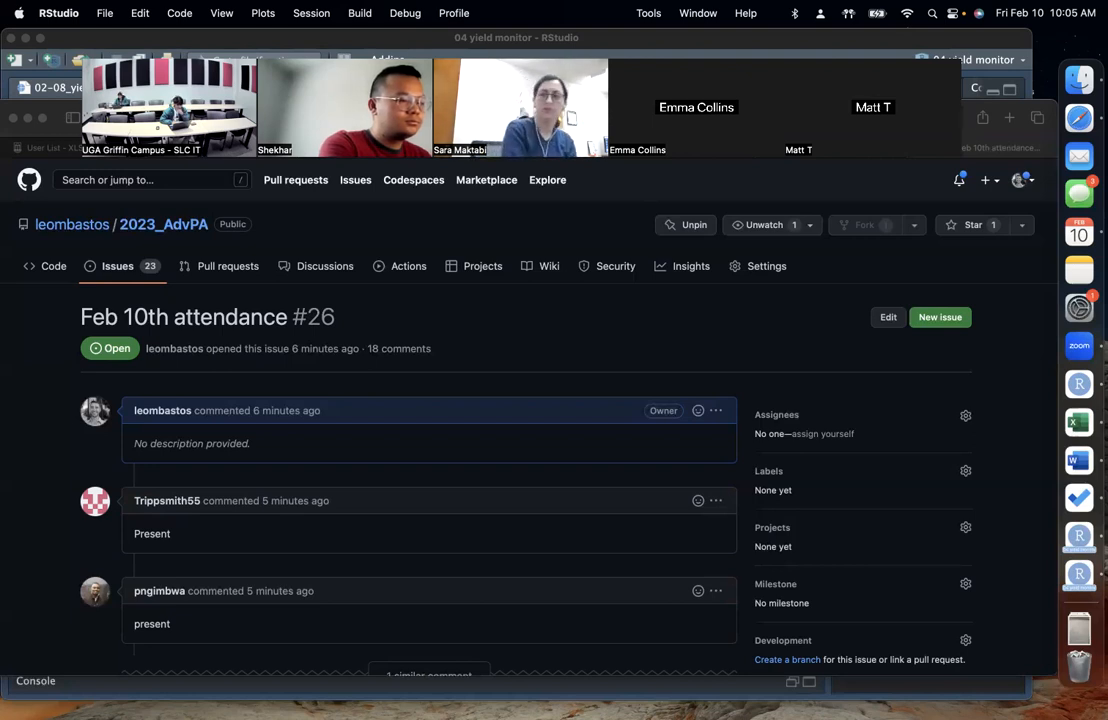
pyautogui.click(84, 110)
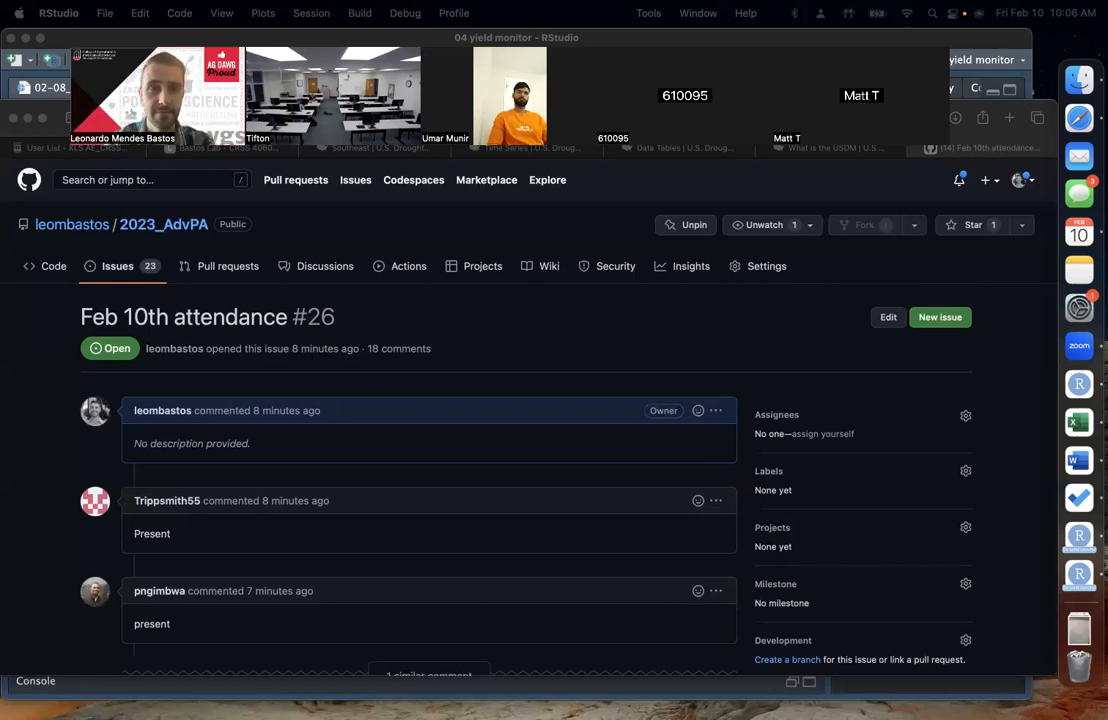
pyautogui.moveTo(200, 122); pyautogui.dragTo(223, 134)
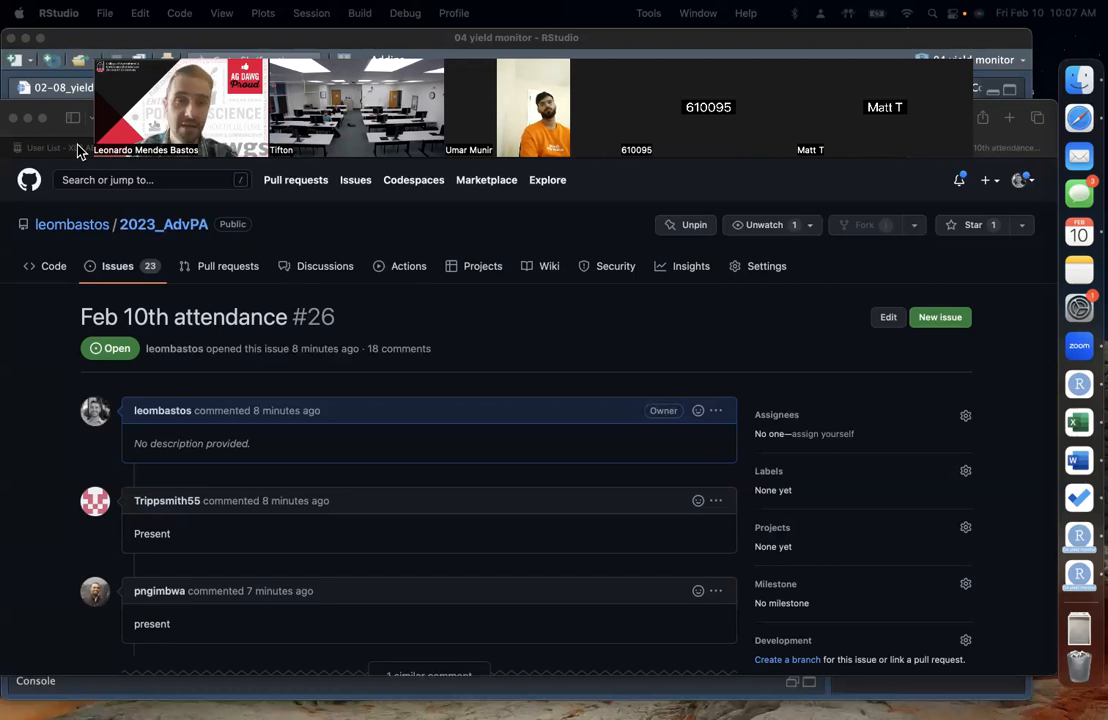
pyautogui.click(979, 118)
pyautogui.click(86, 112)
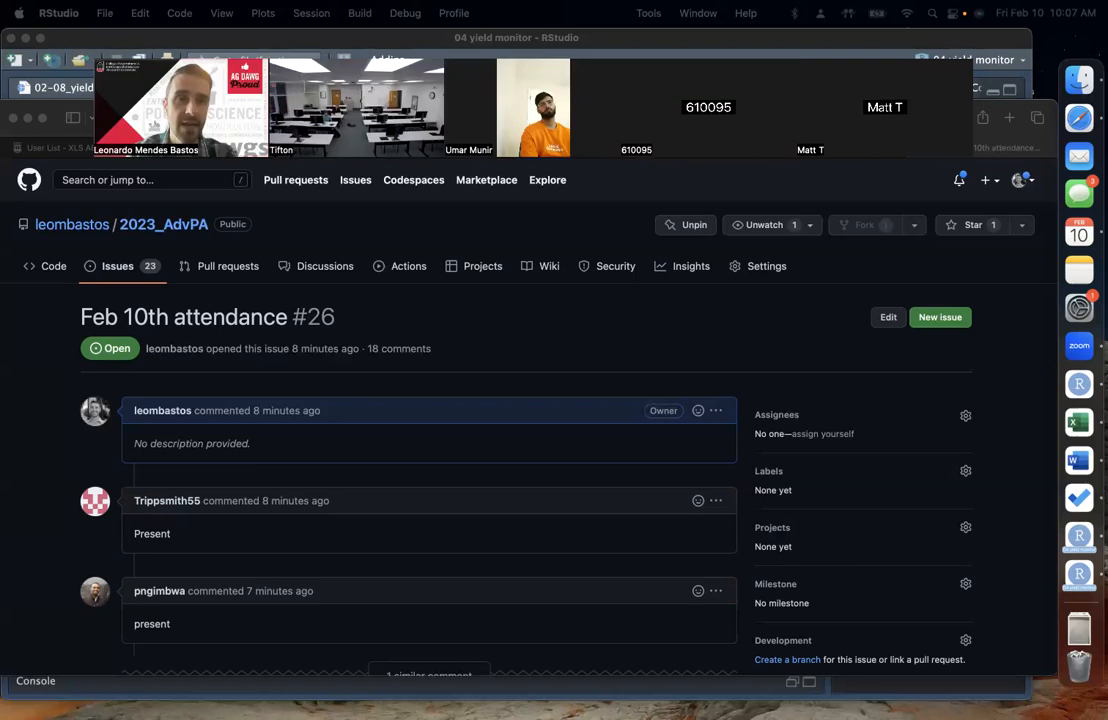